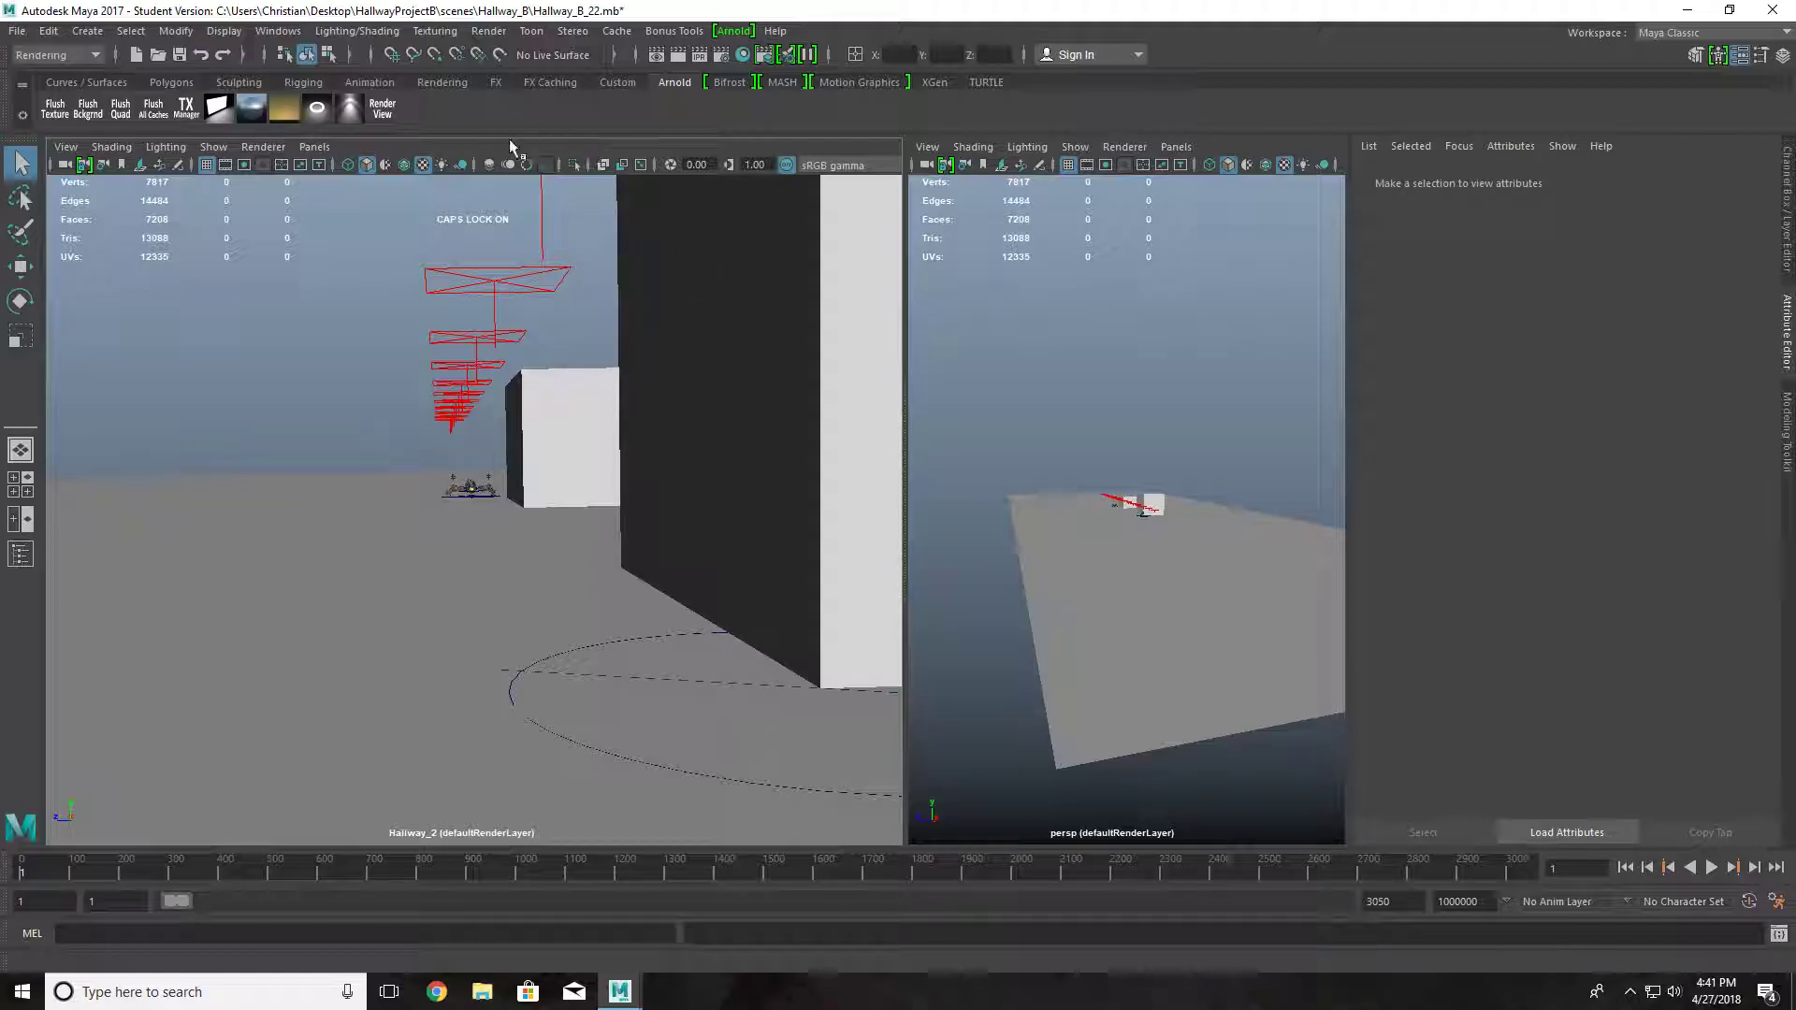
- Open the Render Setup editor
click(493, 34)
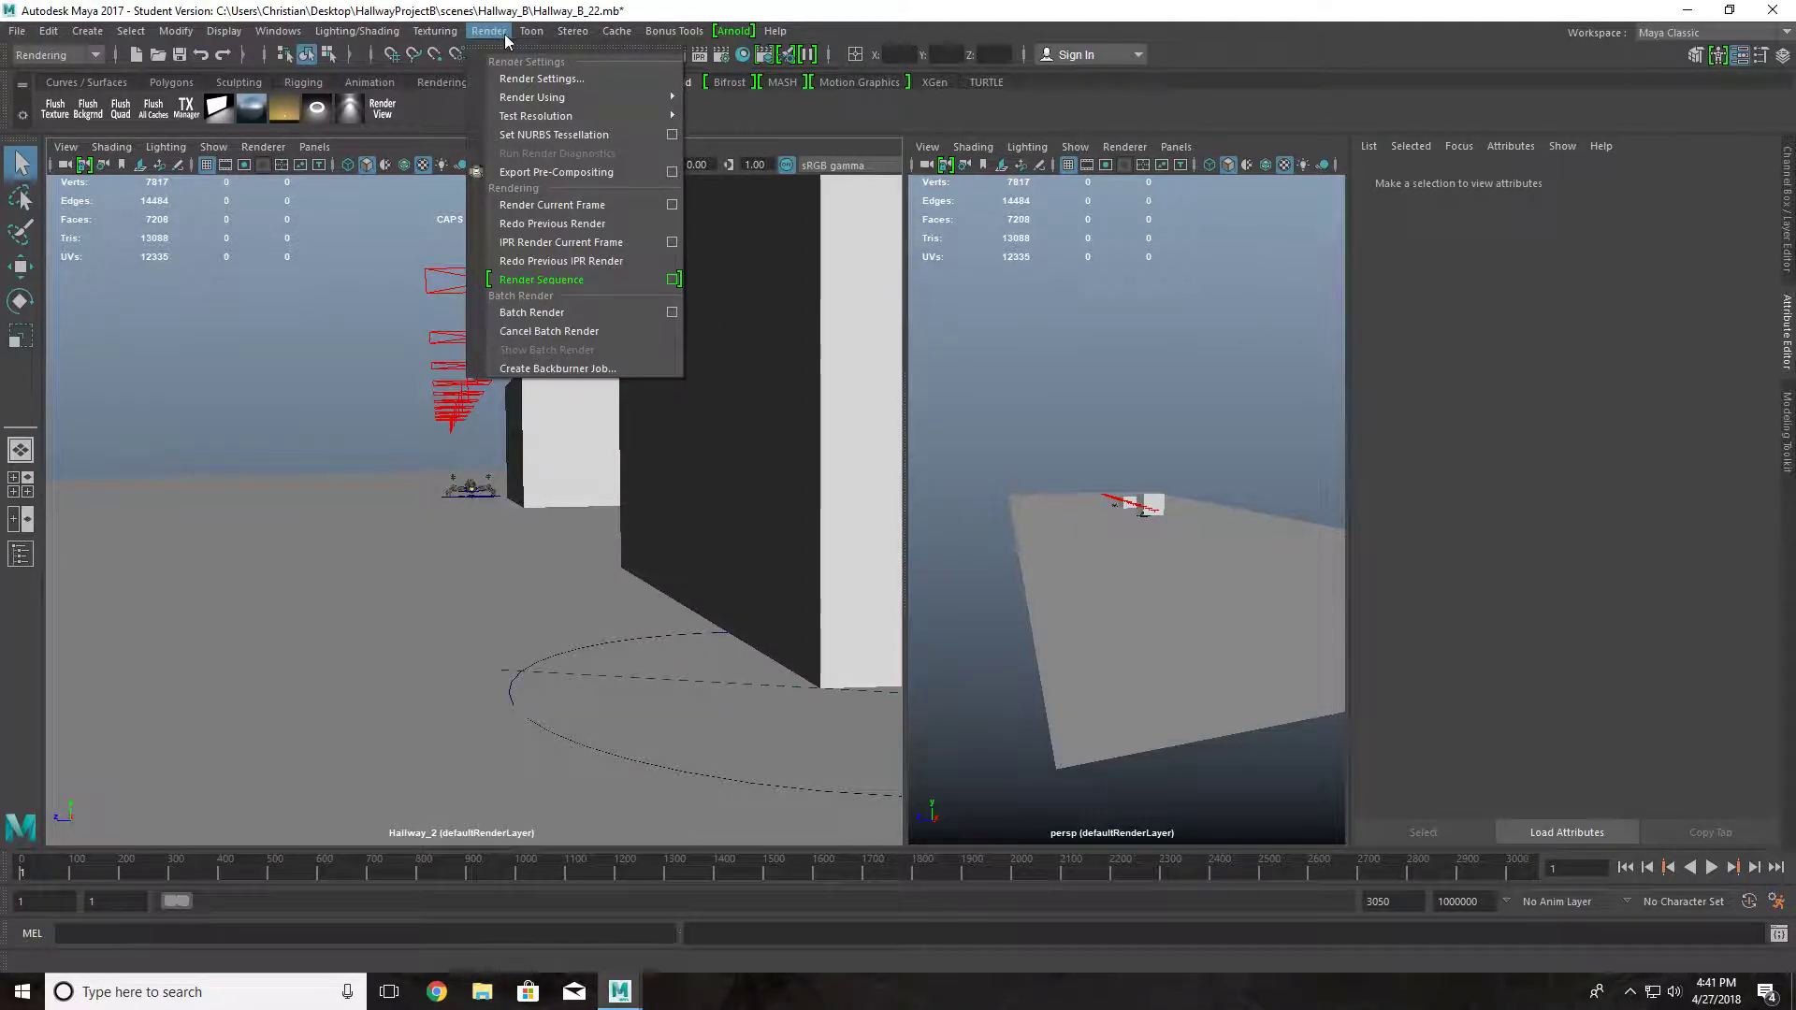
click(426, 106)
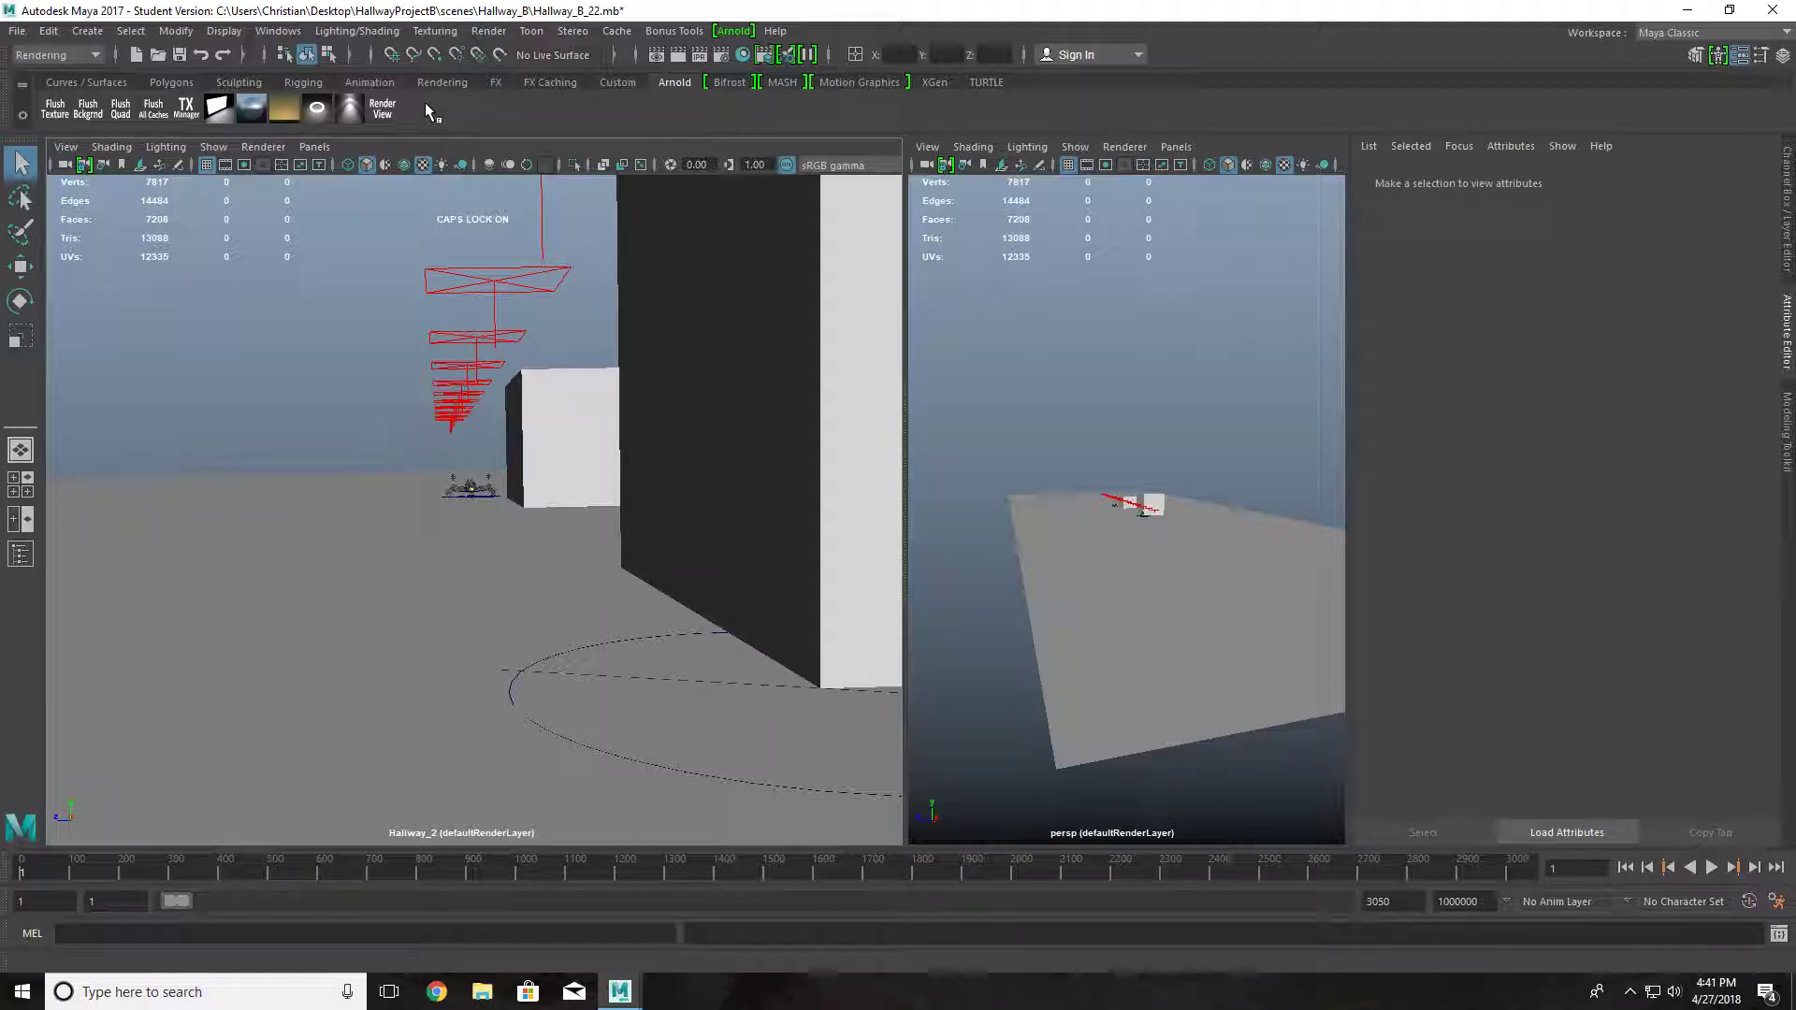
click(490, 31)
mouse_move(322, 157)
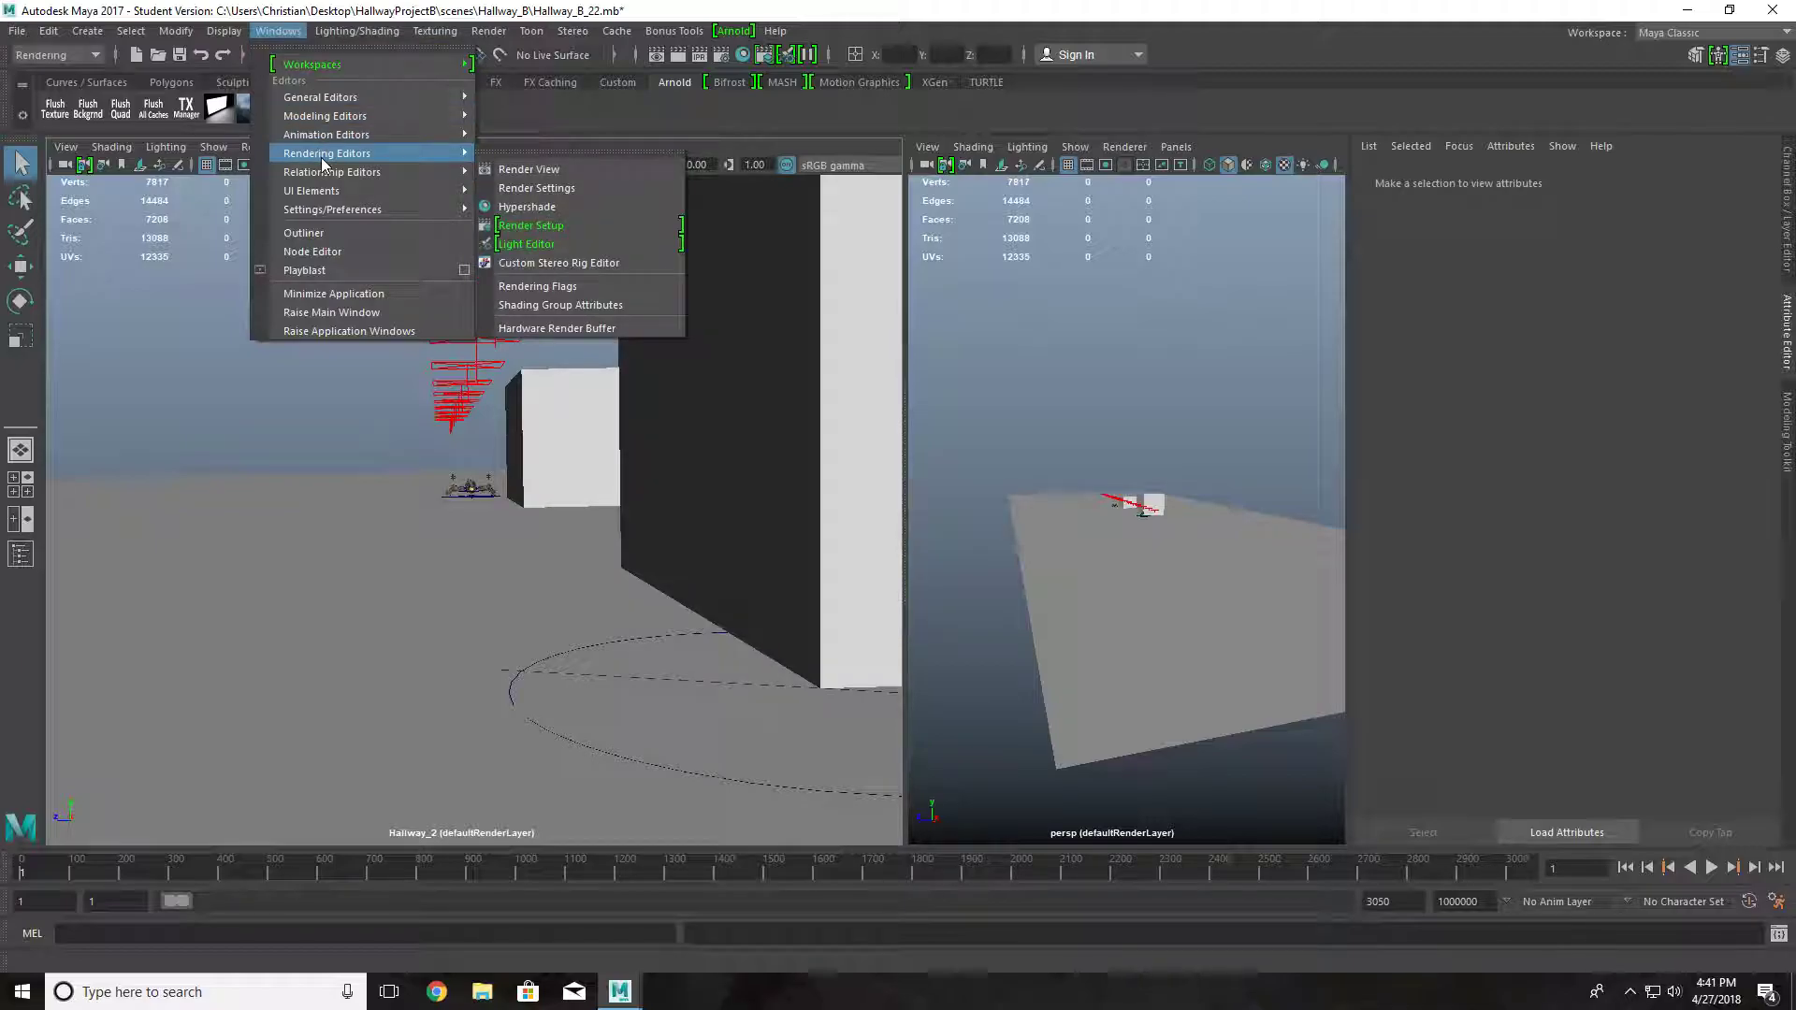
click(530, 225)
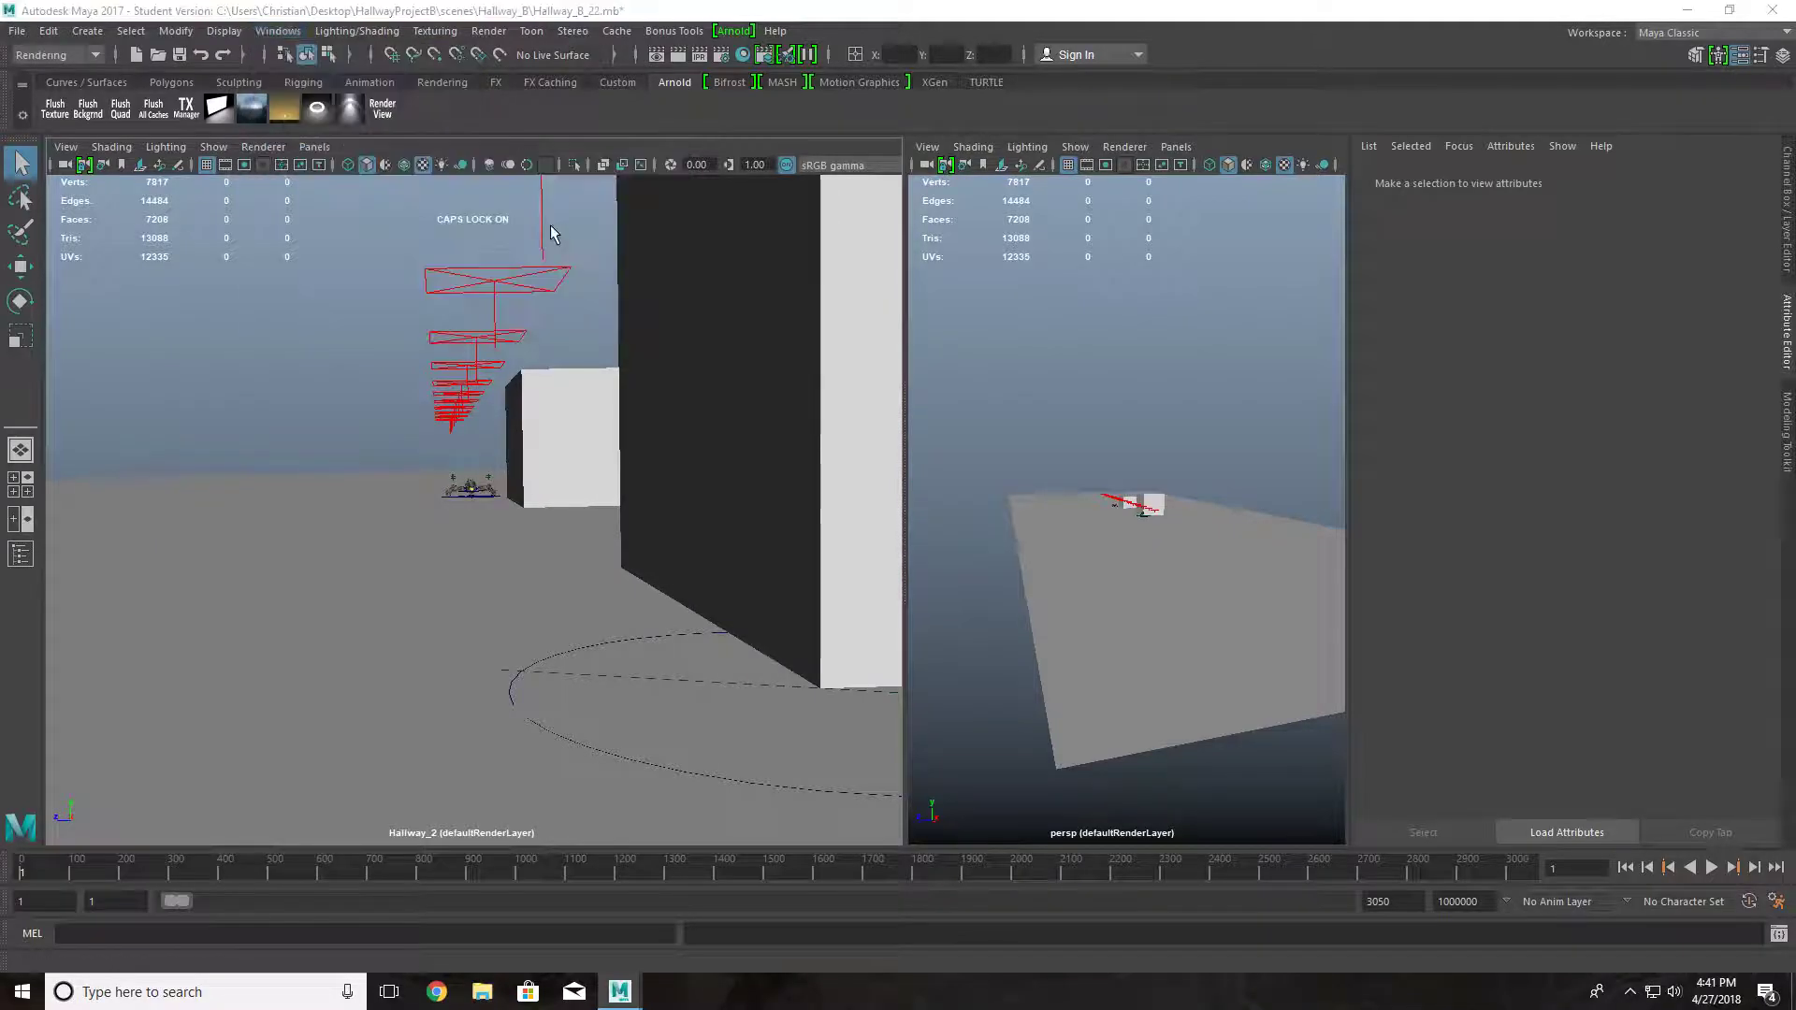
drag(676, 286, 677, 260)
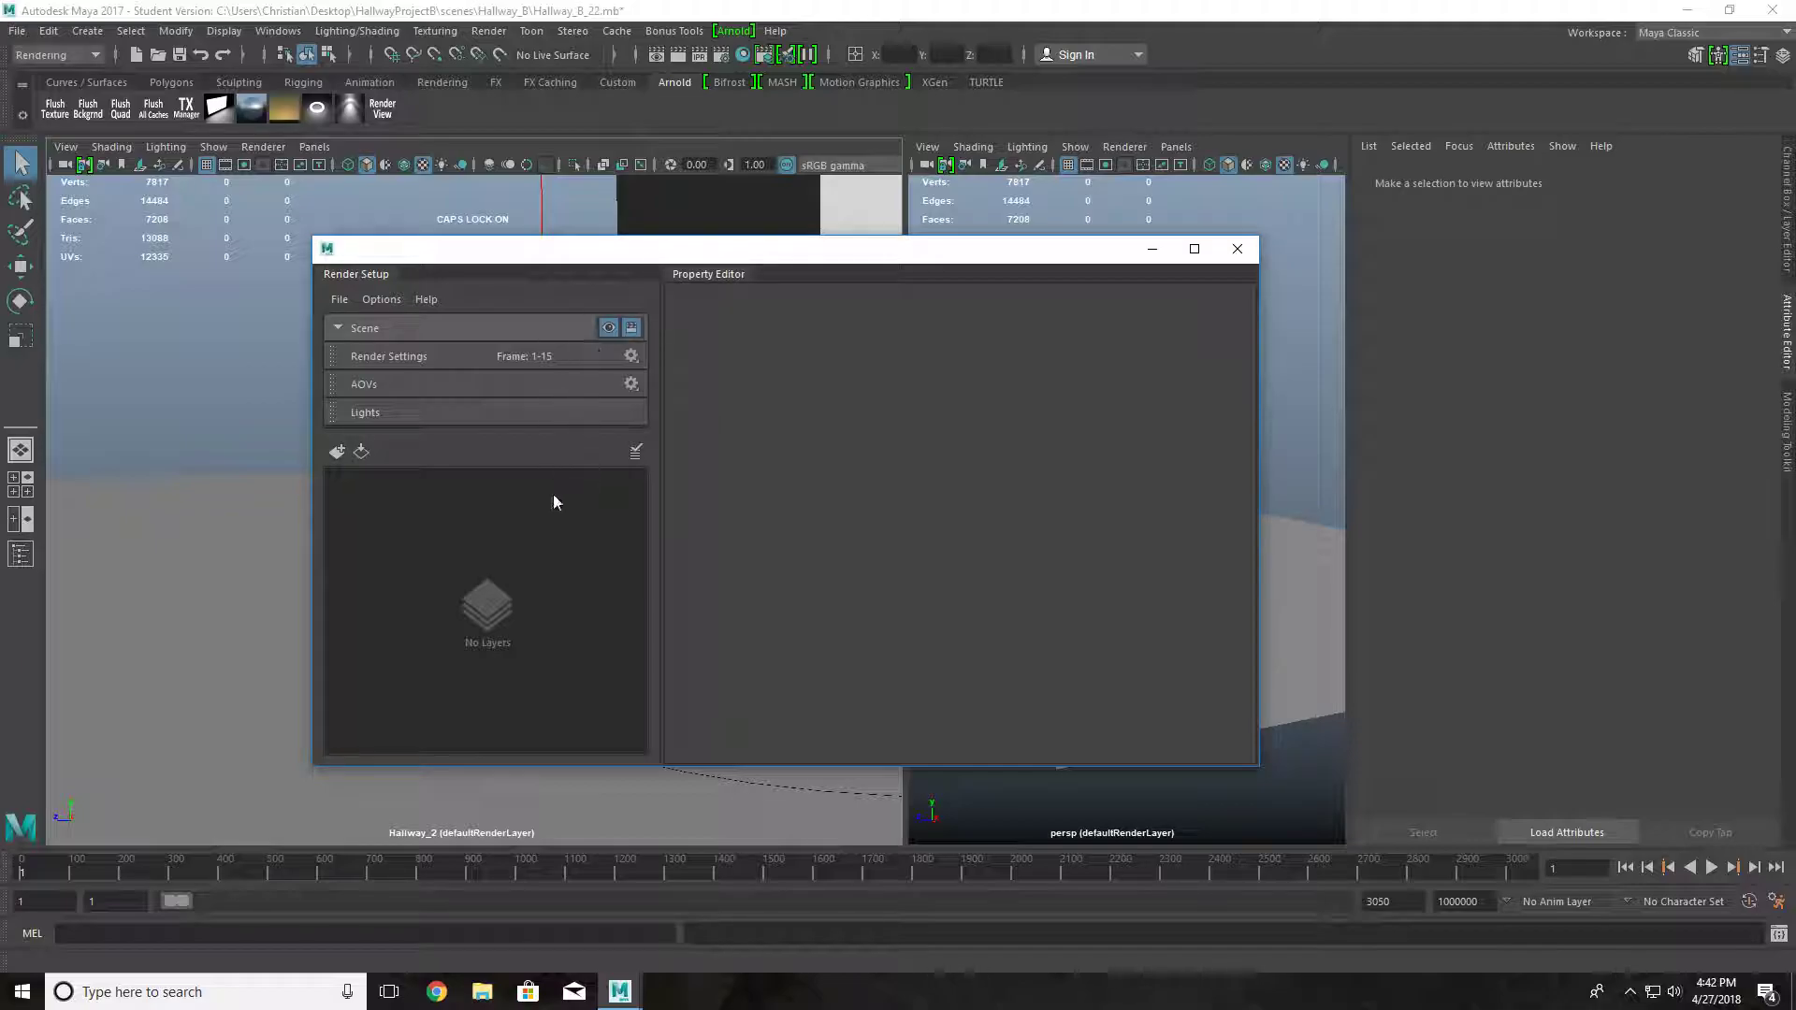
- Create a render layer and name it Bug_Foreground
click(337, 452)
double_click(412, 482)
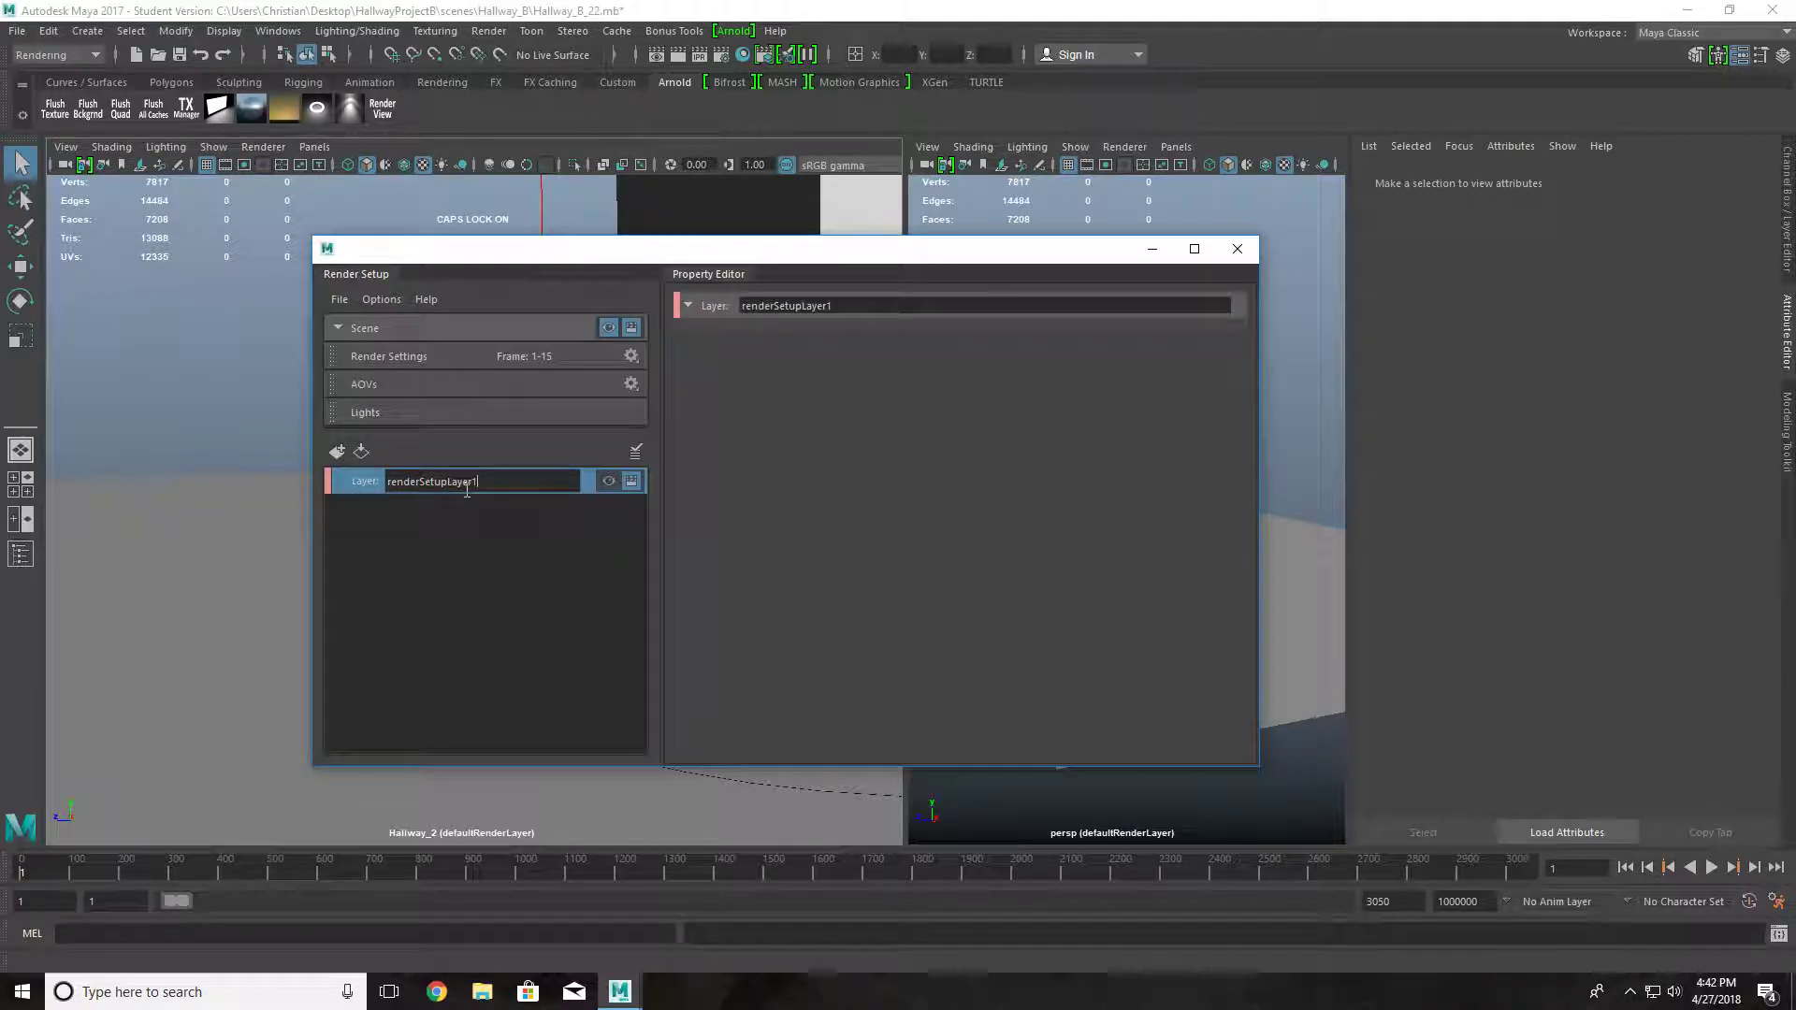
double_click(467, 482)
text(bUG)
key(BackSpace)
key(BackSpace)
key(BackSpace)
key(Caps_Lock)
text(Bug_Forg)
key(BackSpace)
text(eground)
key(Return)
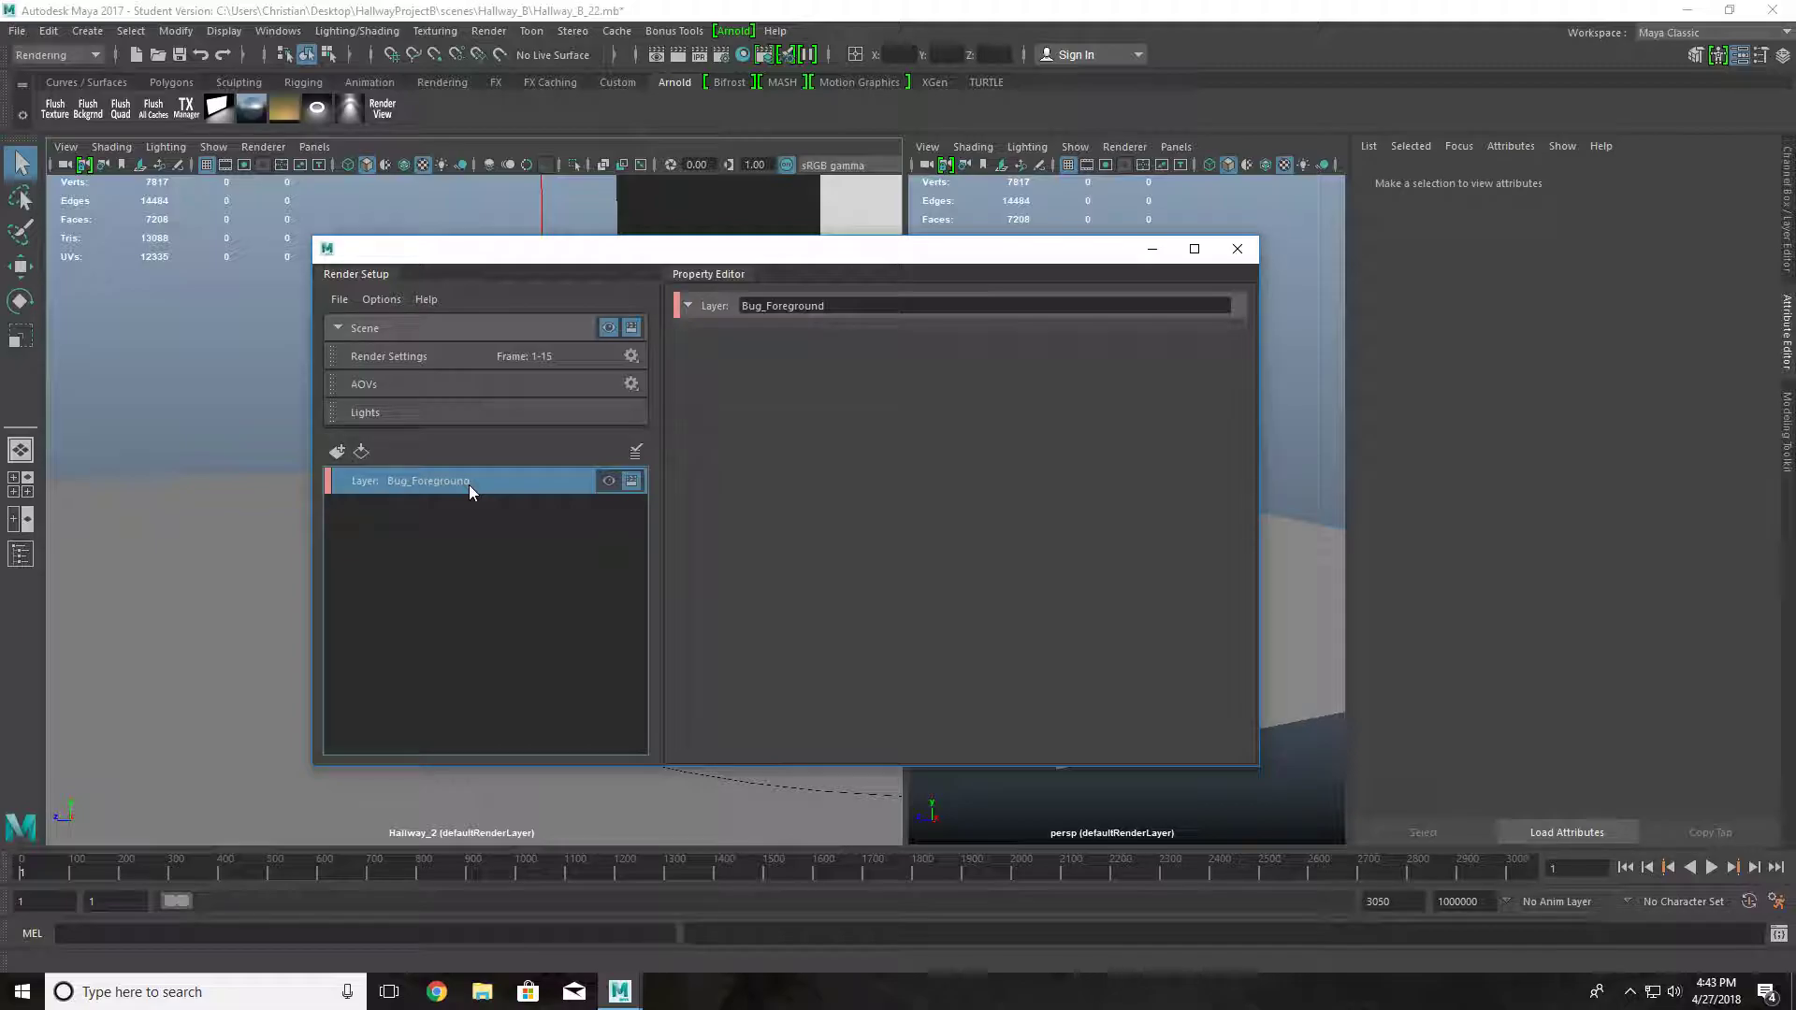
- Create a collection named Everything in the Bug_Foreground layer
right_click(469, 484)
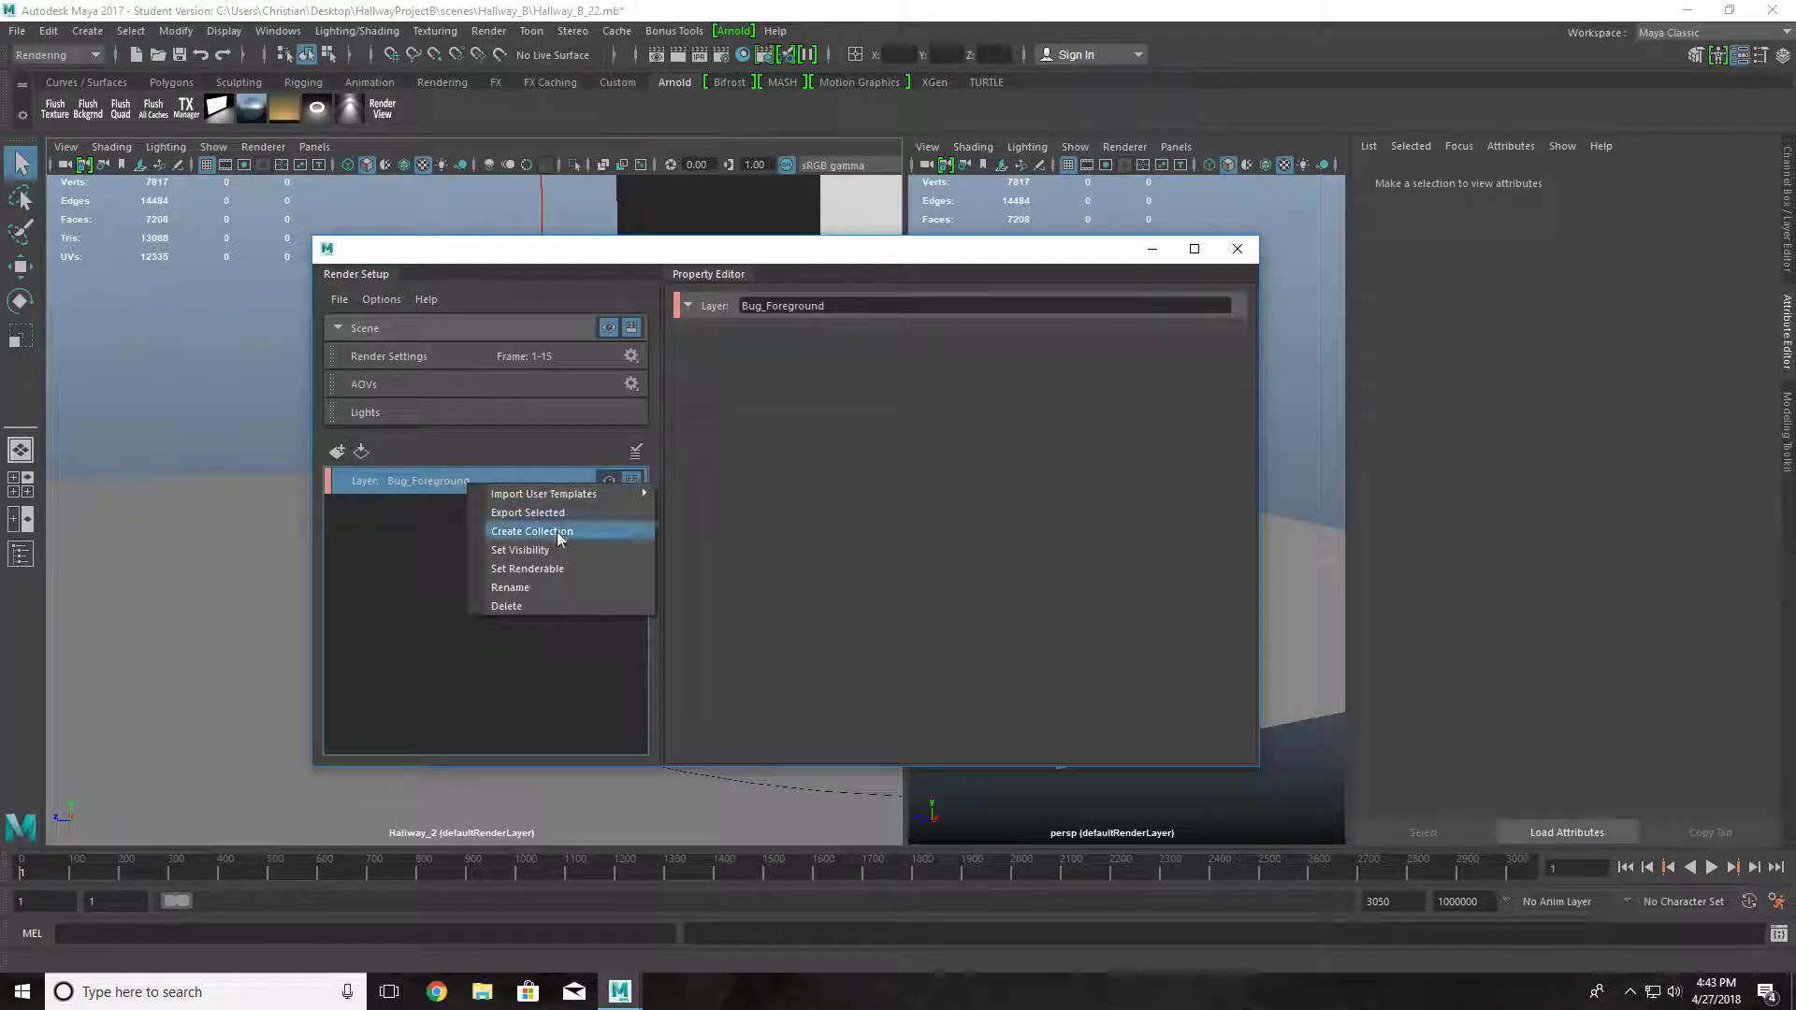
click(555, 531)
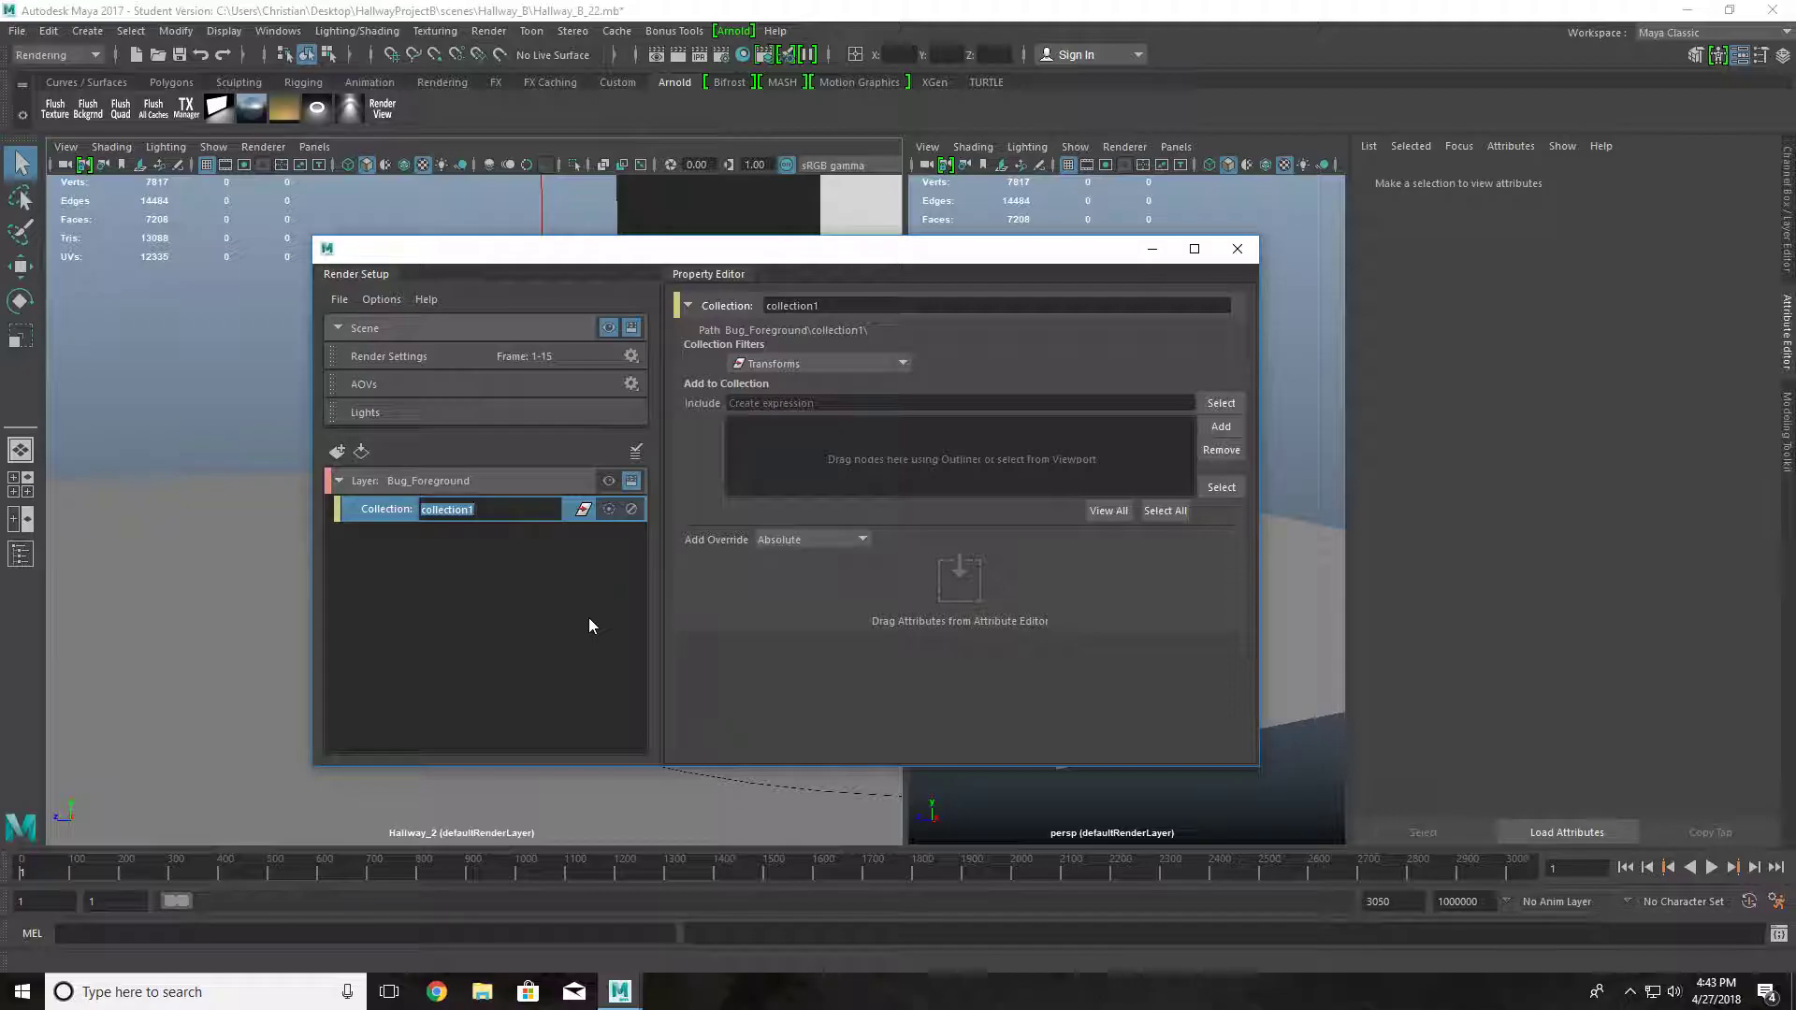
text(Even)
text(ything)
key(Return)
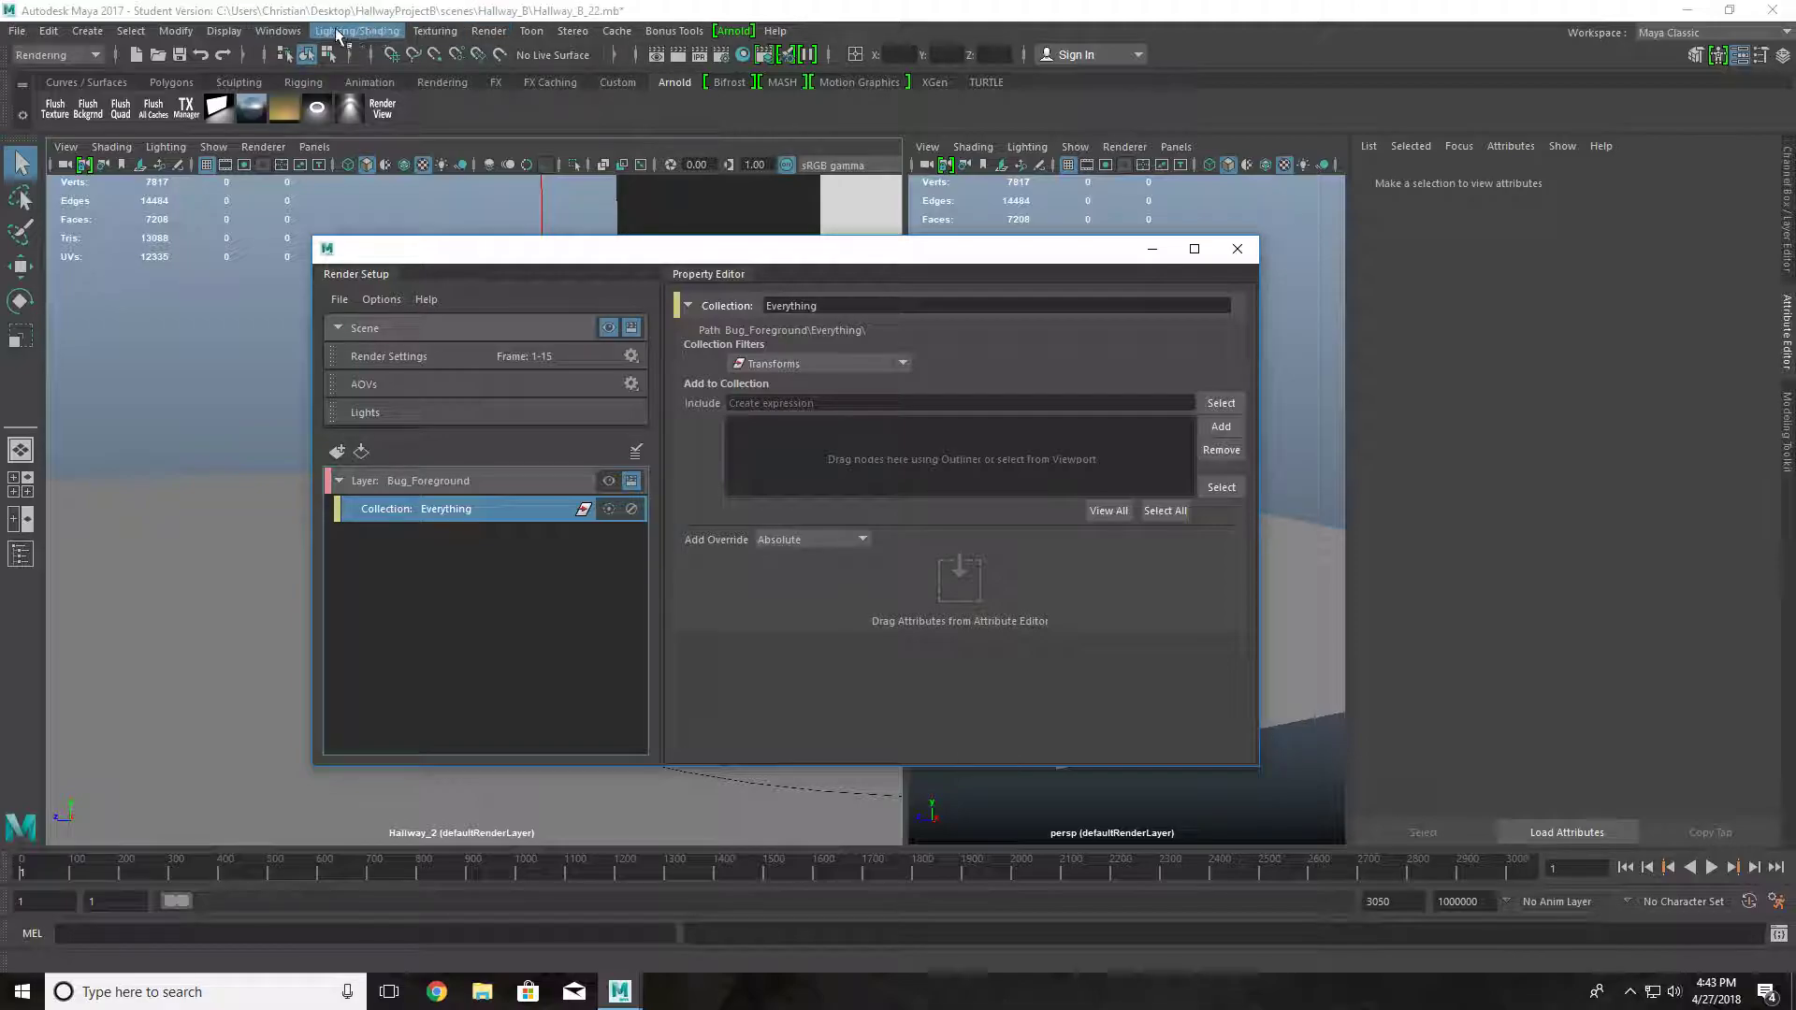
- Open the Outliner and arrange it side by side with the Render Setup window
click(278, 31)
click(303, 233)
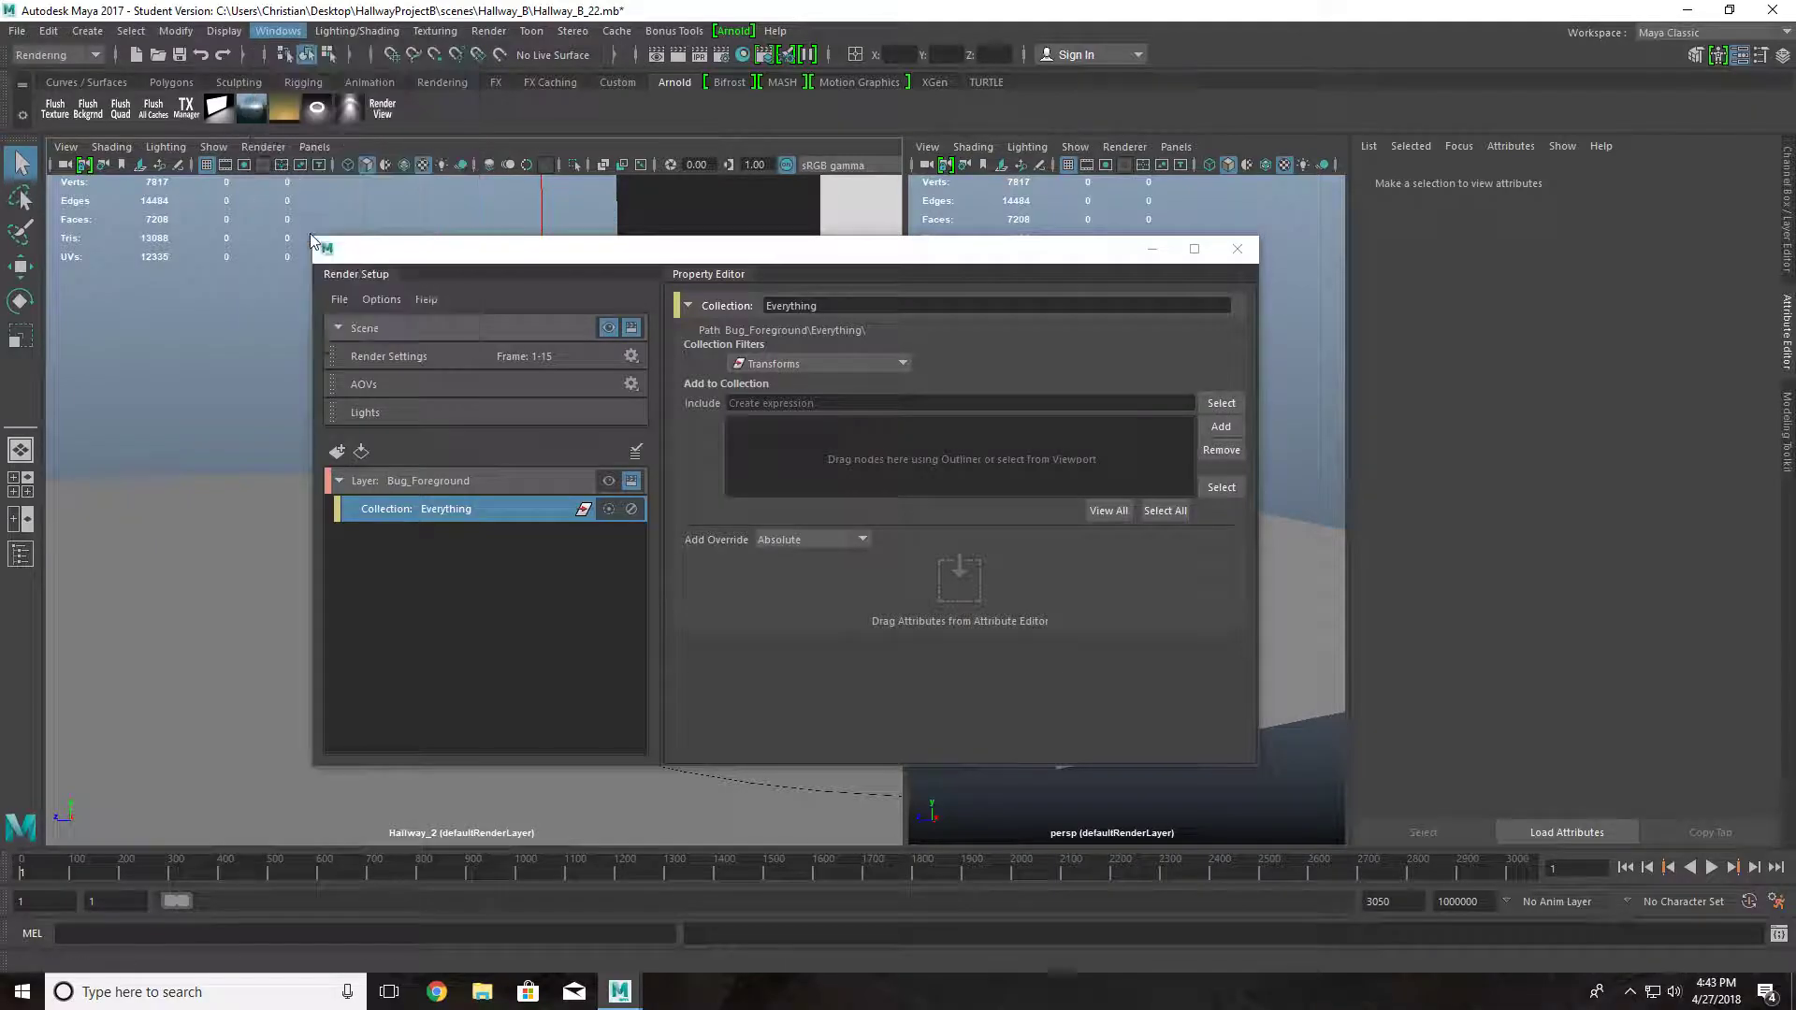
drag(510, 194, 1422, 276)
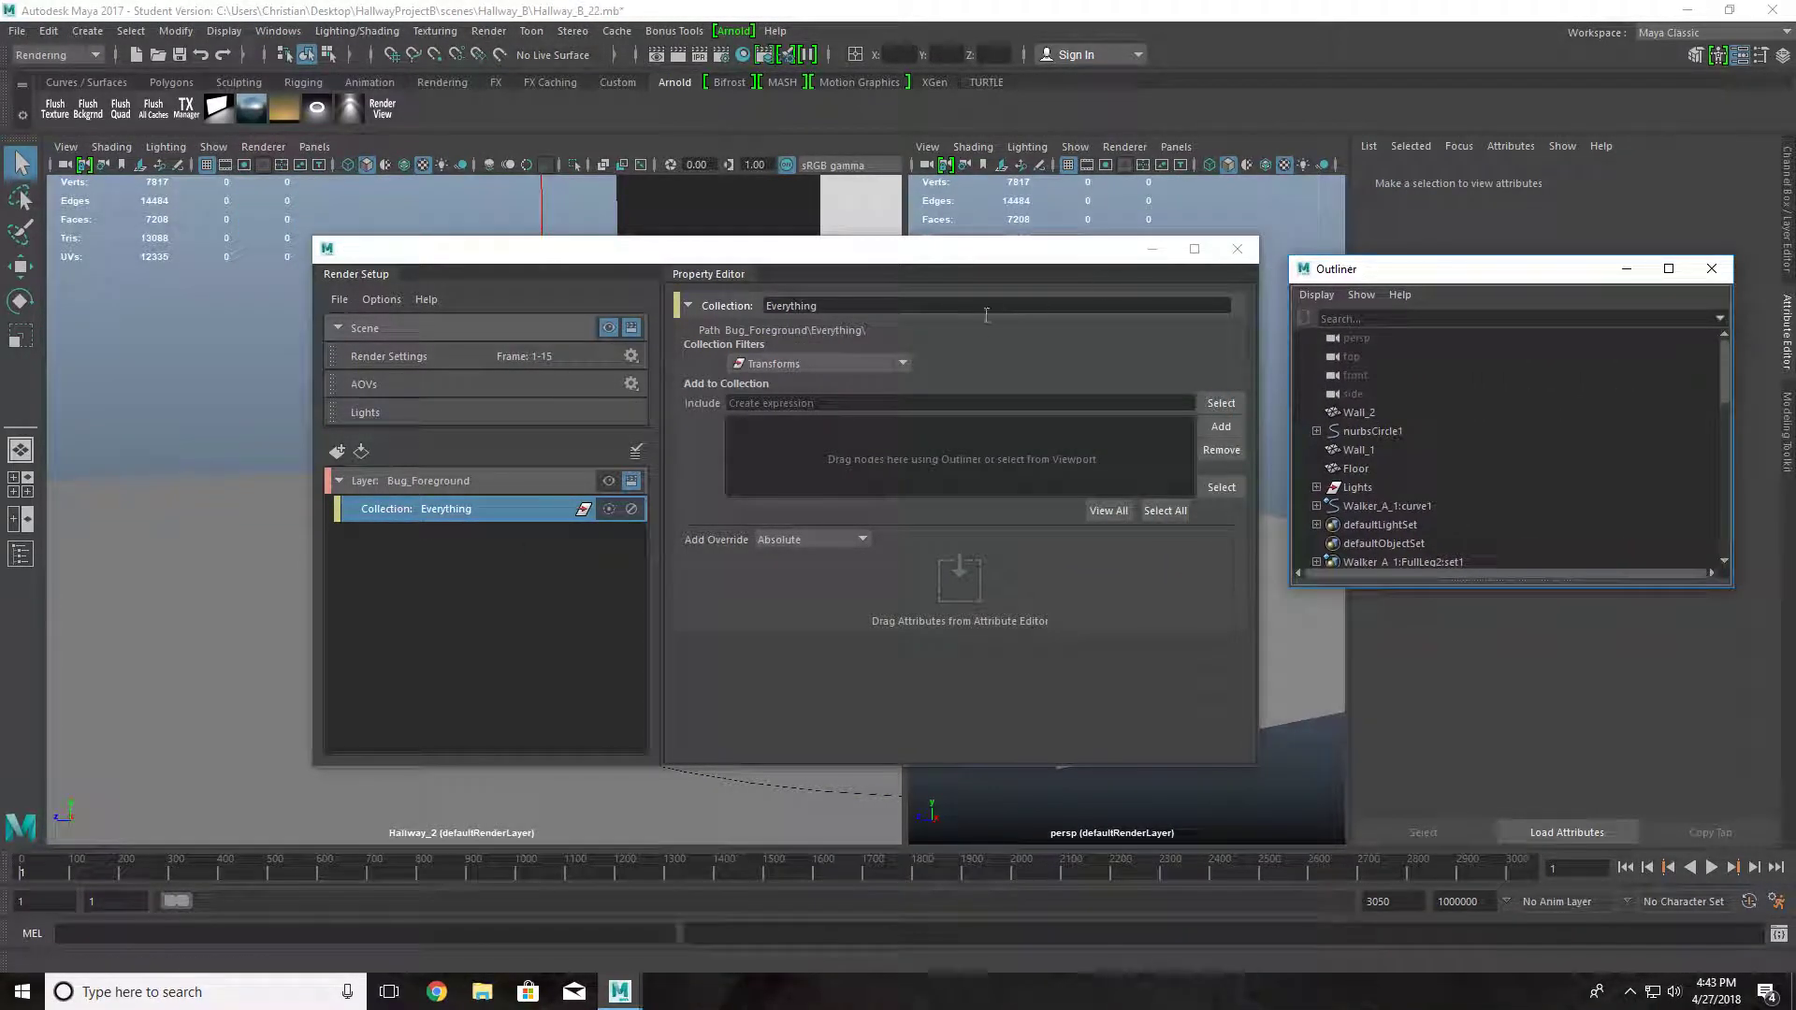
drag(893, 254, 685, 273)
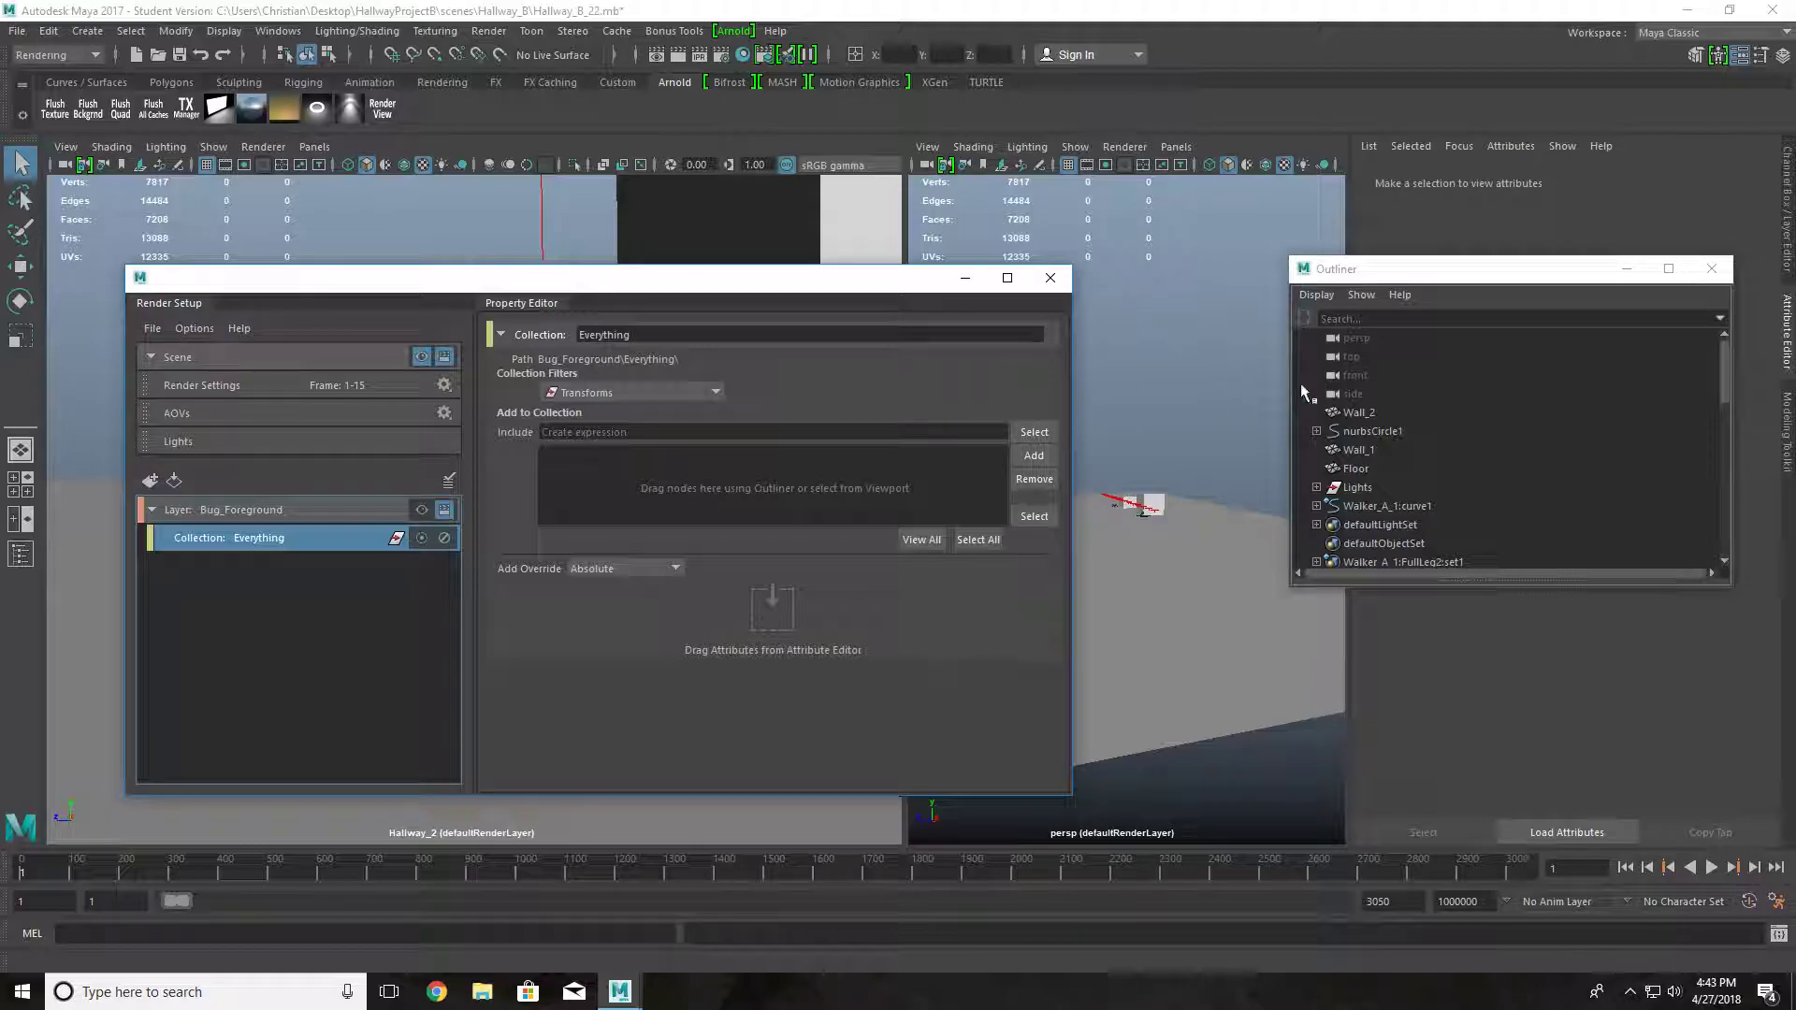
- Add Wall_2, Wall_1 and Floor to the Everything collection
click(1367, 413)
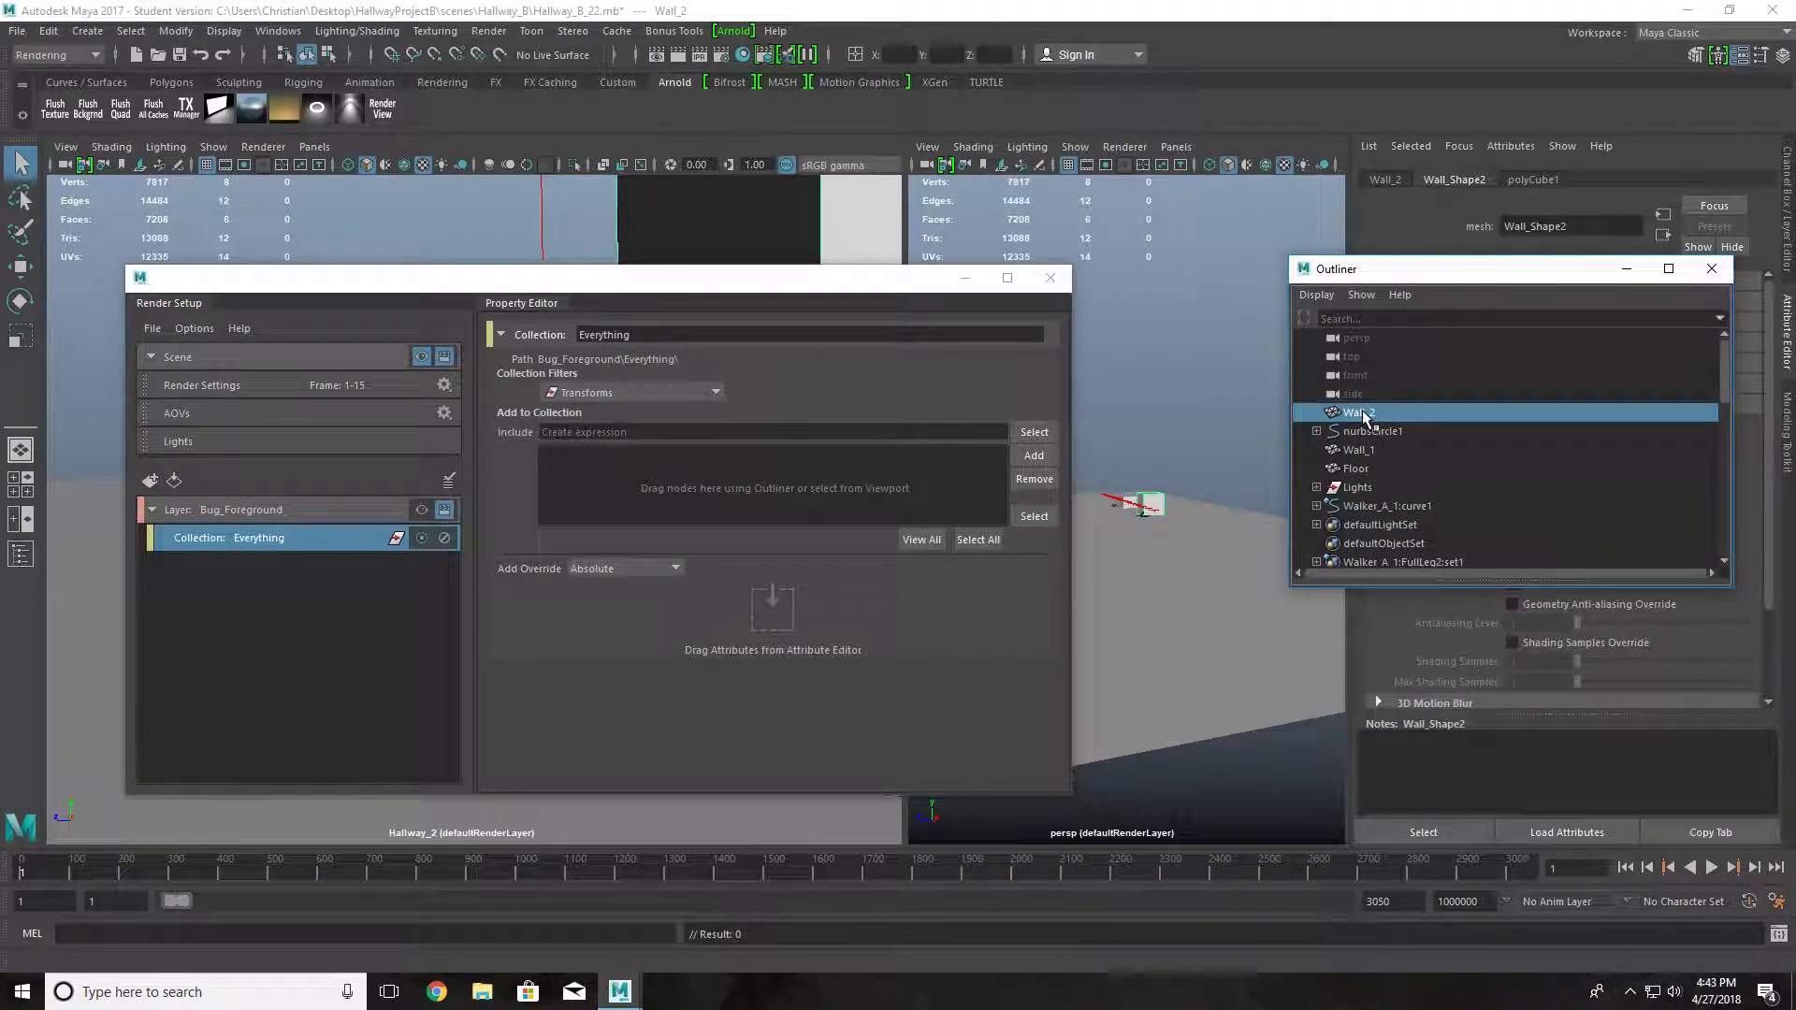
drag(1351, 417, 854, 465)
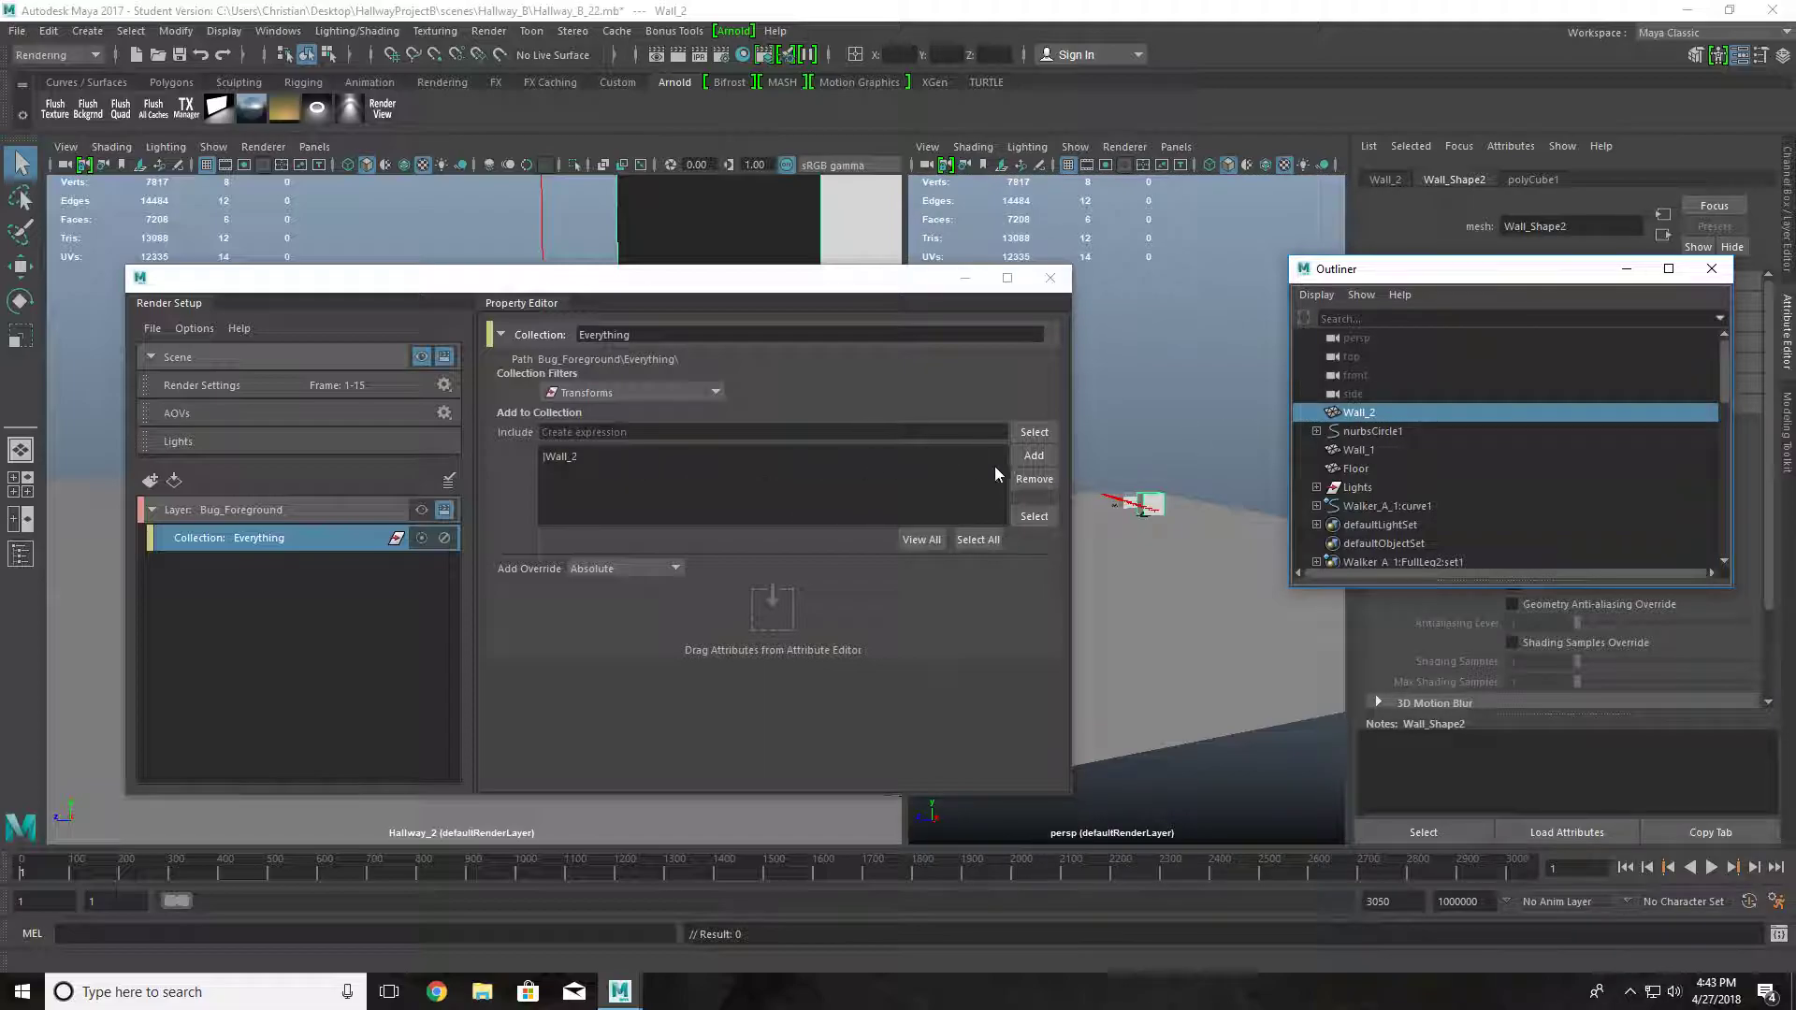
drag(1357, 450, 786, 504)
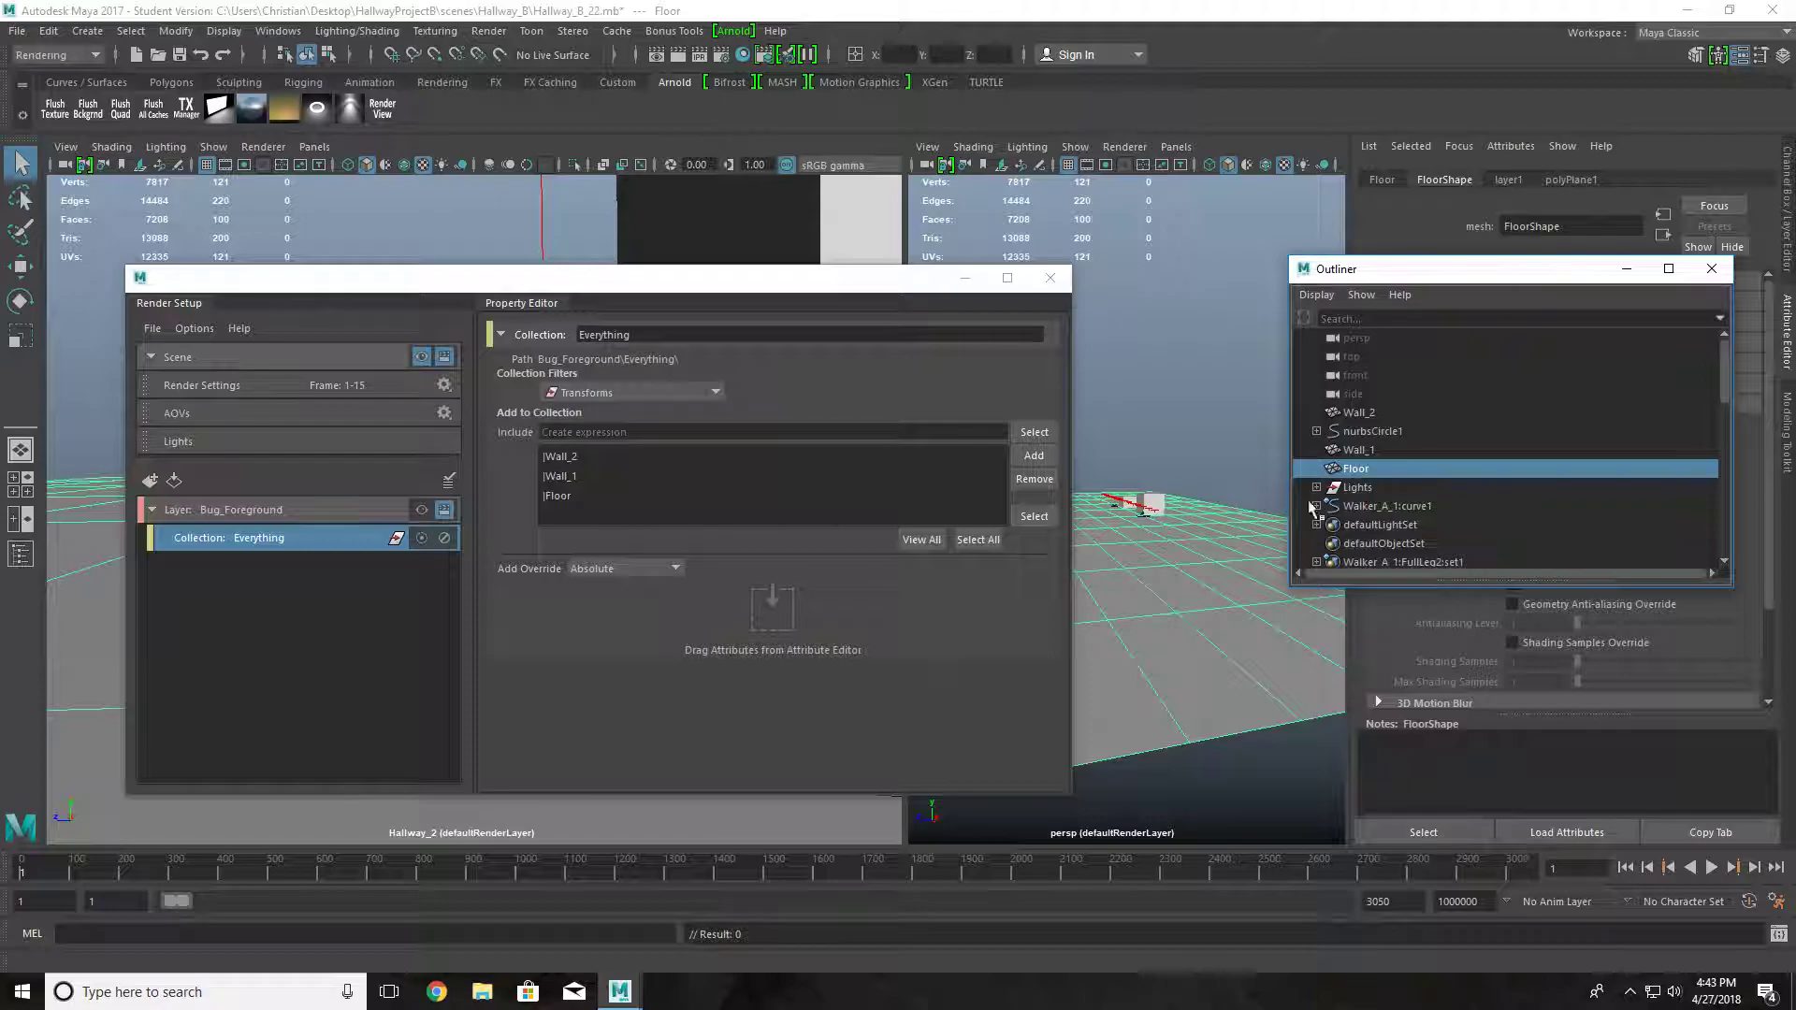
- Add all the area lights in the Lights group, aiAreaLight14 through aiAreaLight1, to the Everything collection
click(1361, 487)
click(1317, 487)
click(1367, 506)
scroll(1371, 509, down, 5)
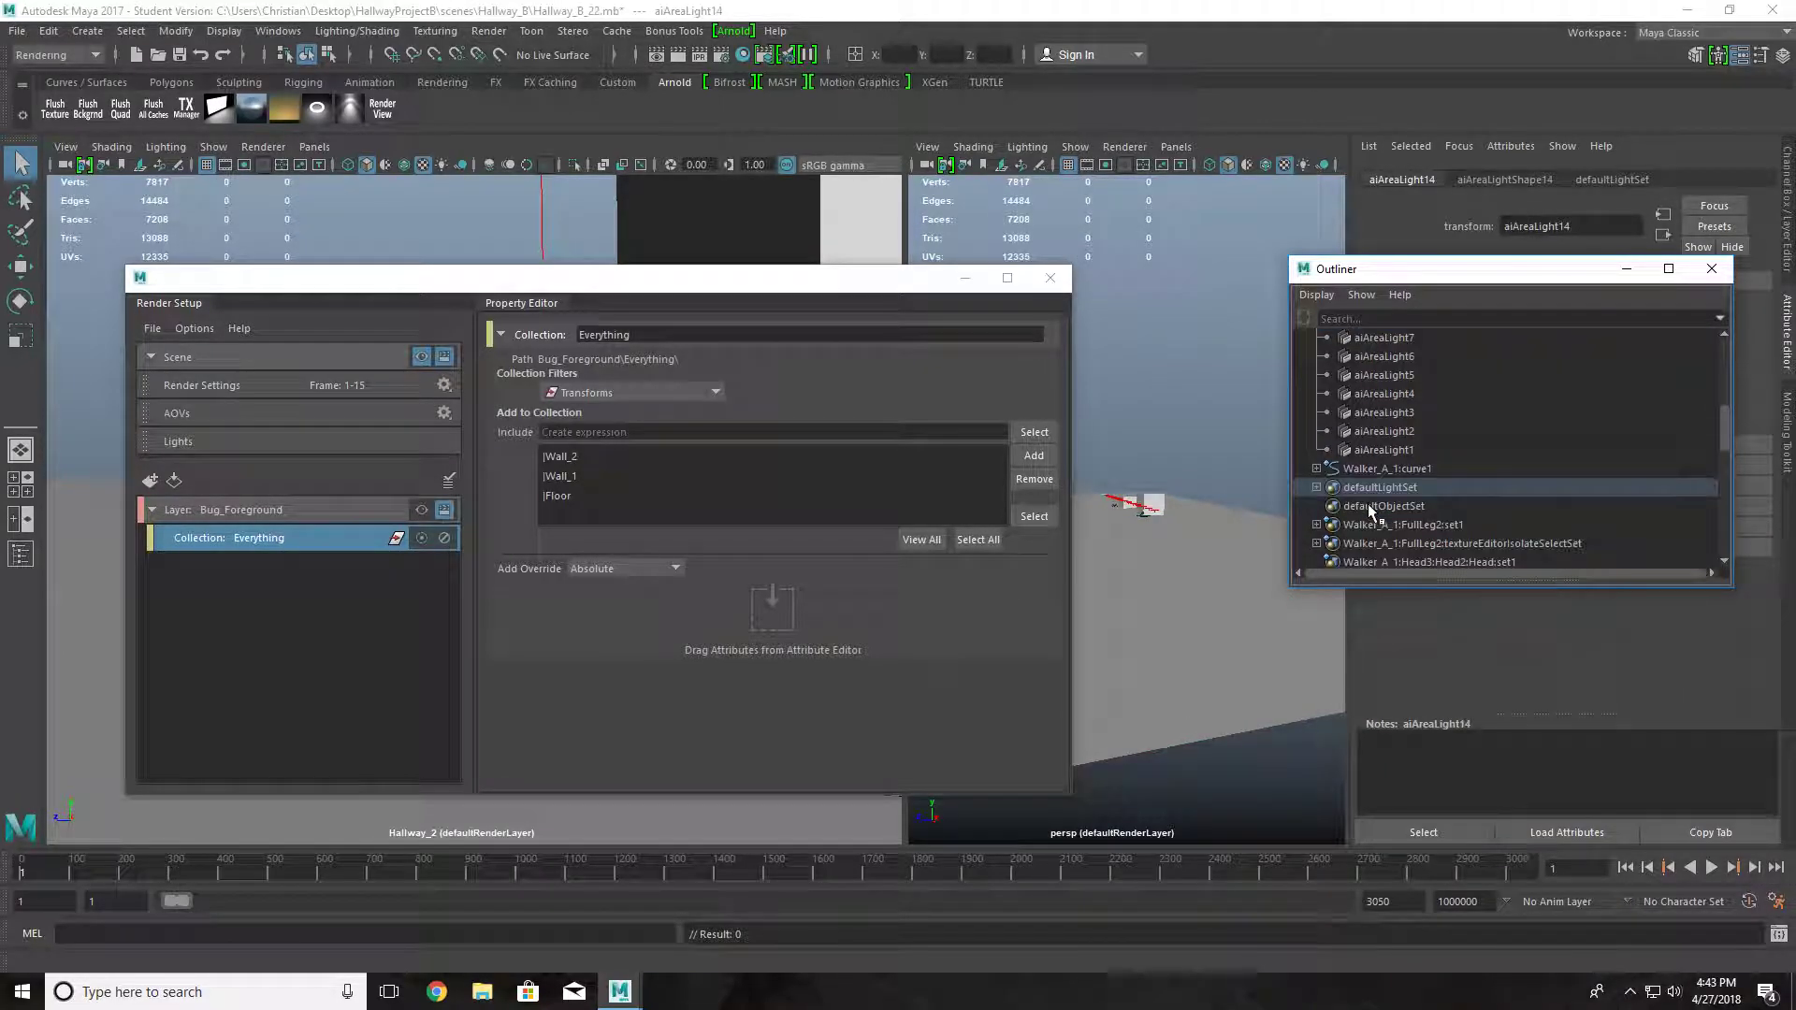
shift+click(1385, 450)
drag(1385, 450, 829, 518)
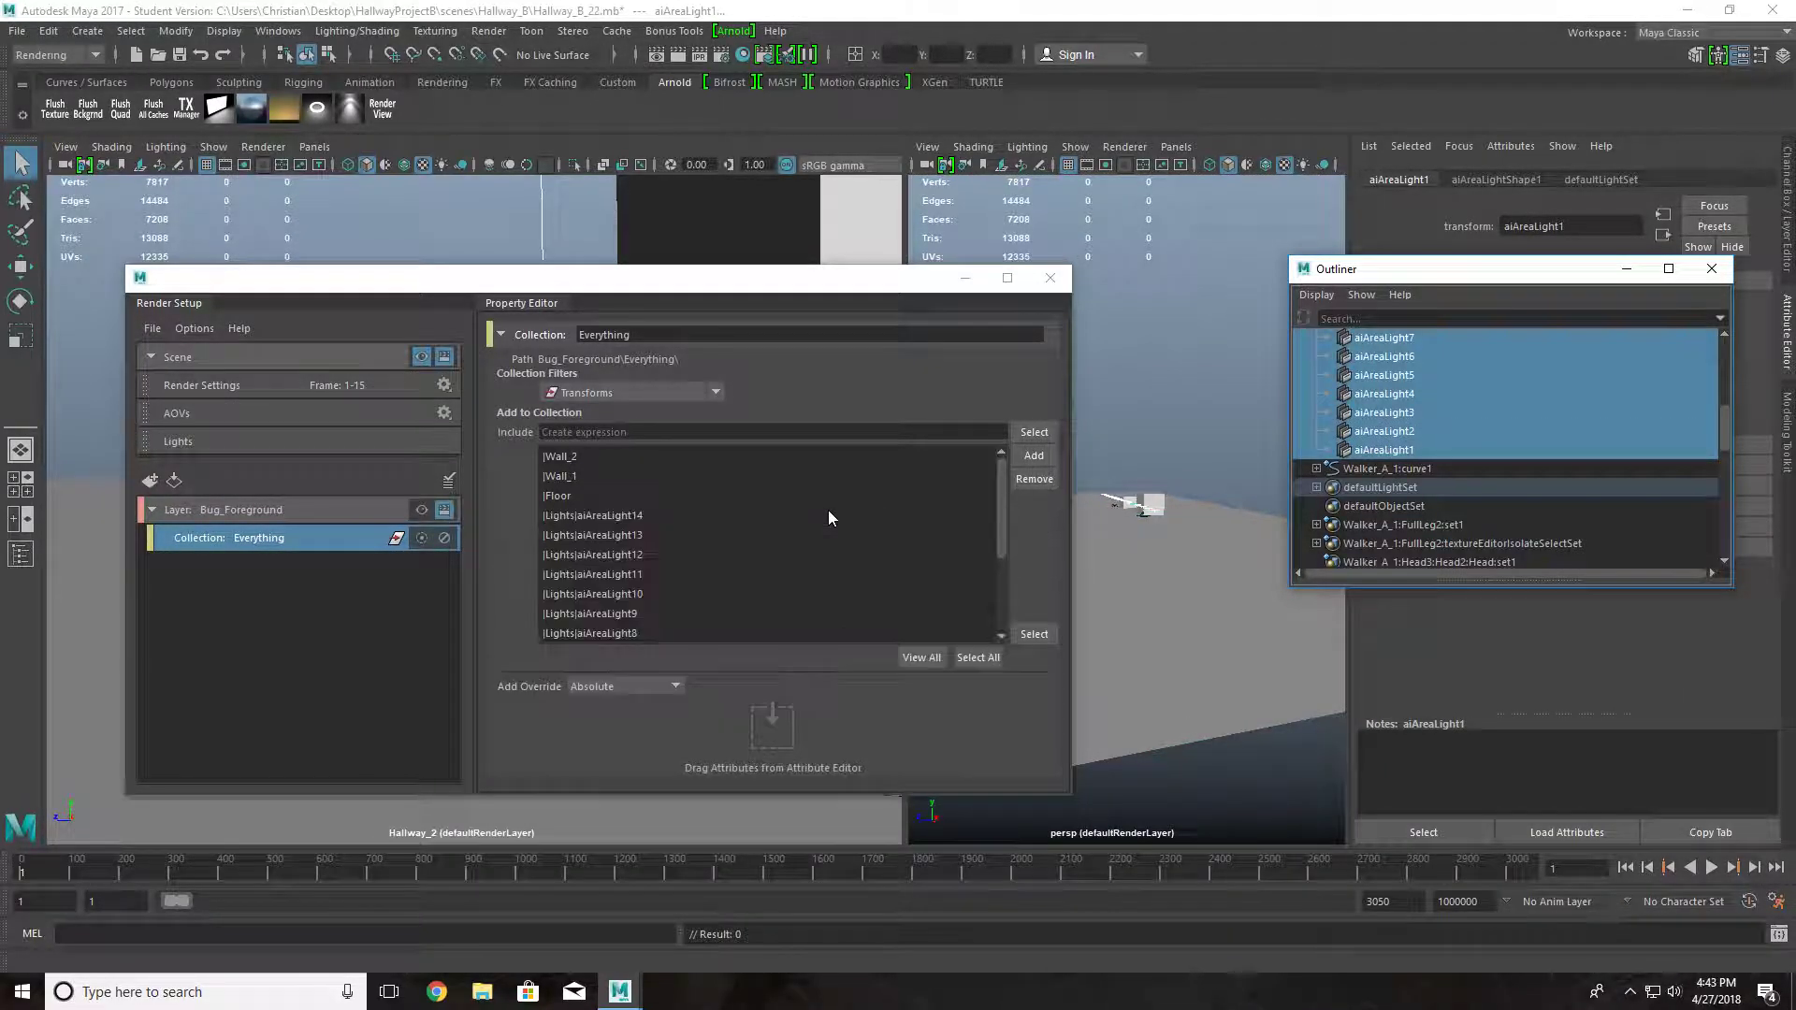
- Add the bug's Walker_A_1:curve1 node to the Everything collection and check the list of members
click(1366, 469)
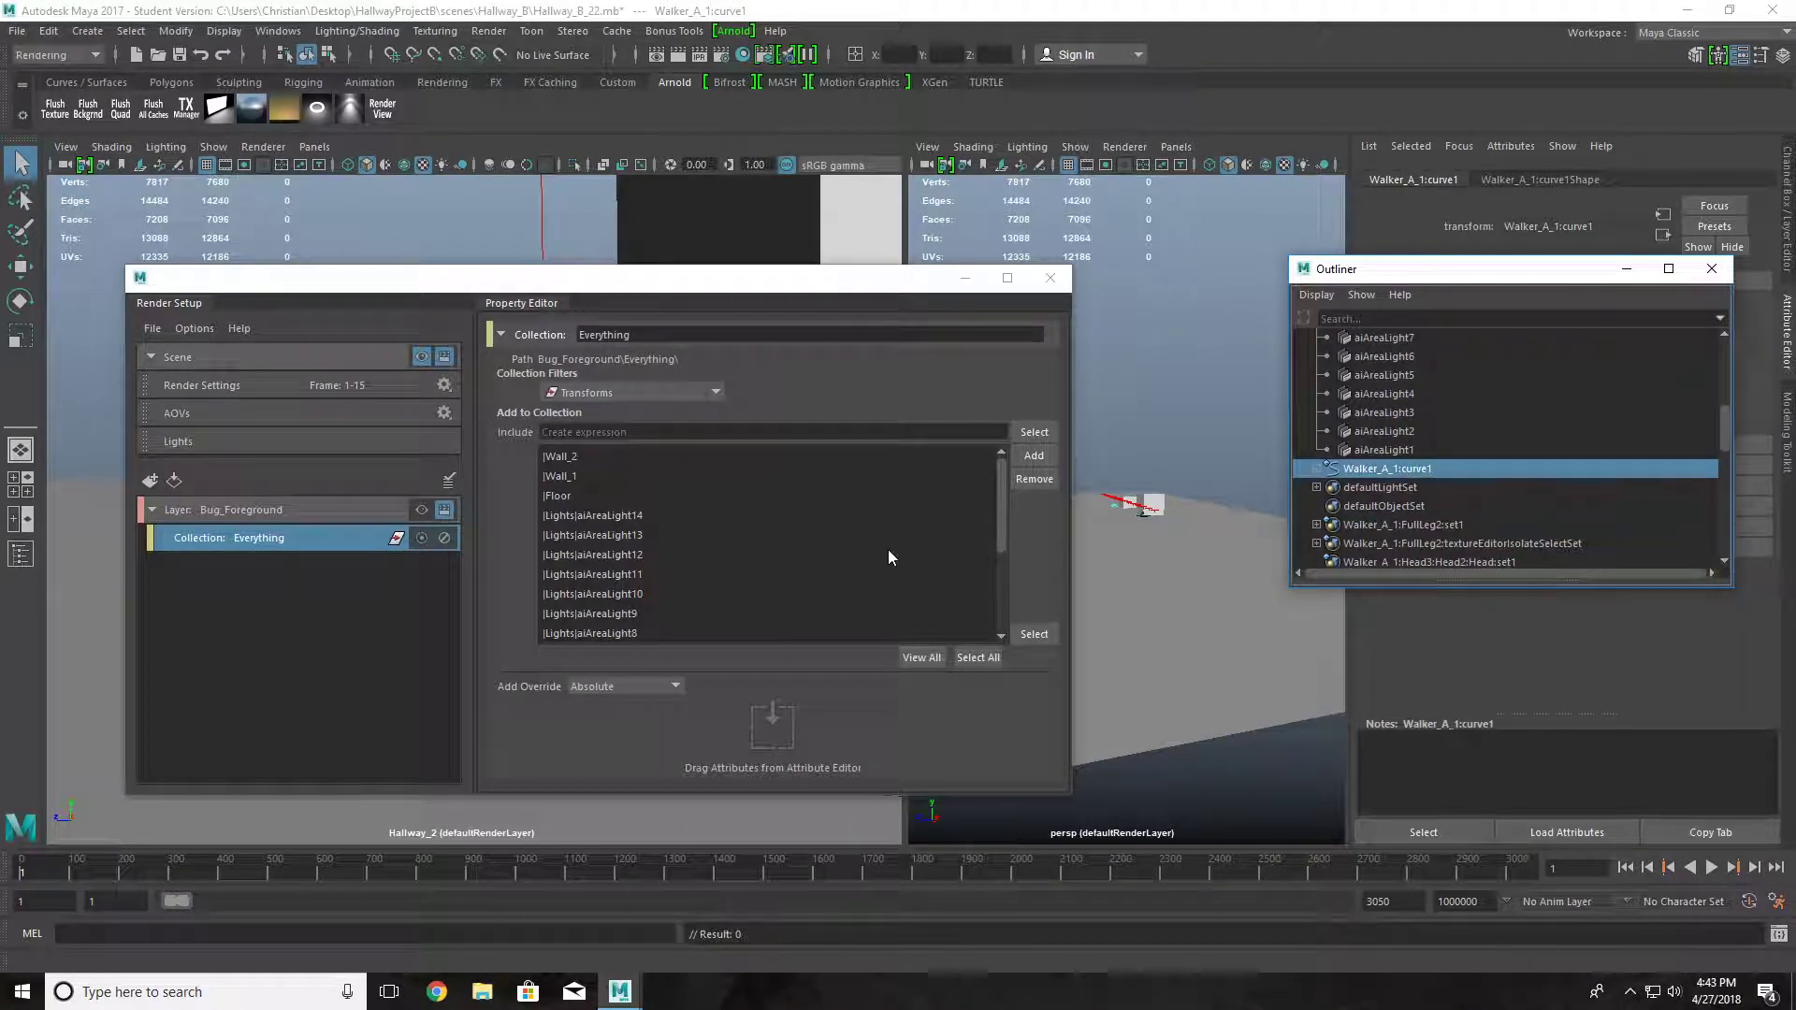
scroll(748, 583, down, 3)
scroll(709, 580, up, 3)
- Create a second collection in the Bug_Foreground layer and name it Remove_Environment
click(283, 514)
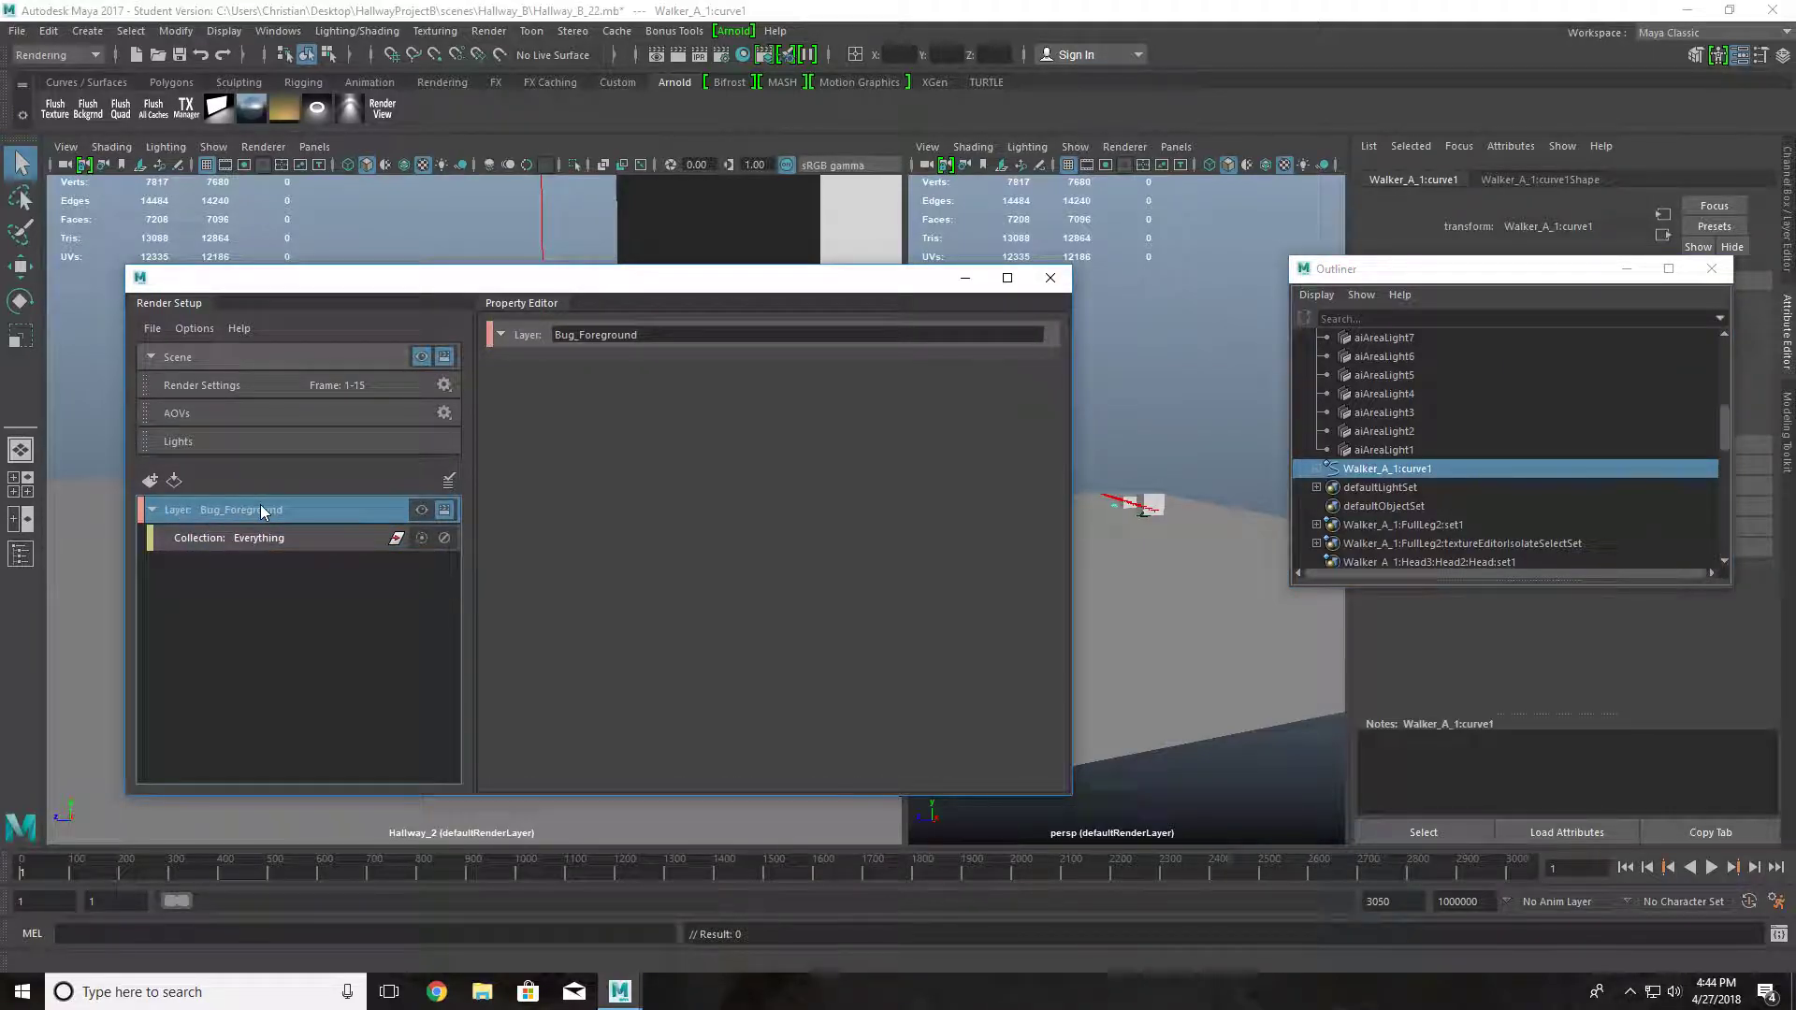
right_click(263, 511)
click(353, 554)
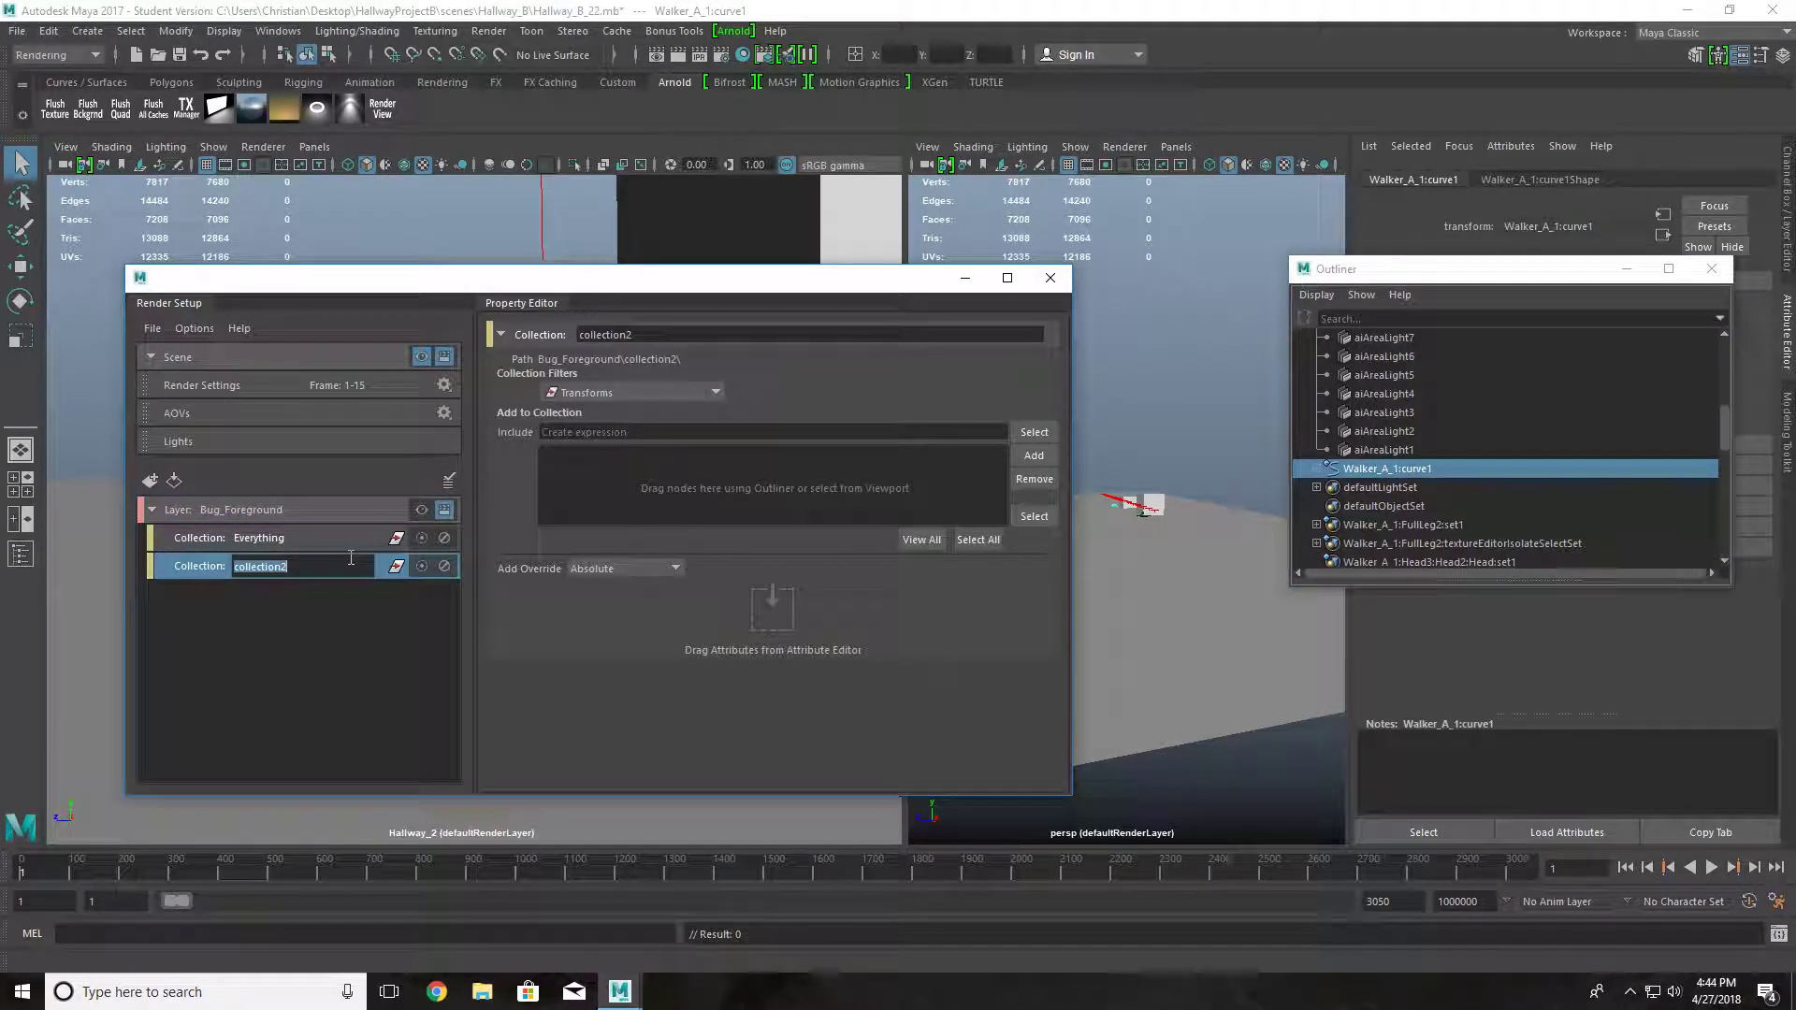
text(Dont_Need_)
key(ctrl+a)
text(Remove_Environment)
key(Return)
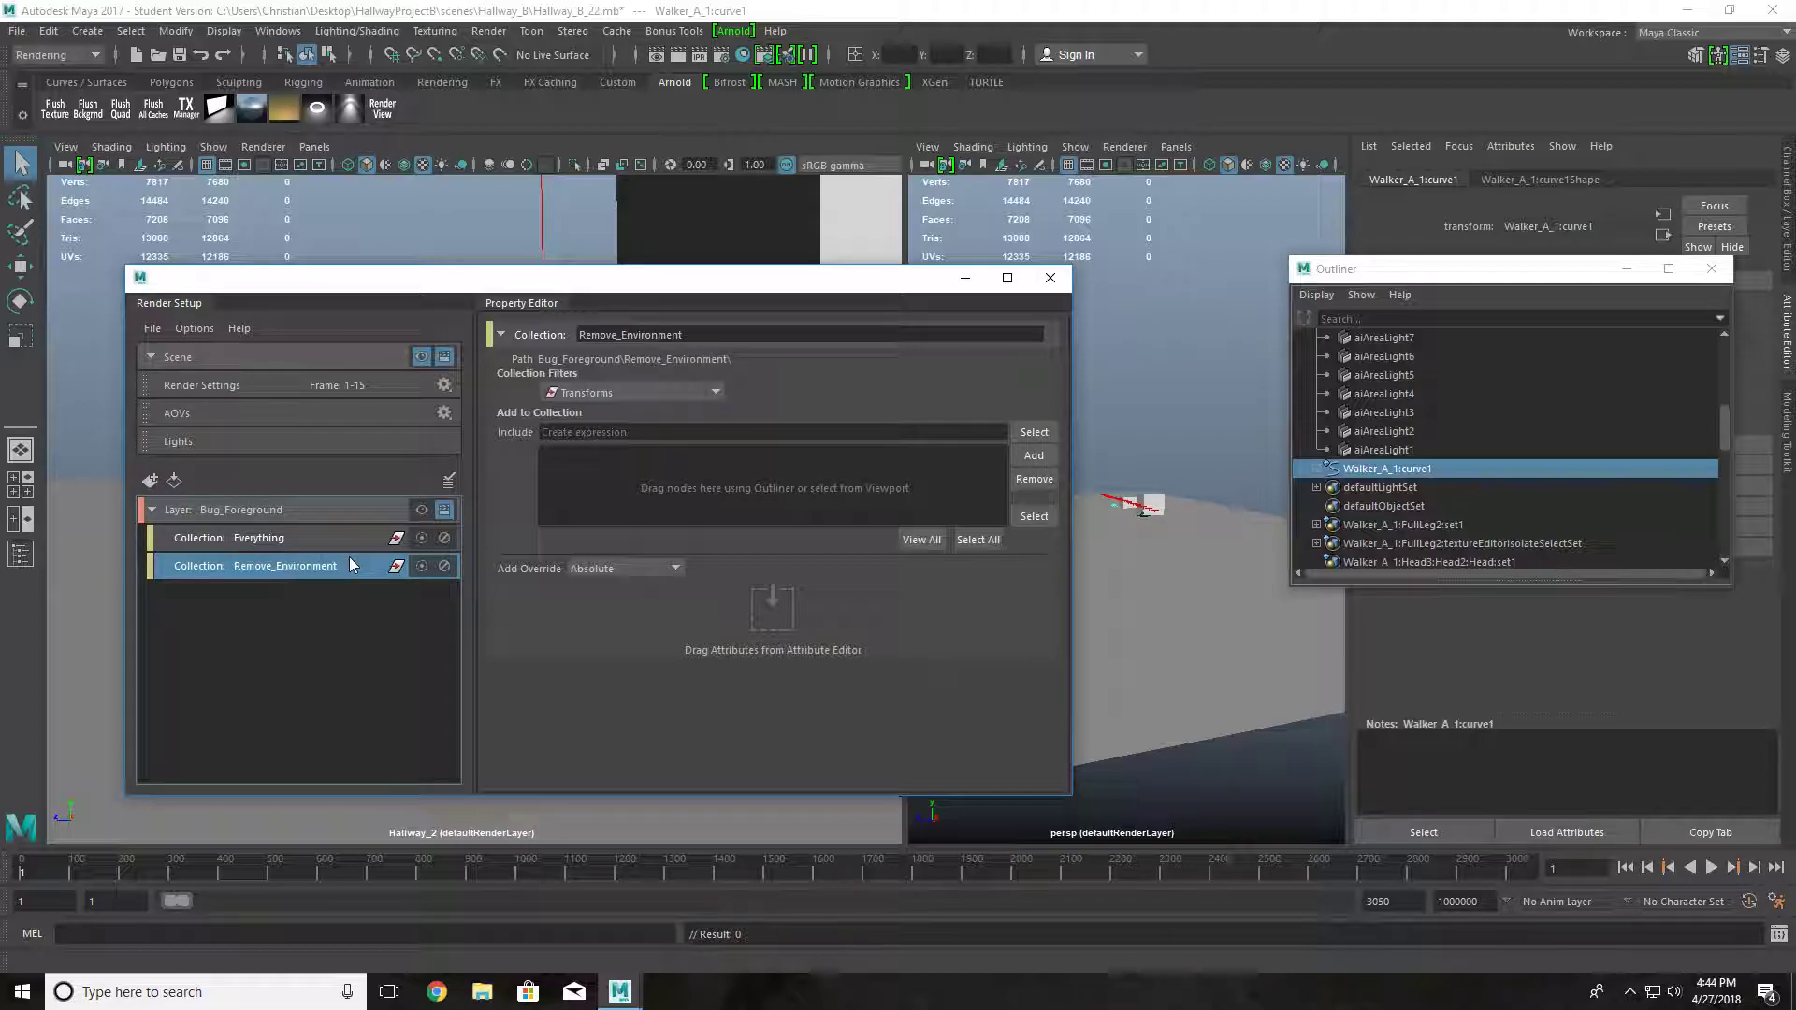
- Add Wall_2, Wall_1 and Floor to the Remove_Environment collection
scroll(1433, 485, up, 5)
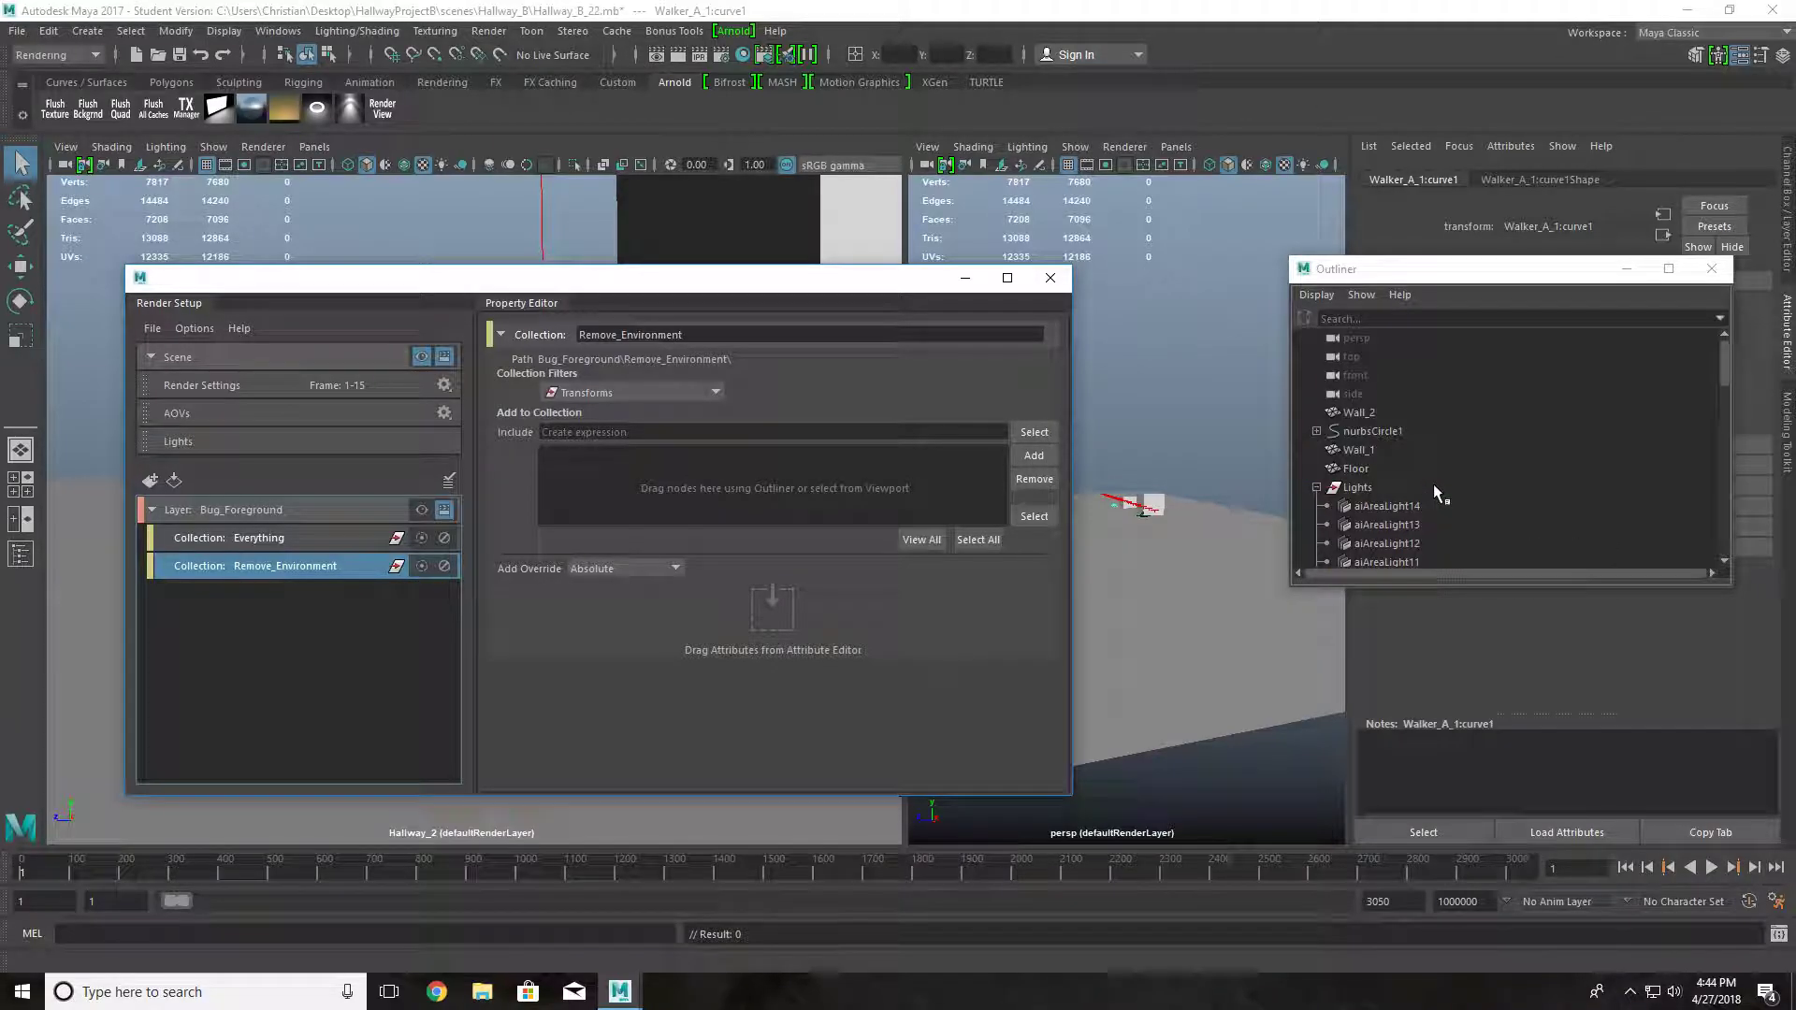
click(1368, 397)
drag(1357, 413, 786, 486)
drag(1358, 450, 813, 510)
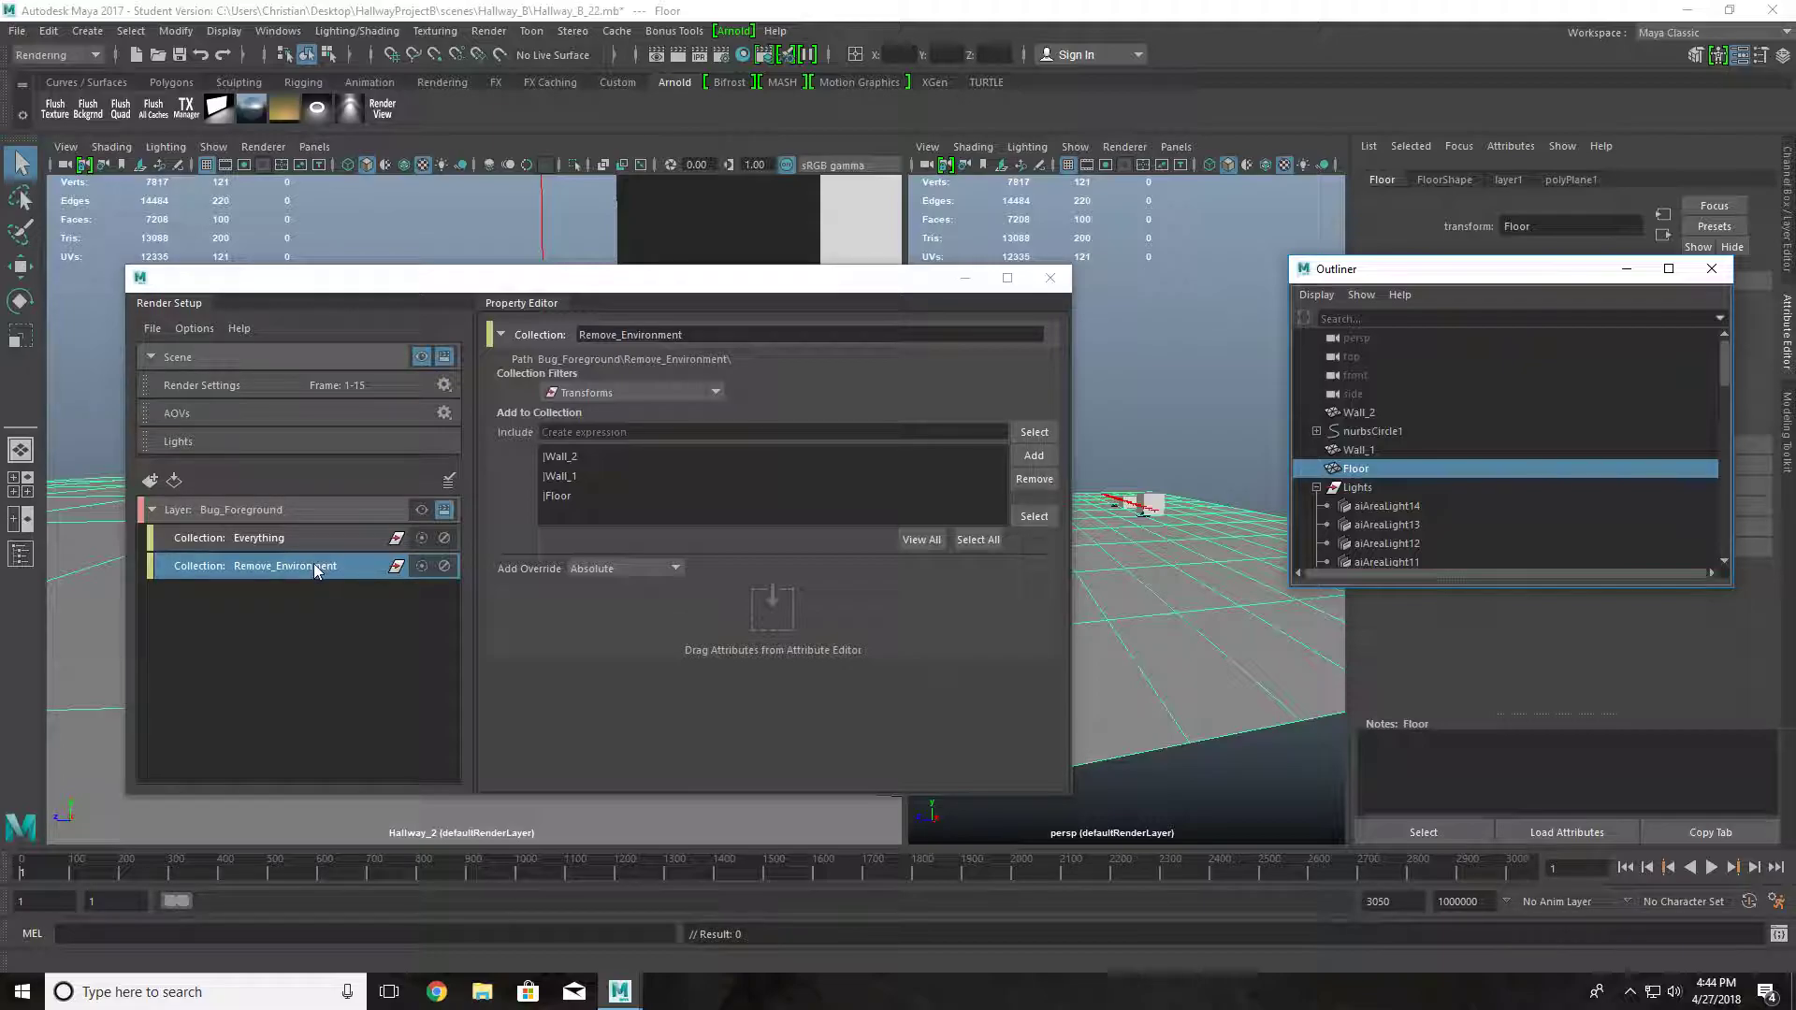
- Add an absolute override for Primary Visibility to the Remove_Environment collection, taken from the Render Stats of Wall_1's shape node
drag(1512, 279, 1383, 614)
click(1228, 748)
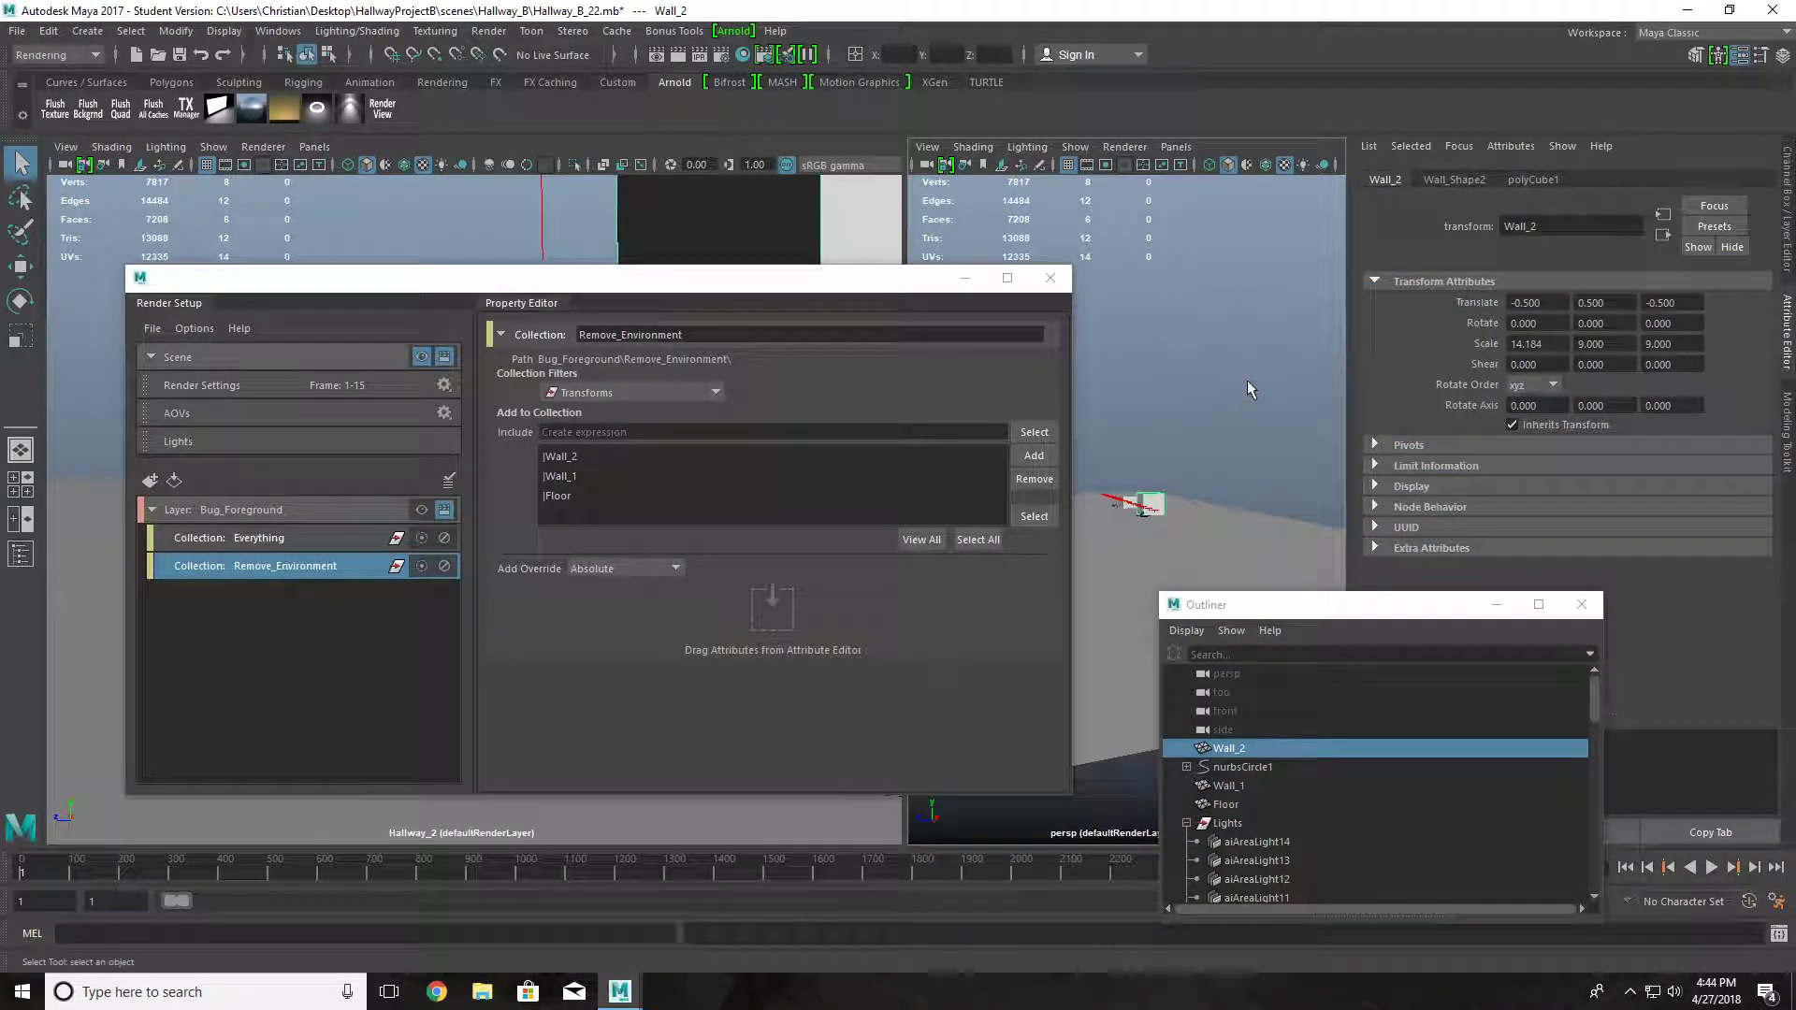
scroll(1207, 459, up, 5)
alt+drag(1177, 470, 1188, 478)
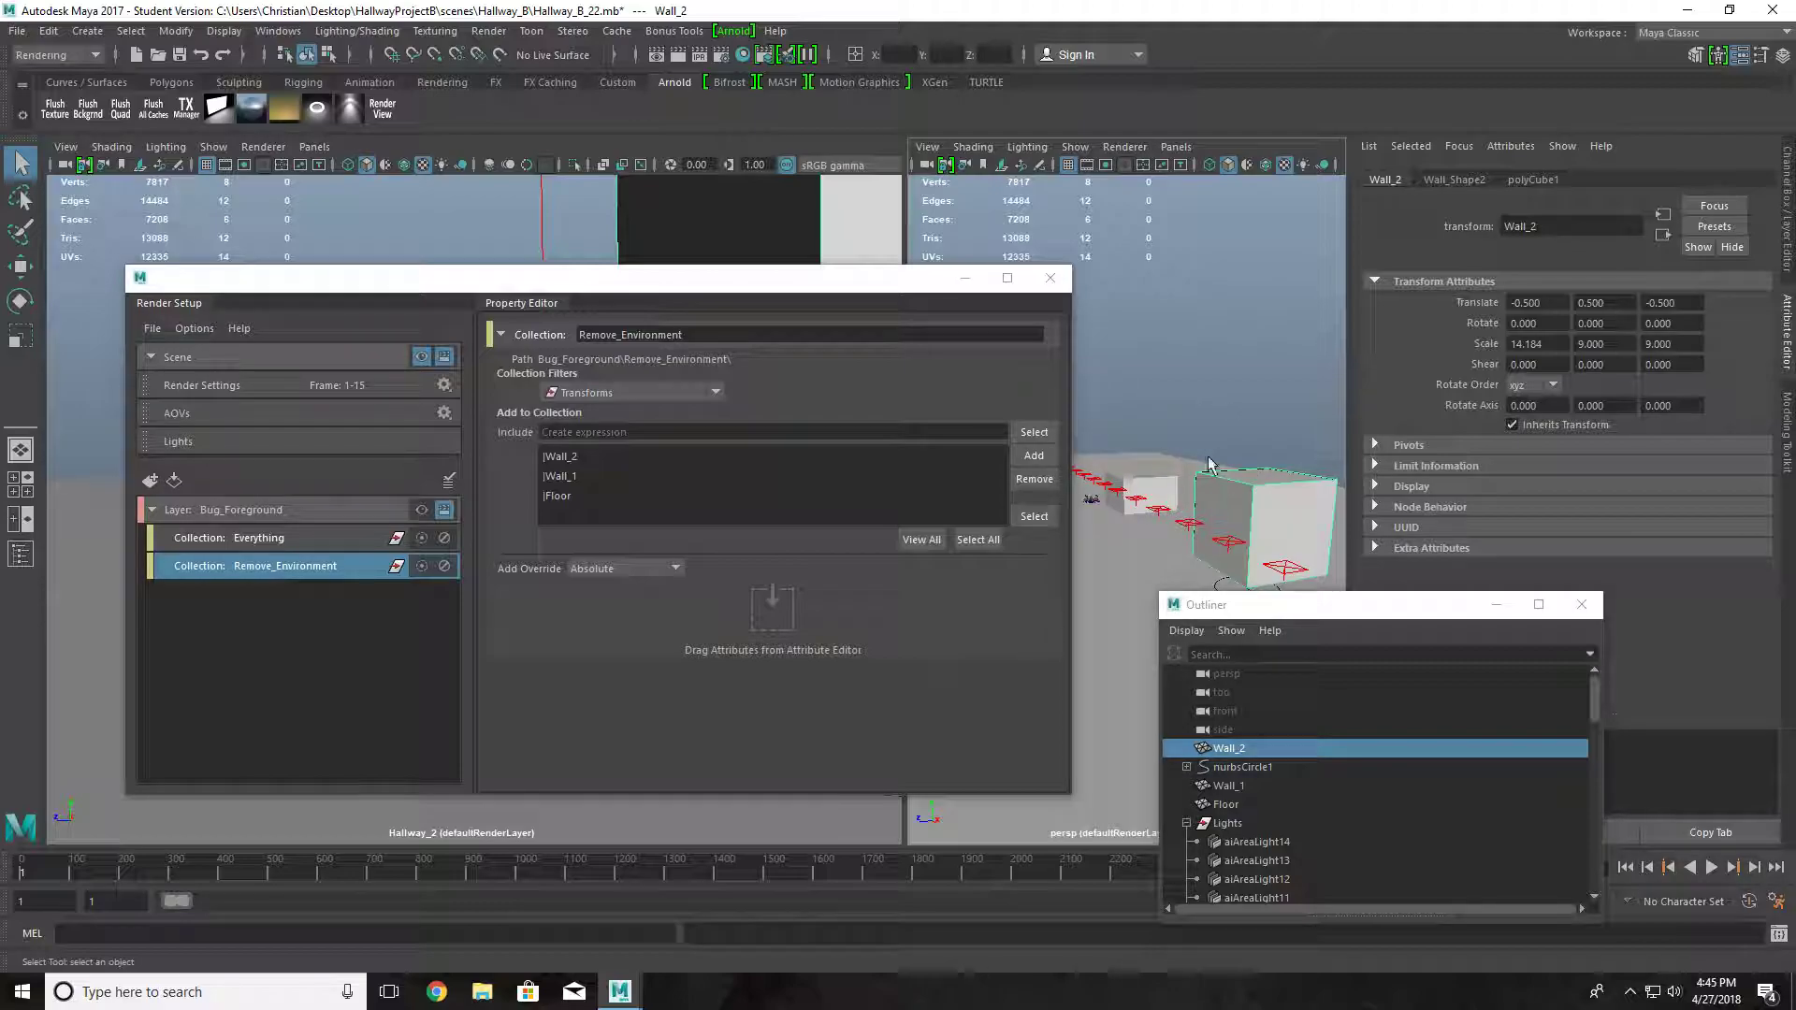
click(1149, 486)
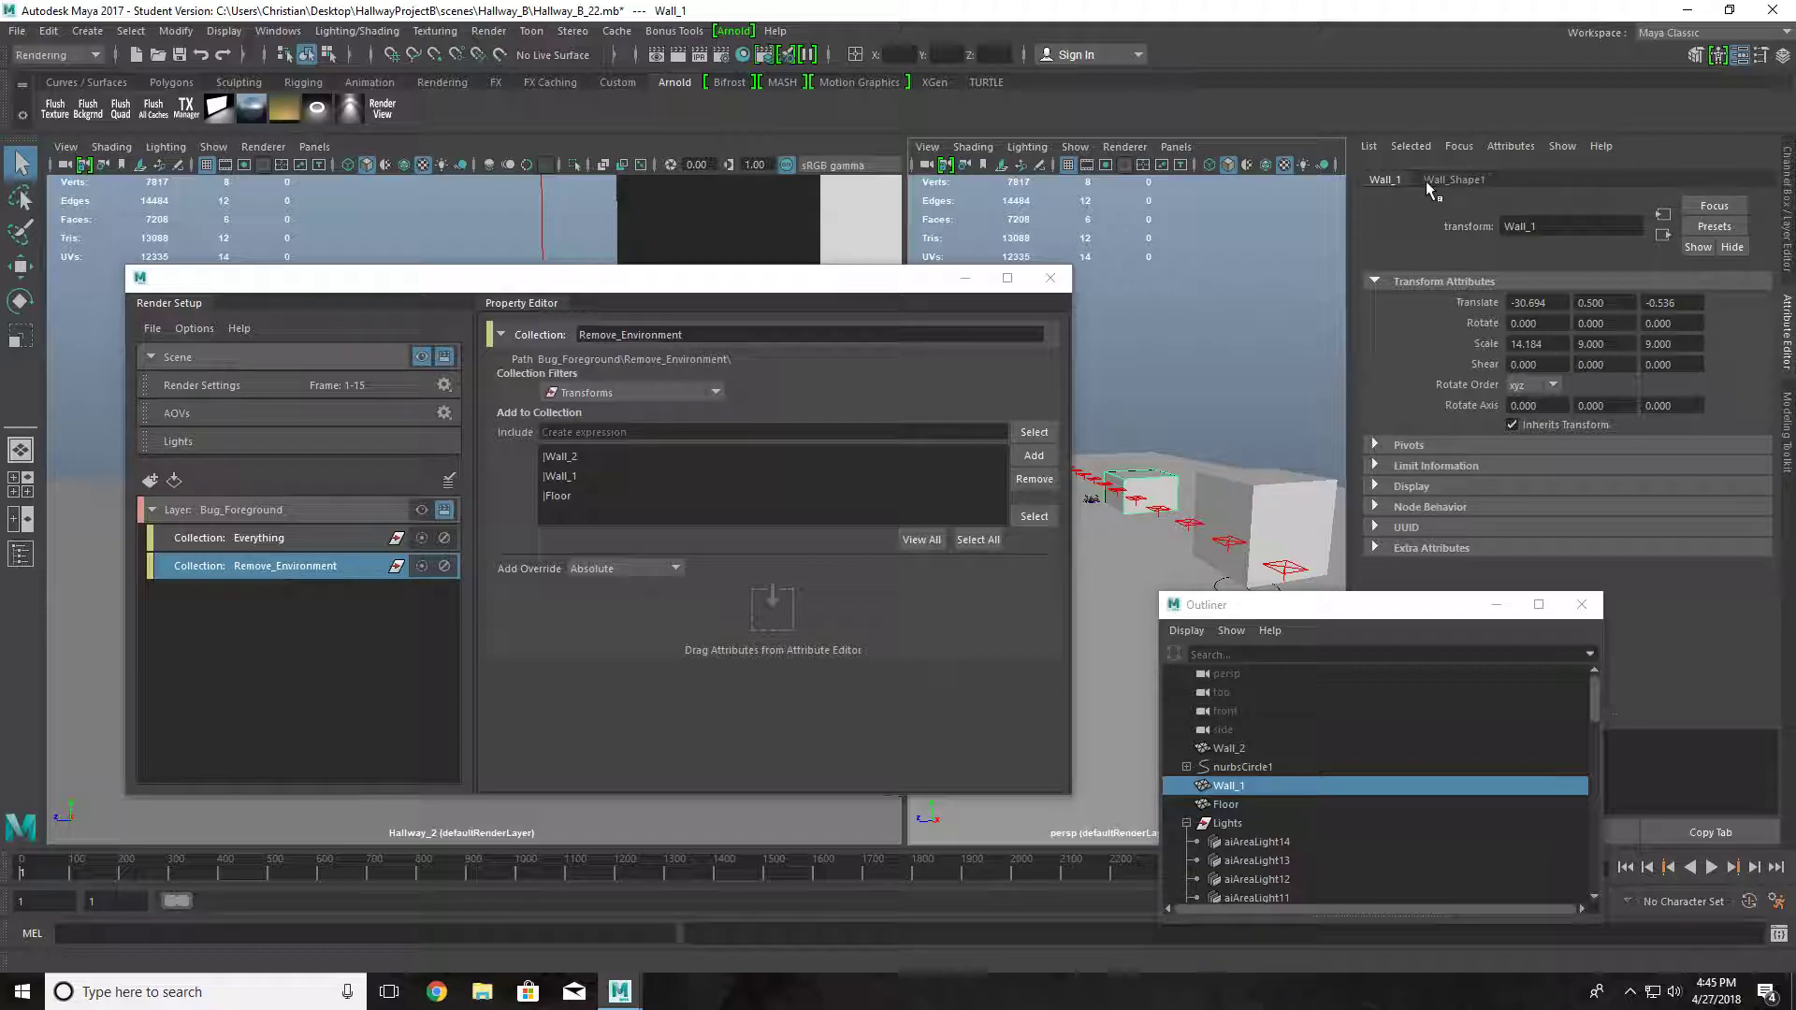
click(1453, 184)
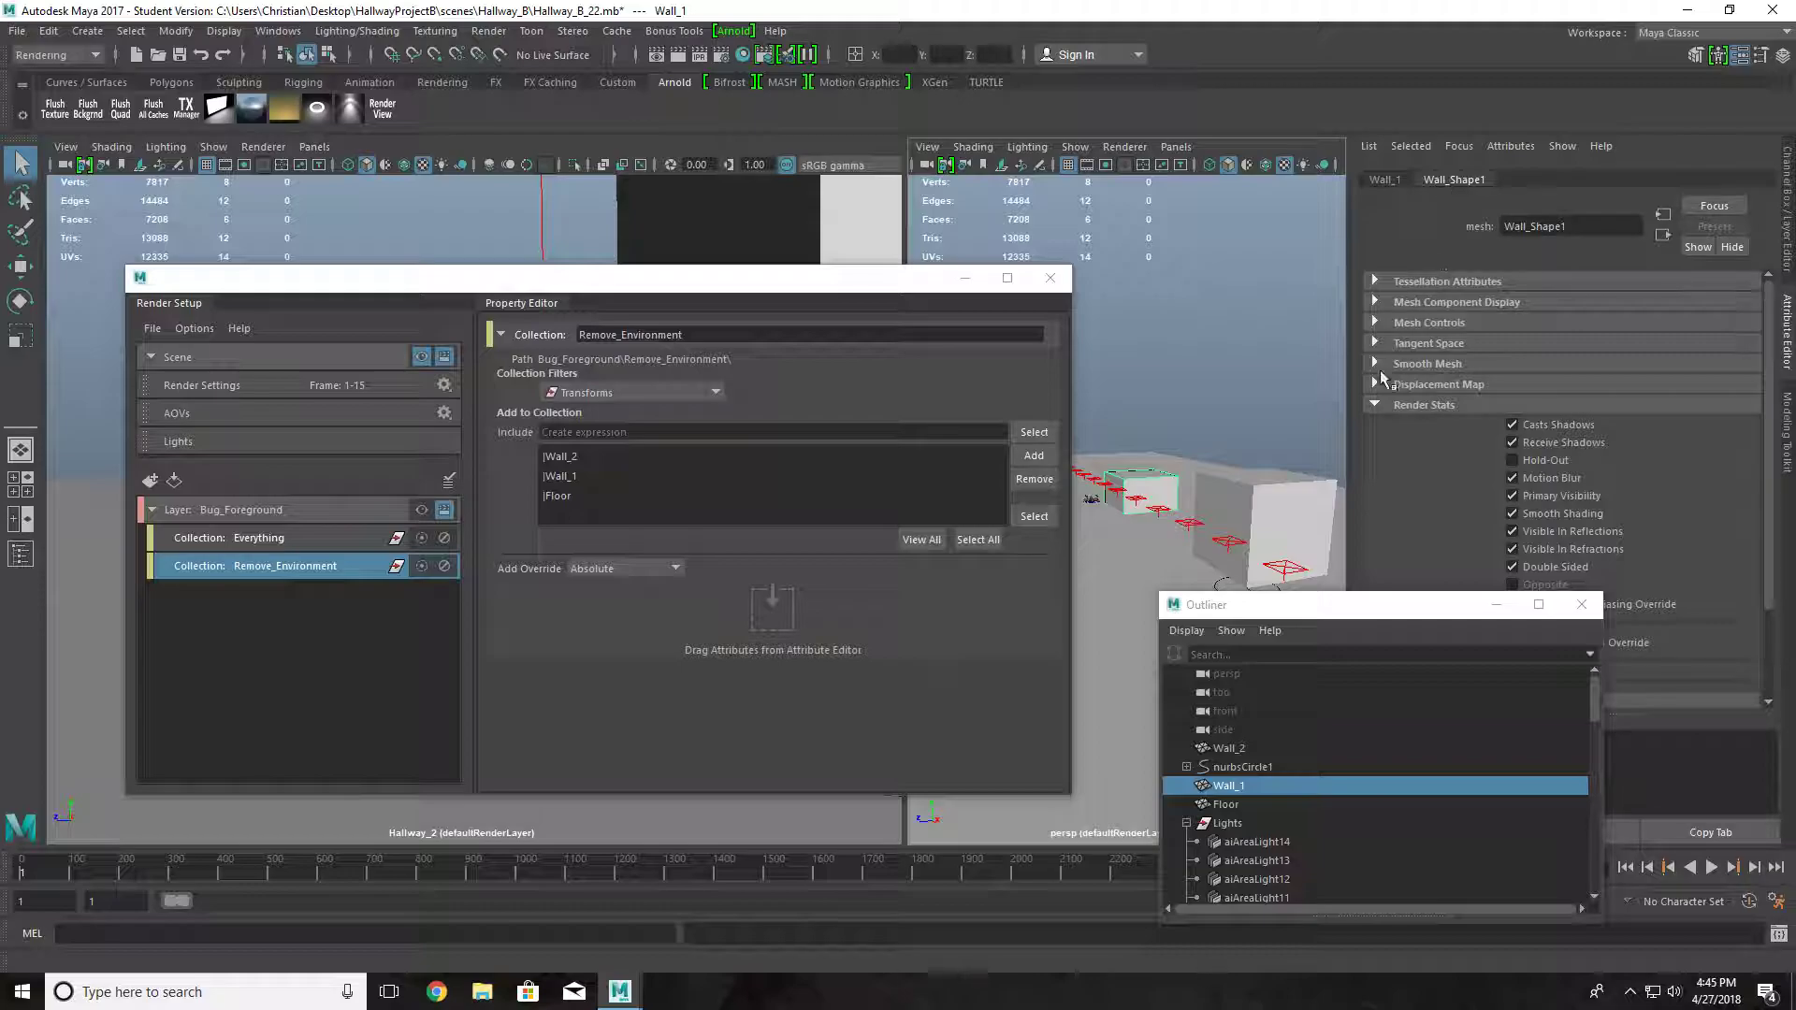
click(1395, 409)
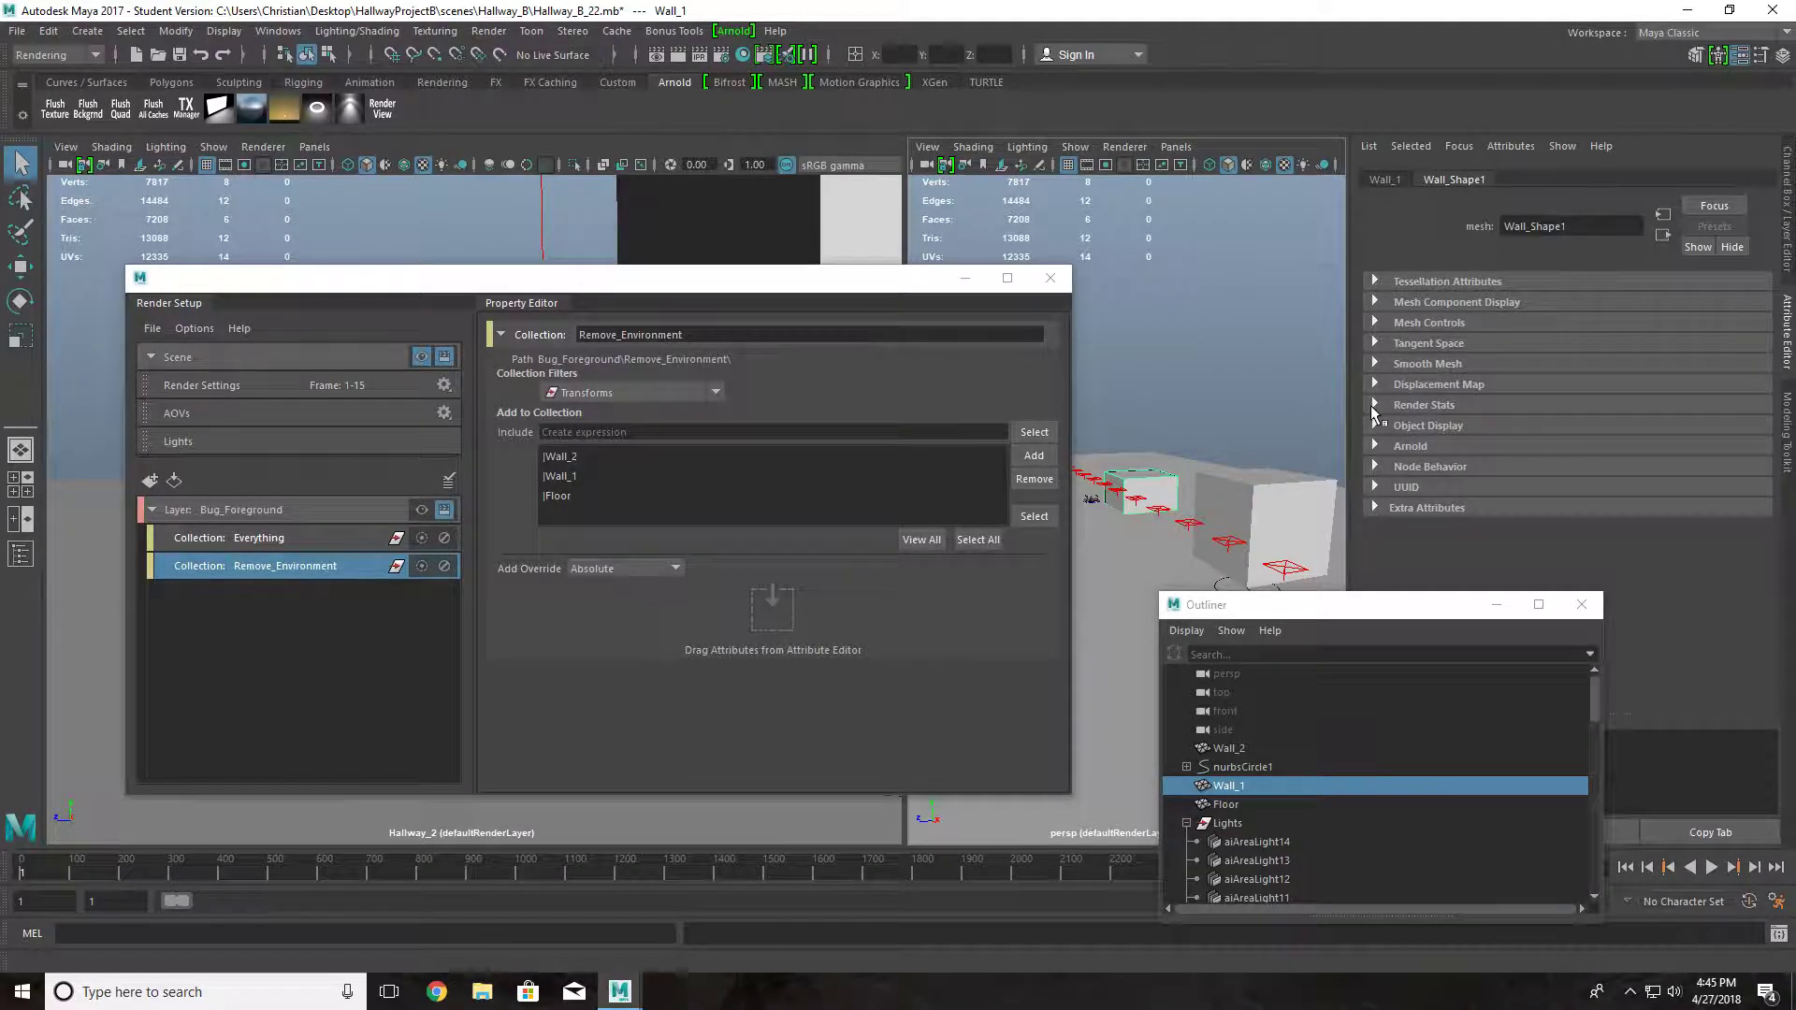
click(1377, 406)
drag(1365, 613, 1310, 687)
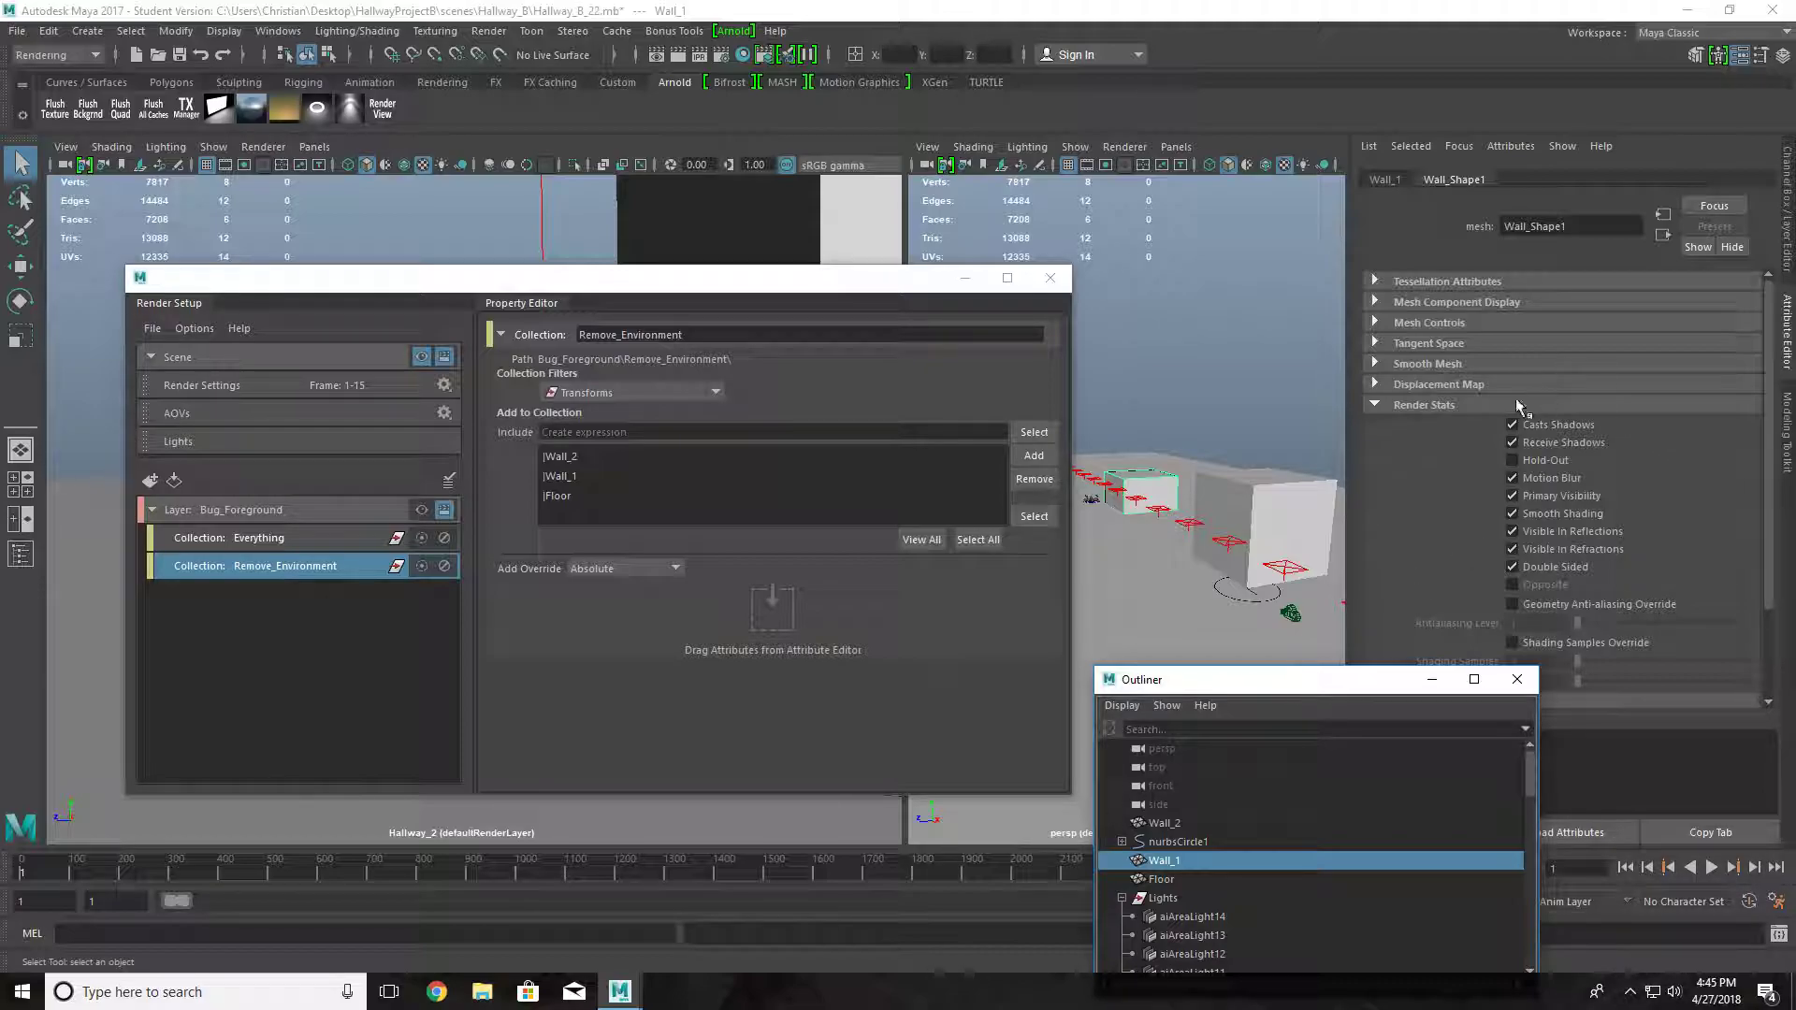
middle_drag(1565, 496, 1012, 540)
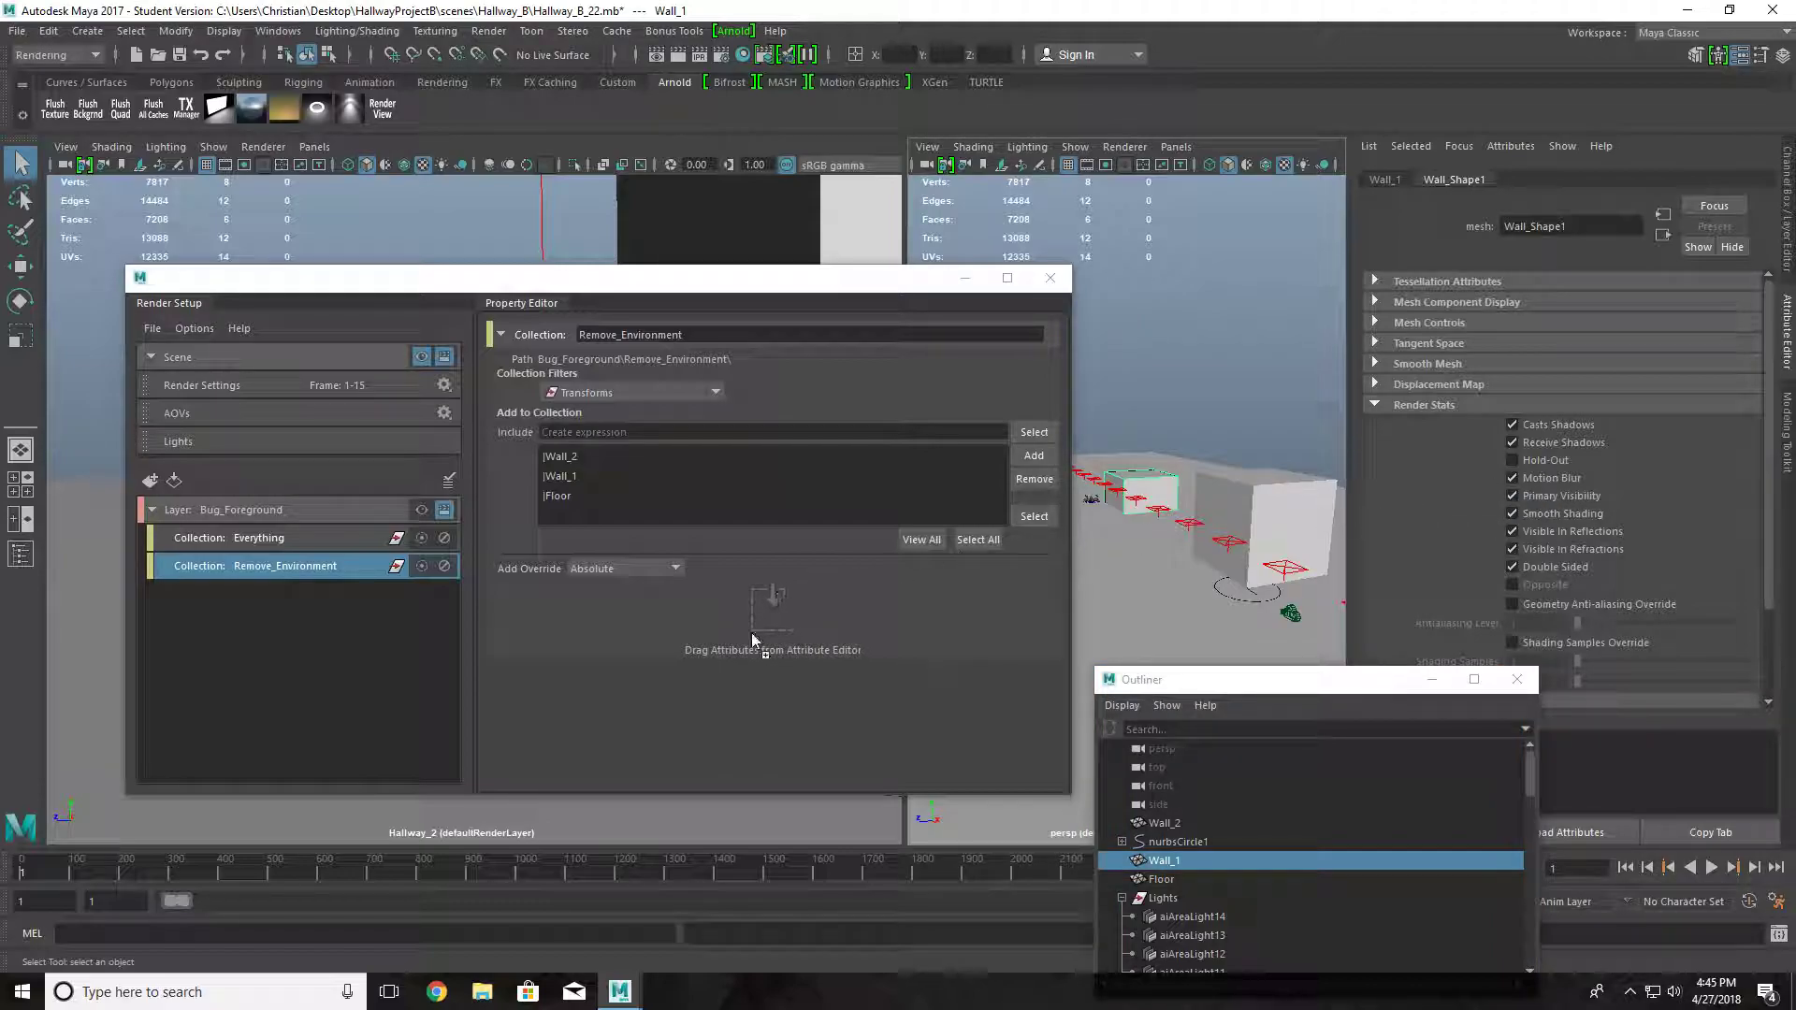
middle_drag(812, 621, 810, 621)
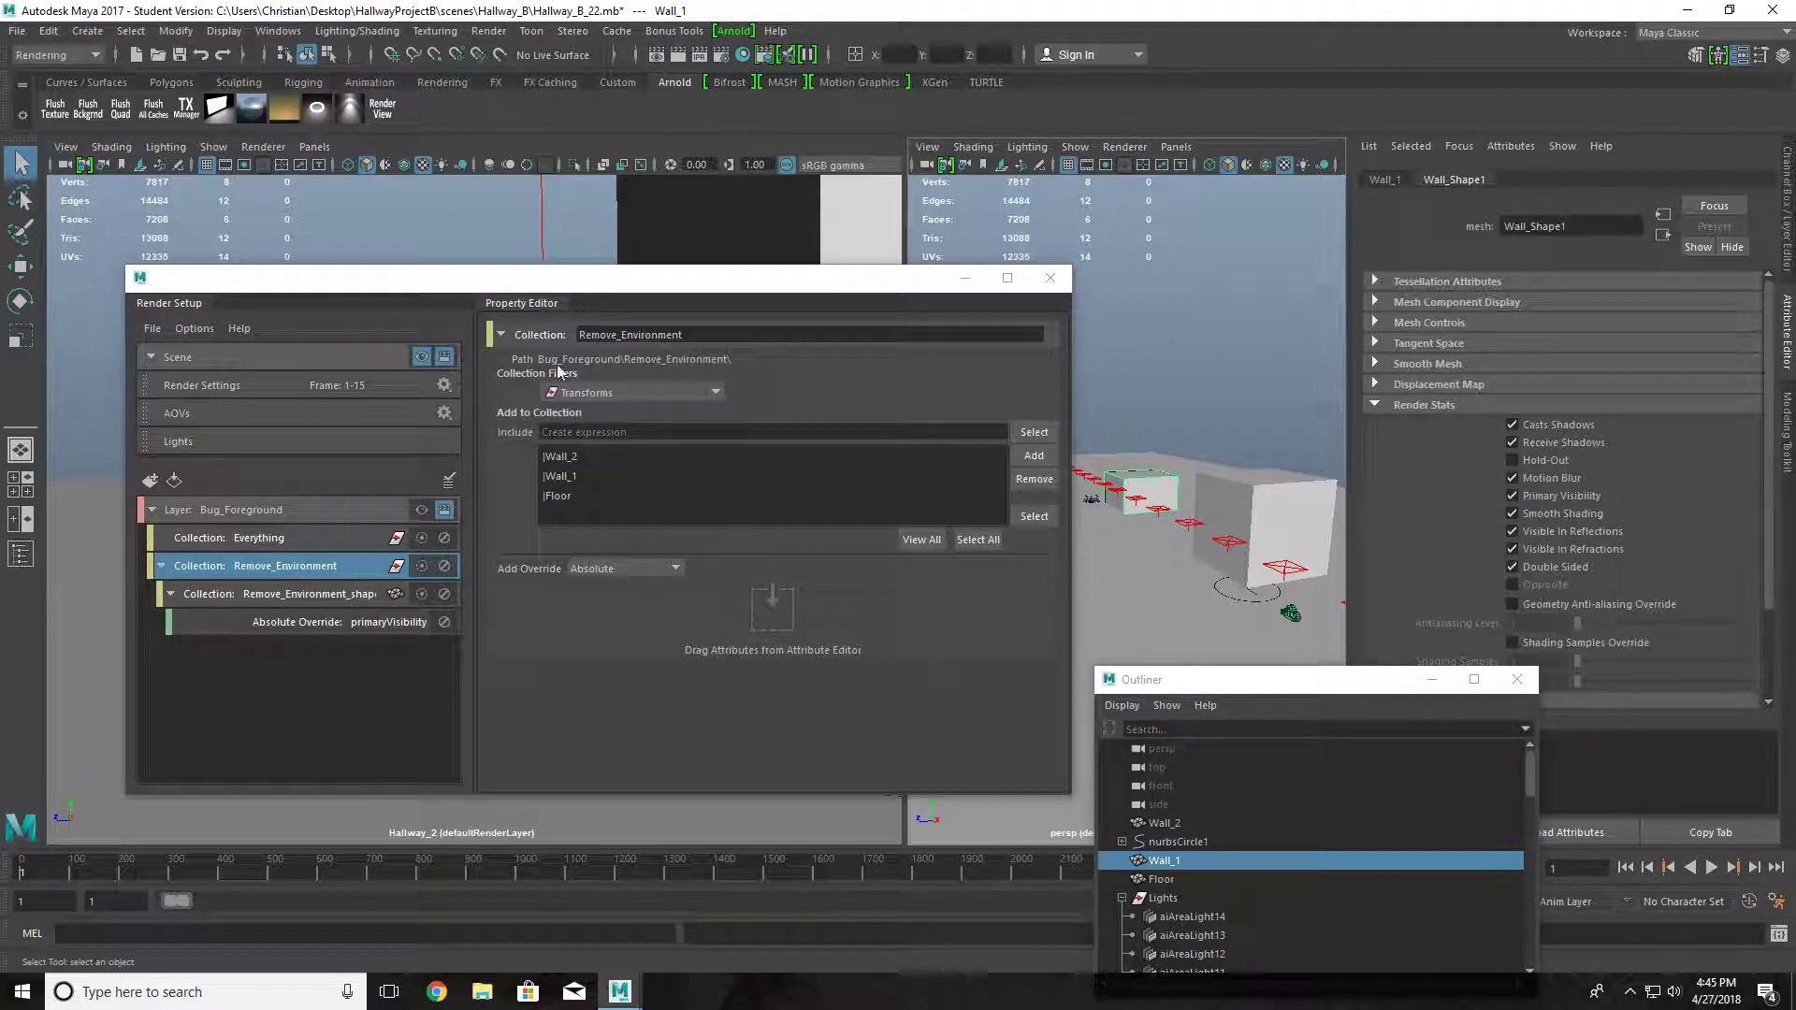
- Compare the members and filters of the Remove_Environment collection with those of its shapes sub-collection
click(318, 593)
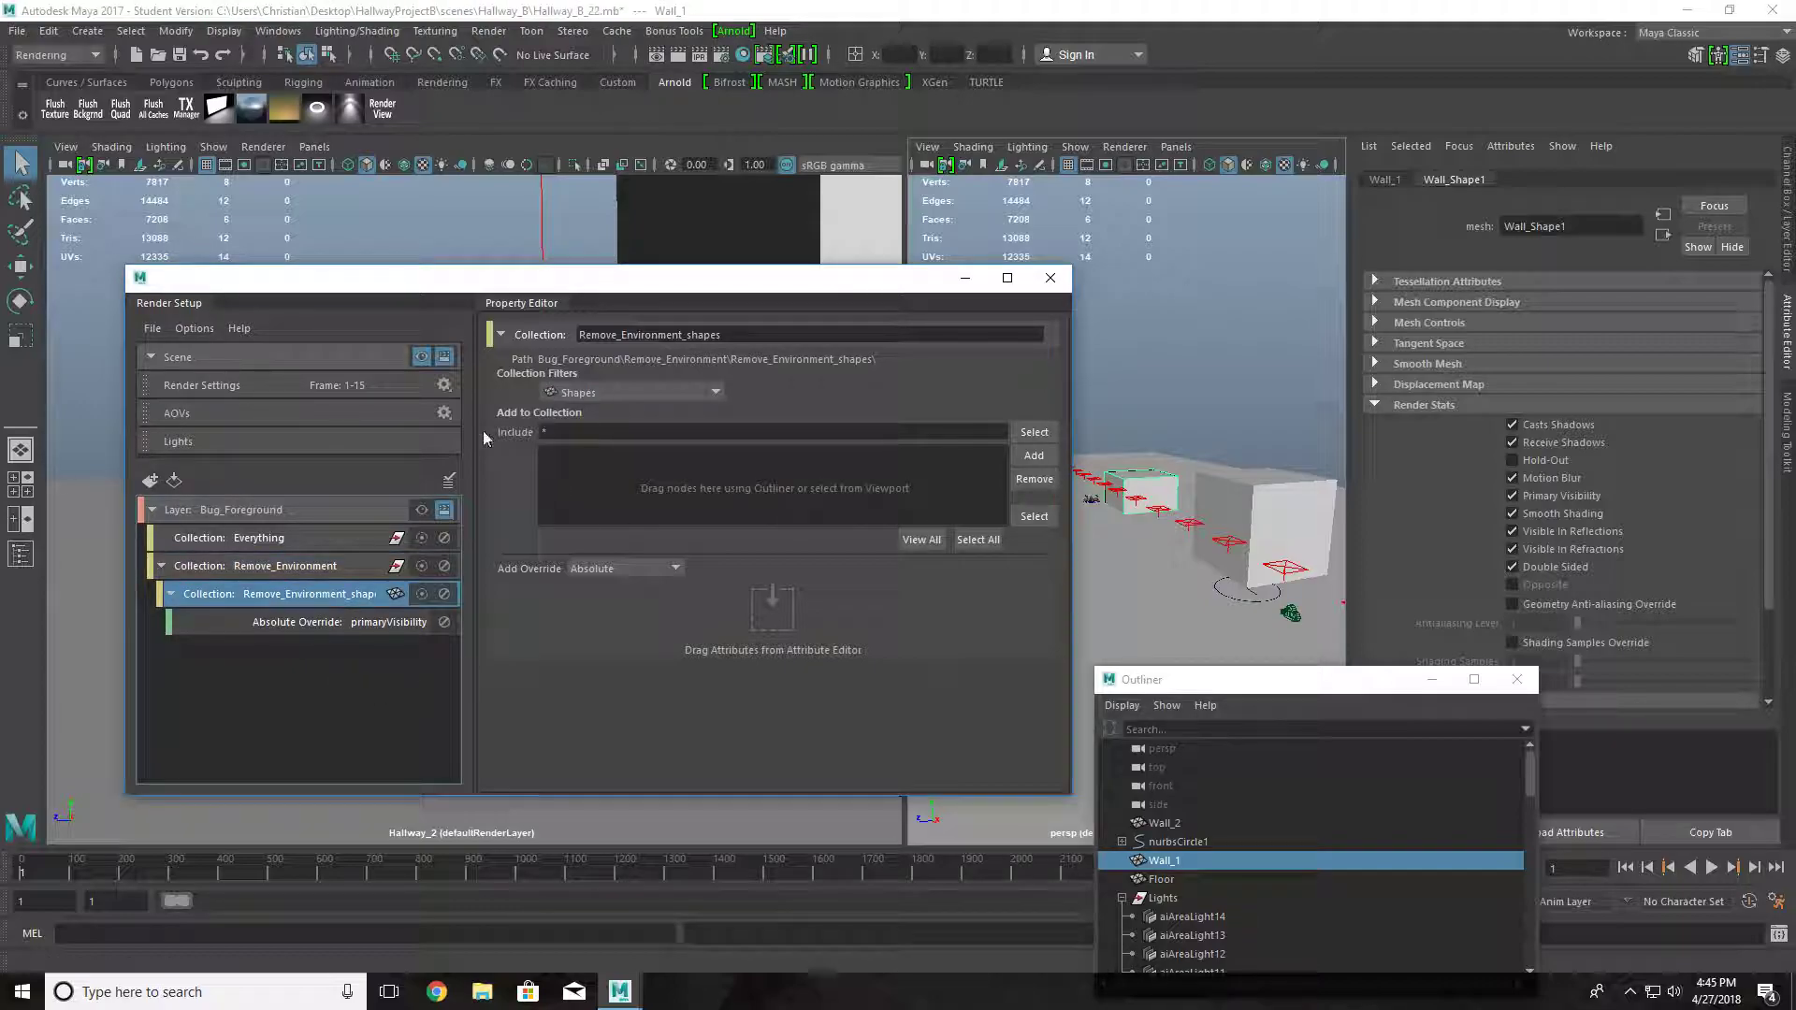
click(288, 568)
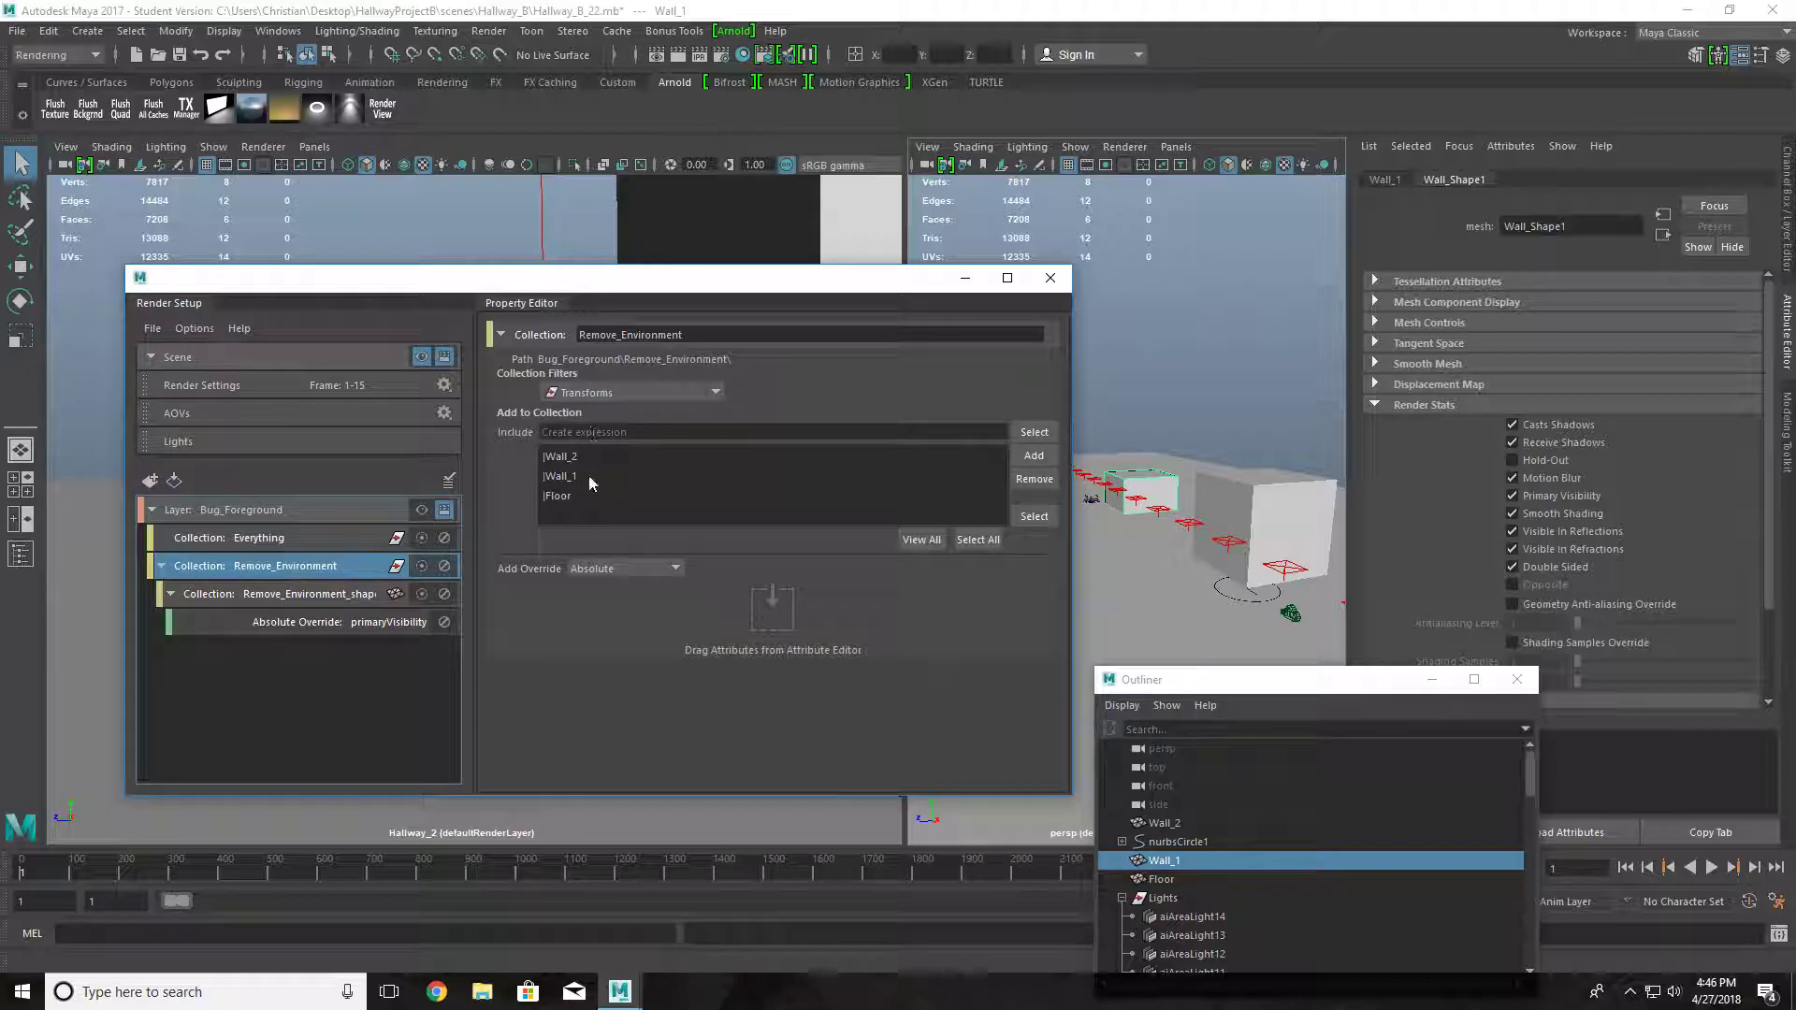
click(254, 595)
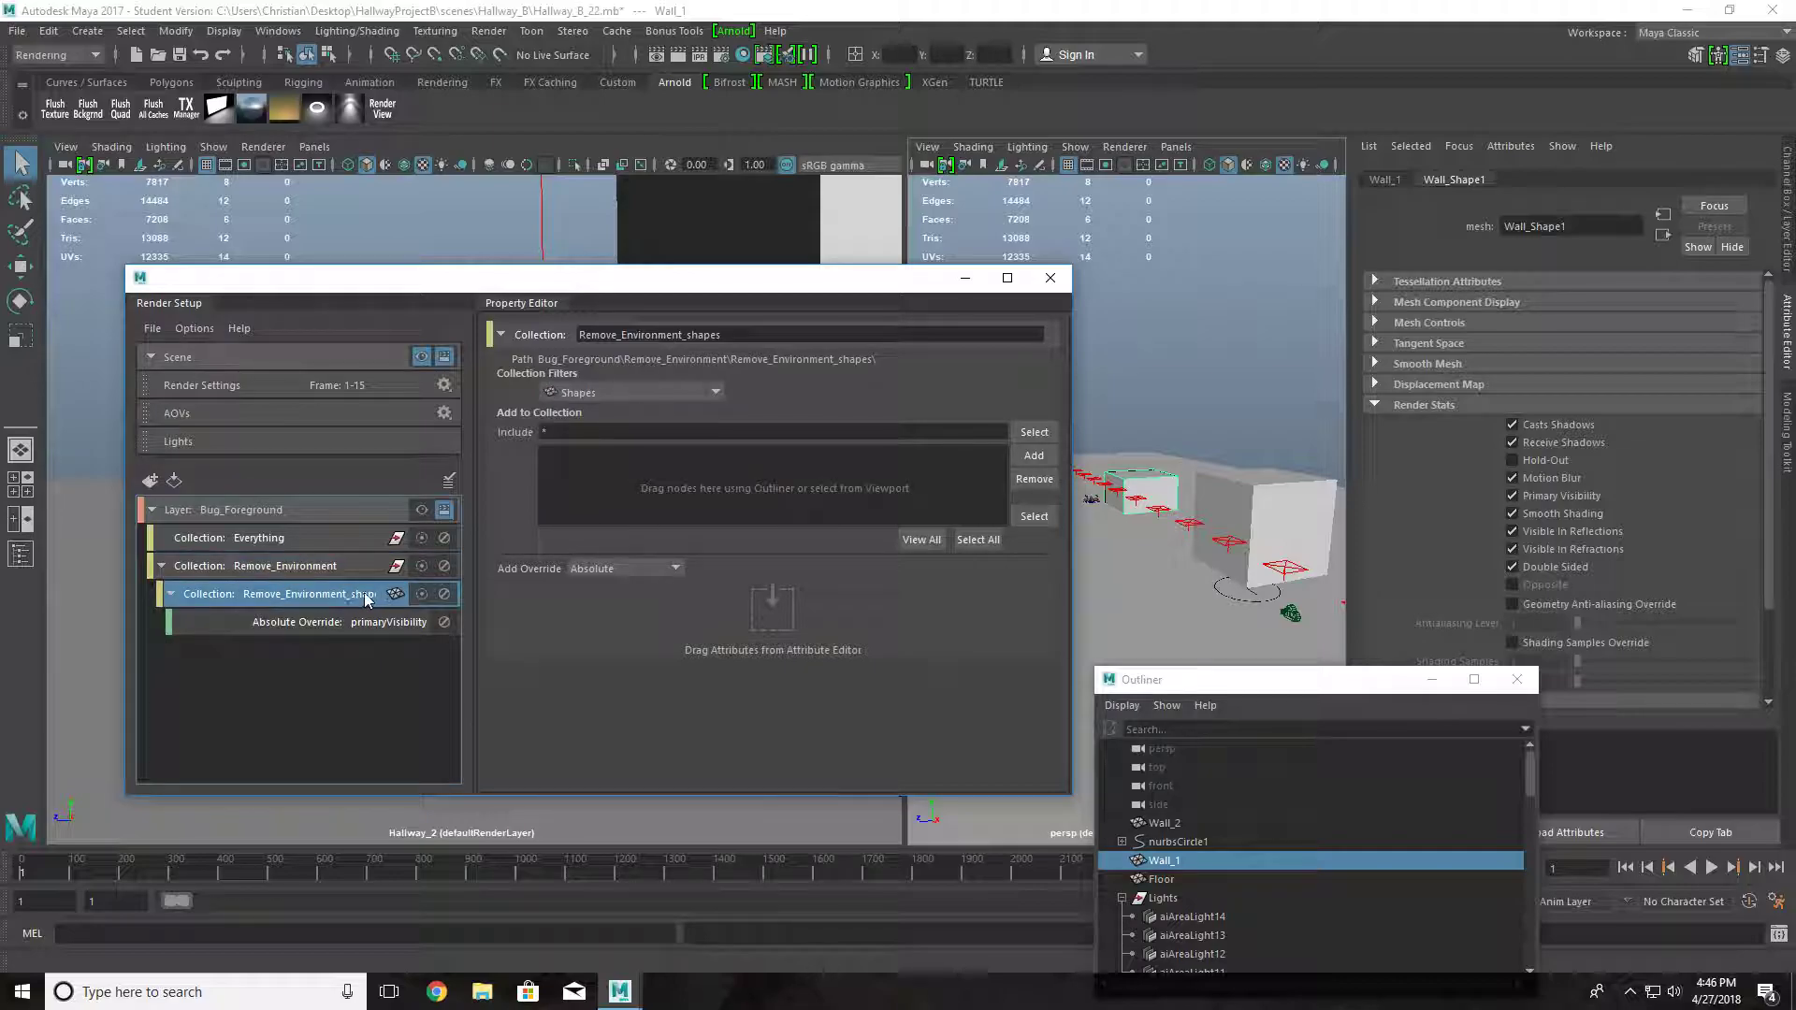
- Switch off Primary Visibility in the Remove_Environment override and make Bug_Foreground the visible render layer
click(322, 622)
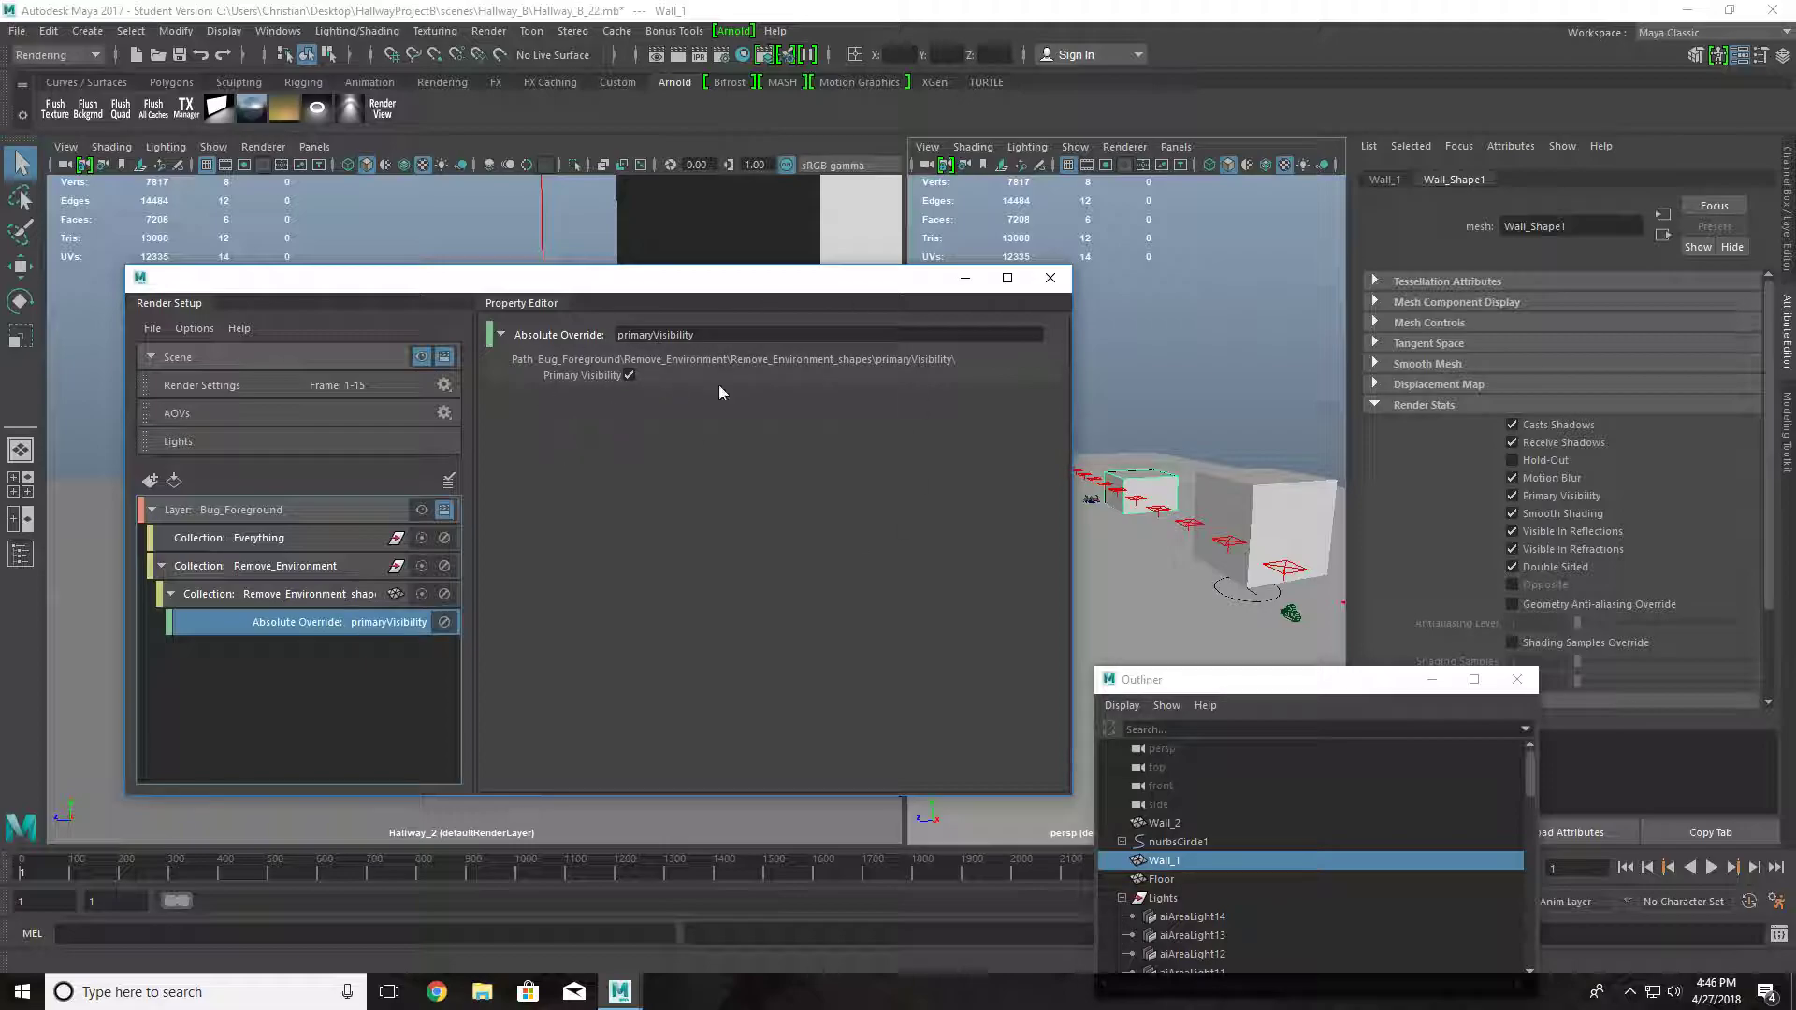
click(629, 374)
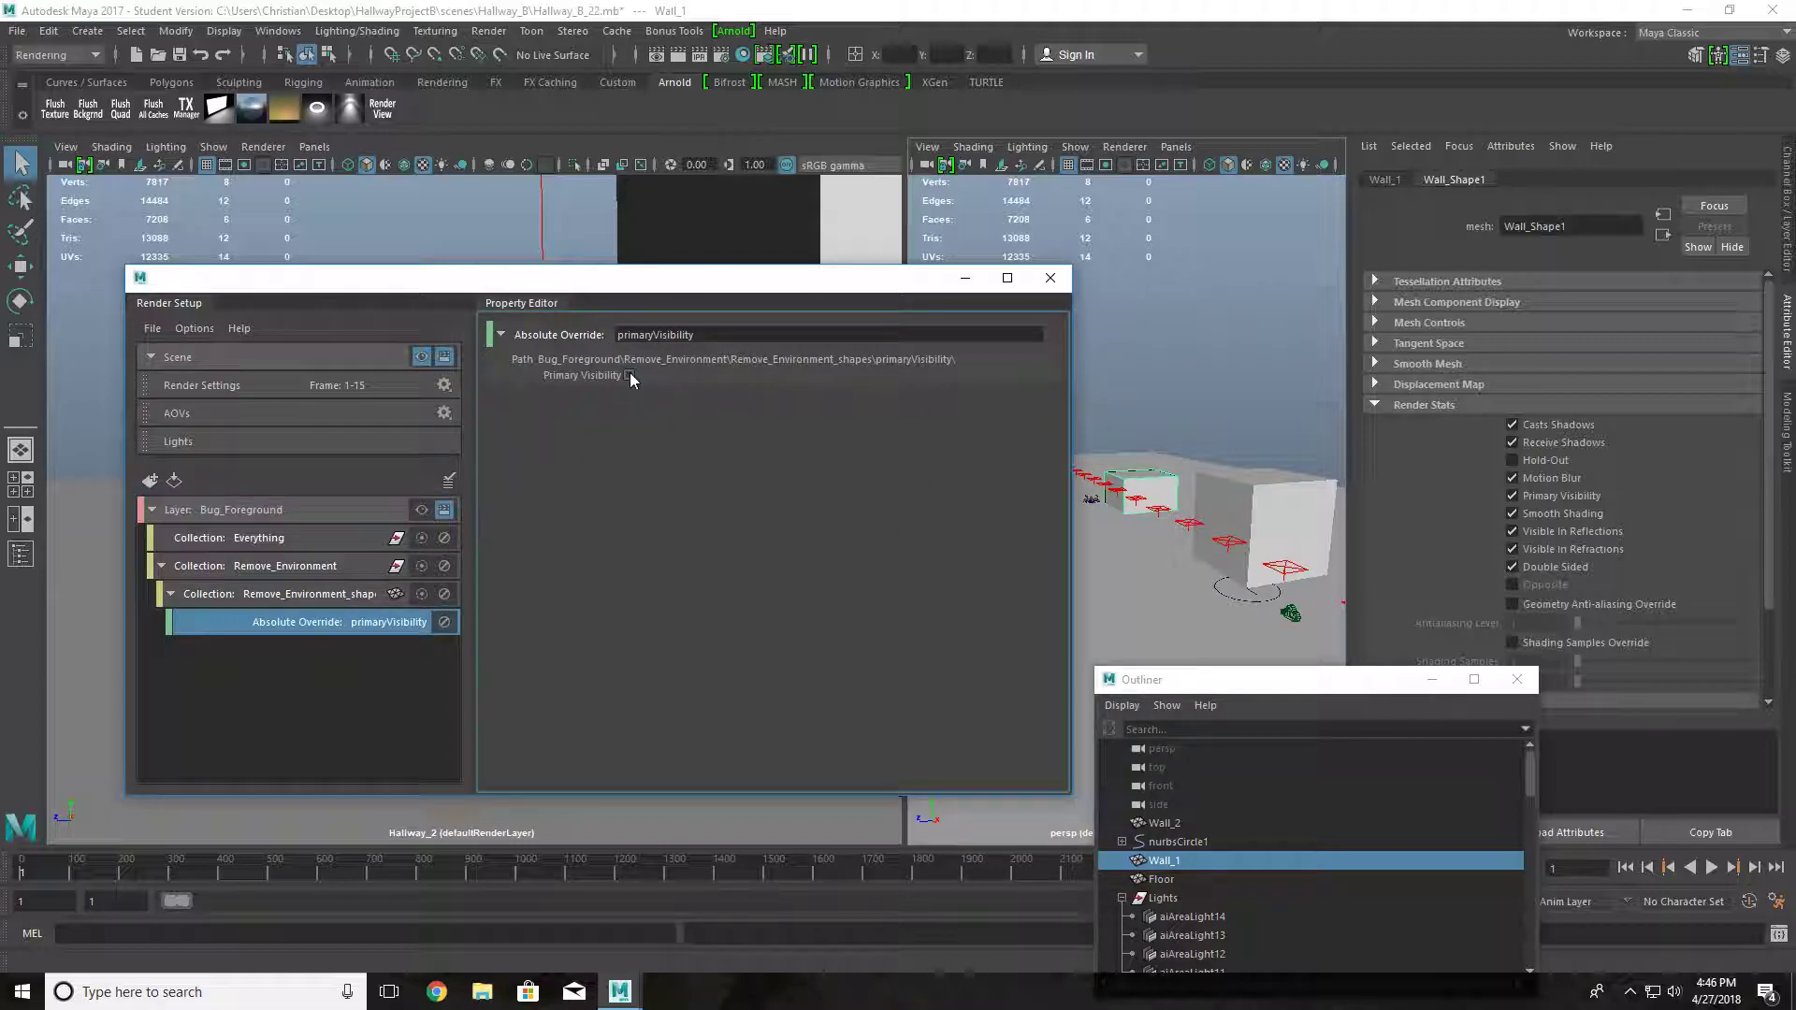
click(421, 513)
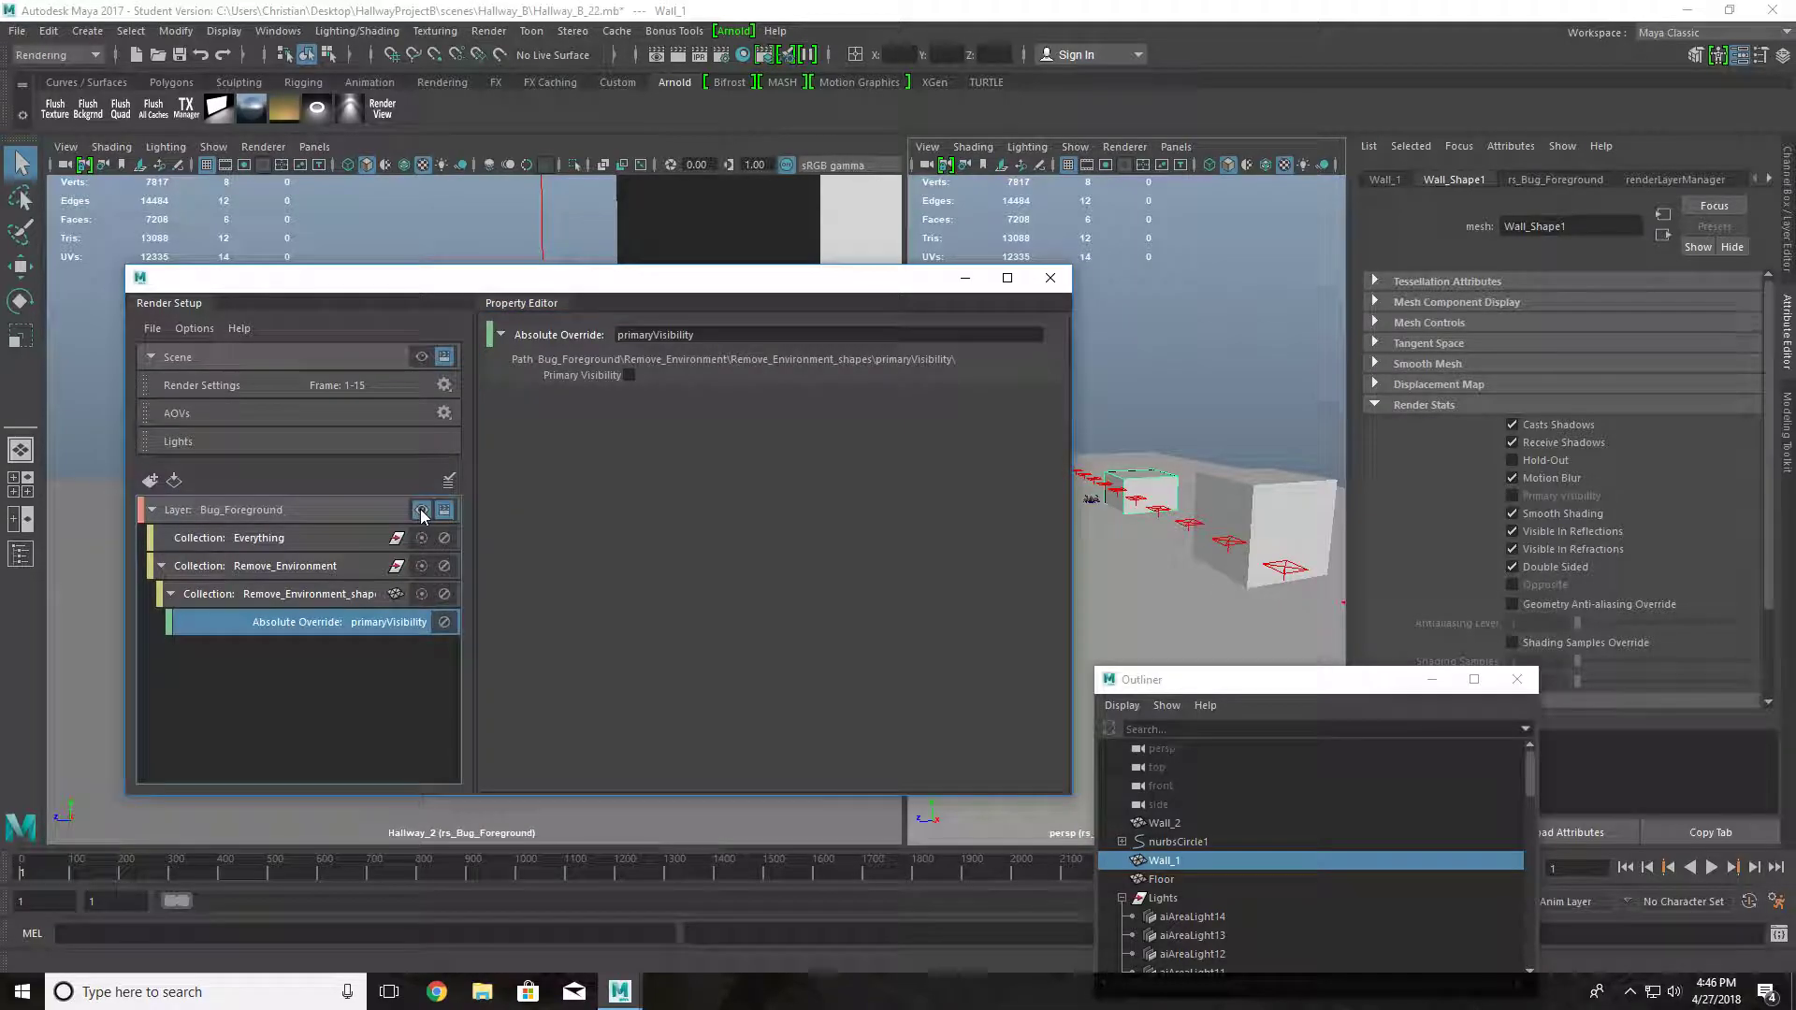
- Render the Bug_Foreground layer in the Arnold Render View to check it, and close the render window
click(383, 109)
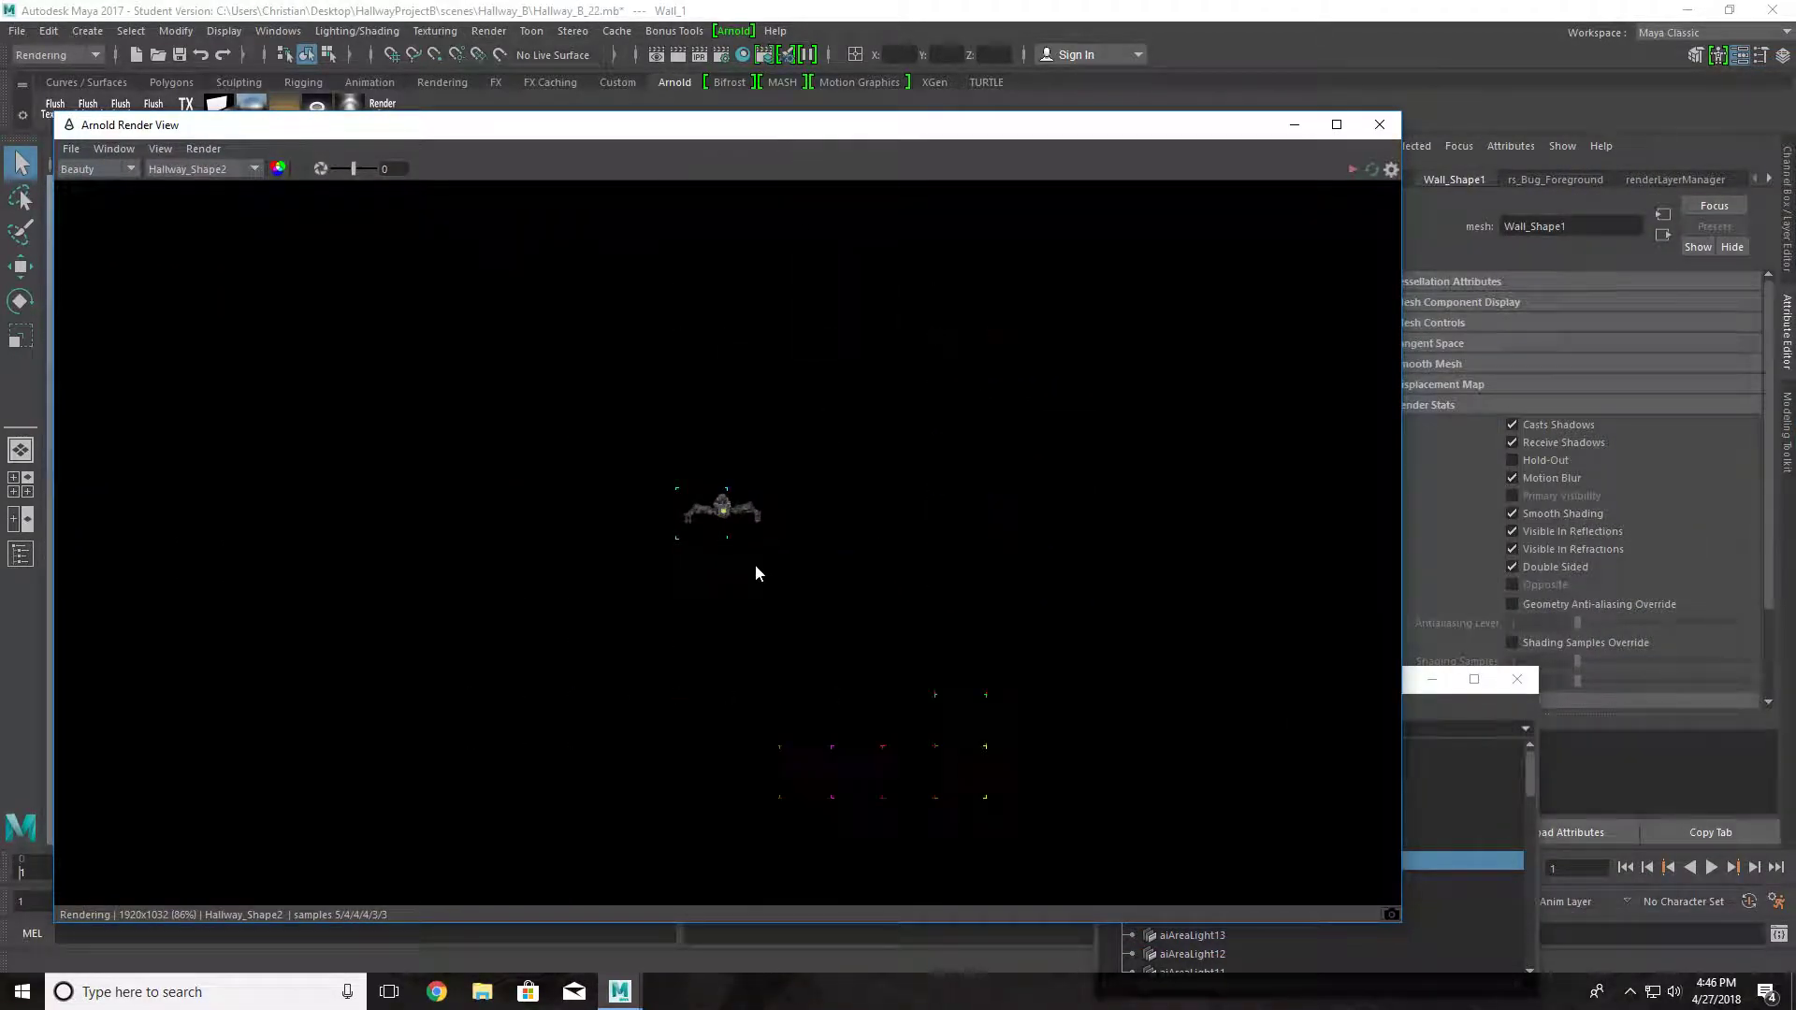
drag(794, 131, 820, 64)
drag(217, 865, 5, 812)
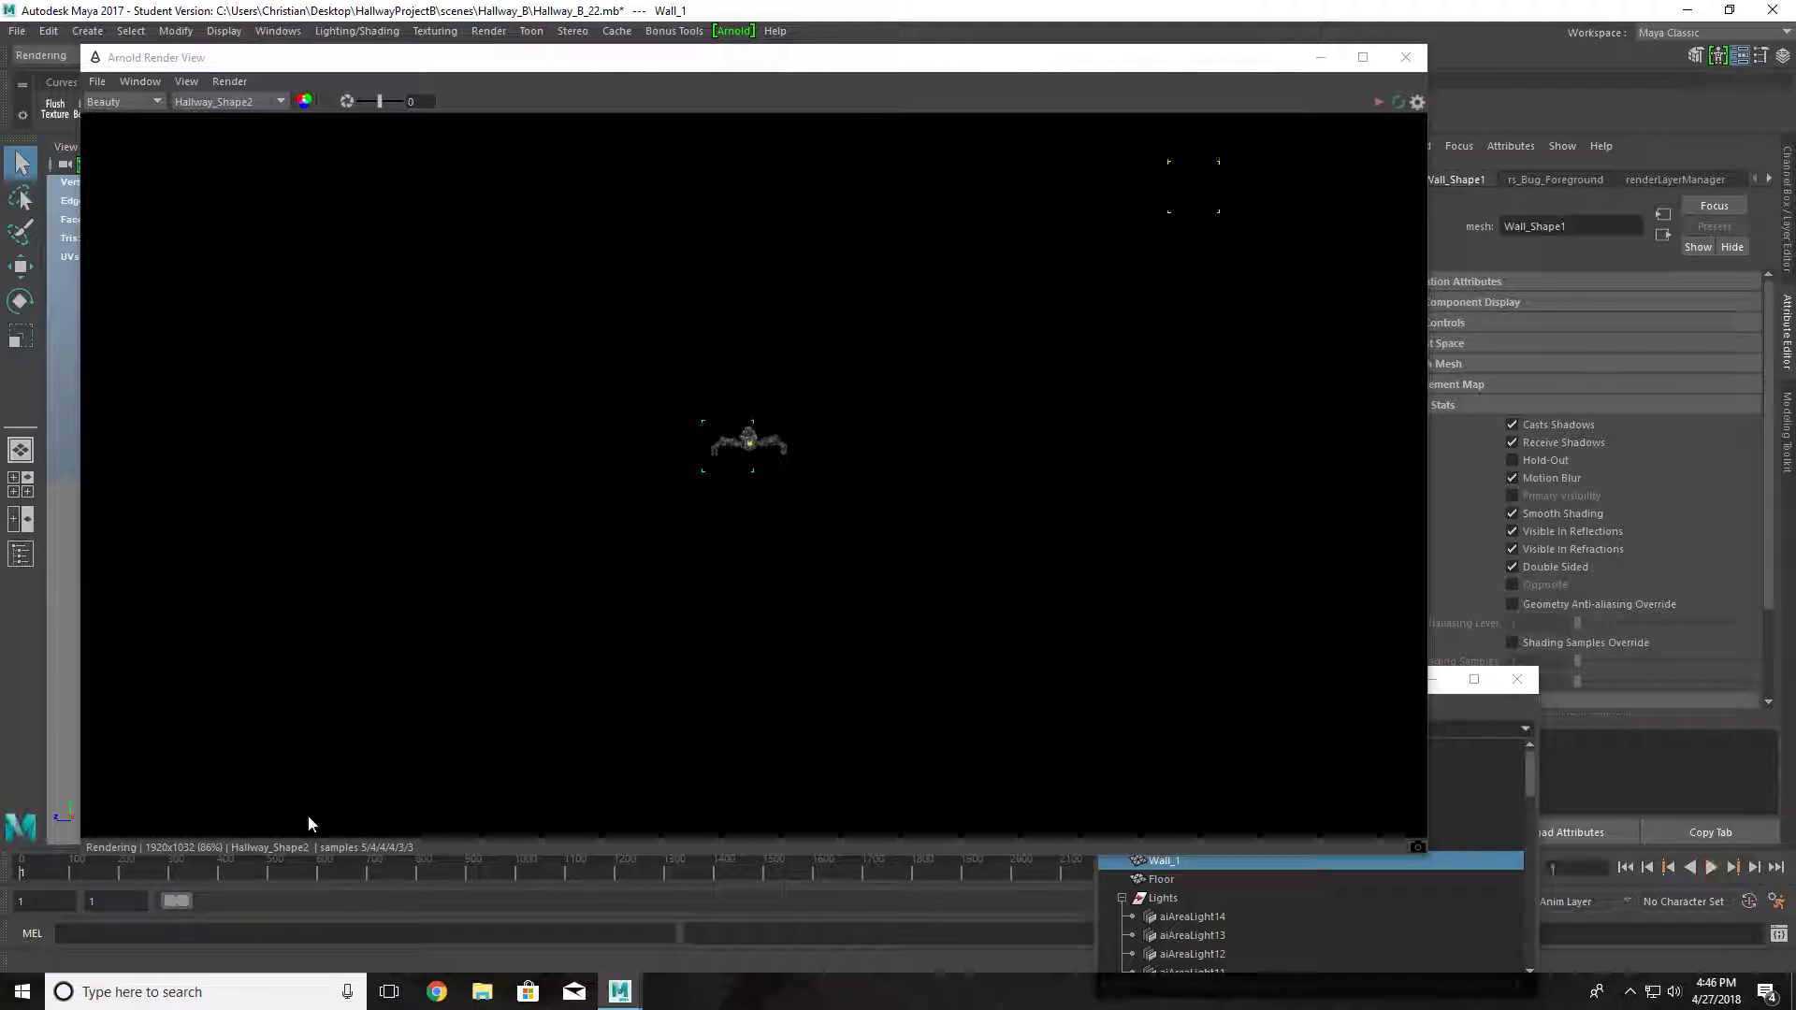
drag(88, 867, 388, 853)
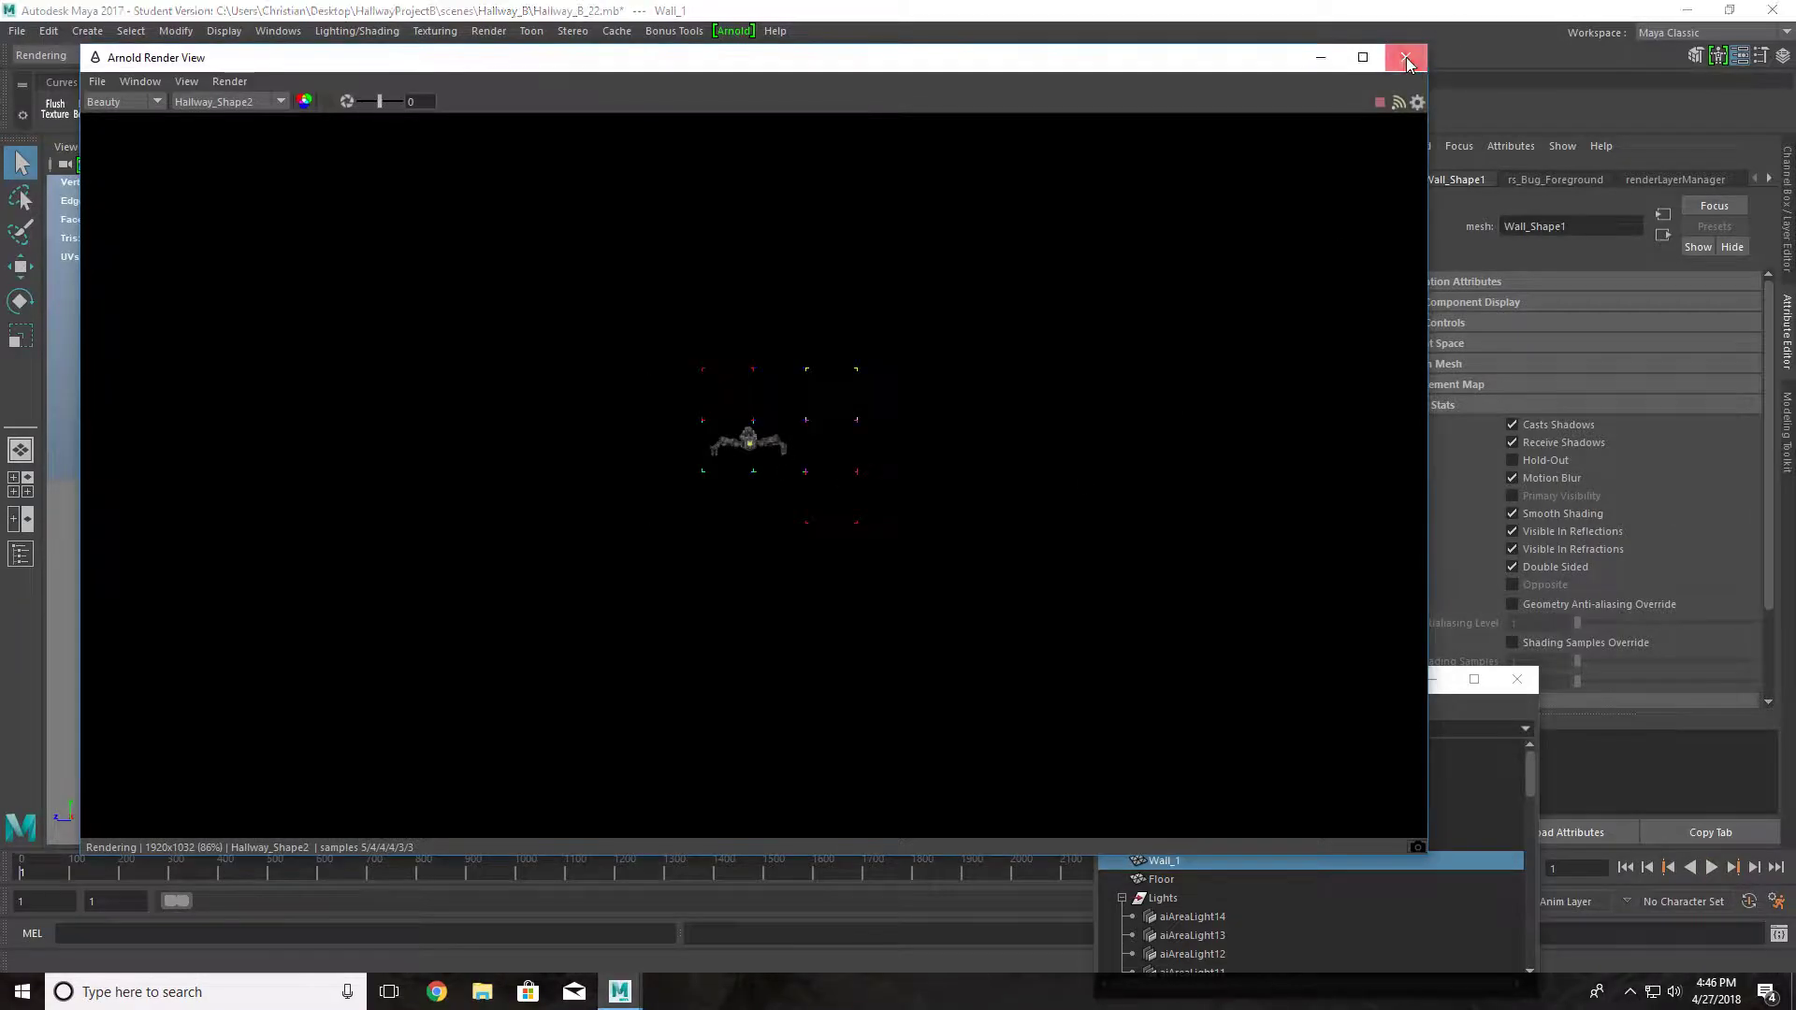
click(1406, 57)
- Create a second render layer below Bug_Foreground and name it Environment_Background
click(153, 509)
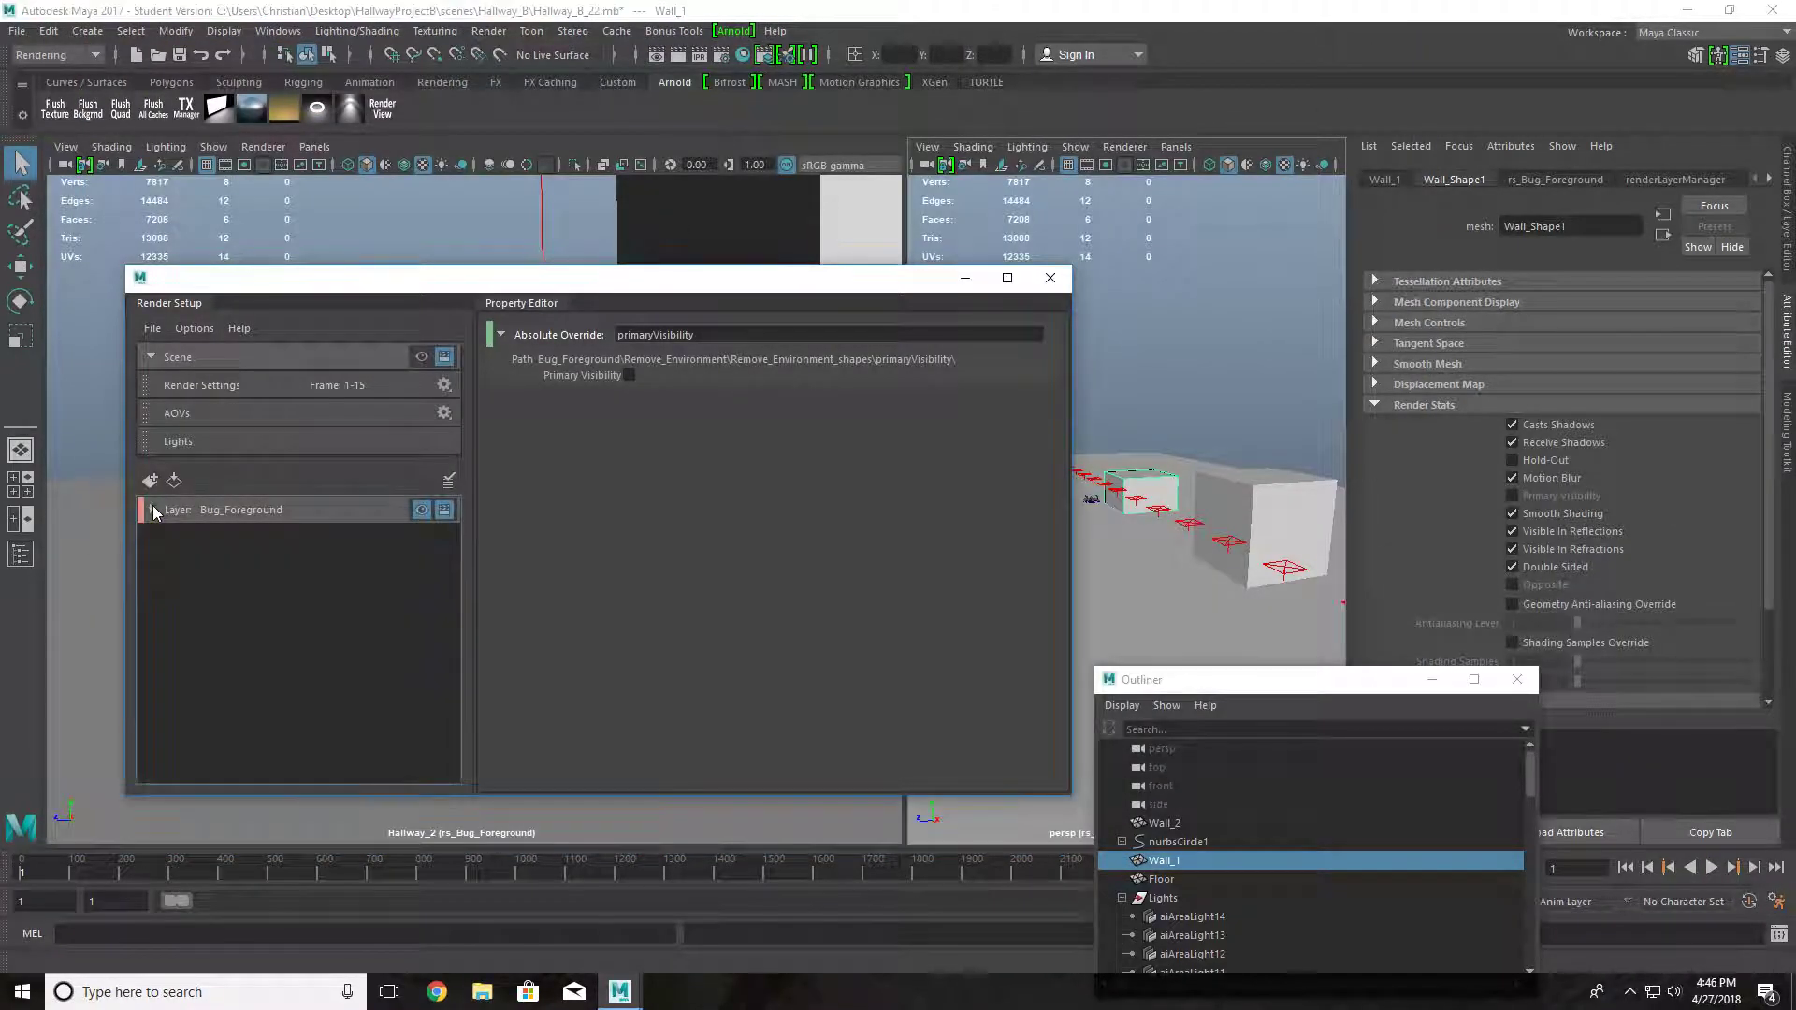
click(149, 479)
double_click(292, 539)
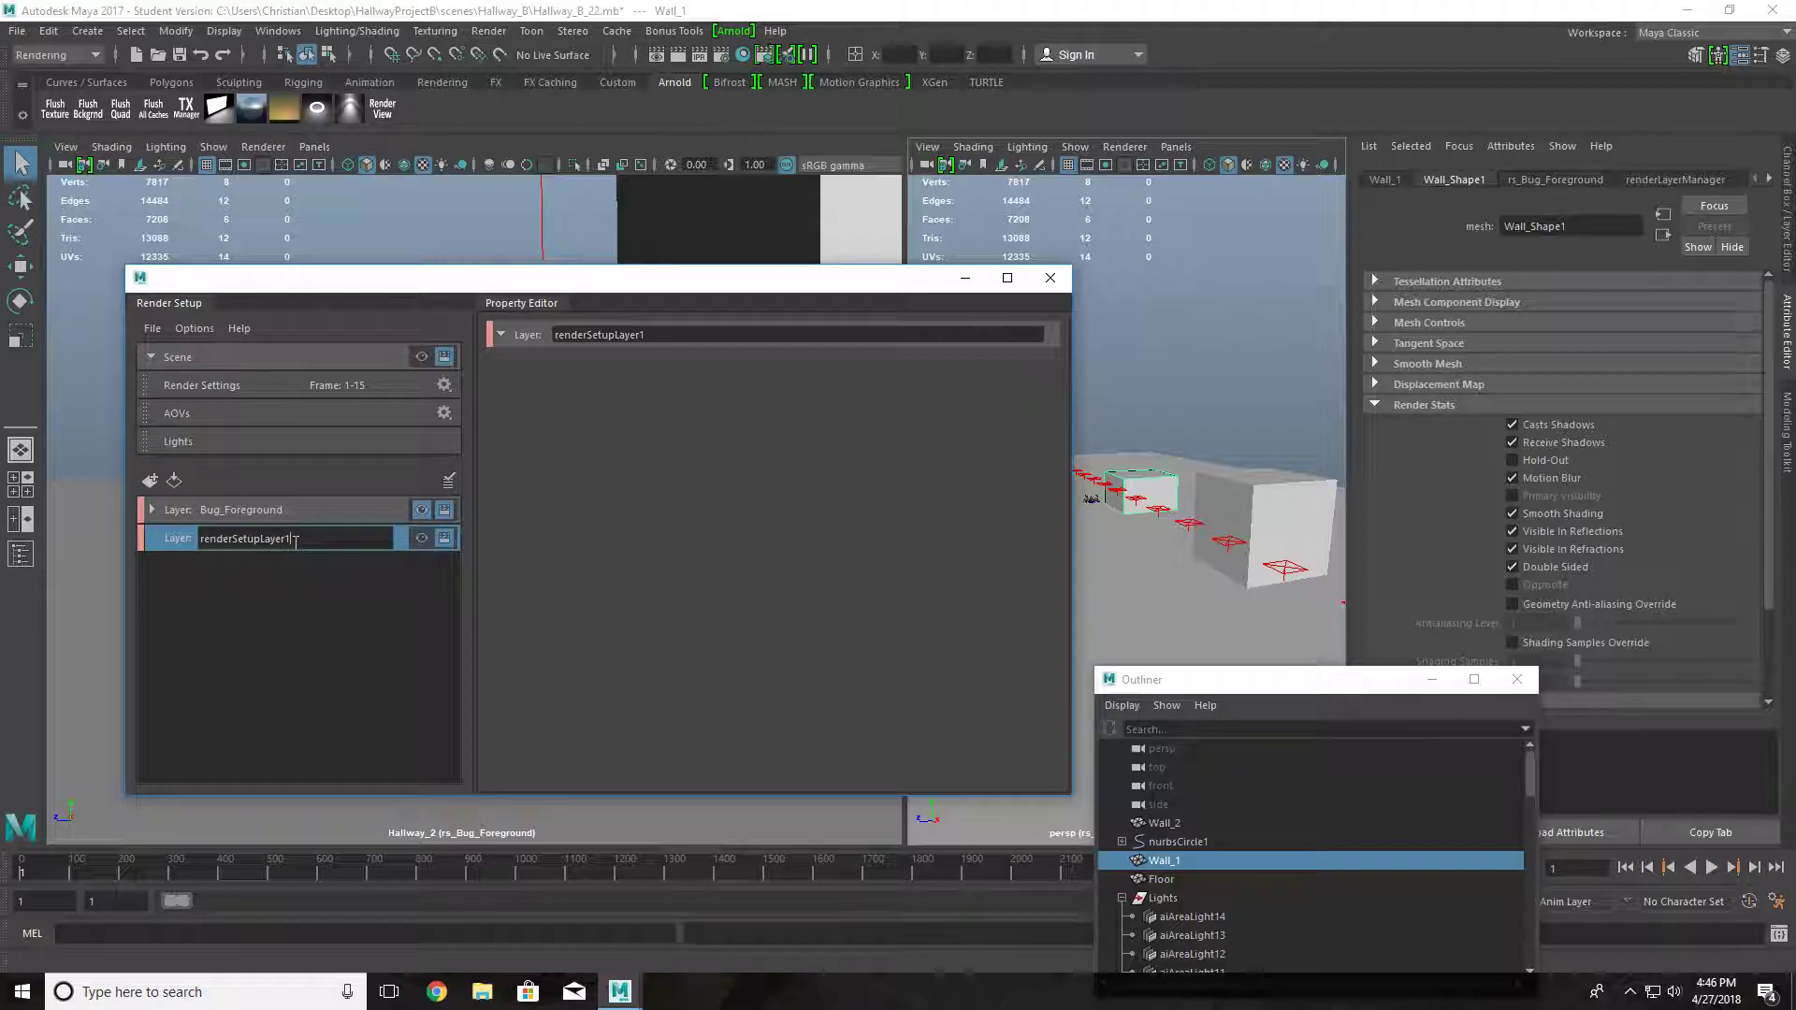
double_click(295, 541)
text(Environment_Background)
key(Return)
- Create a collection in the Environment_Background layer and name it Everything
right_click(299, 537)
click(376, 566)
text(Ev)
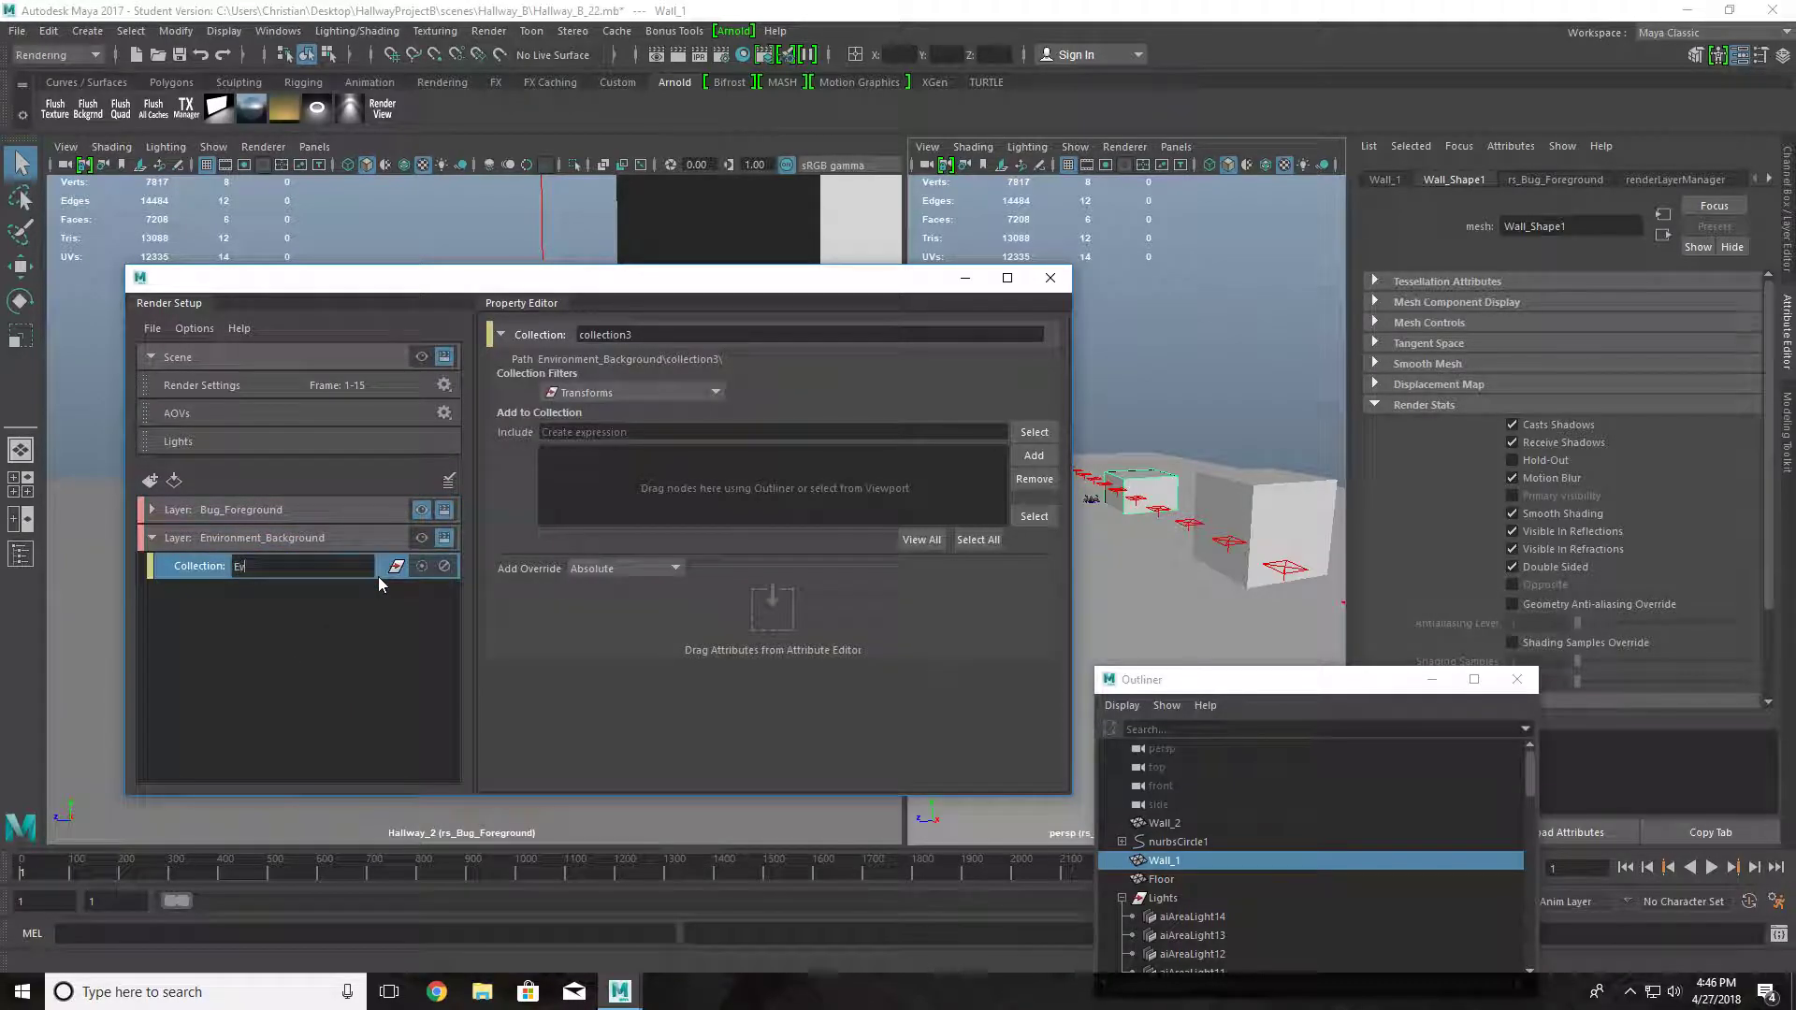
text(erything)
key(Return)
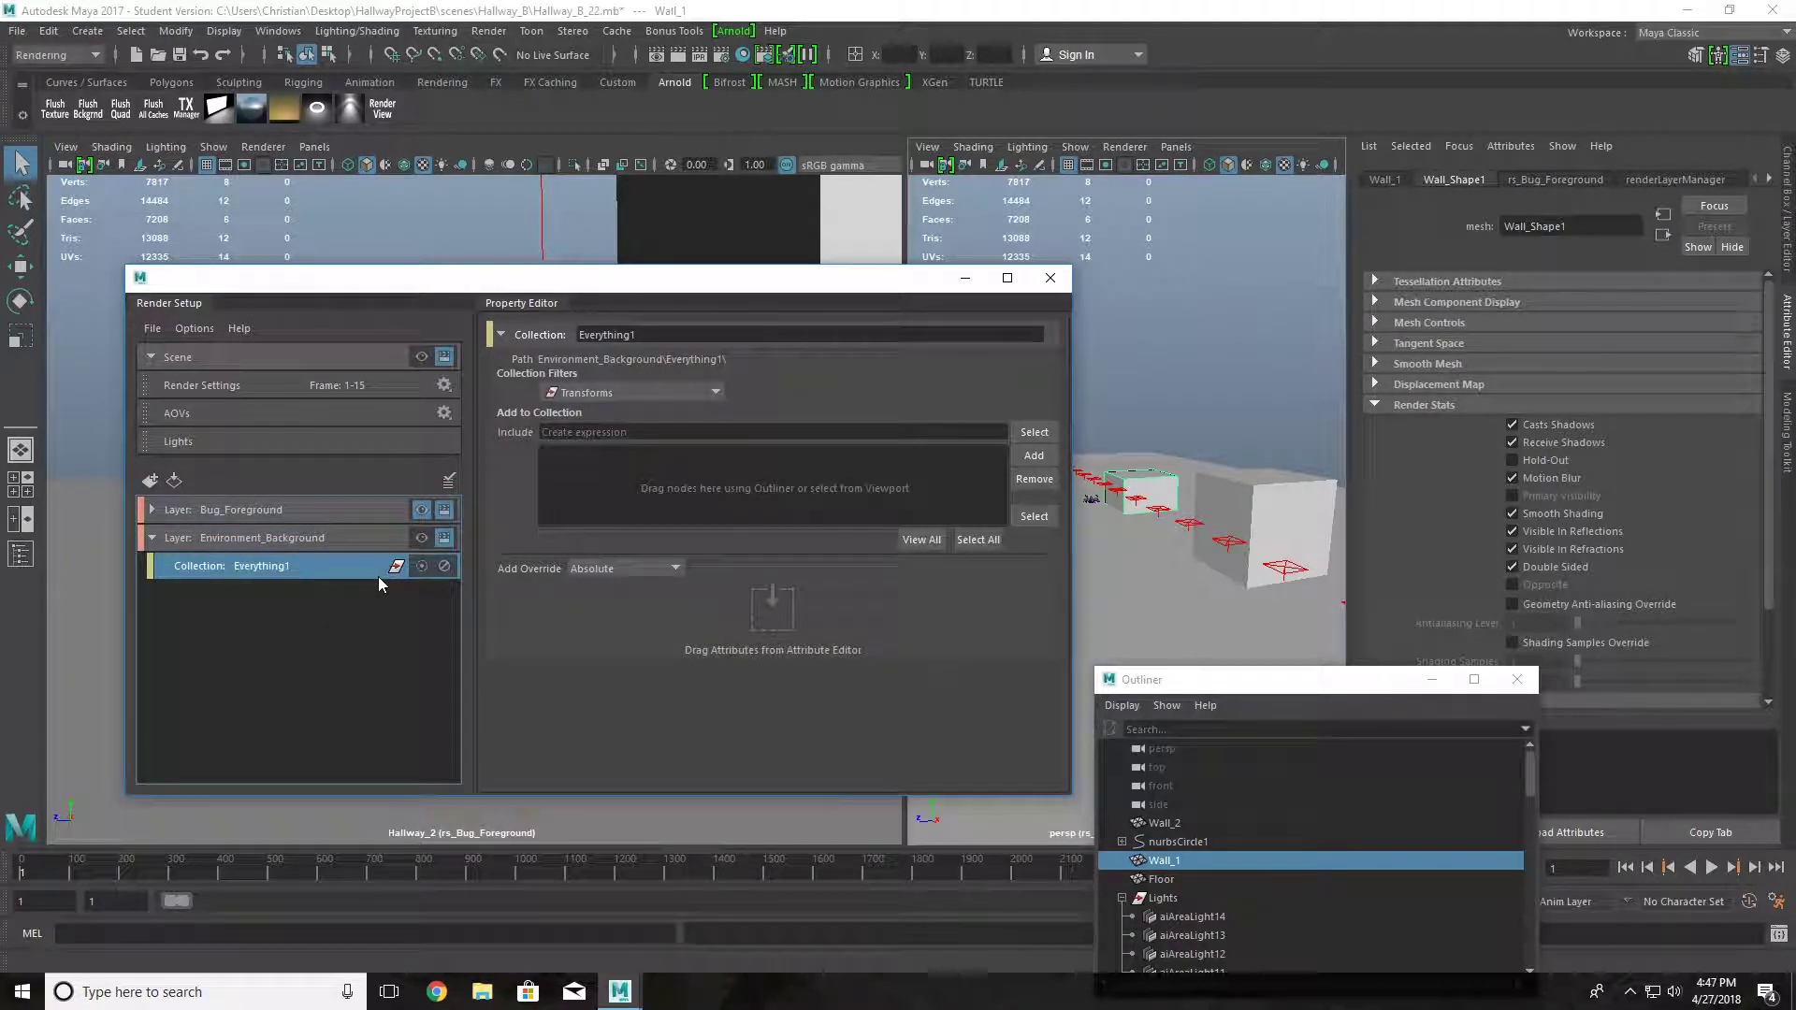
- Add Wall_1, Wall_2 and Floor to the new collection of the Environment_Background layer
drag(1192, 685, 1237, 245)
drag(1209, 420, 824, 473)
drag(1210, 382, 885, 458)
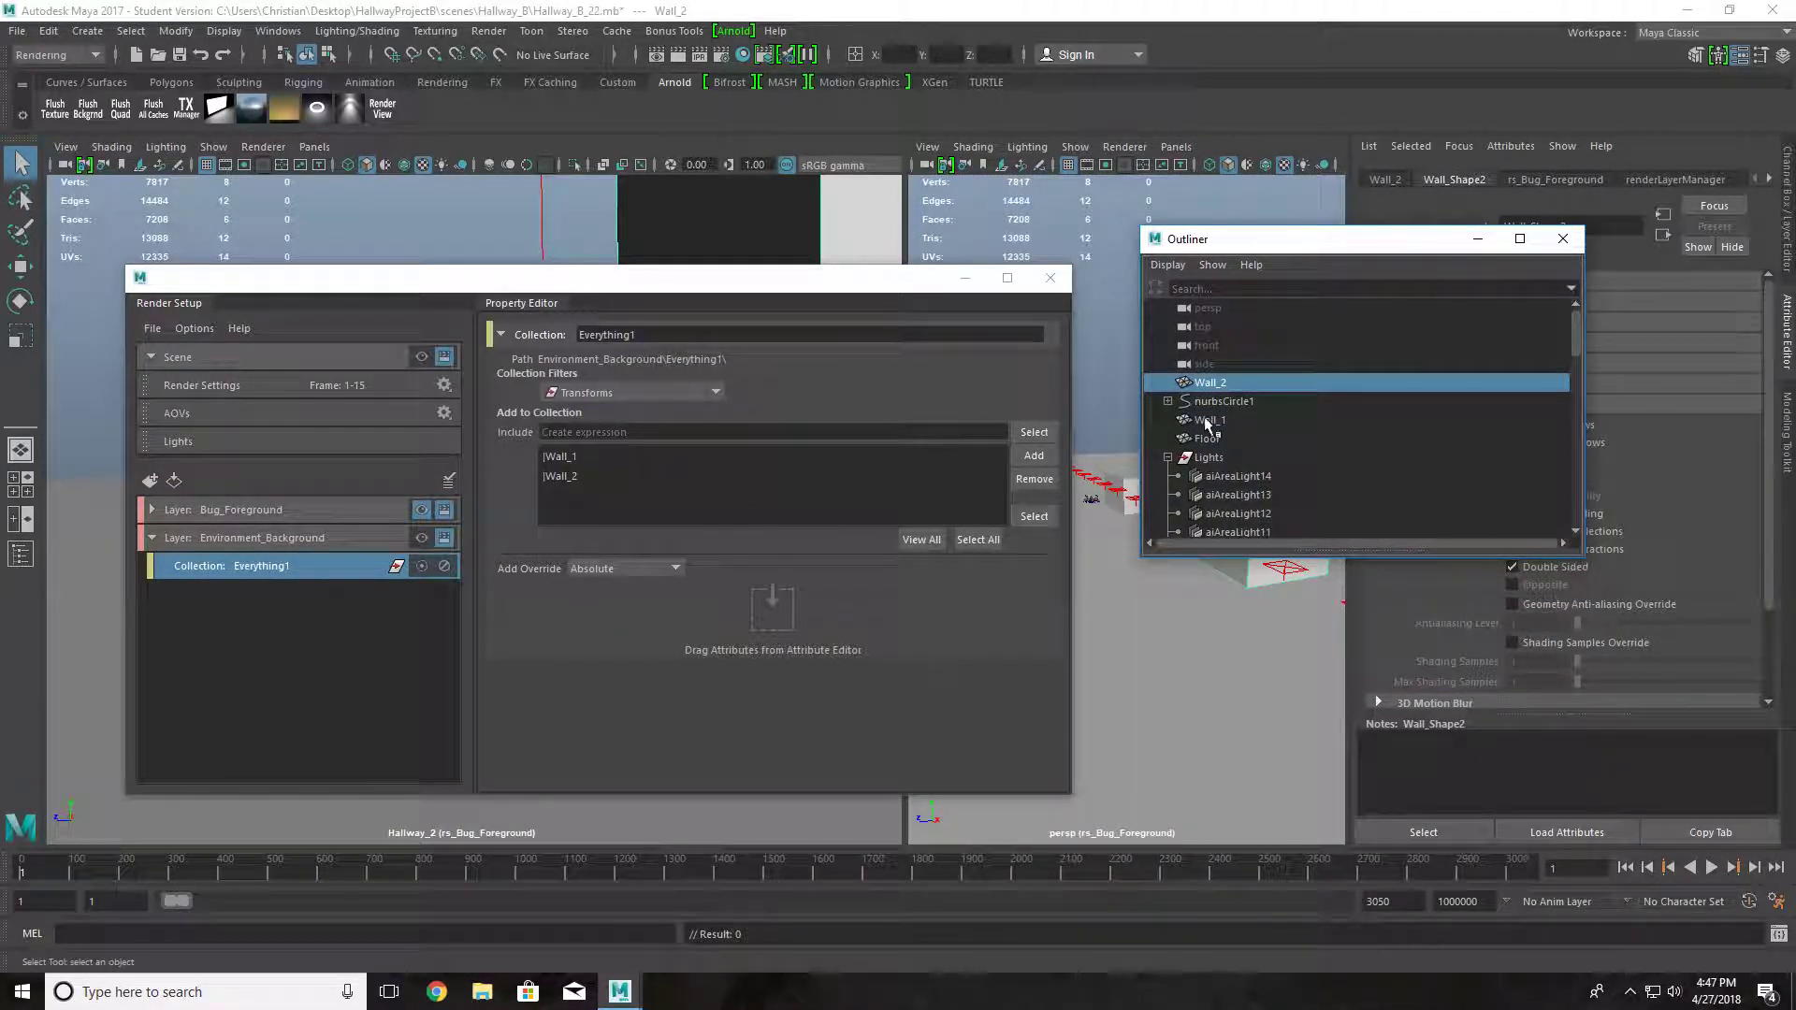
click(1237, 434)
drag(1236, 434, 707, 483)
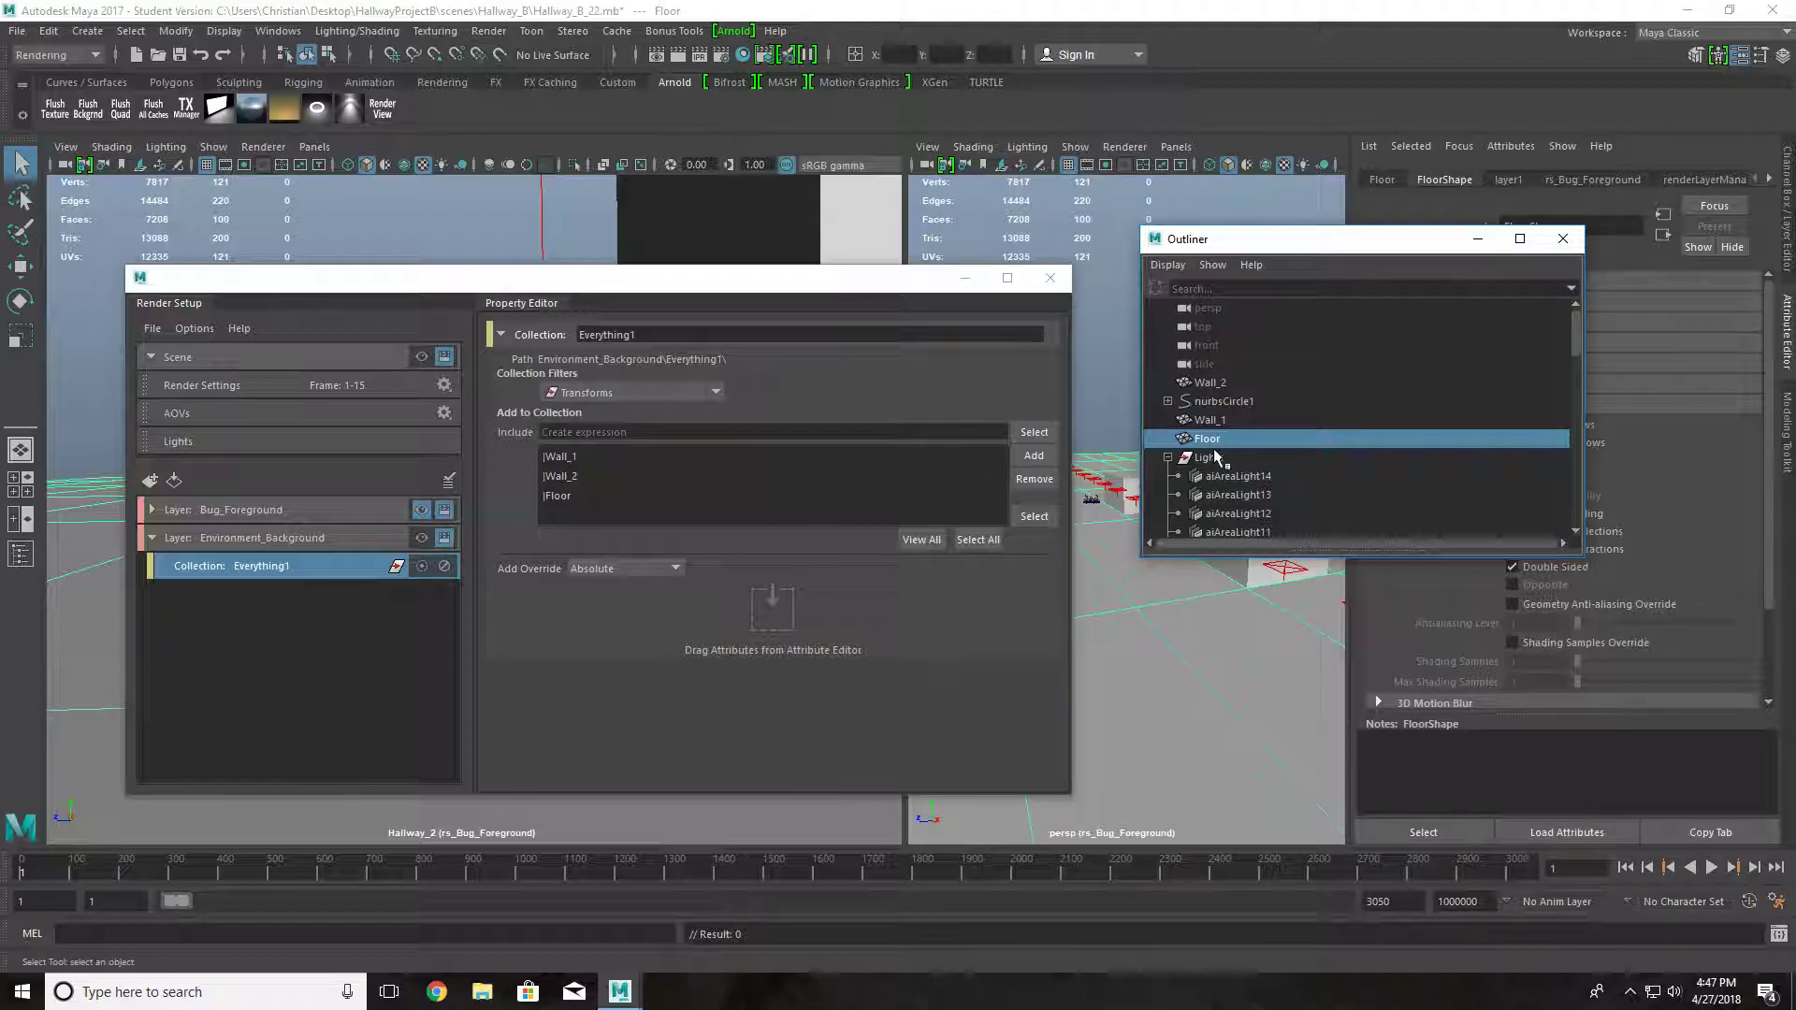
- Add the area lights aiAreaLight14 through aiAreaLight1 and Walker_A_1:curve1 to the Everything1 collection, and close the Outliner
click(1233, 476)
scroll(1227, 477, down, 5)
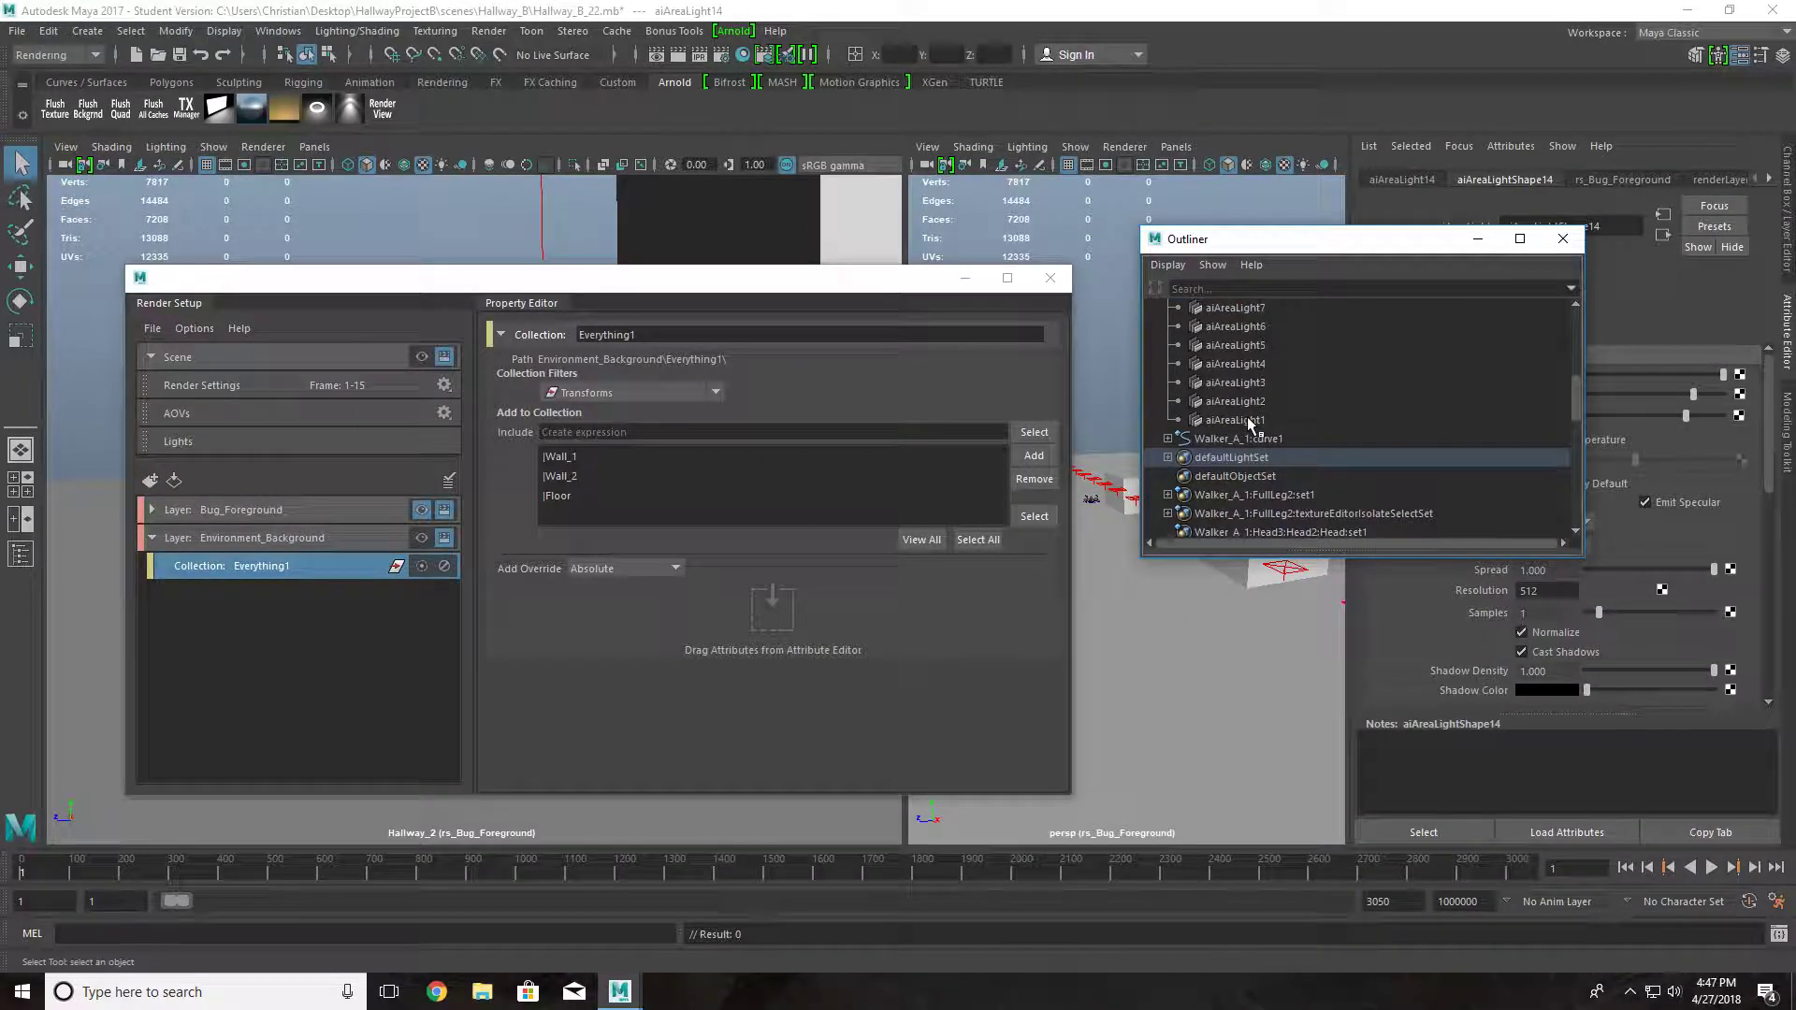
shift+click(1235, 420)
drag(1253, 411, 731, 530)
click(1244, 439)
drag(1245, 438, 807, 573)
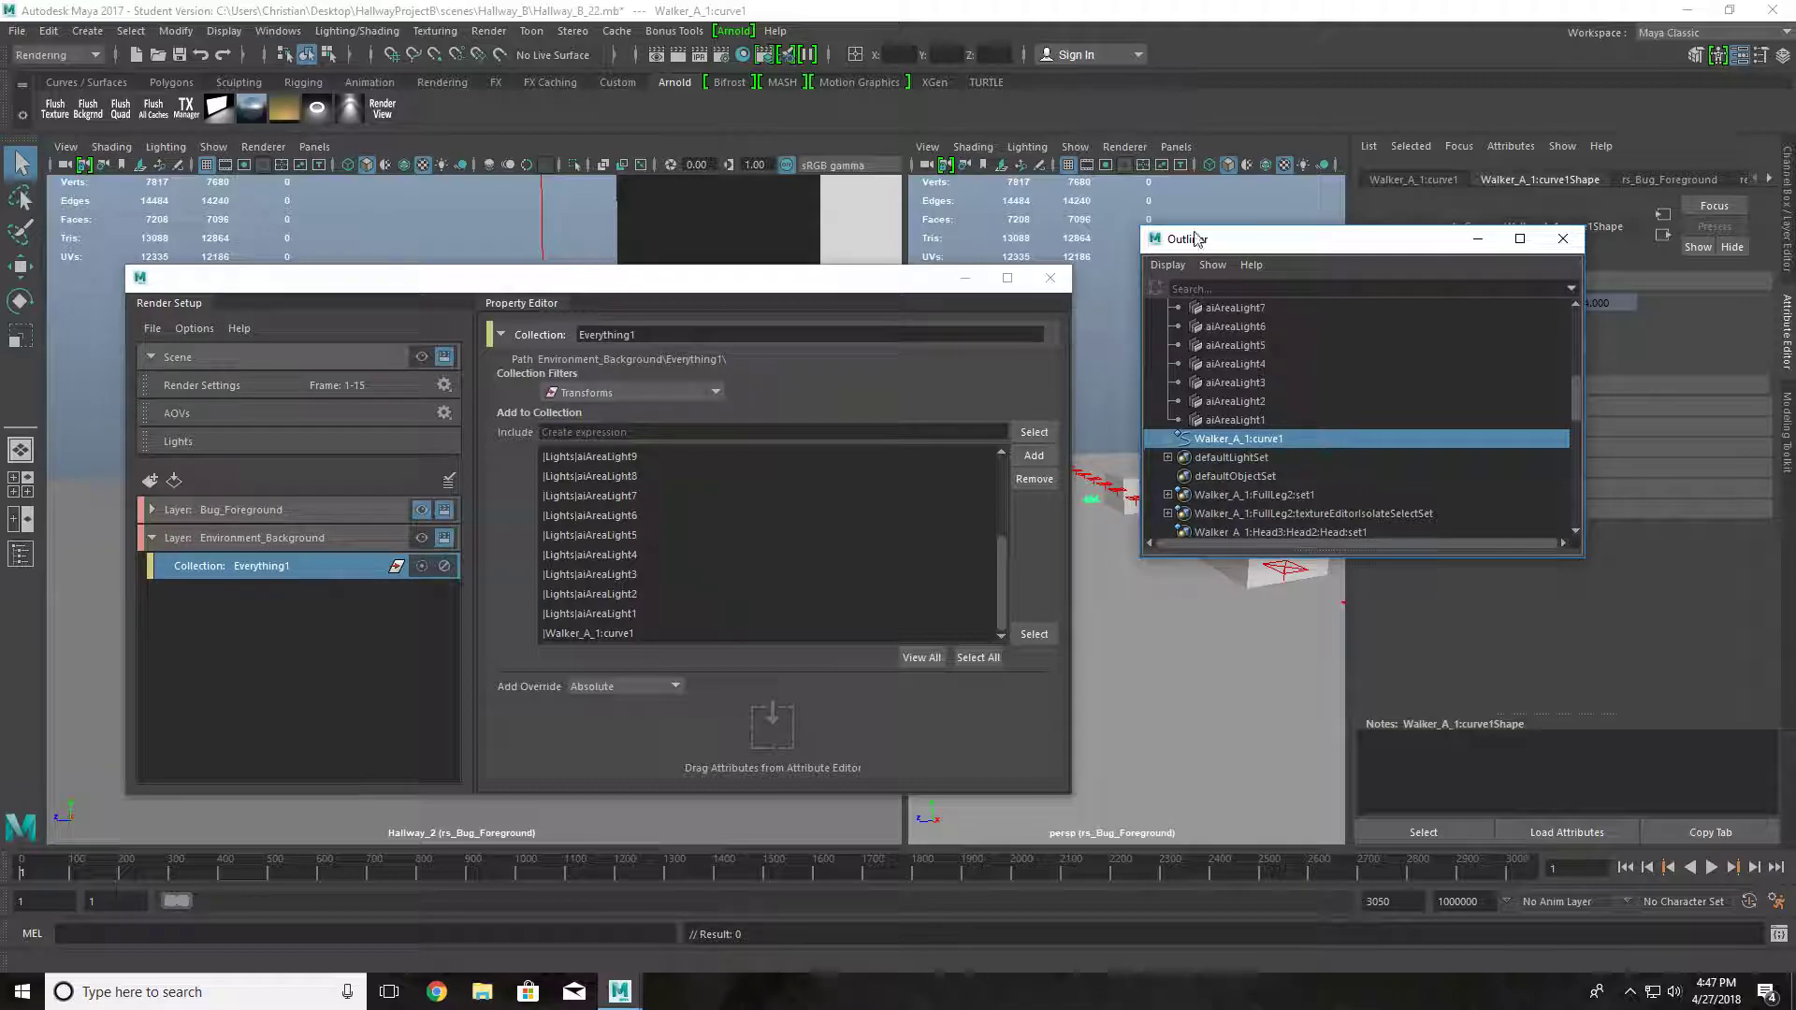
scroll(642, 614, up, 2)
scroll(642, 614, down, 1)
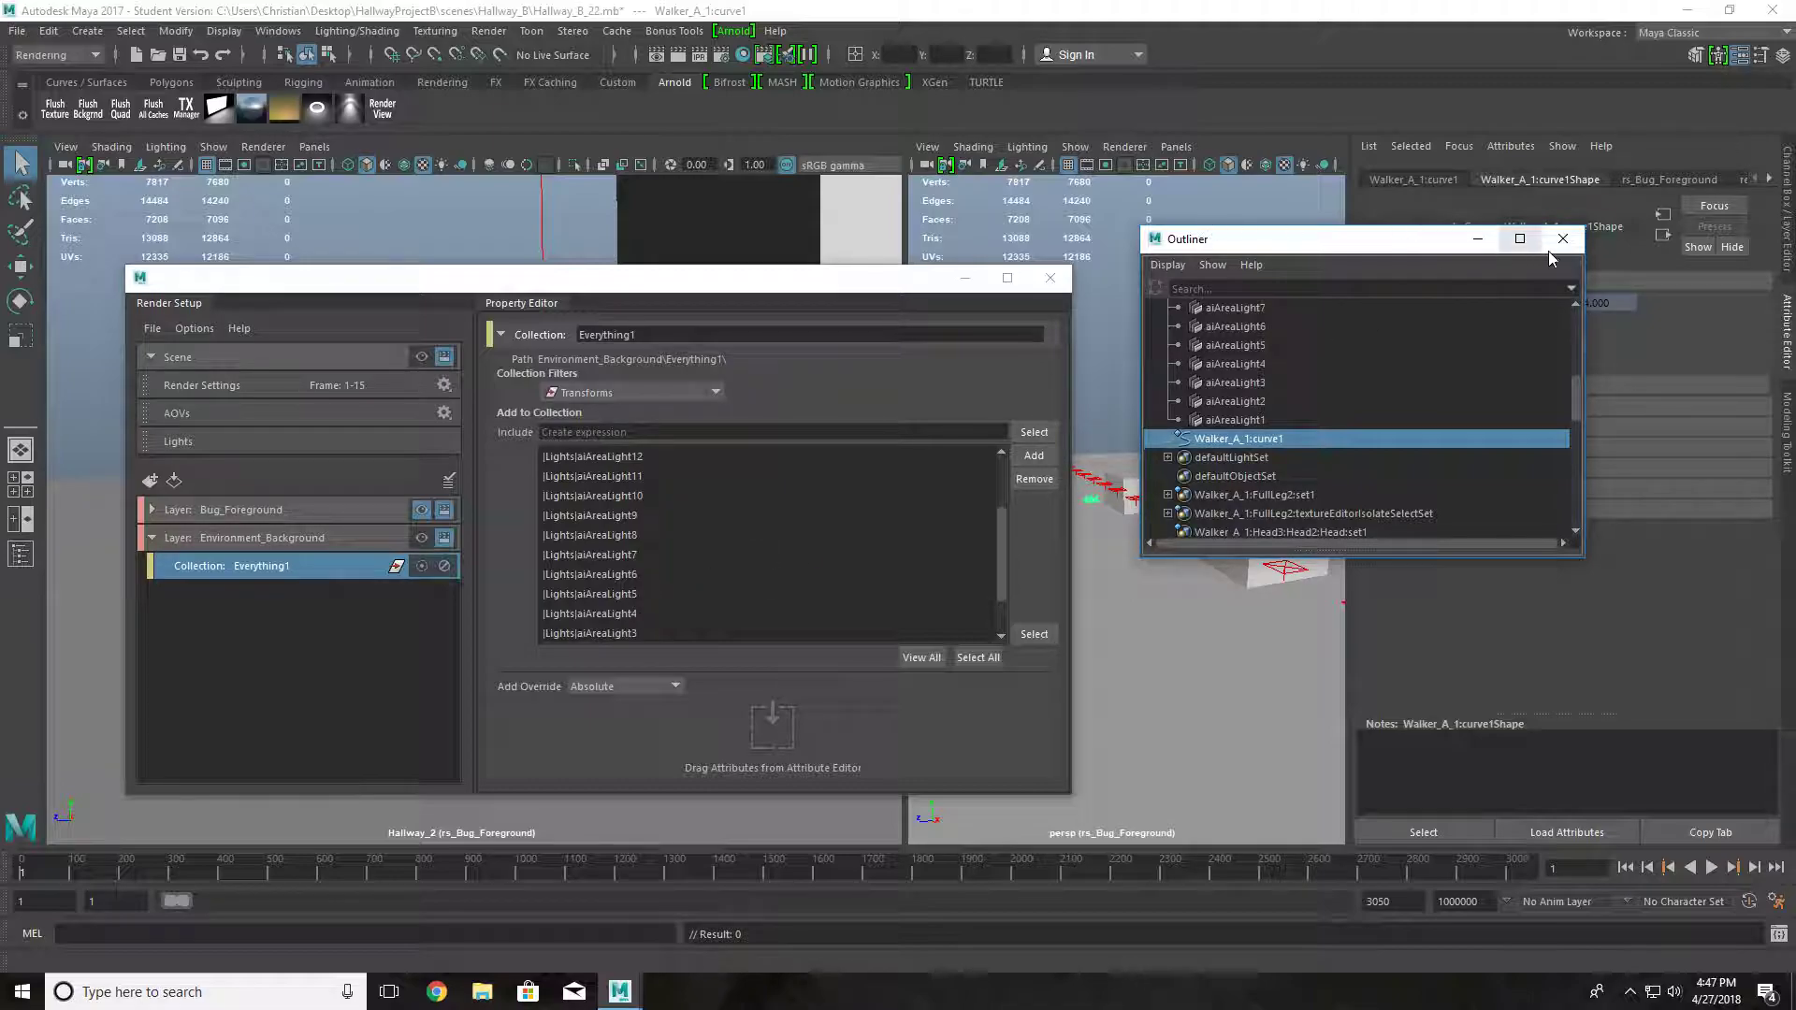
click(1562, 239)
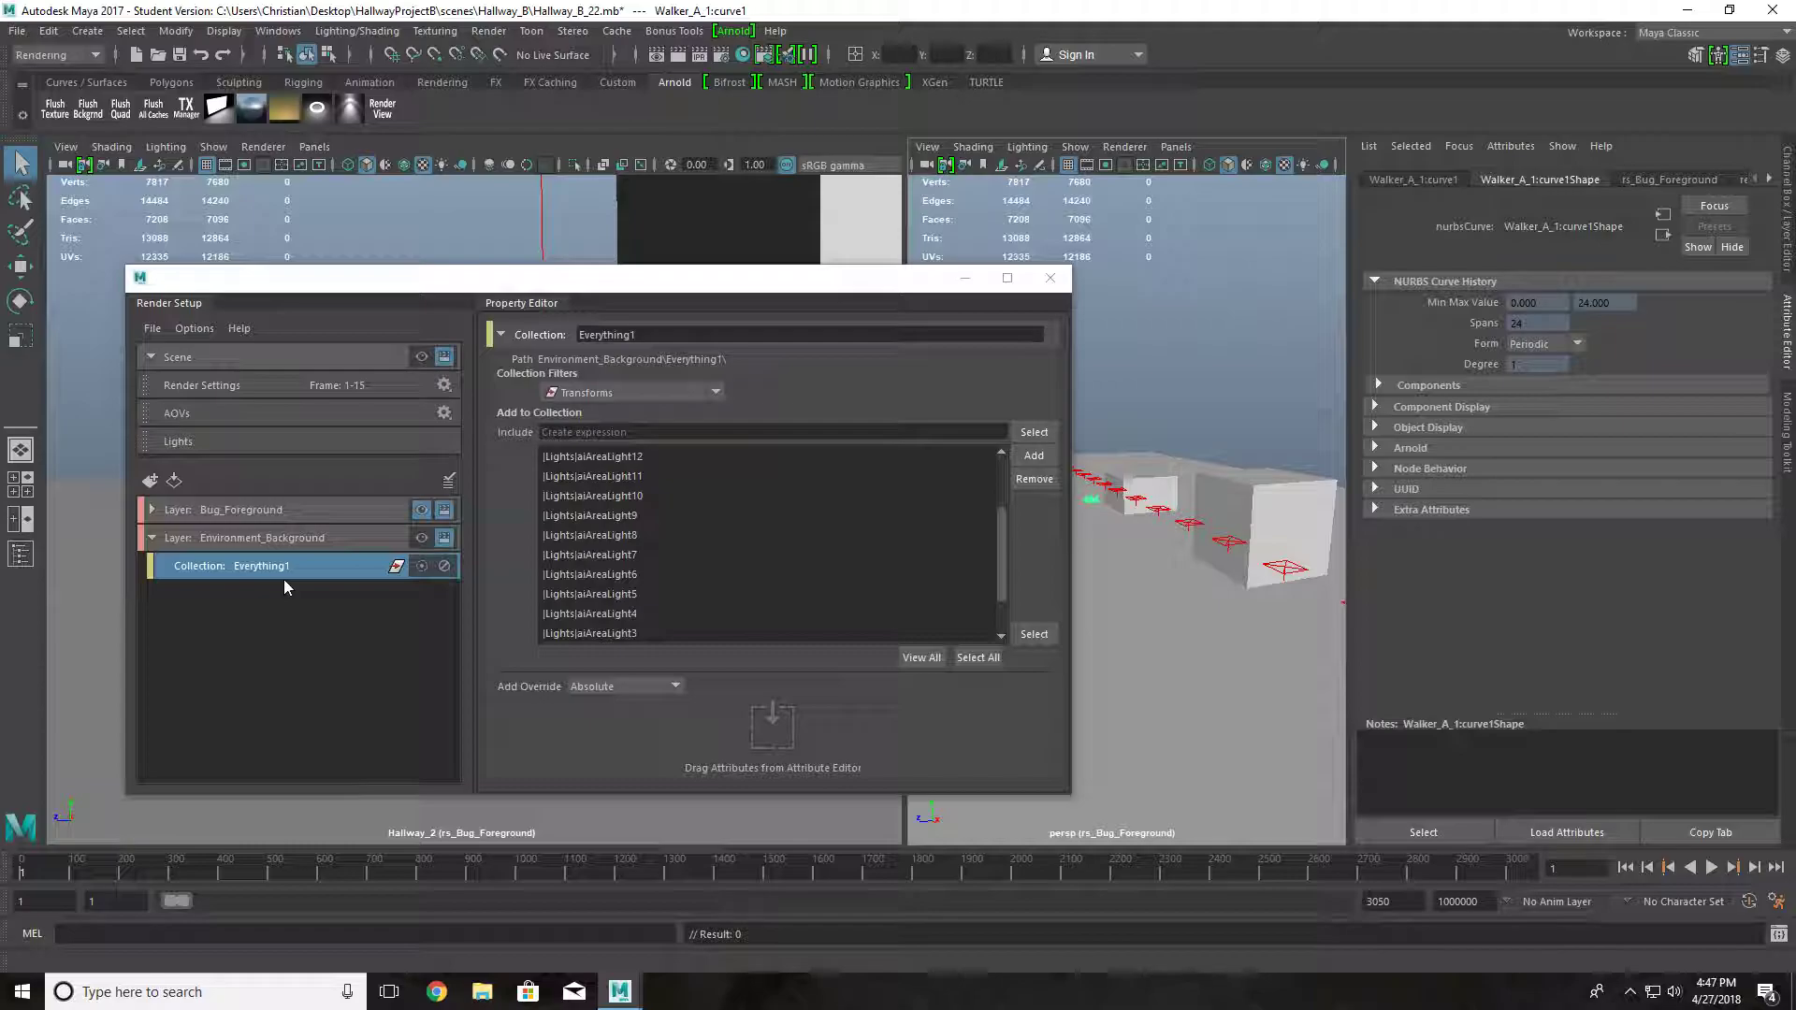
- Create a second collection in the Environment_Background layer and name it Remove_Bug
click(290, 539)
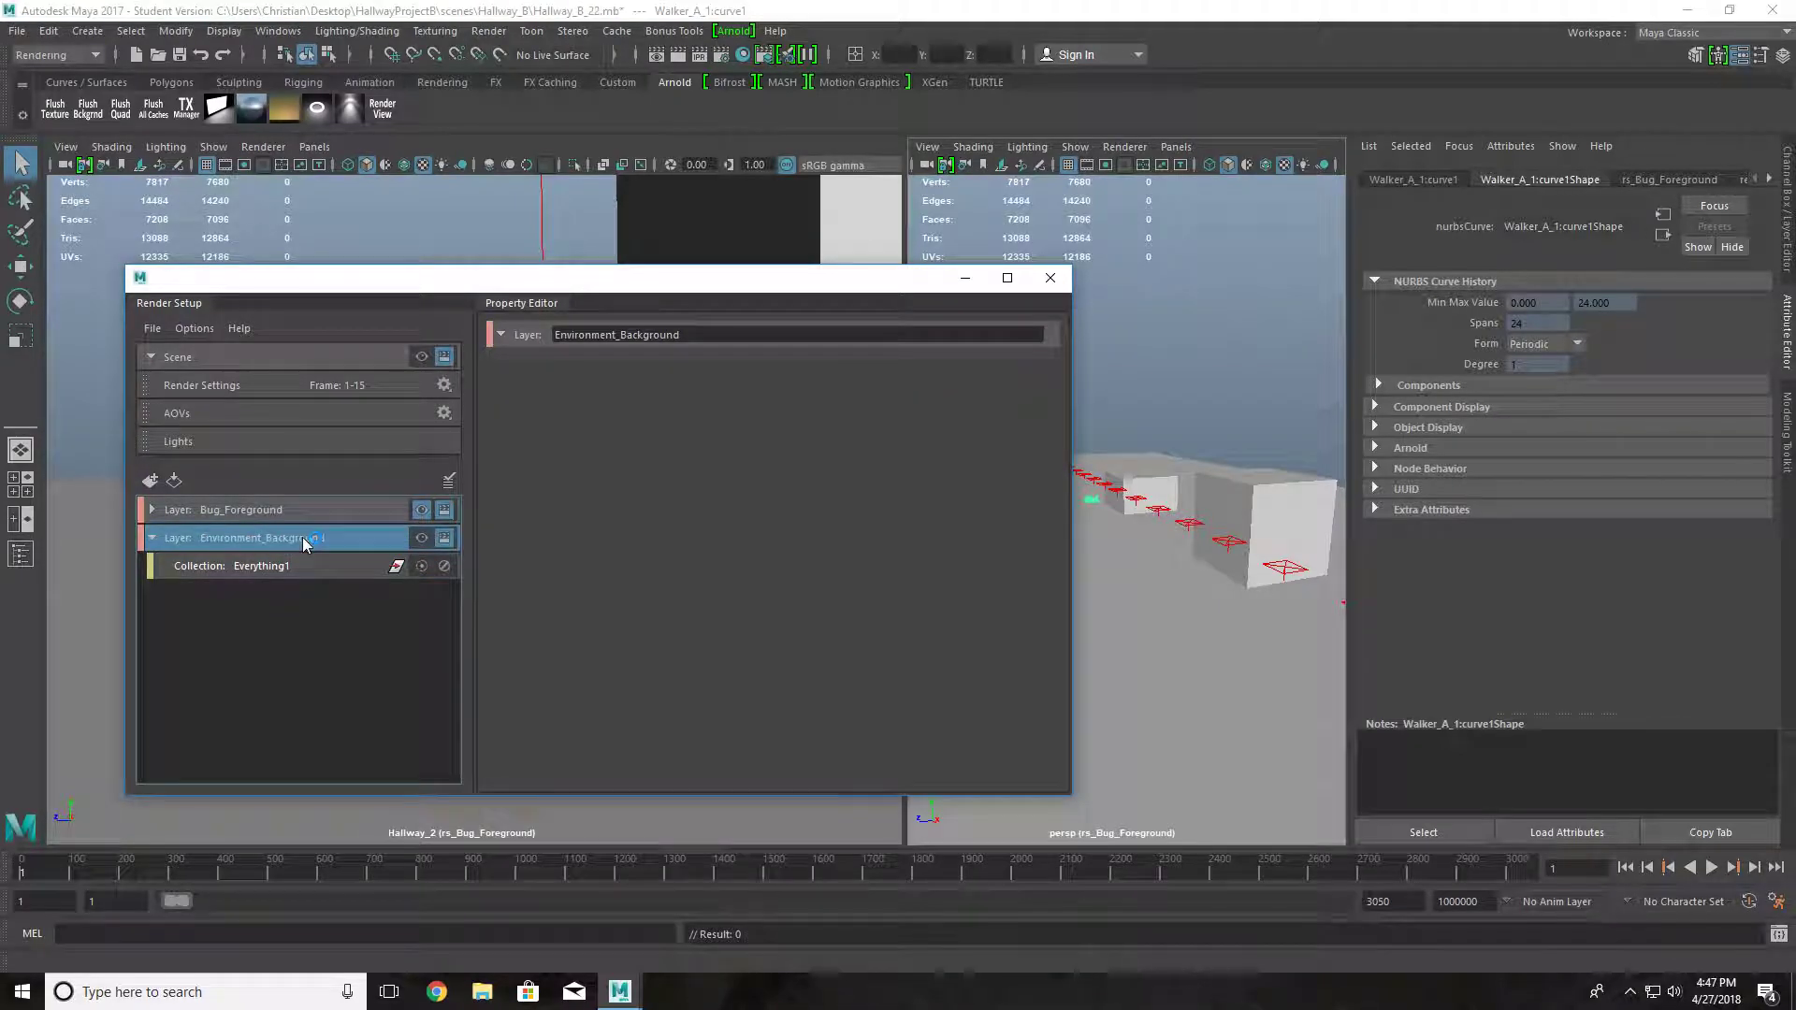
right_click(304, 540)
text(r)
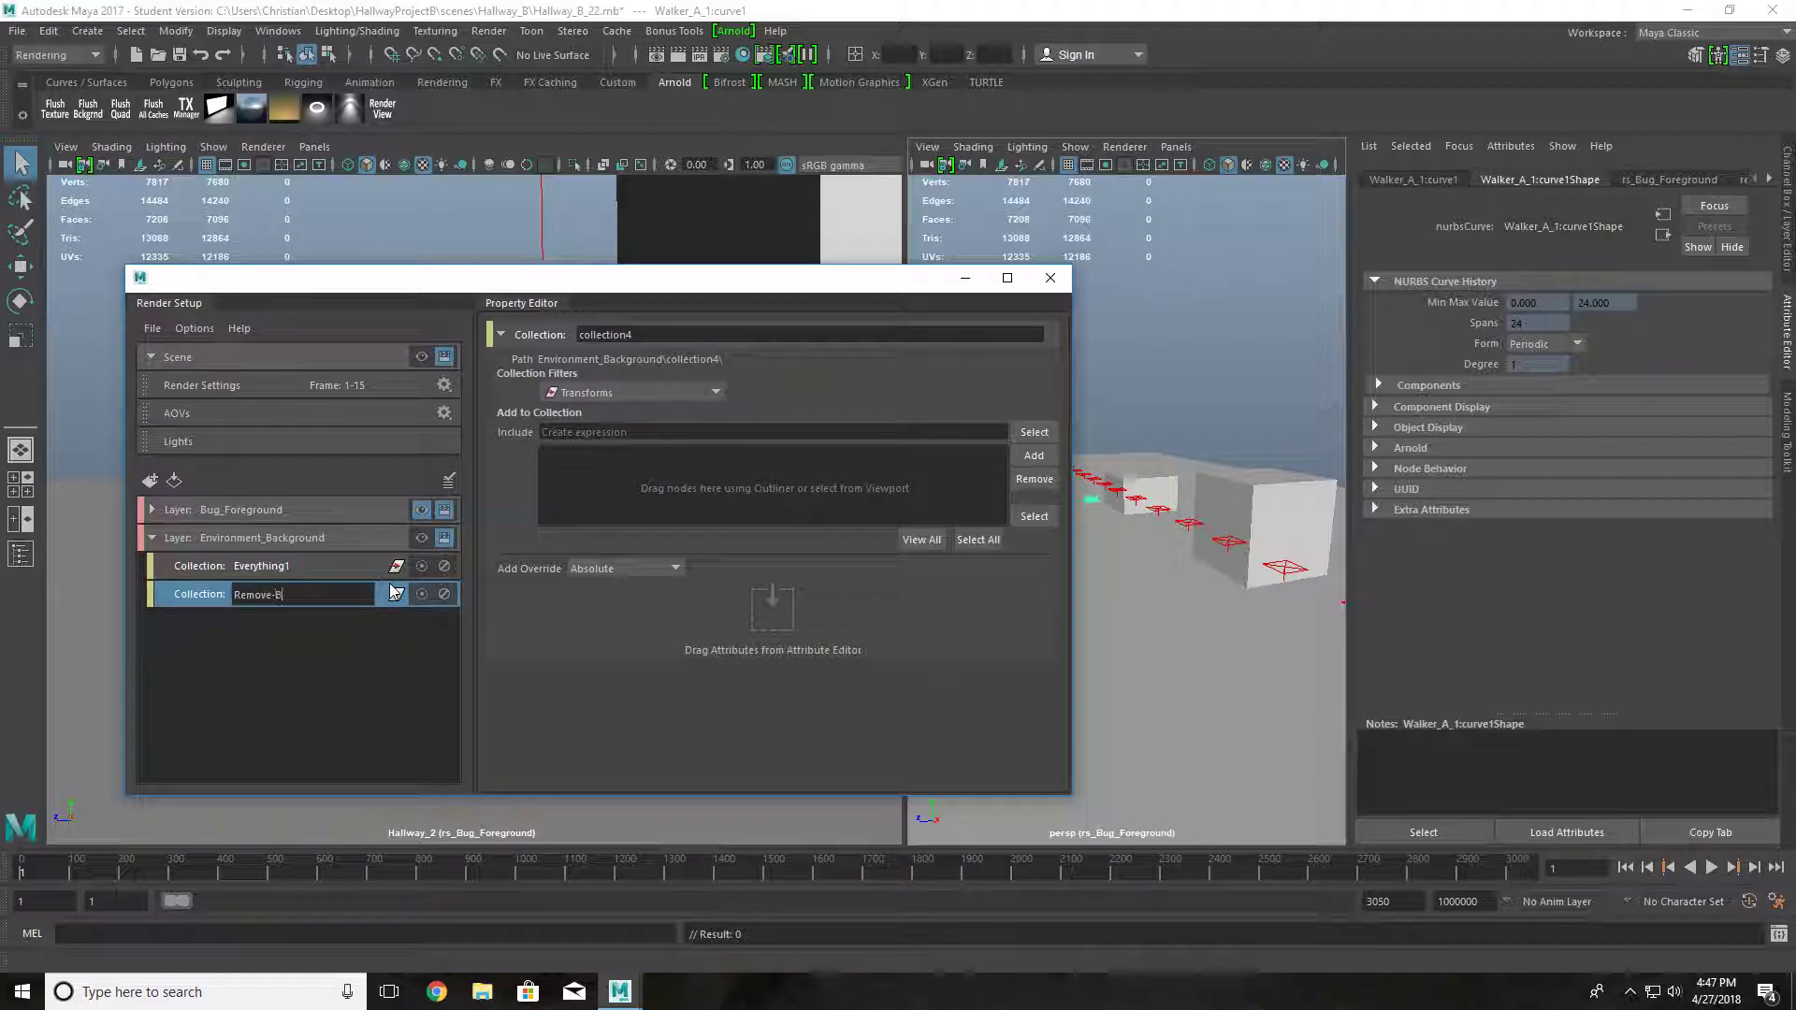
key(Return)
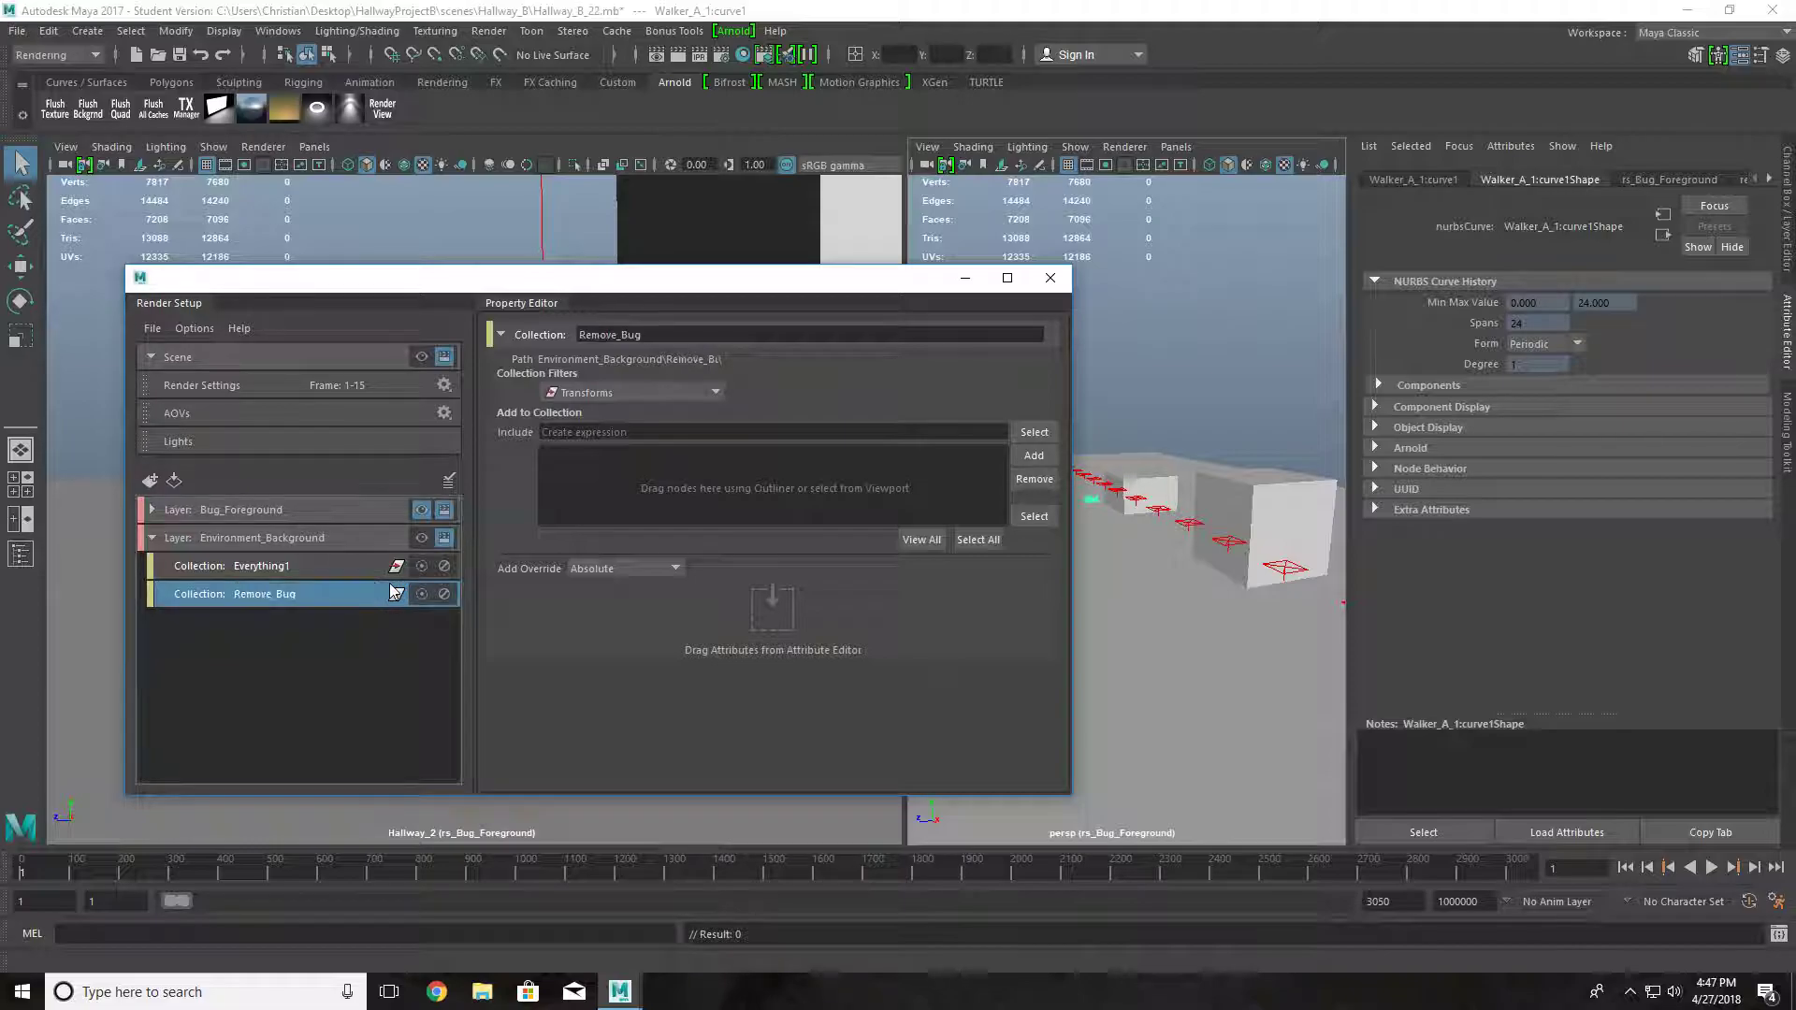
click(287, 35)
click(318, 255)
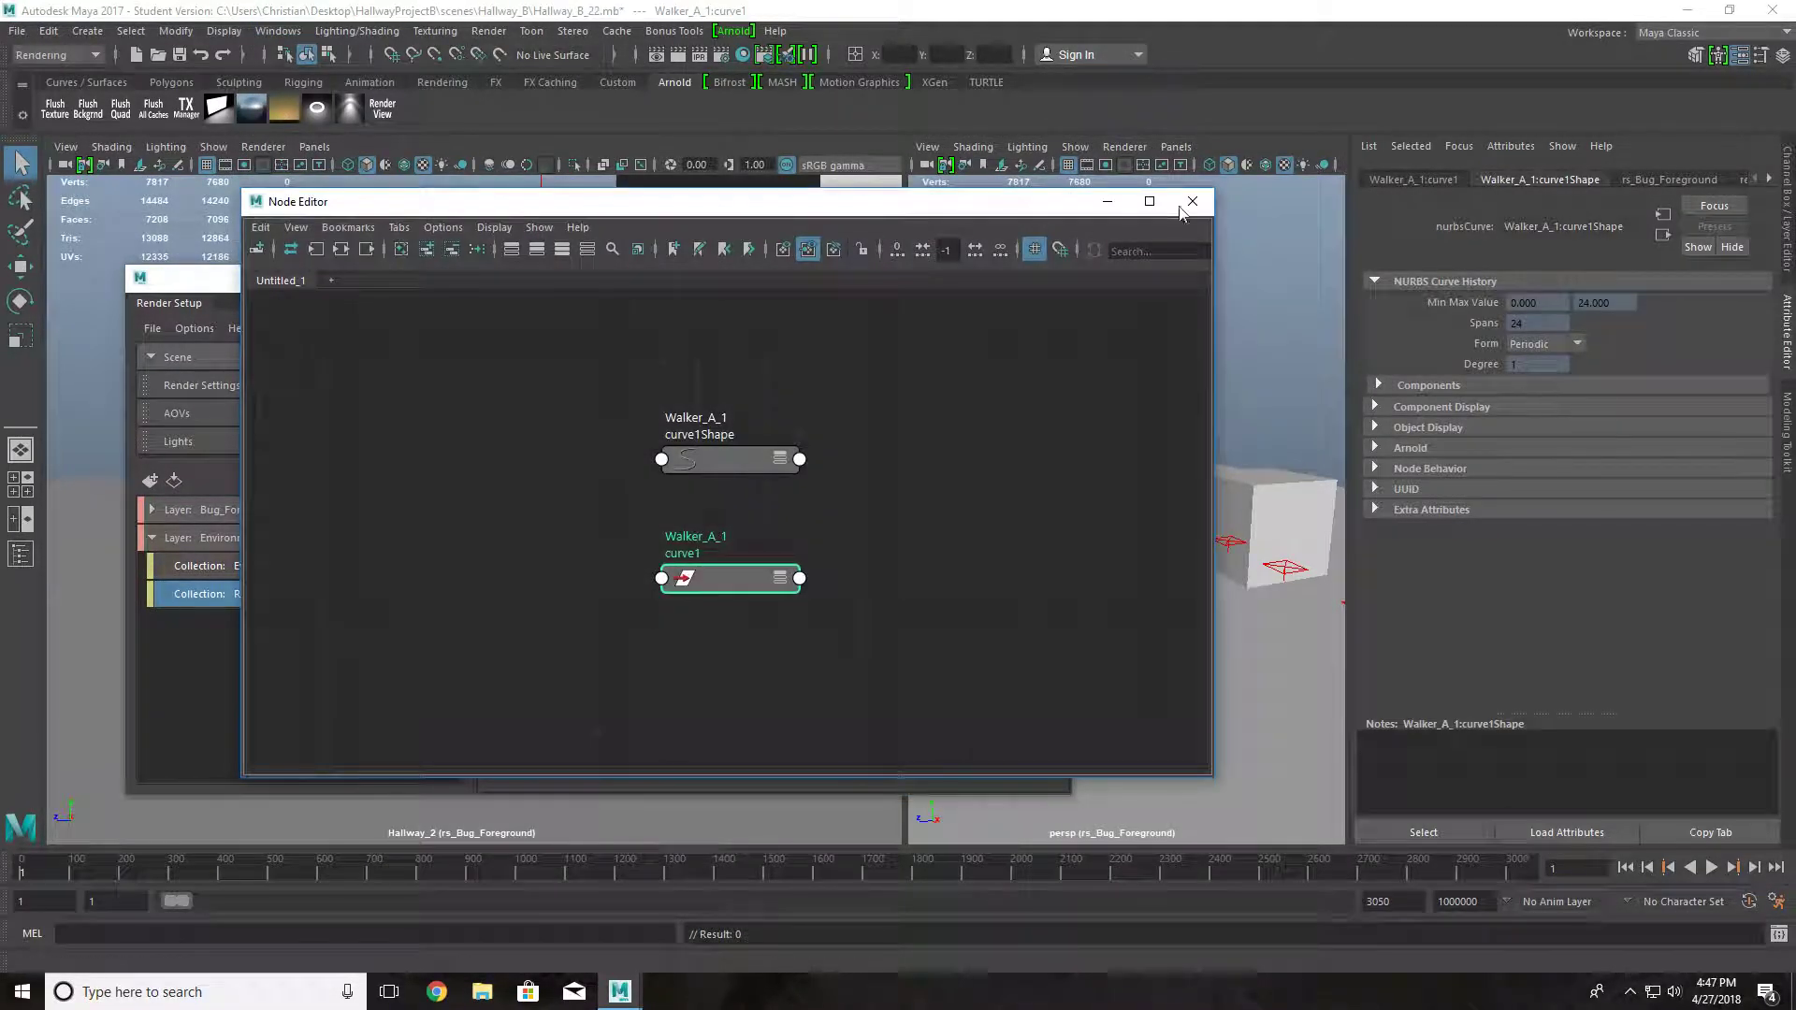
click(1192, 201)
- Reopen the Outliner and add Walker_A_1:curve1 to the Remove_Bug collection
click(278, 31)
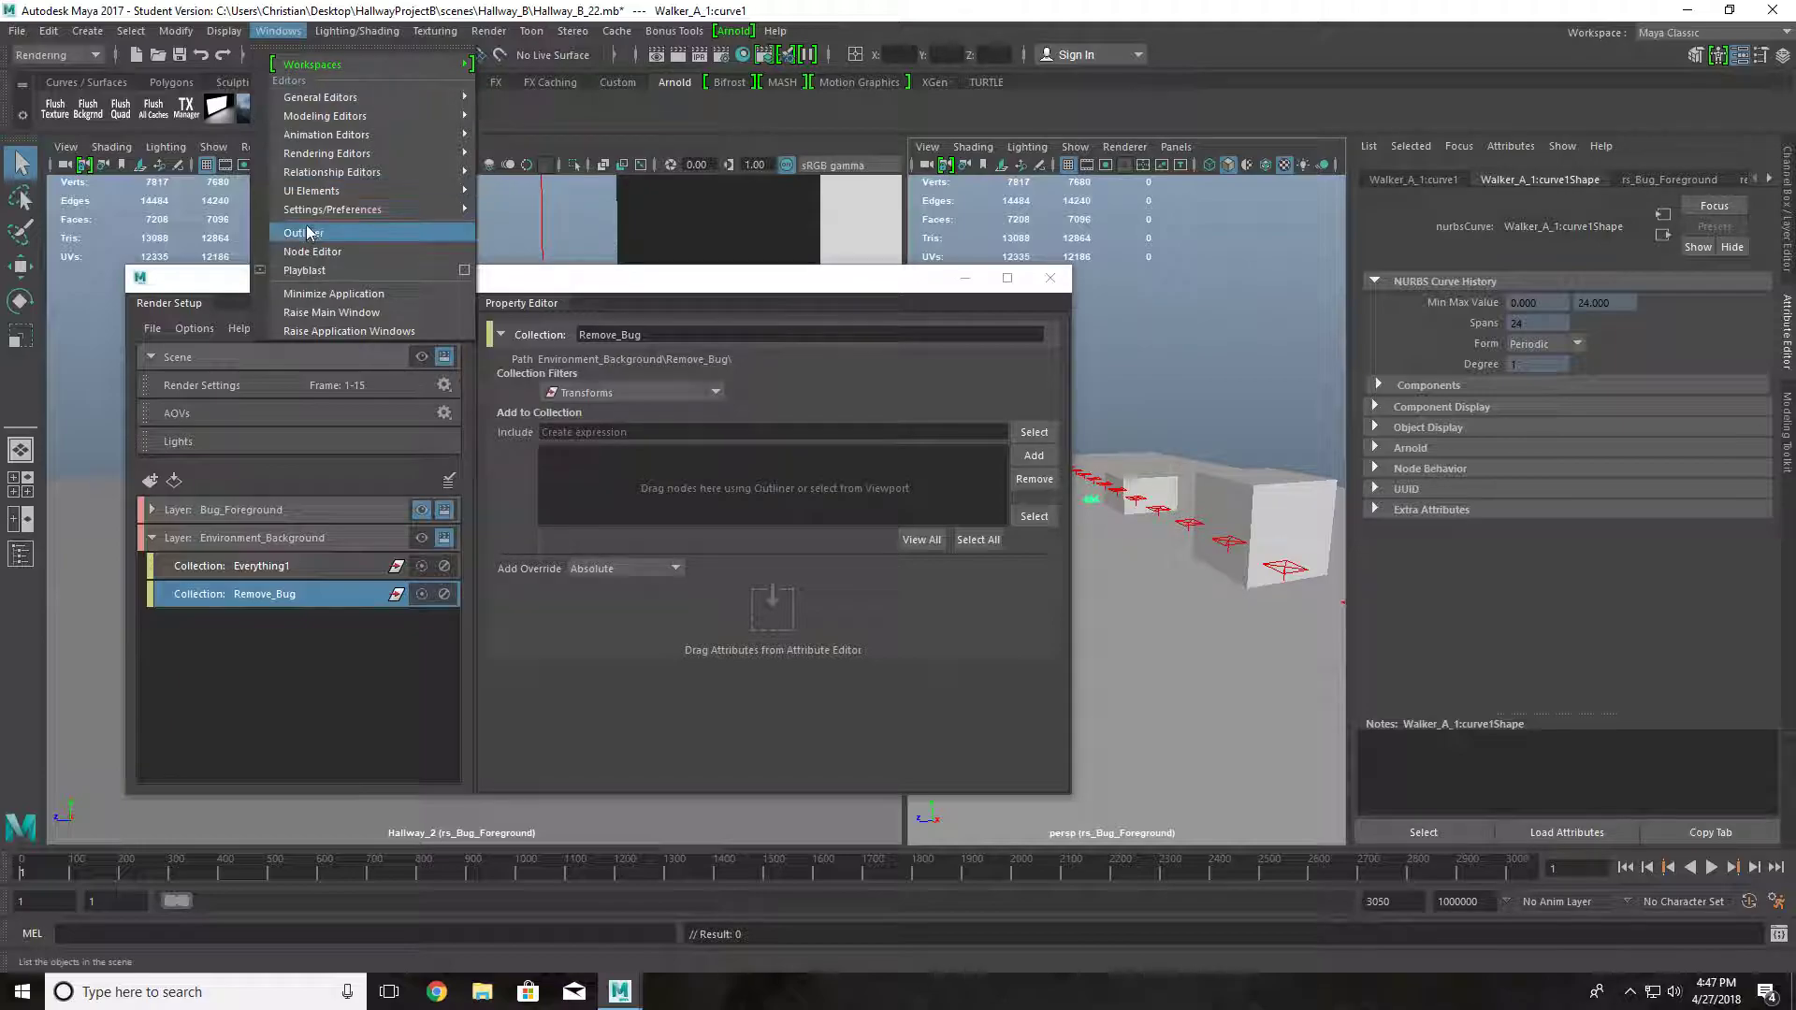
click(308, 232)
drag(375, 196, 1272, 217)
drag(1230, 452, 714, 521)
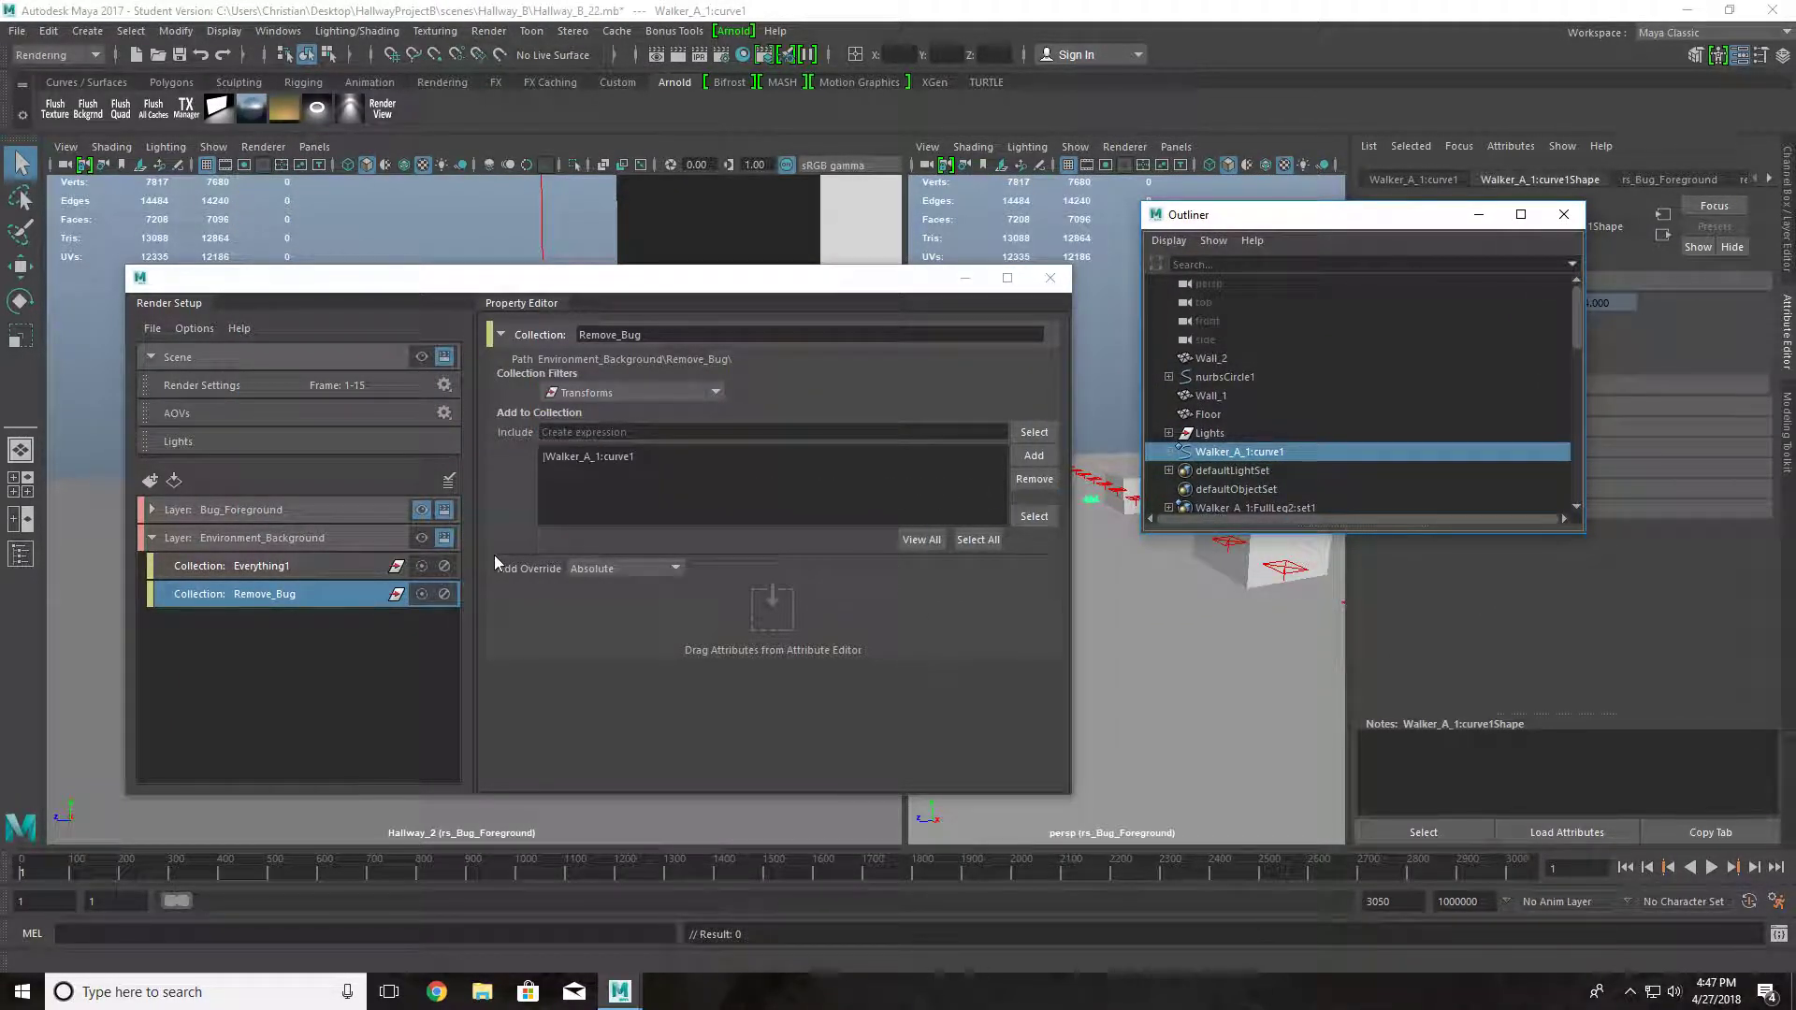
- Add an absolute Primary Visibility override to Remove_Bug, taken from Wall_2's Render Stats, and switch its Primary Visibility off
drag(1218, 225, 954, 614)
click(1254, 531)
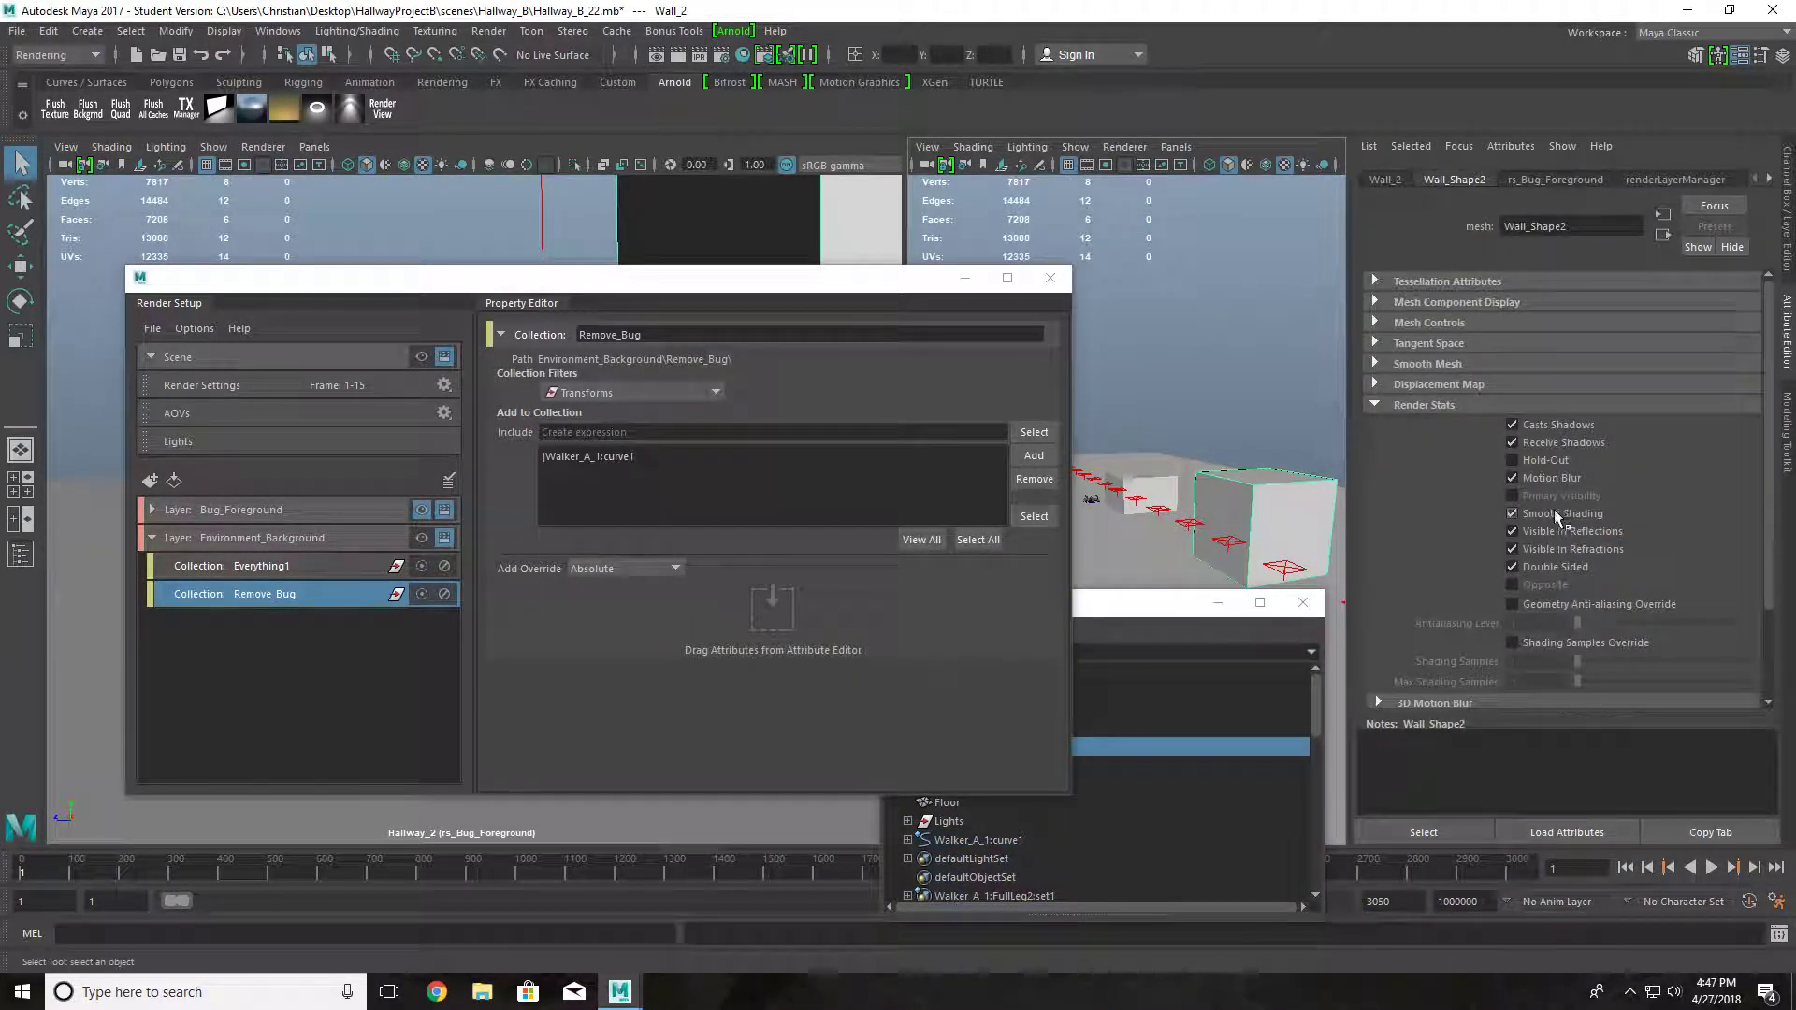
drag(1124, 543, 778, 612)
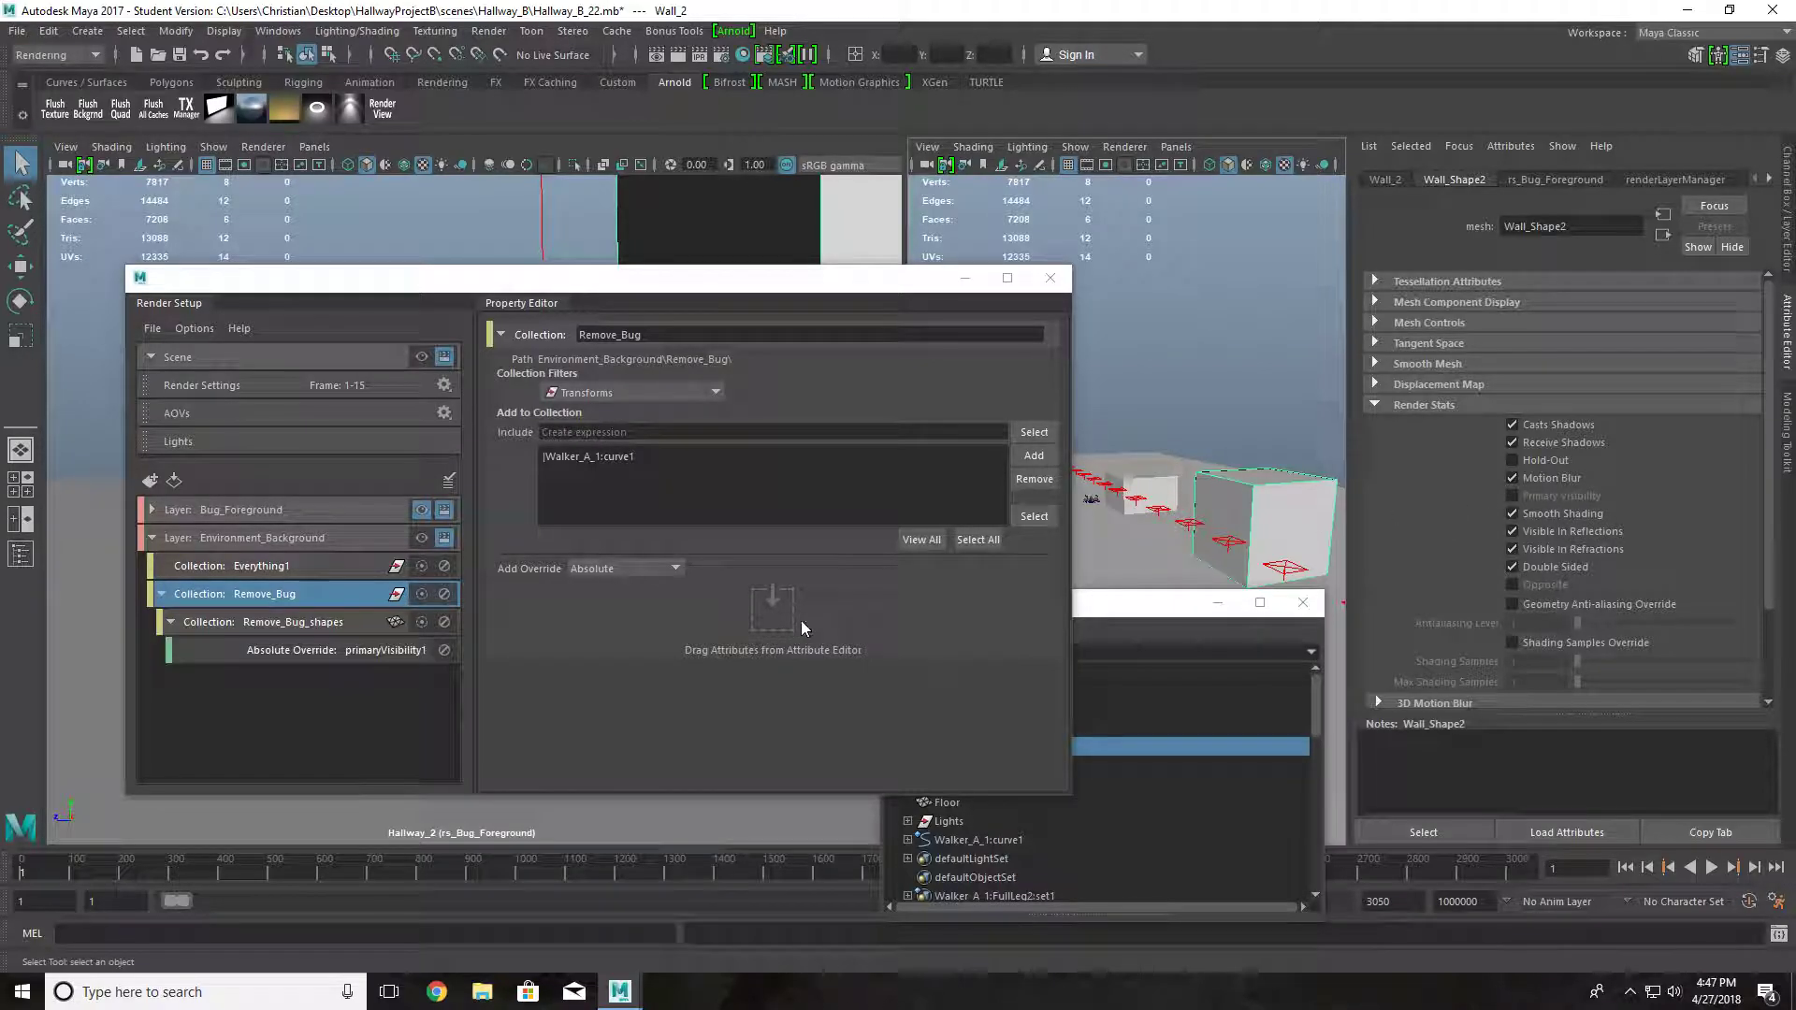
click(372, 652)
click(630, 375)
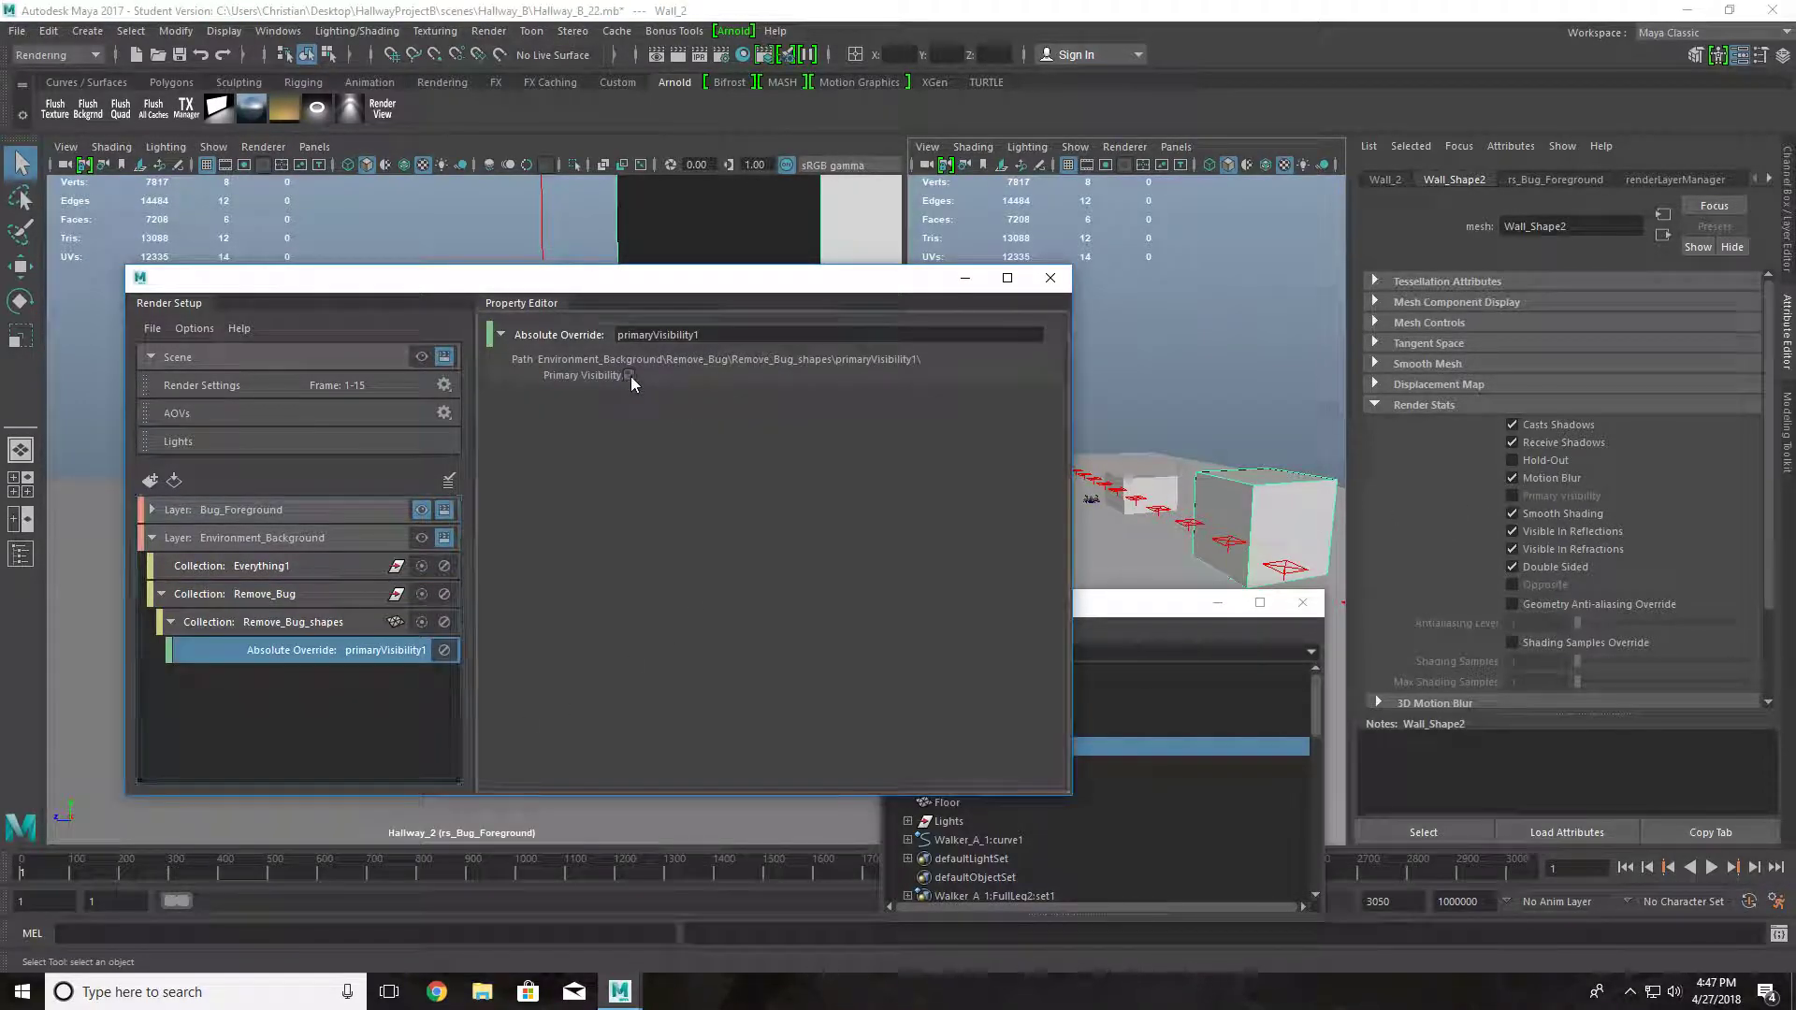
click(337, 601)
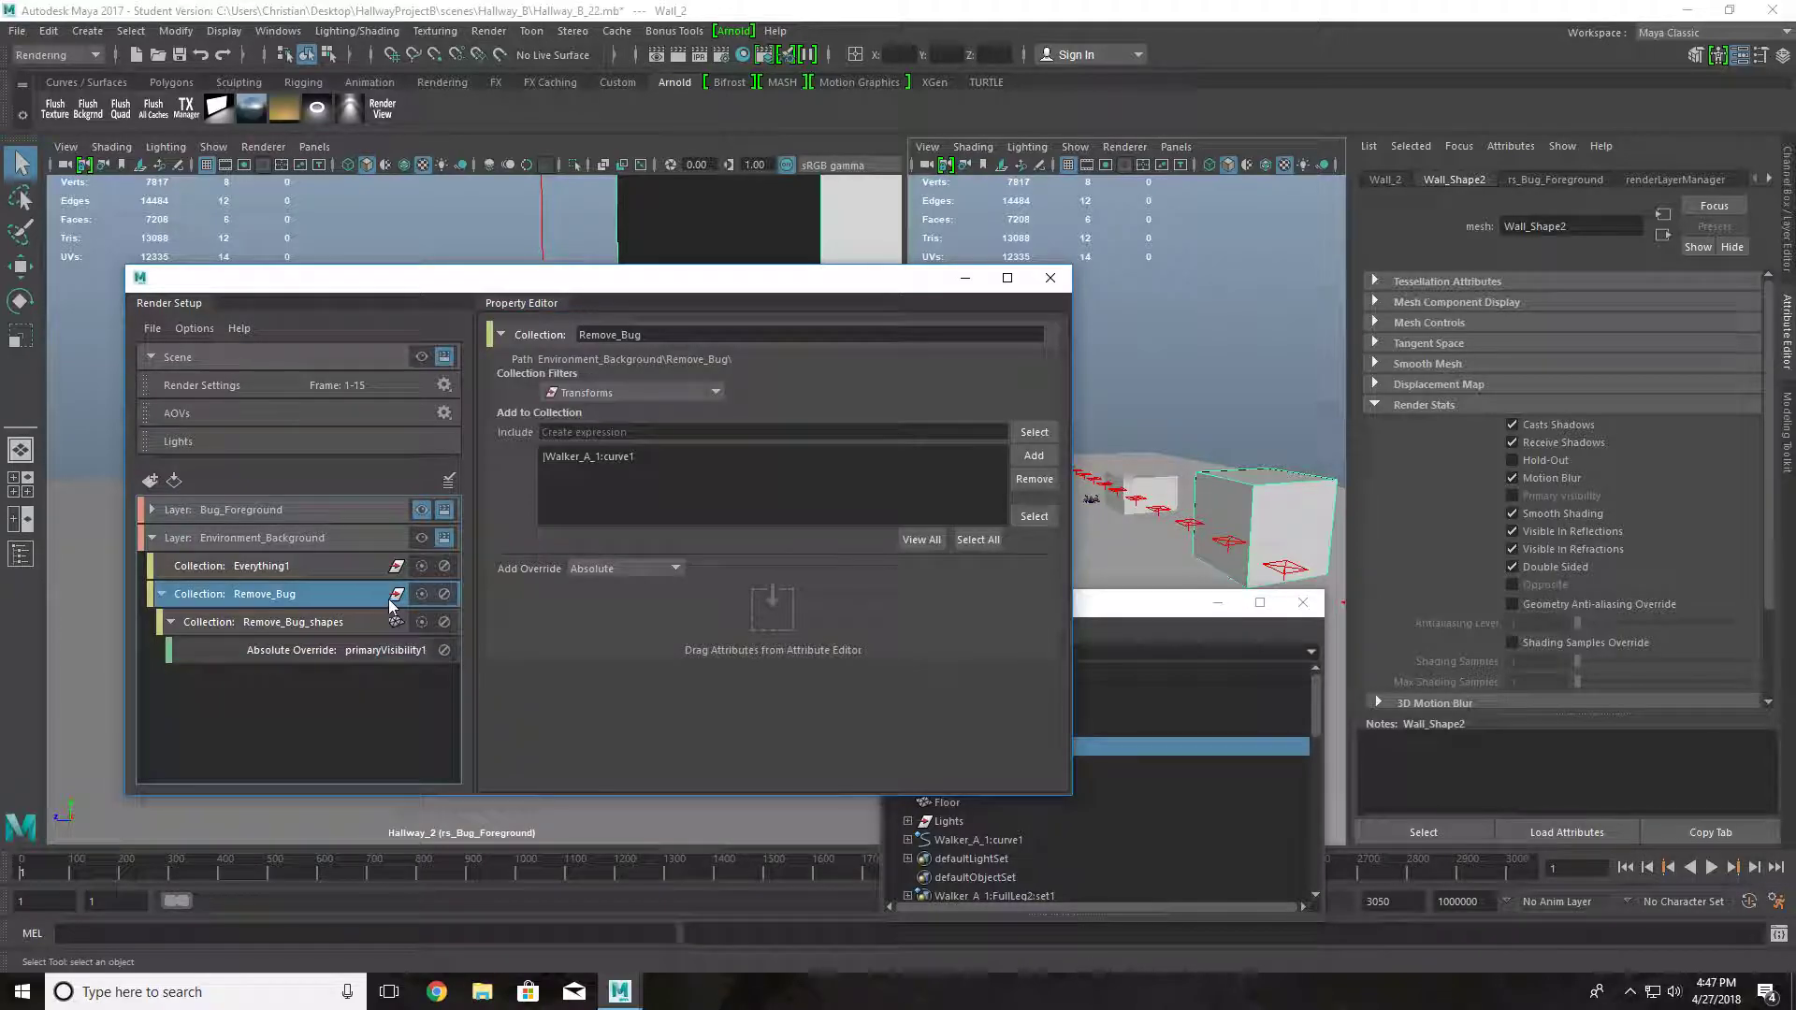
click(279, 621)
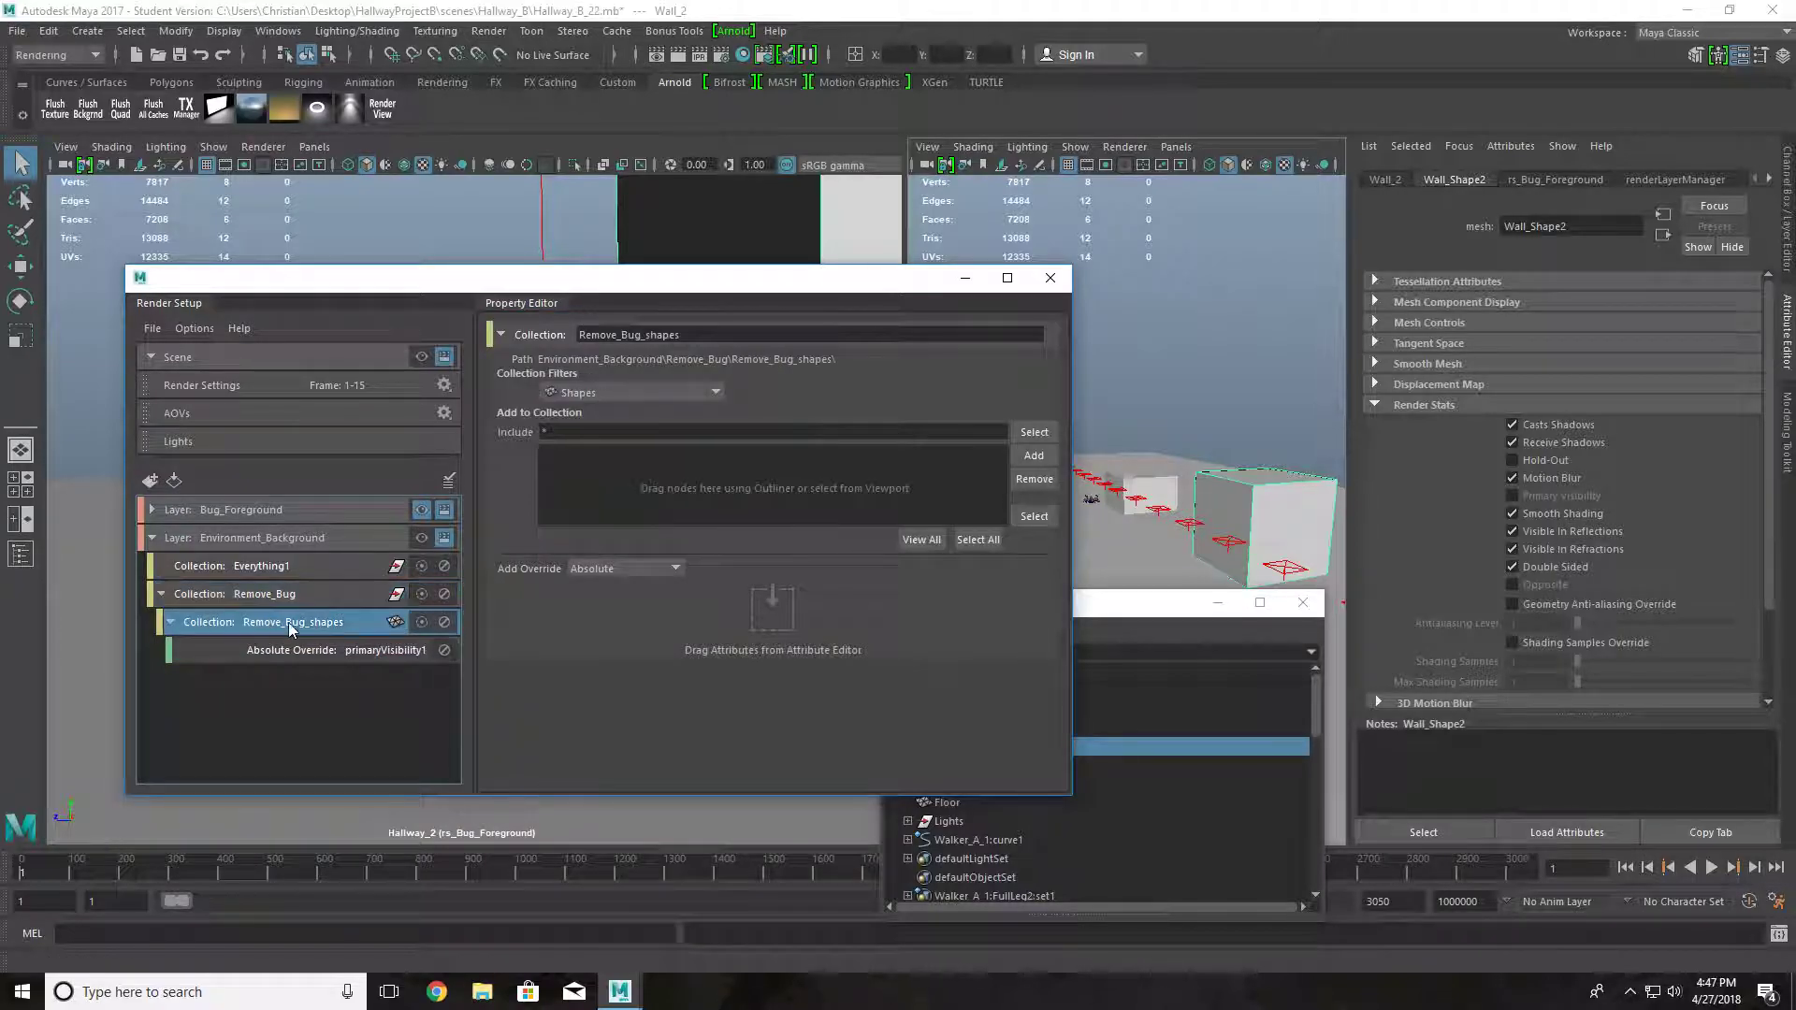
click(393, 649)
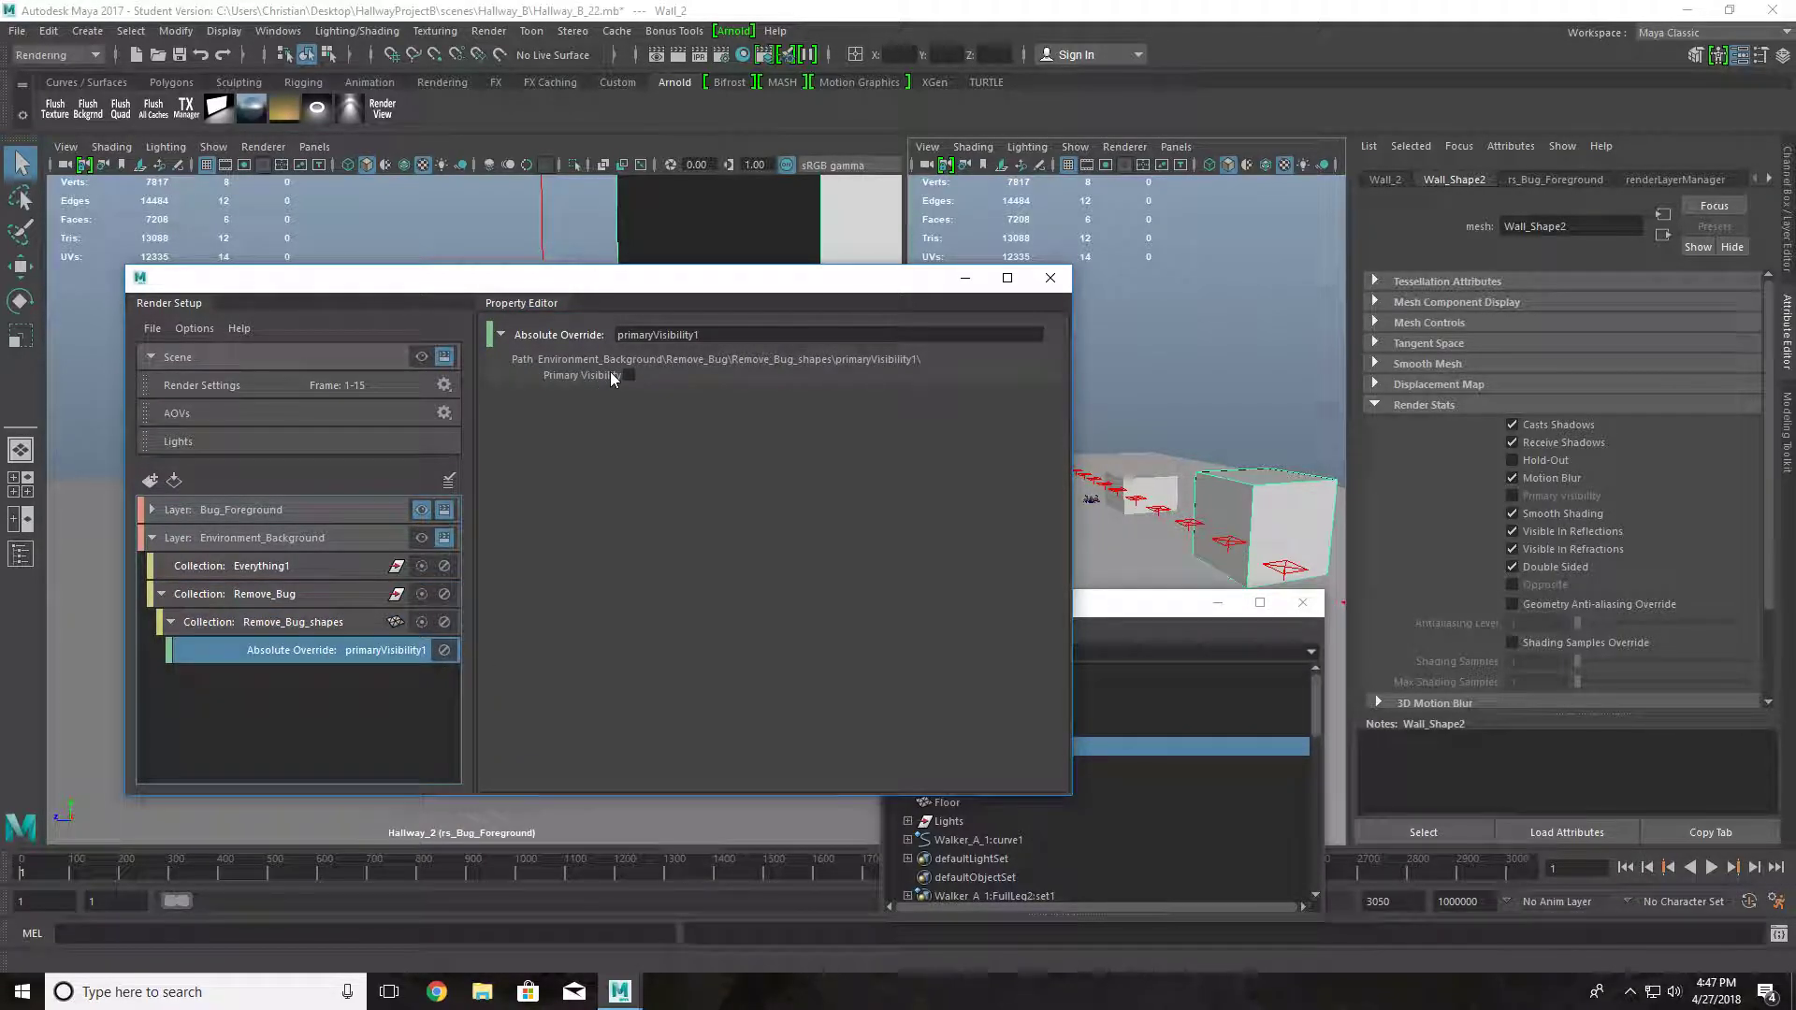
click(385, 109)
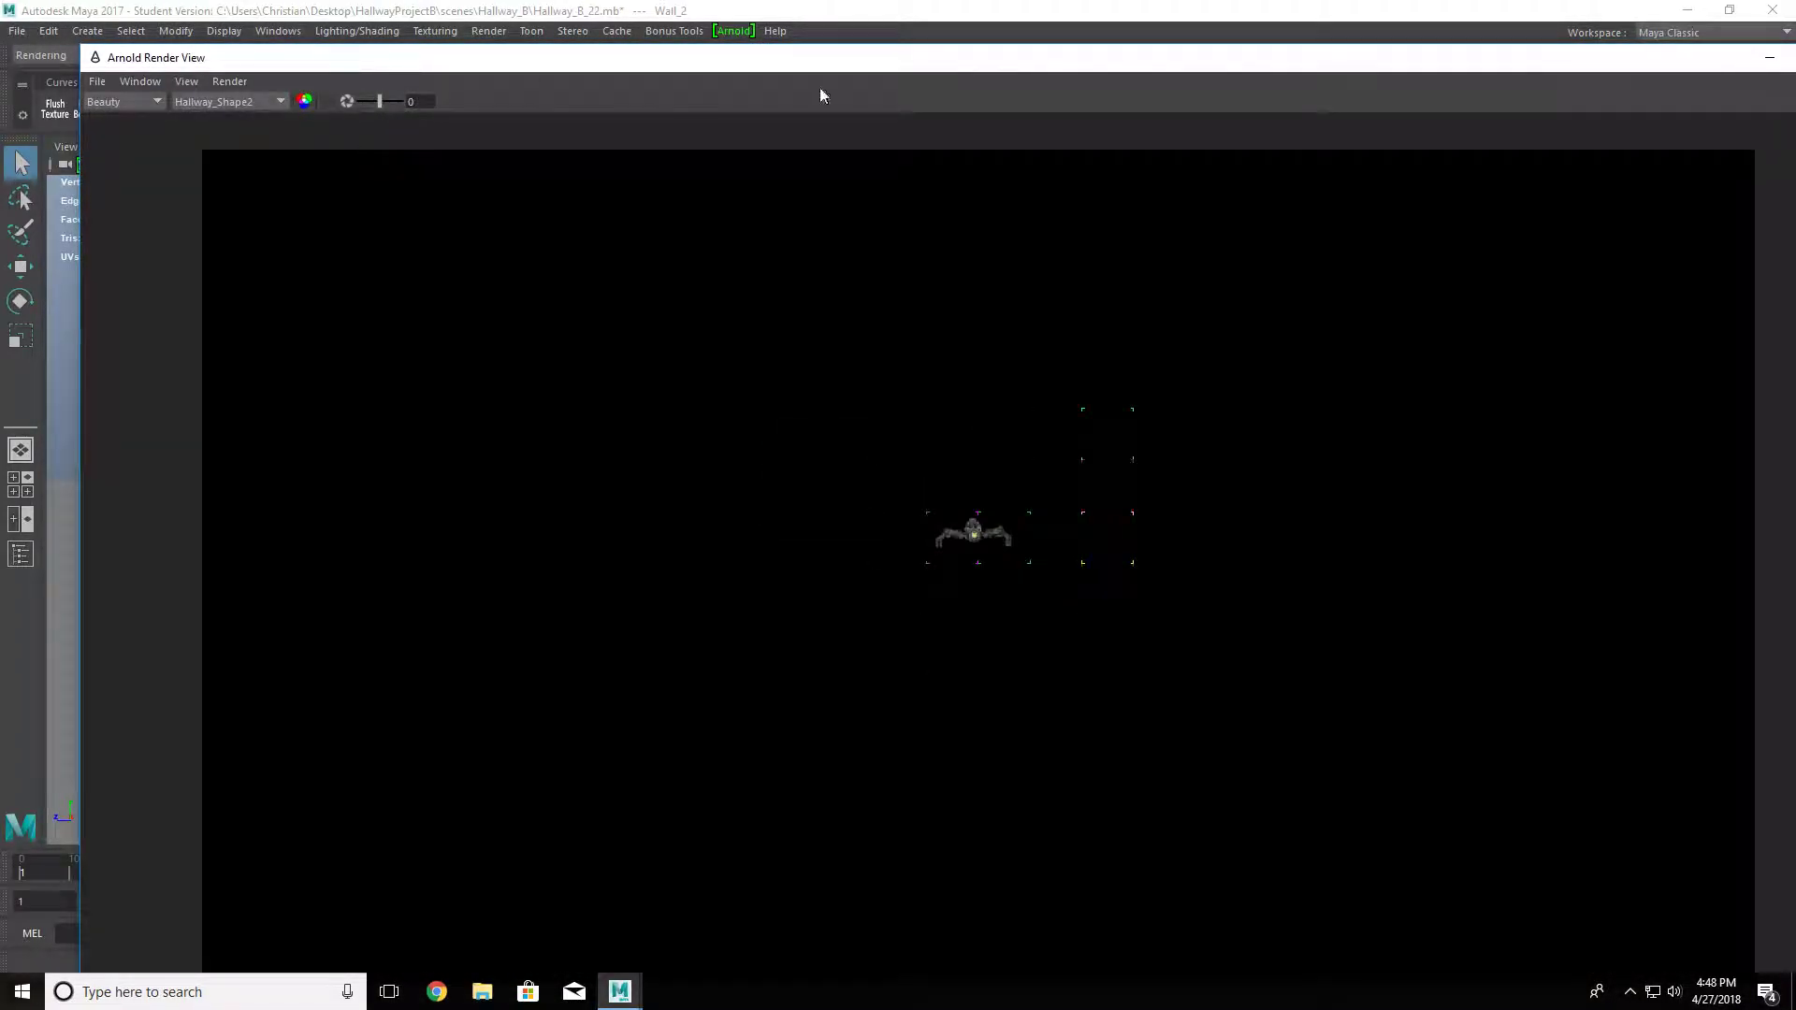
click(1743, 59)
click(1553, 65)
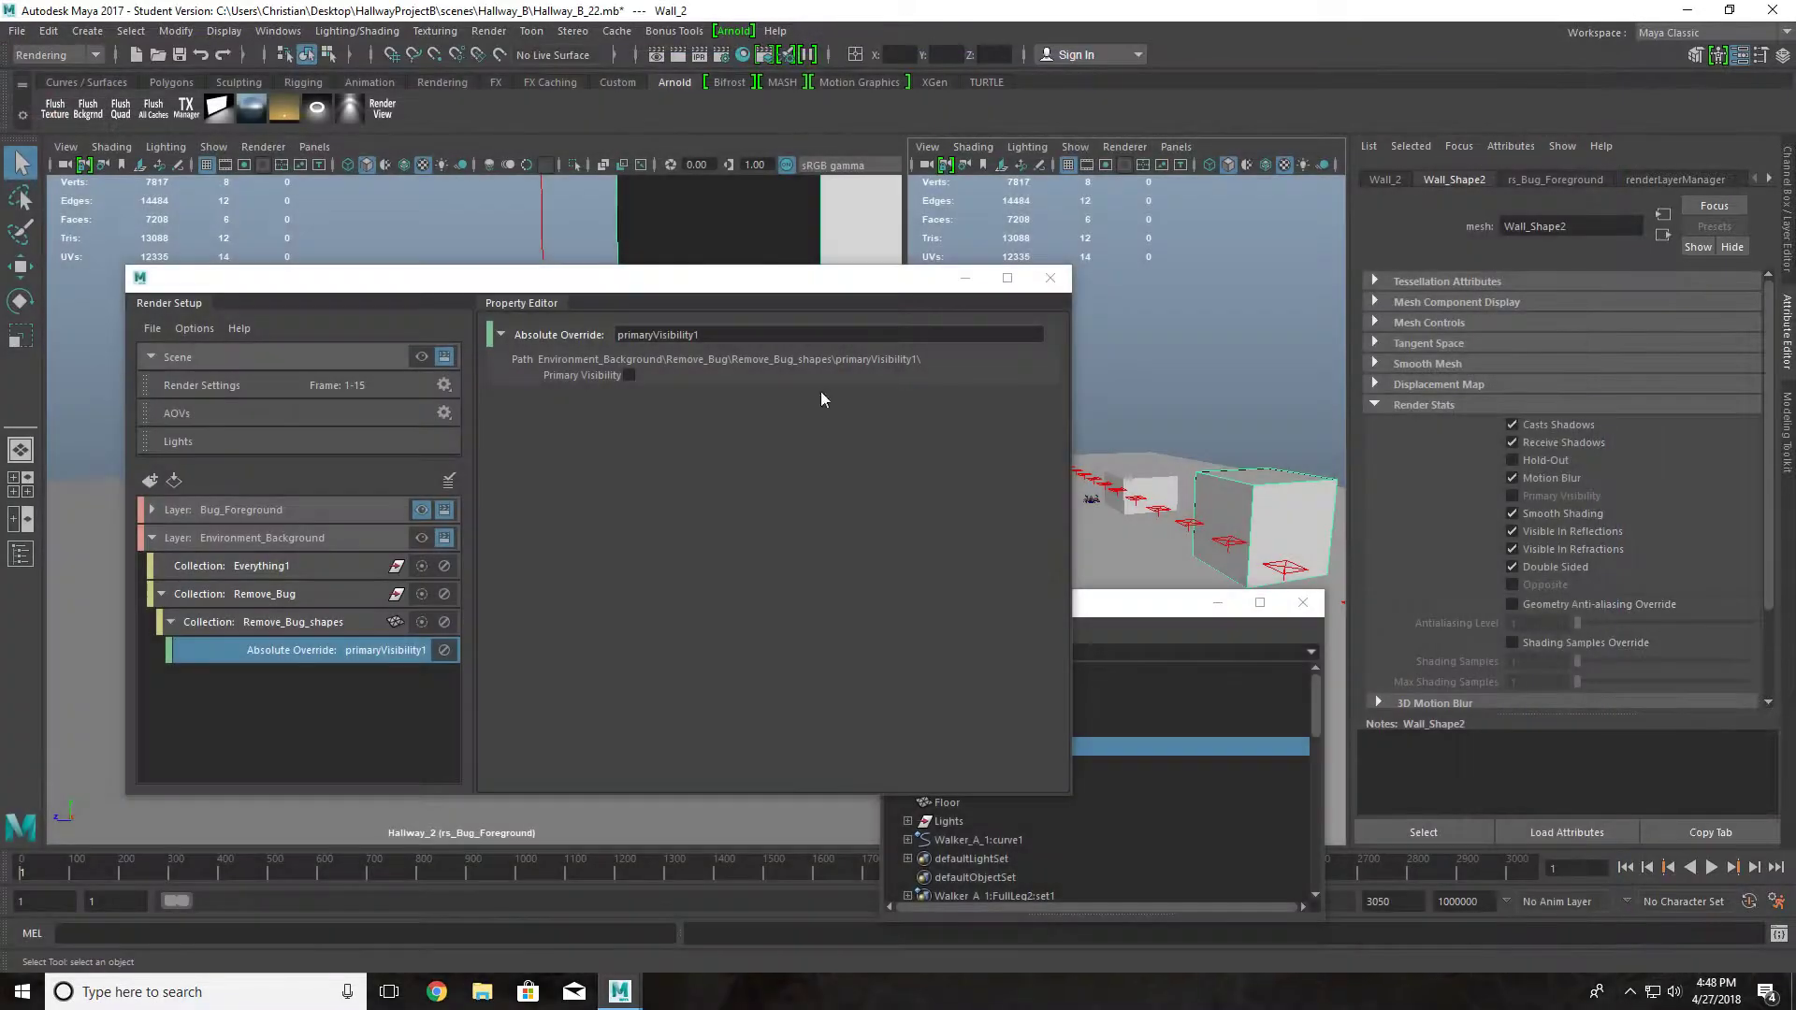
- Make Environment_Background the visible render layer and render it in the Arnold Render View, narrowing the render window
click(423, 538)
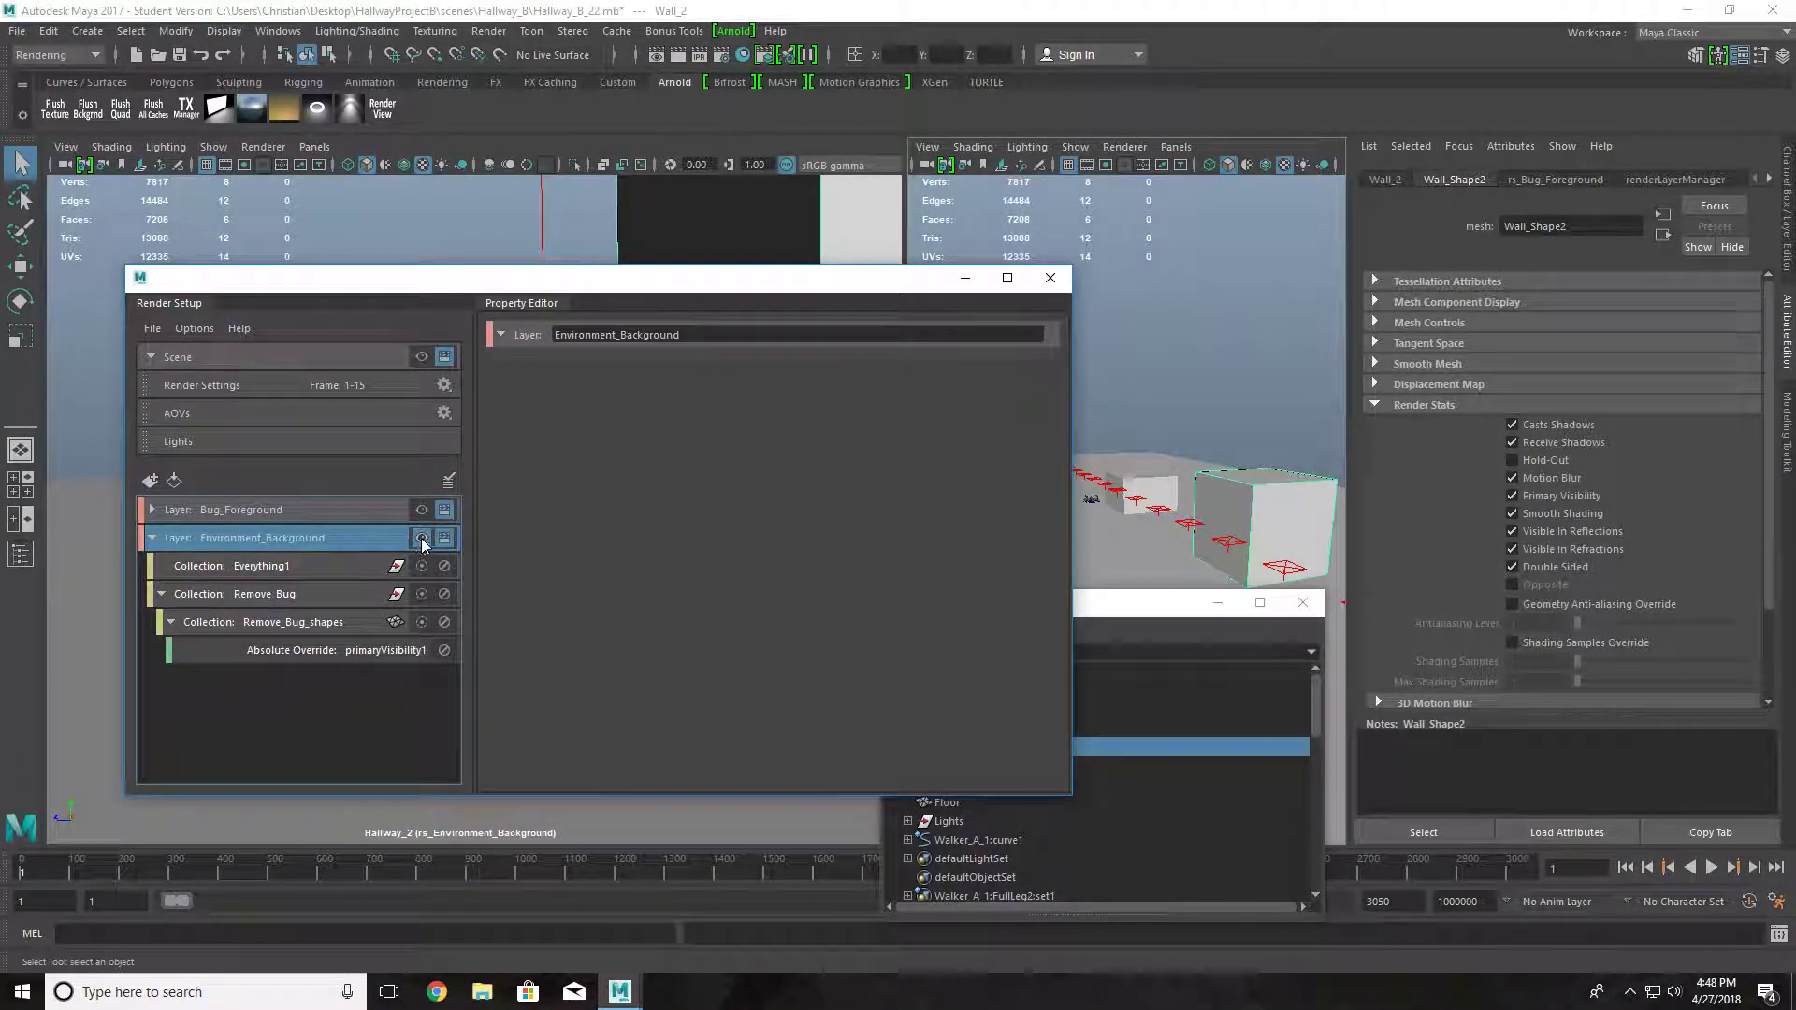
click(382, 110)
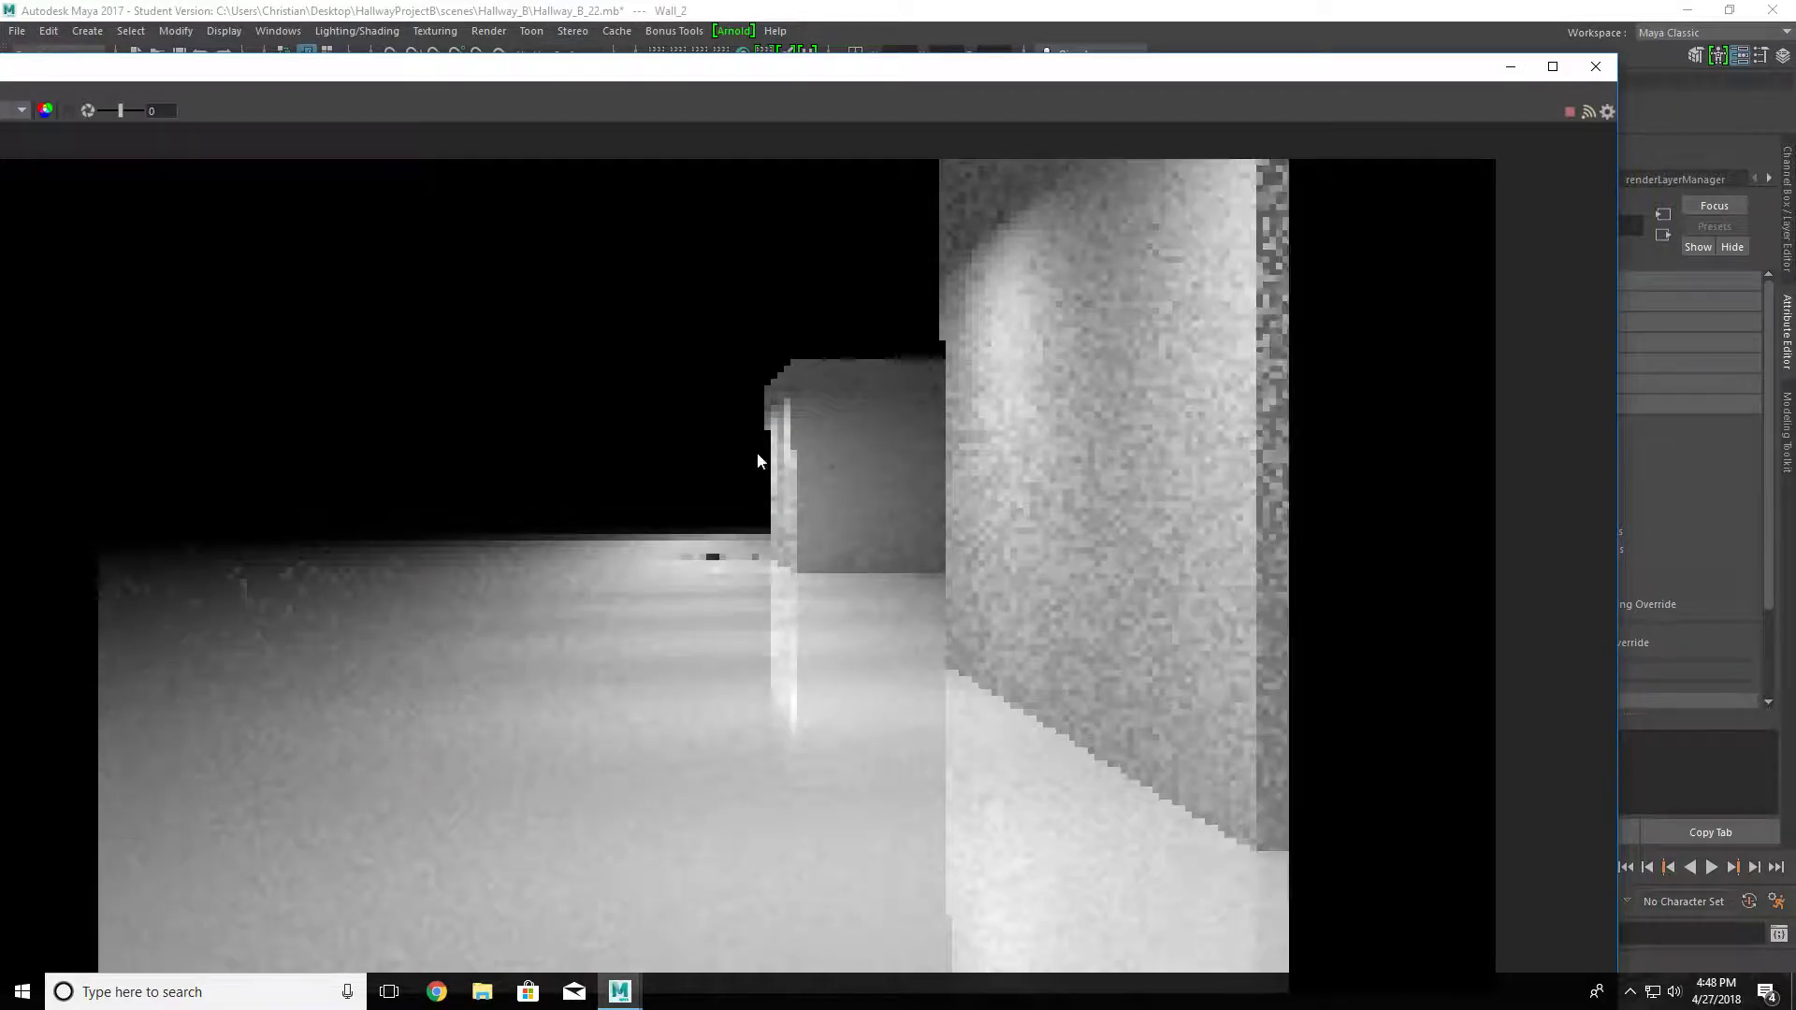
drag(573, 70, 672, 33)
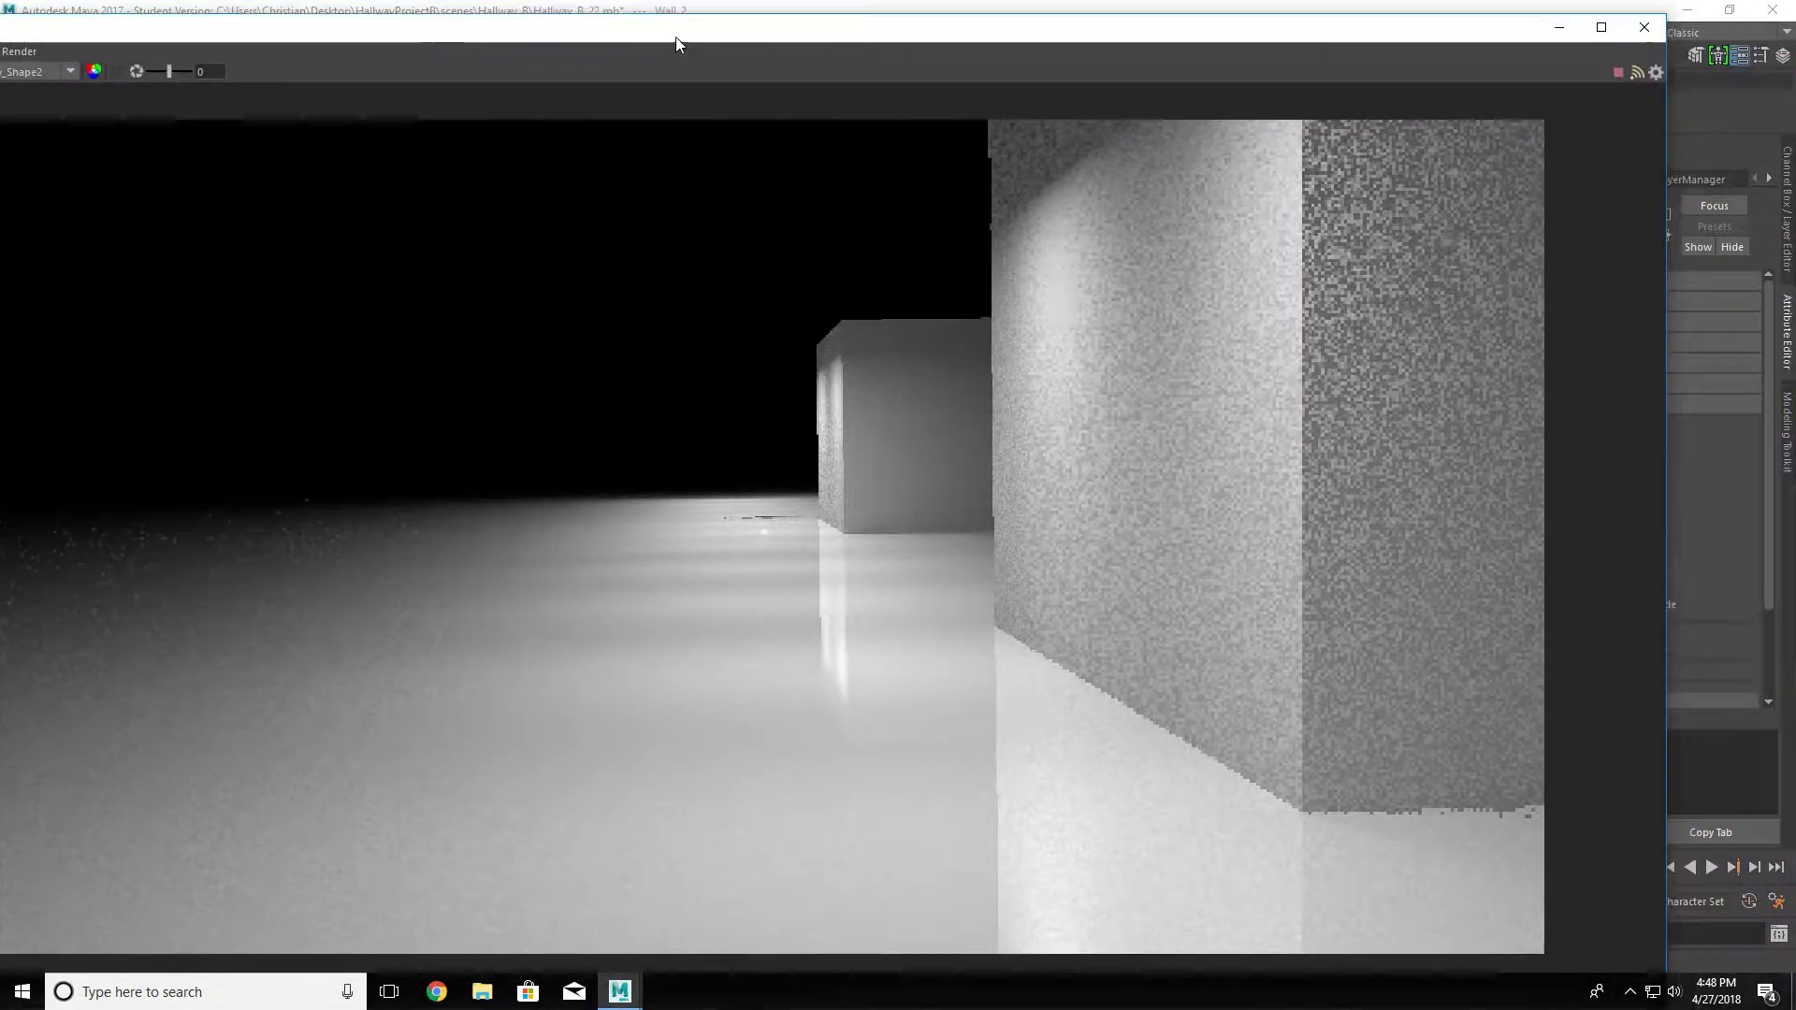
drag(820, 42, 795, 30)
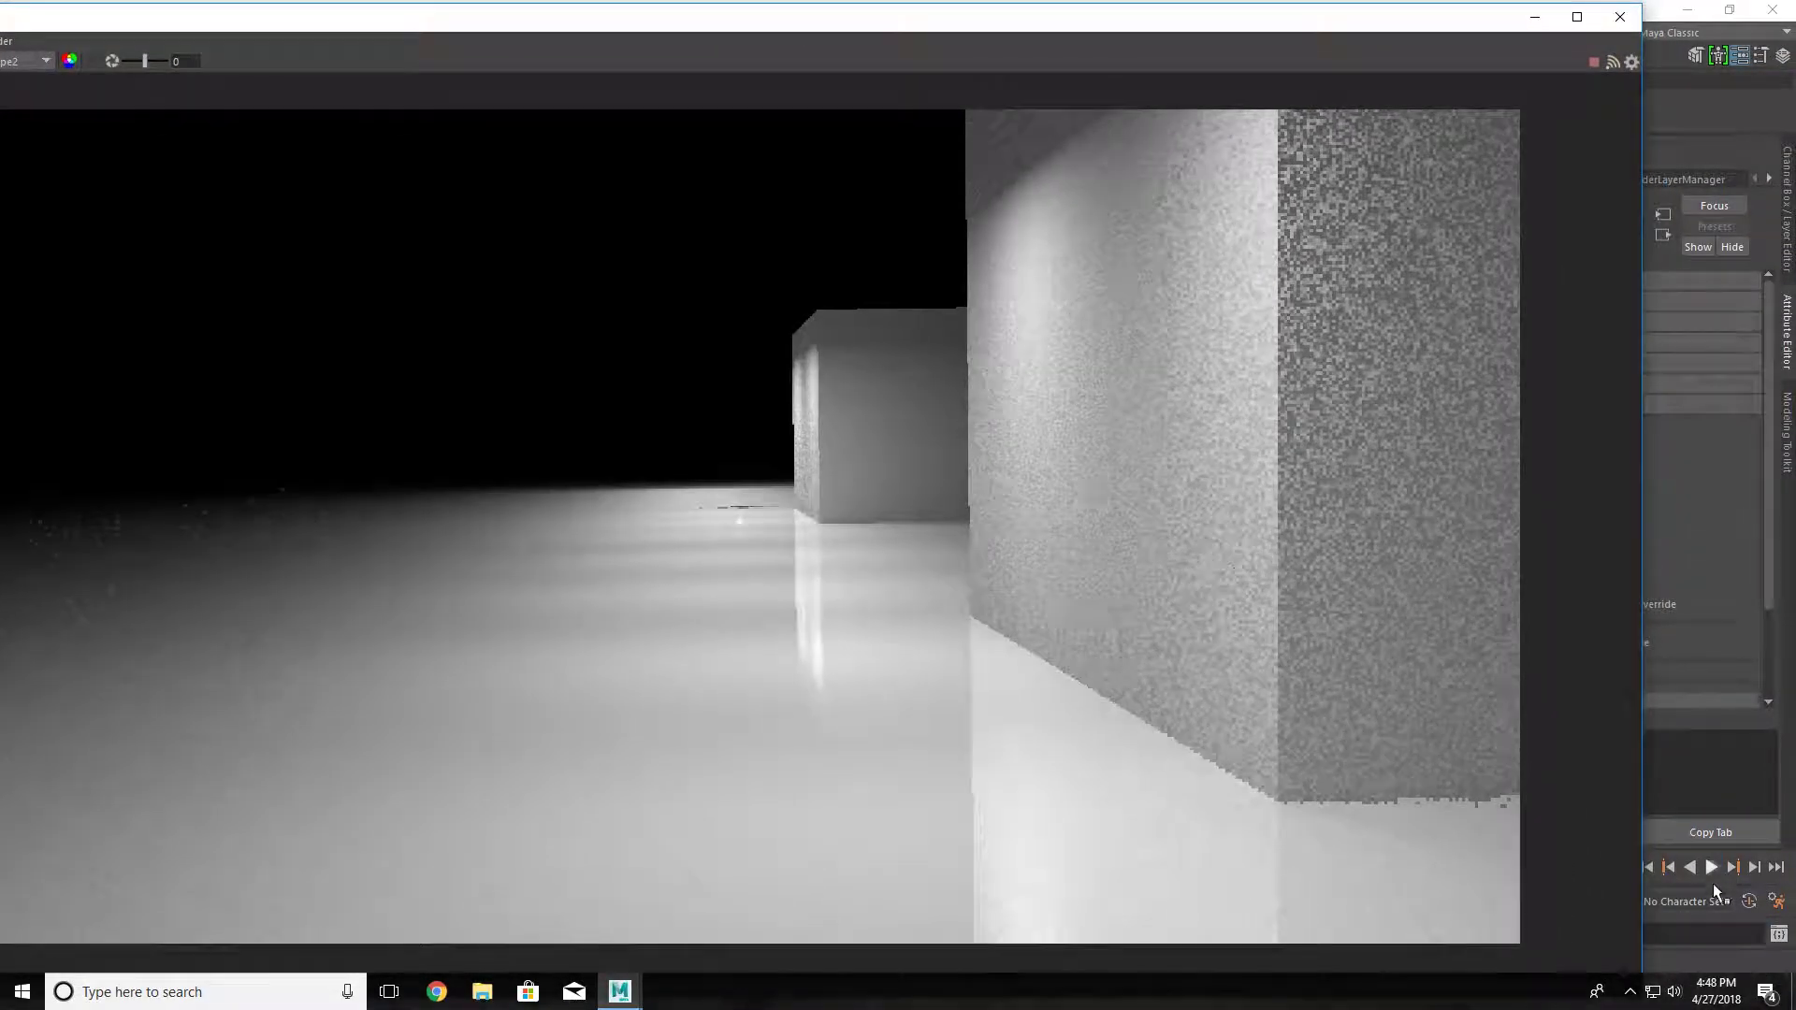
drag(1643, 897, 1362, 897)
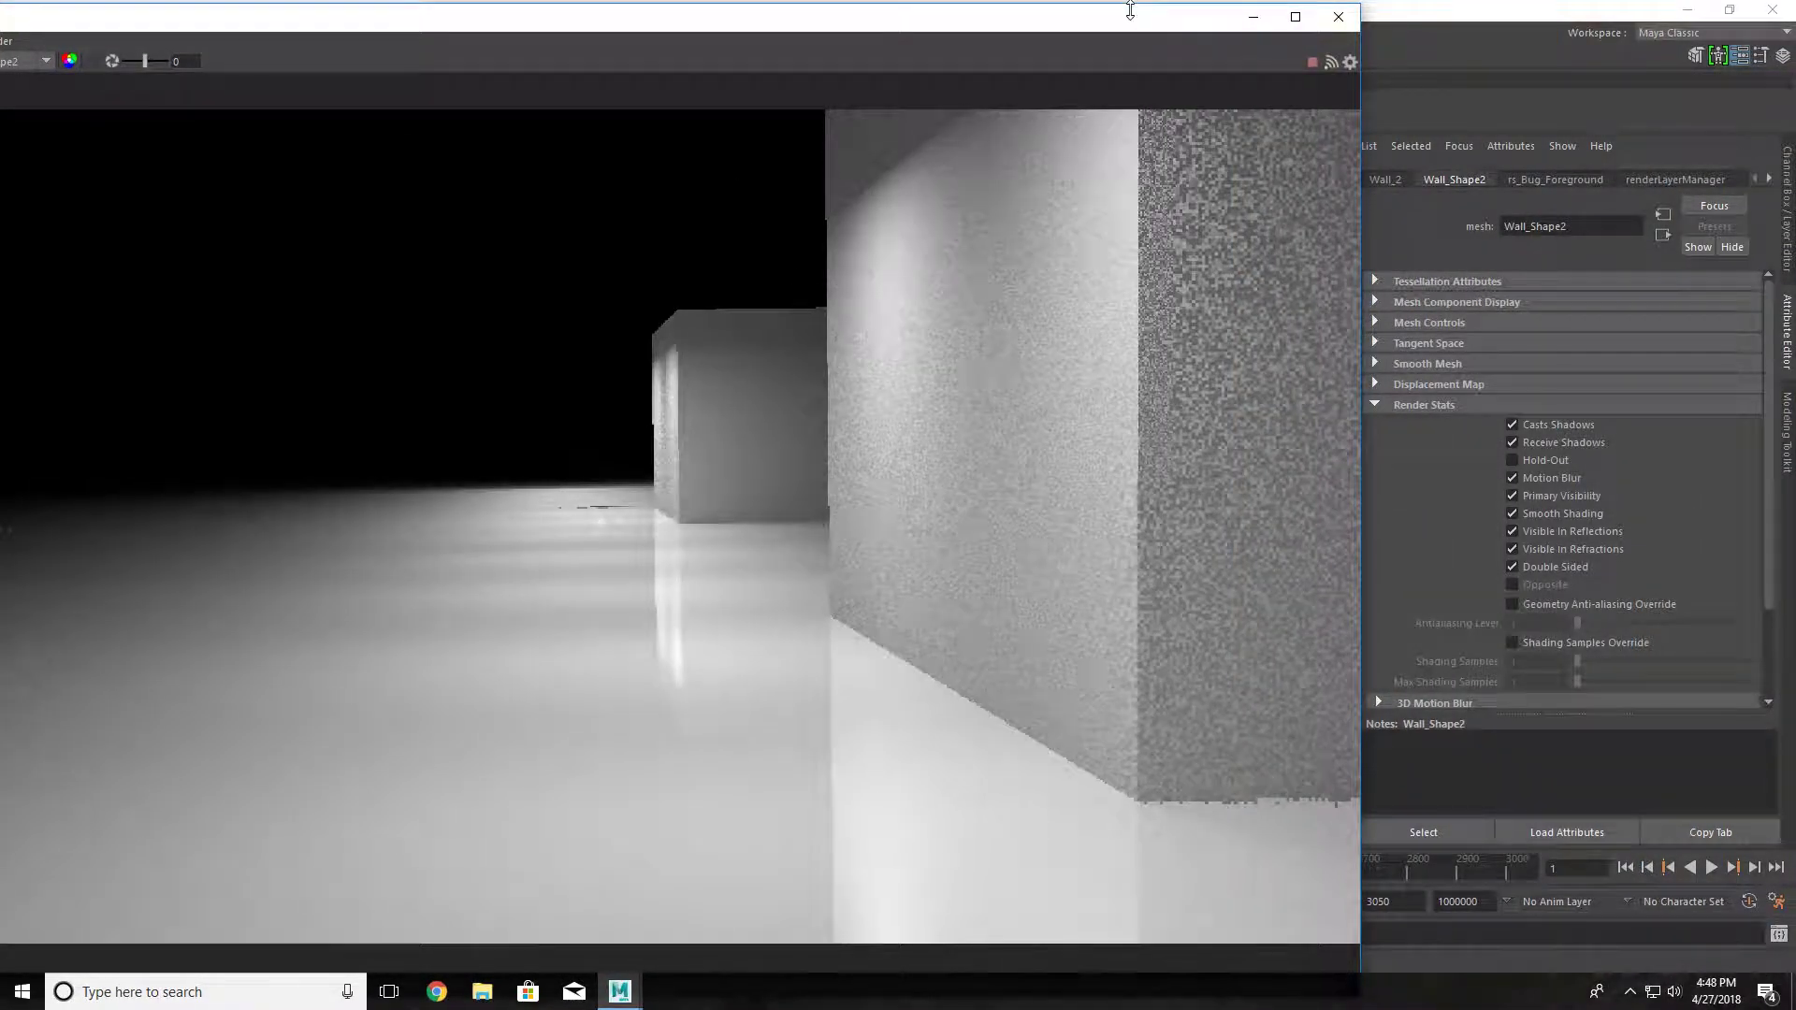
- Inspect the Environment_Background render at frame 1 in a smaller render window, and close the Arnold Render View
drag(1127, 4, 1124, 235)
drag(852, 233, 968, 82)
mouse_move(119, 863)
mouse_down()
mouse_move(392, 884)
mouse_move(1223, 868)
mouse_move(3, 896)
mouse_up()
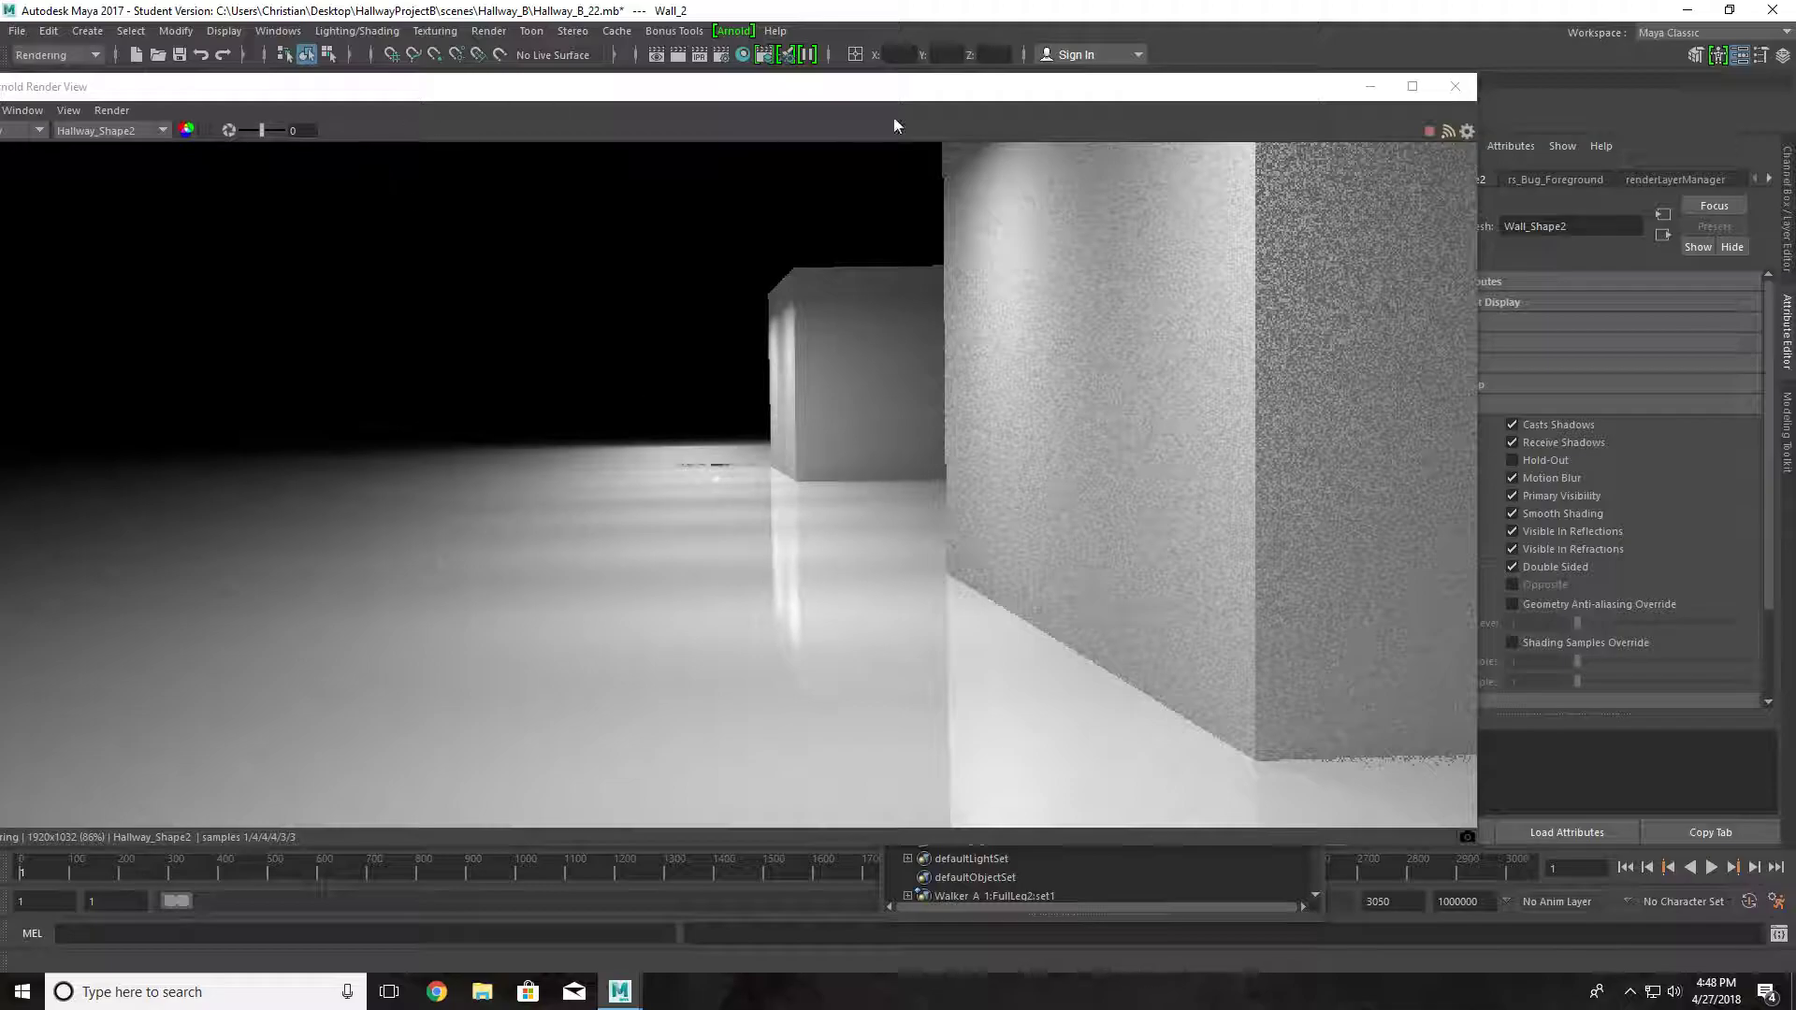
click(1454, 86)
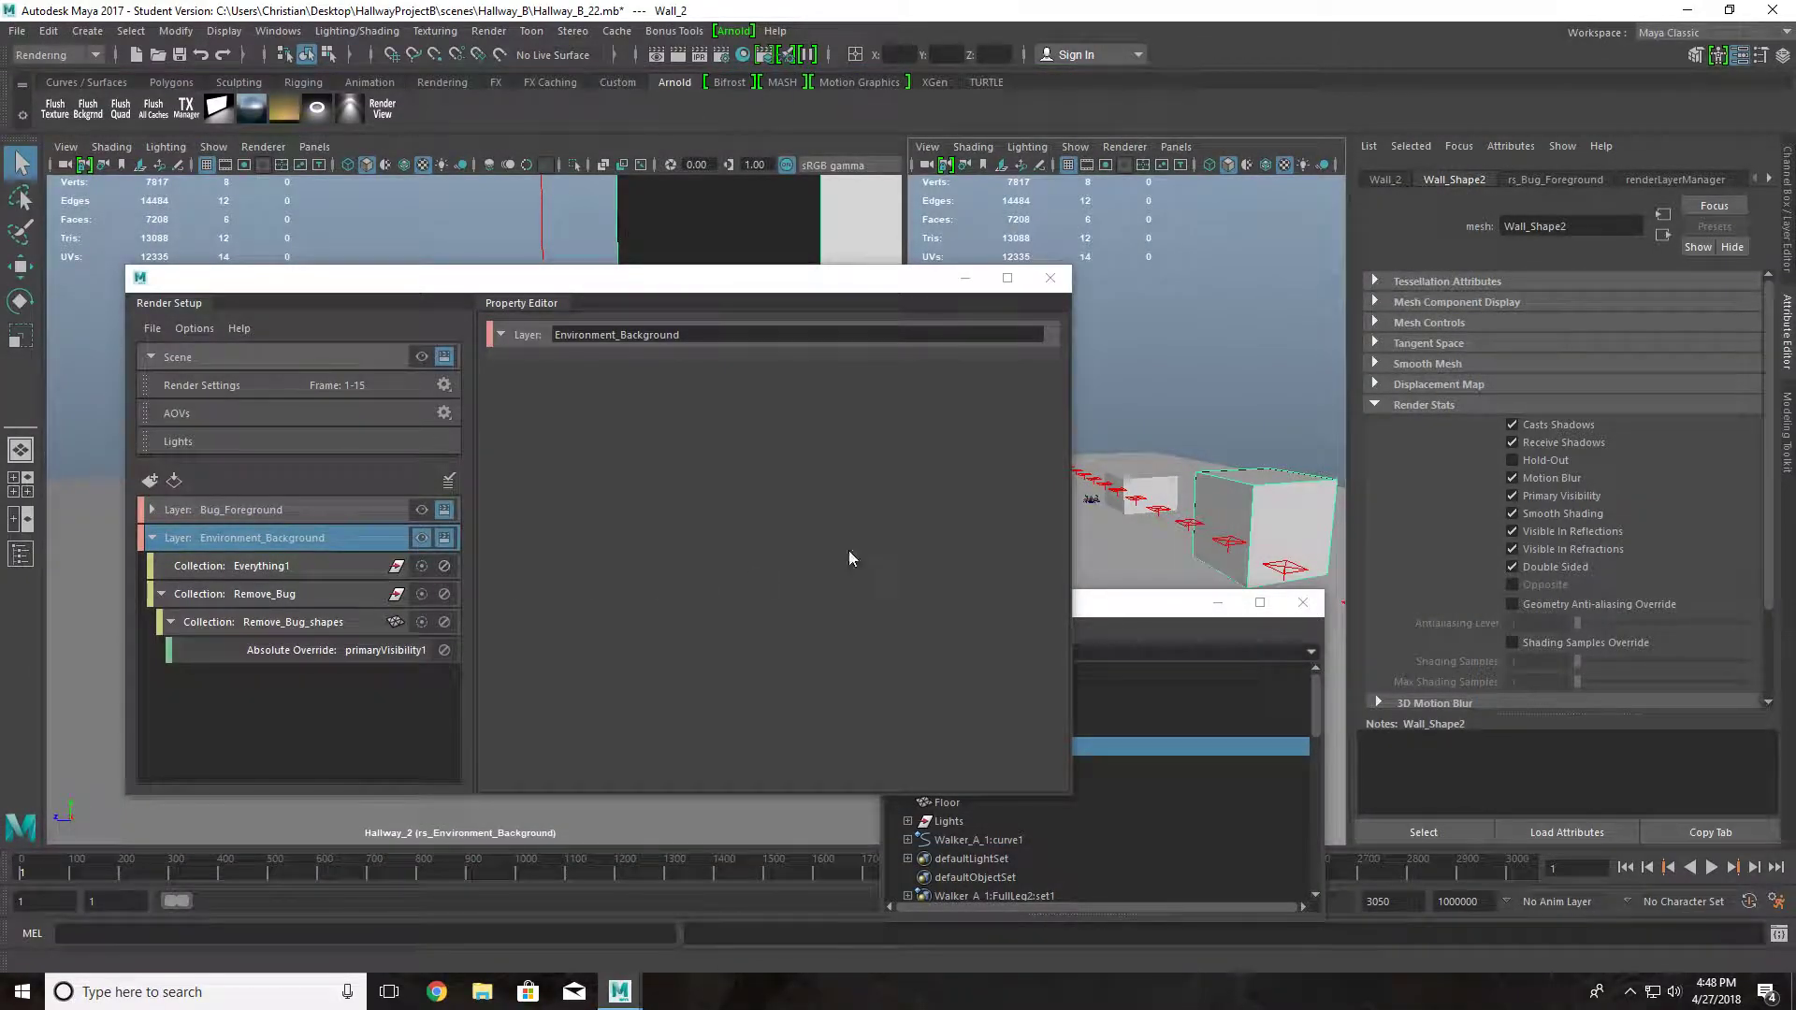
- Turn off Casts Shadows on Wall_1 and Wall_2, and Visible In Reflections and Visible In Refractions on Wall_2
drag(794, 278, 650, 255)
click(1137, 475)
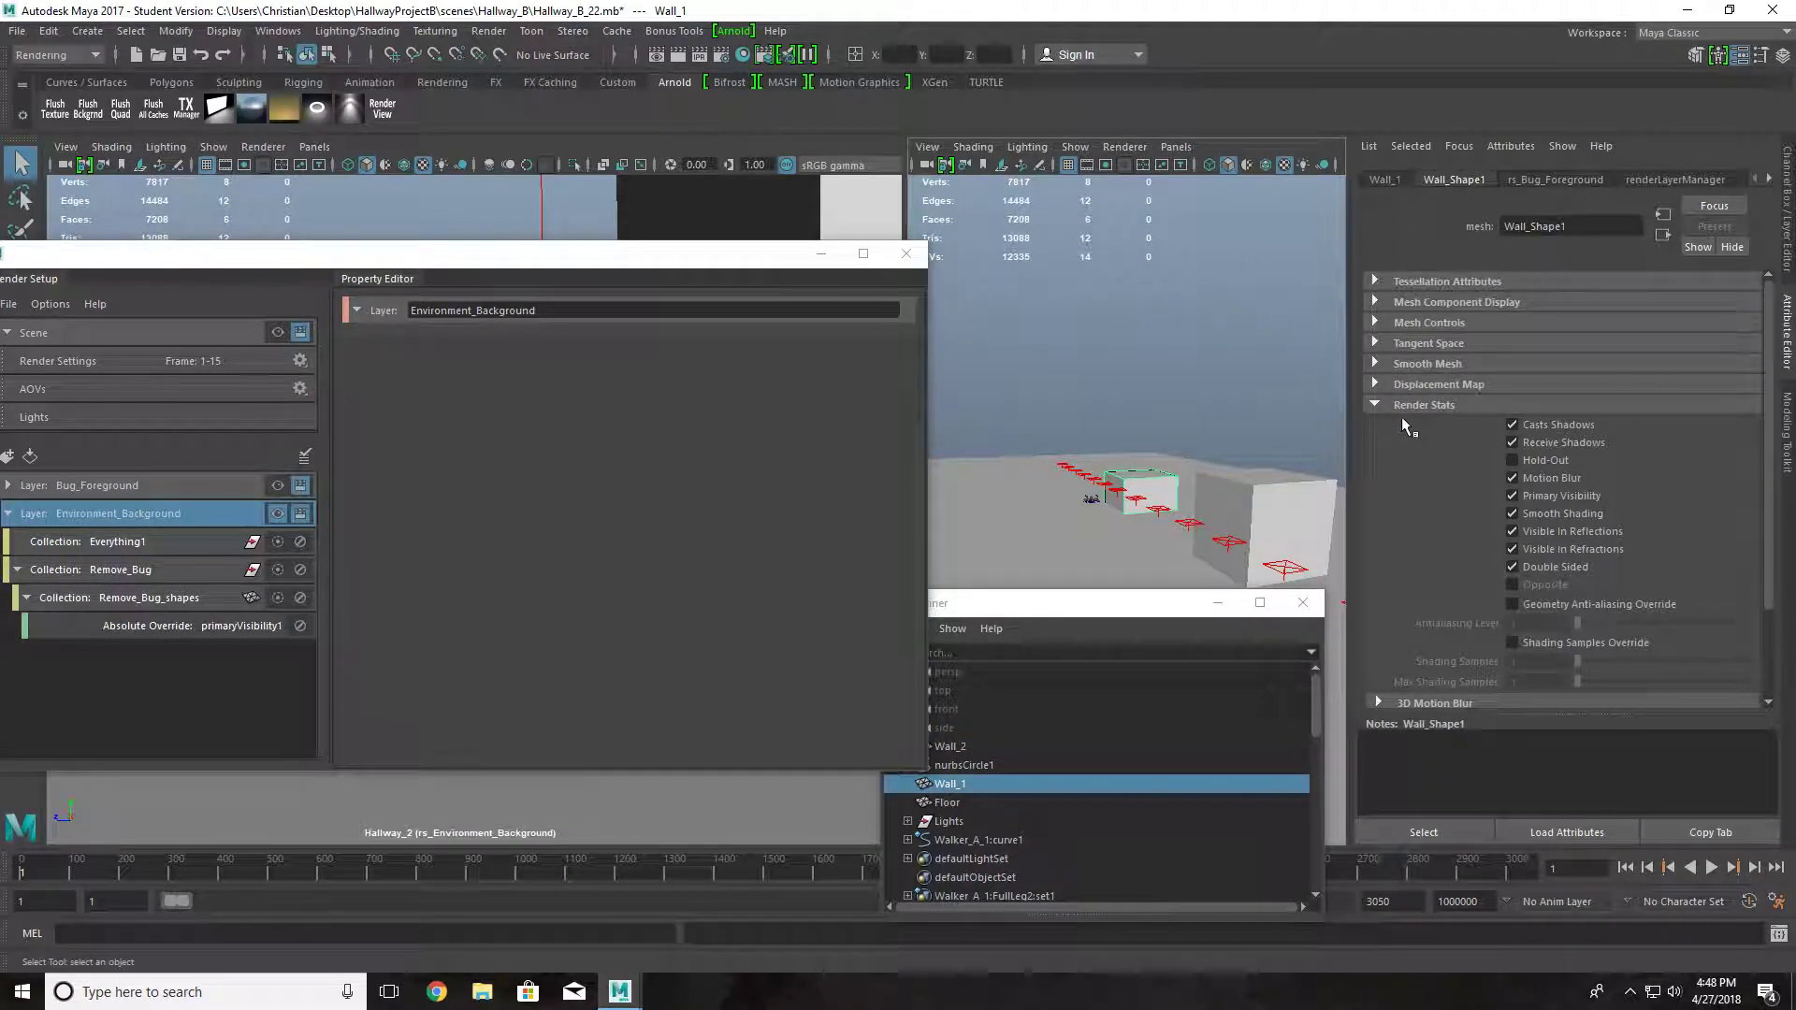
click(1511, 425)
click(1306, 522)
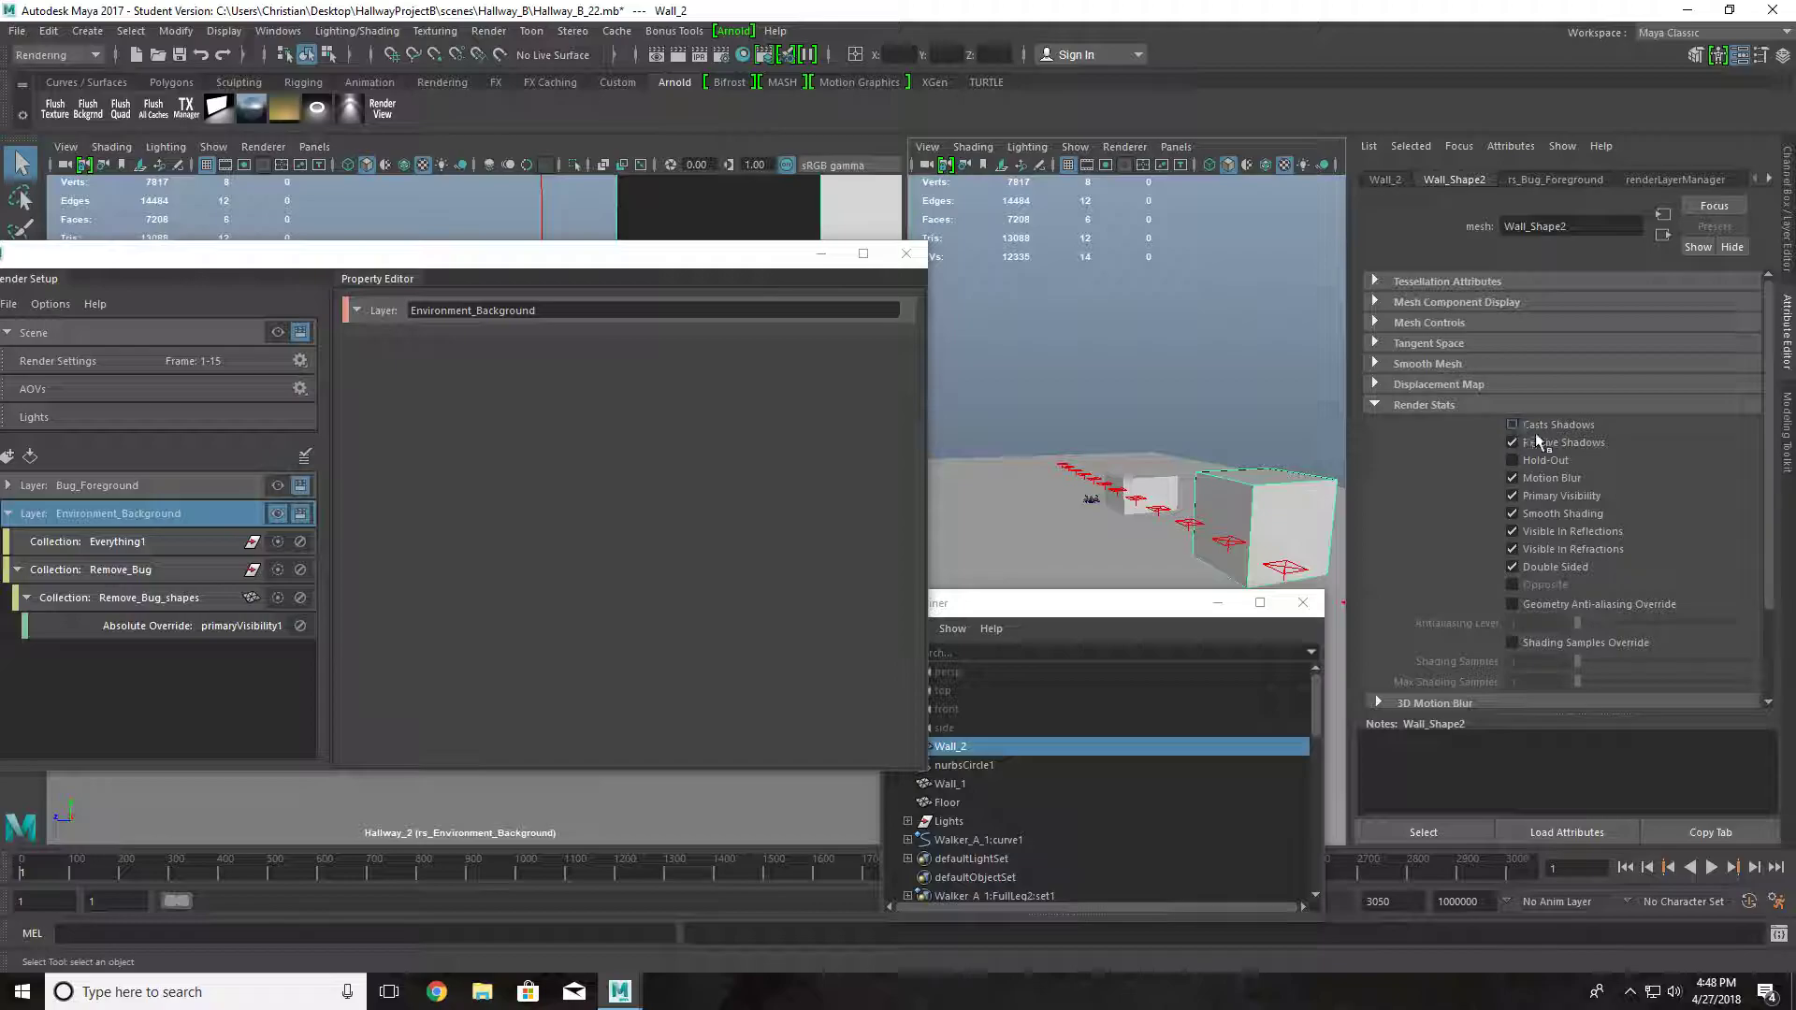
click(1512, 531)
click(1512, 549)
- Render Environment_Background again in the Arnold Render View, check it at frame 1814, and close the render window
click(391, 106)
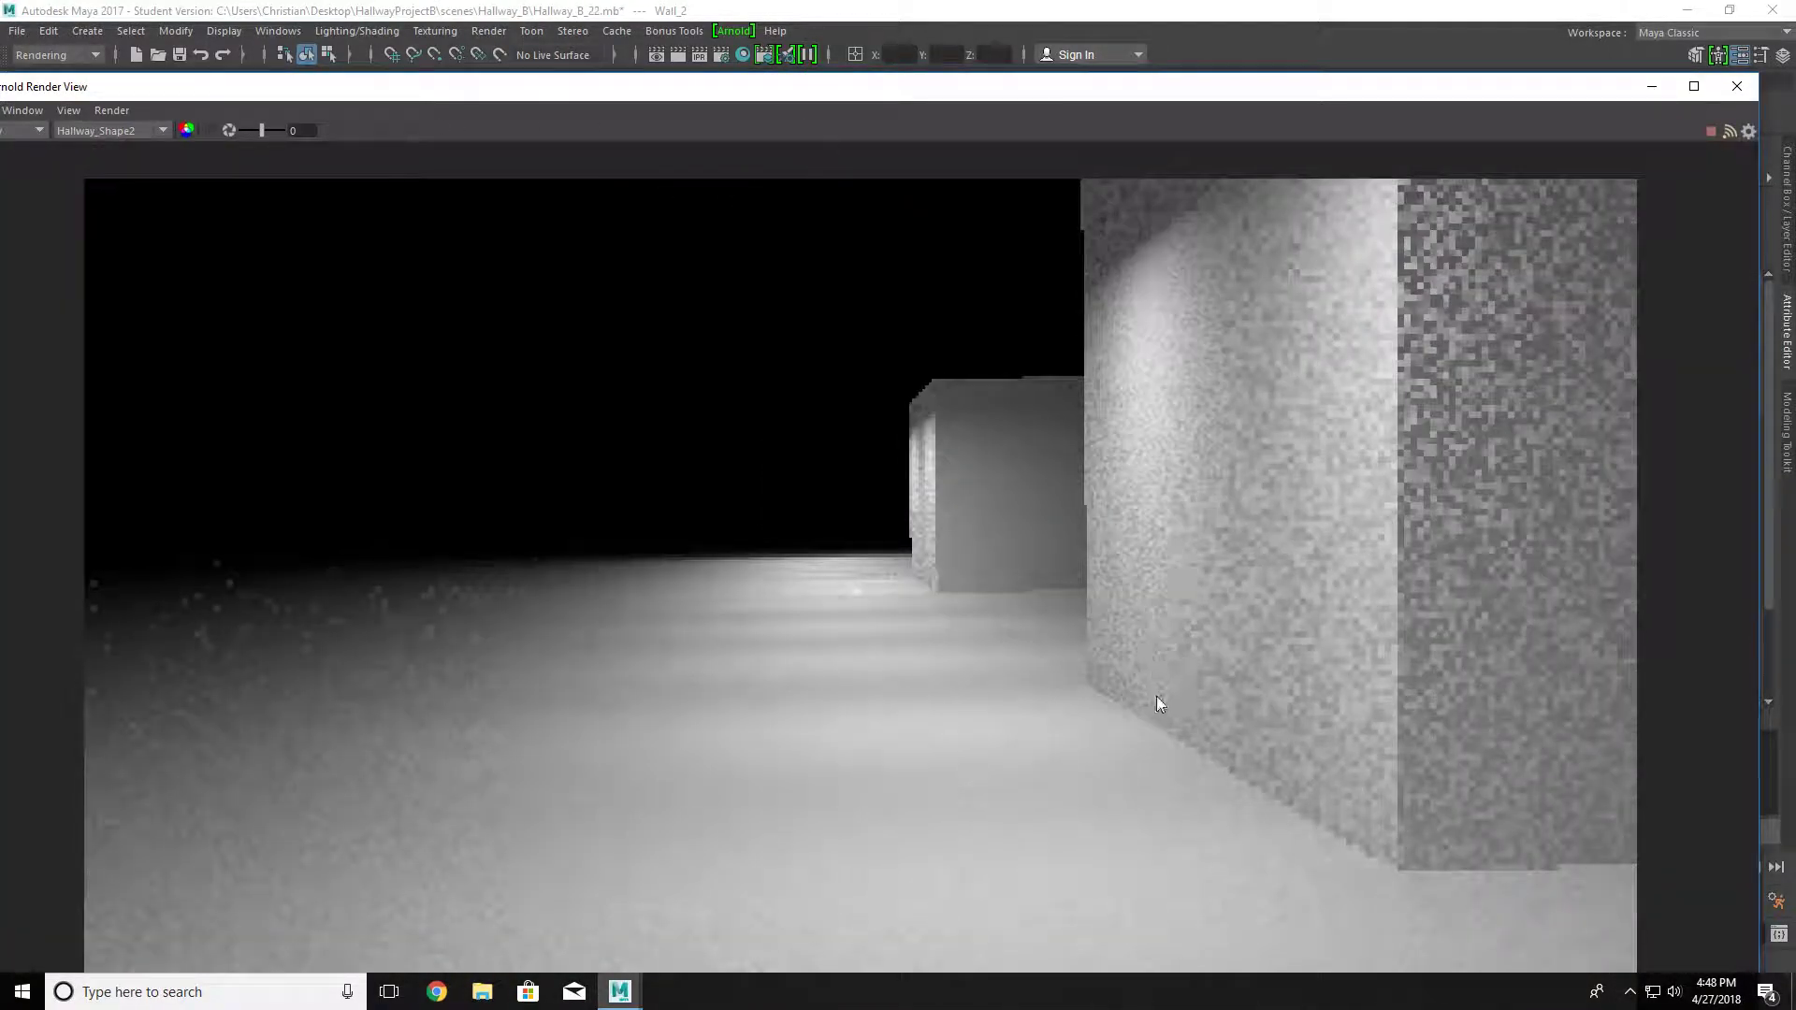
drag(850, 76, 842, 13)
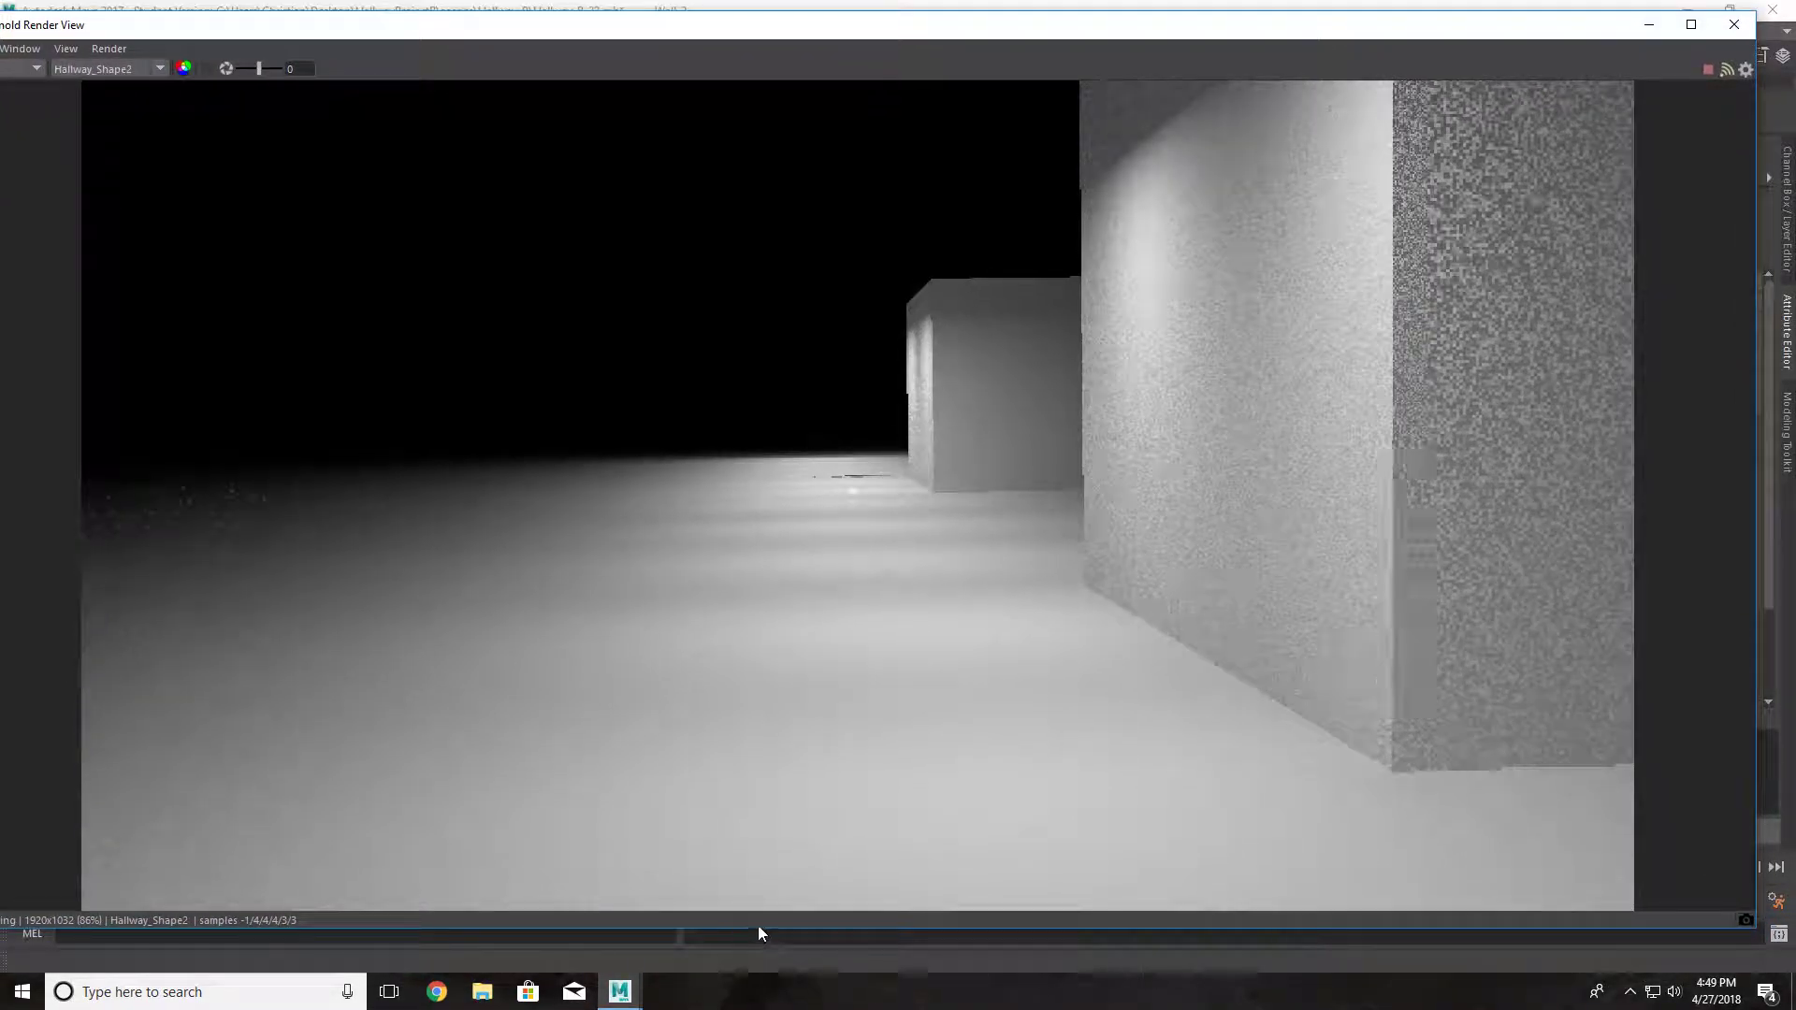
drag(758, 926, 753, 844)
mouse_move(220, 865)
mouse_down()
mouse_move(754, 866)
mouse_move(1268, 816)
mouse_move(811, 867)
mouse_move(922, 865)
mouse_up()
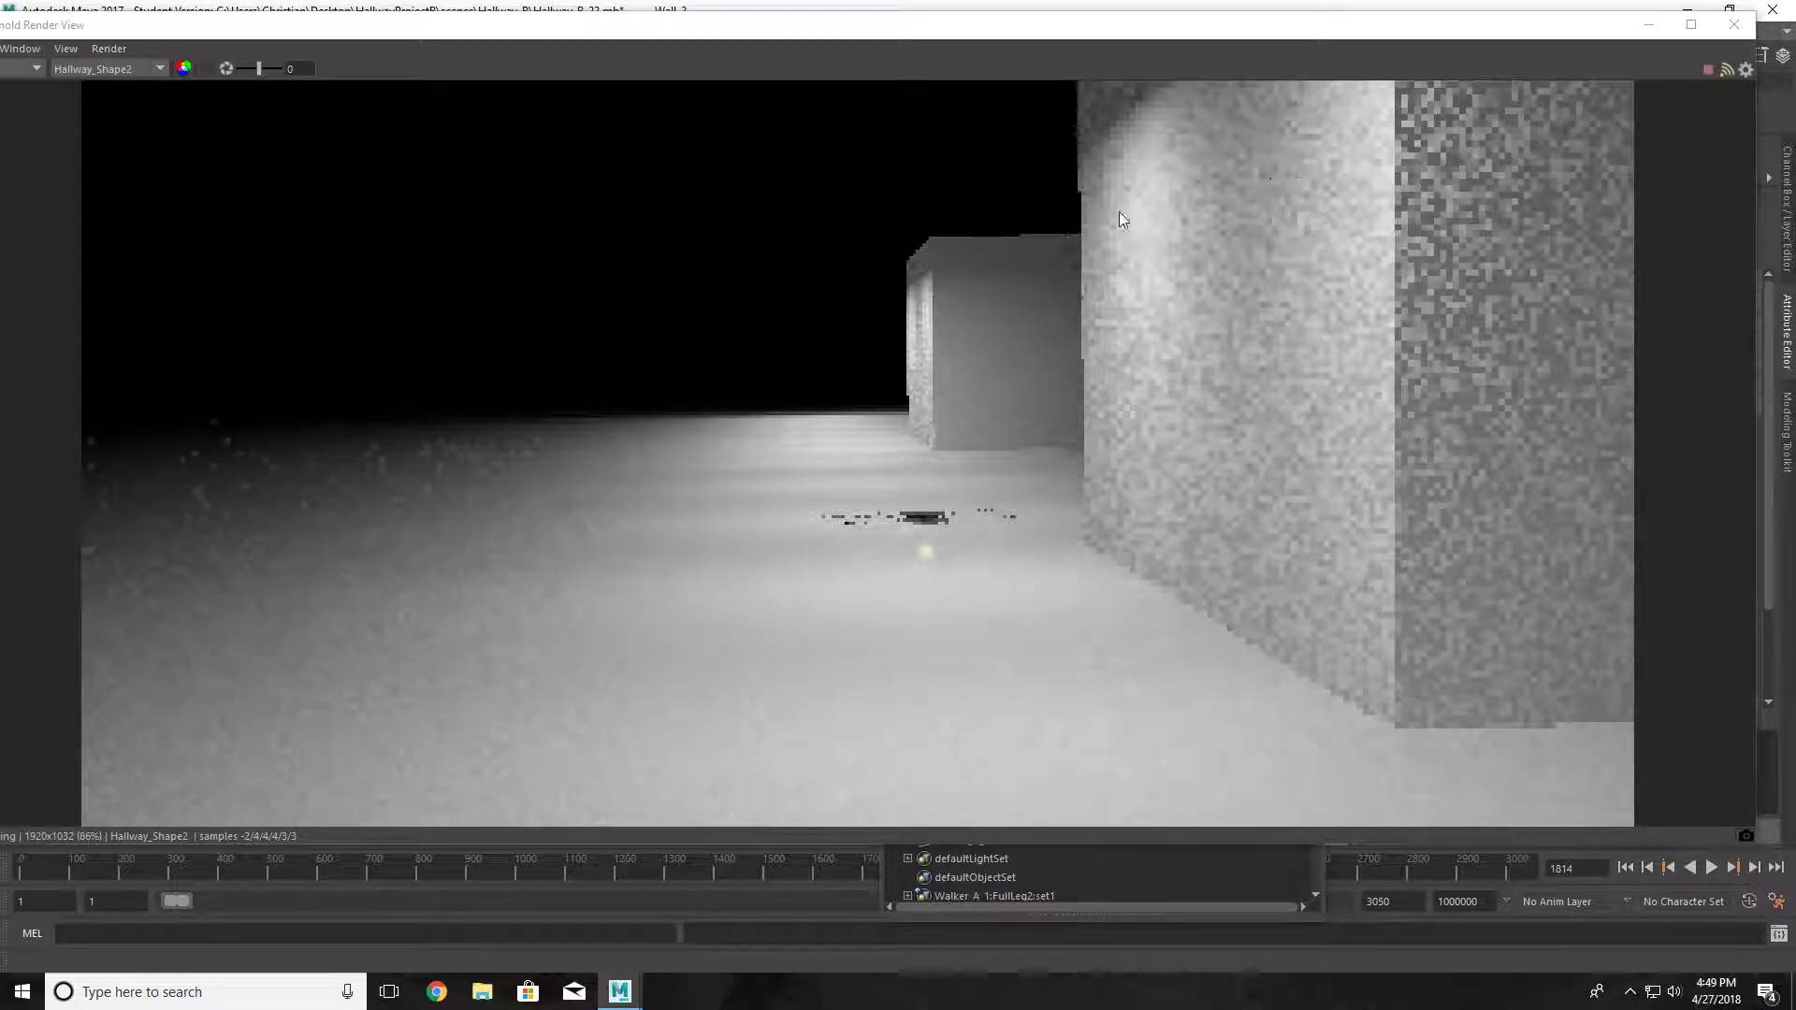
click(1734, 24)
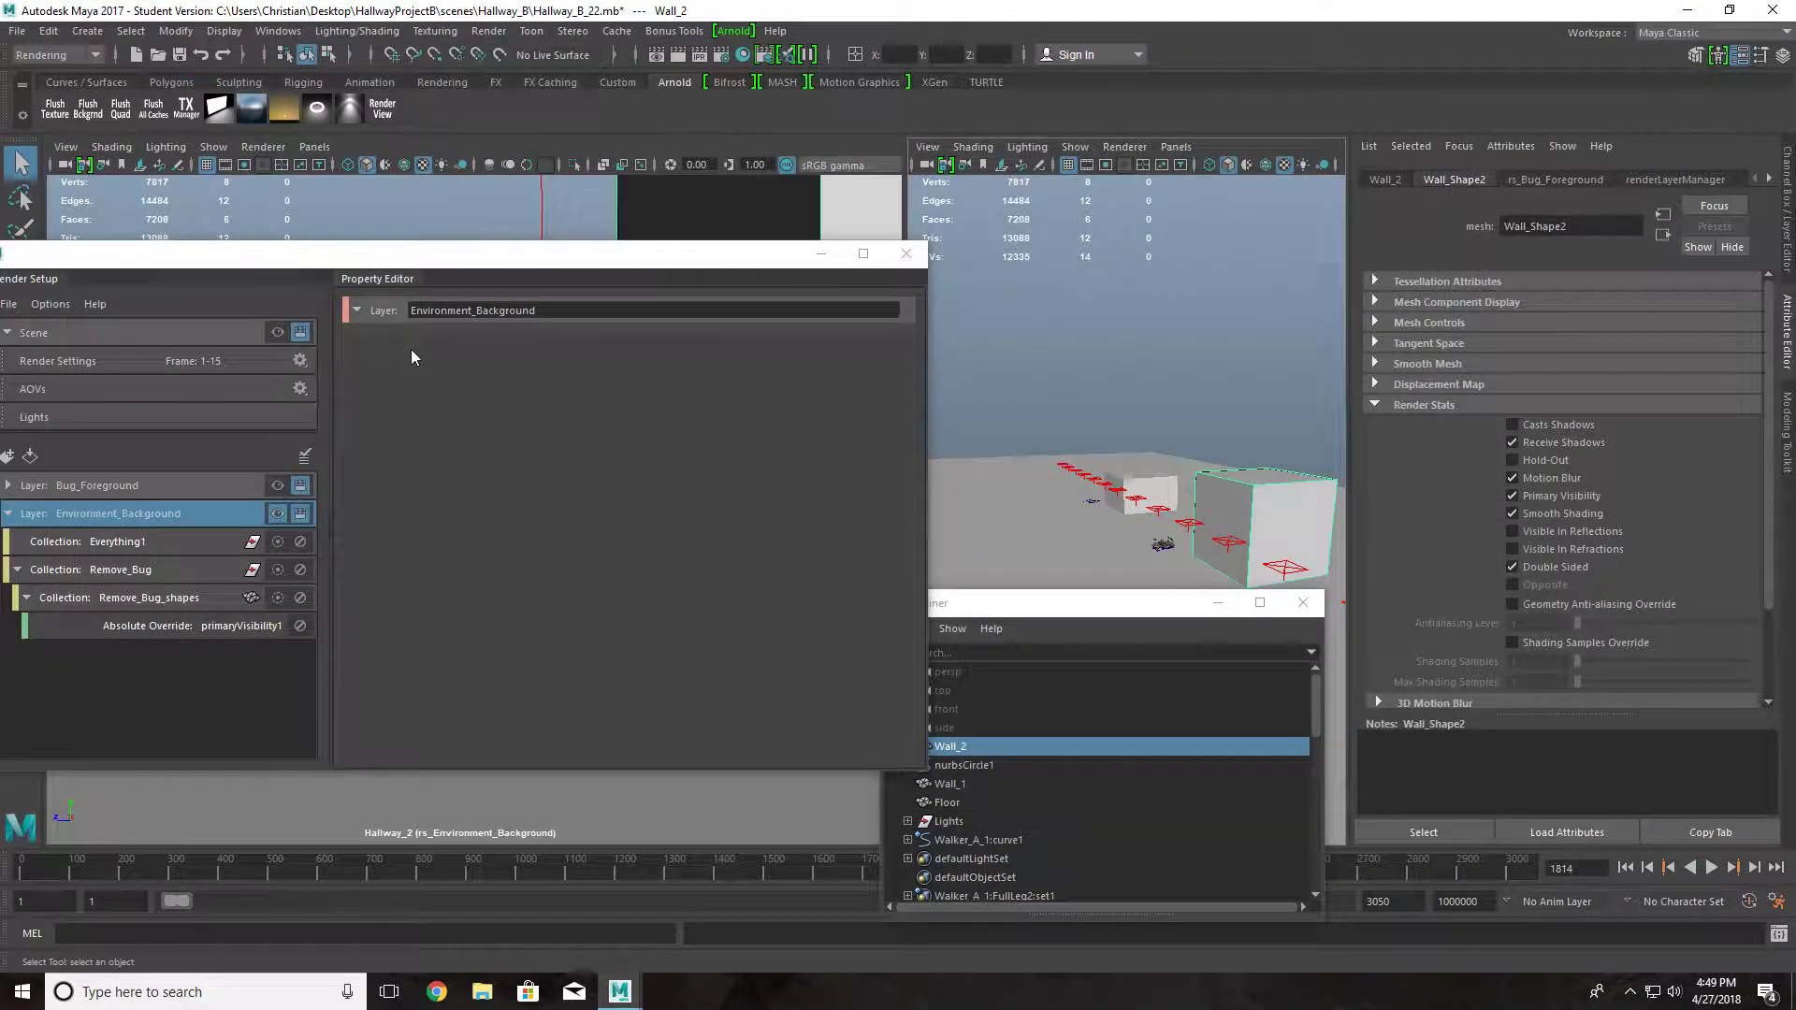
- Collapse the Environment_Background layer and create a third render layer named Bug_Shadows
drag(378, 262, 580, 200)
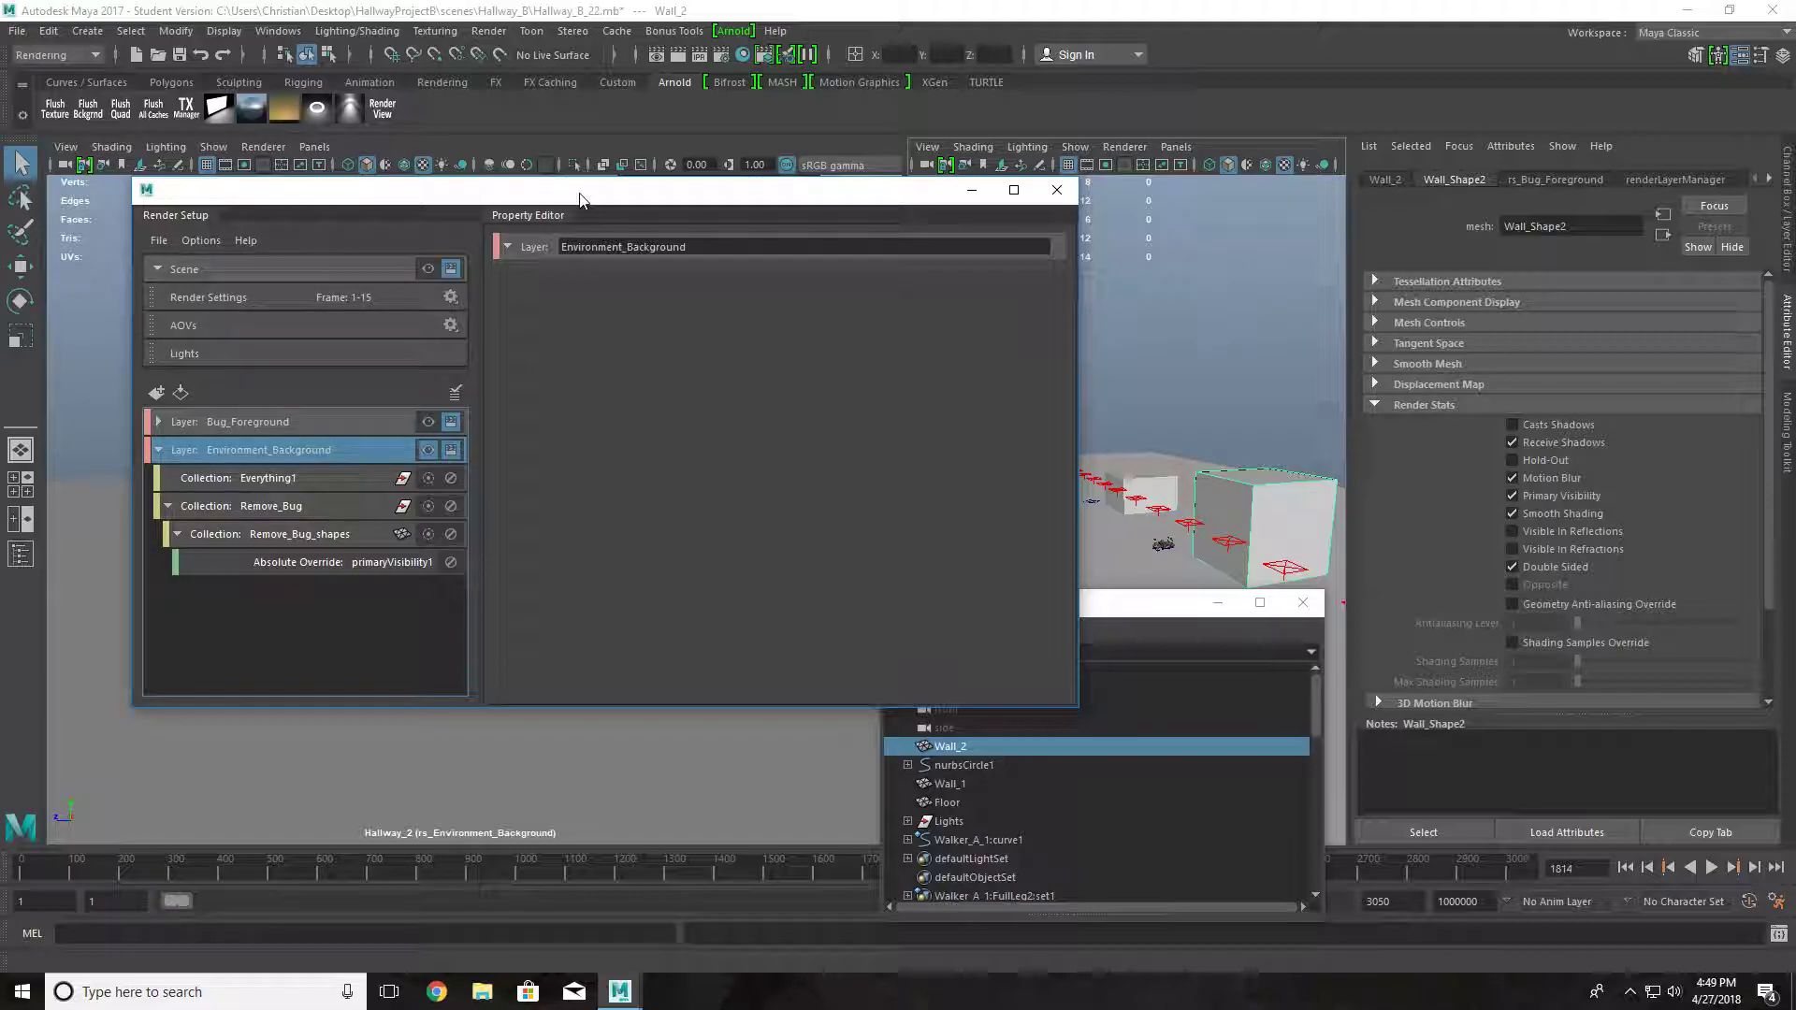
click(158, 451)
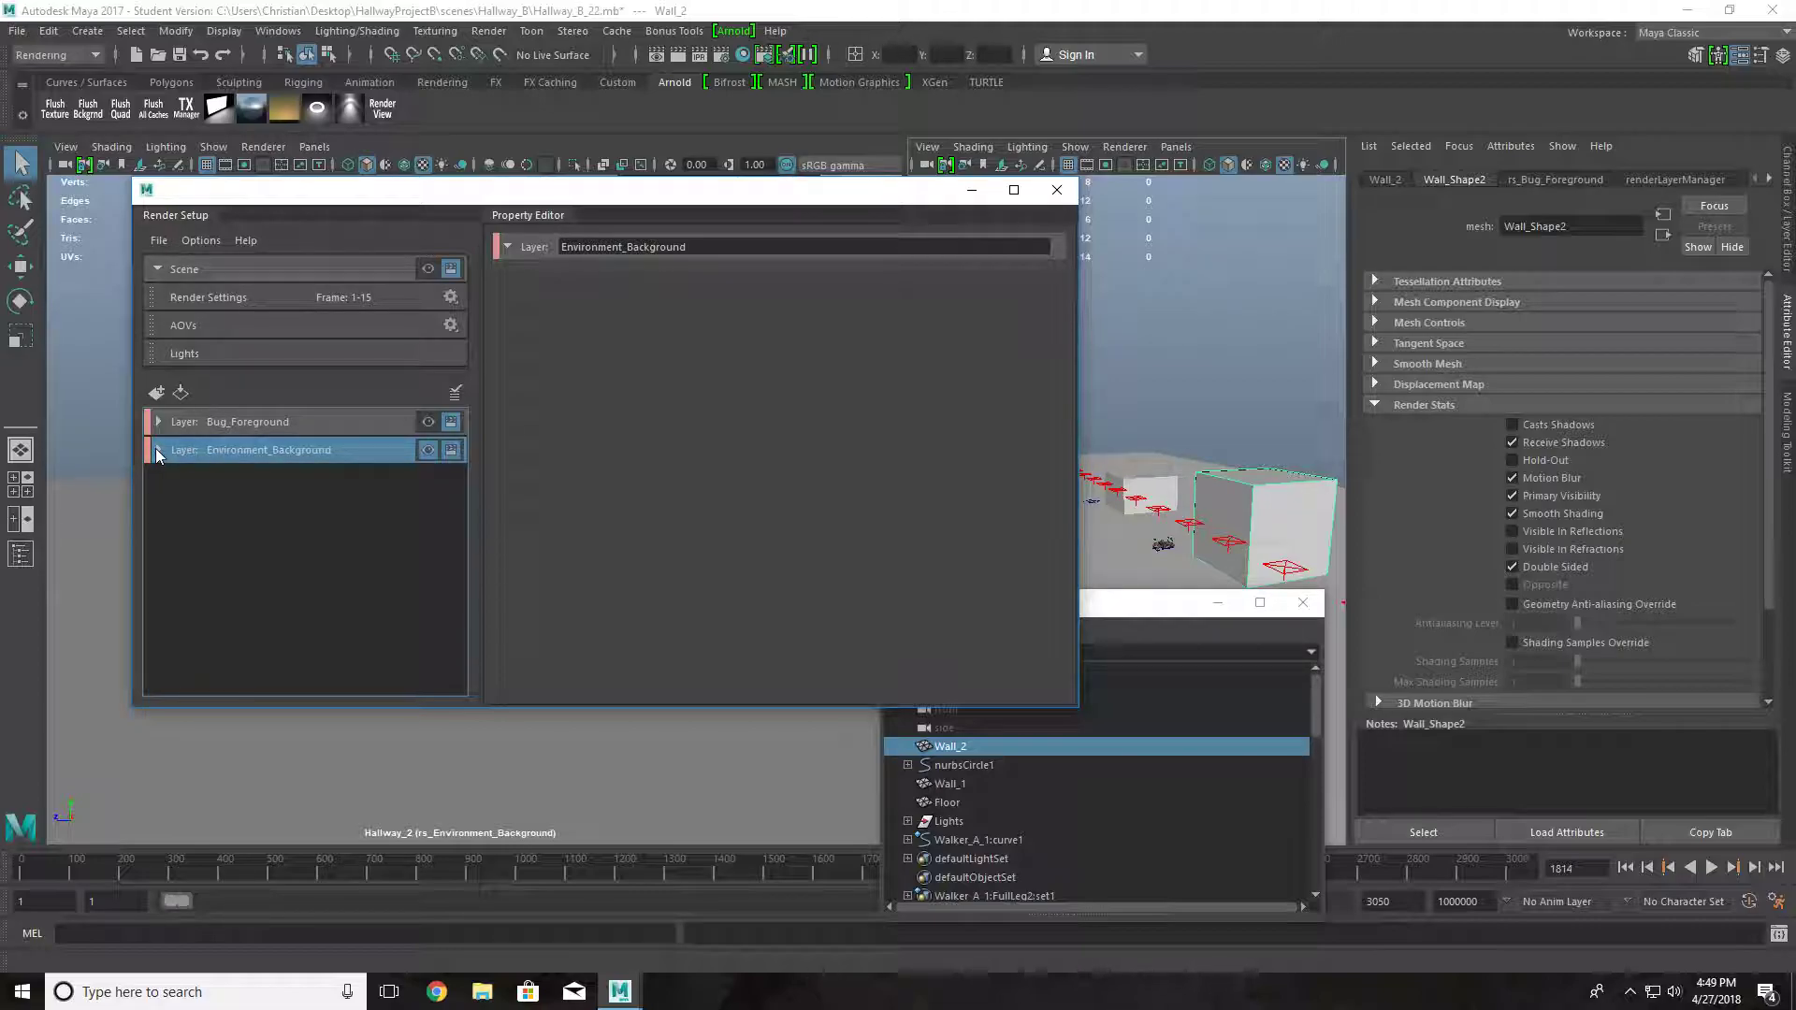
click(156, 392)
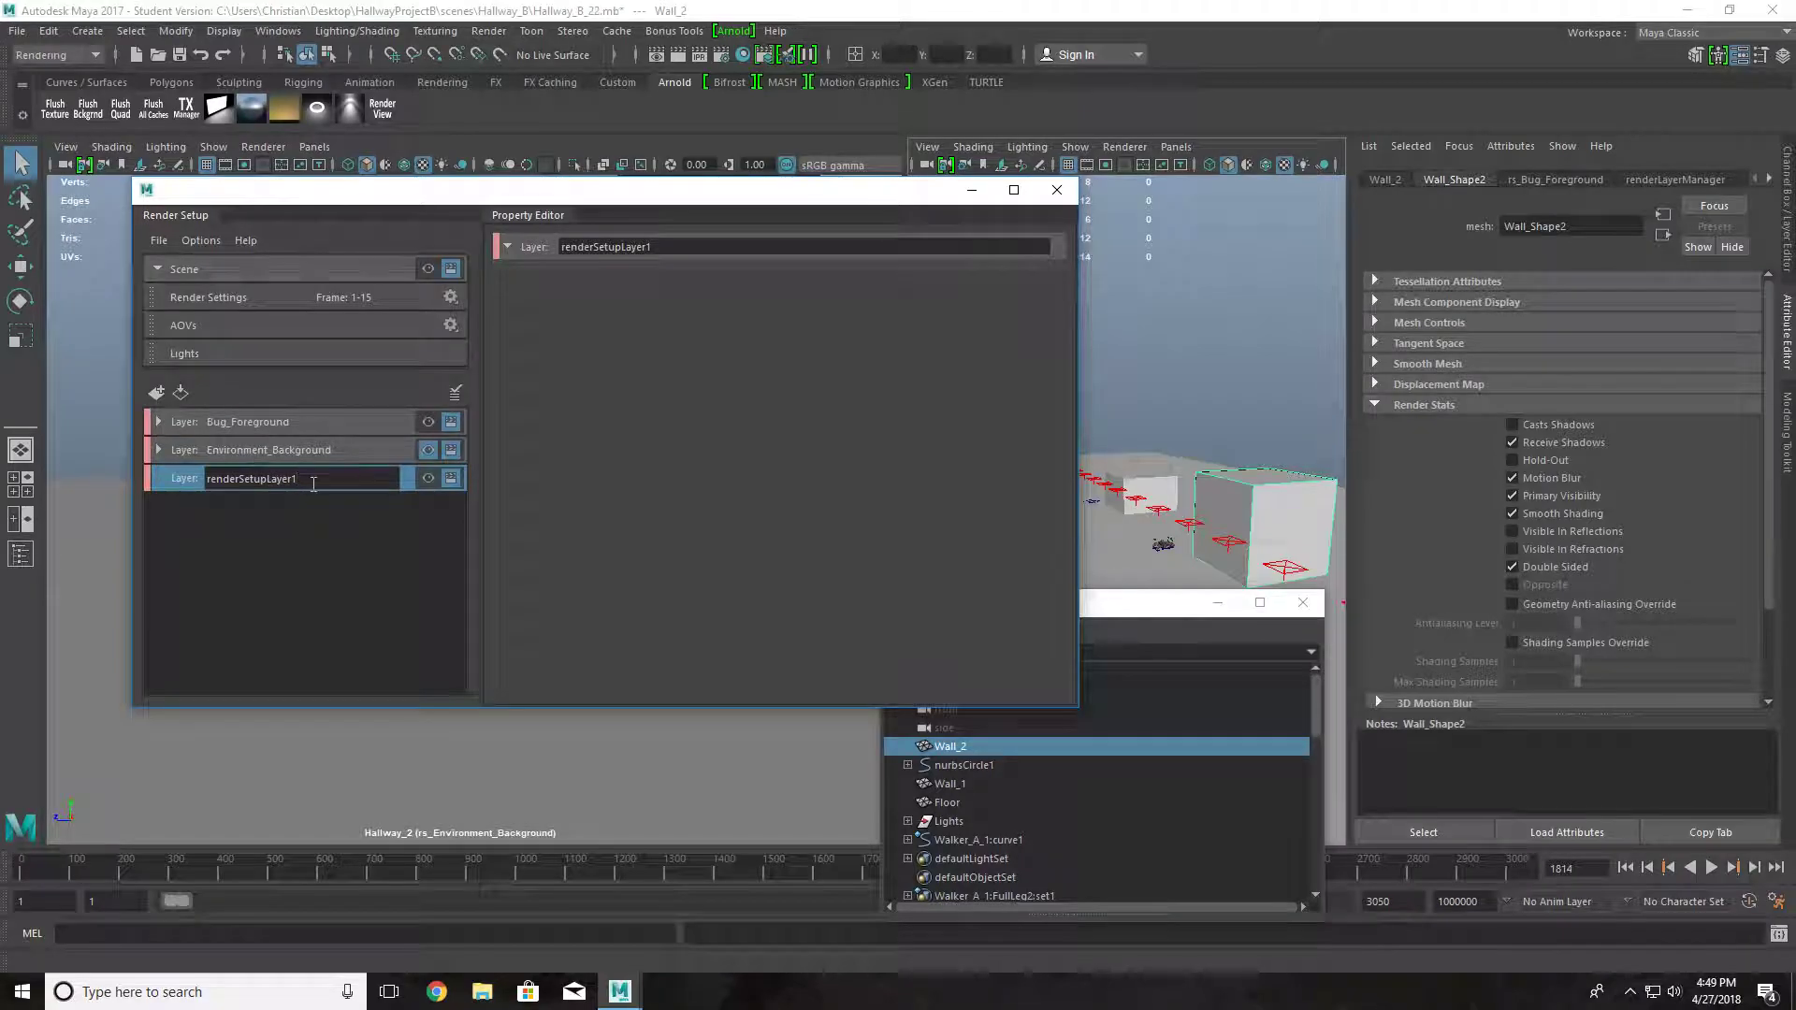
text(Bug_Shadows)
key(Return)
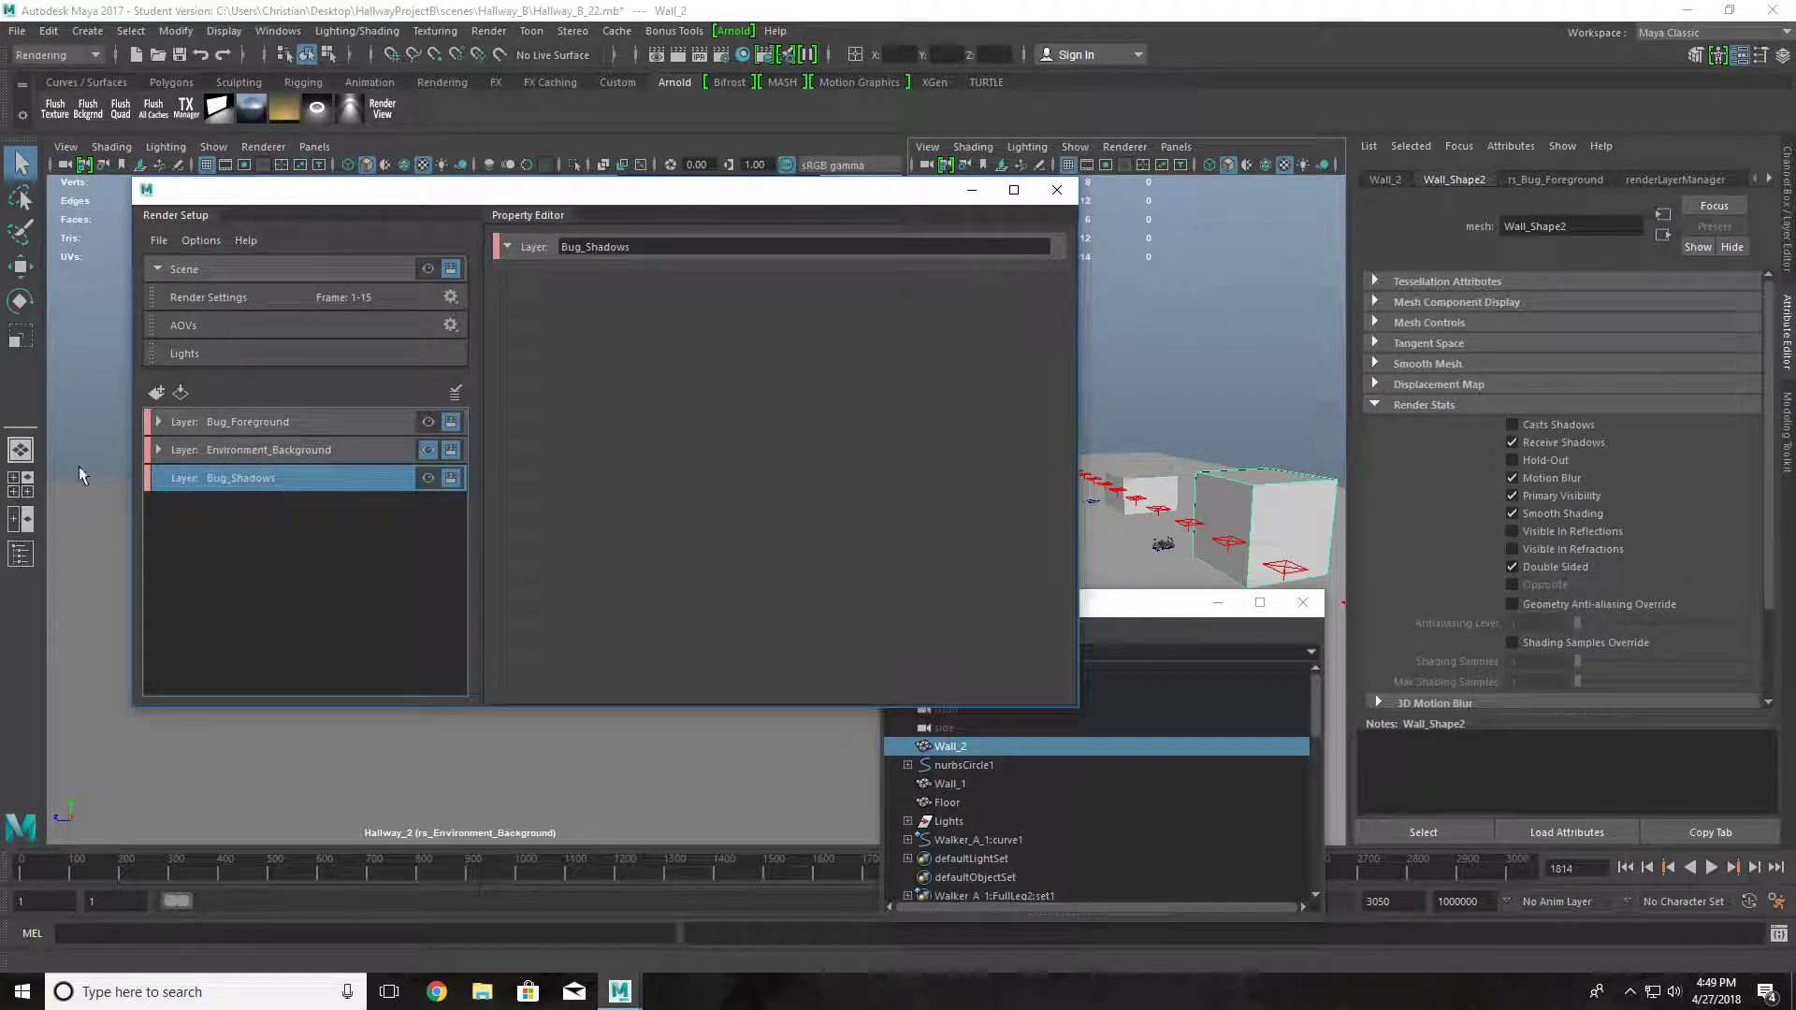
- Create a collection named Everything2 in the Bug_Shadows layer
right_click(260, 481)
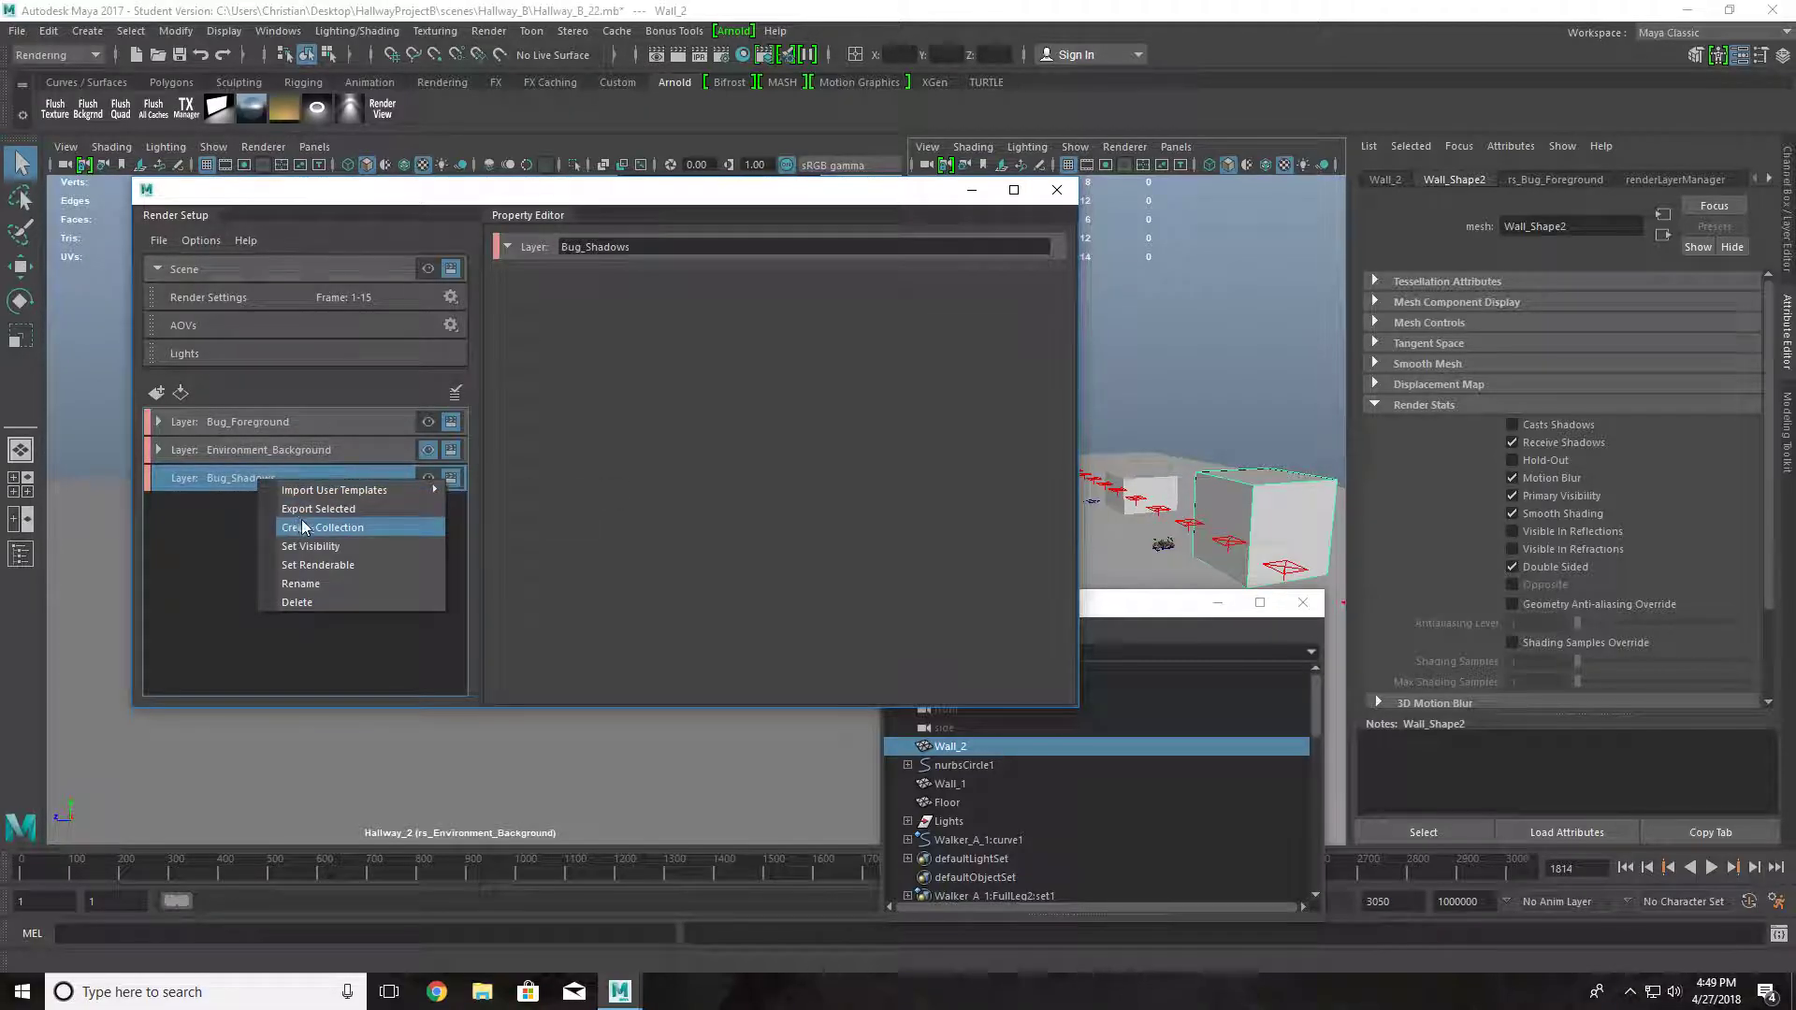
click(333, 531)
text(Evert)
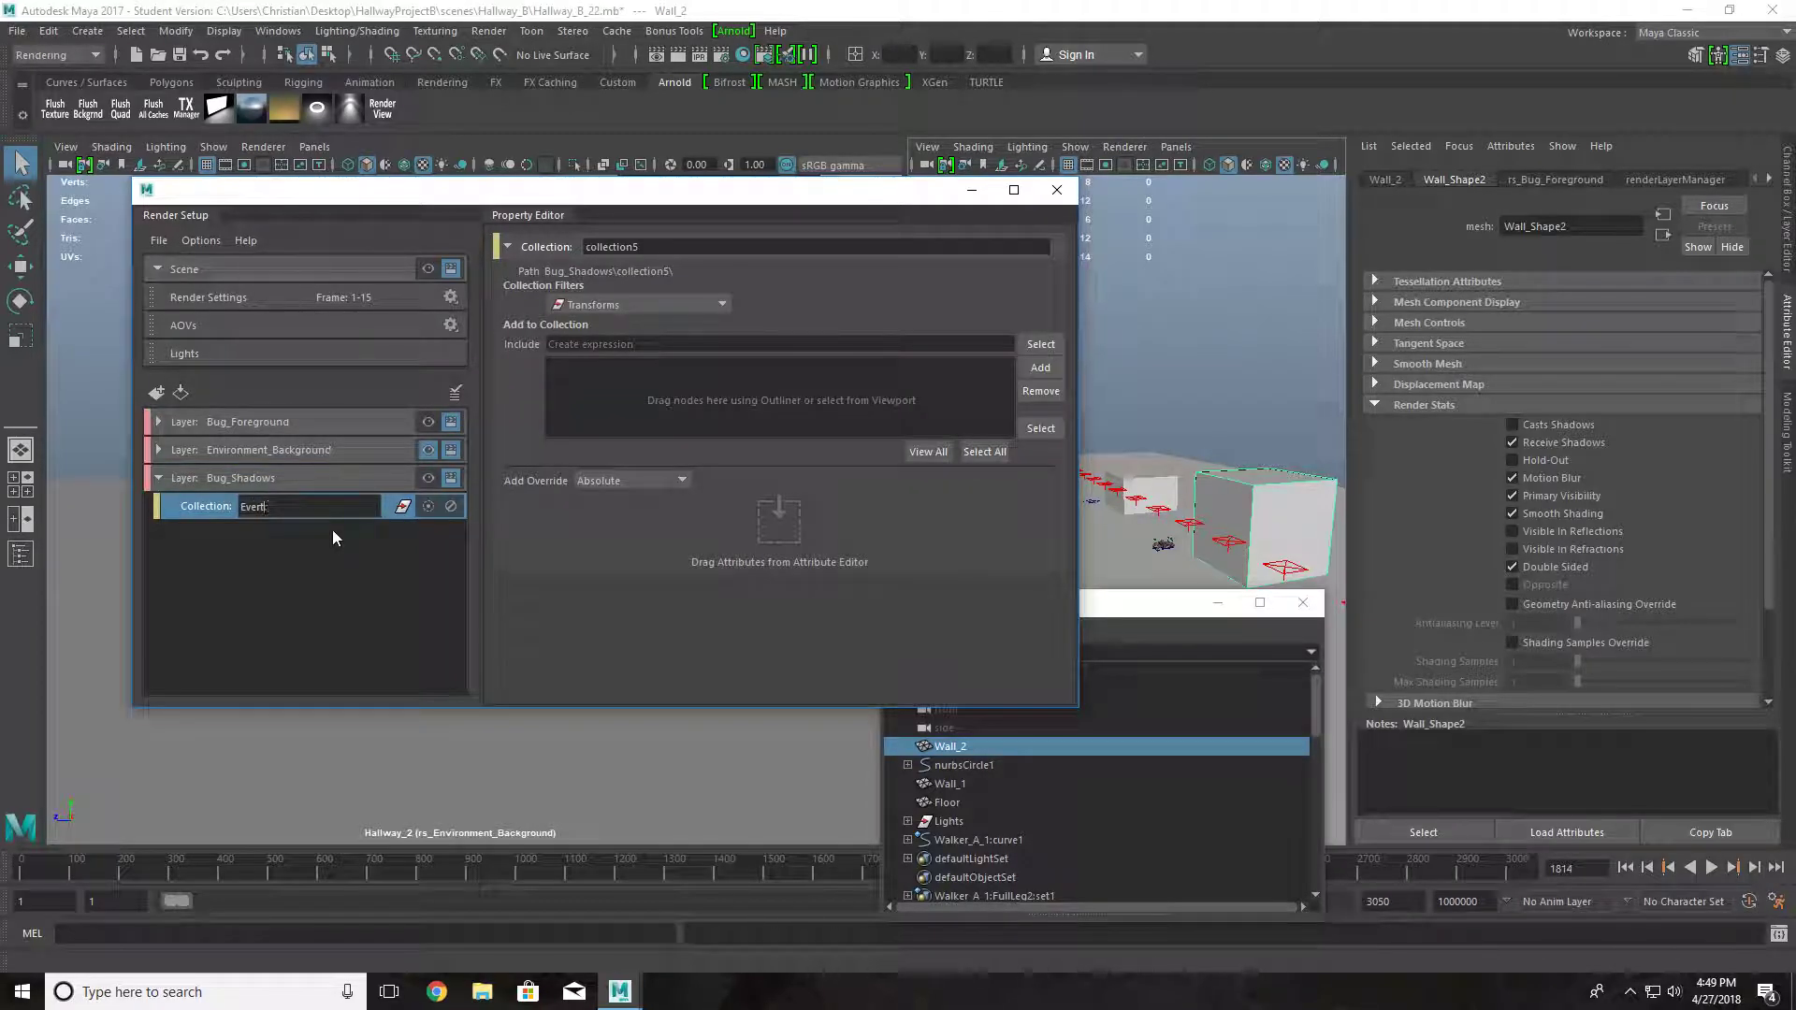
key(BackSpace)
text(ything2)
key(Return)
- Add Wall_2, Wall_1 and Floor from the Outliner to the Everything2 collection
click(1189, 652)
drag(953, 745, 734, 399)
click(950, 784)
drag(949, 784, 669, 385)
middle_drag(947, 802, 632, 408)
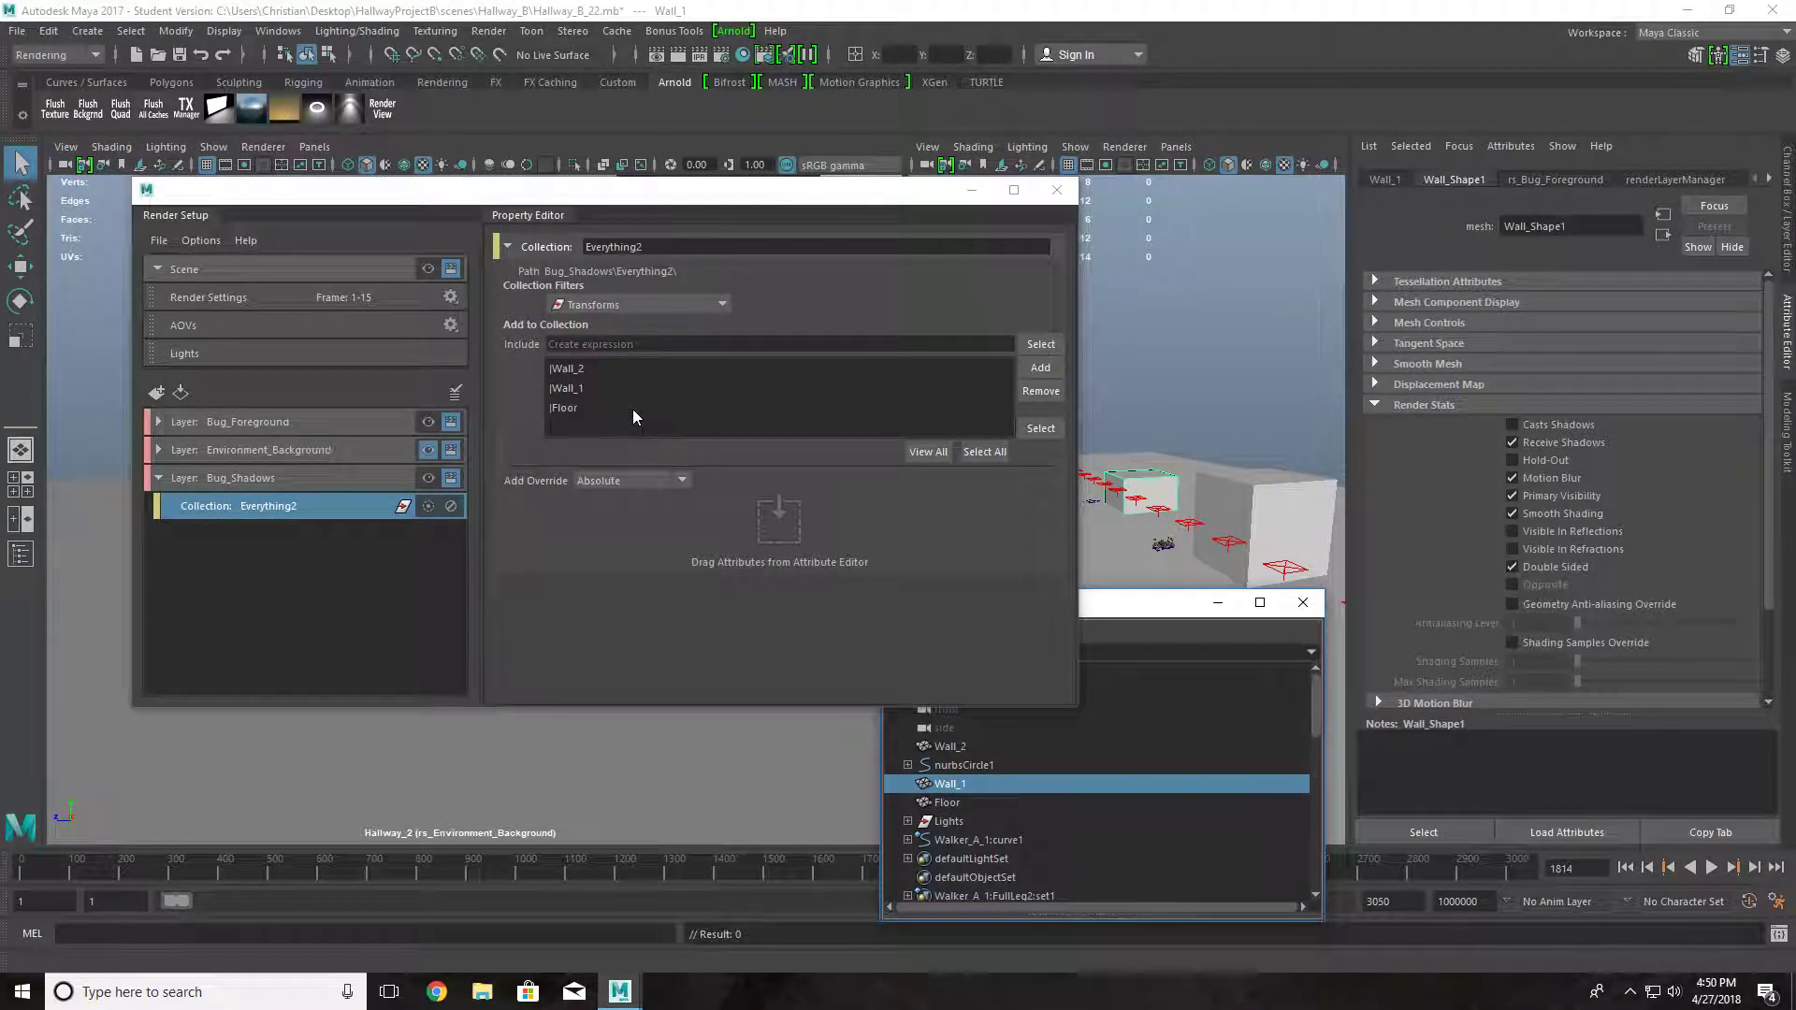
- Expand the Lights group and add aiAreaLight14 through aiAreaLight1 to the Everything2 collection
click(908, 822)
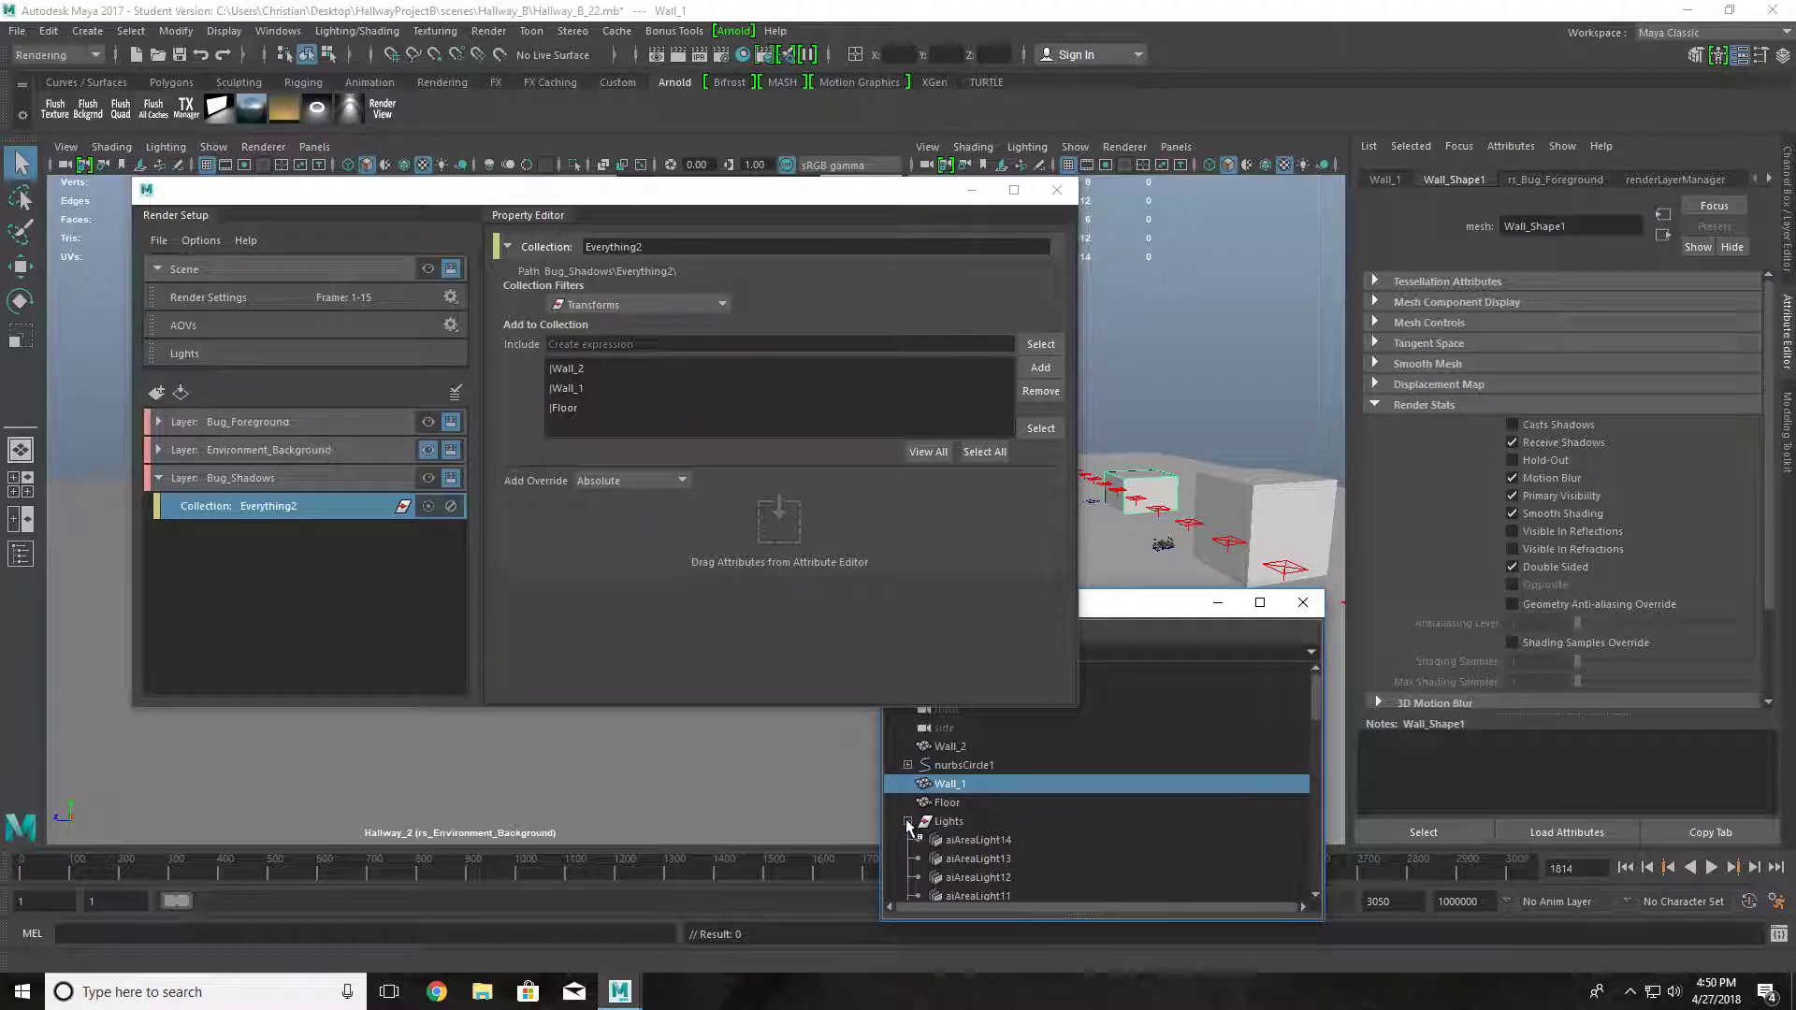
click(978, 840)
drag(1133, 612, 1392, 262)
scroll(1258, 510, down, 6)
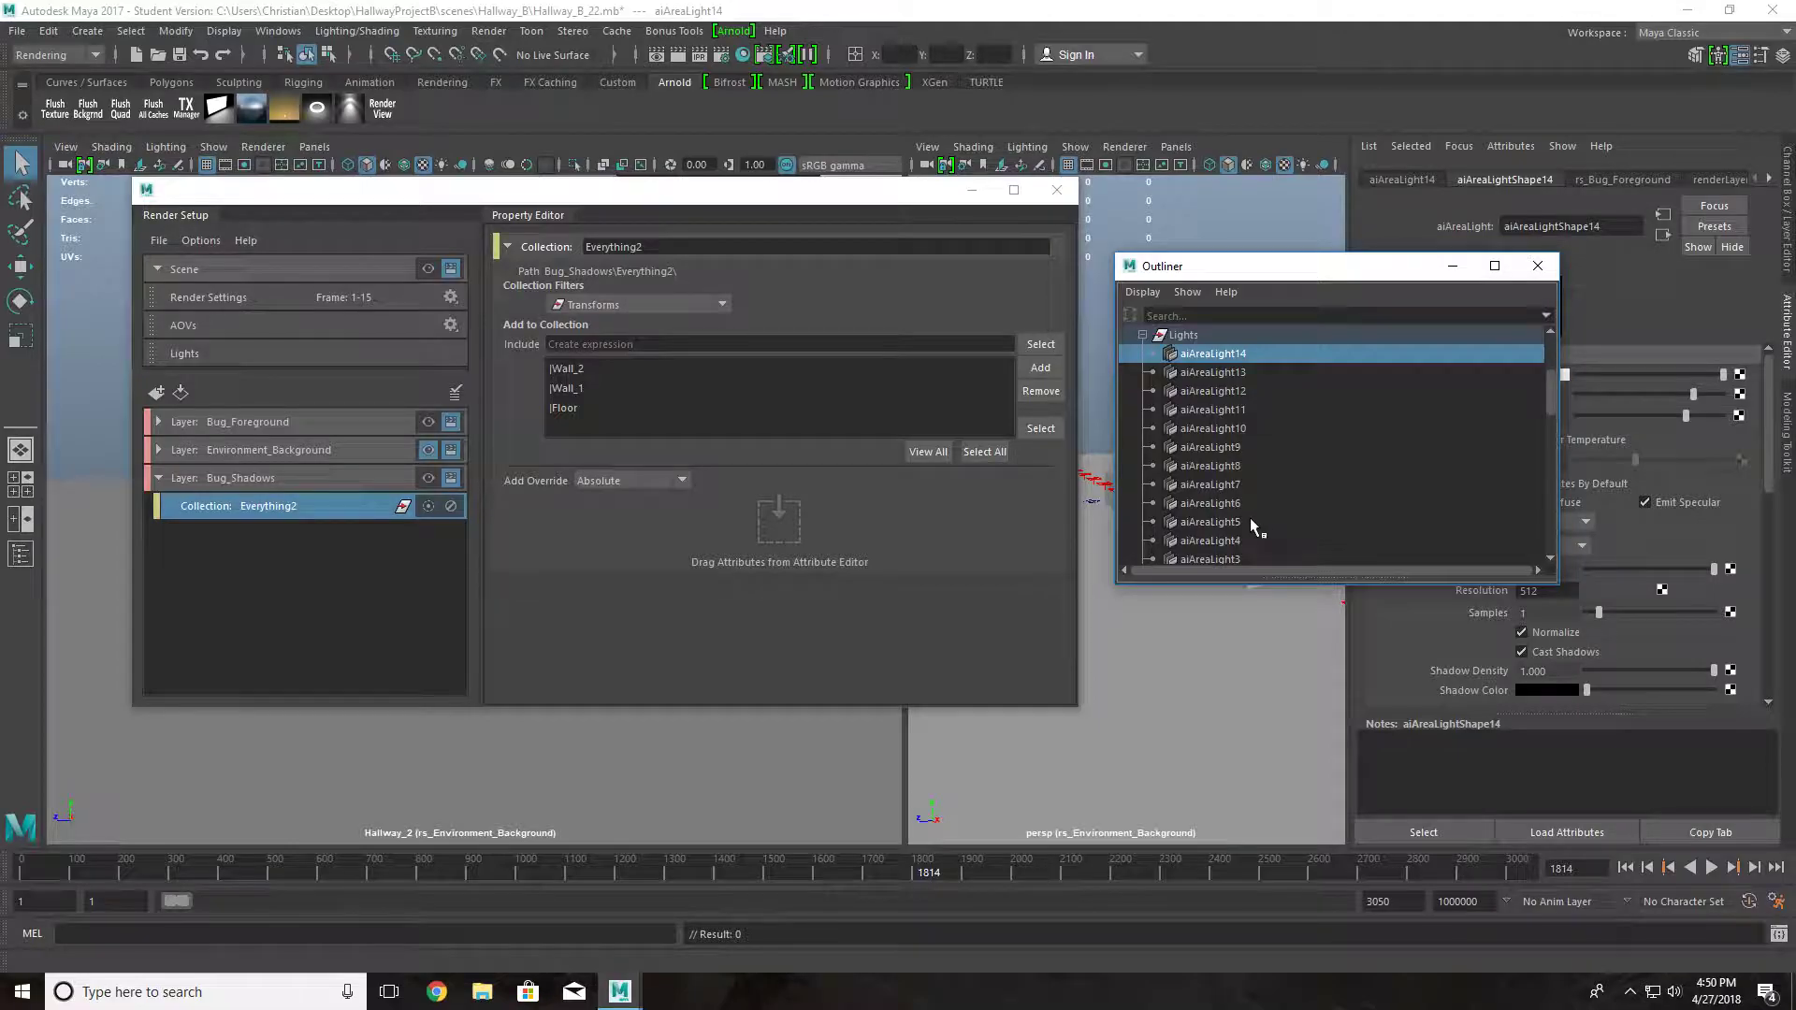
shift+click(1244, 447)
click(1040, 367)
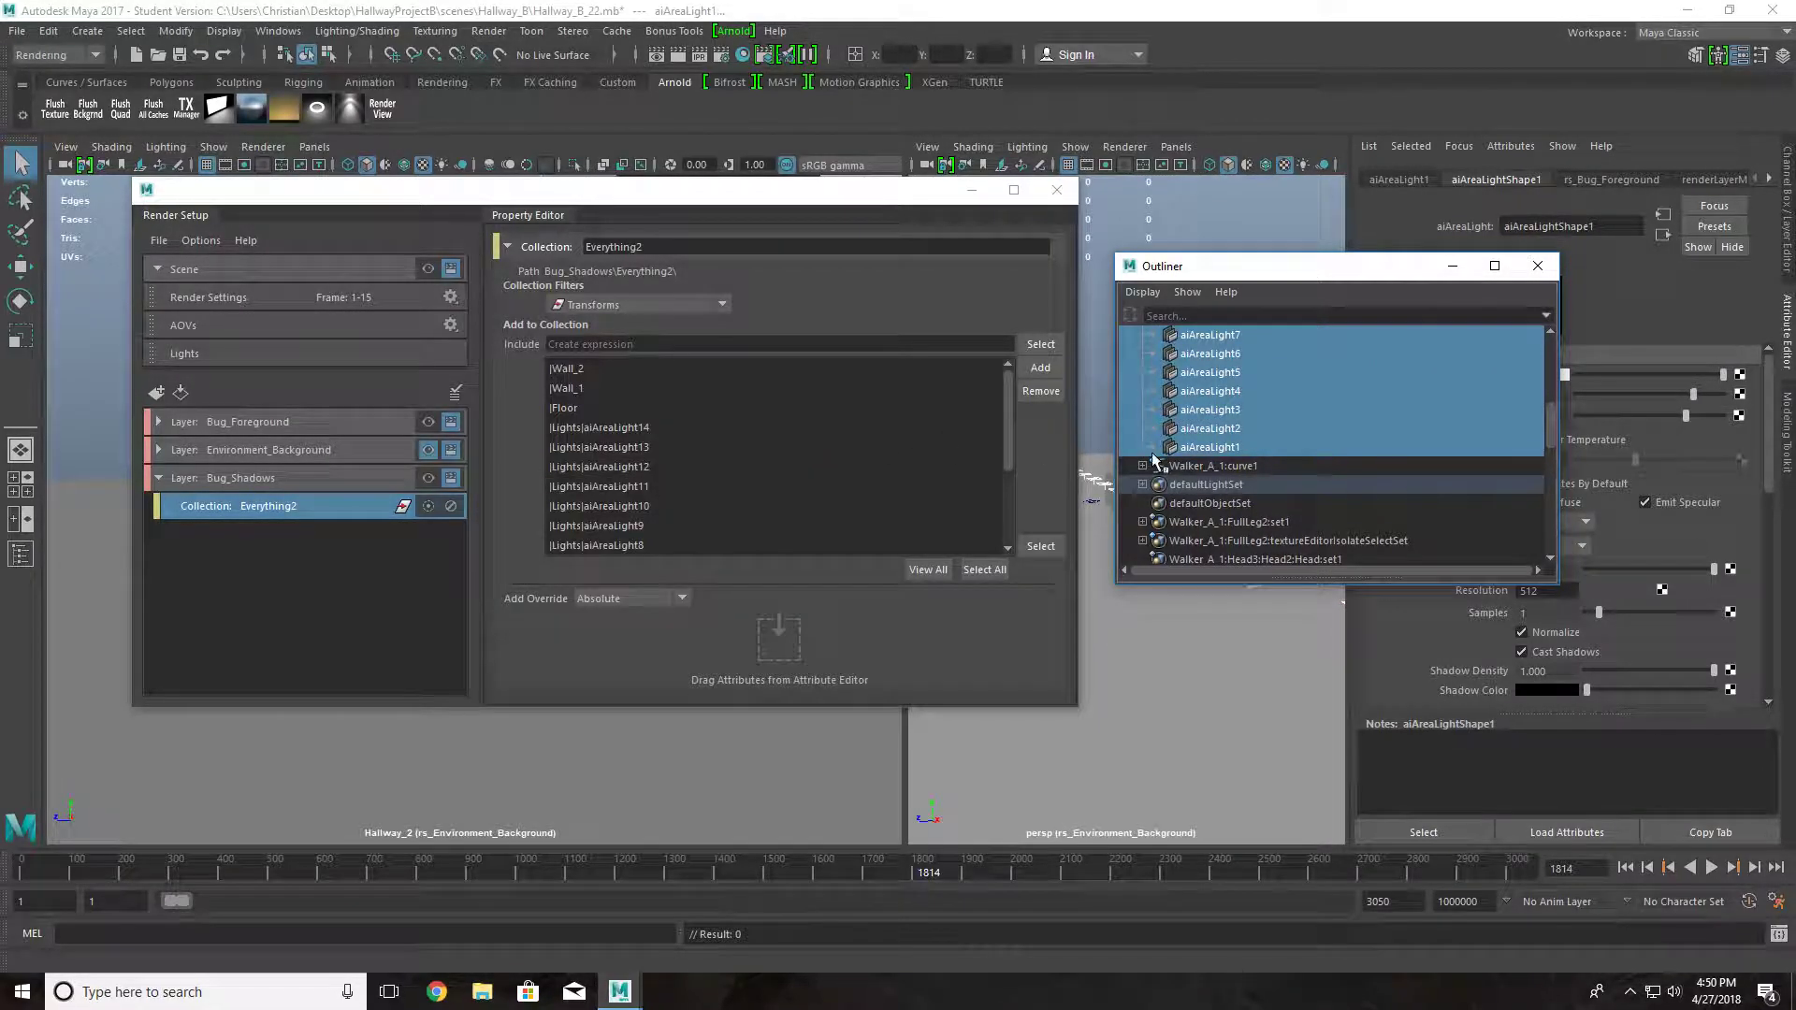
- Add Walker_A_1:curve1 to the Everything2 collection and close the Outliner
click(1207, 468)
middle_drag(1204, 464, 874, 490)
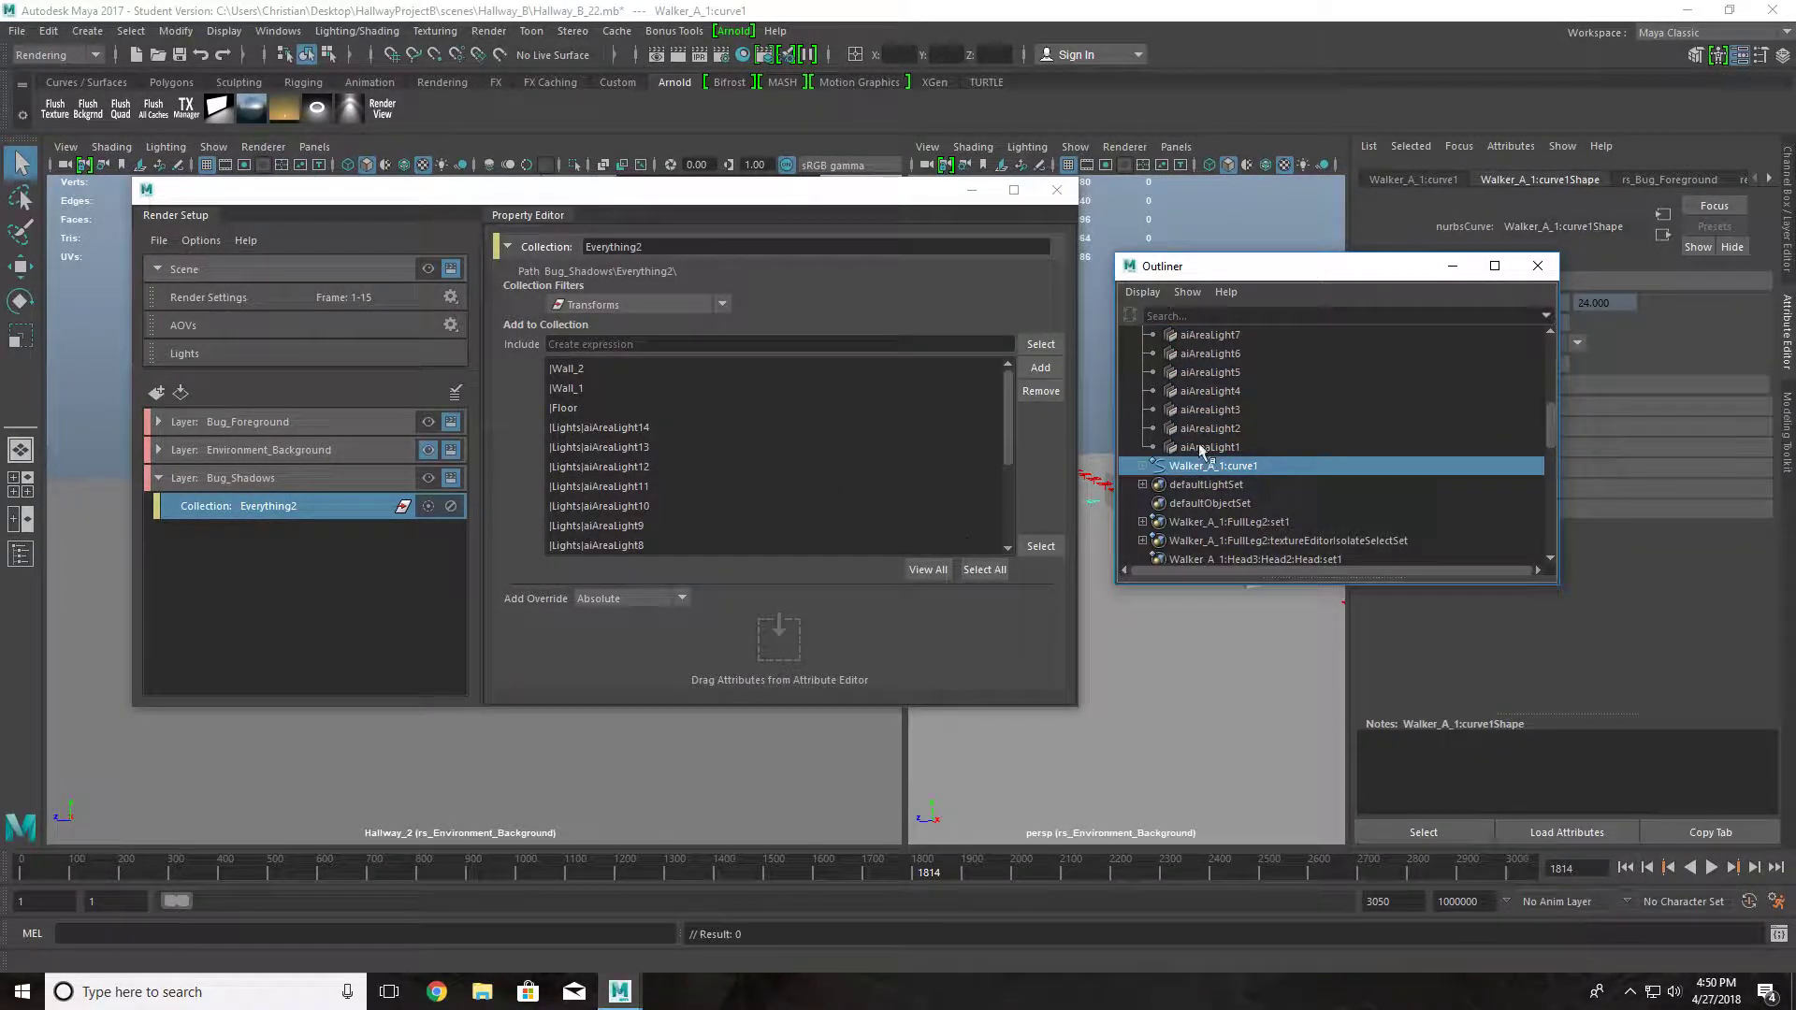
scroll(1142, 476, down, 9)
scroll(711, 462, down, 3)
click(1537, 266)
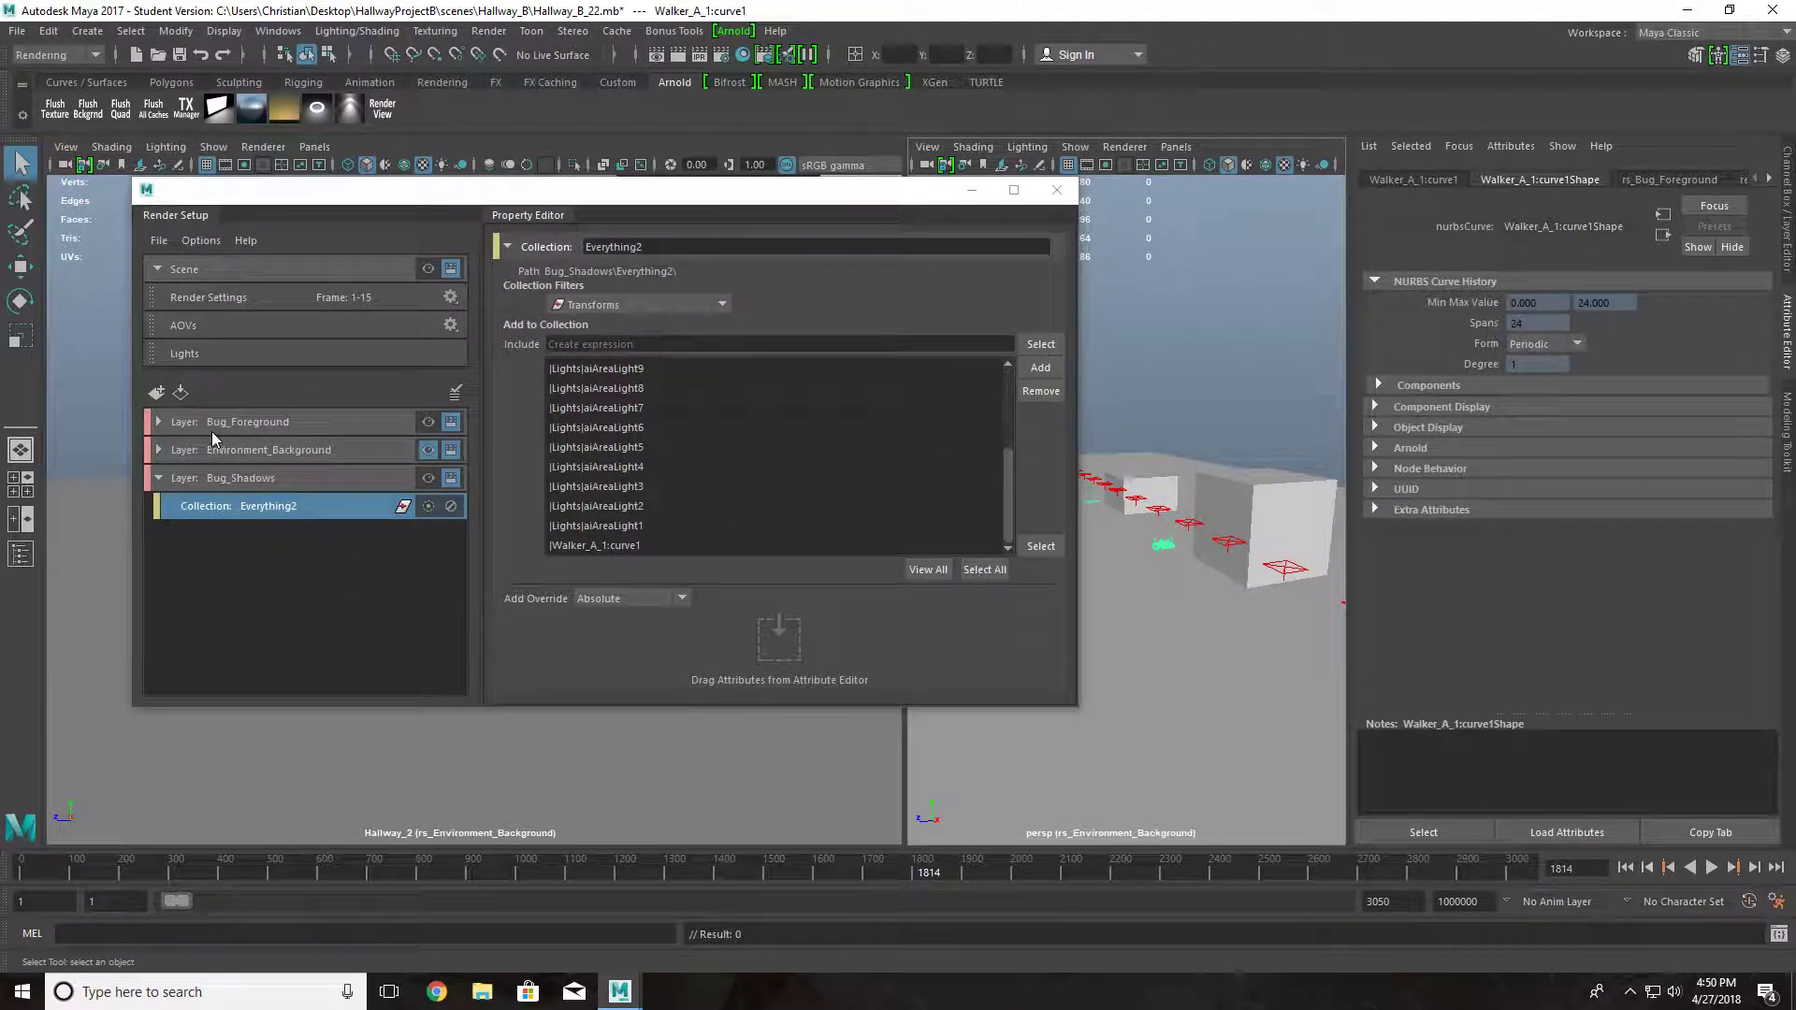
- Check the collections in Bug_Foreground and create a second collection in Bug_Shadows named Remove_Environment1
click(158, 422)
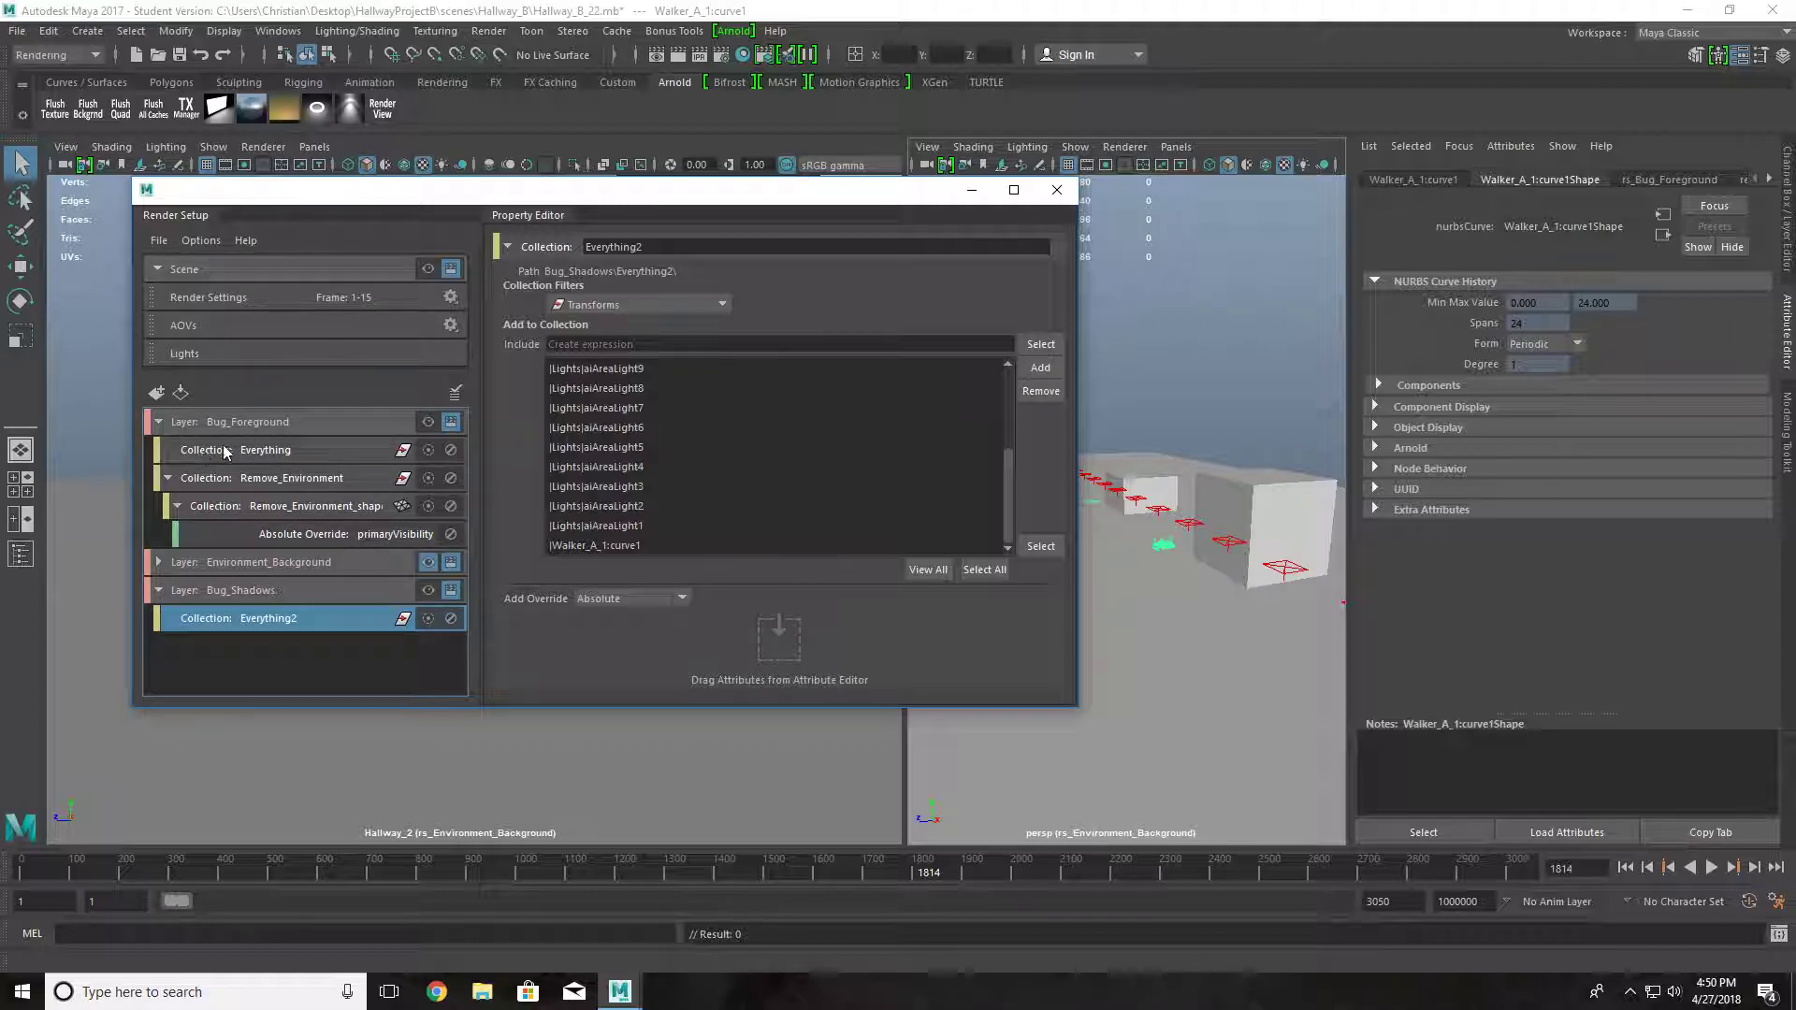
click(157, 422)
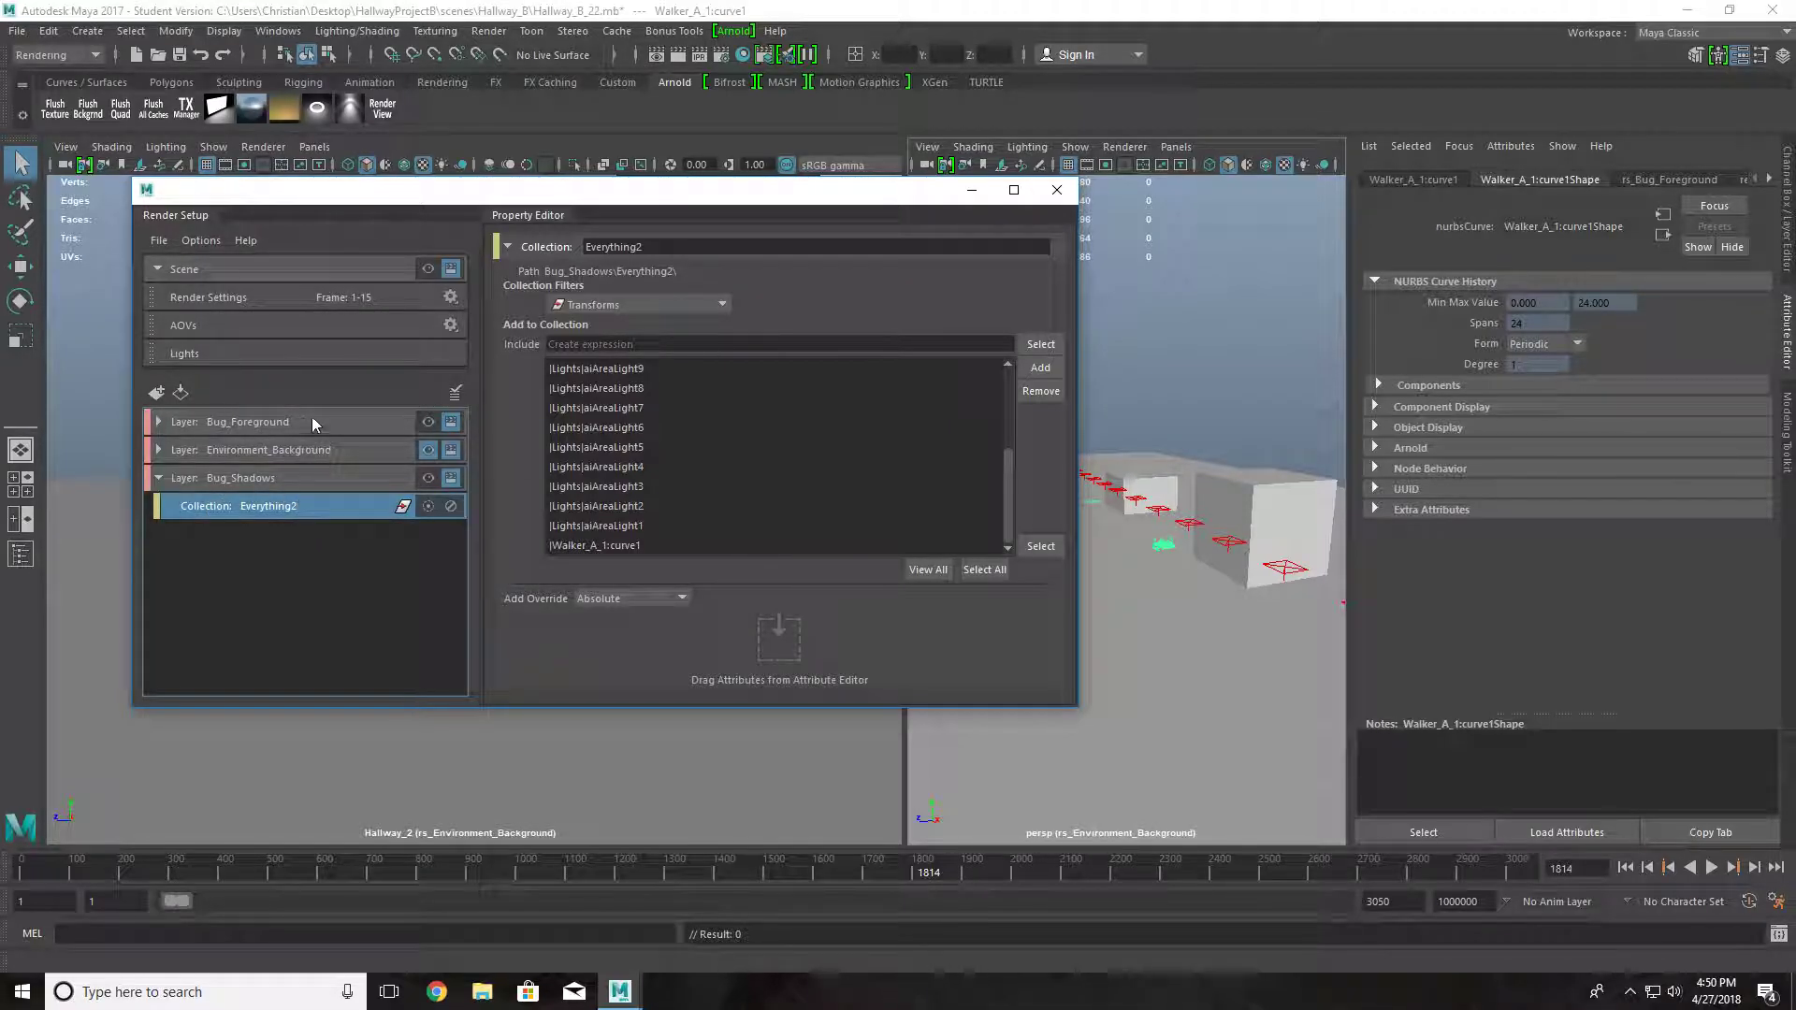
click(241, 478)
right_click(248, 478)
click(338, 526)
text(Remove_)
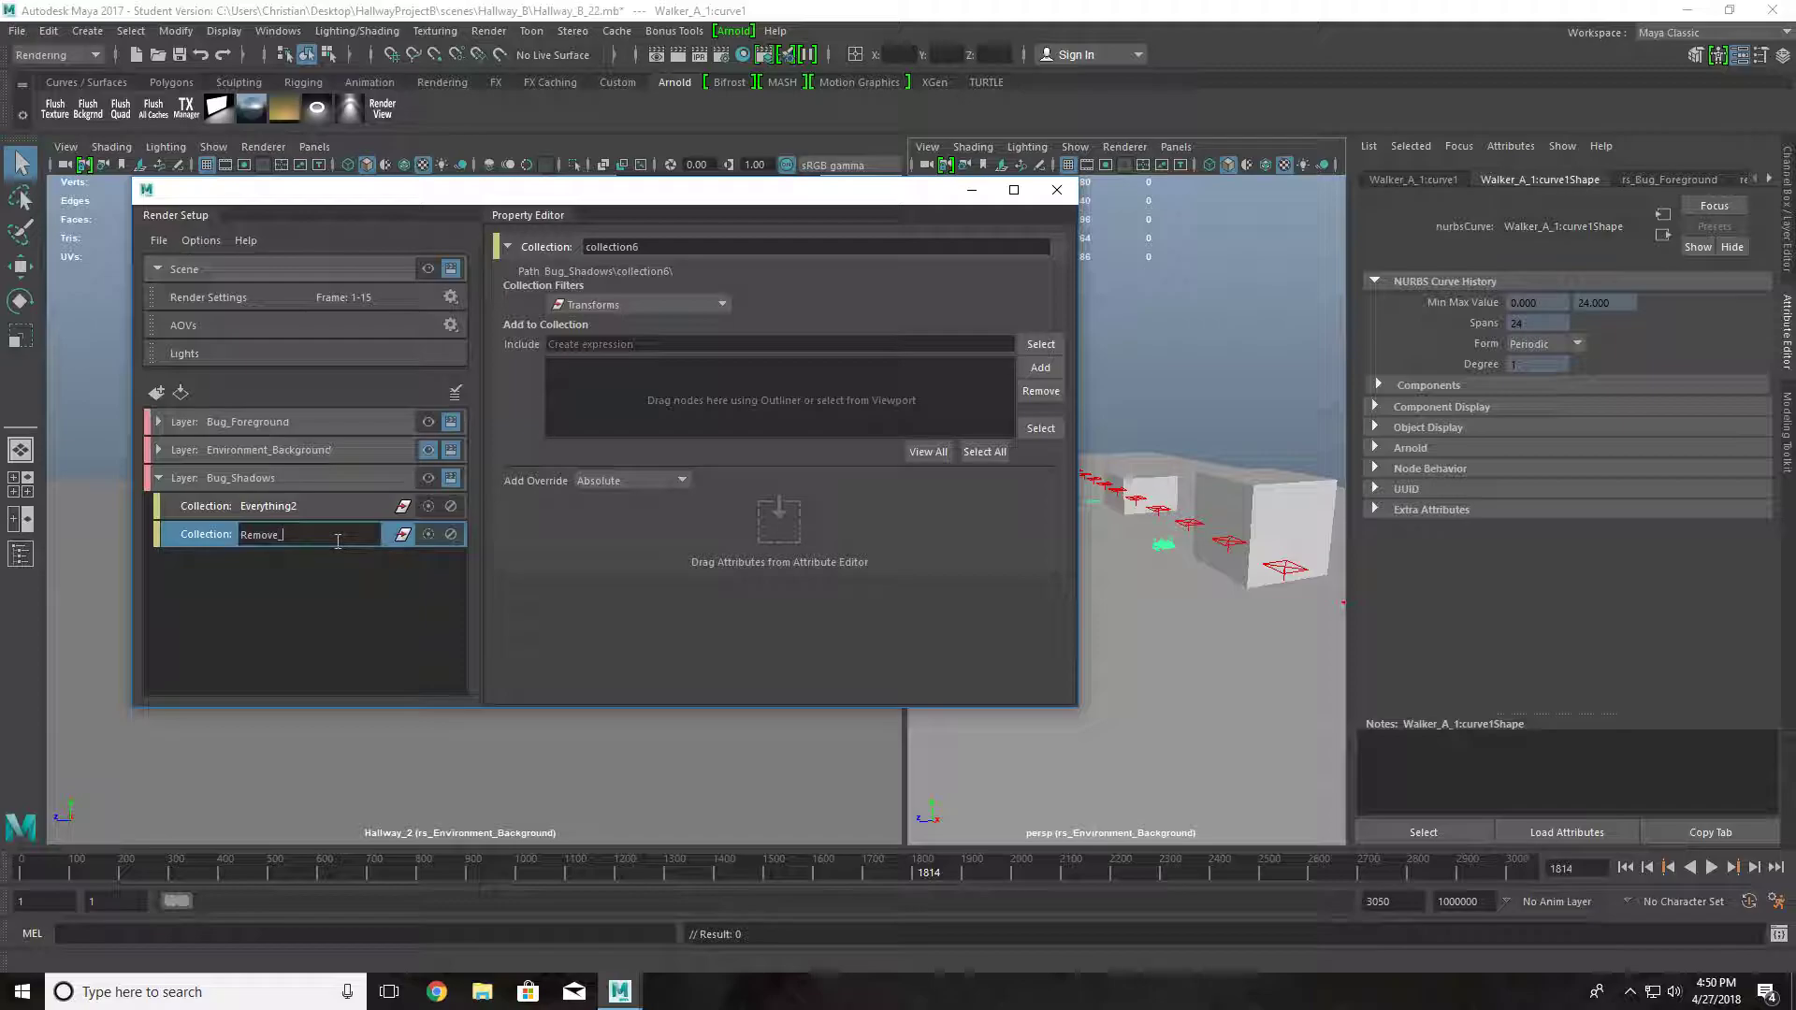
text(Environment1)
key(Return)
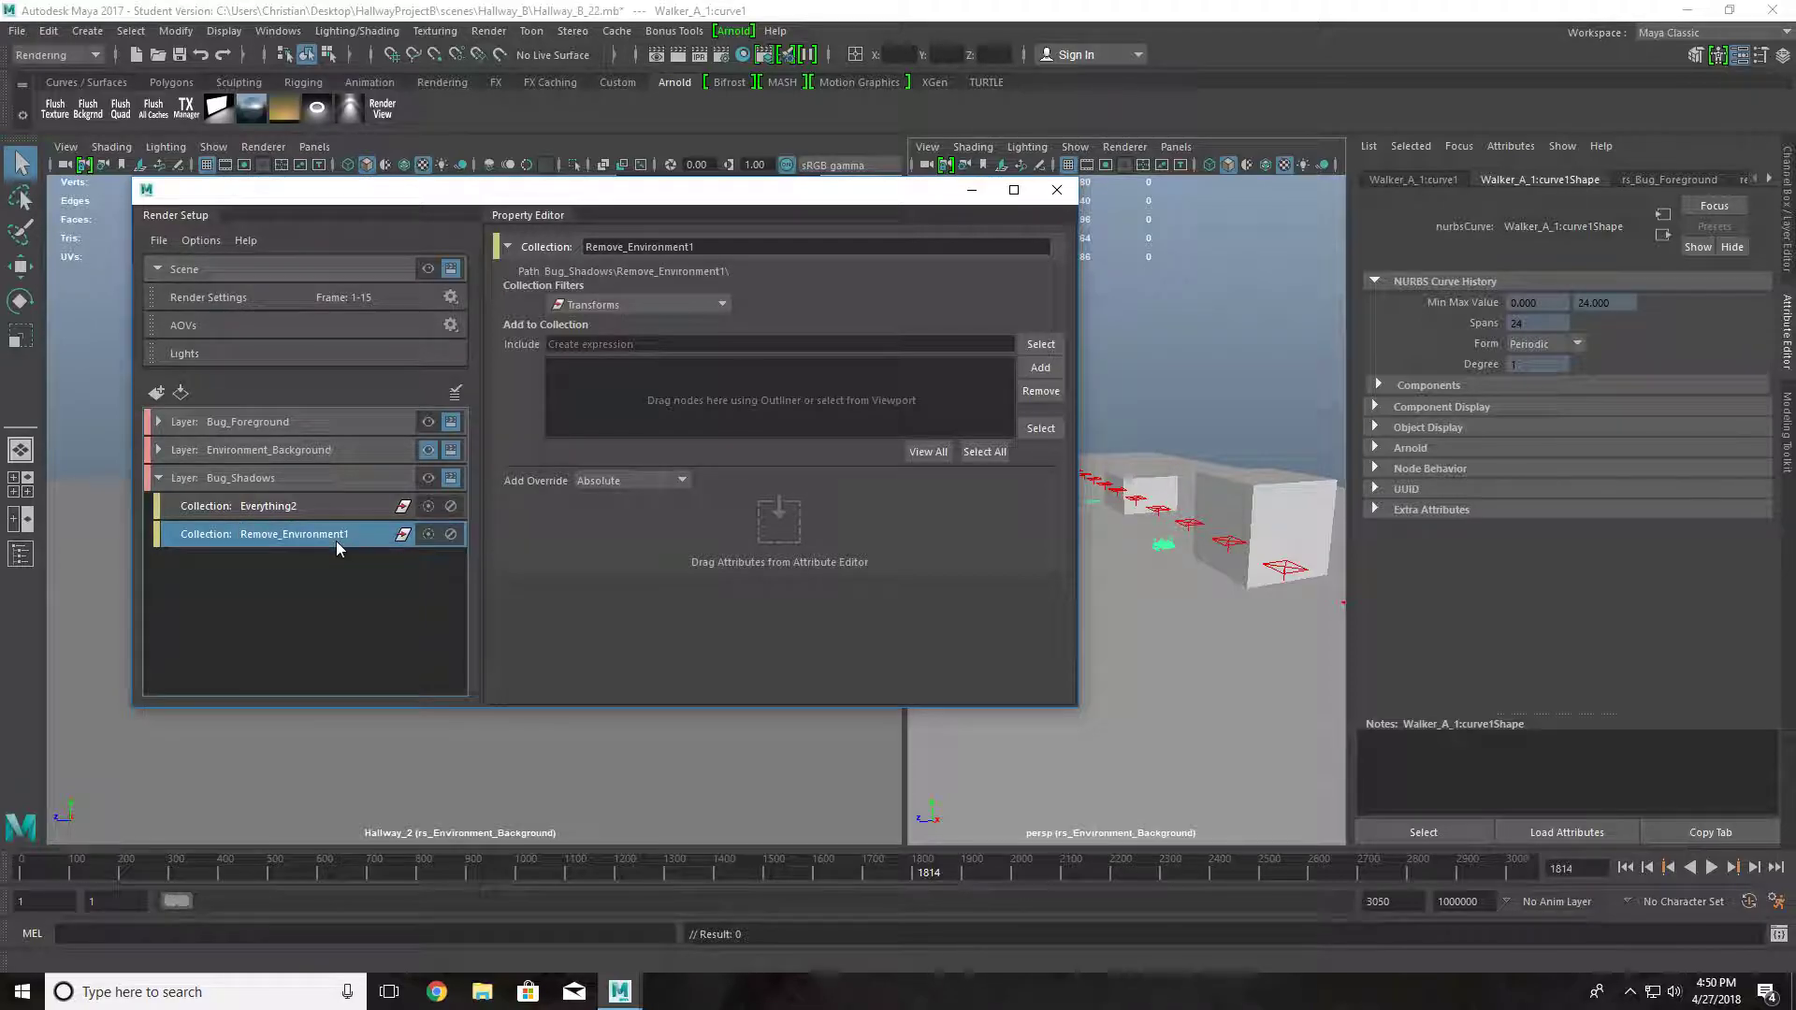
- Reopen the Outliner, add Wall_2, Floor and Wall_1 to the Remove_Environment1 collection, and close the Outliner
drag(412, 190, 1189, 242)
click(277, 31)
click(309, 233)
middle_drag(1113, 384, 655, 406)
middle_drag(1116, 441, 814, 446)
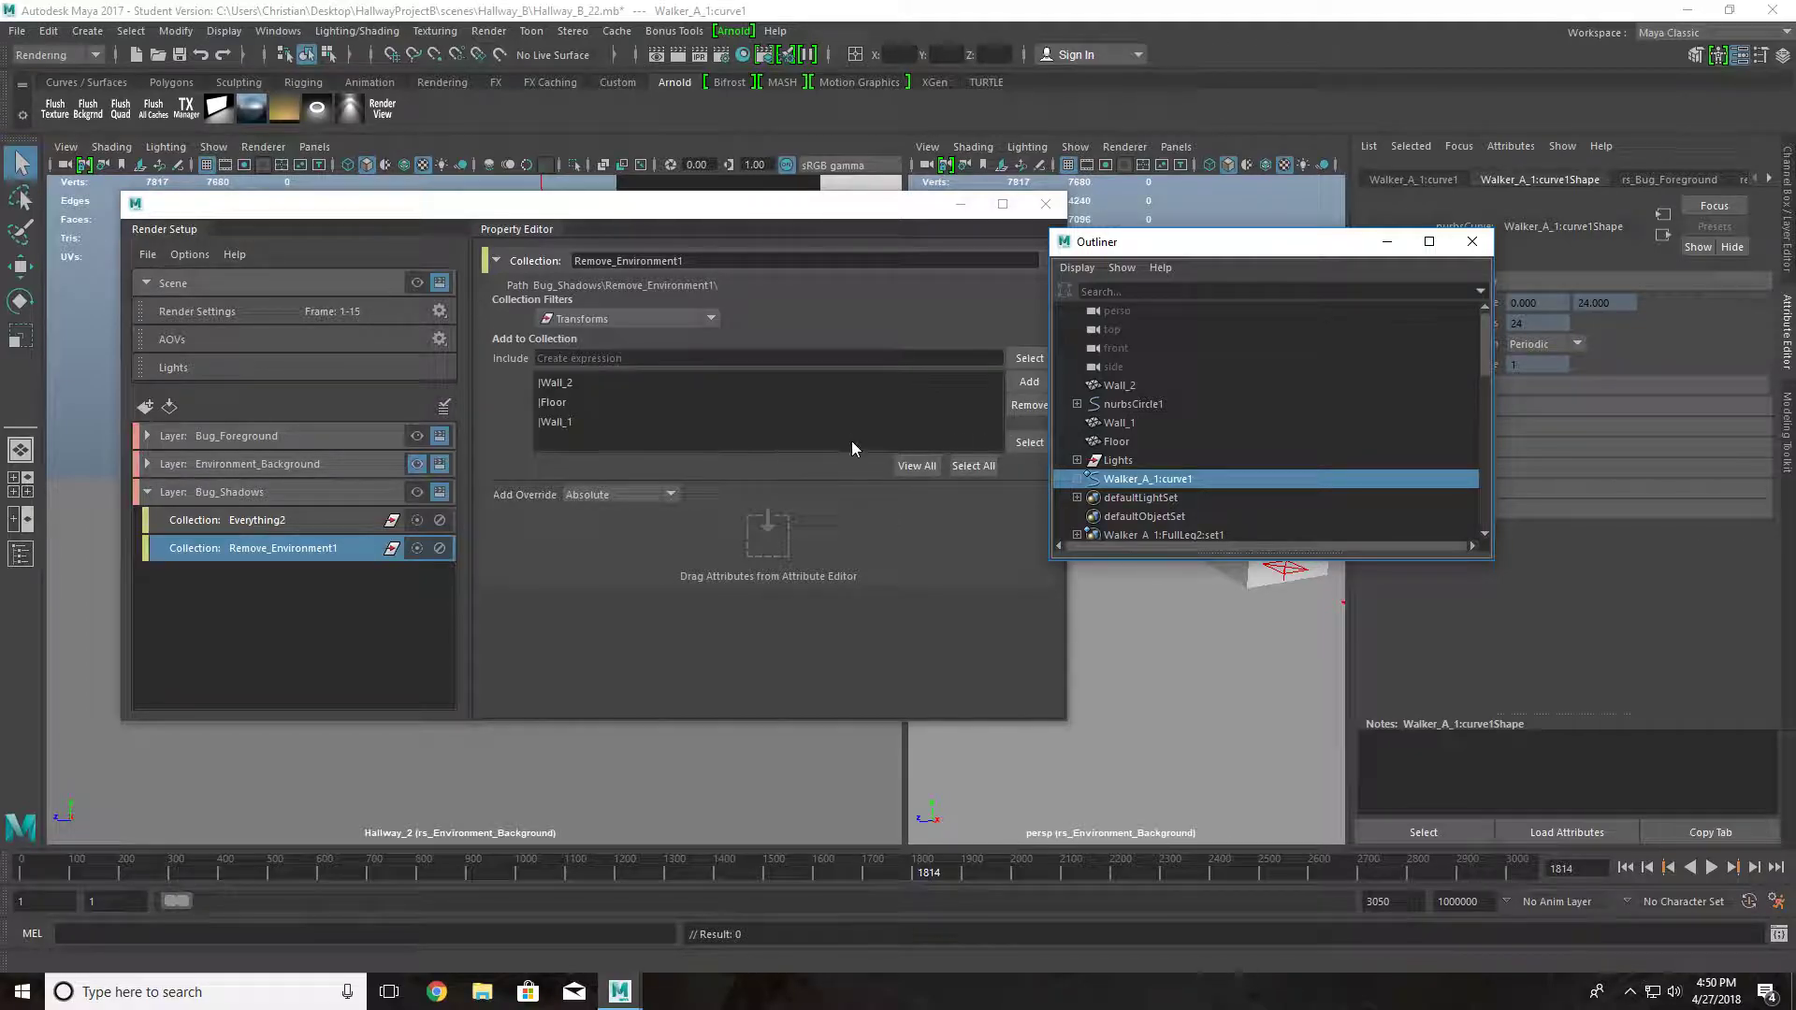
click(1471, 242)
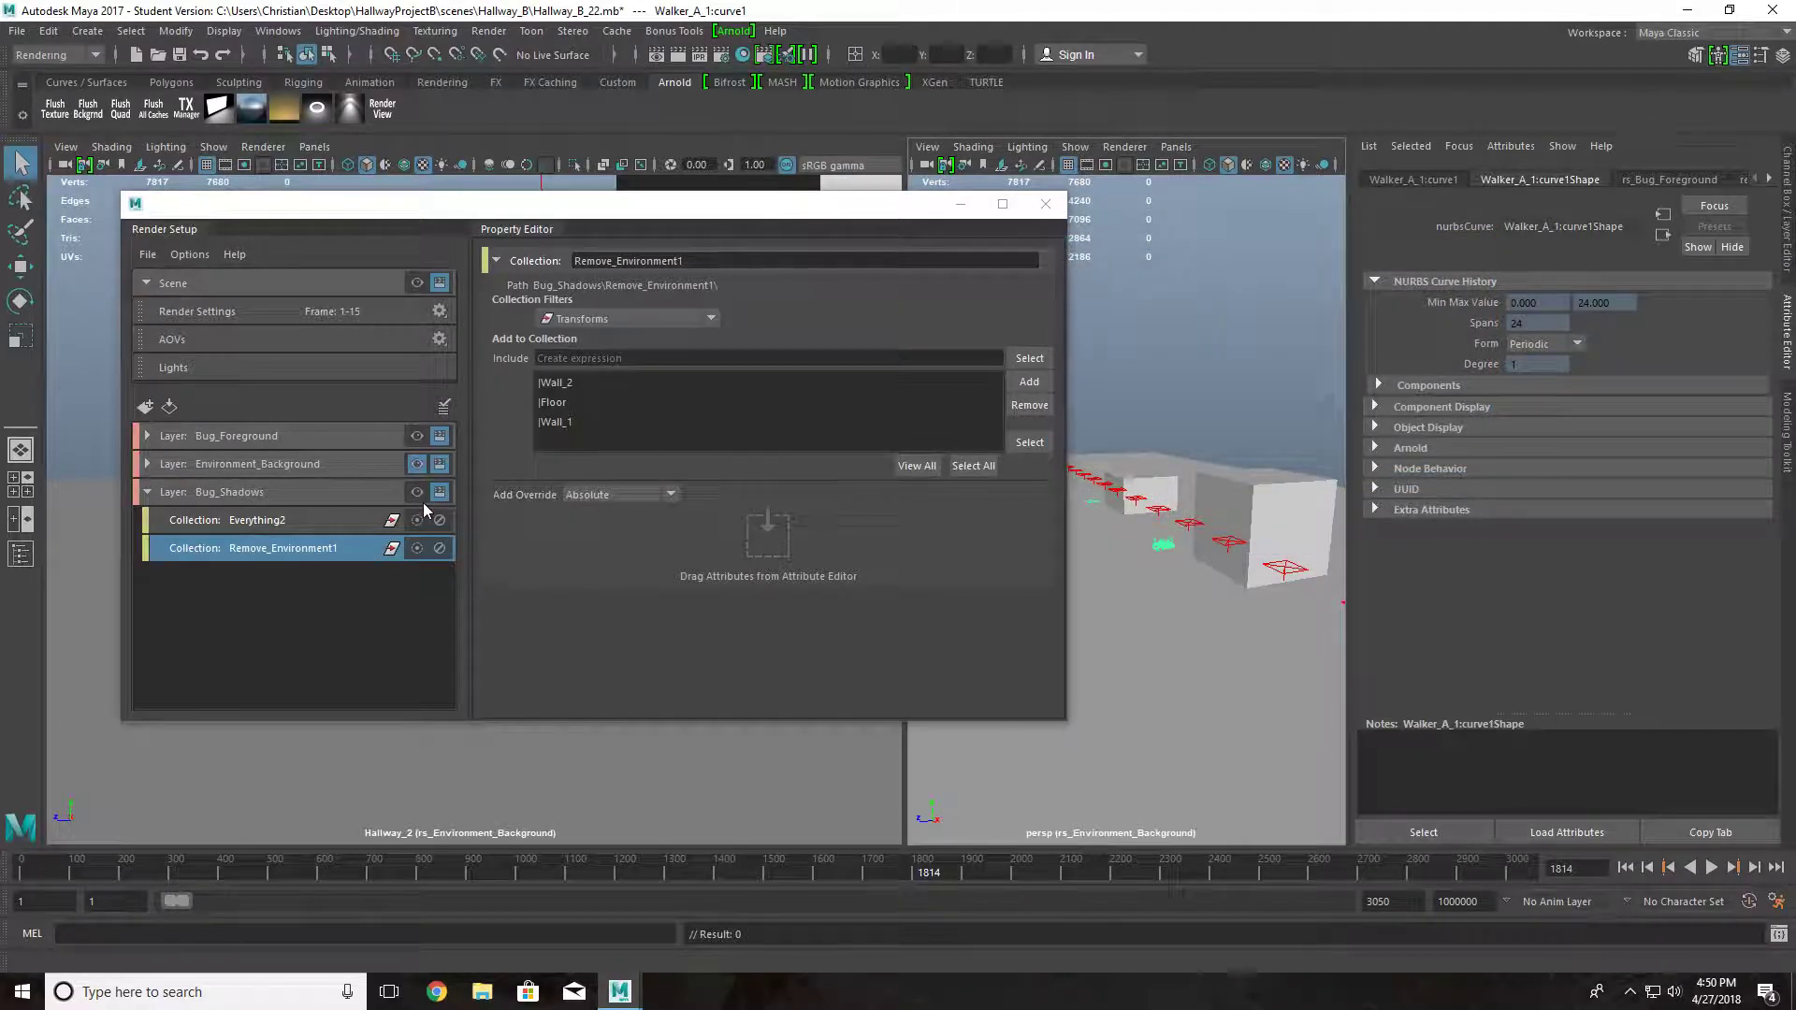
- Add an absolute Primary Visibility override to Remove_Environment1 from Wall_2's Render Stats, and switch its Primary Visibility off
click(1245, 526)
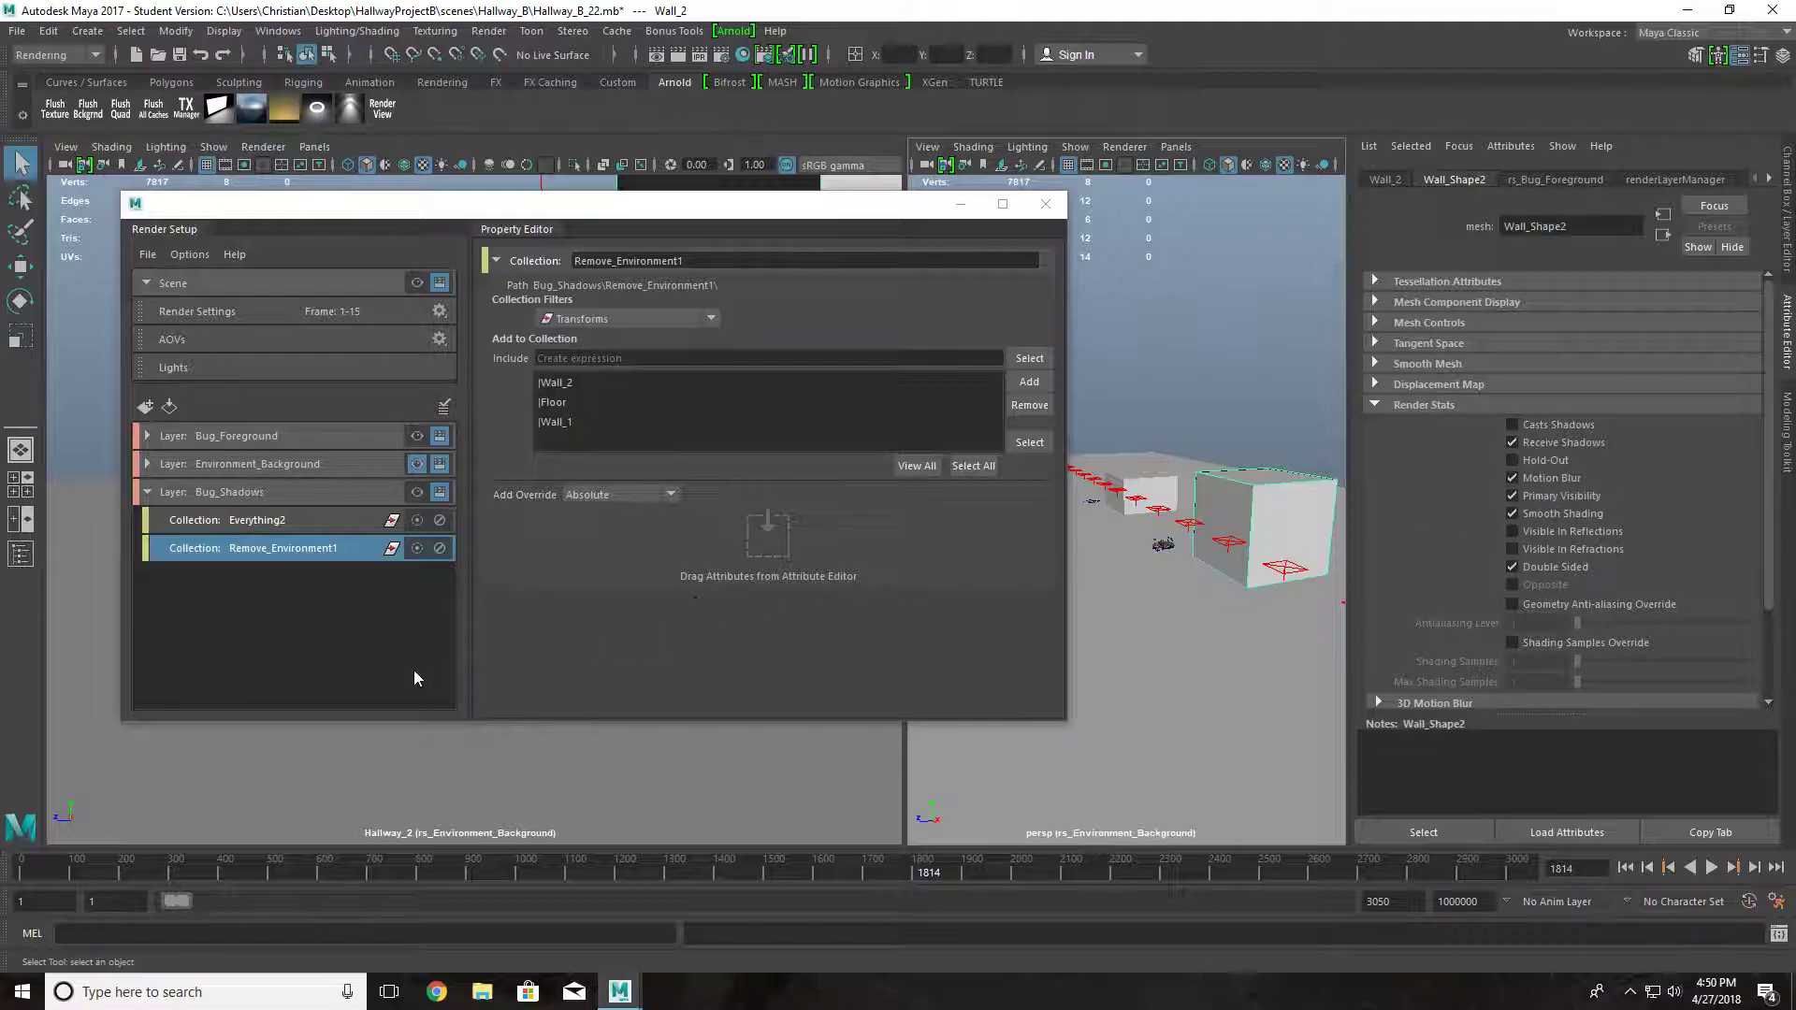
drag(1545, 488, 838, 558)
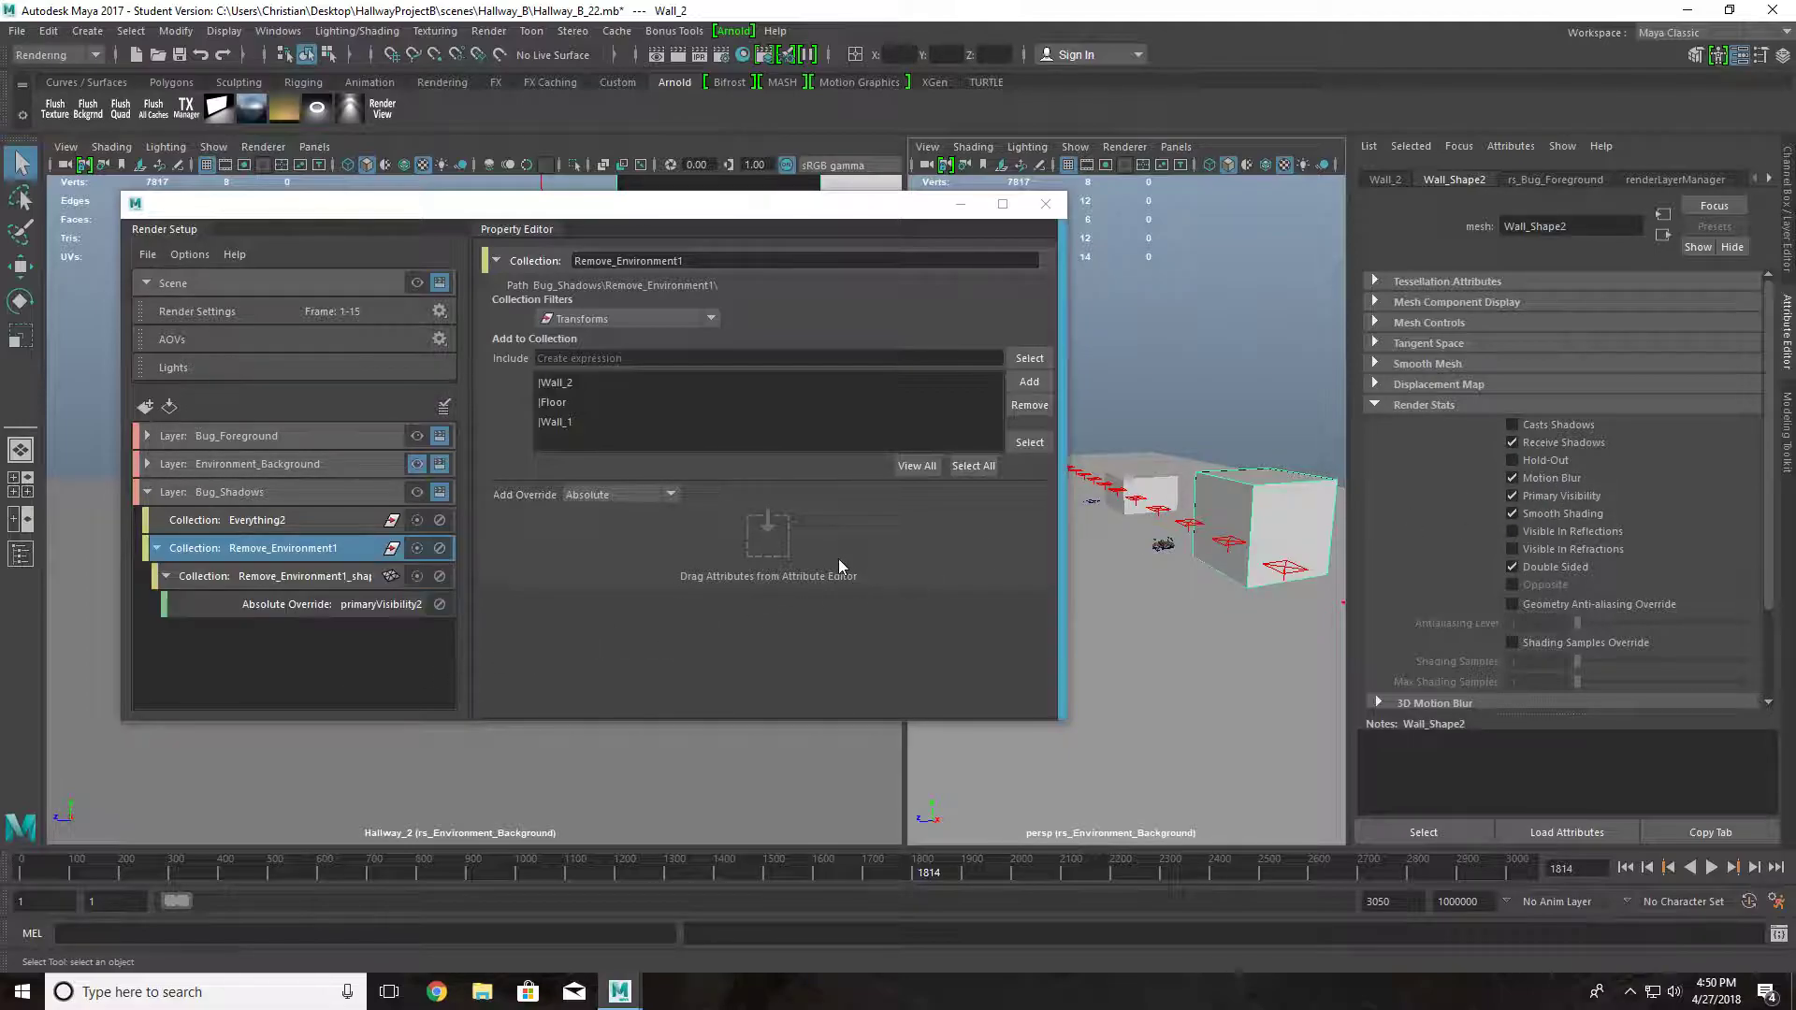
click(321, 613)
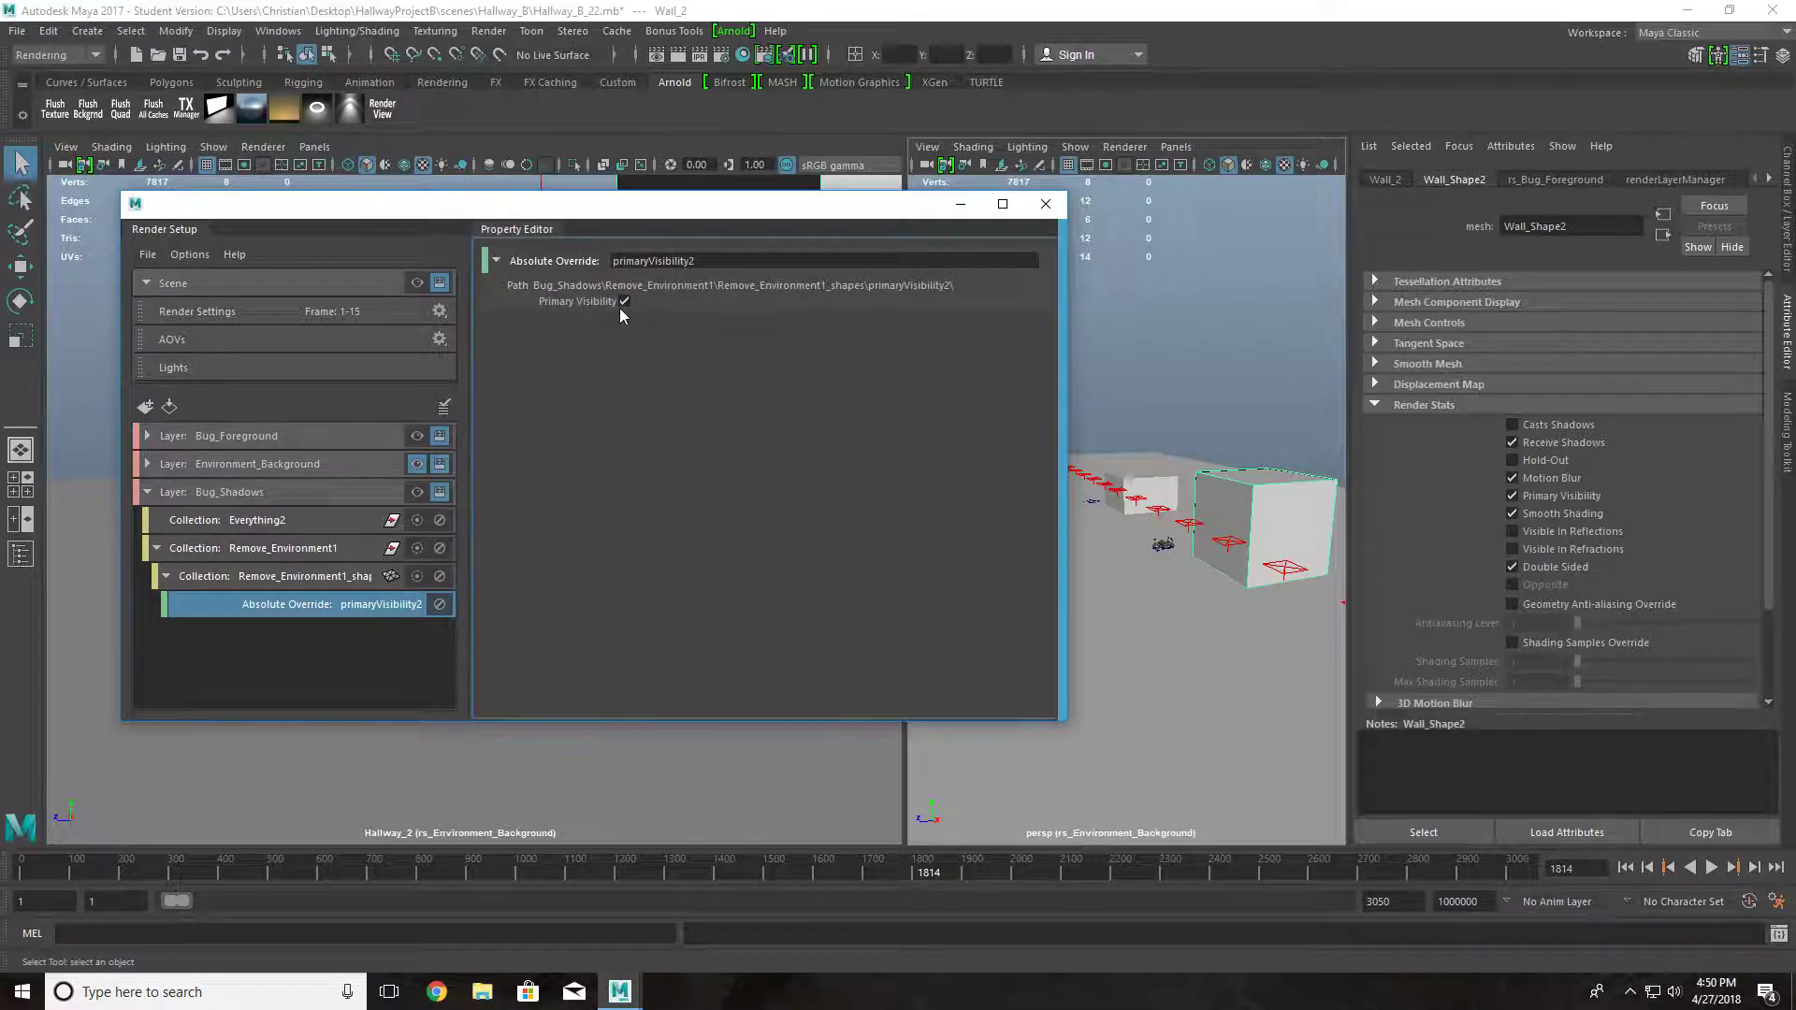
click(624, 301)
- Make Bug_Shadows the visible render layer, render it in the Arnold Render View, and close the render window
click(297, 493)
click(383, 109)
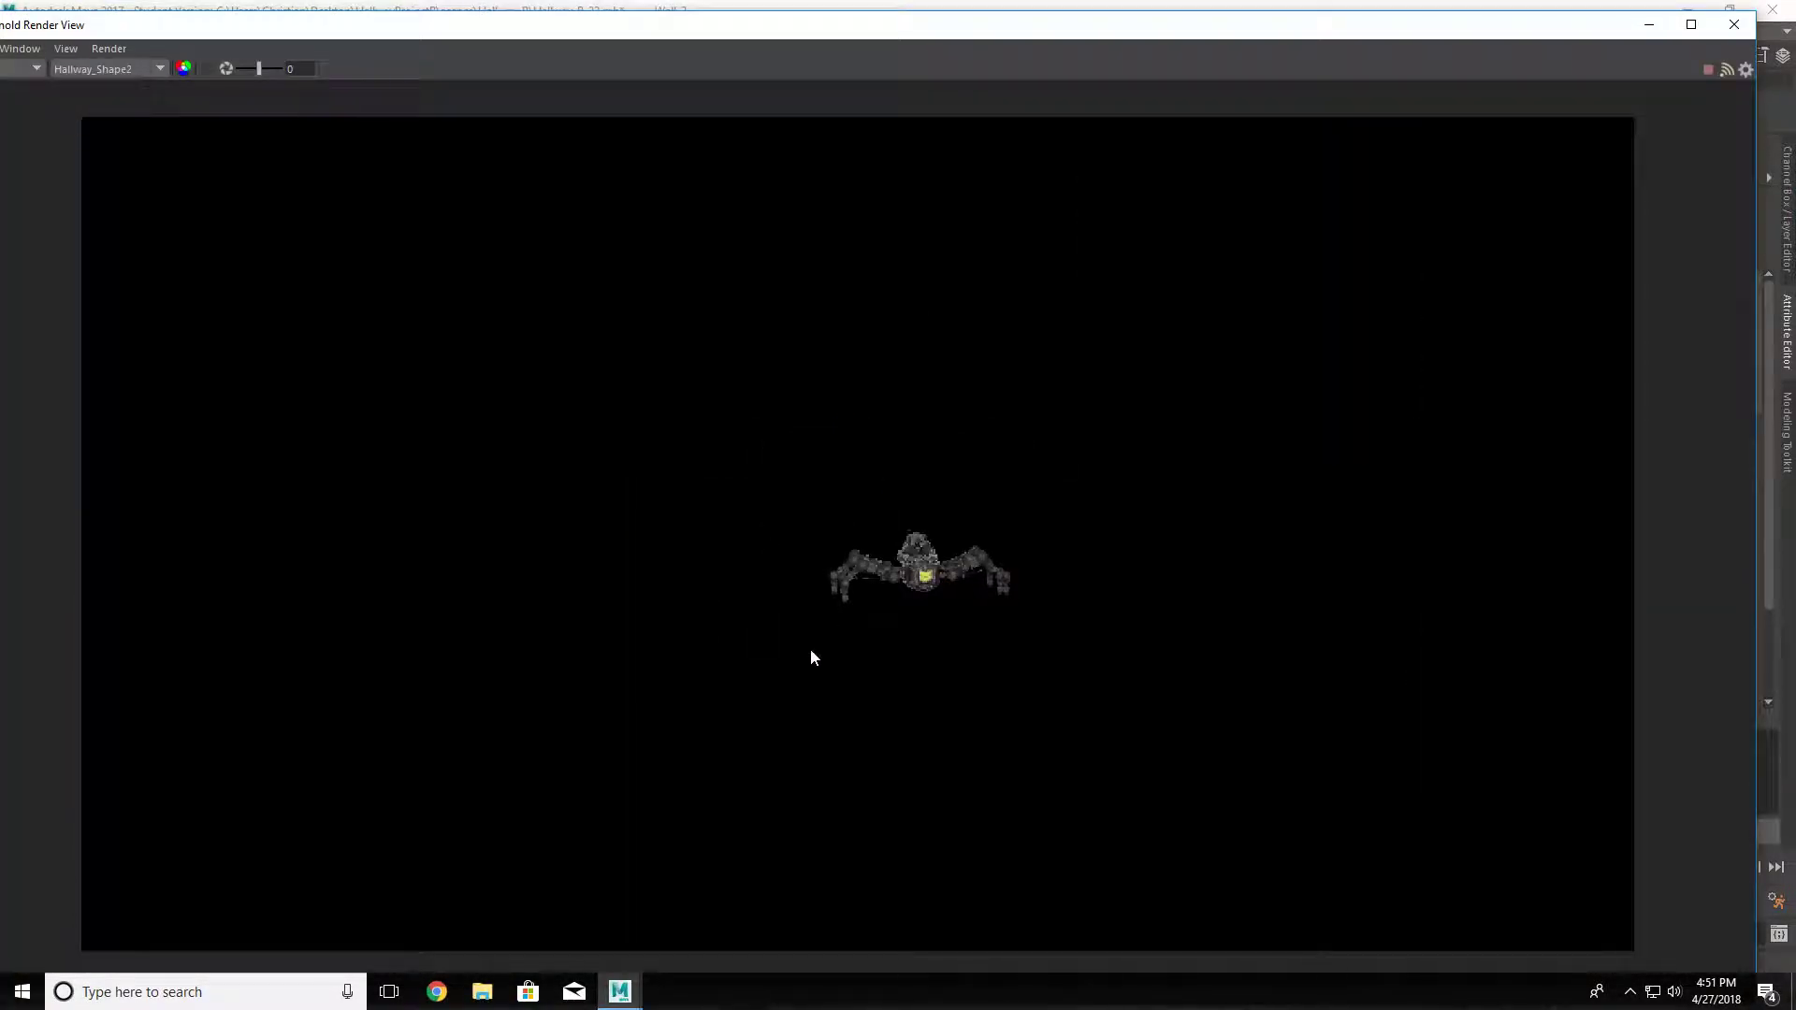
click(1734, 24)
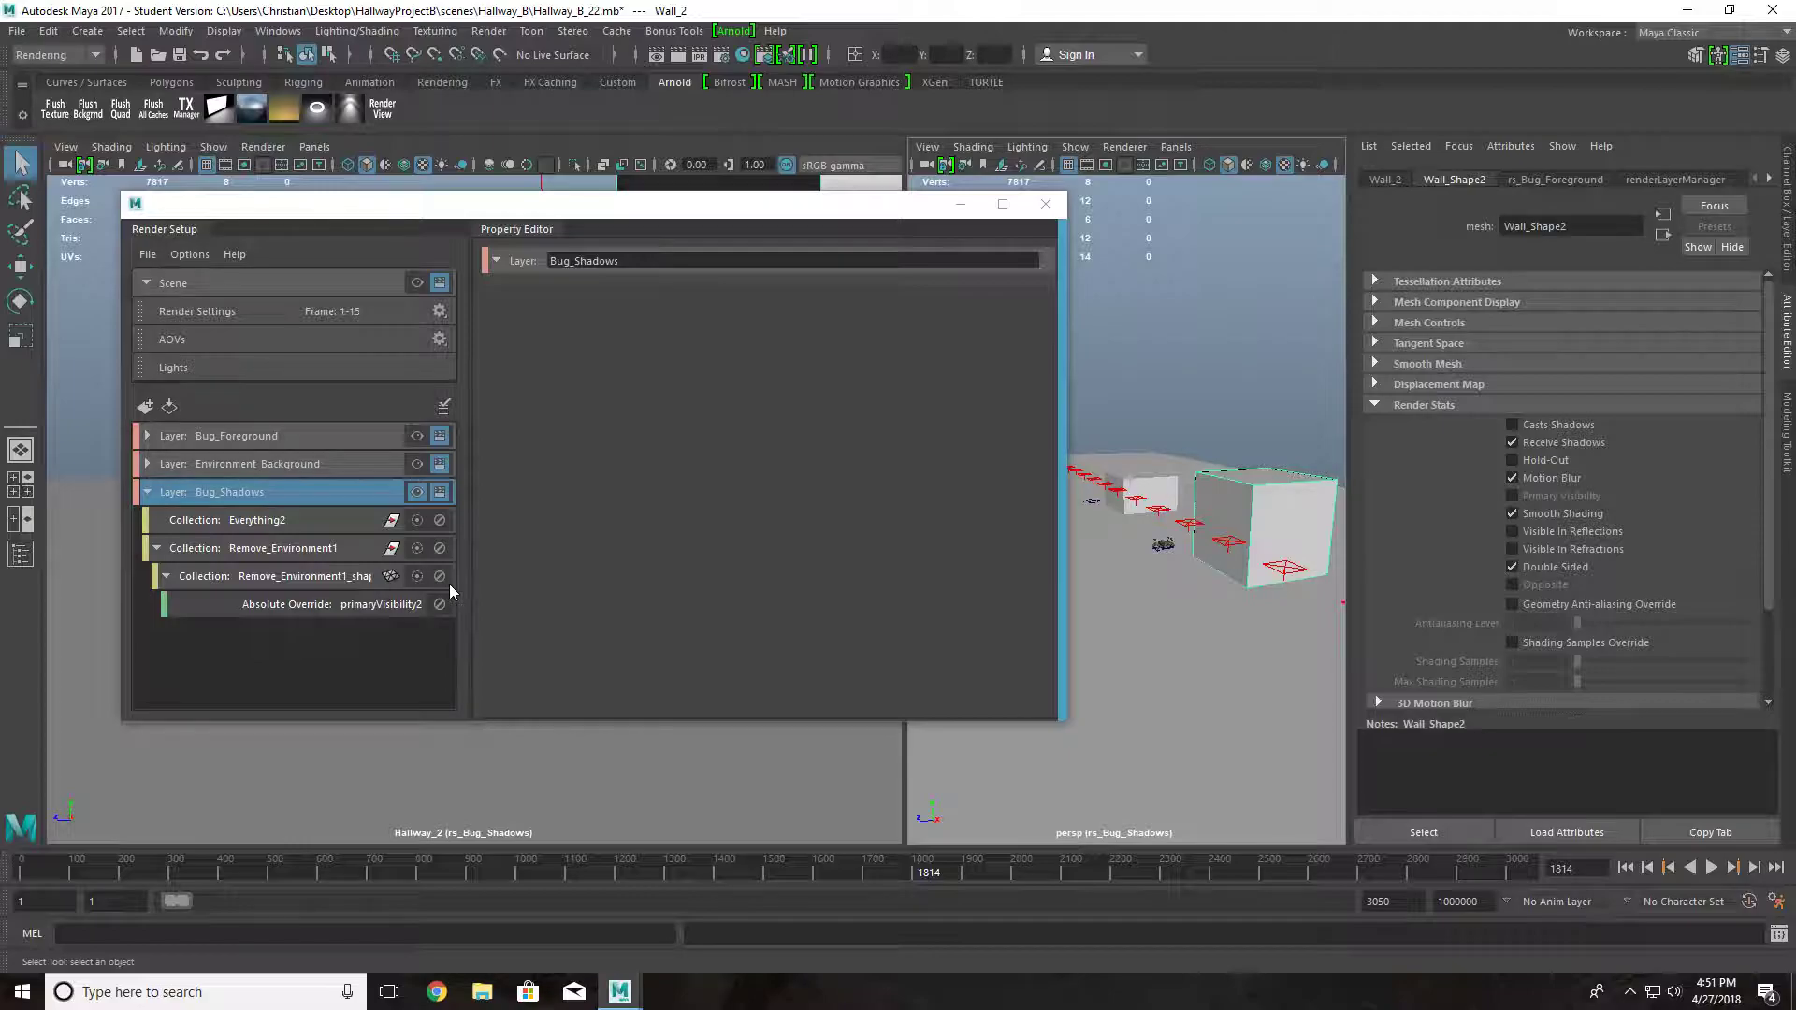
- Create a third collection in the Bug_Shadows layer and name it Make_Bug_Shadows
click(277, 515)
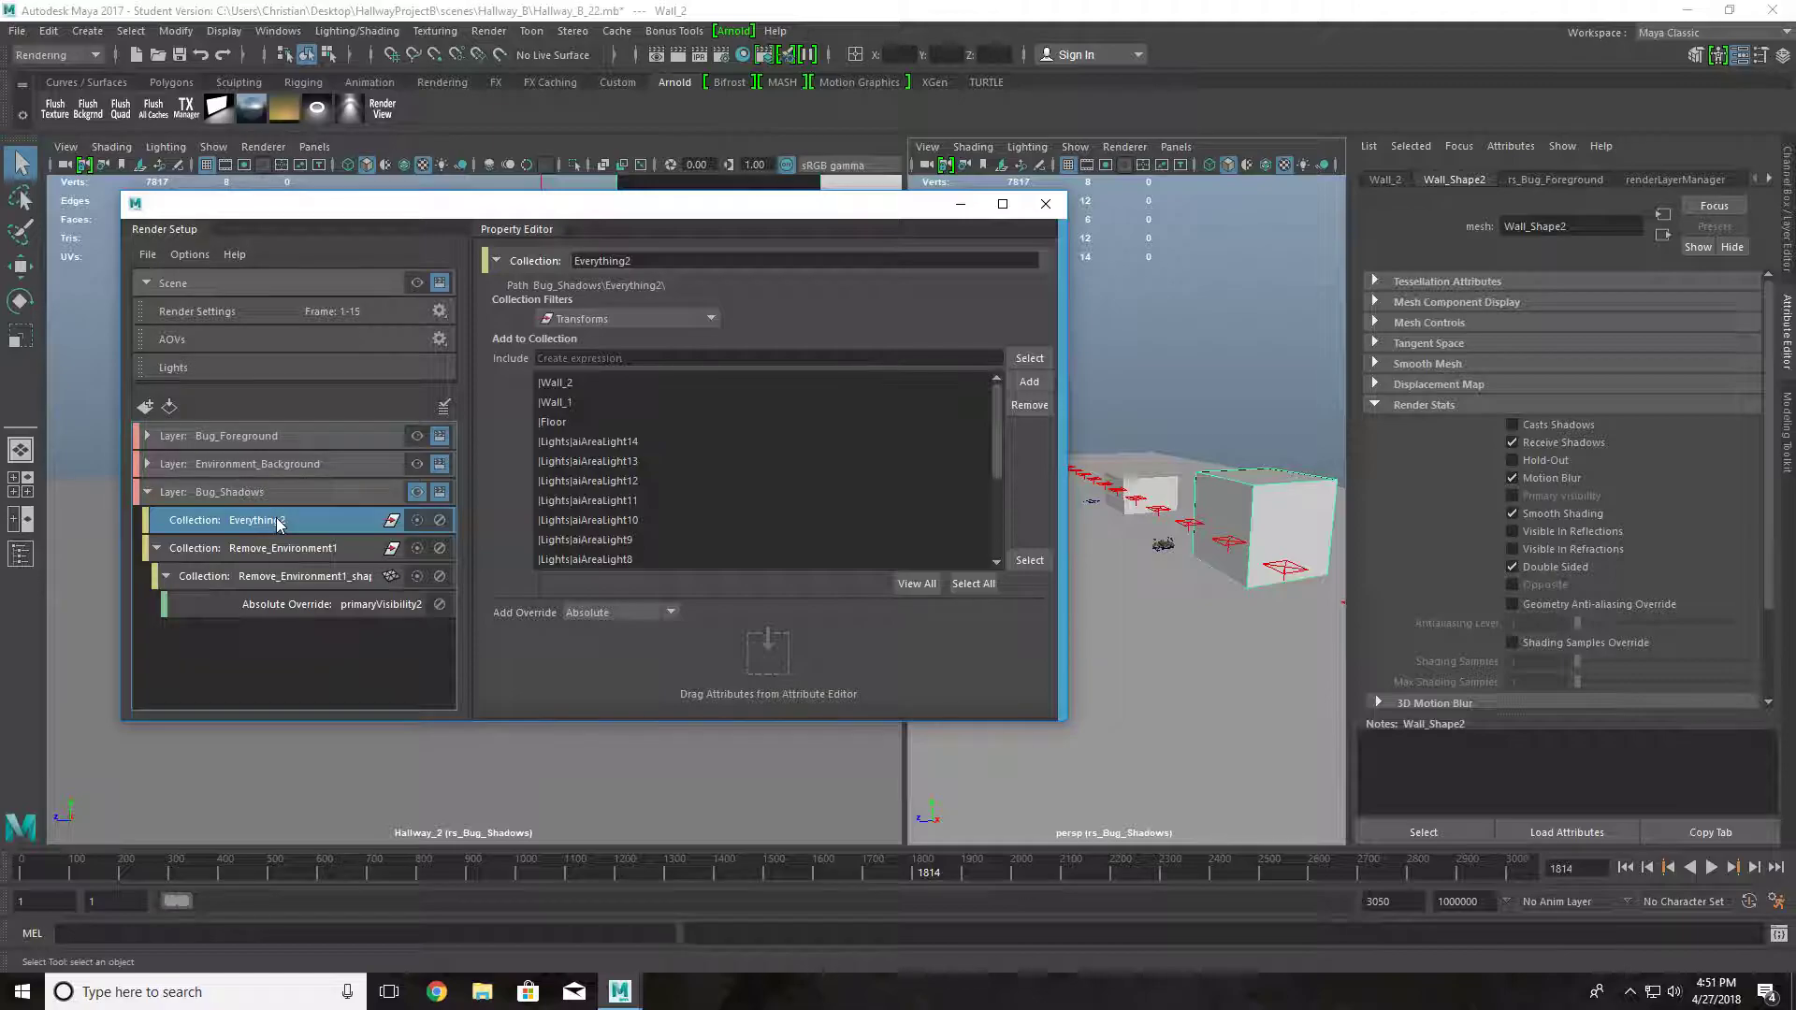
click(272, 494)
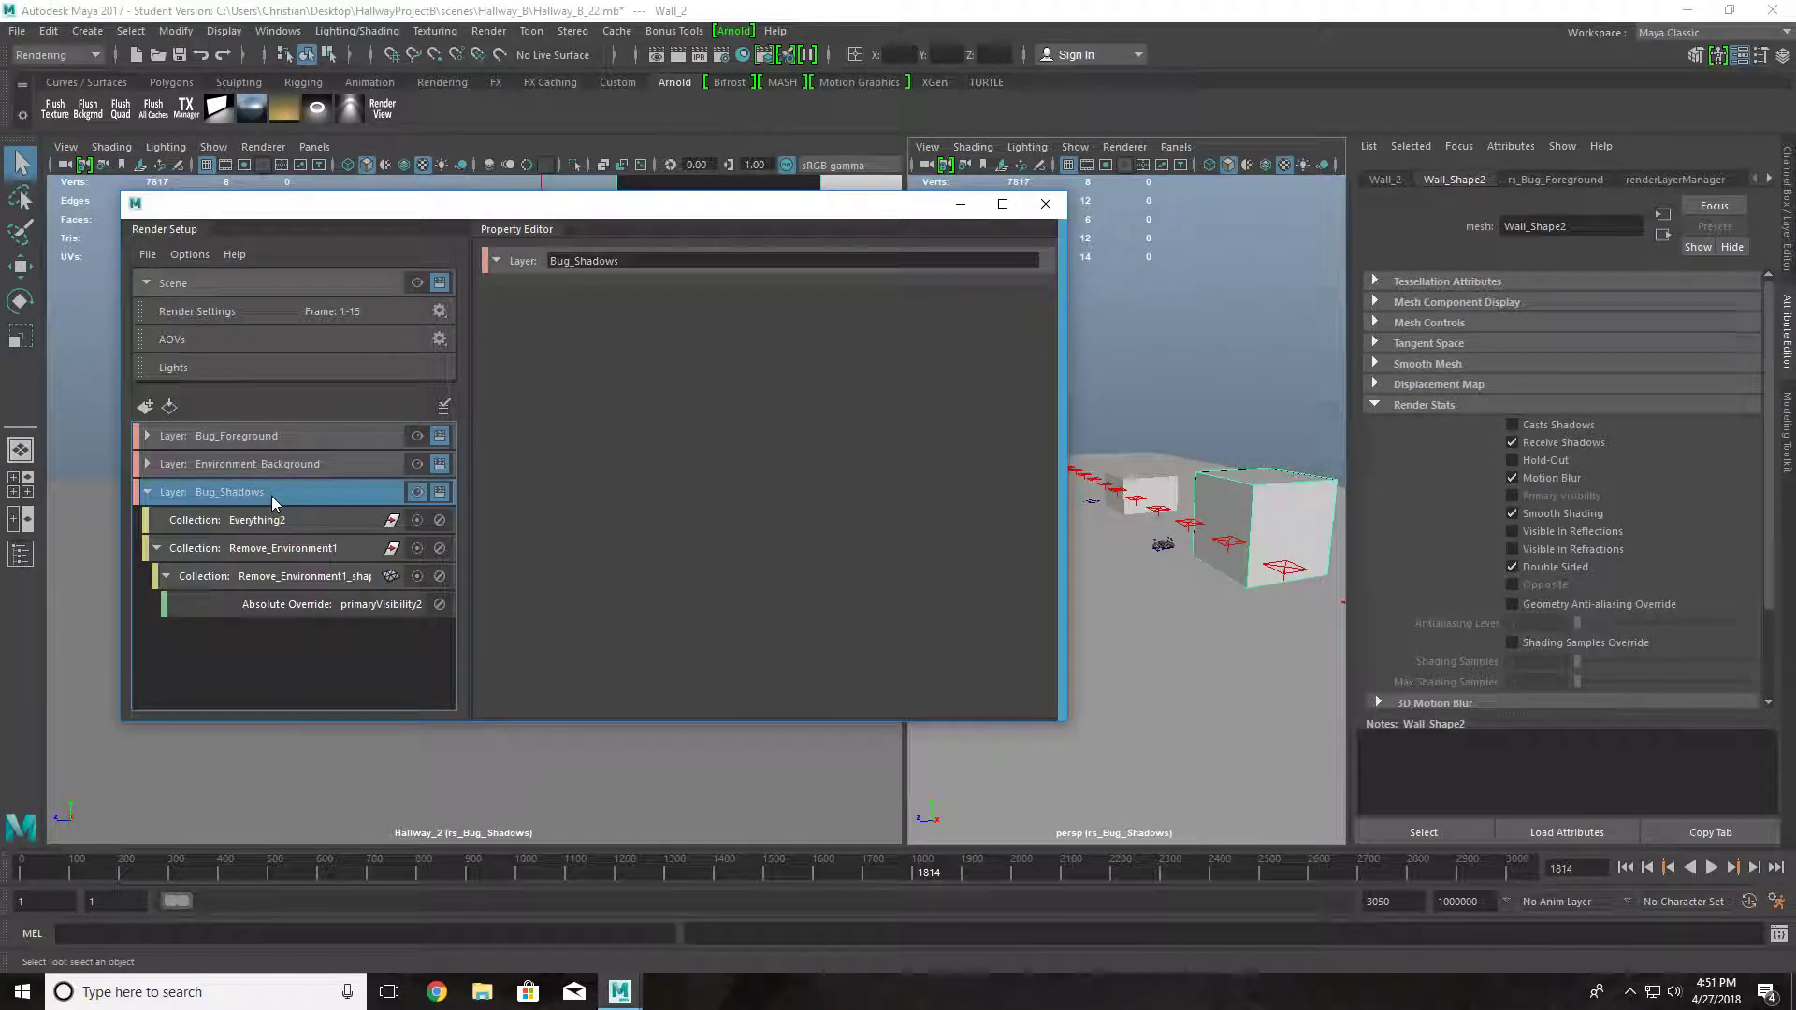
right_click(271, 496)
click(332, 543)
text(Make_Bug)
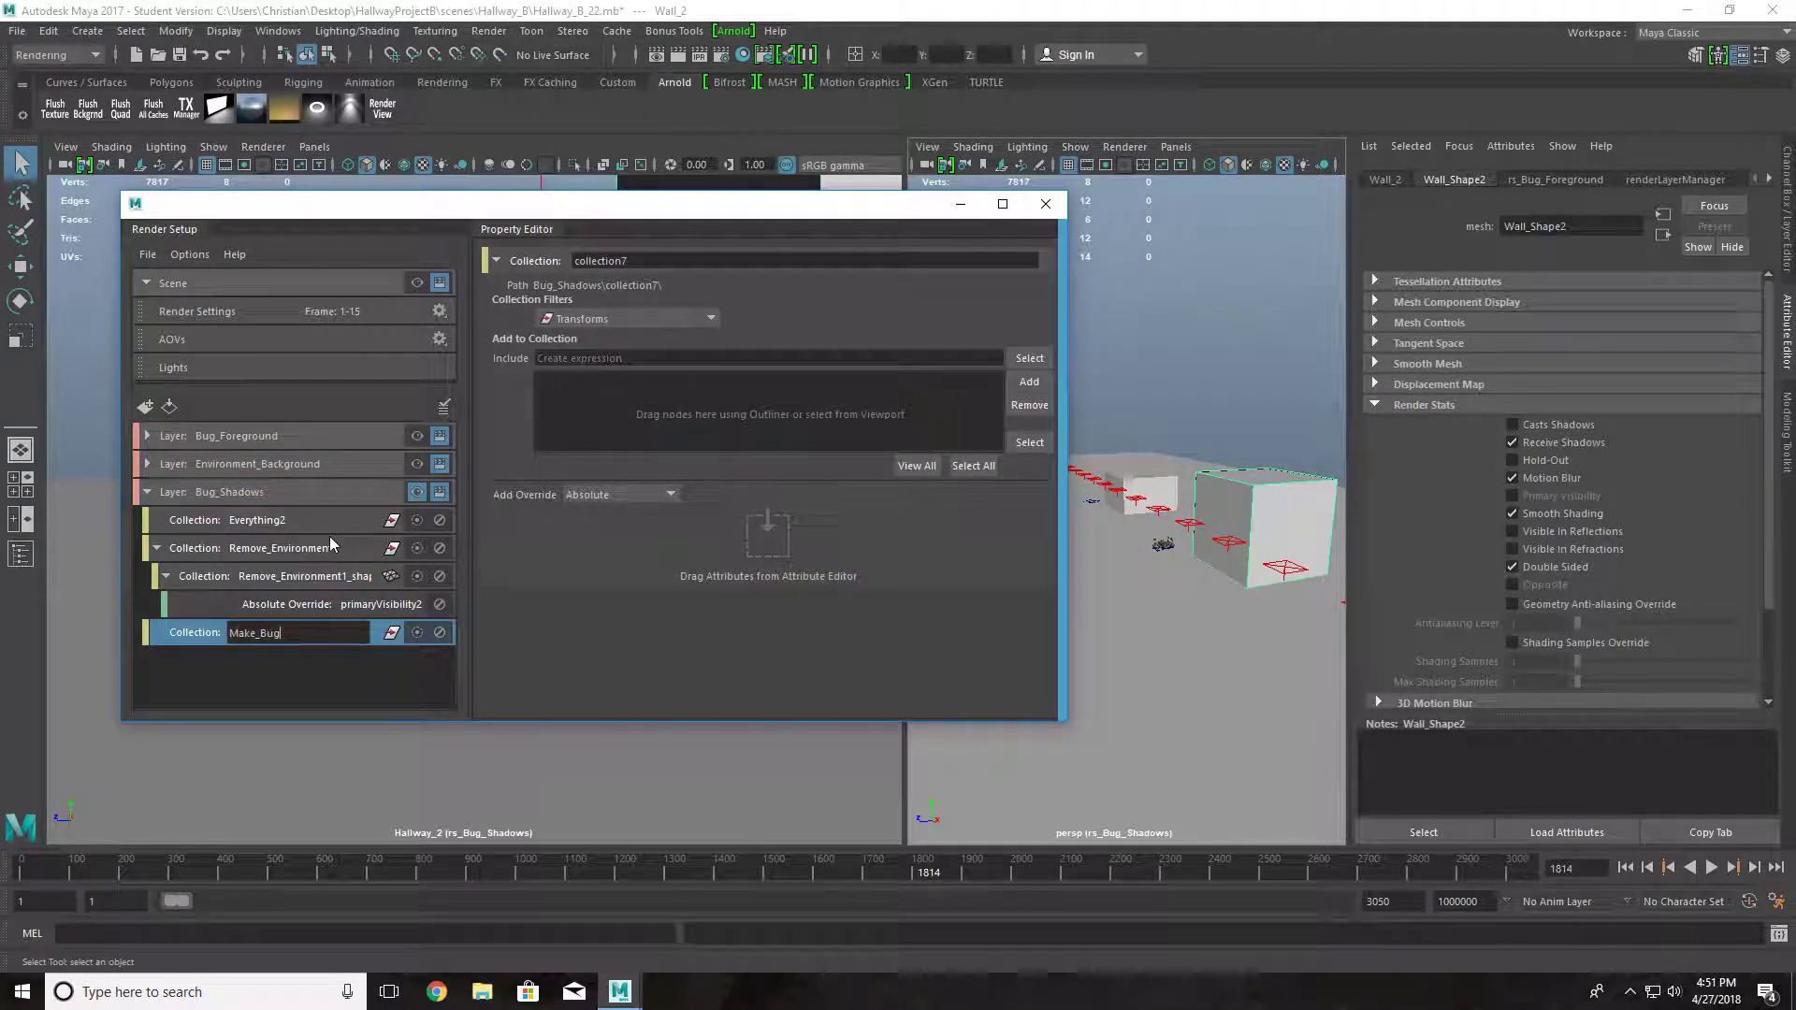
text(_Shadows)
key(Return)
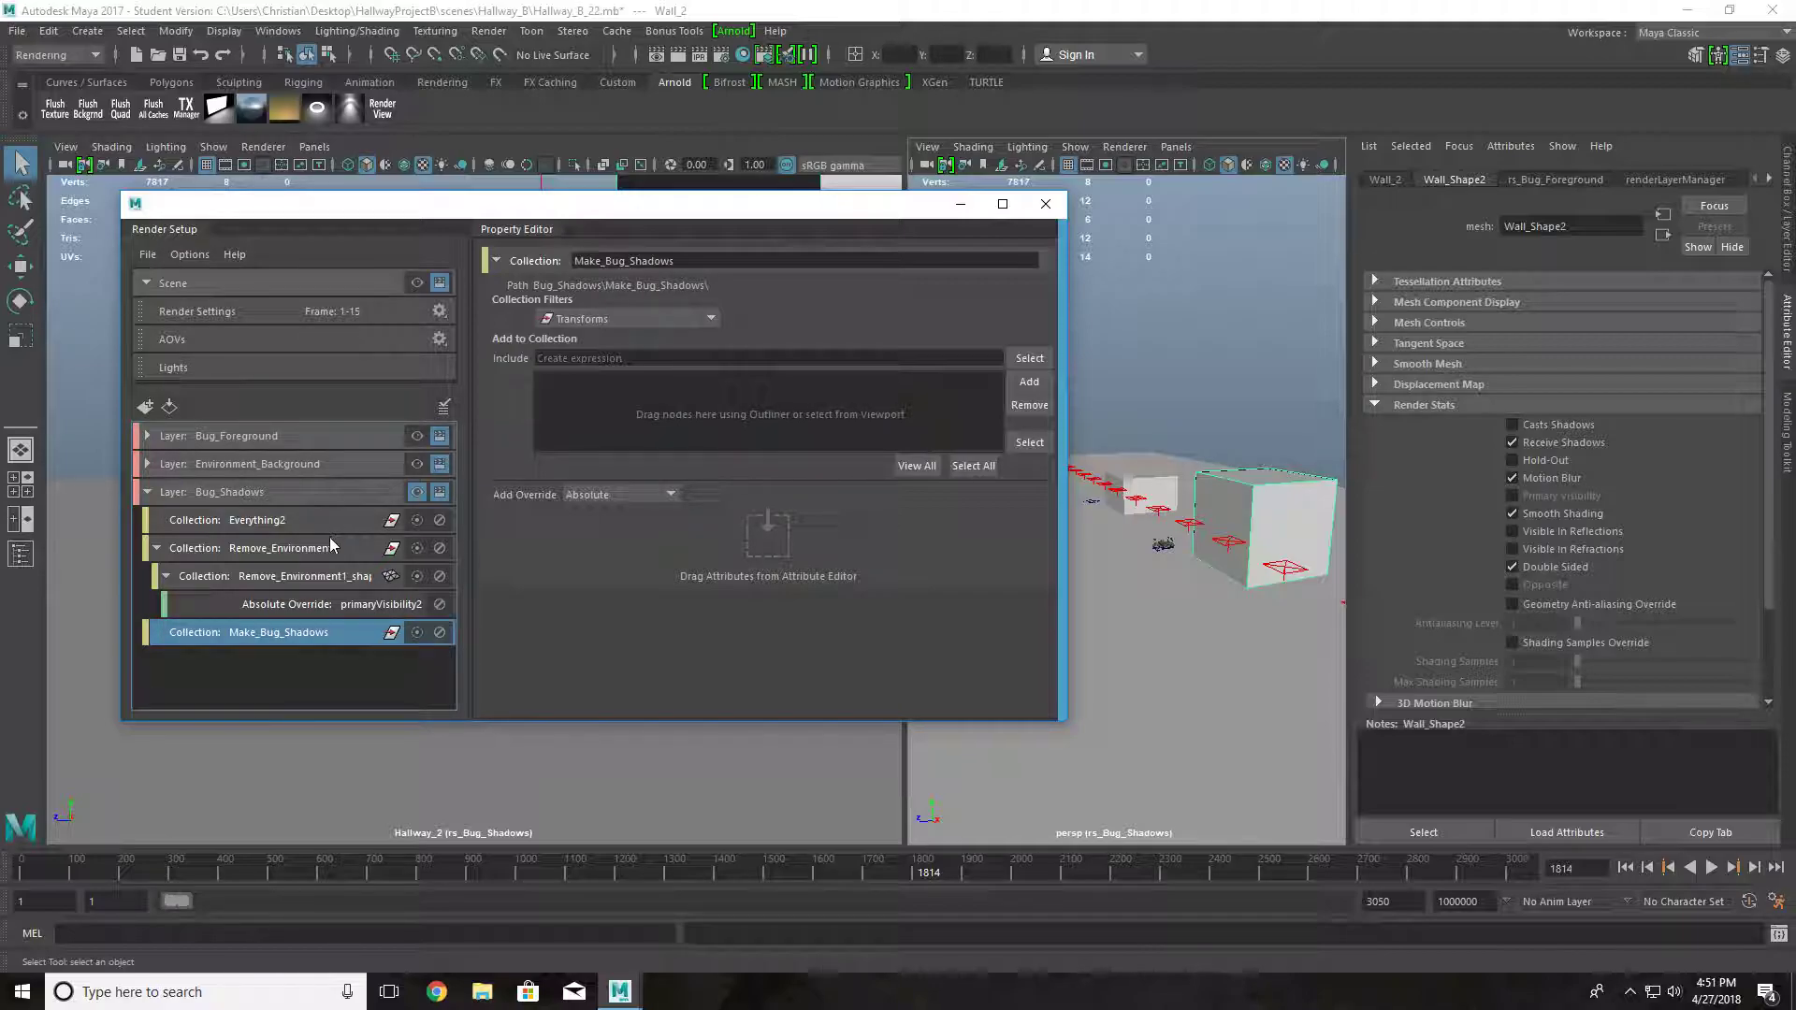
- Create a material override on the Make_Bug_Shadows collection and name it ShadowMaterial
right_click(267, 634)
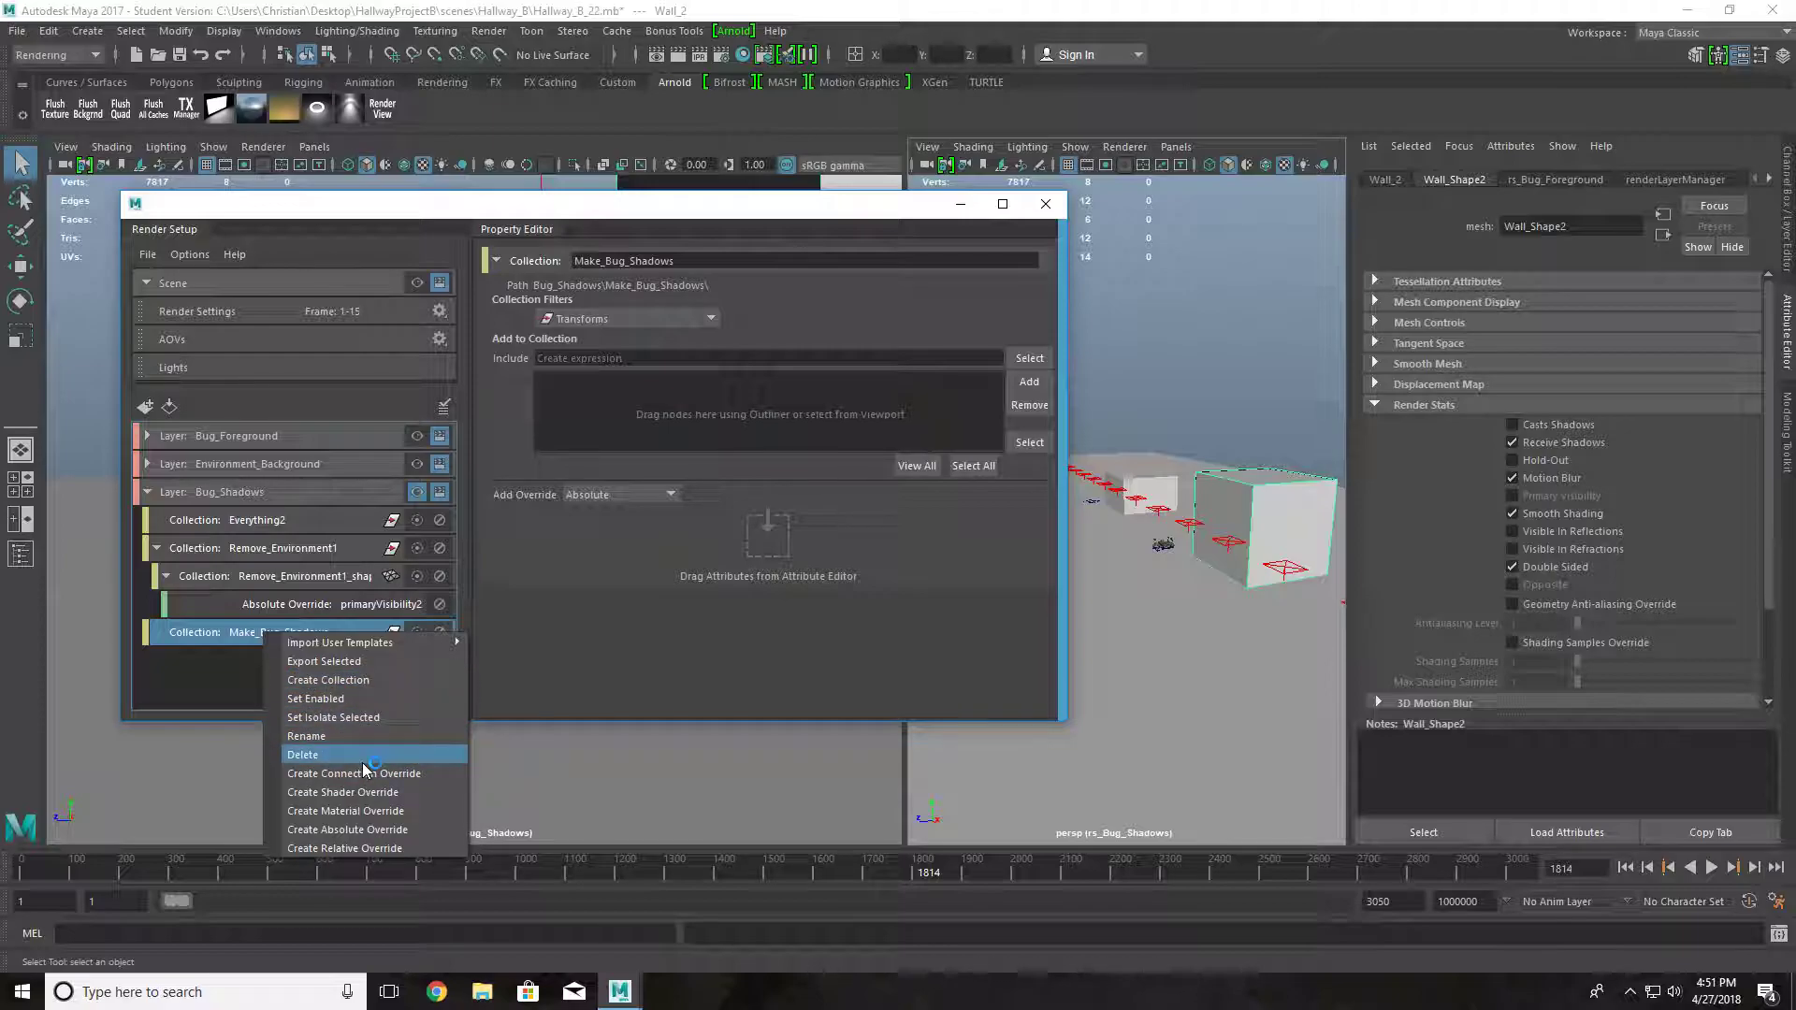
click(363, 812)
key(Return)
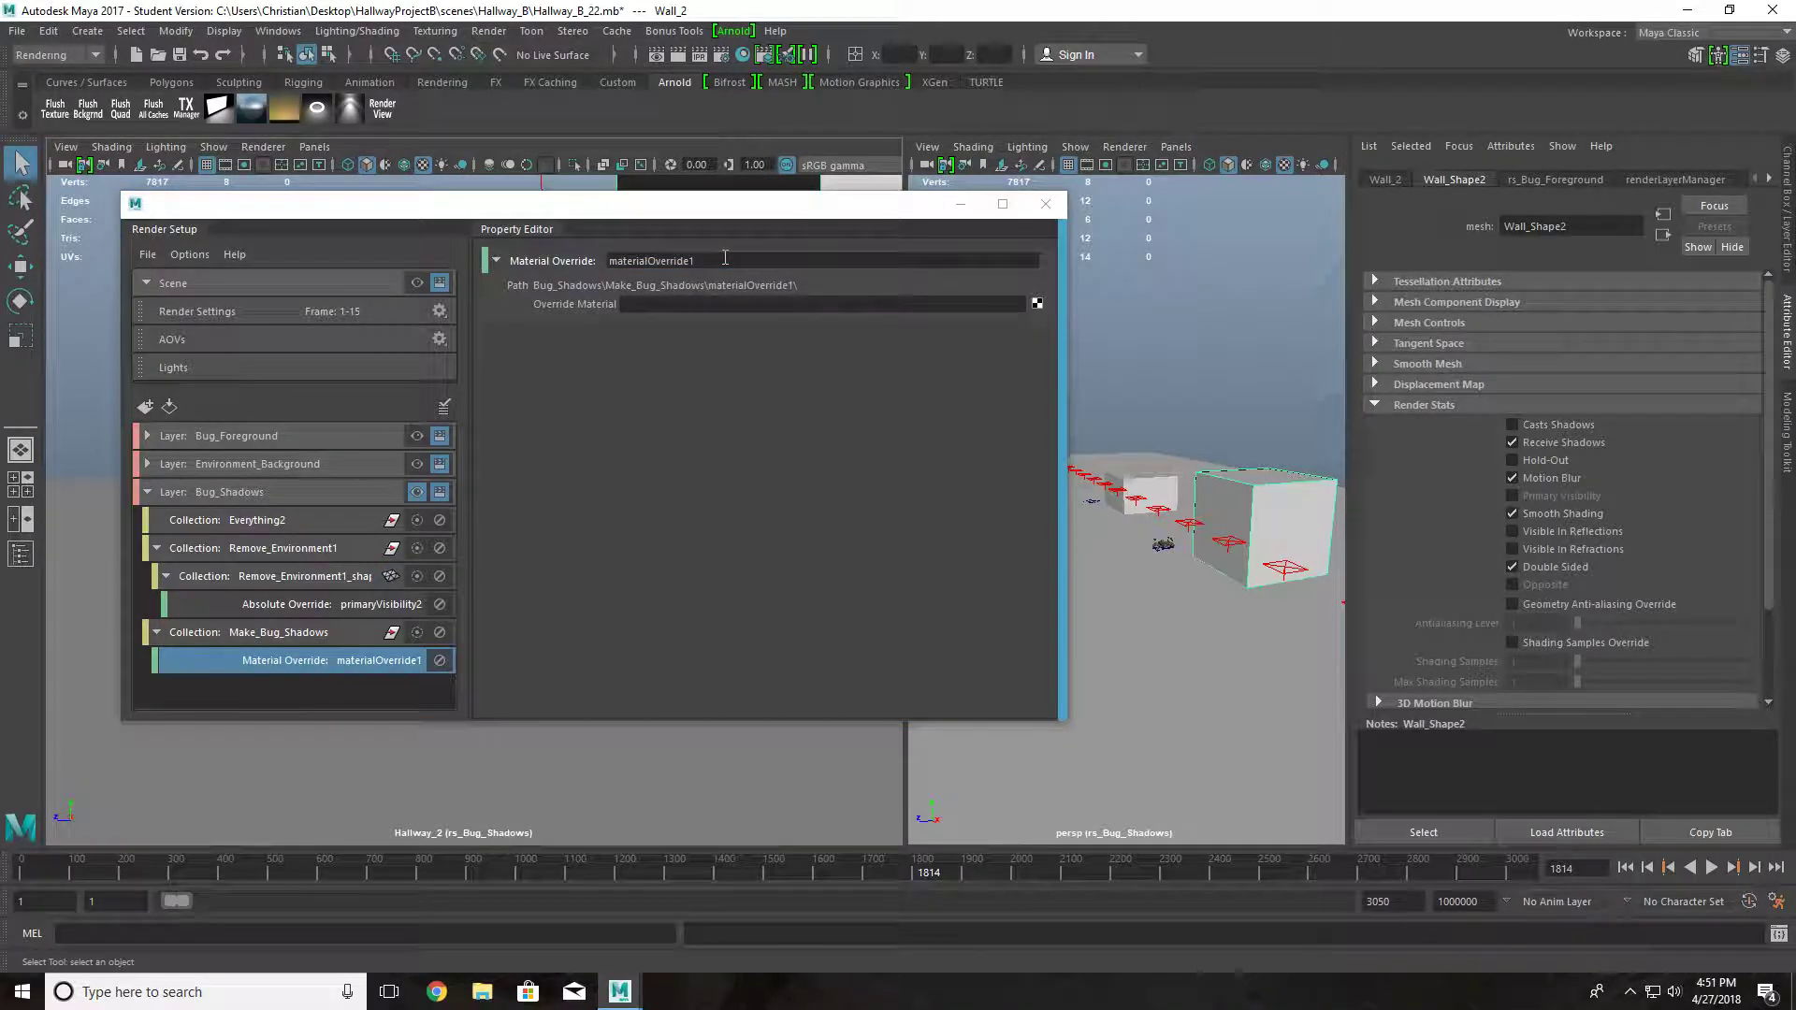
key(h)
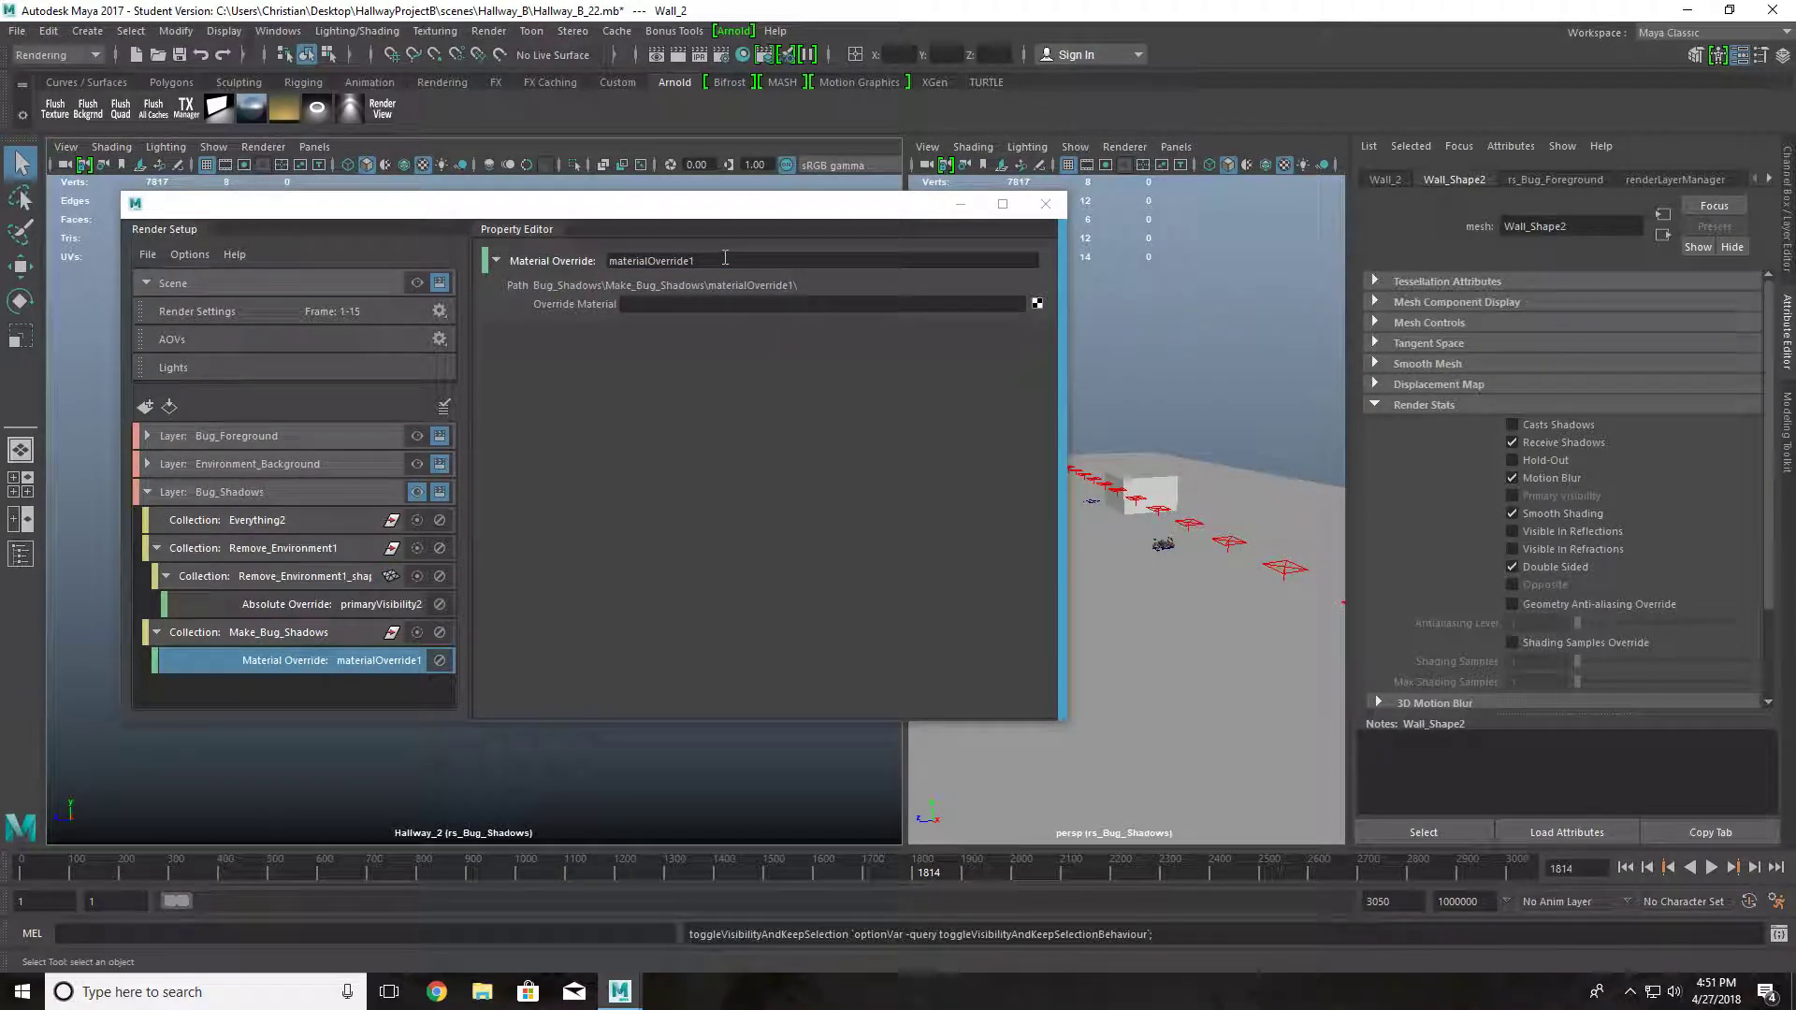
double_click(725, 257)
text(ShadowMaterial)
key(Return)
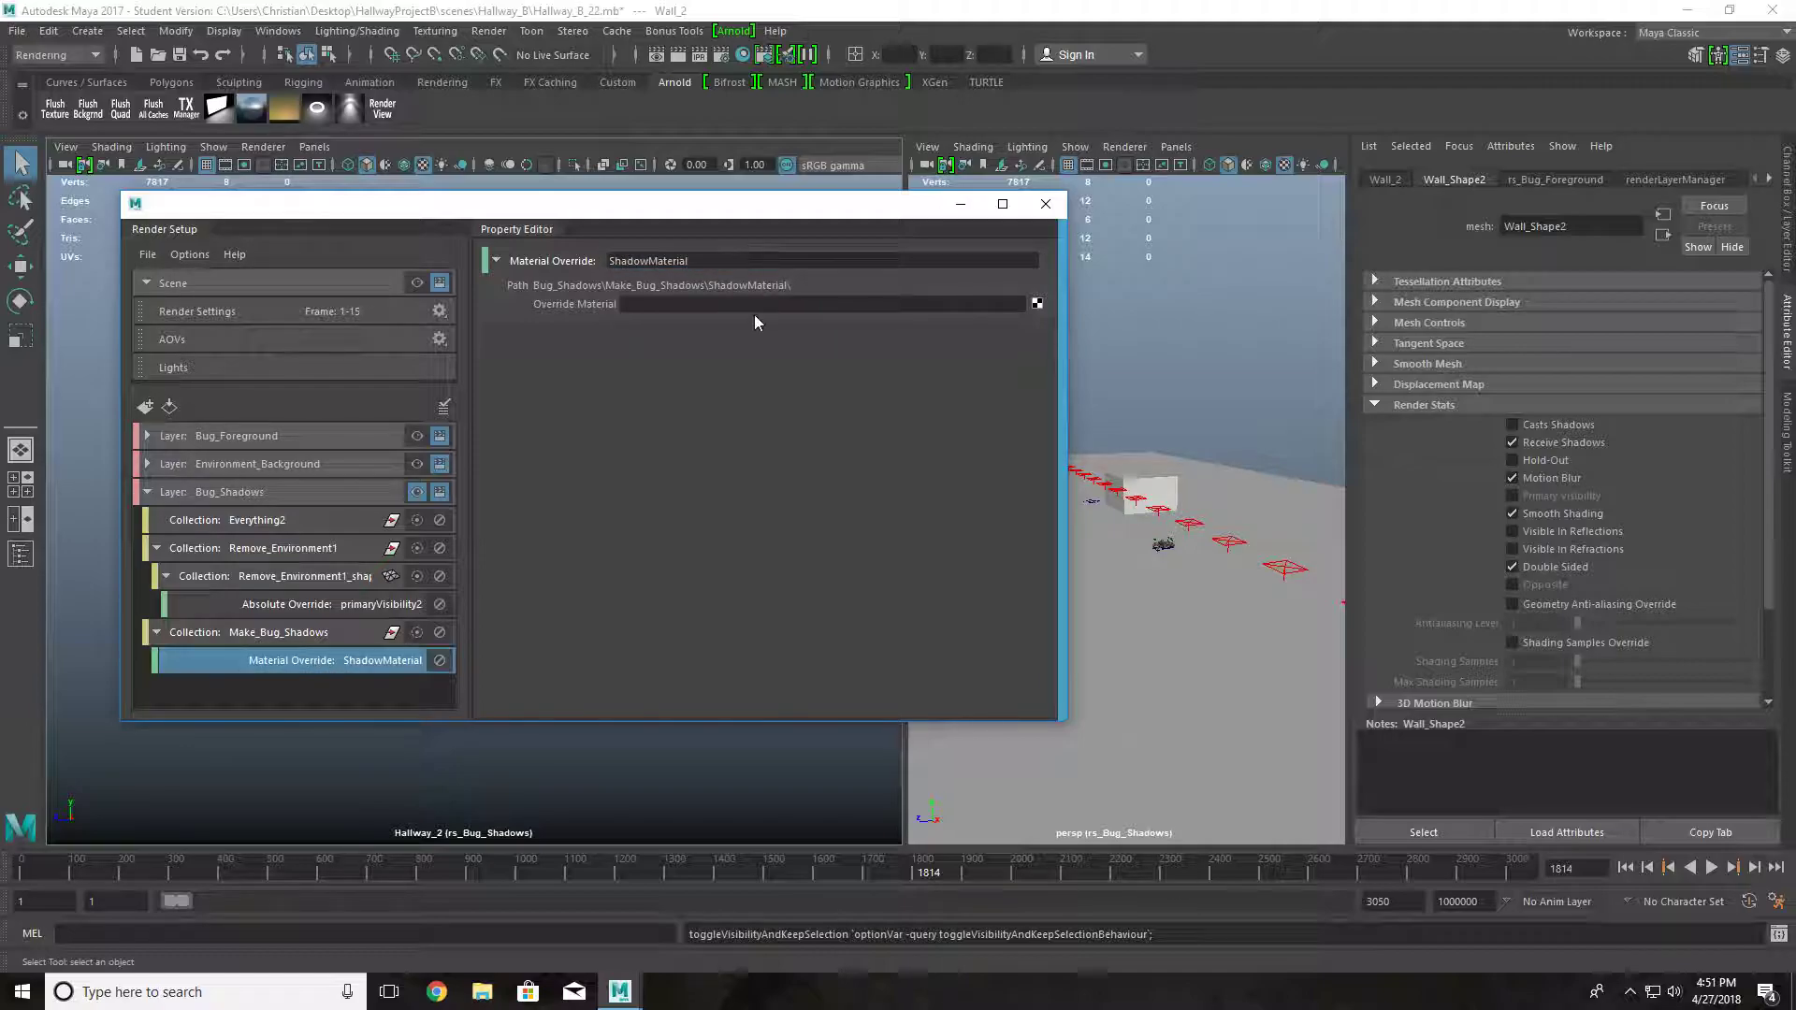
- Find the aiShadowCatcher shader and assign it as the override material of ShadowMaterial
click(1038, 303)
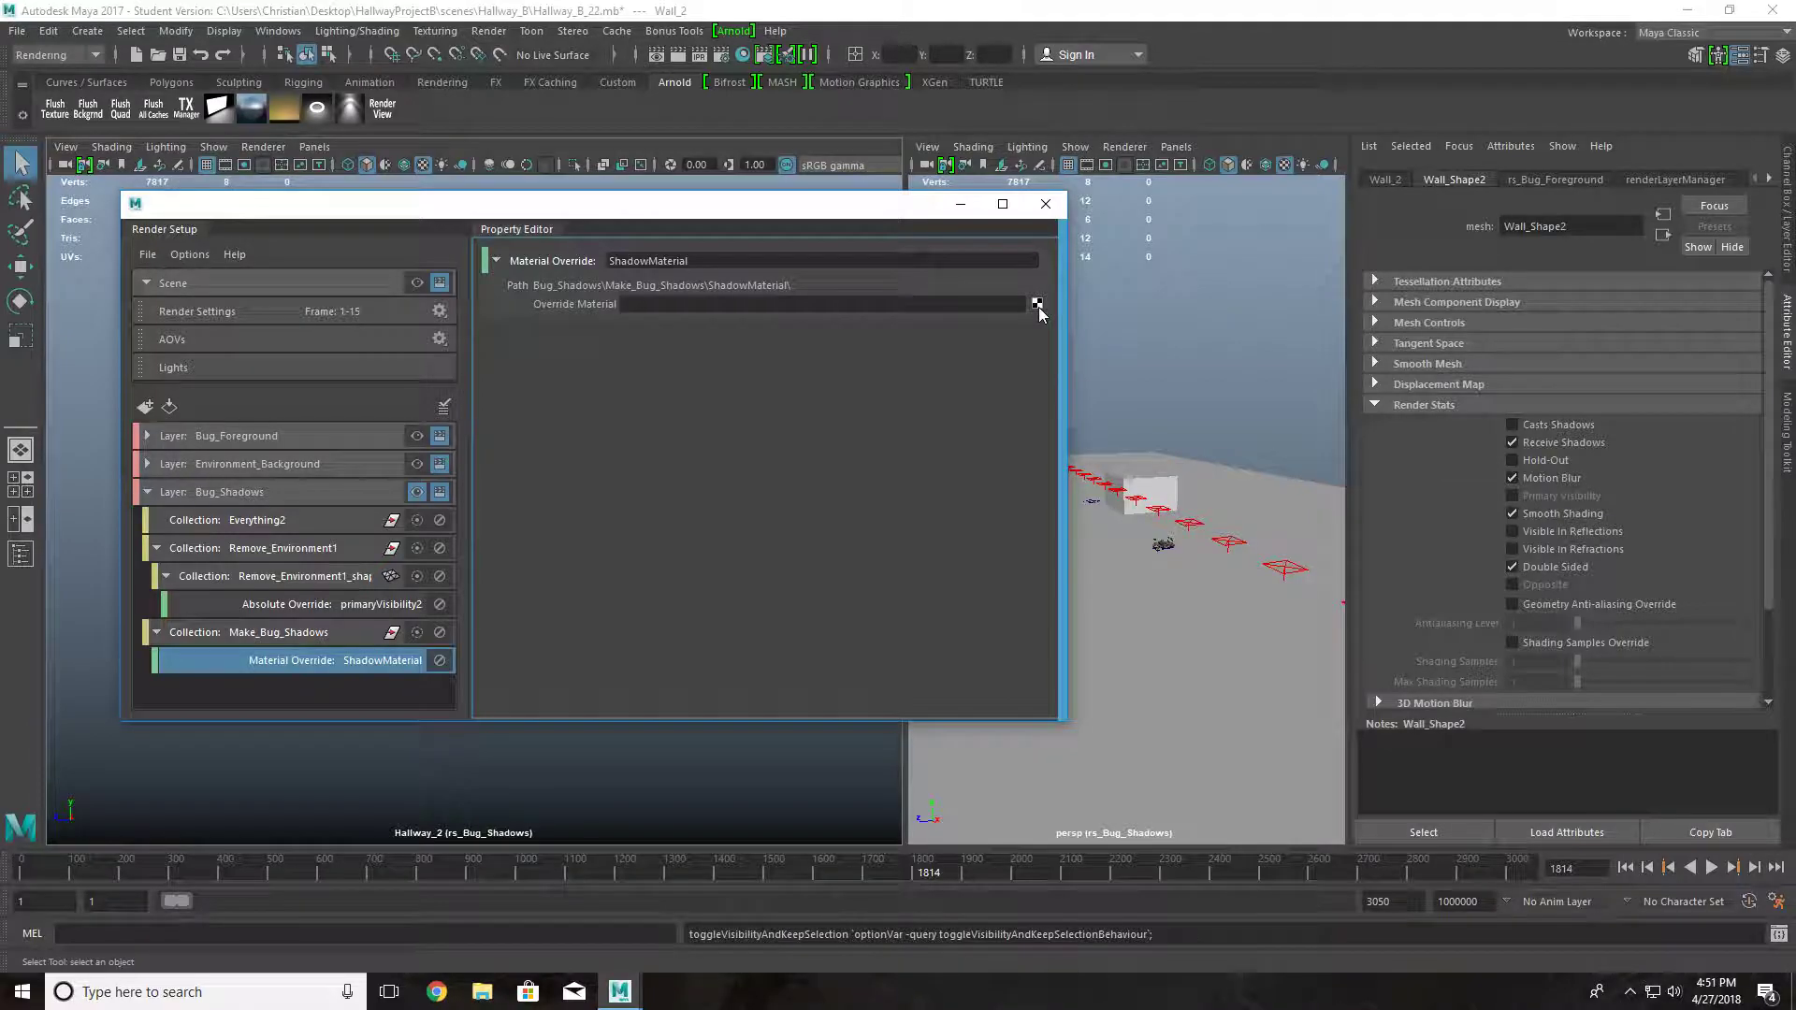
key(BackSpace)
key(BackSpace)
key(BackSpace)
key(BackSpace)
key(BackSpace)
key(BackSpace)
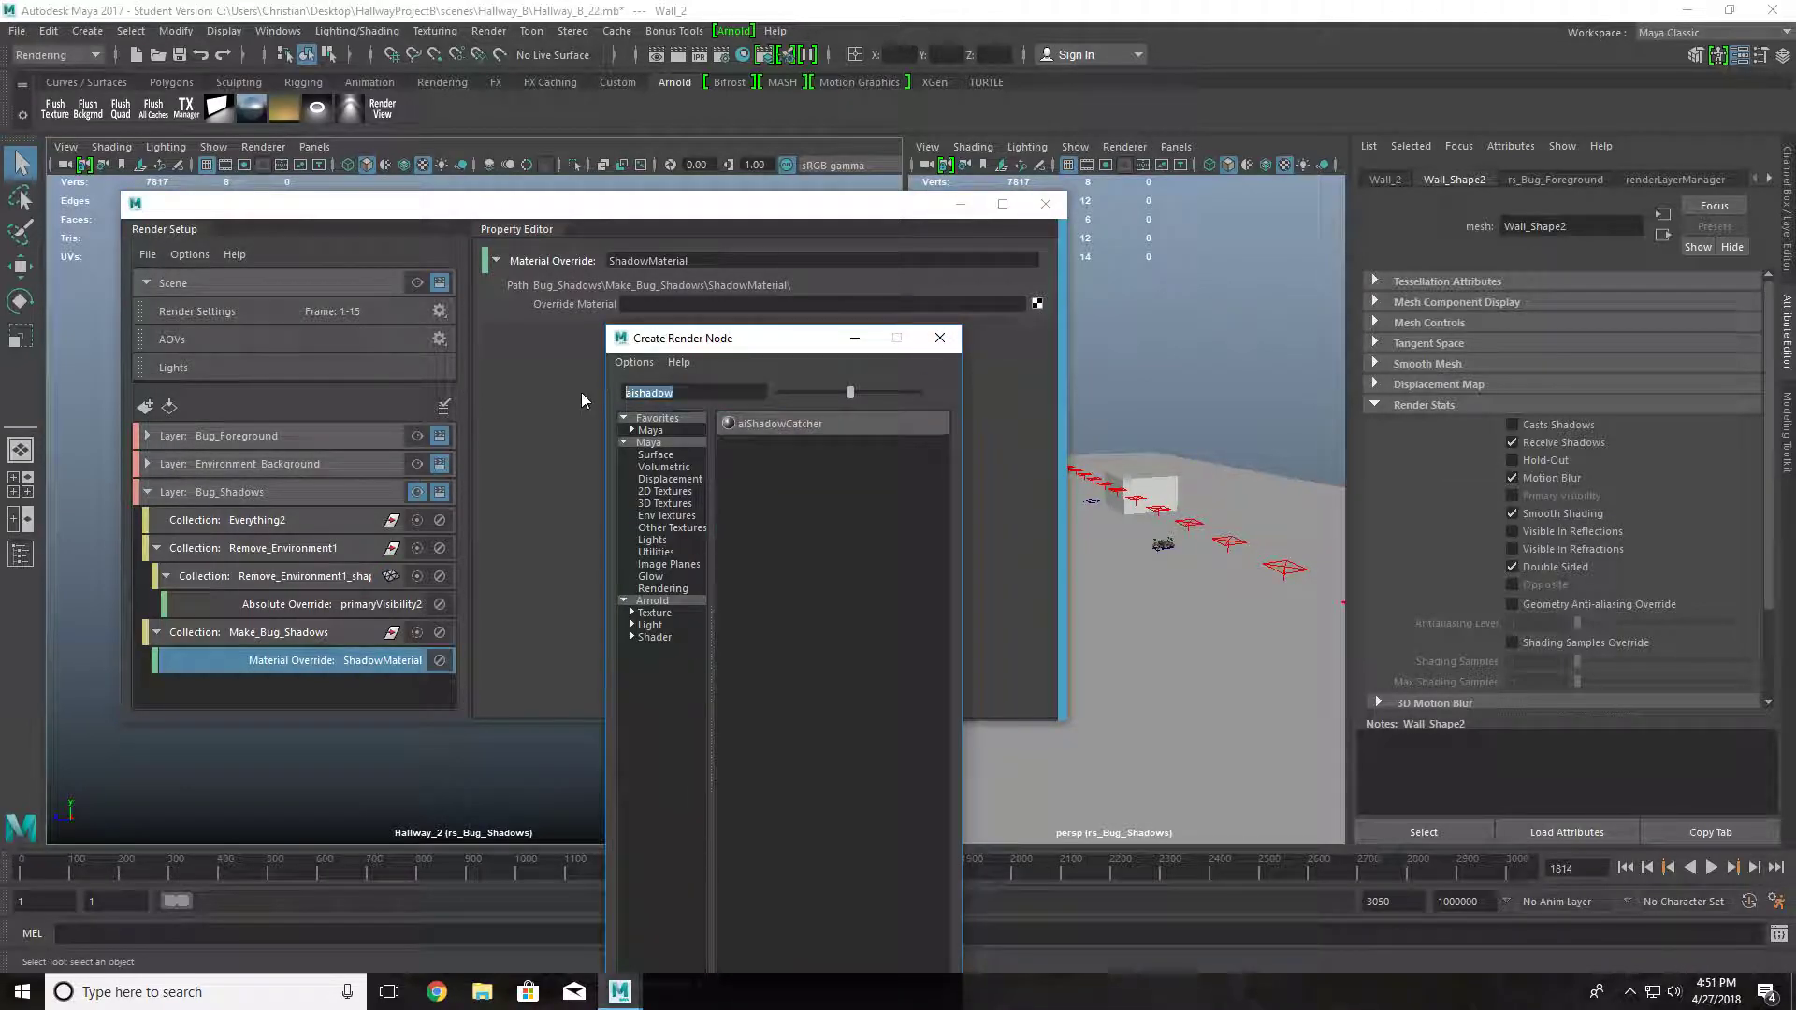
text(shadow)
click(805, 424)
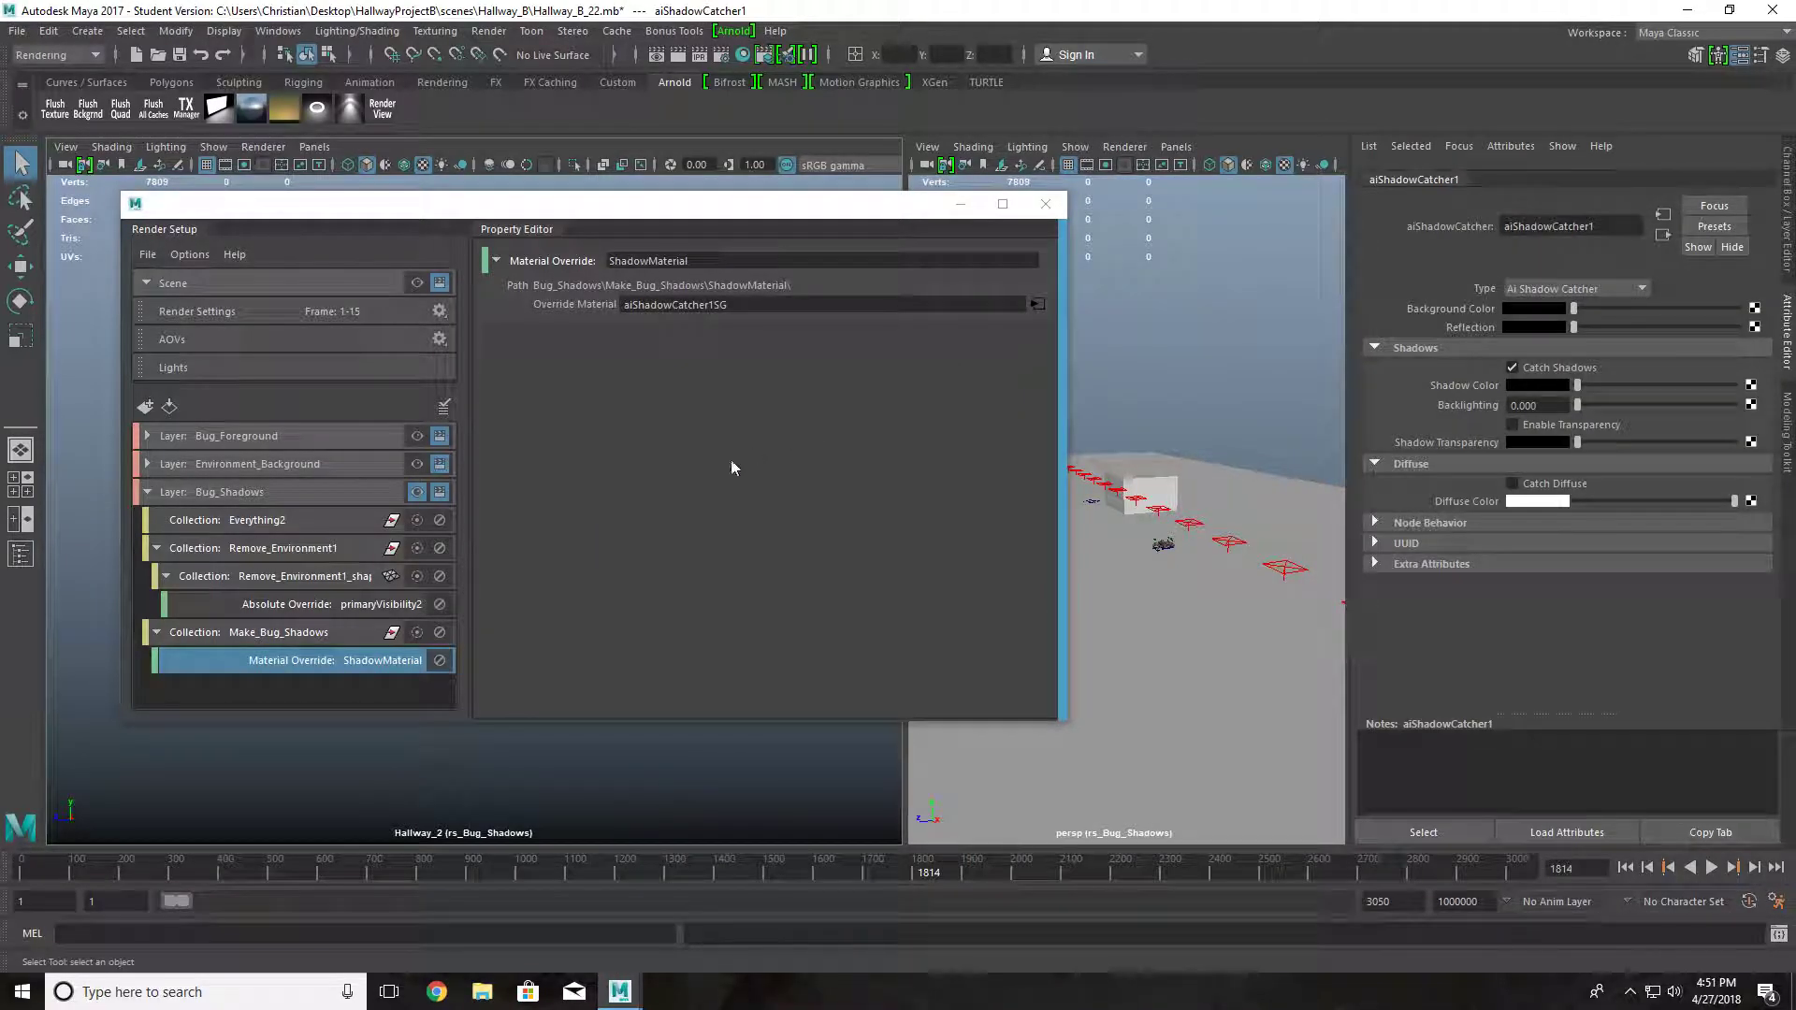
- Open the Outliner and add Wall_1, Floor and Wall_2 to the Make_Bug_Shadows collection
click(281, 632)
click(278, 31)
click(304, 233)
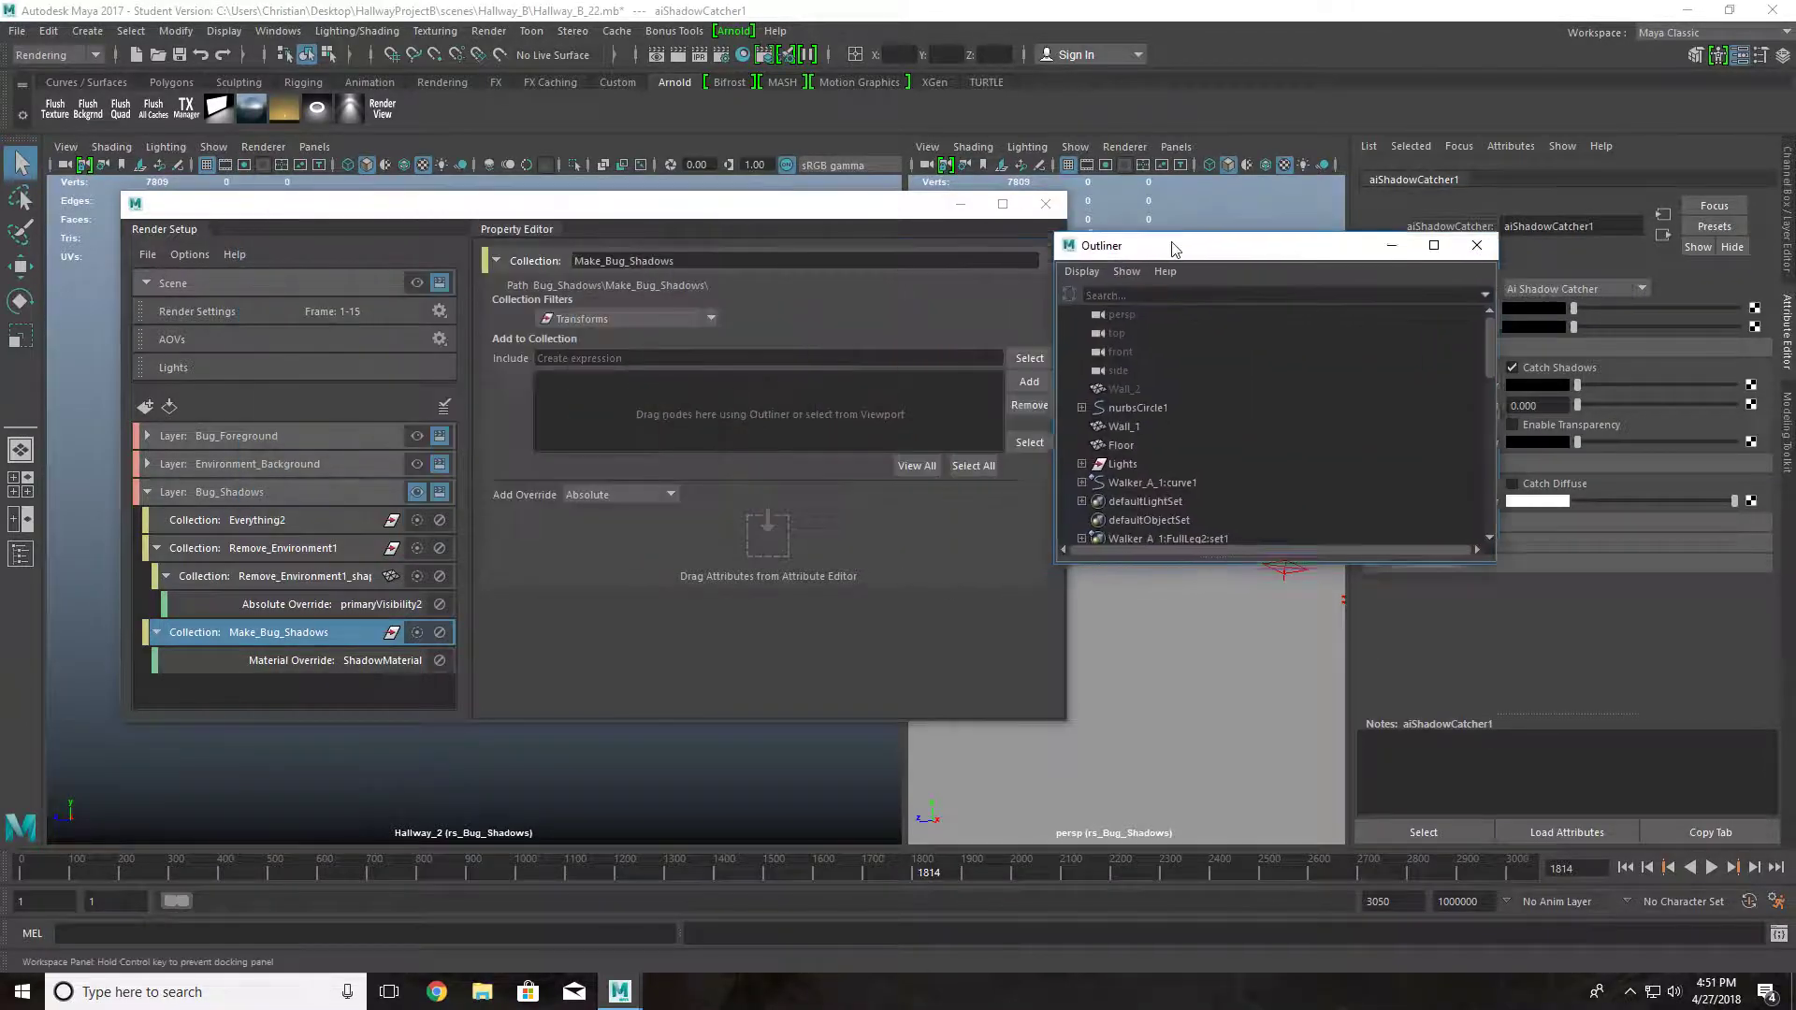
drag(1164, 404, 919, 437)
drag(1165, 366, 664, 440)
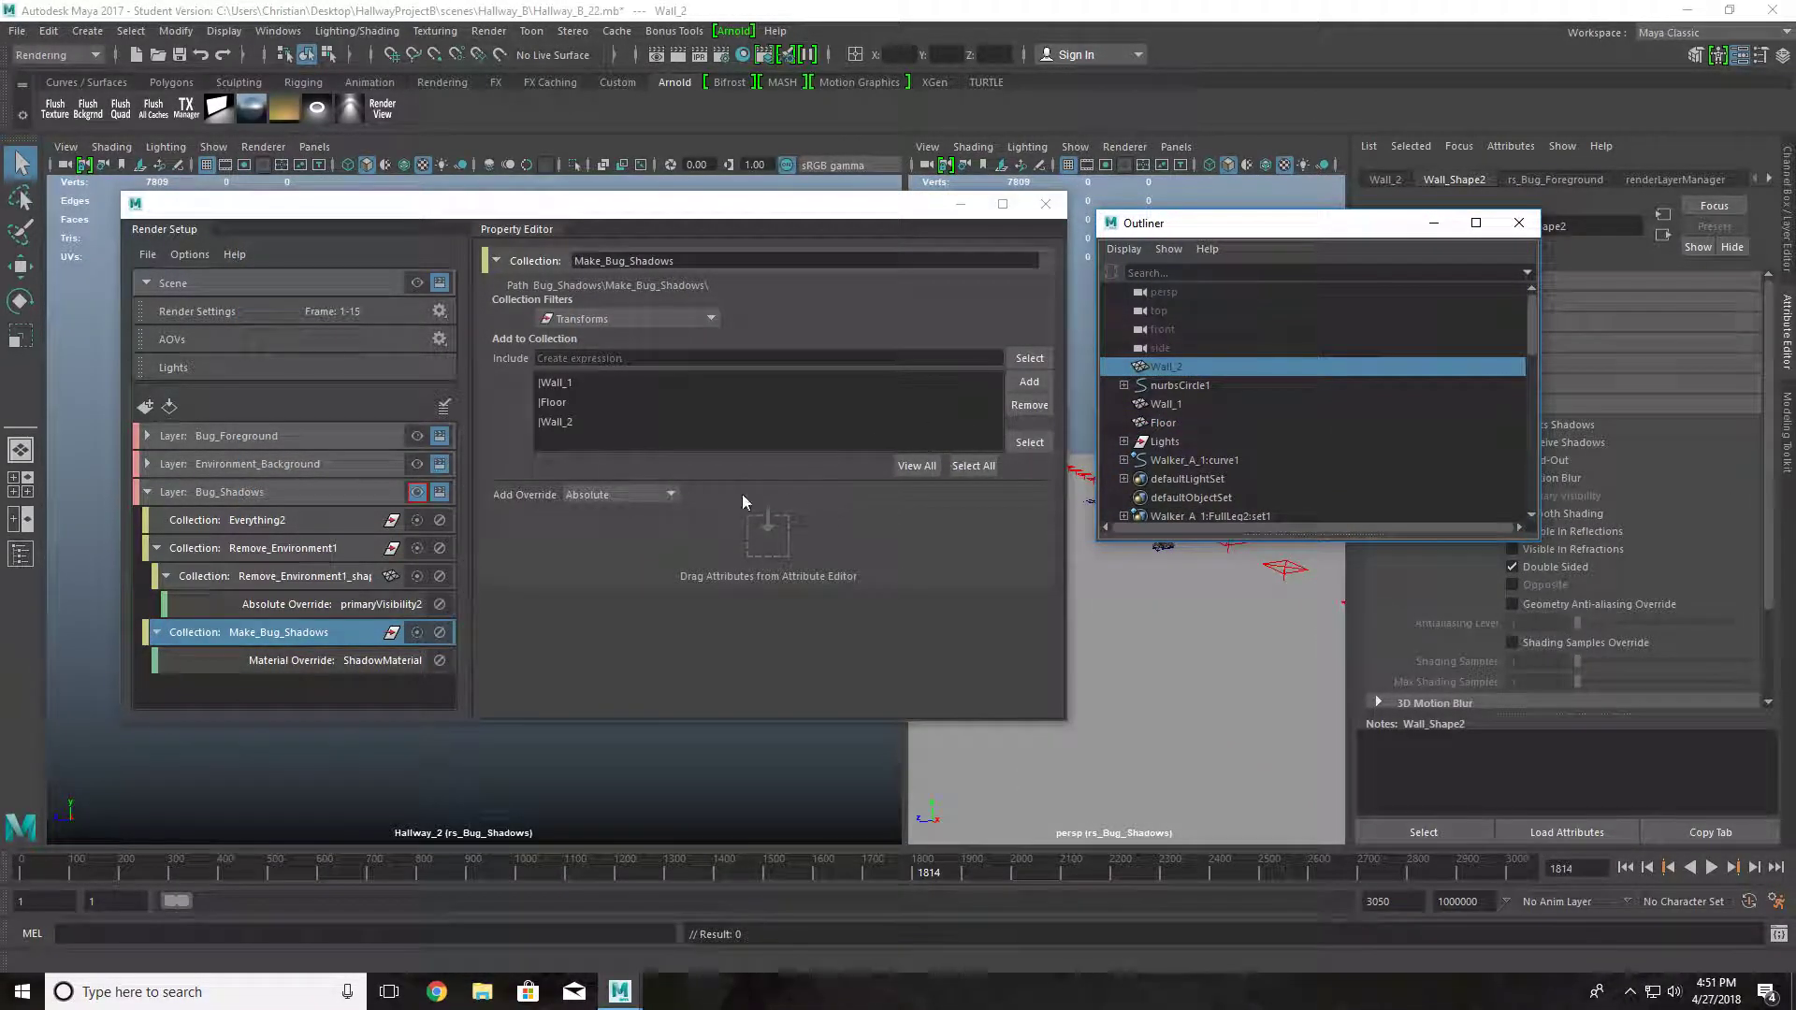
- Add all the area lights from the Lights group and Walker_A_1:curve1 to Make_Bug_Shadows, and close the Outliner
click(1123, 441)
click(1180, 460)
scroll(1181, 442, down, 5)
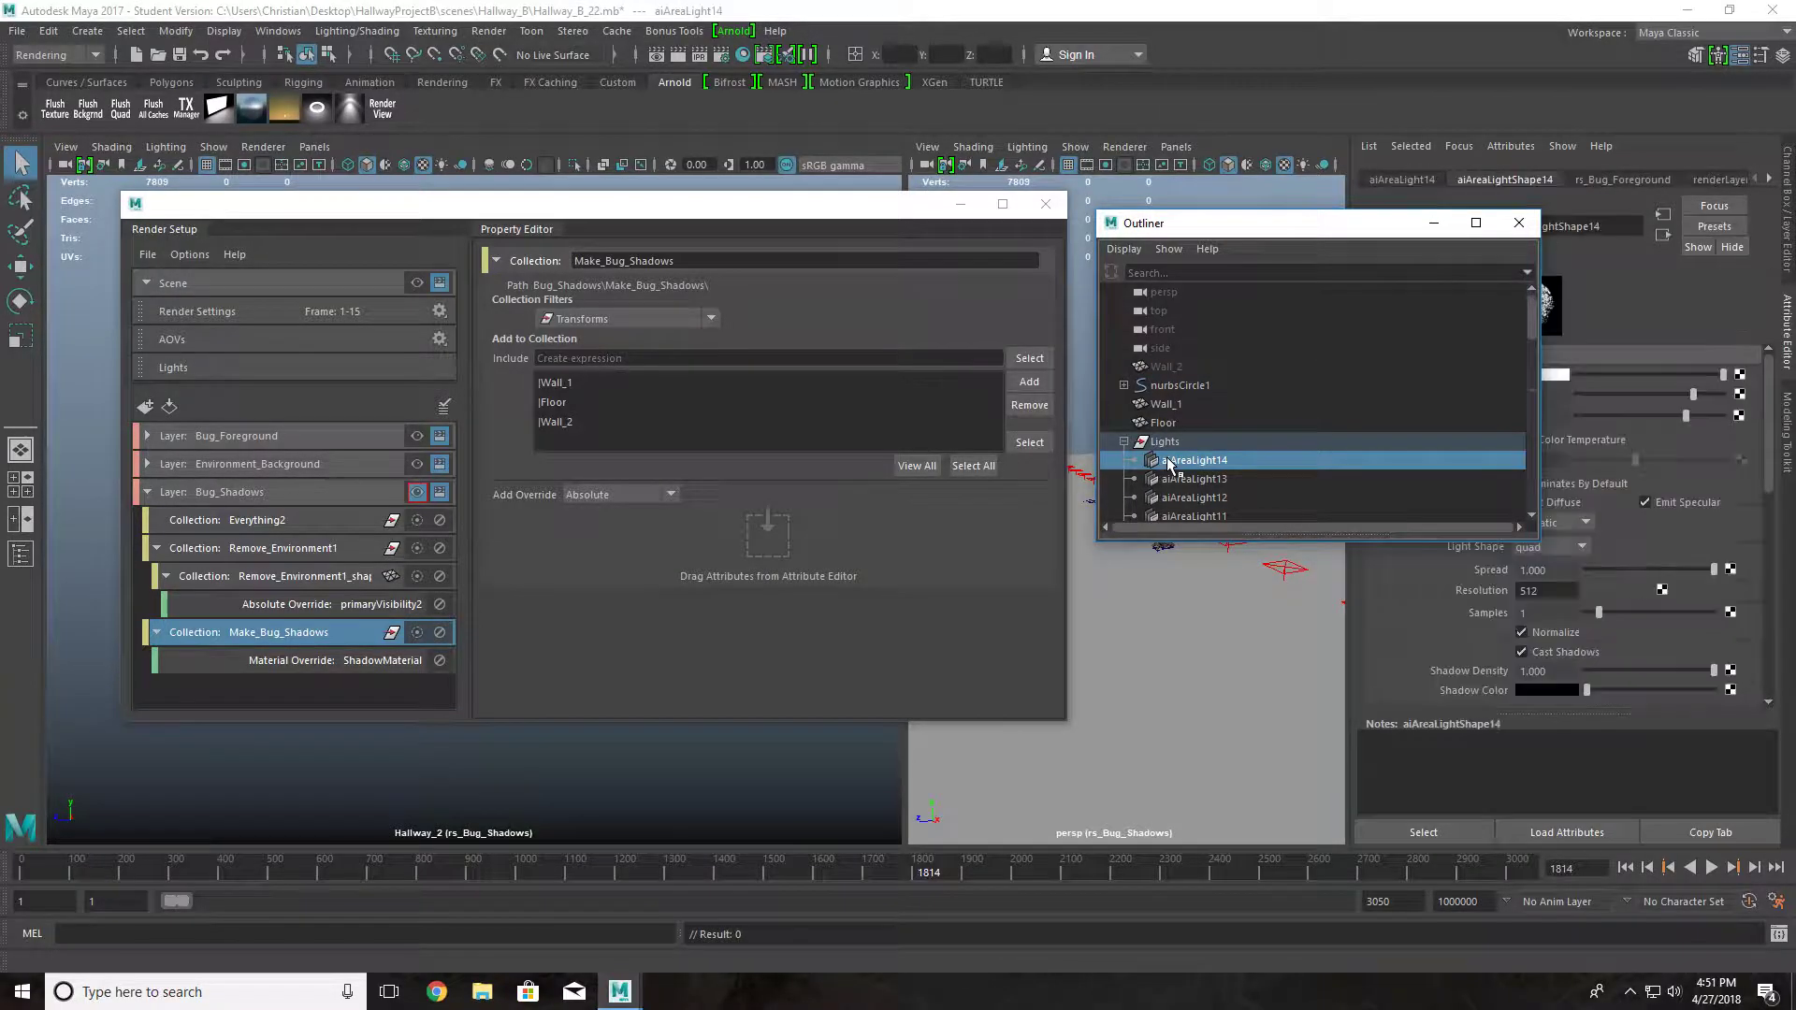
shift+click(1198, 389)
shift+click(1196, 405)
middle_drag(1201, 385, 739, 433)
click(1193, 423)
scroll(720, 522, down, 1)
scroll(720, 522, down, 2)
click(281, 636)
click(1518, 222)
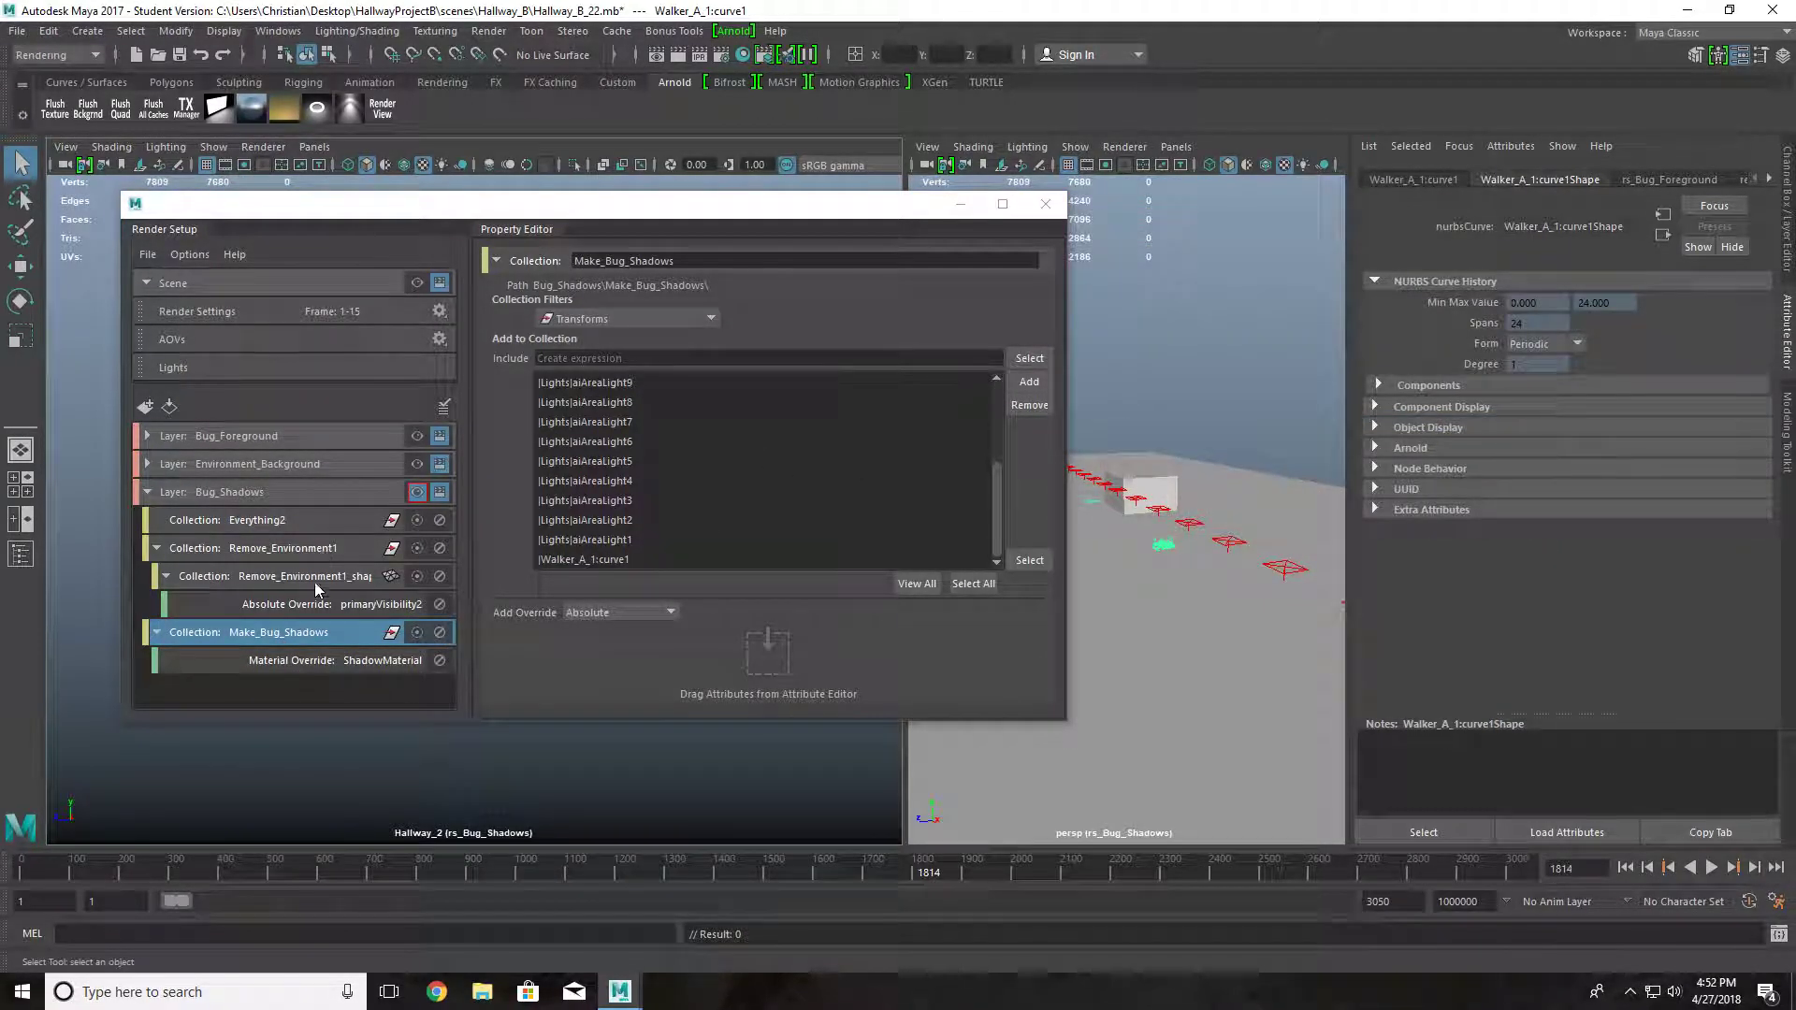
- Preview the scene at frame 569 and return the timeline to frame 1
drag(522, 218, 540, 322)
click(309, 870)
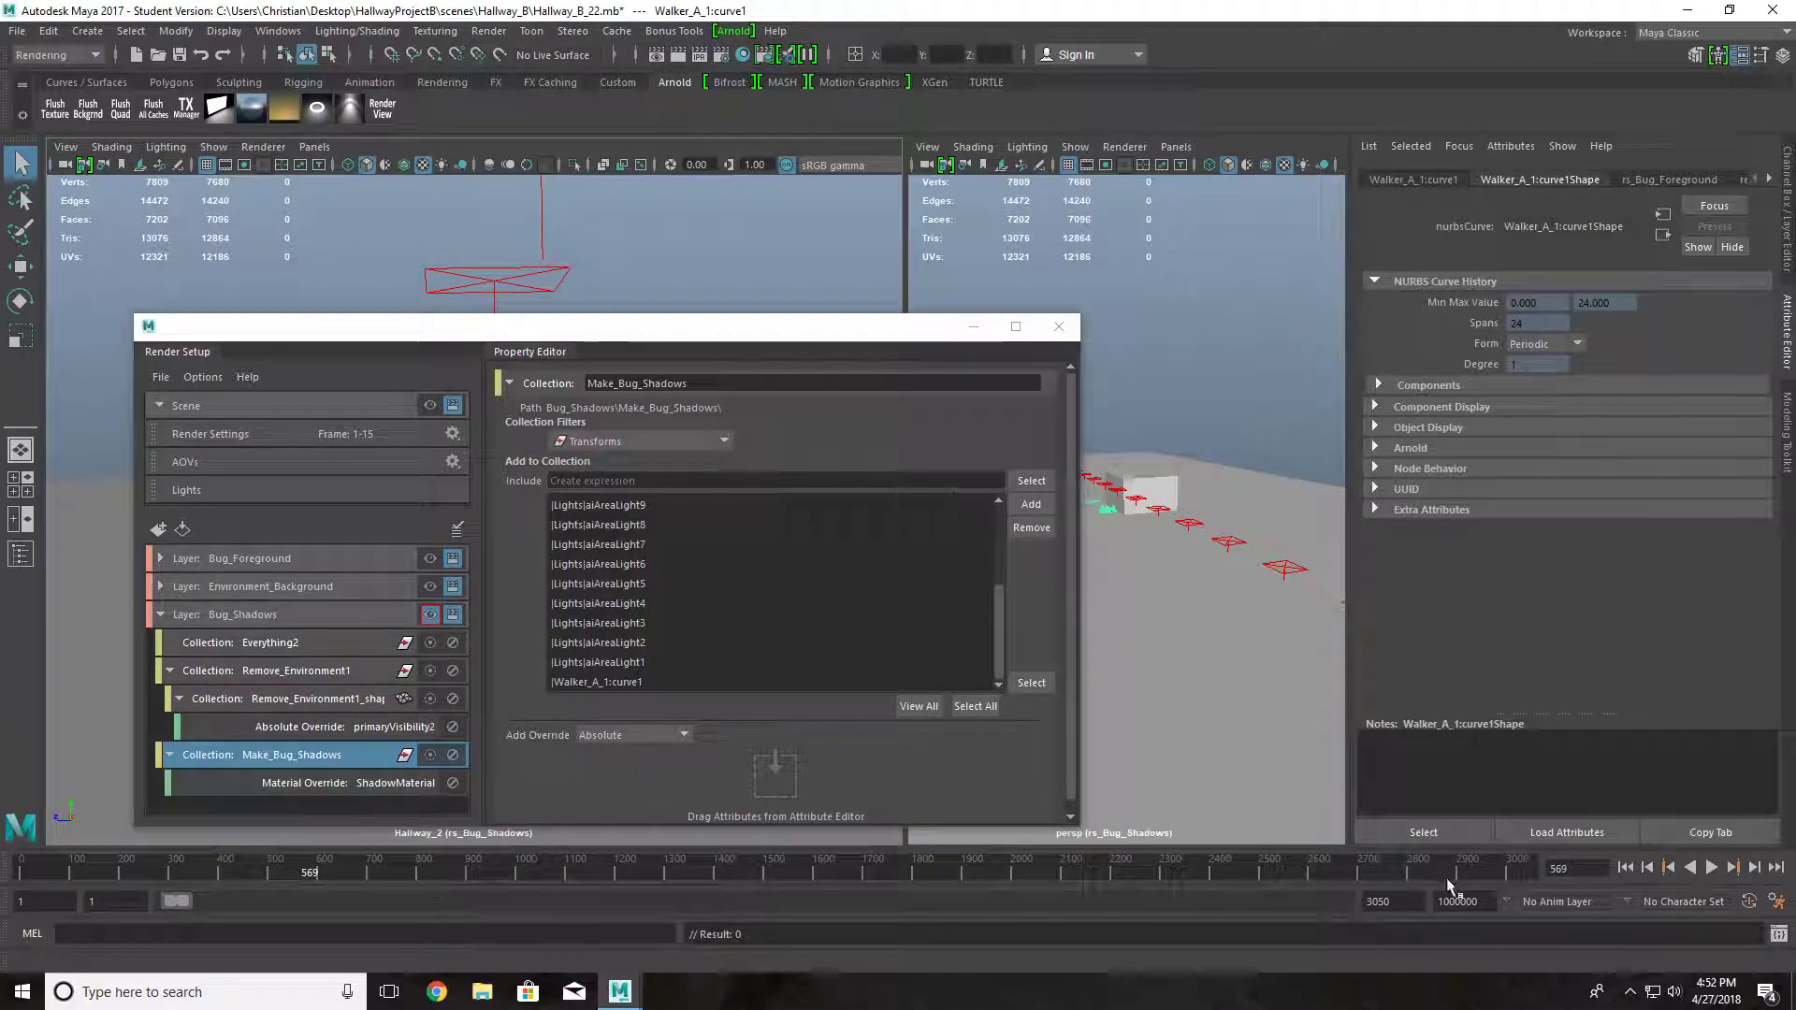
click(1627, 868)
drag(642, 328, 603, 200)
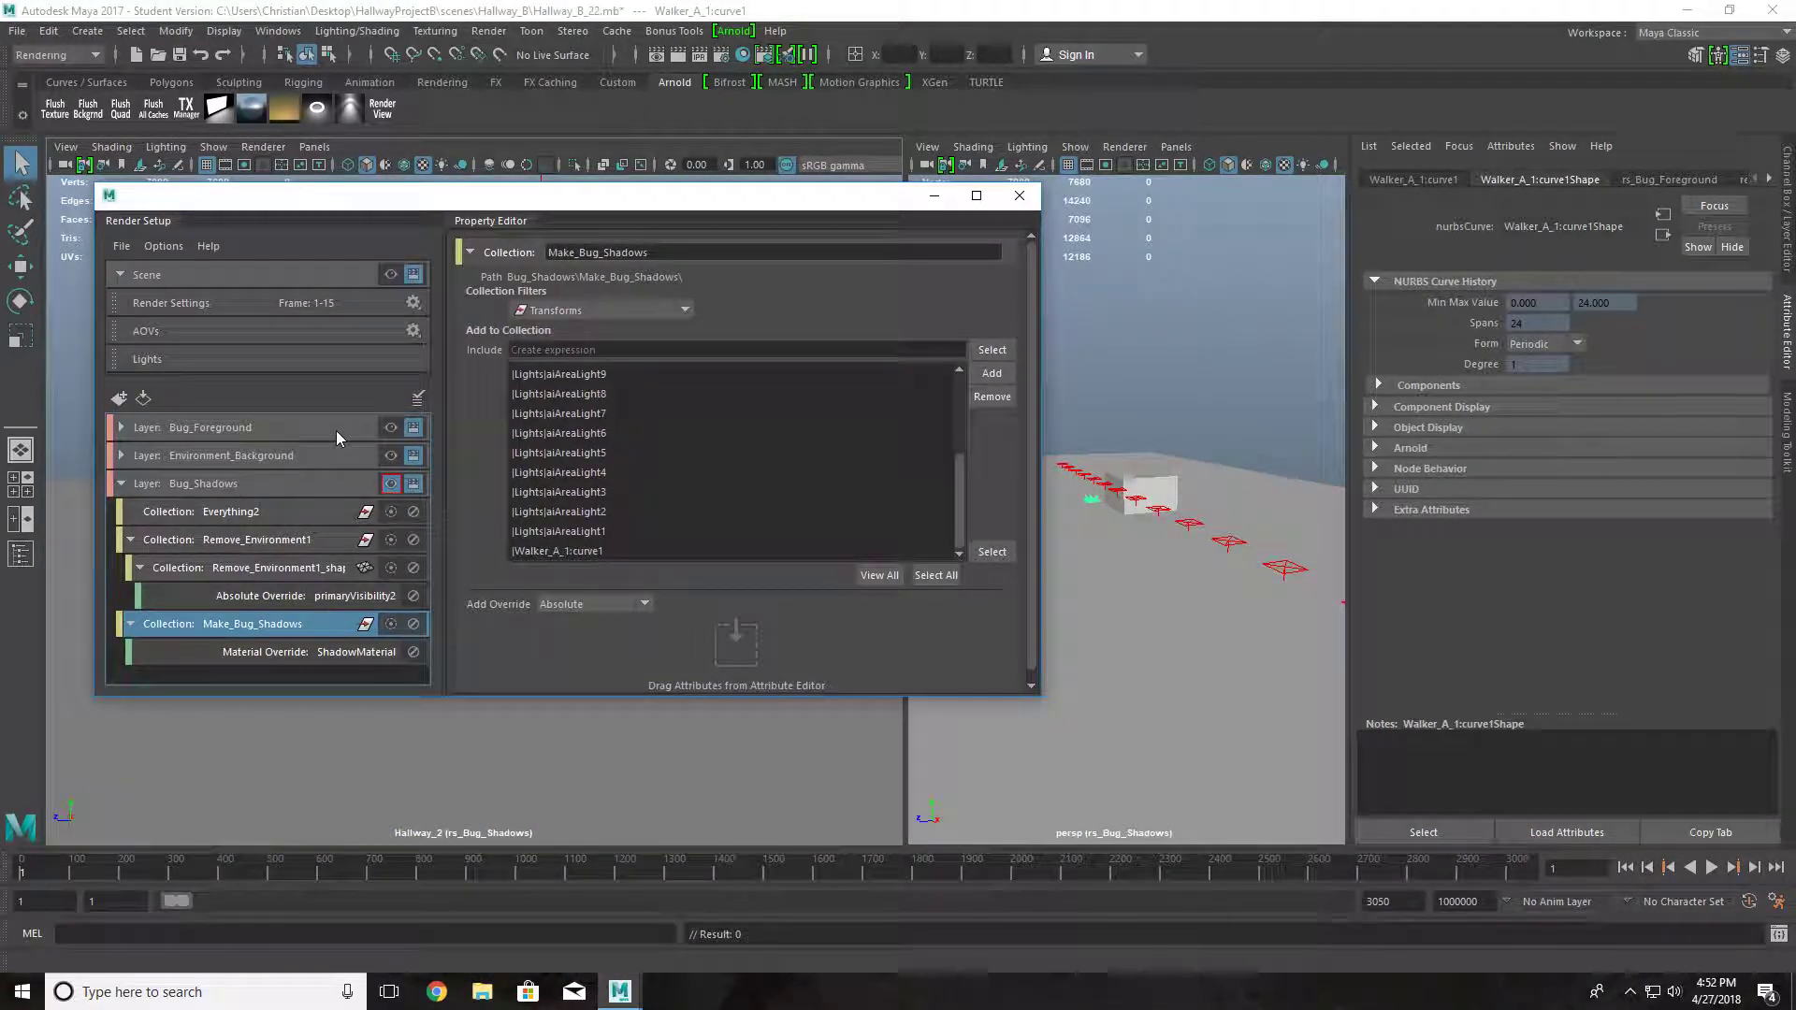
- Review the Bug_Shadows layer's collections and its ShadowMaterial override, and collapse the layer
click(121, 483)
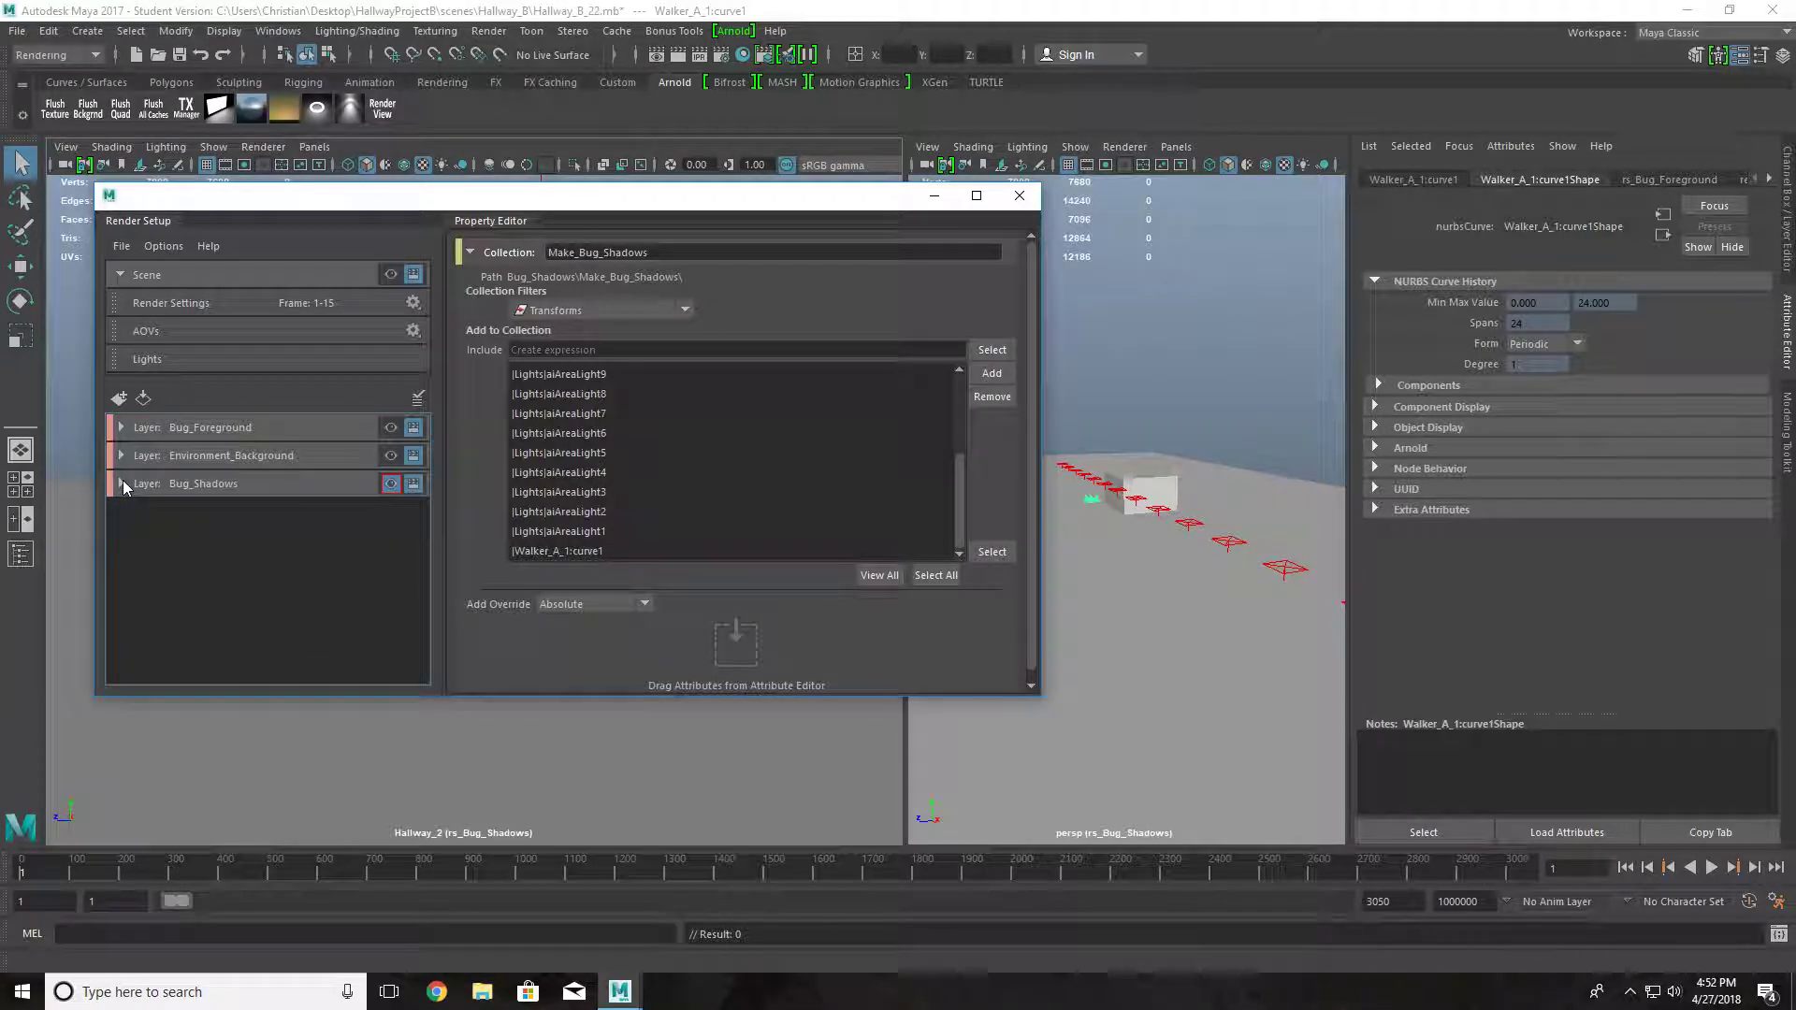
click(121, 484)
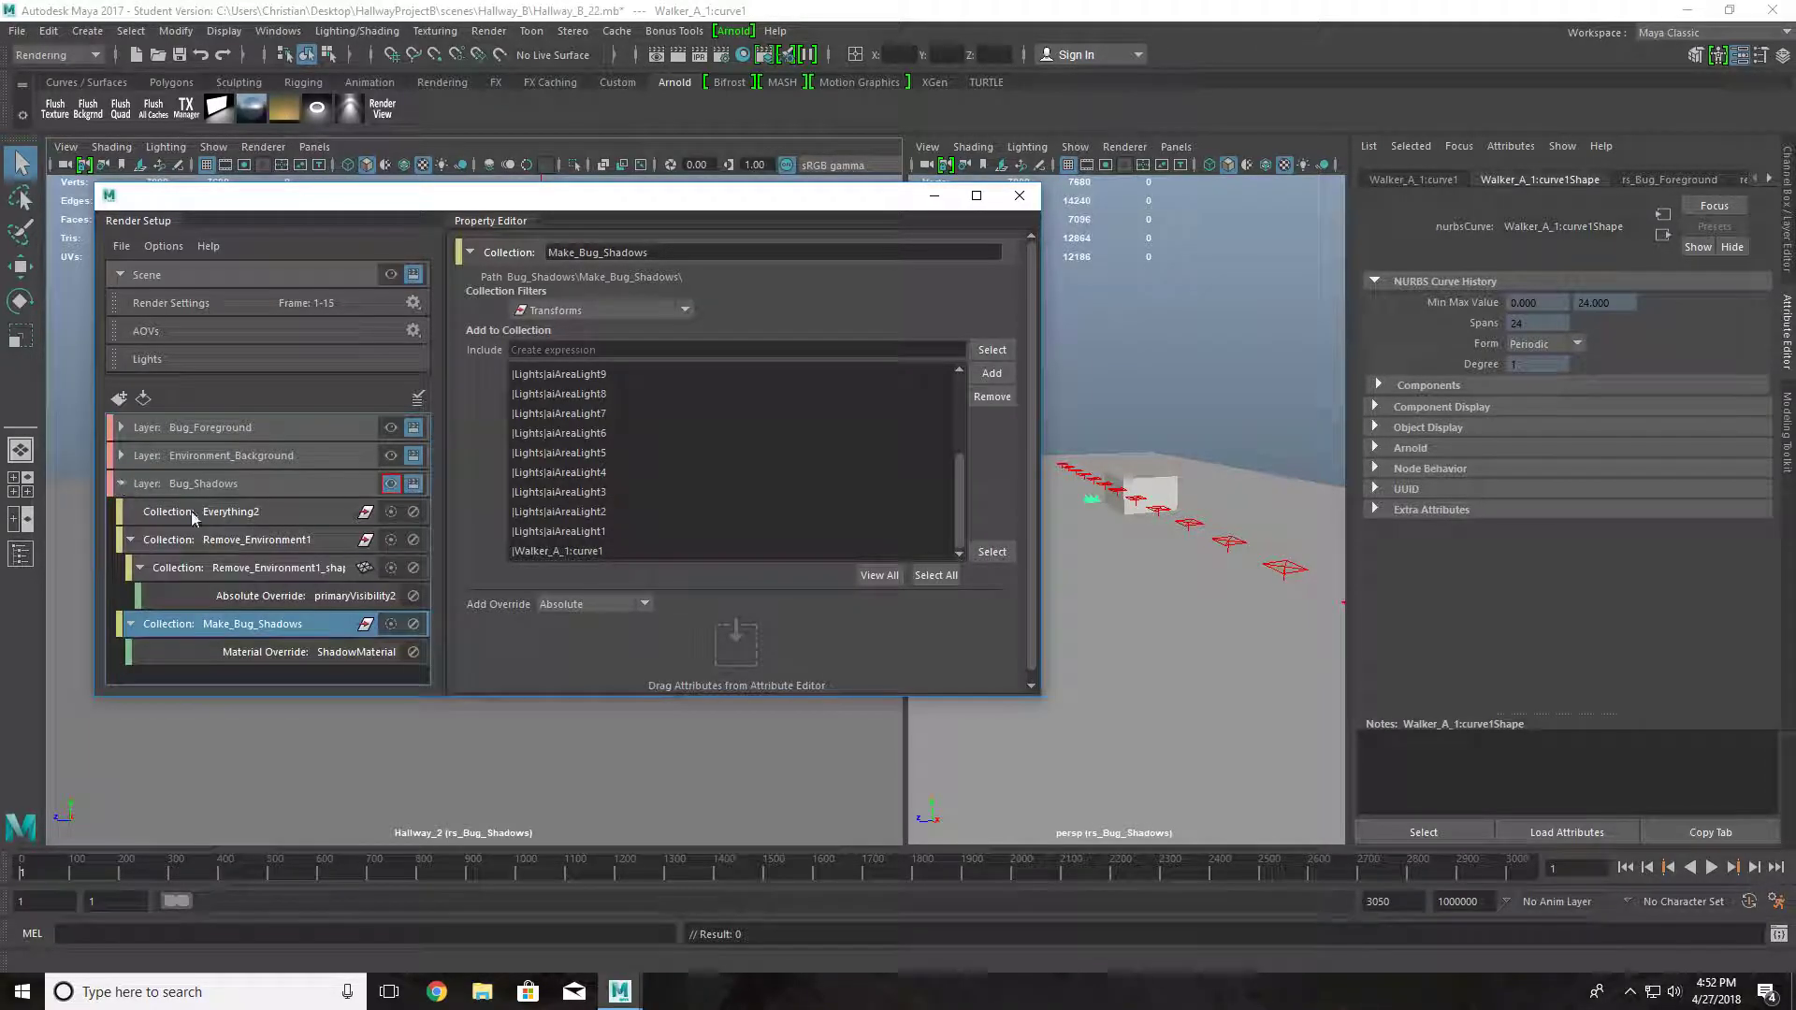
click(249, 652)
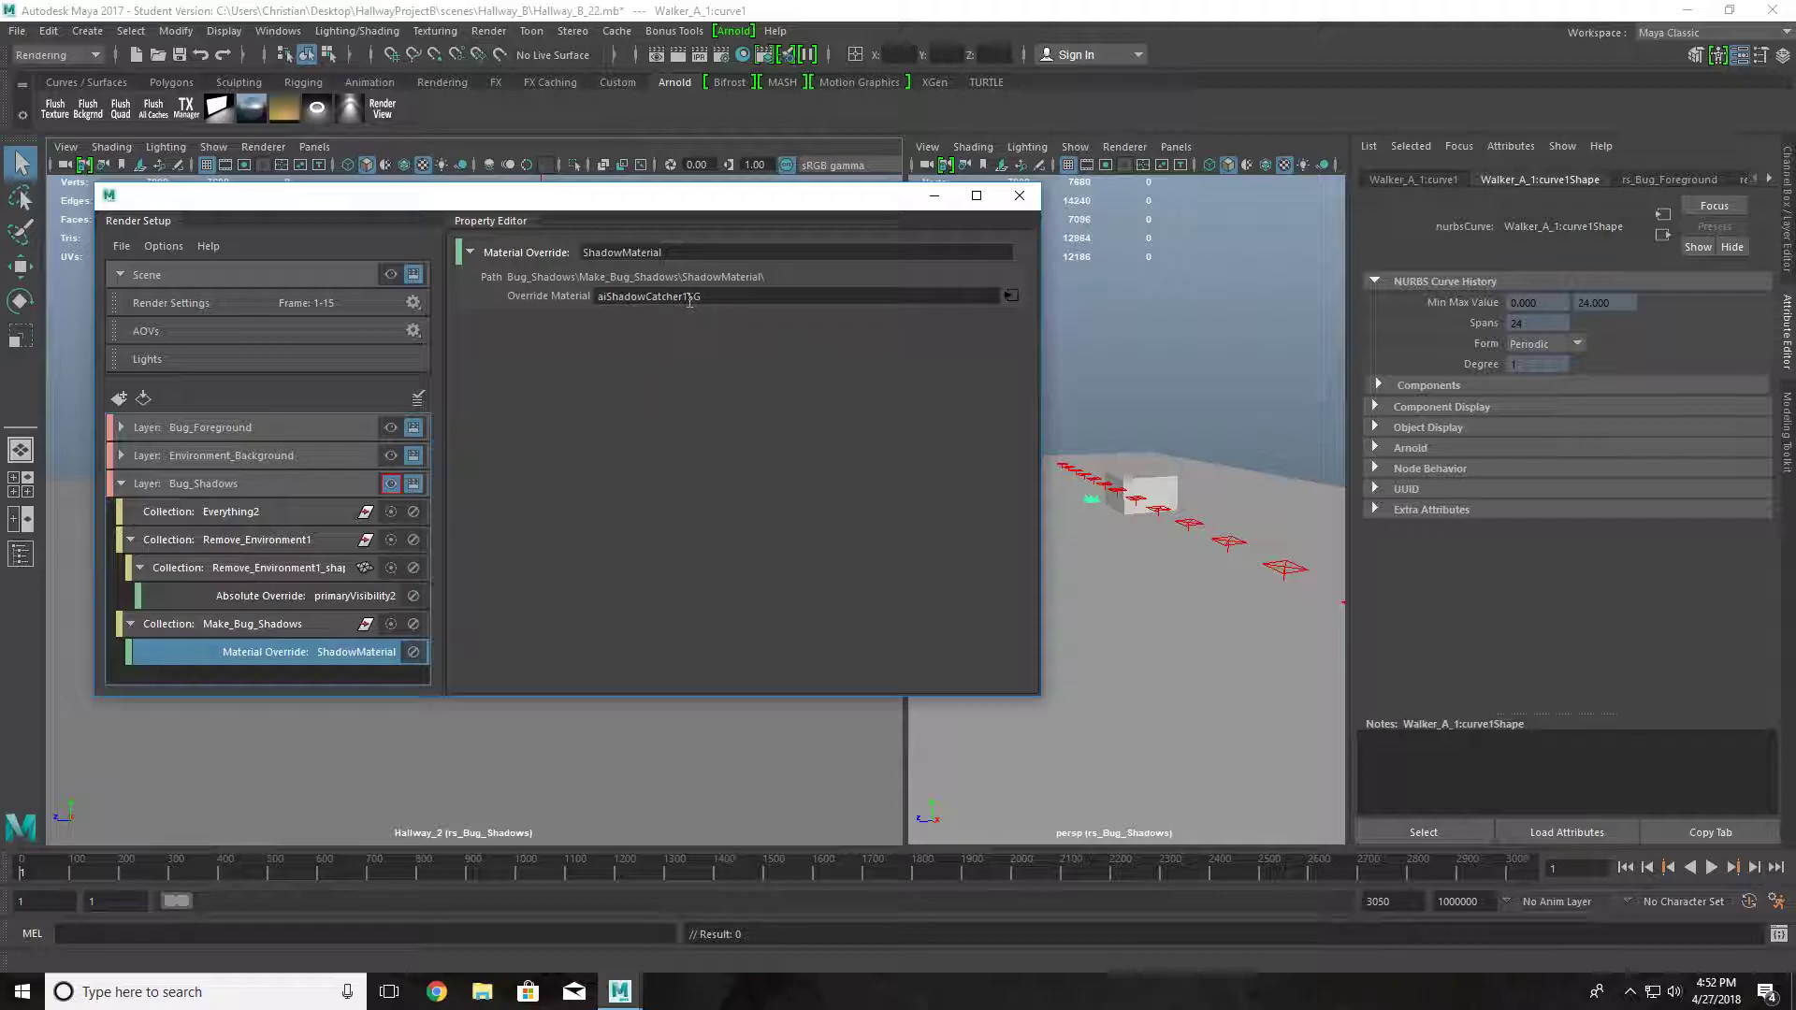
click(121, 484)
click(120, 484)
click(122, 485)
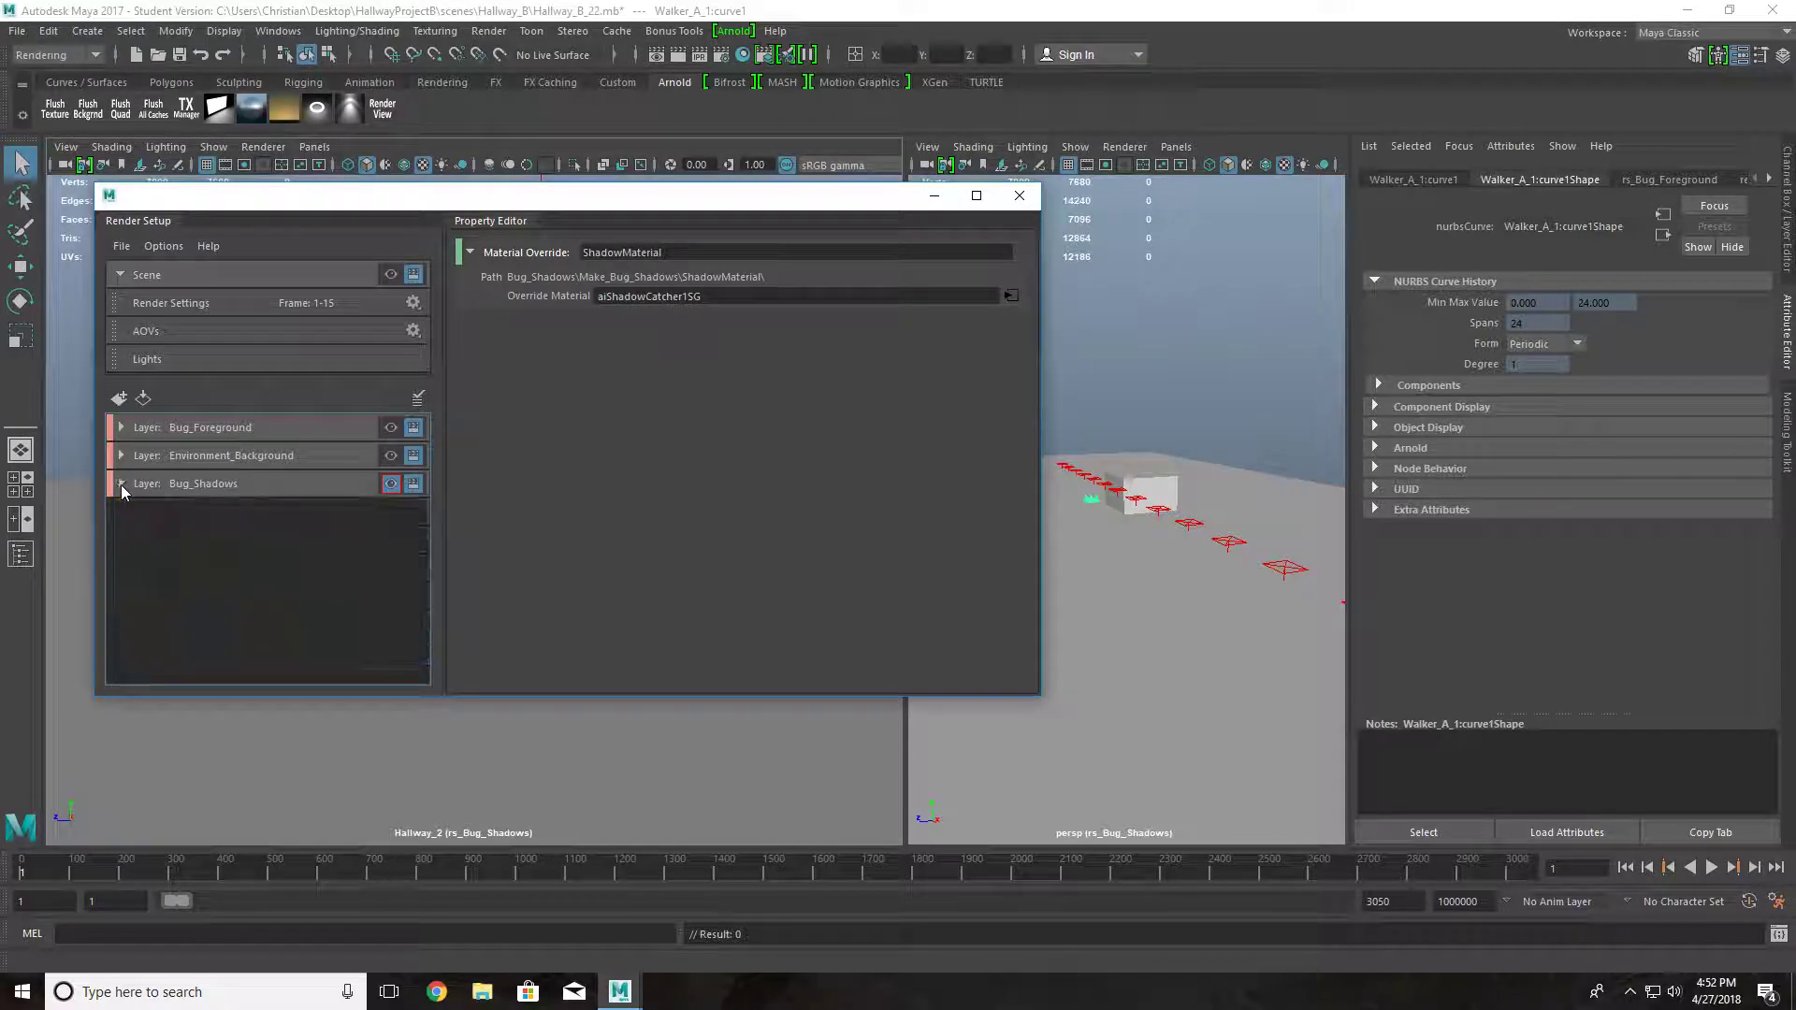
- Create a fourth render layer named Environment_Shadows and make it the visible layer
click(119, 397)
key(ctrl+a)
key(BackSpace)
text(Enviro)
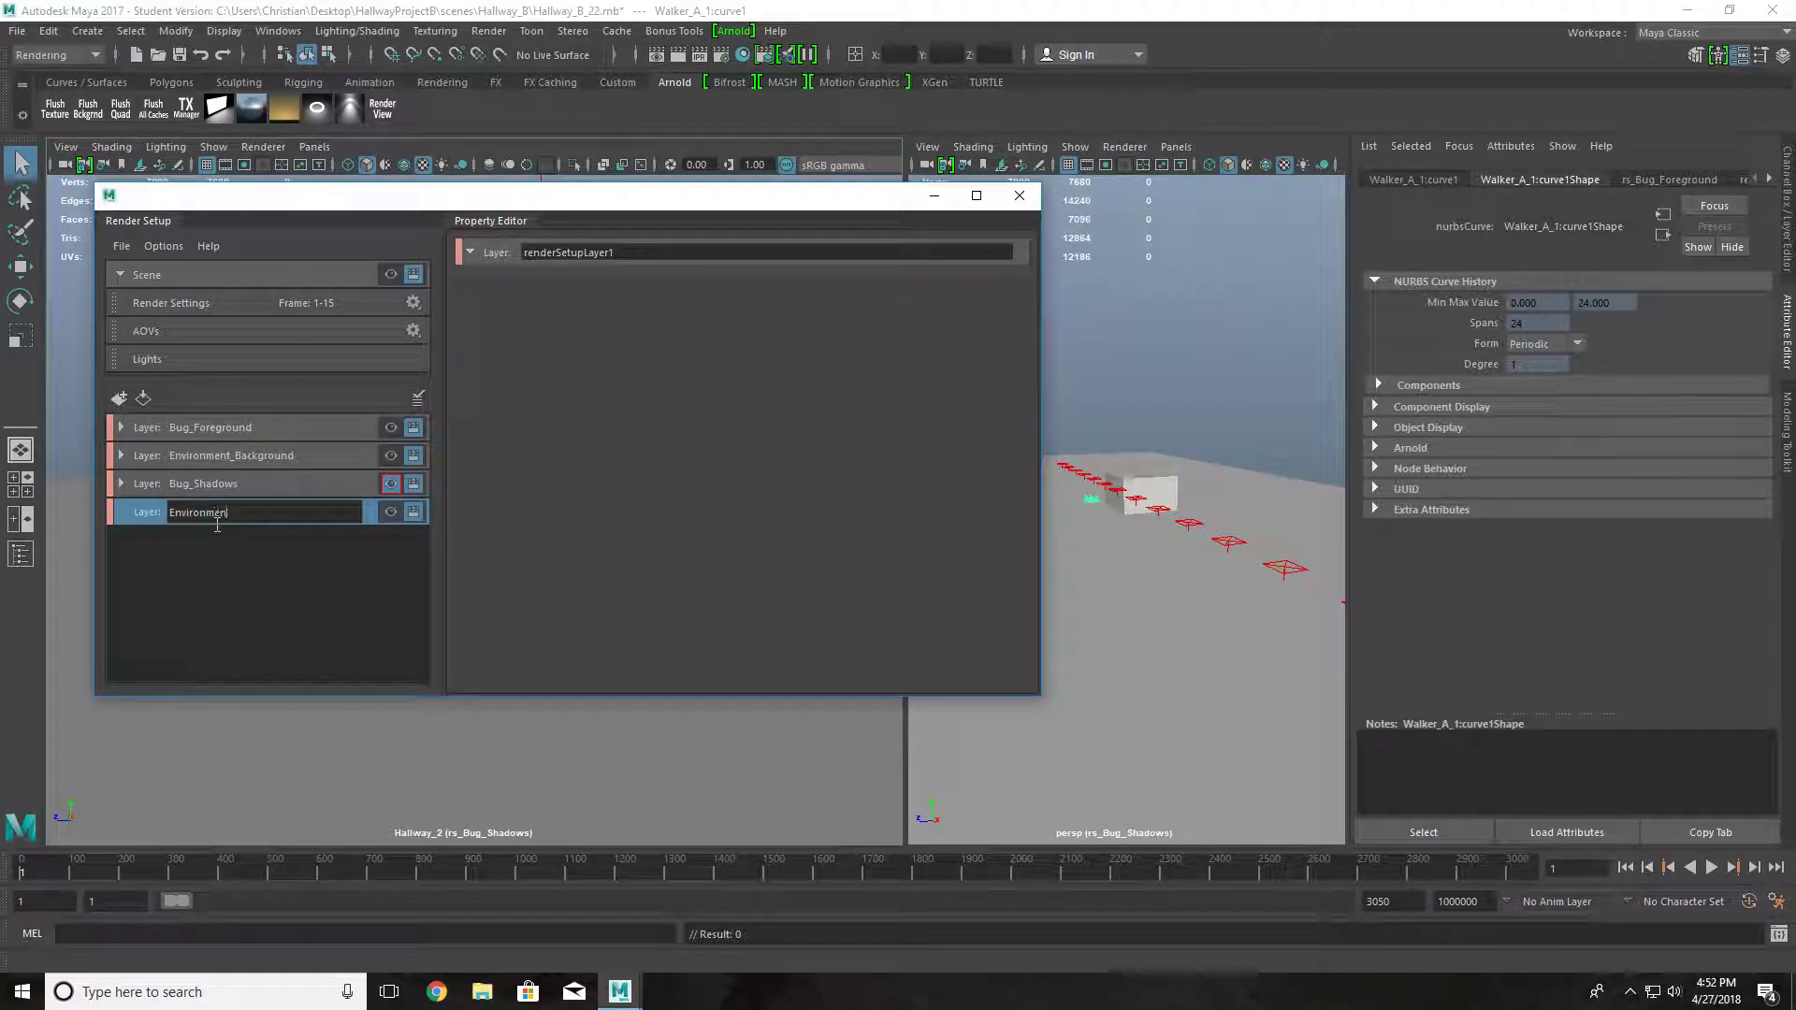
text(nment_Shadows)
key(Return)
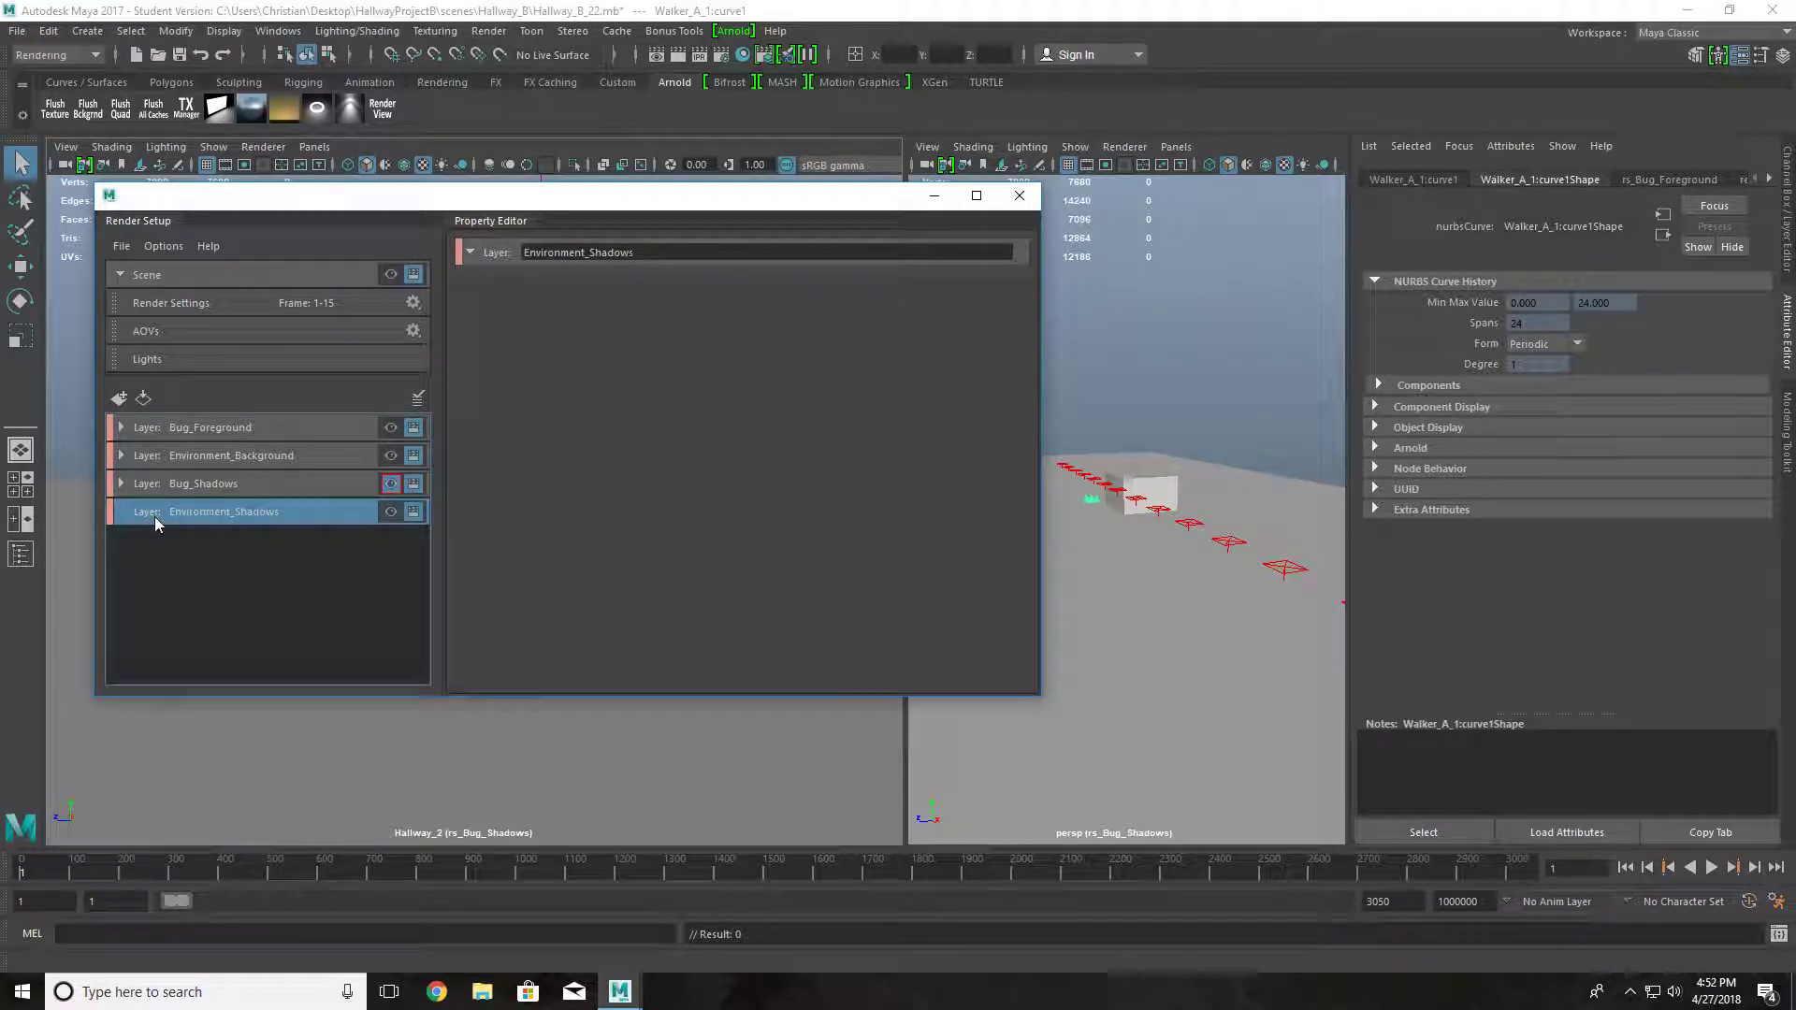
click(391, 512)
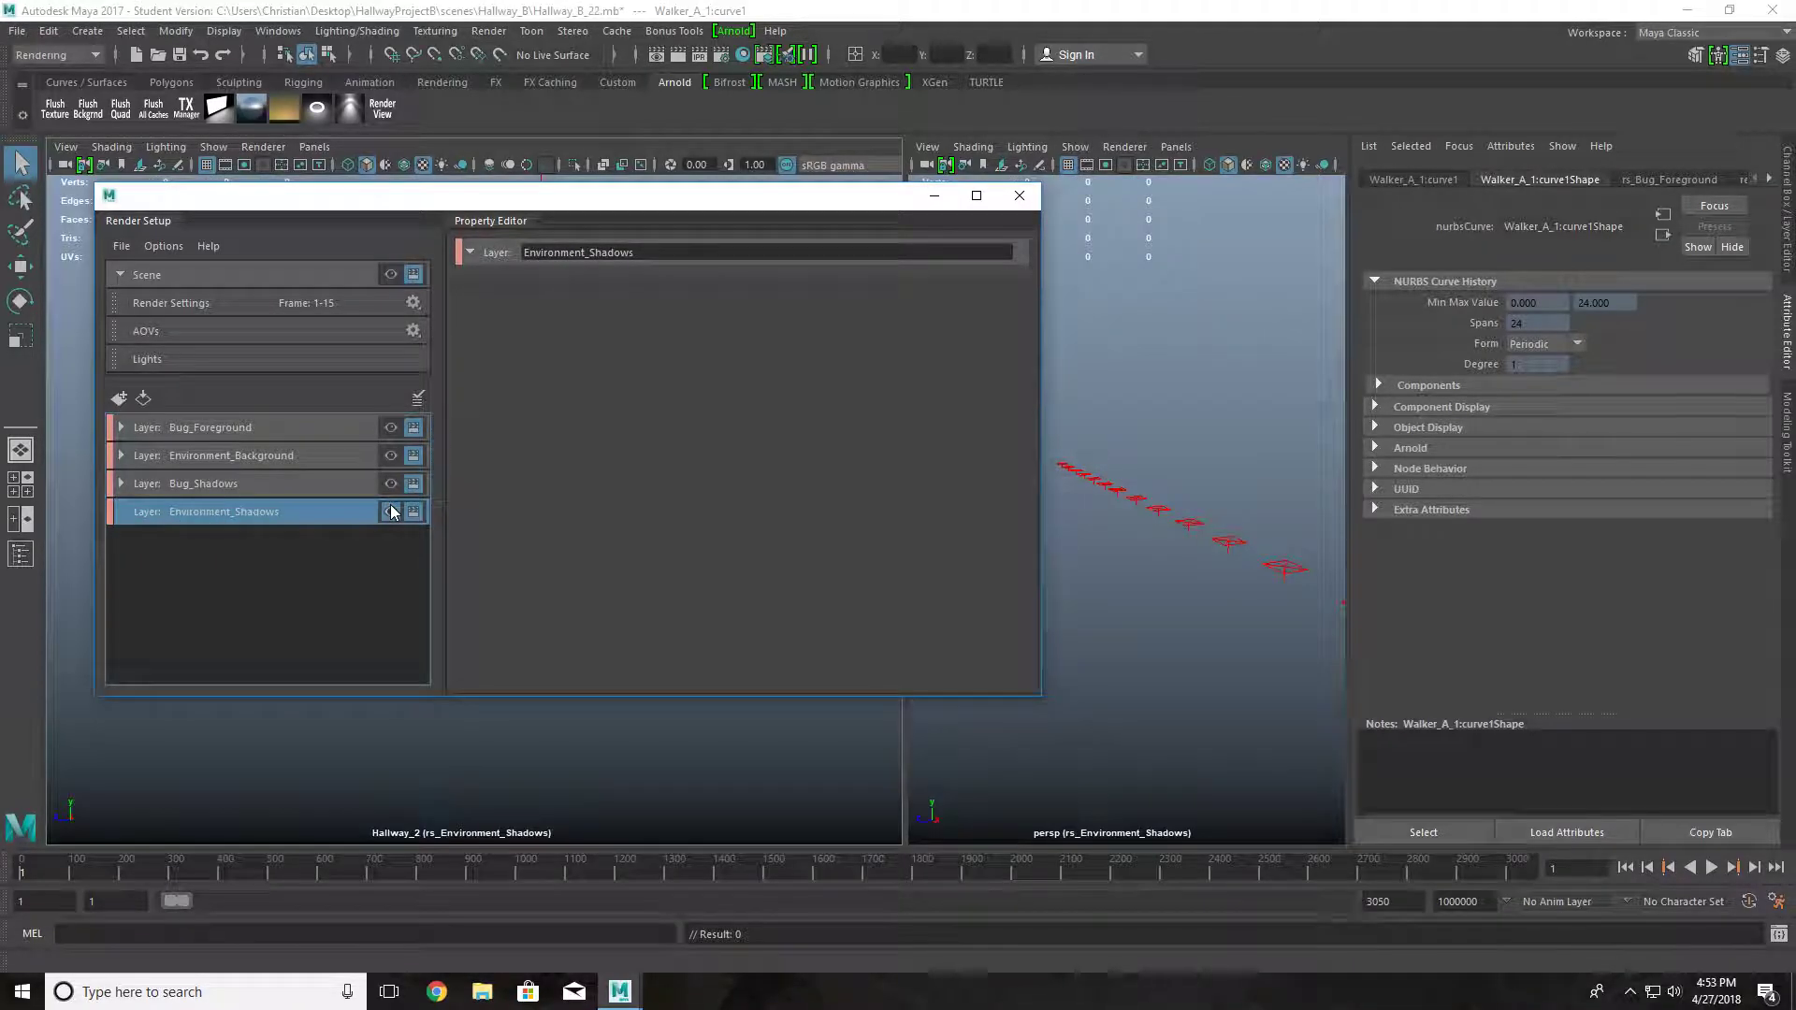
- Create a collection in the Environment_Shadows layer and name it Everything3
right_click(207, 511)
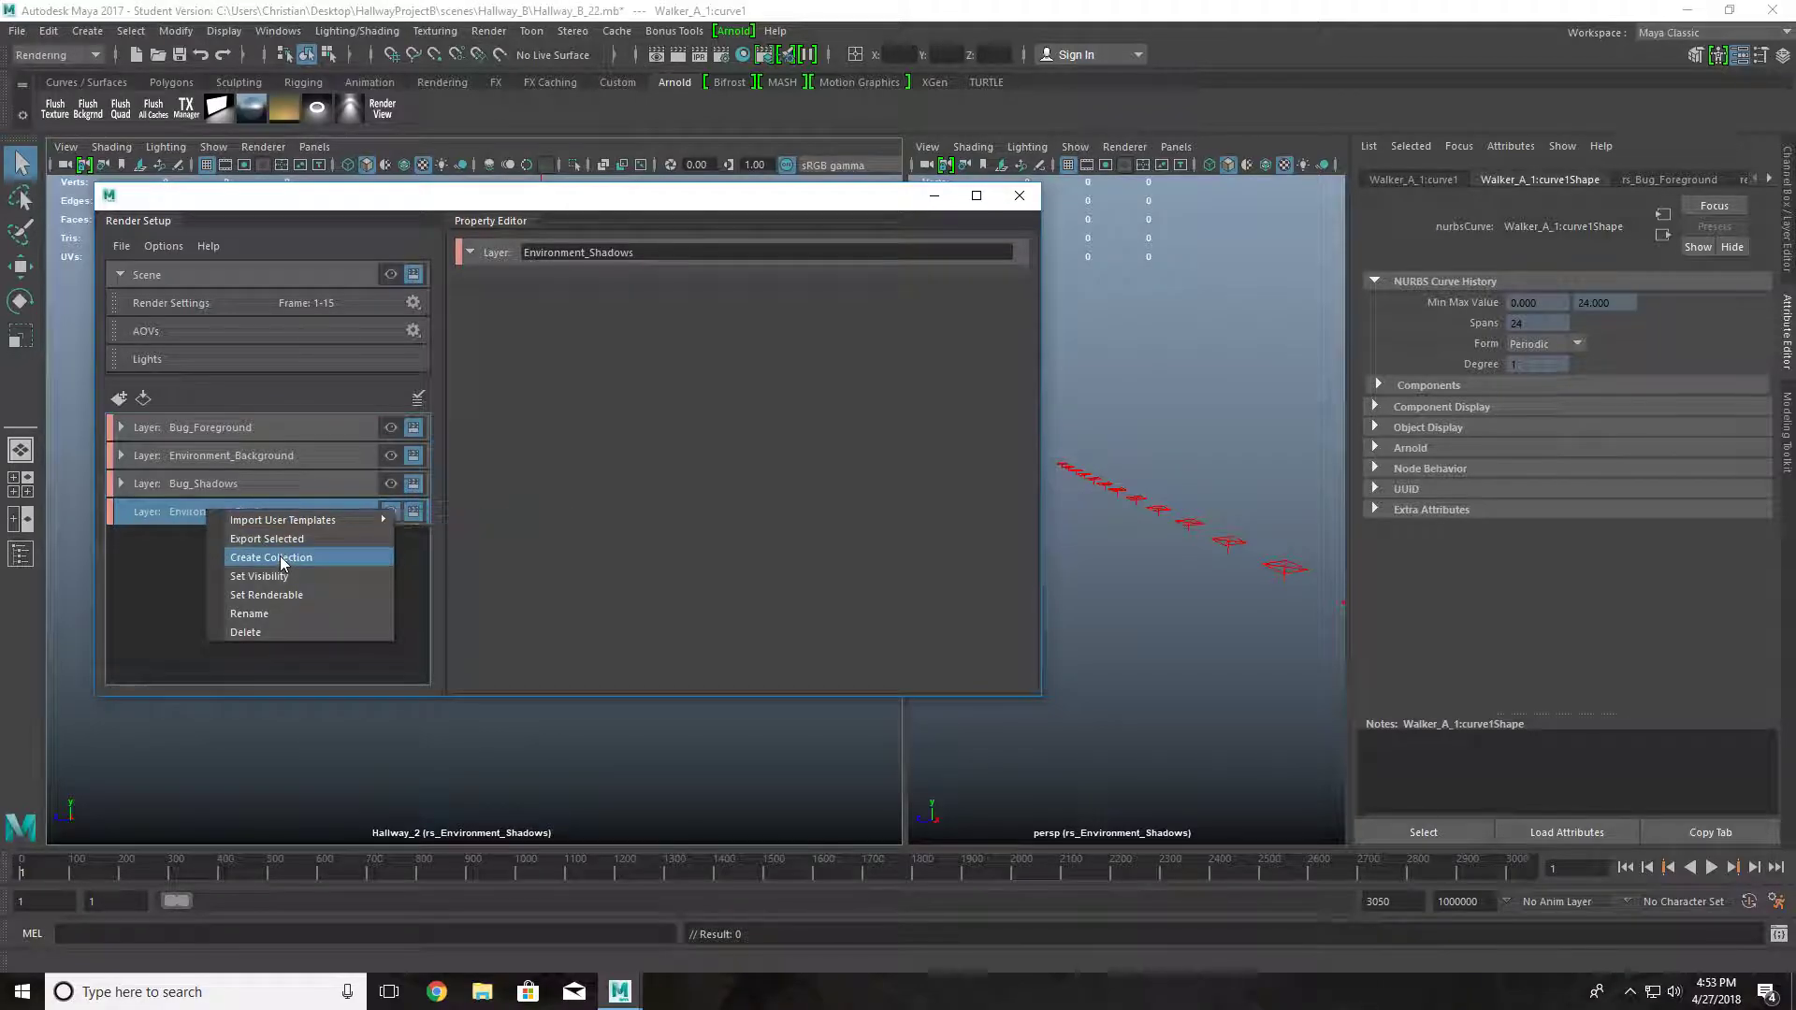
click(300, 559)
text(Everything)
key(Return)
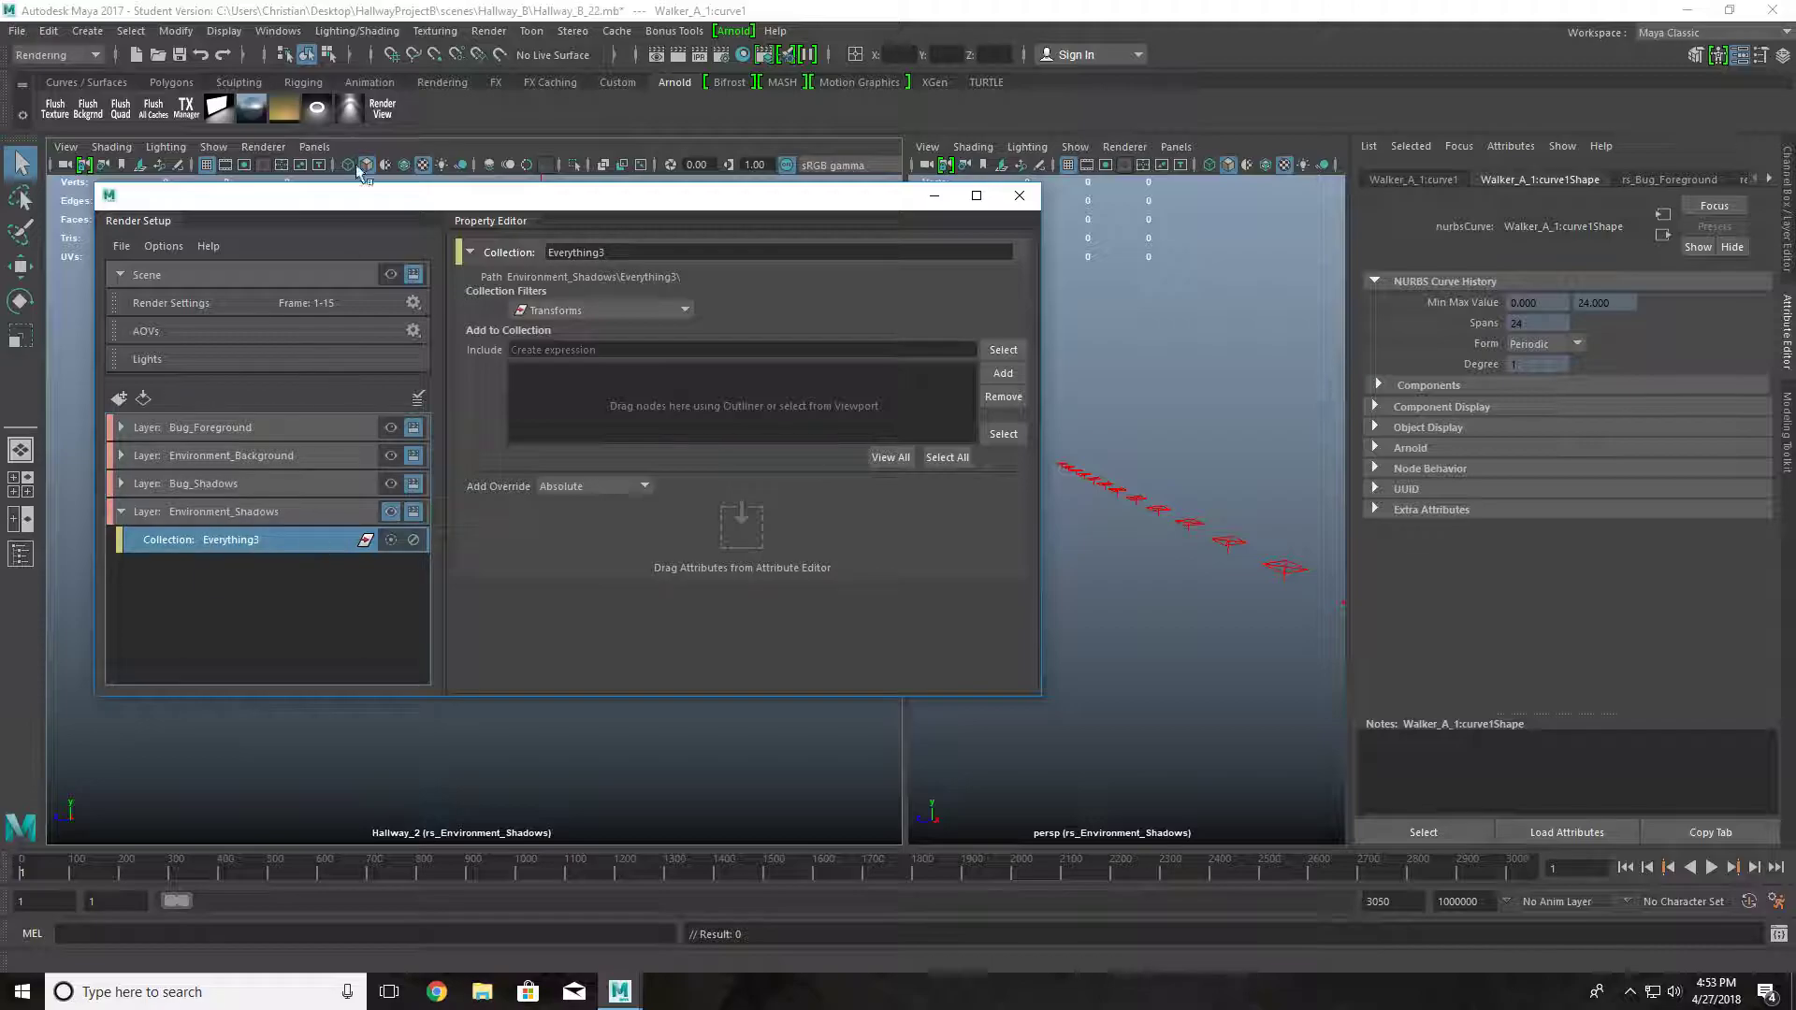
- Open the Outliner and add Wall_1, Wall_2 and Floor to the Everything3 collection
click(278, 30)
click(323, 232)
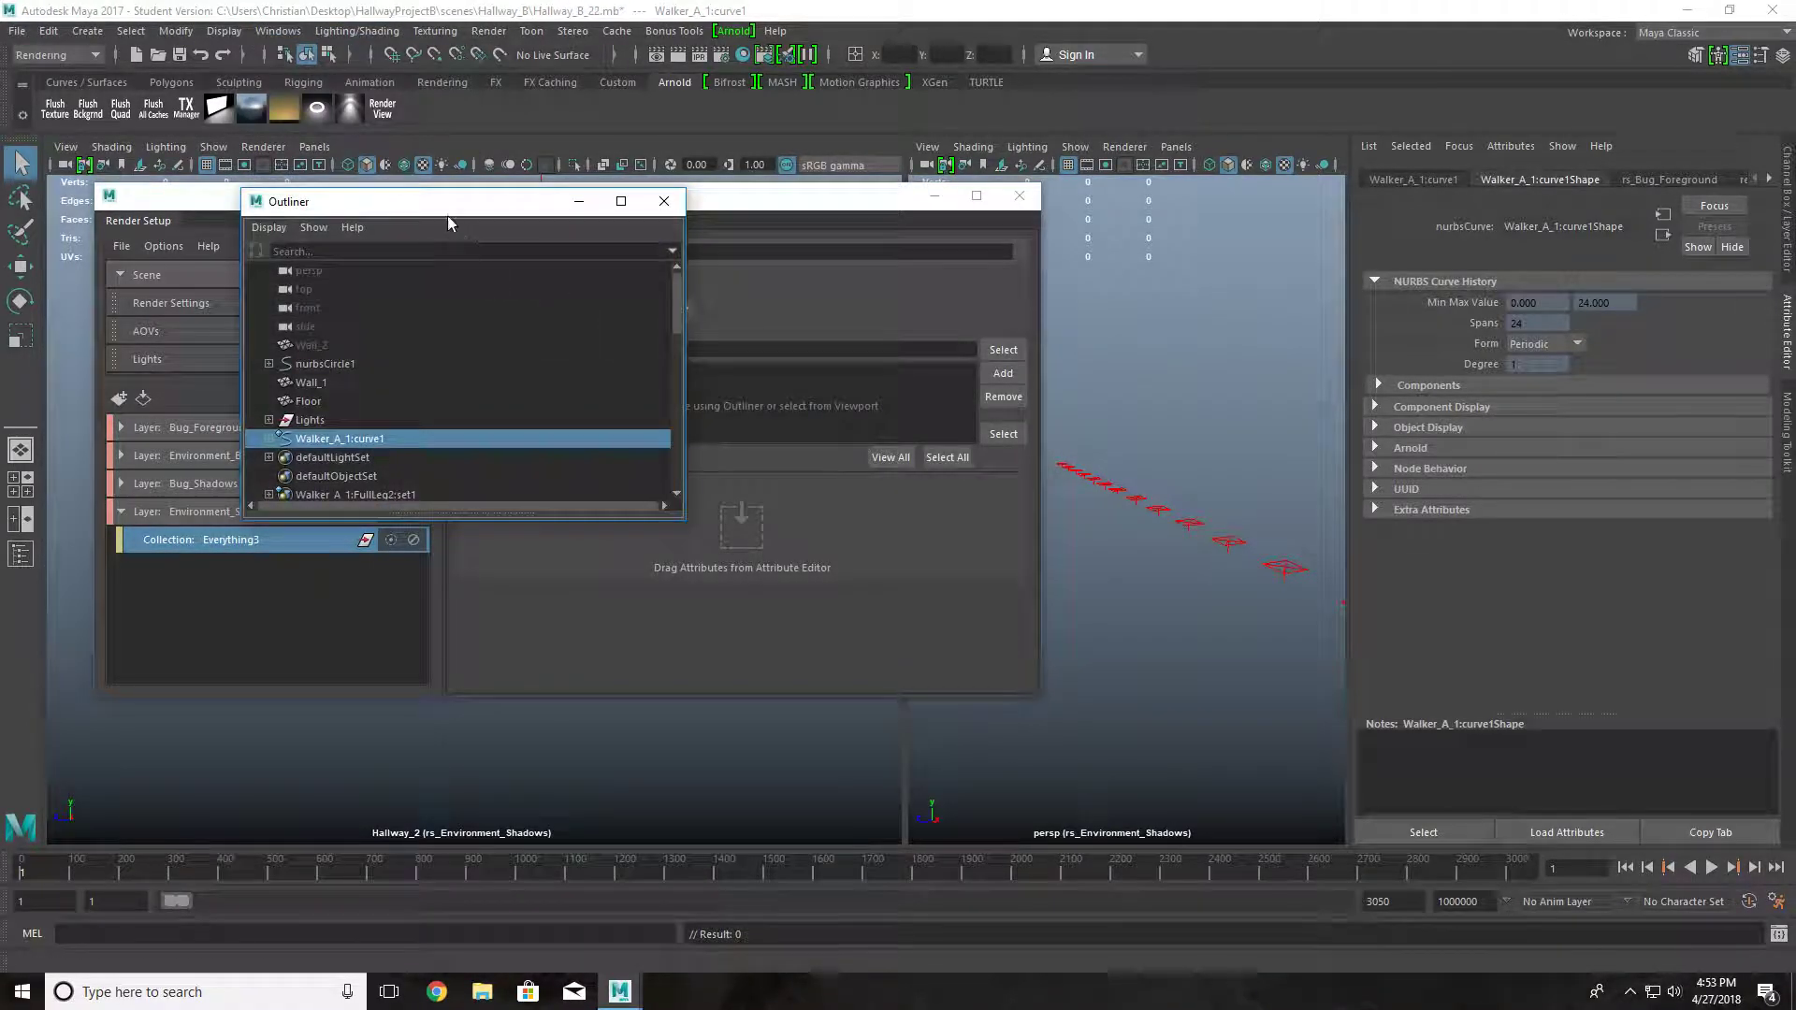
drag(393, 198, 1142, 198)
drag(1066, 379, 762, 385)
drag(1067, 344, 763, 394)
click(1065, 344)
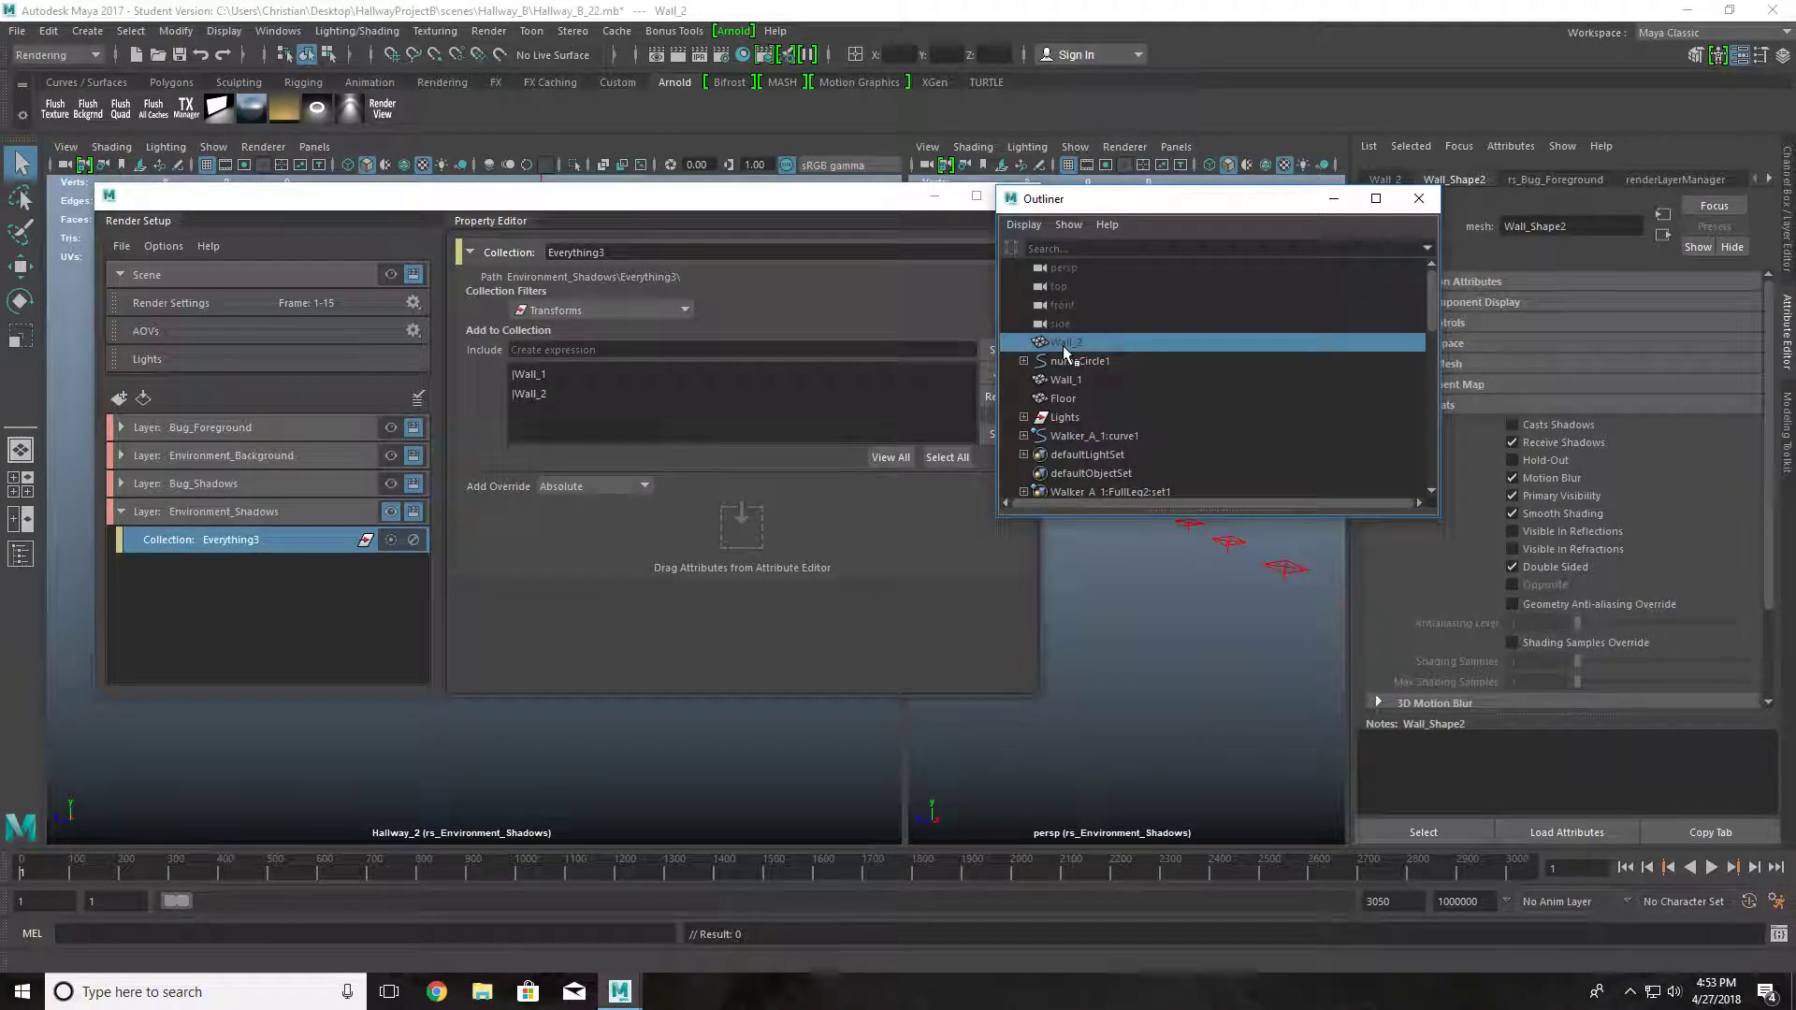
drag(1063, 398, 847, 417)
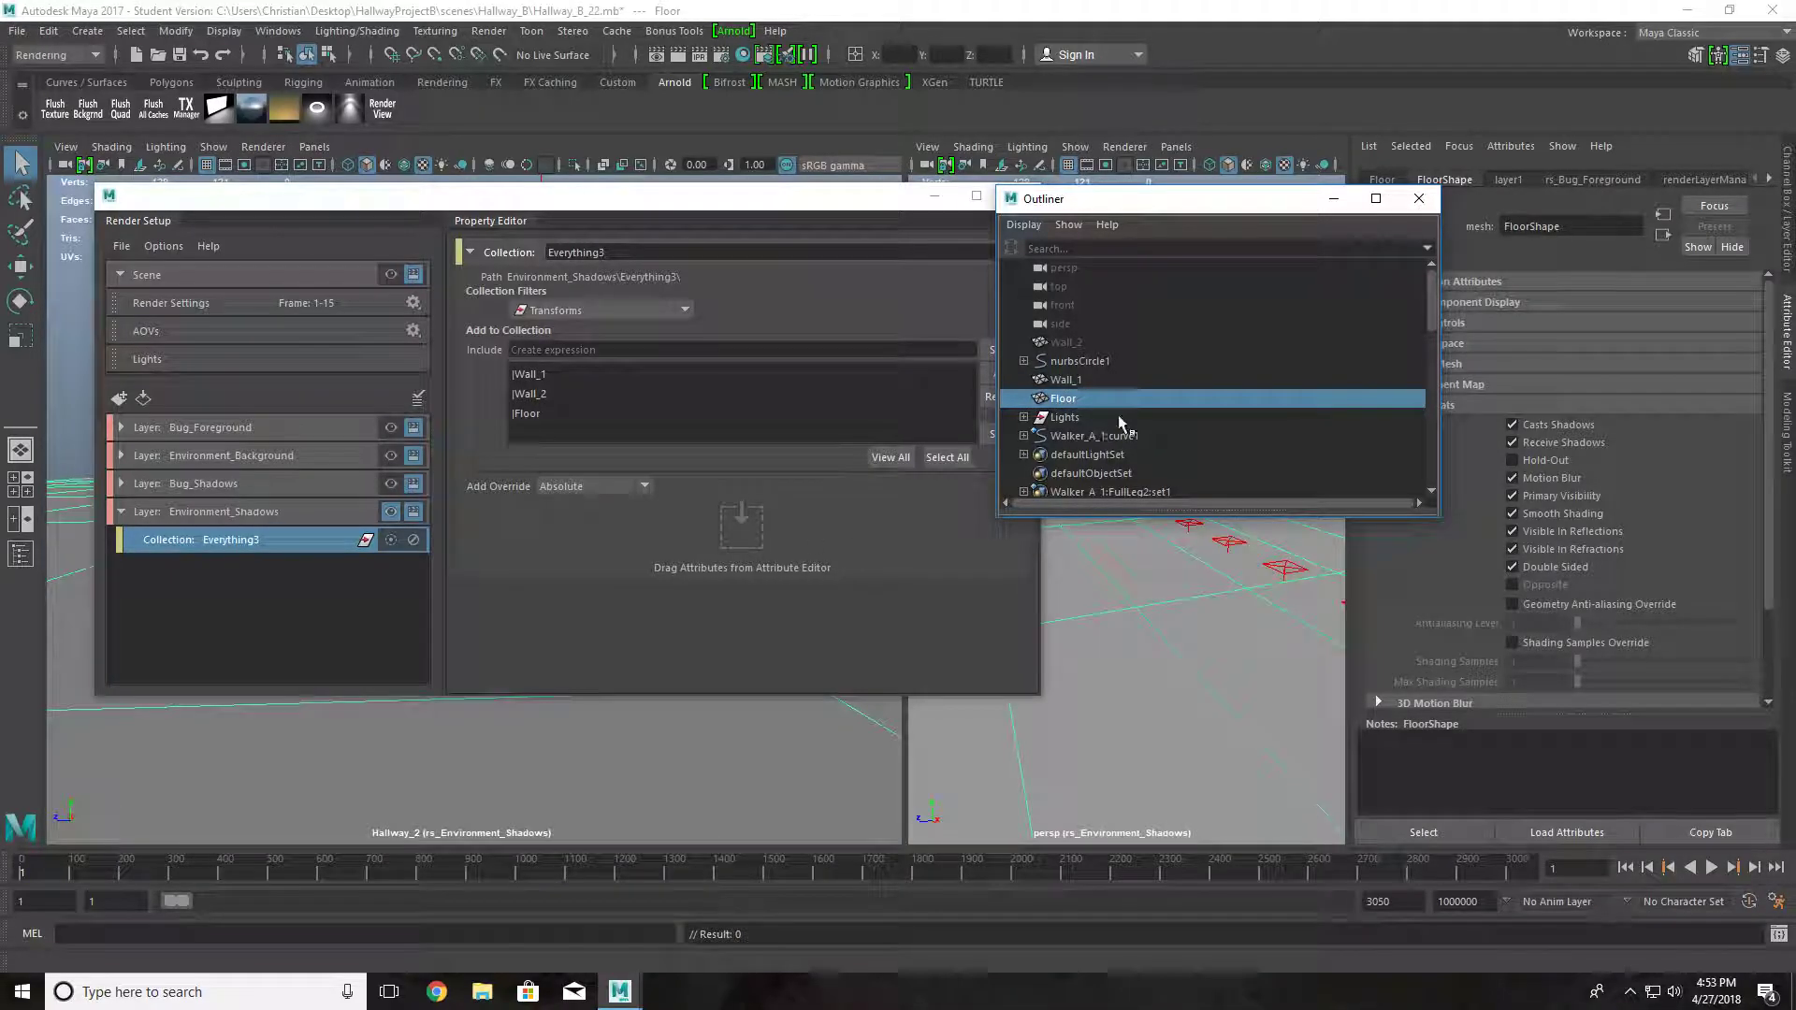
- Add all the area lights from the Lights group and Walker_A_1:curve1 to Everything3, and check its member list
click(1024, 417)
click(1079, 436)
scroll(1085, 402, down, 3)
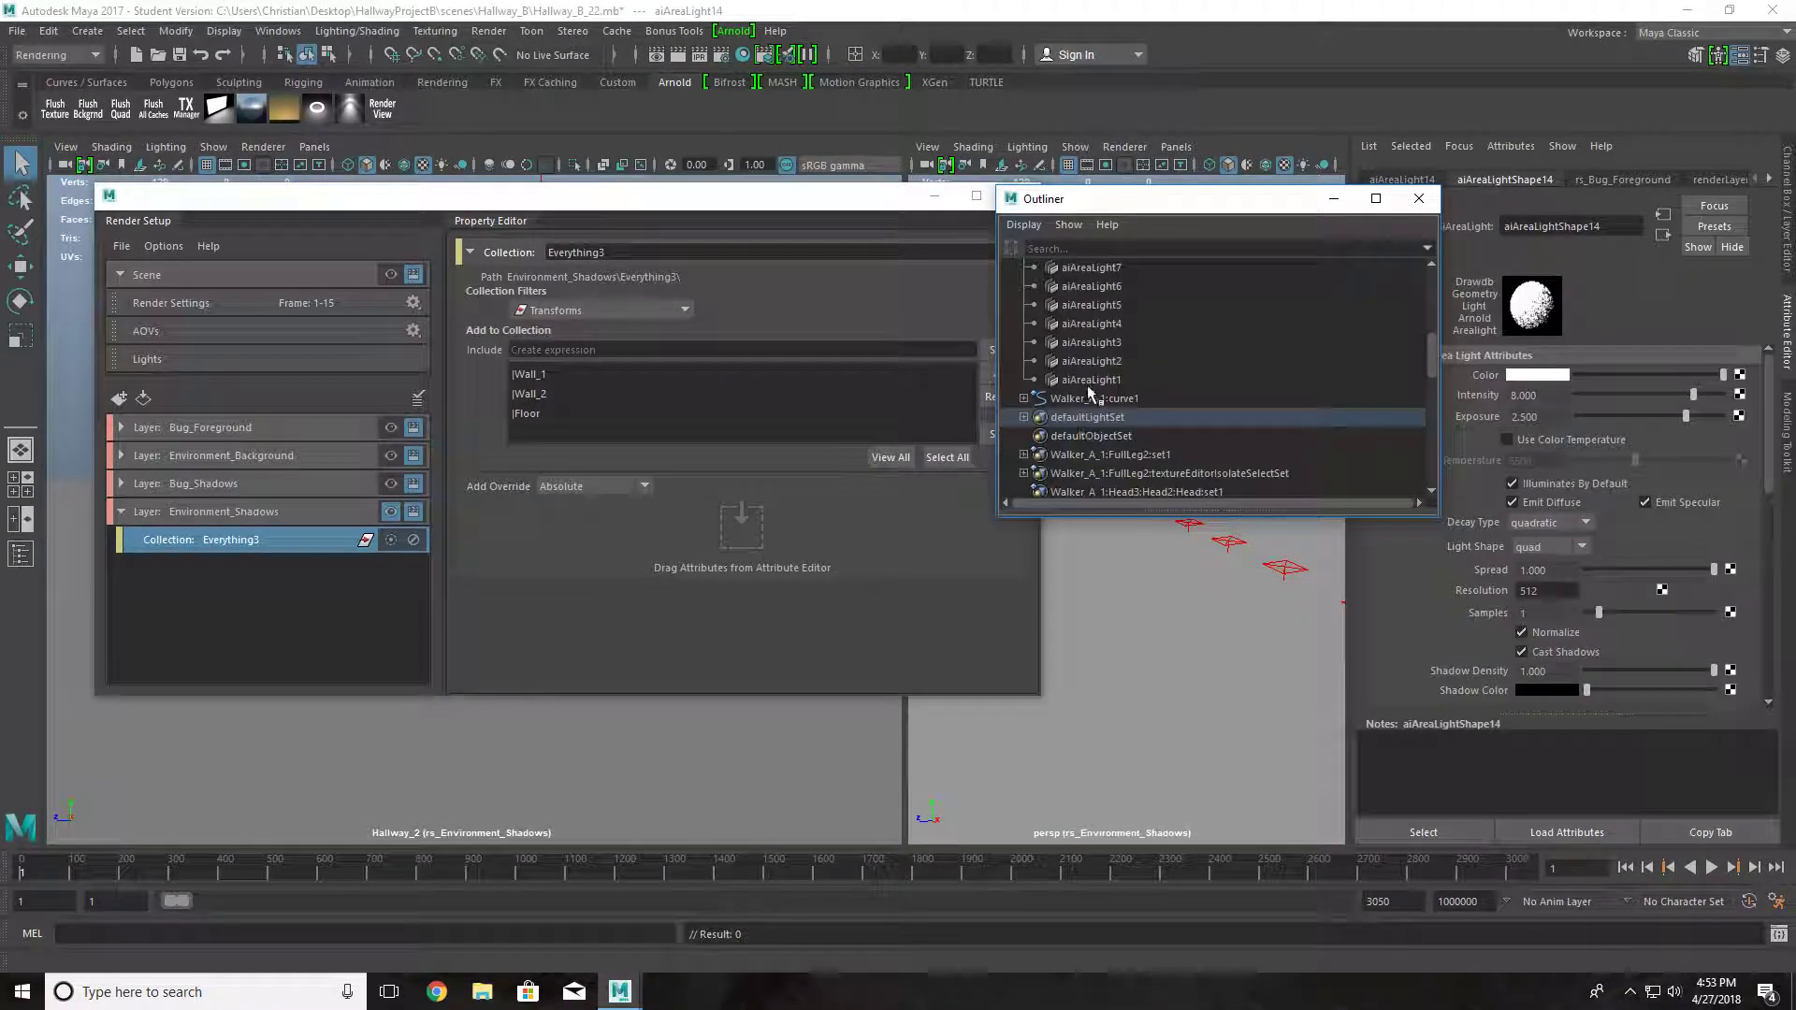
shift+click(1054, 379)
middle_drag(1055, 377, 767, 414)
scroll(1082, 418, down, 5)
scroll(1081, 402, up, 5)
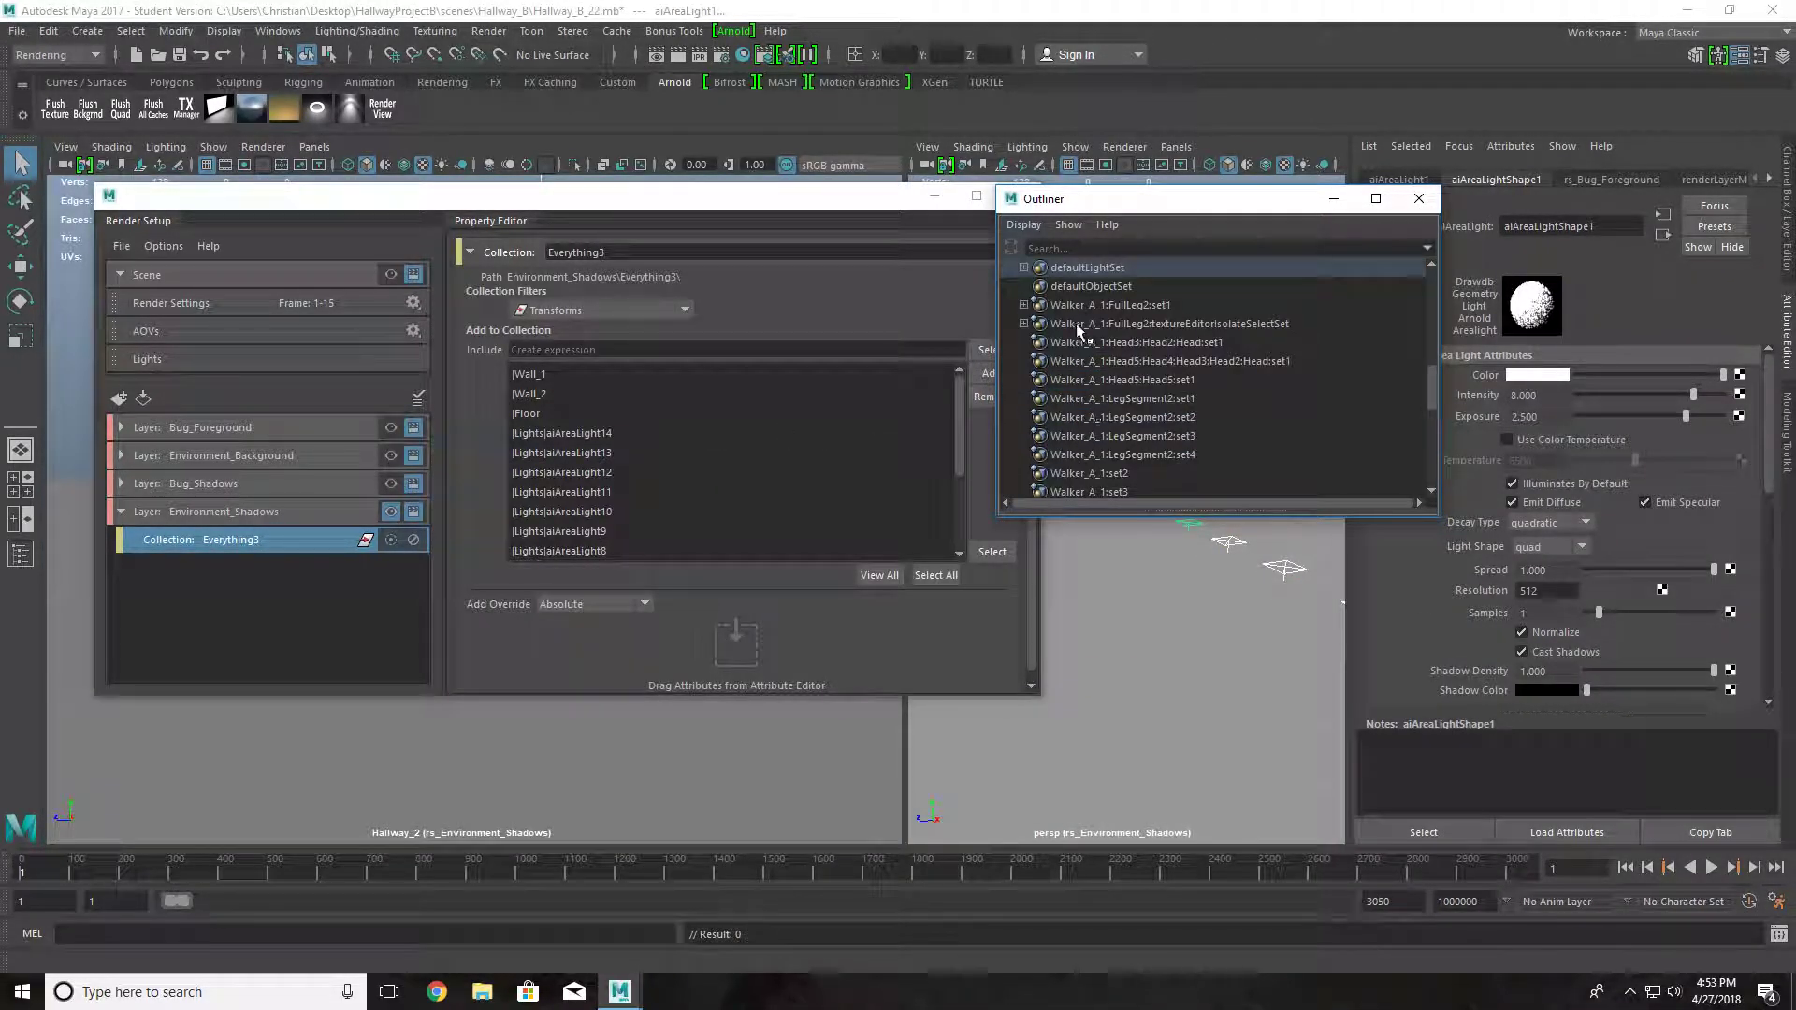
click(1095, 398)
drag(1094, 398, 747, 472)
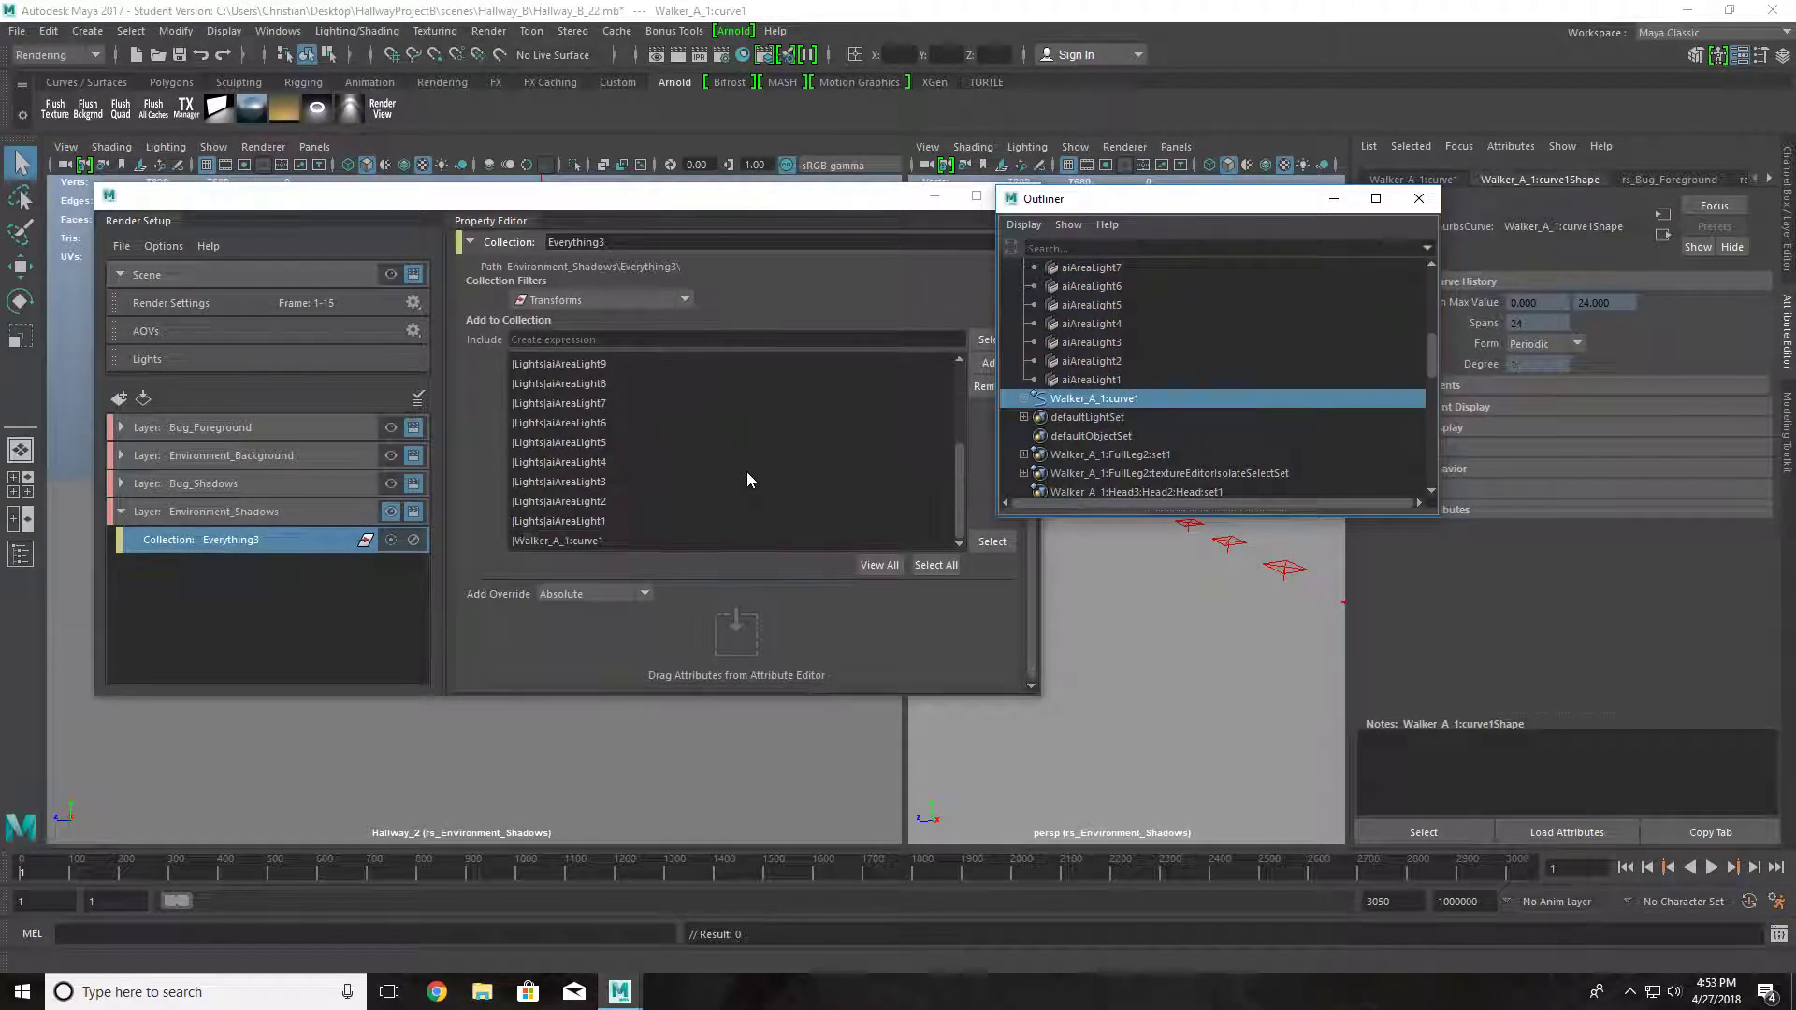
scroll(764, 459, up, 4)
scroll(763, 459, down, 2)
scroll(763, 458, up, 2)
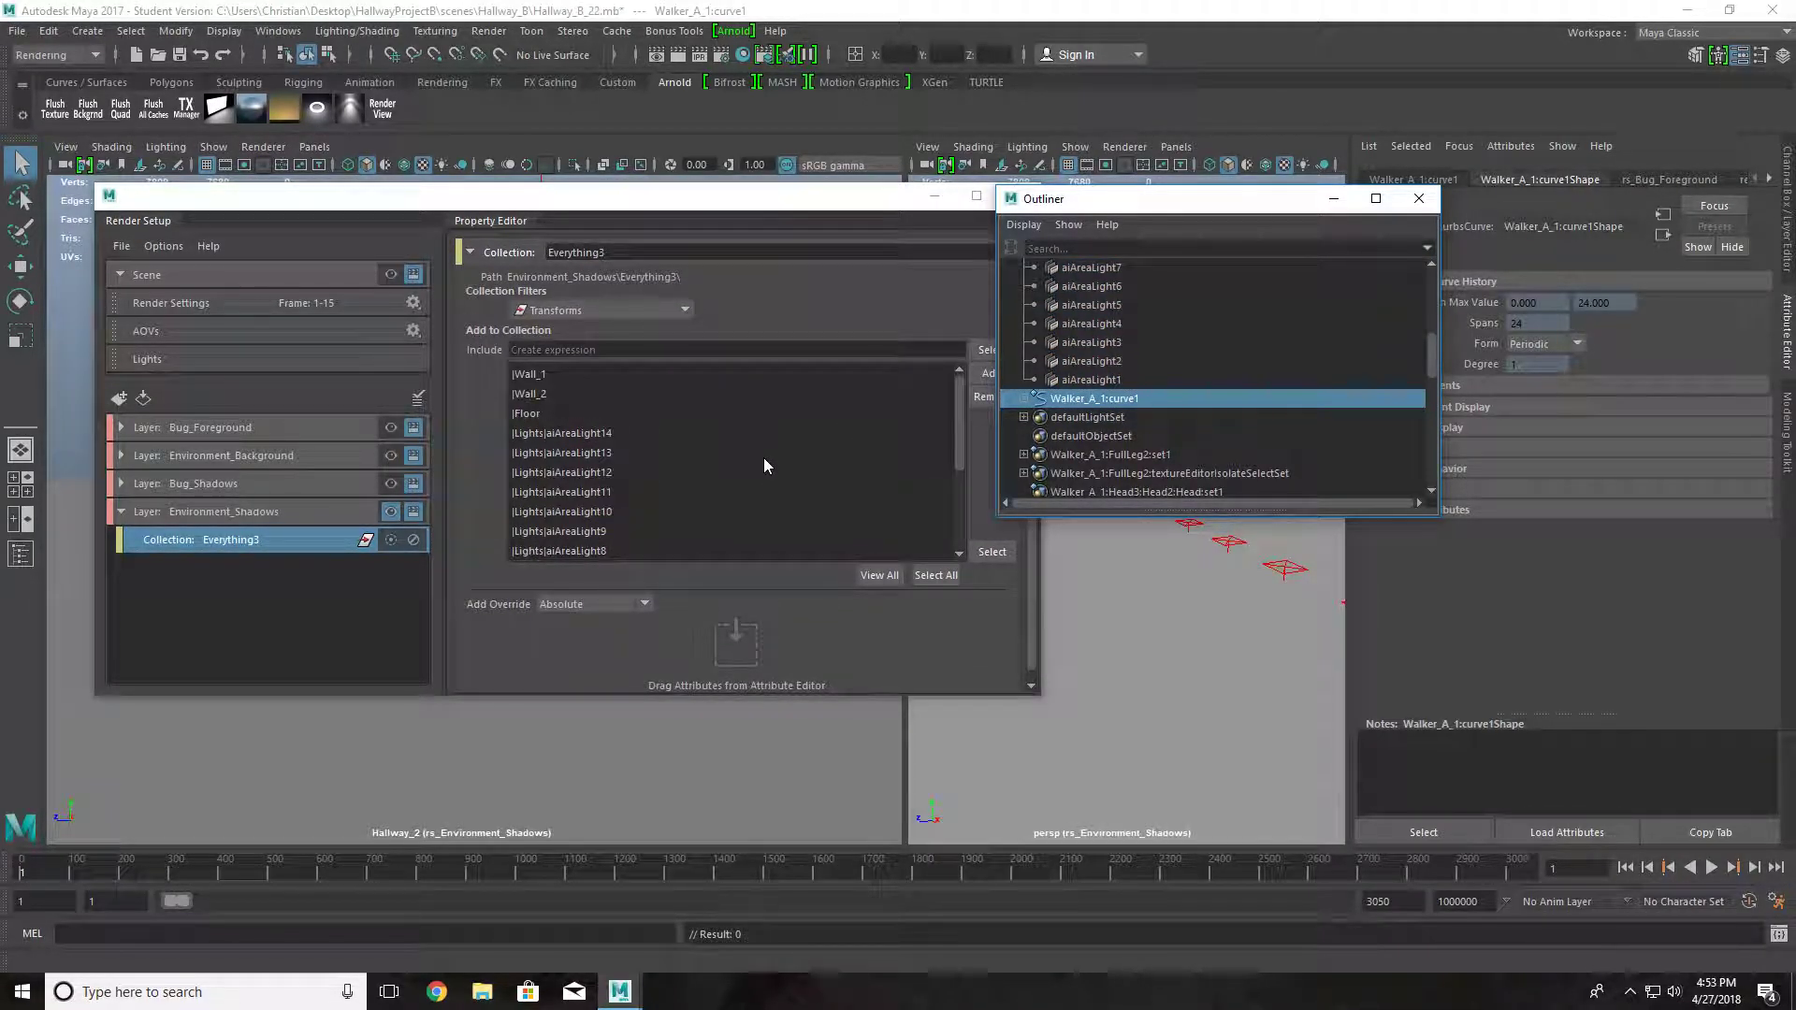
- Create a second collection in the Environment_Shadows layer and name it Remove_Bug1
click(271, 514)
right_click(221, 519)
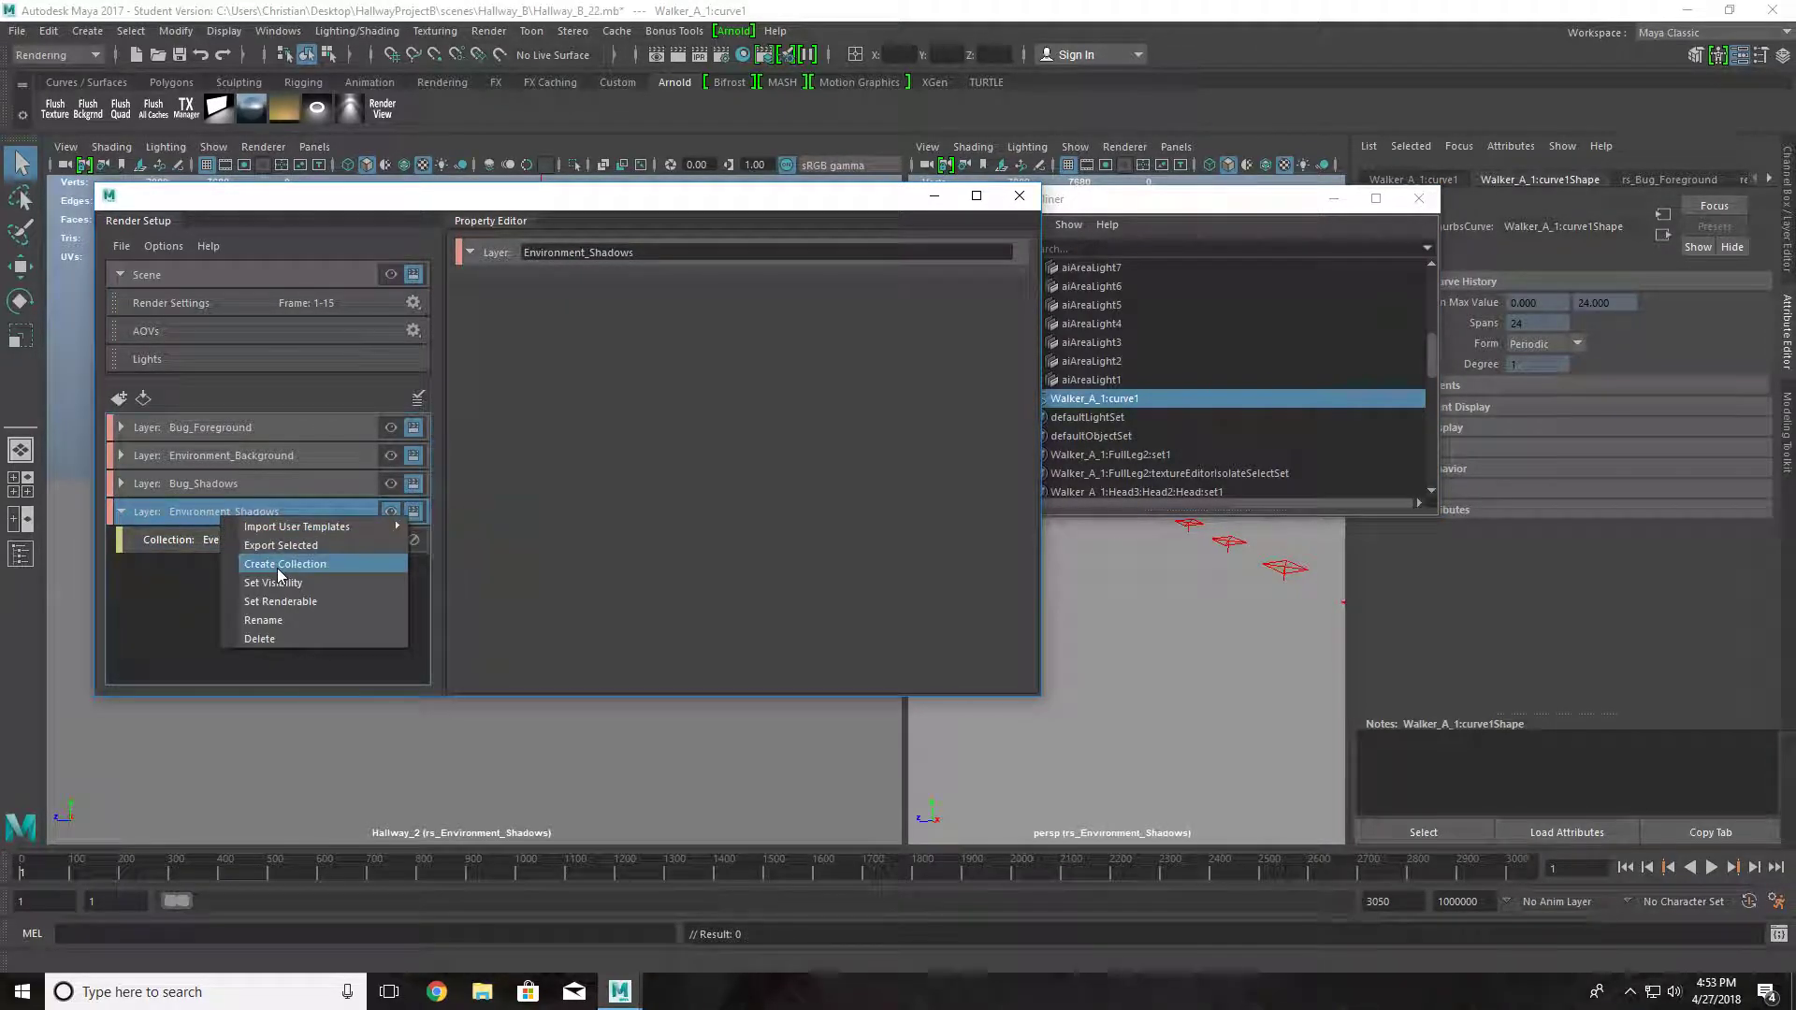
click(278, 566)
text(Remove_Bug1)
key(Return)
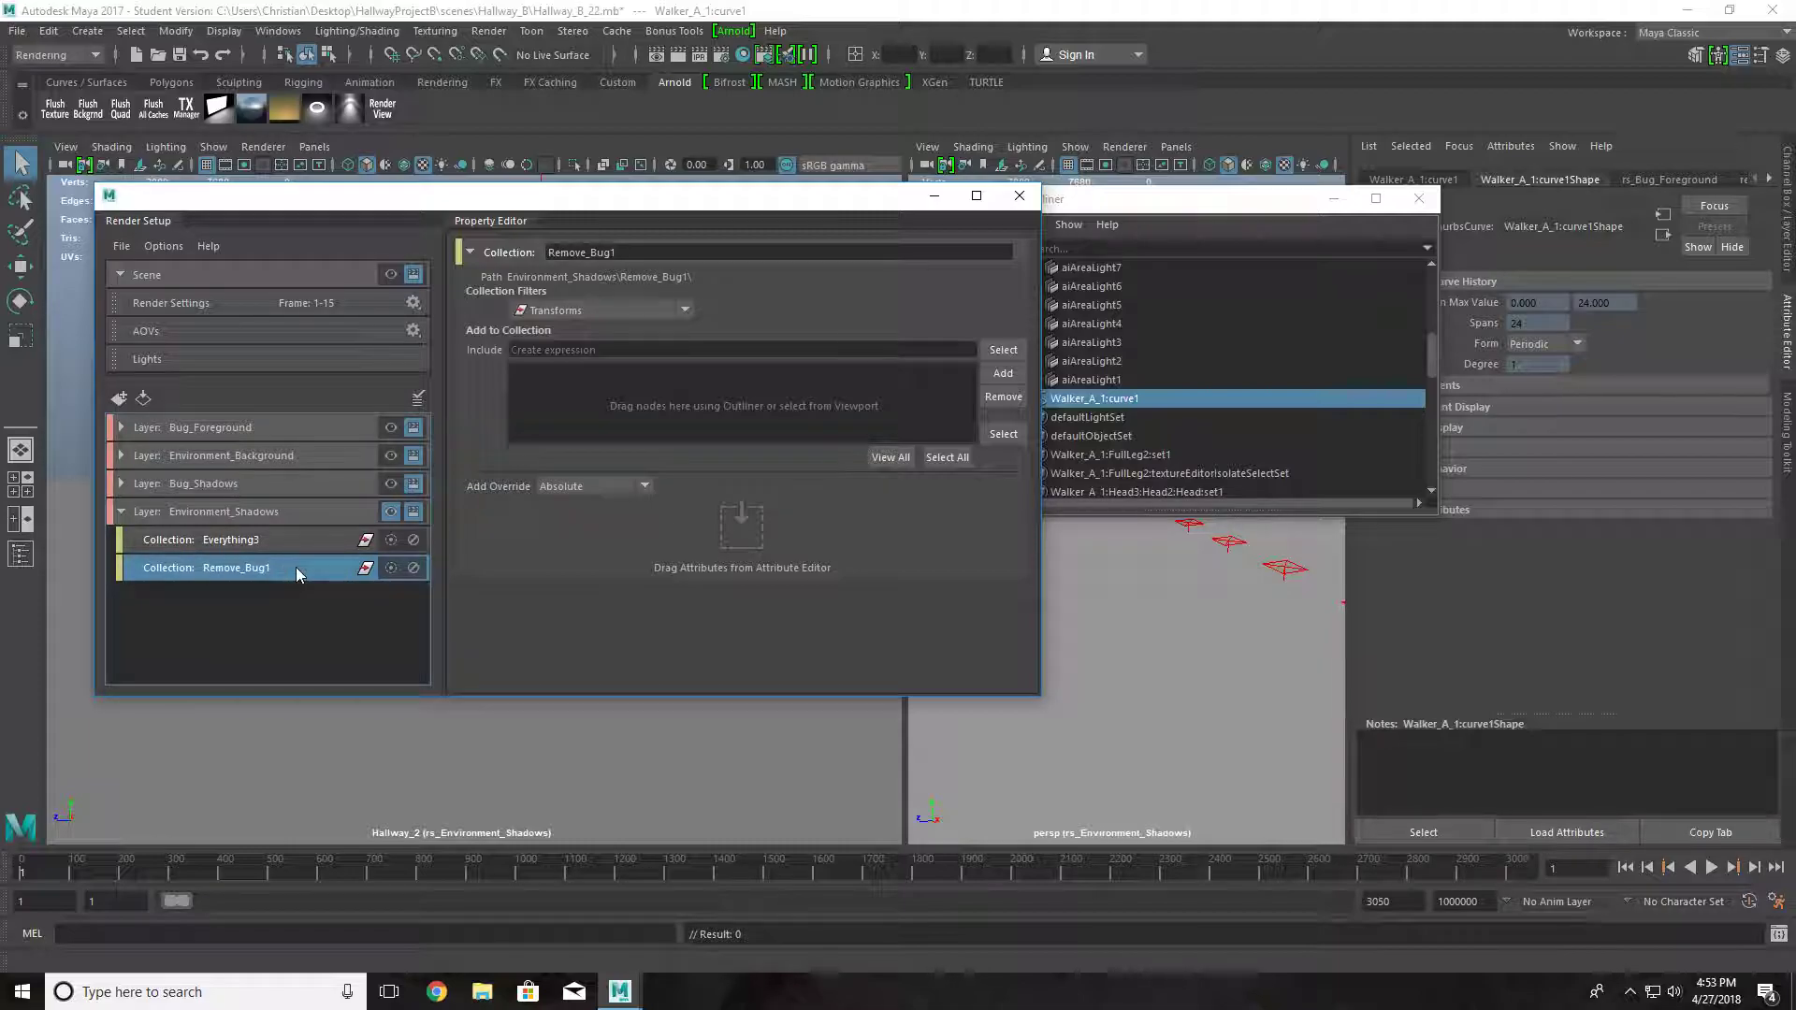
- Add Walker_A_1:curve1 to the Remove_Bug1 collection and close the Outliner
click(1153, 192)
drag(1085, 399, 879, 411)
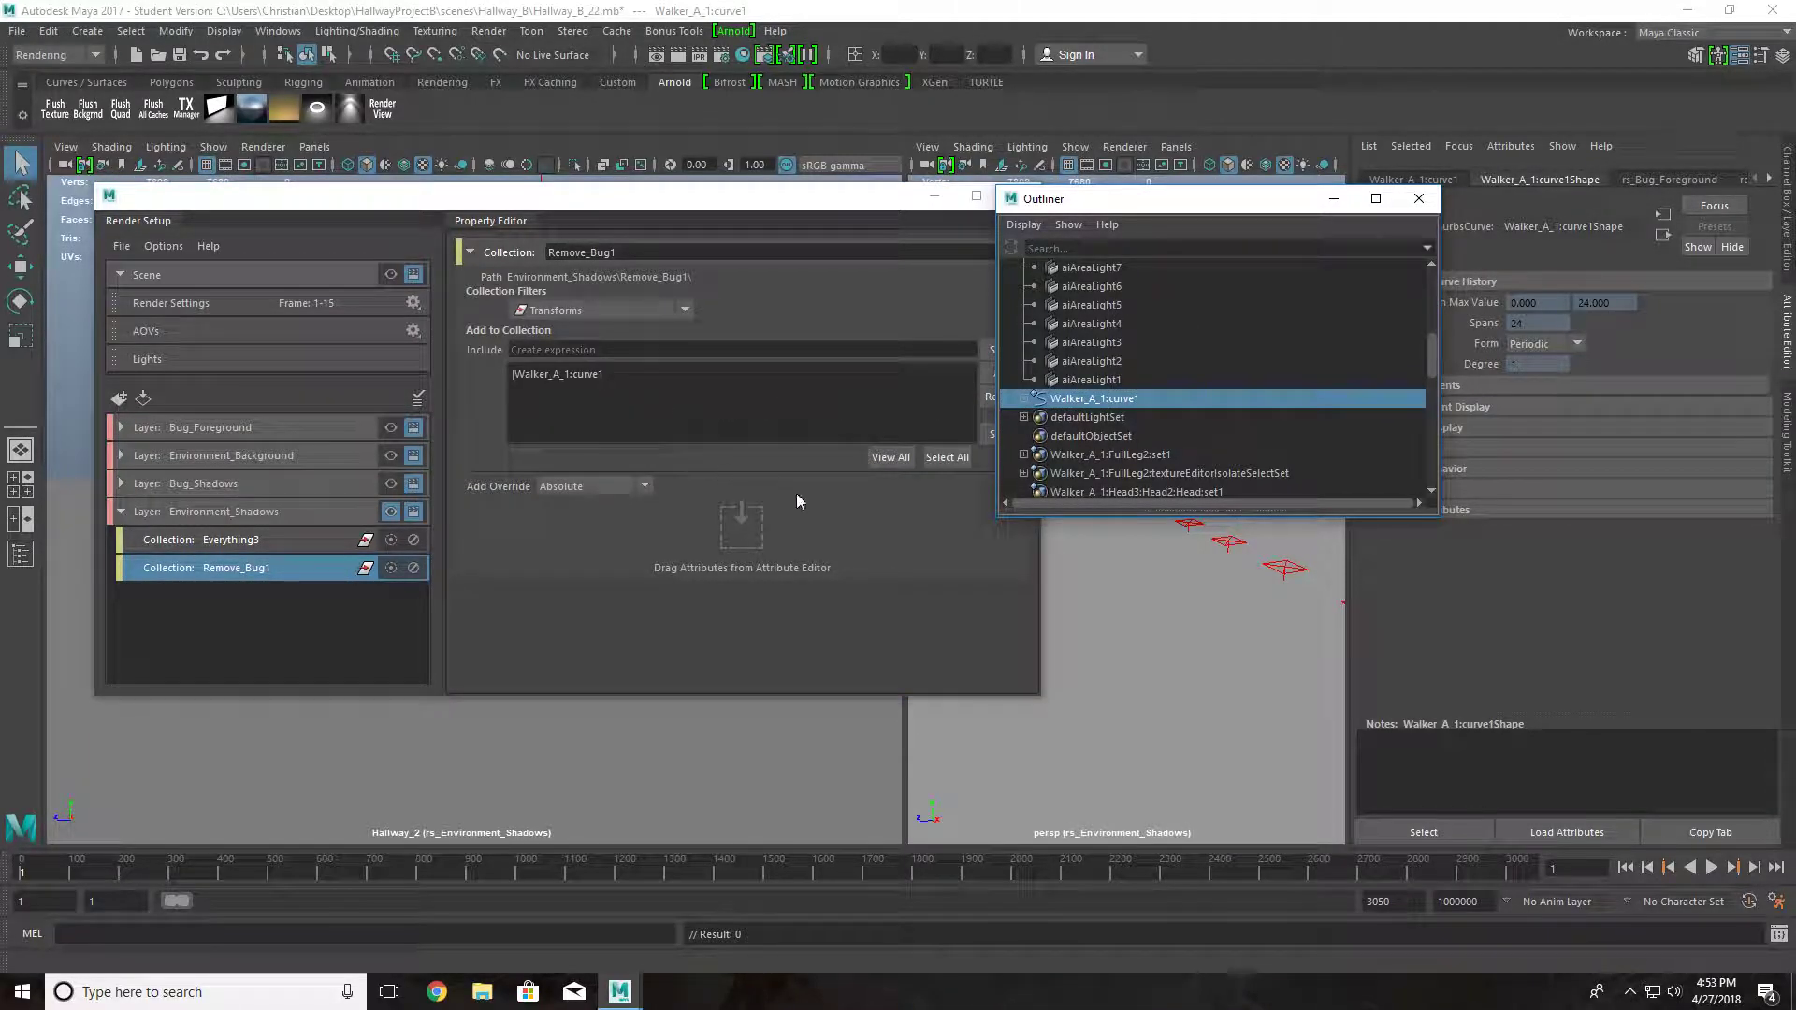
click(1425, 201)
- Add an absolute Primary Visibility override to Remove_Bug1 from Wall_1's Render Stats, and switch its Primary Visibility off
click(1151, 477)
drag(1557, 498, 748, 543)
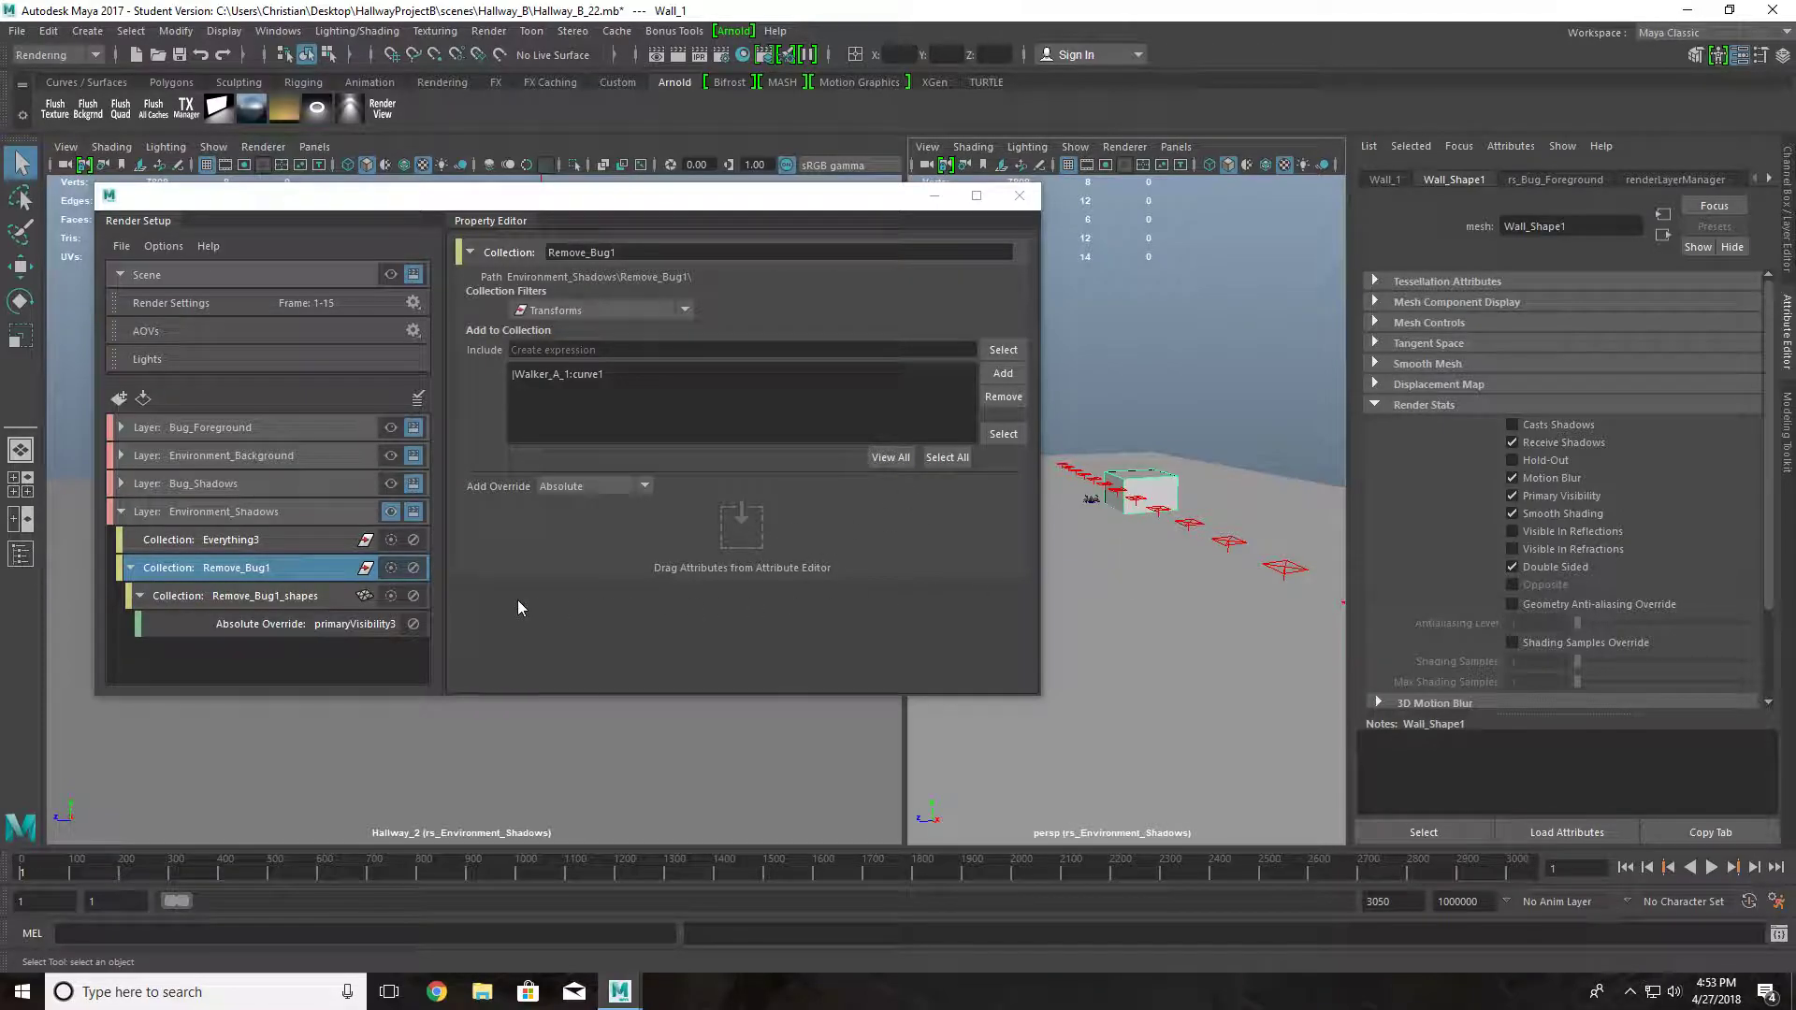
click(283, 602)
click(311, 625)
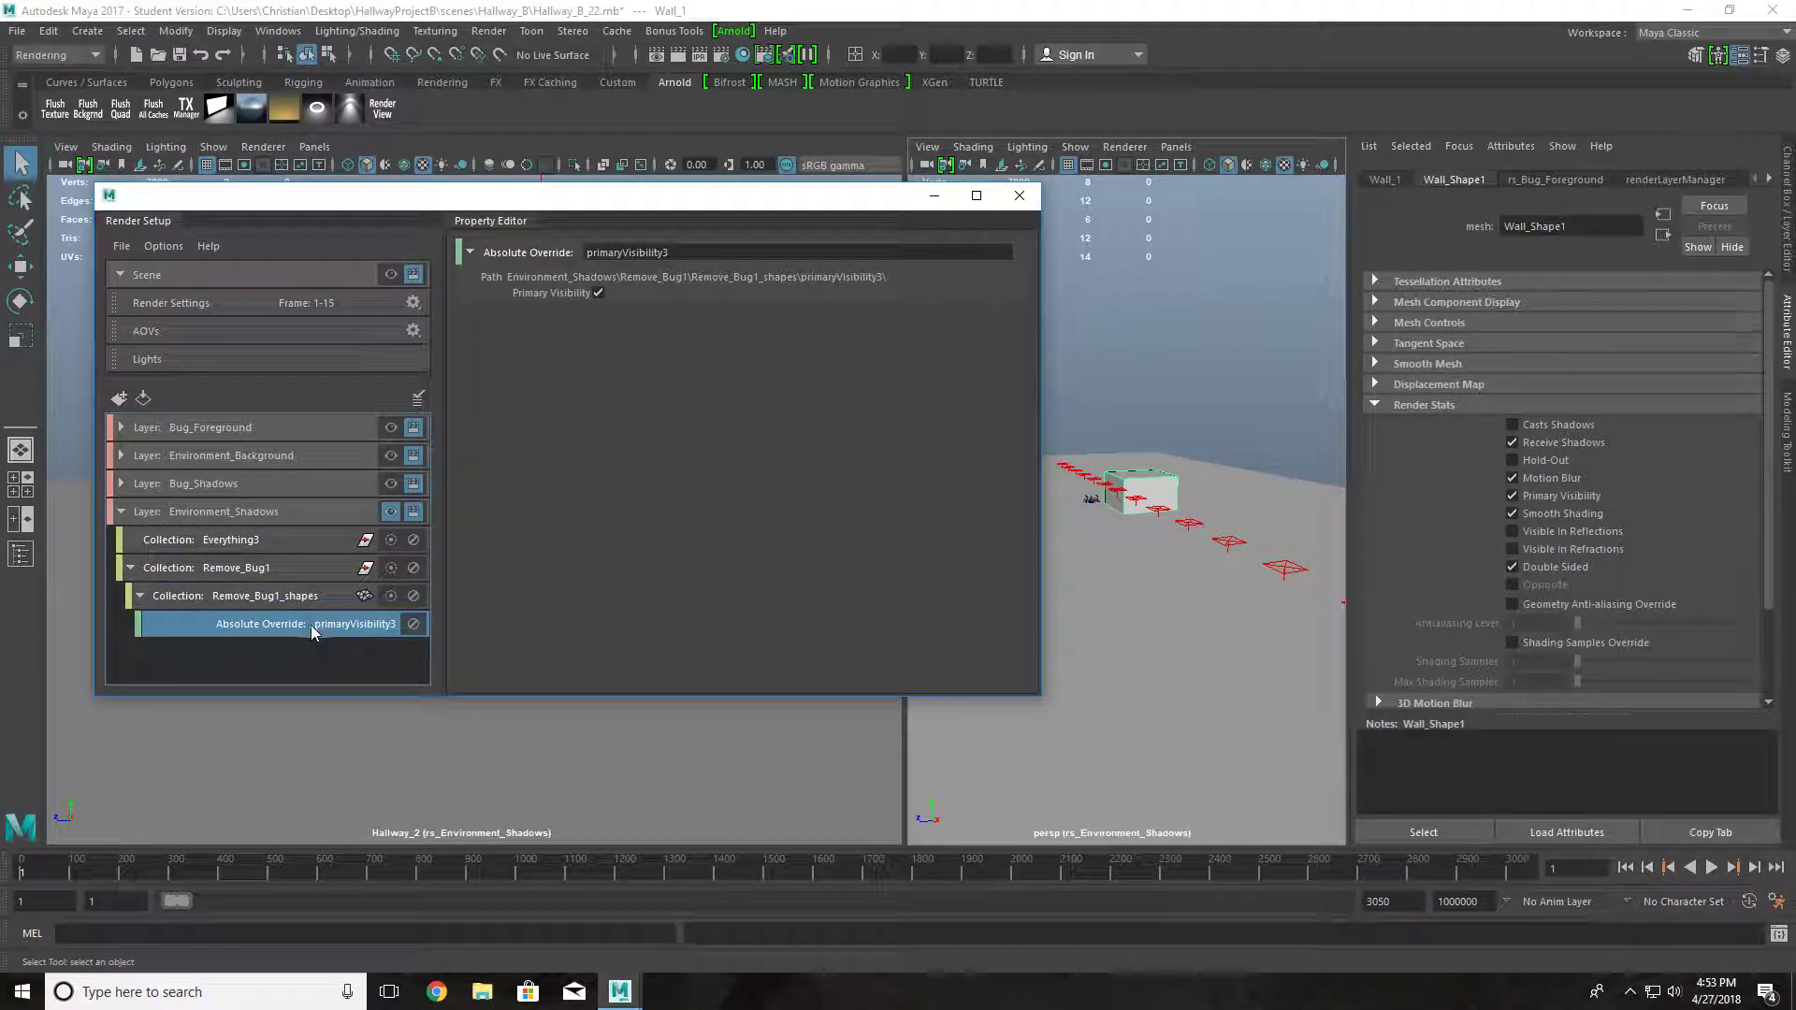
click(598, 293)
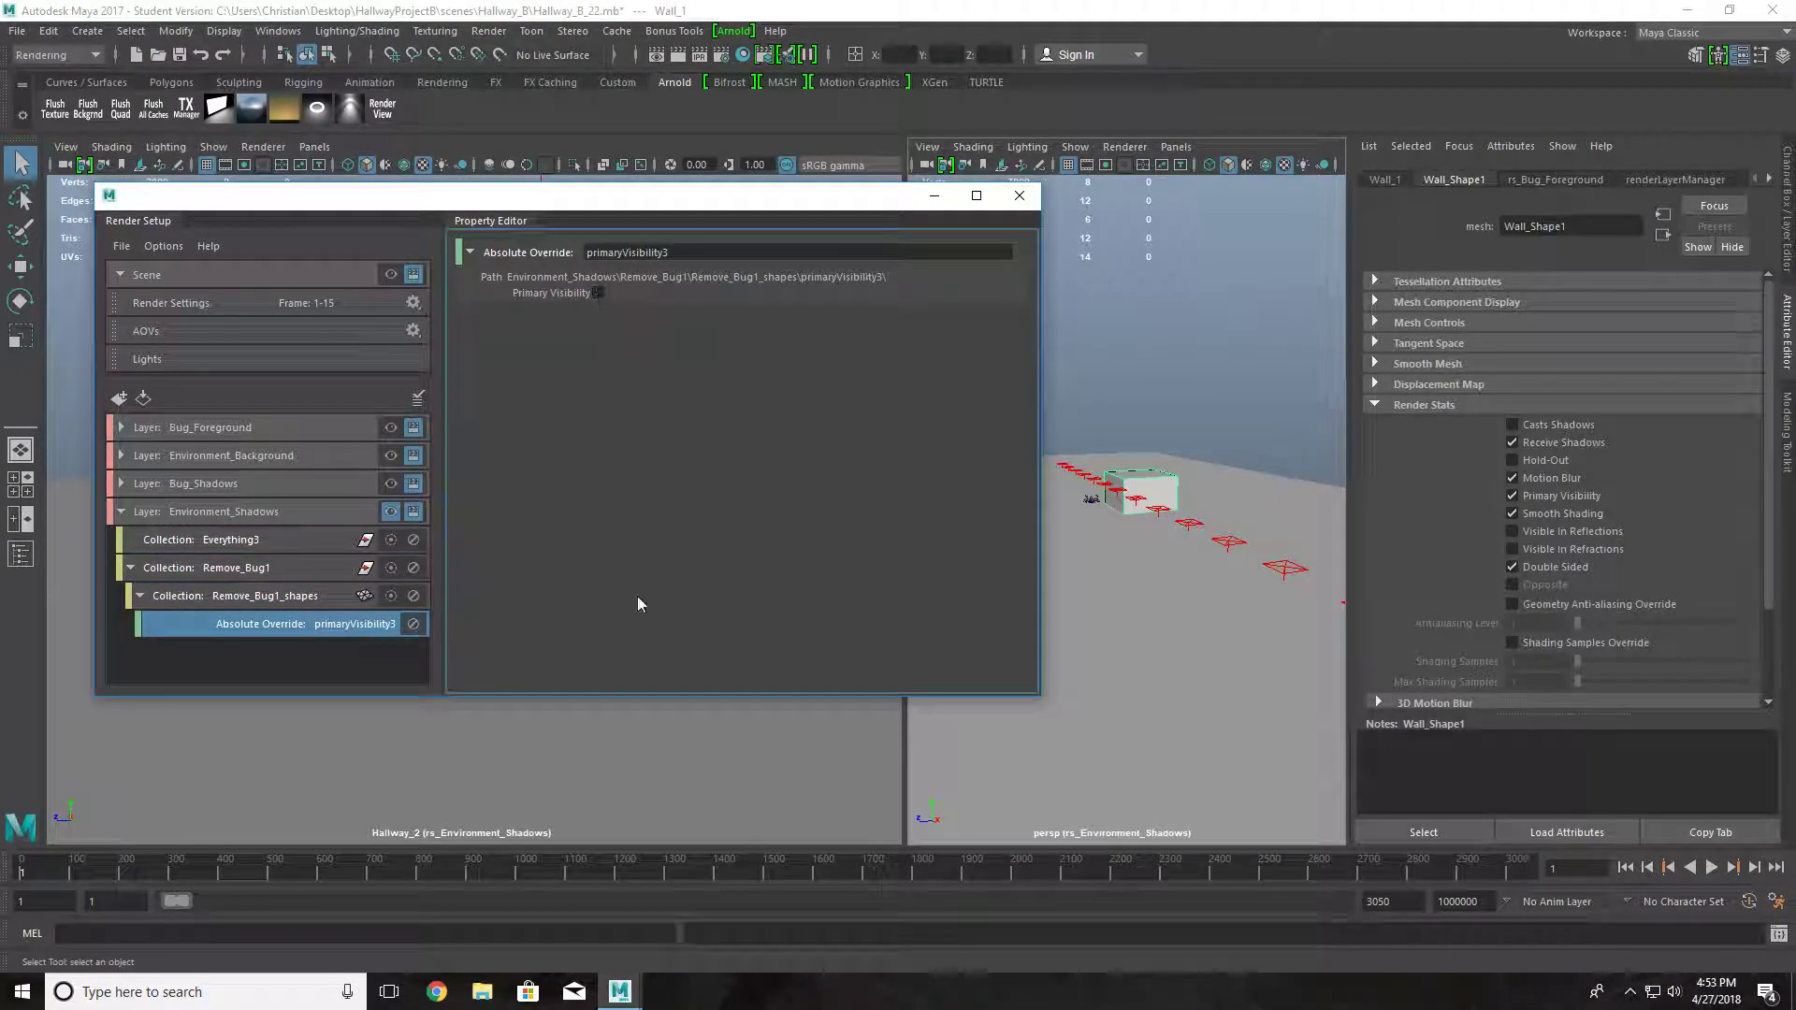
- Compare the collections and overrides of the Environment_Background layer with those of Environment_Shadows
click(119, 456)
scroll(211, 492, down, 2)
scroll(260, 499, up, 2)
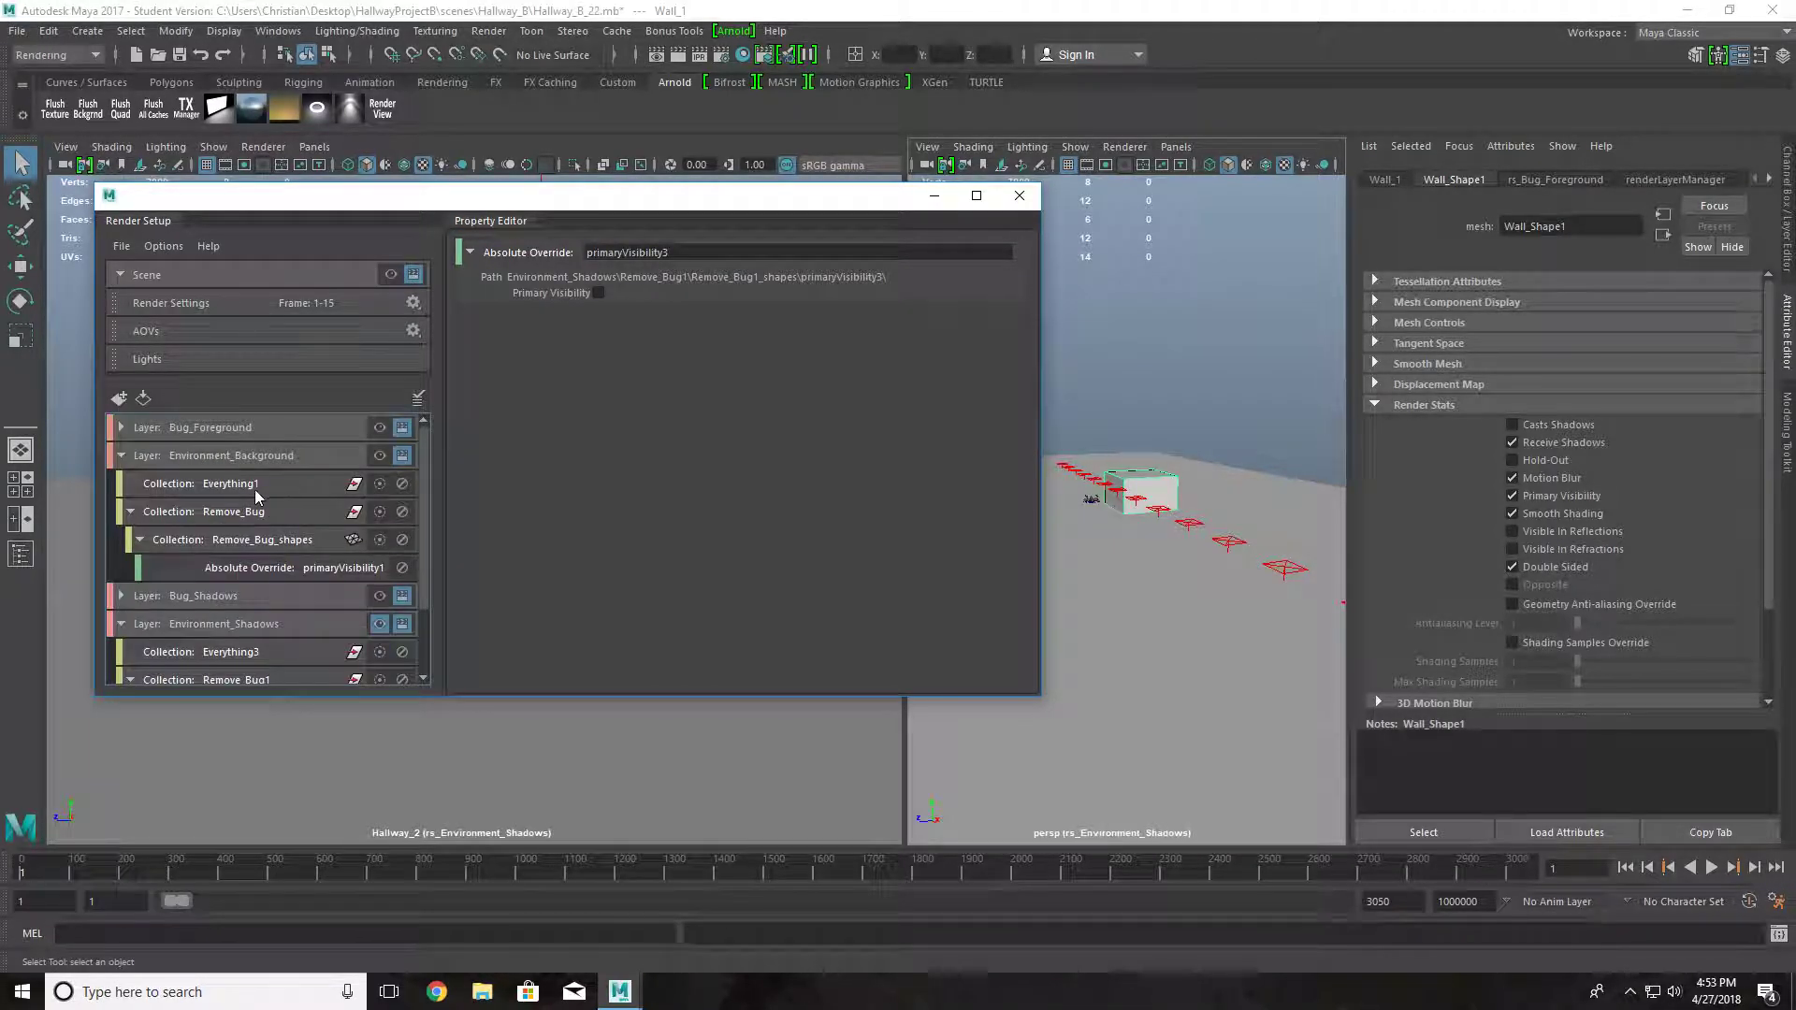
scroll(301, 571, down, 2)
scroll(243, 576, up, 2)
scroll(312, 578, down, 2)
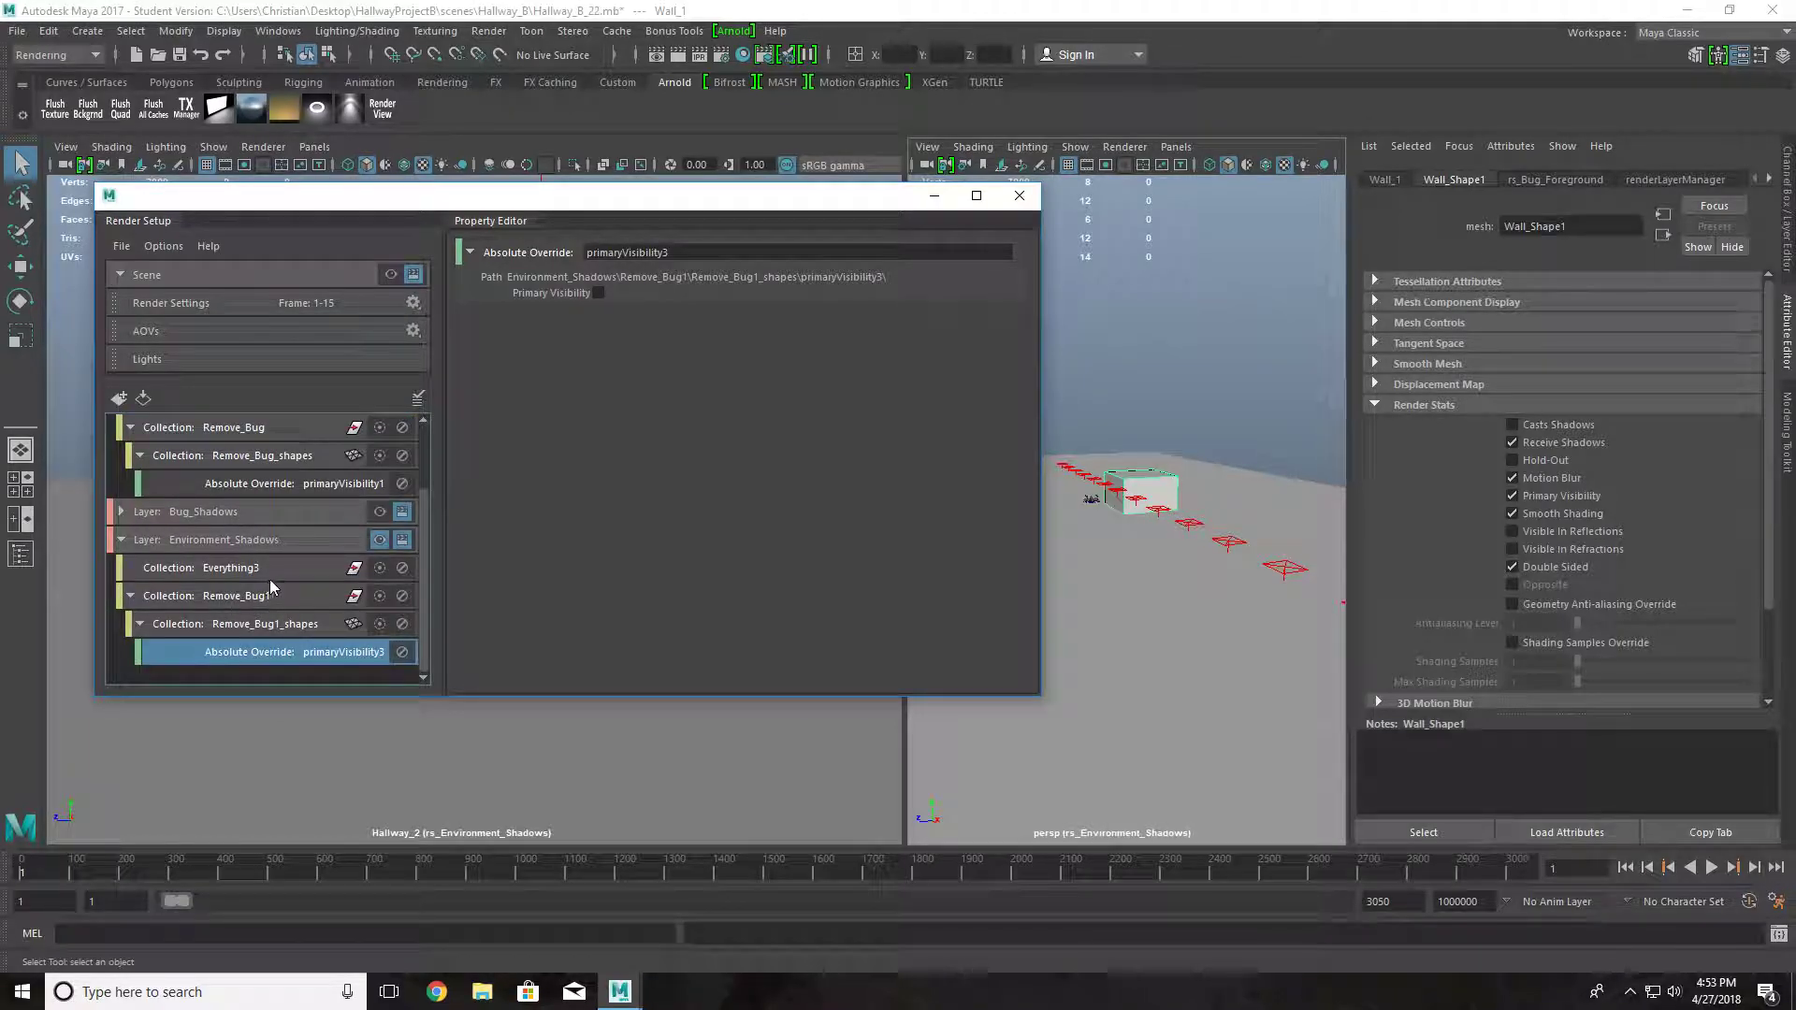
scroll(265, 580, up, 2)
click(122, 456)
- Create a third collection in the Environment_Shadows layer and name it Make_Environment_Shadows
click(266, 514)
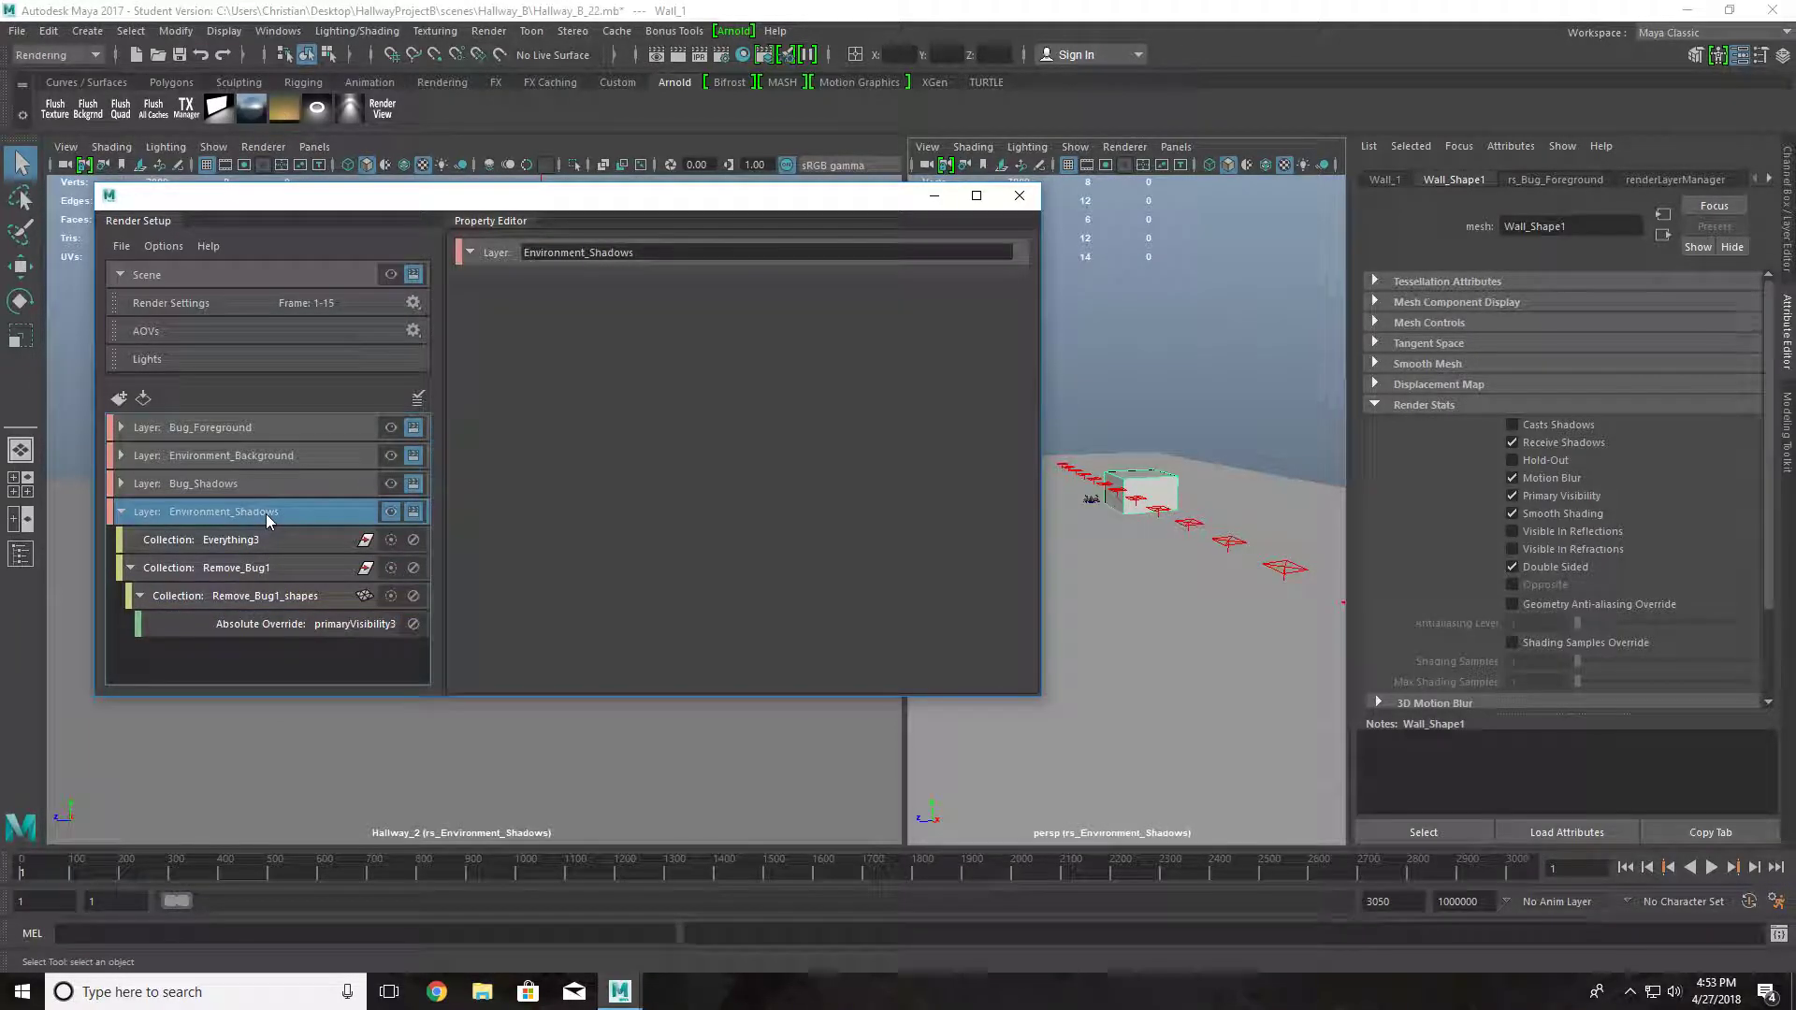
right_click(269, 513)
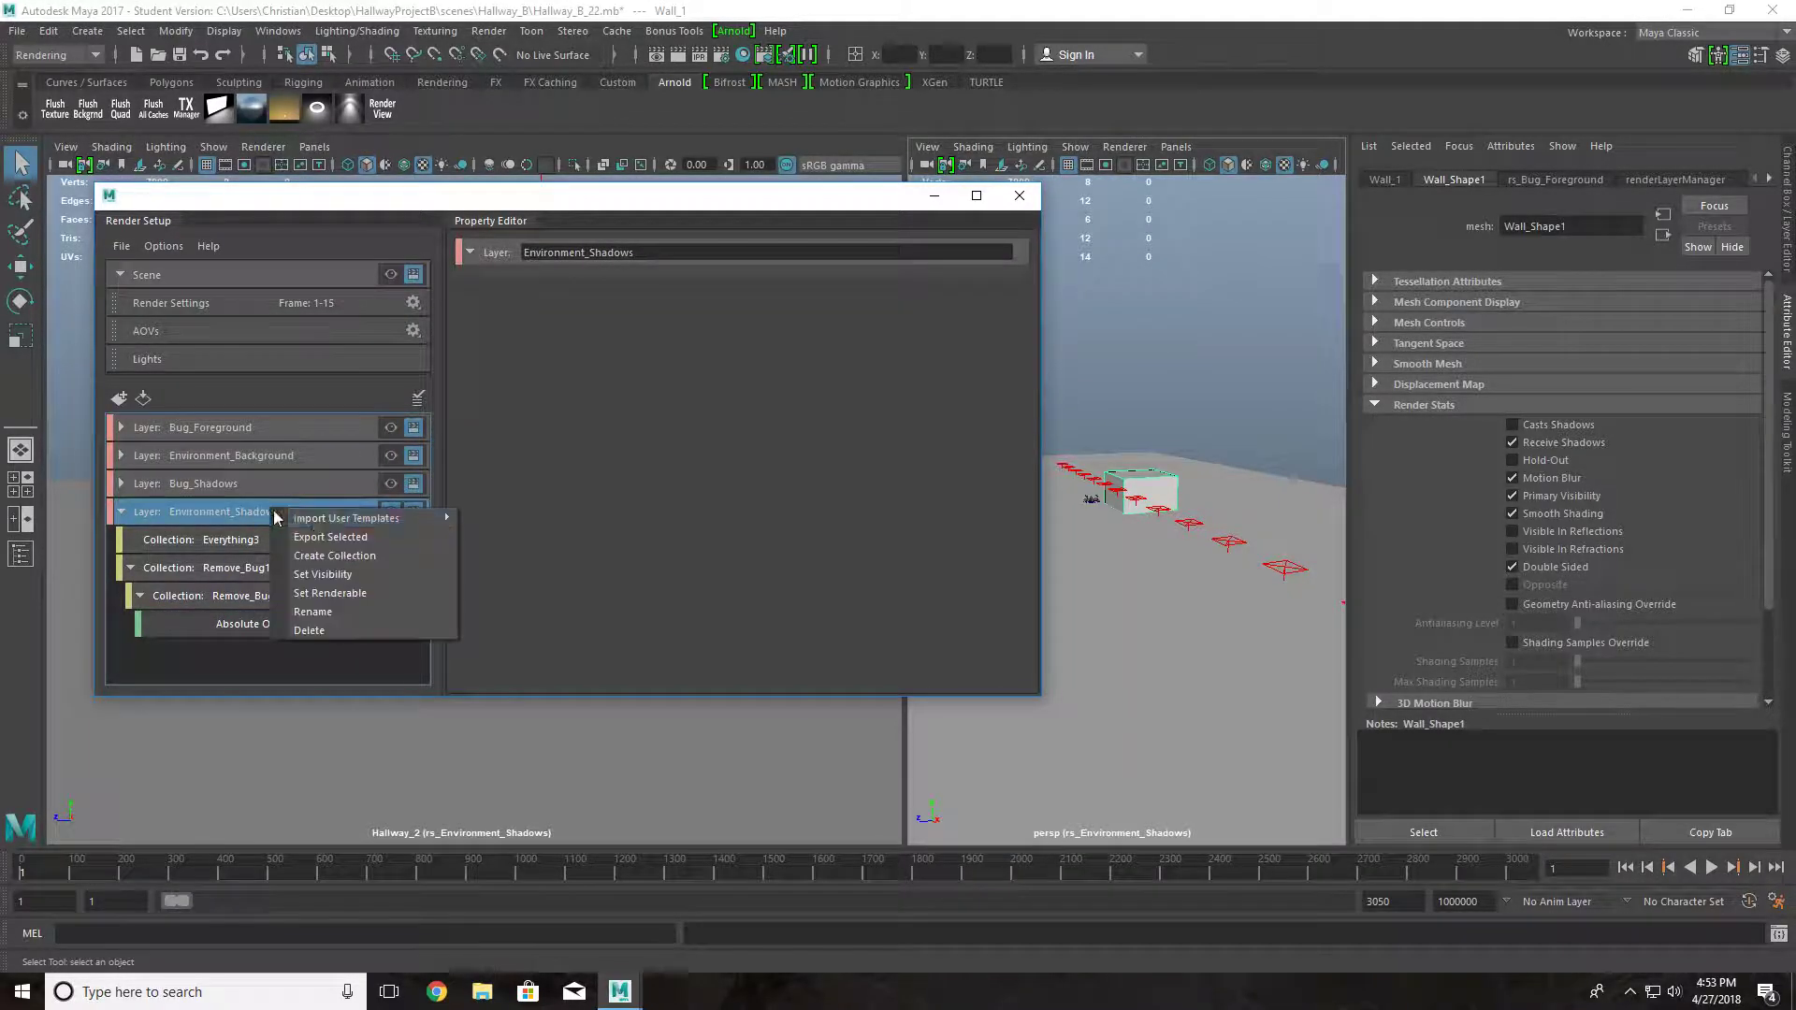
click(355, 559)
text(M)
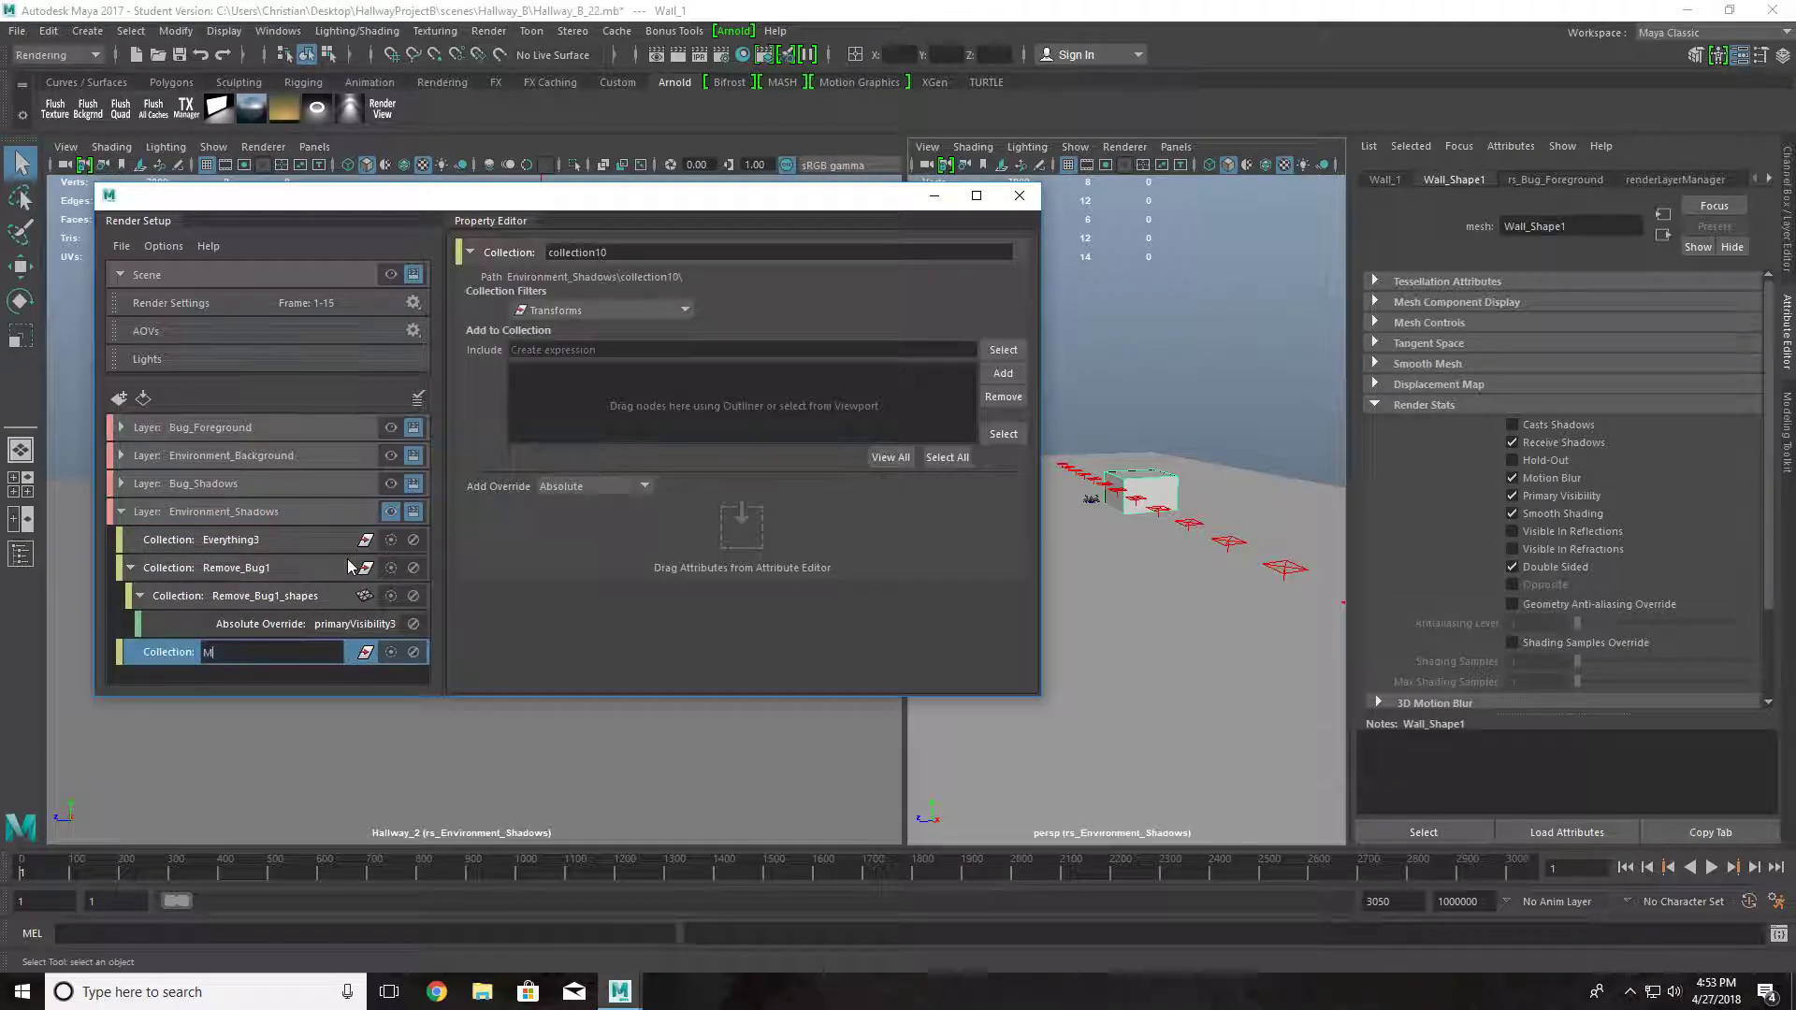
text(ake_Environment_Shadows)
key(Return)
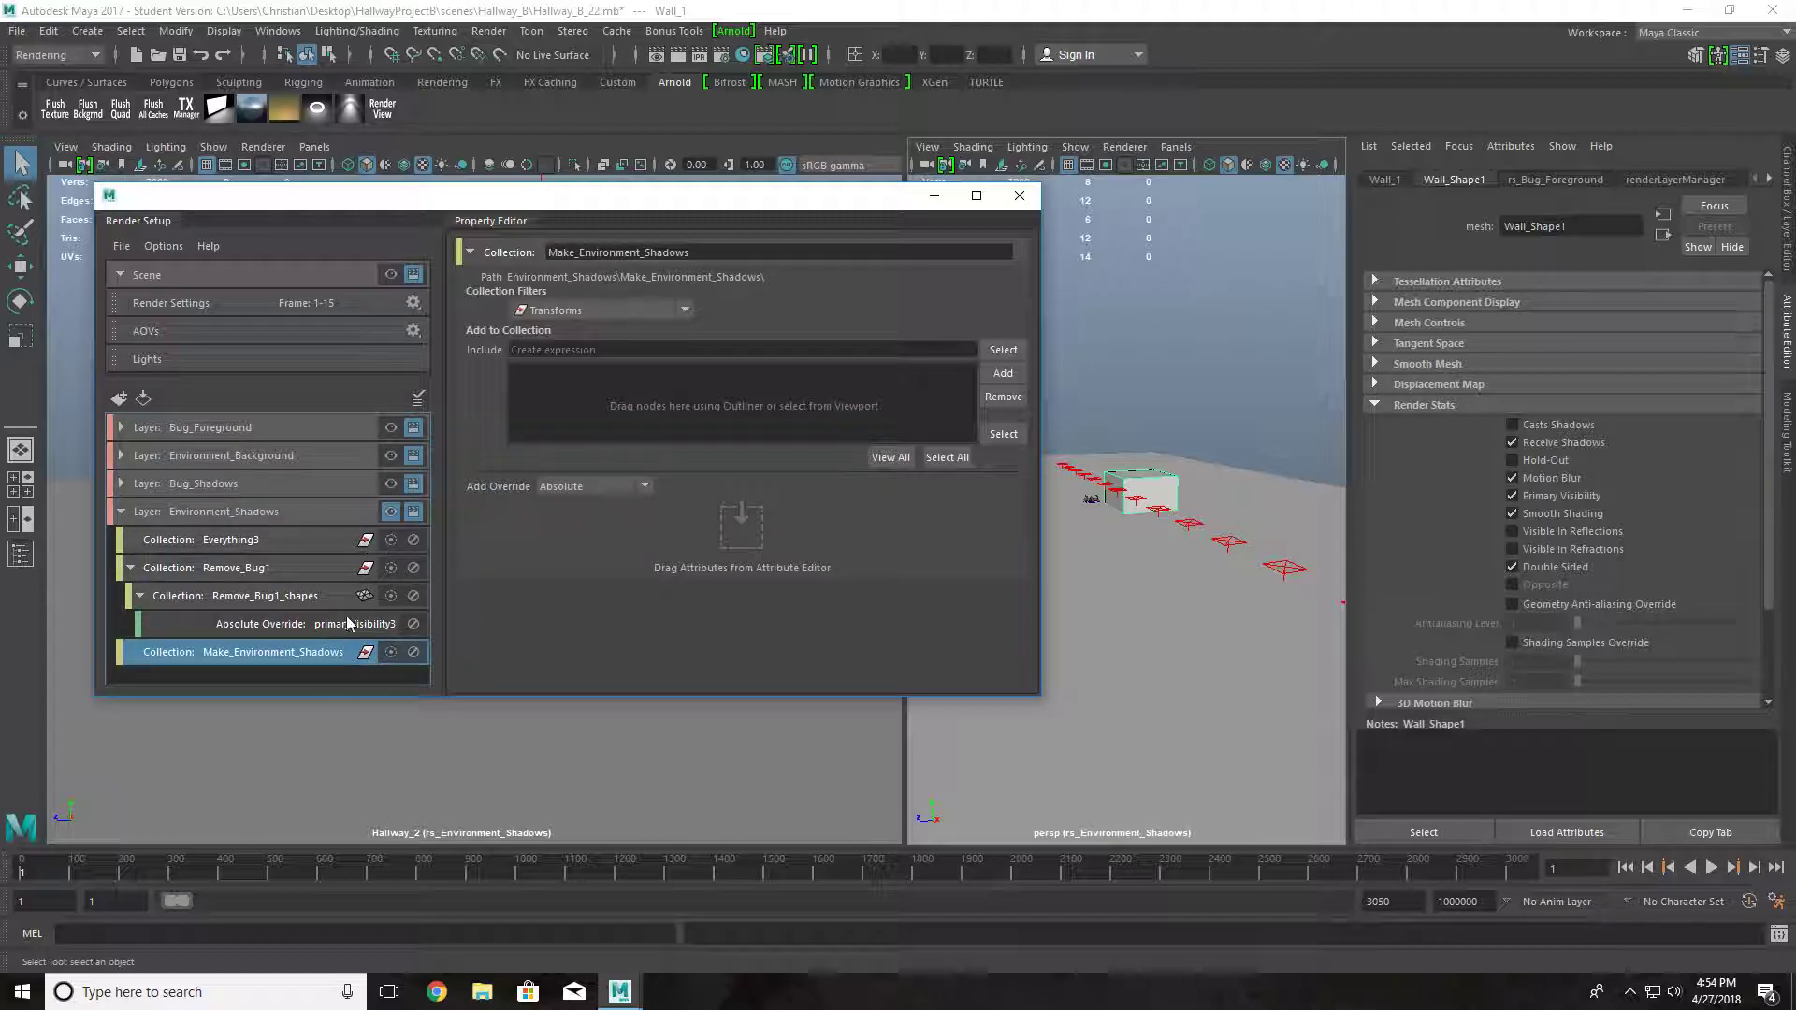
- Add a material override to the Make_Environment_Shadows collection and name it ShadowMaterial1
right_click(262, 652)
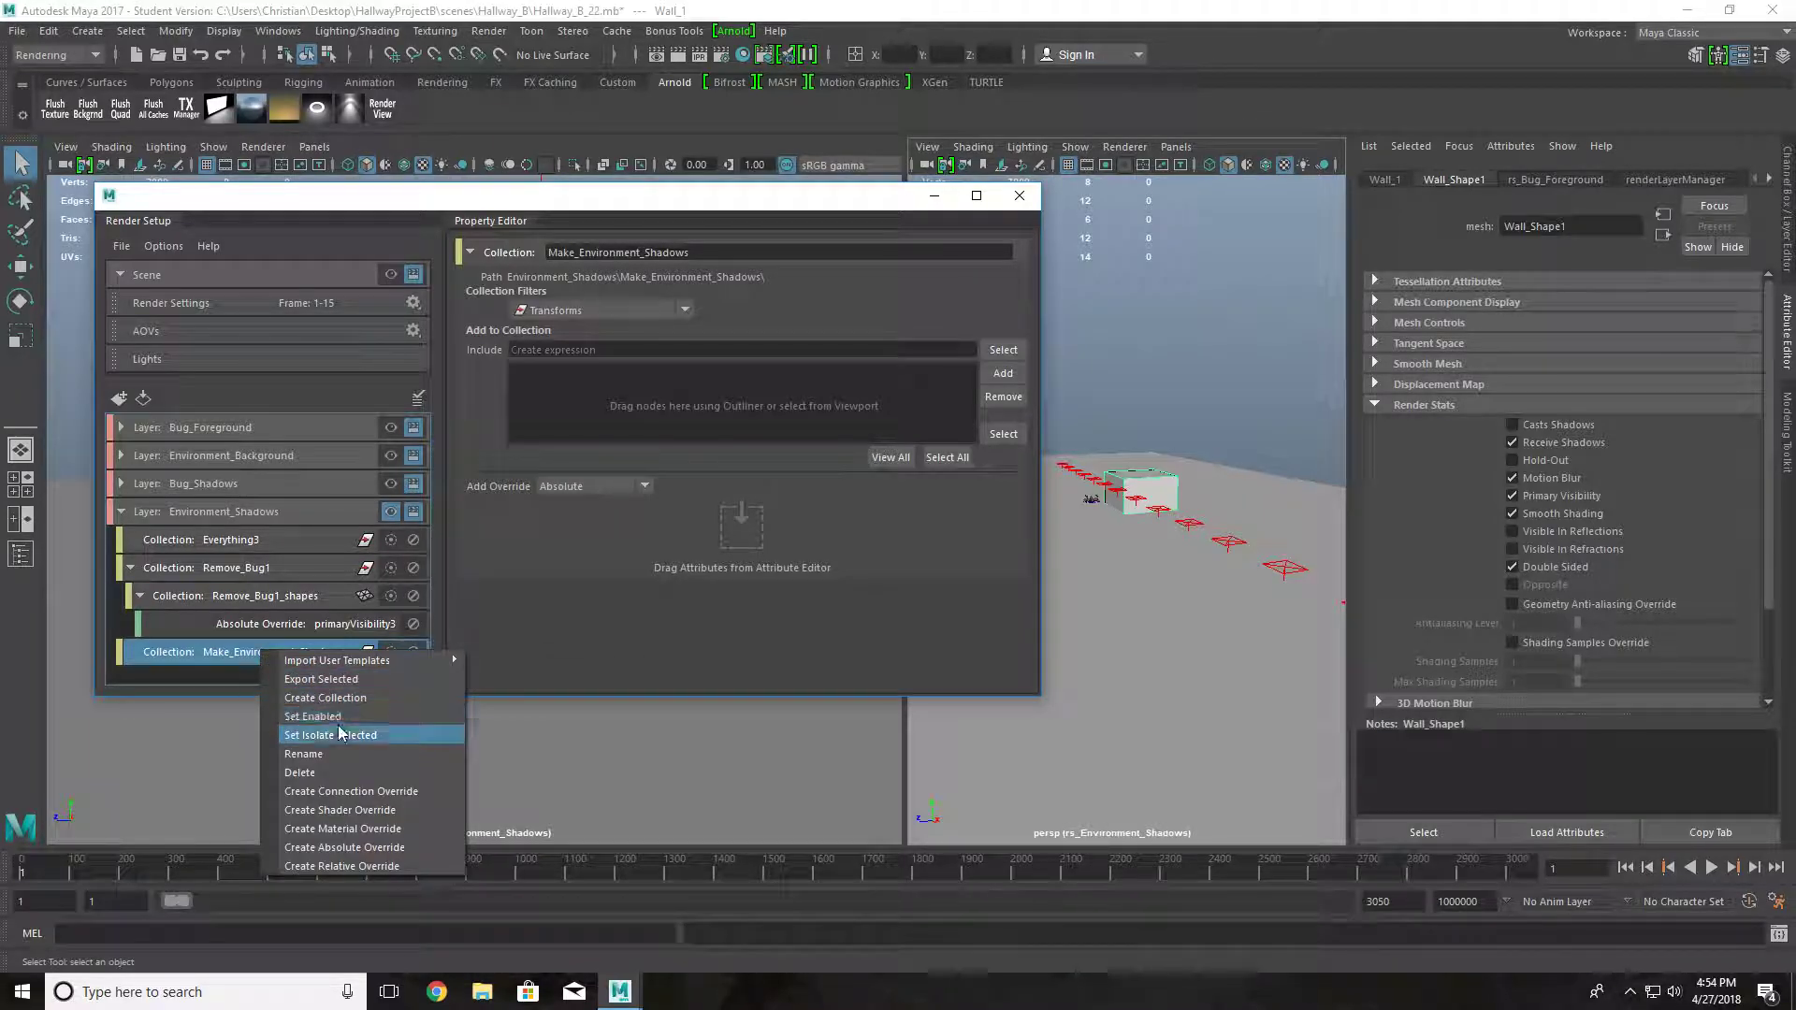
click(363, 829)
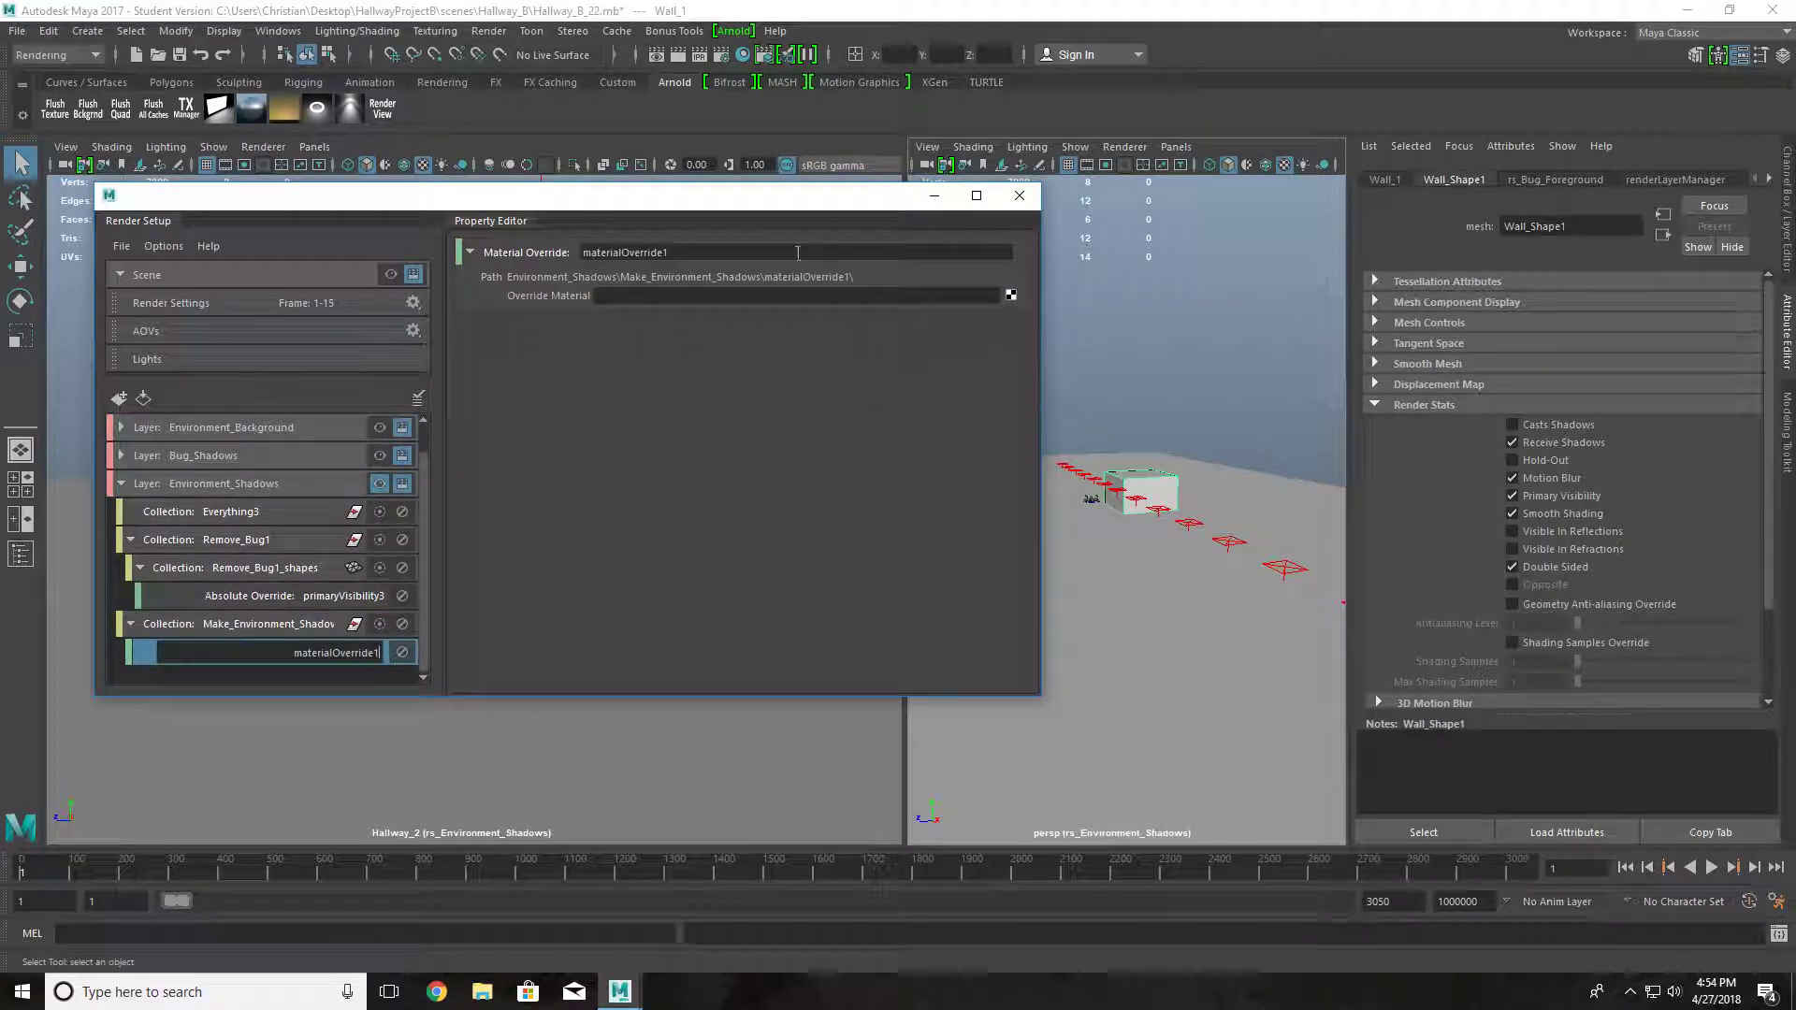
key(Return)
key(h)
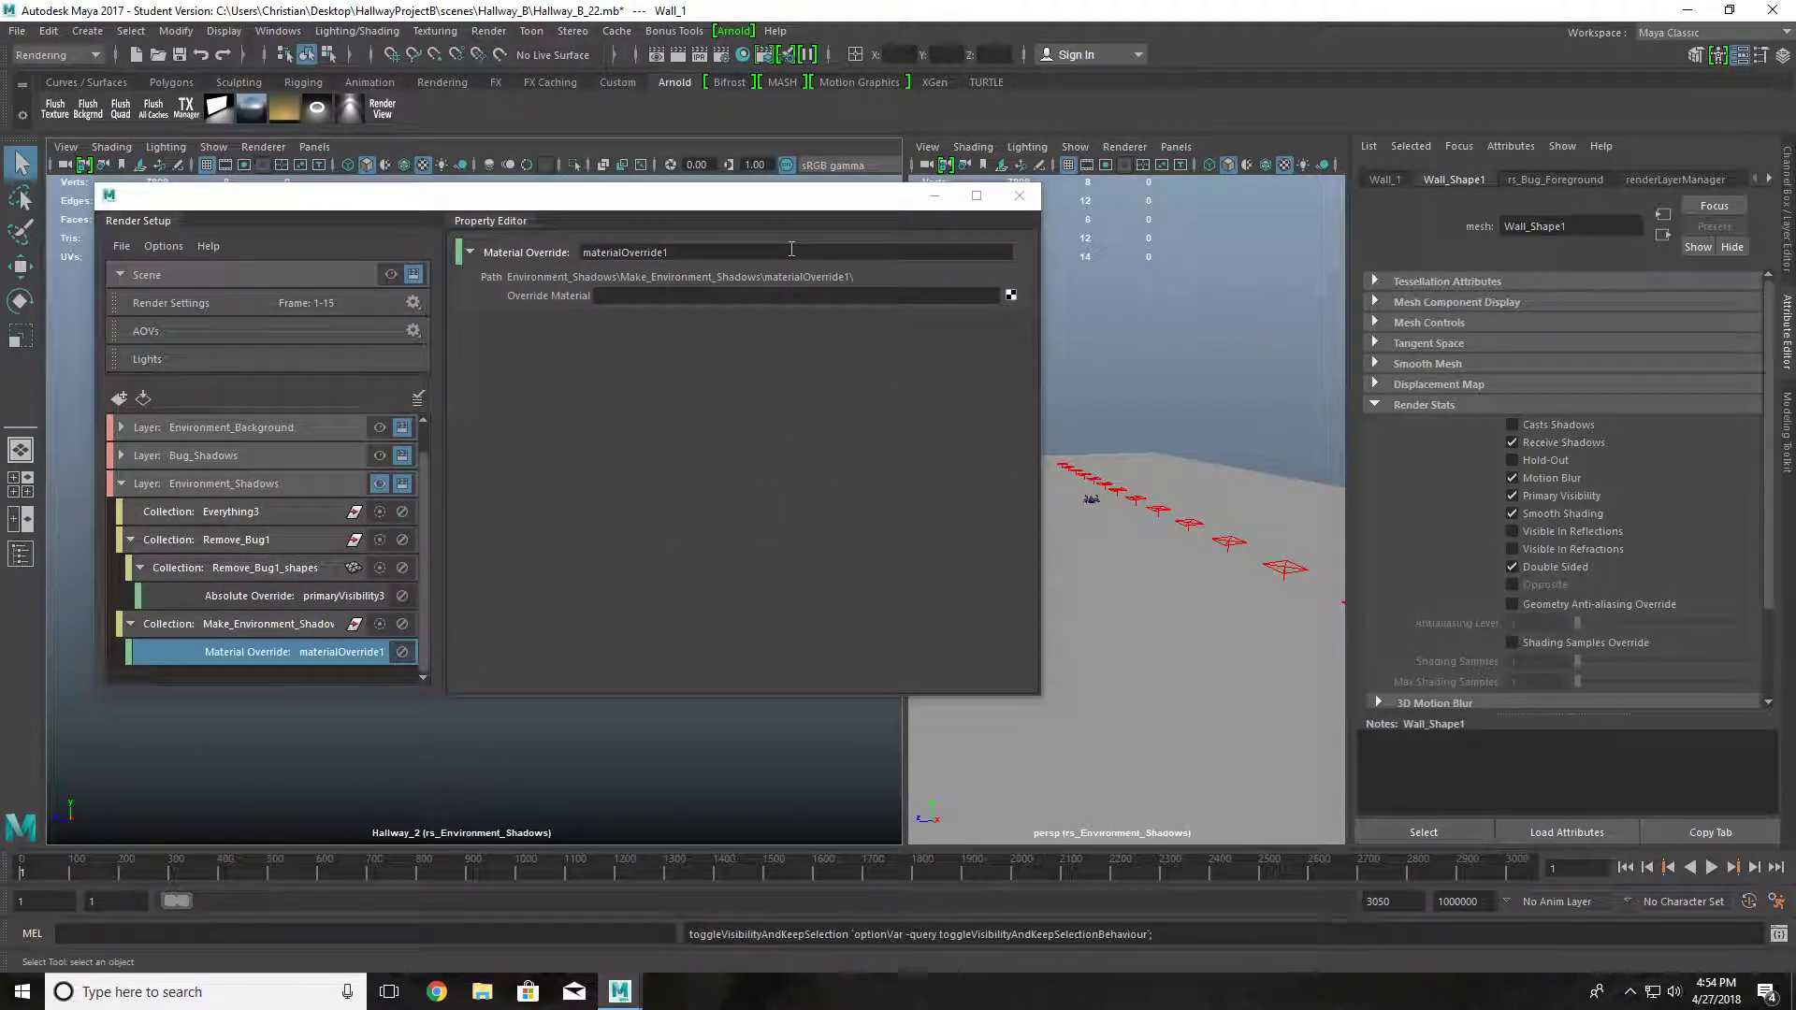
double_click(791, 249)
text(Ad)
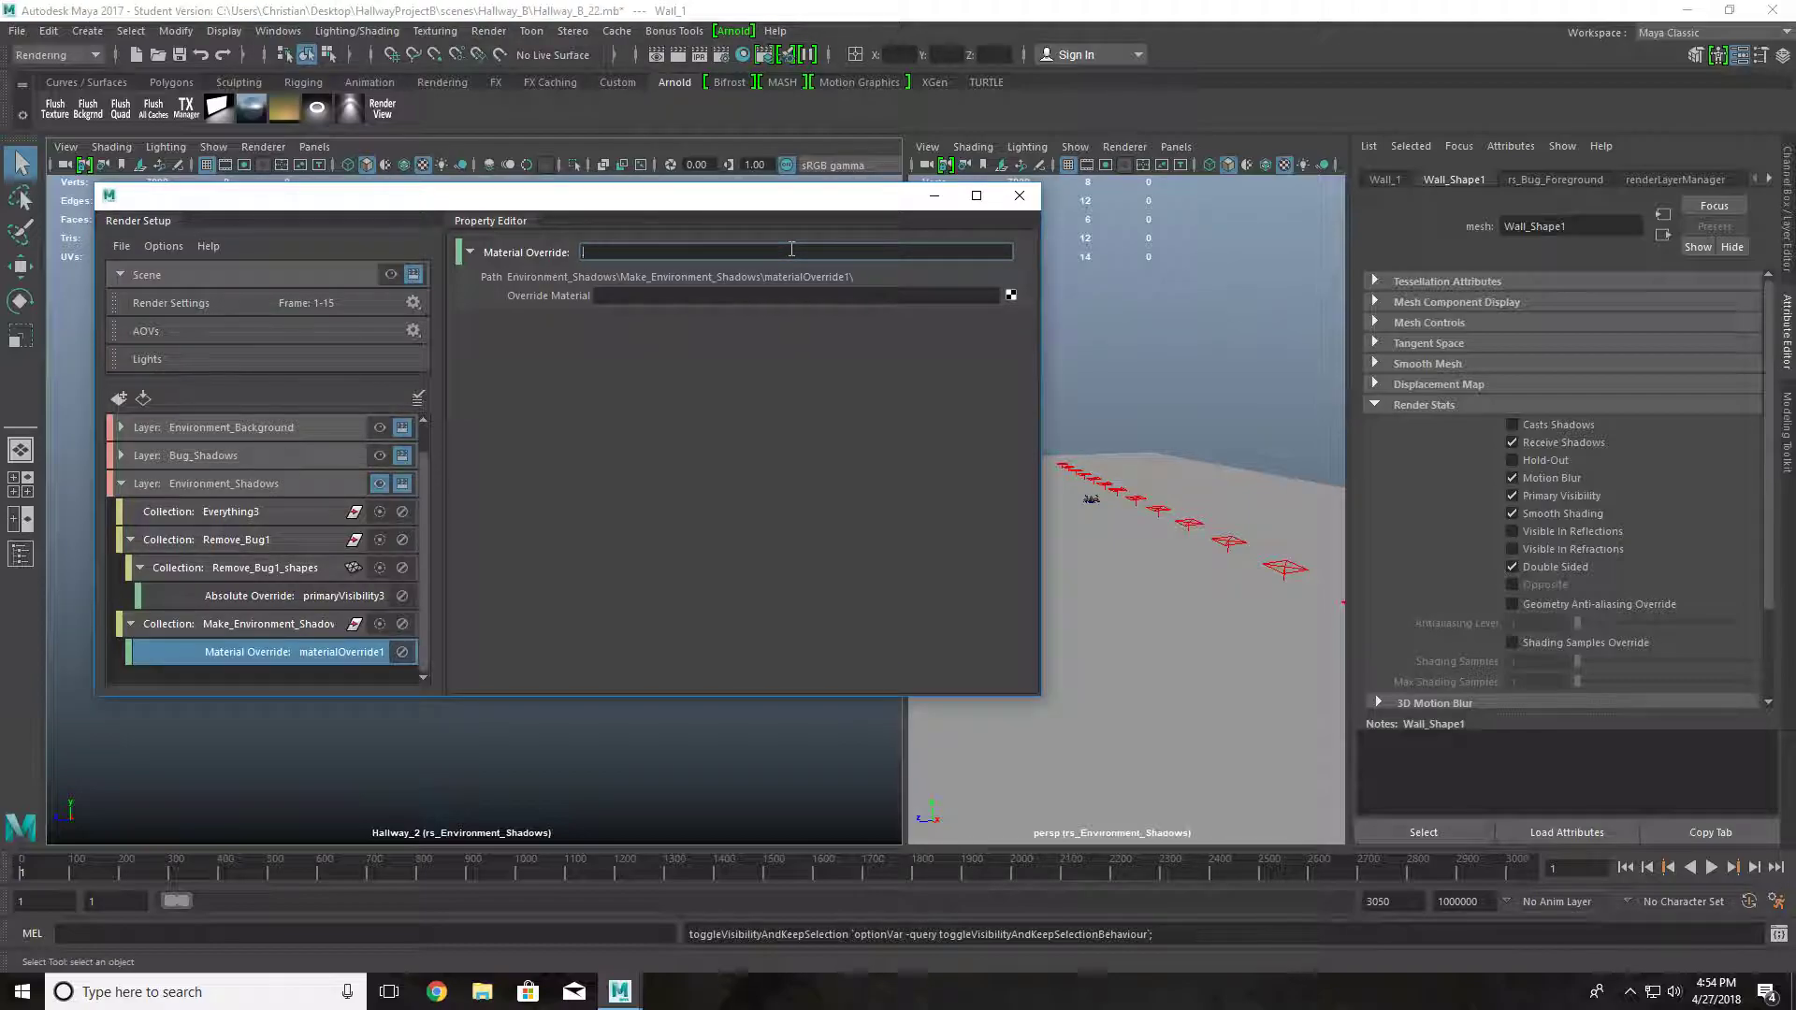
text(adowMaterial1)
key(Return)
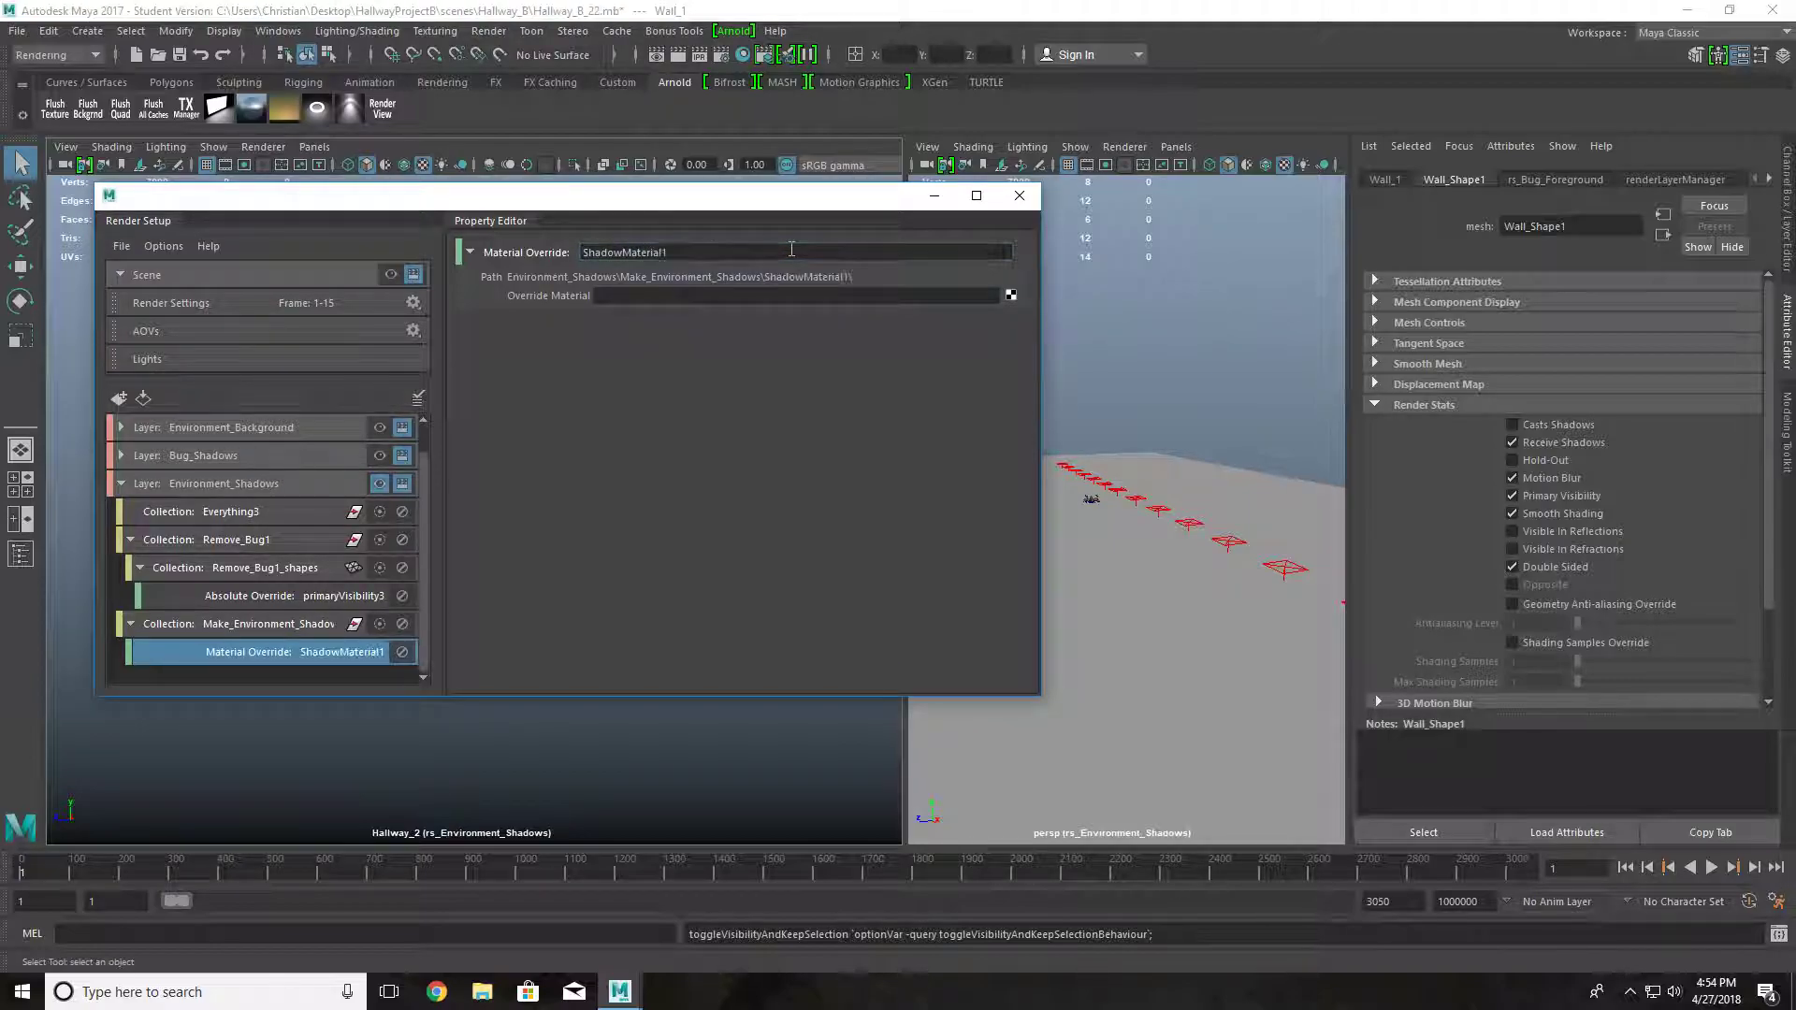
- Assign a new aiShadowCatcher as ShadowMaterial1's override material and return the timeline to its first frame
click(1011, 295)
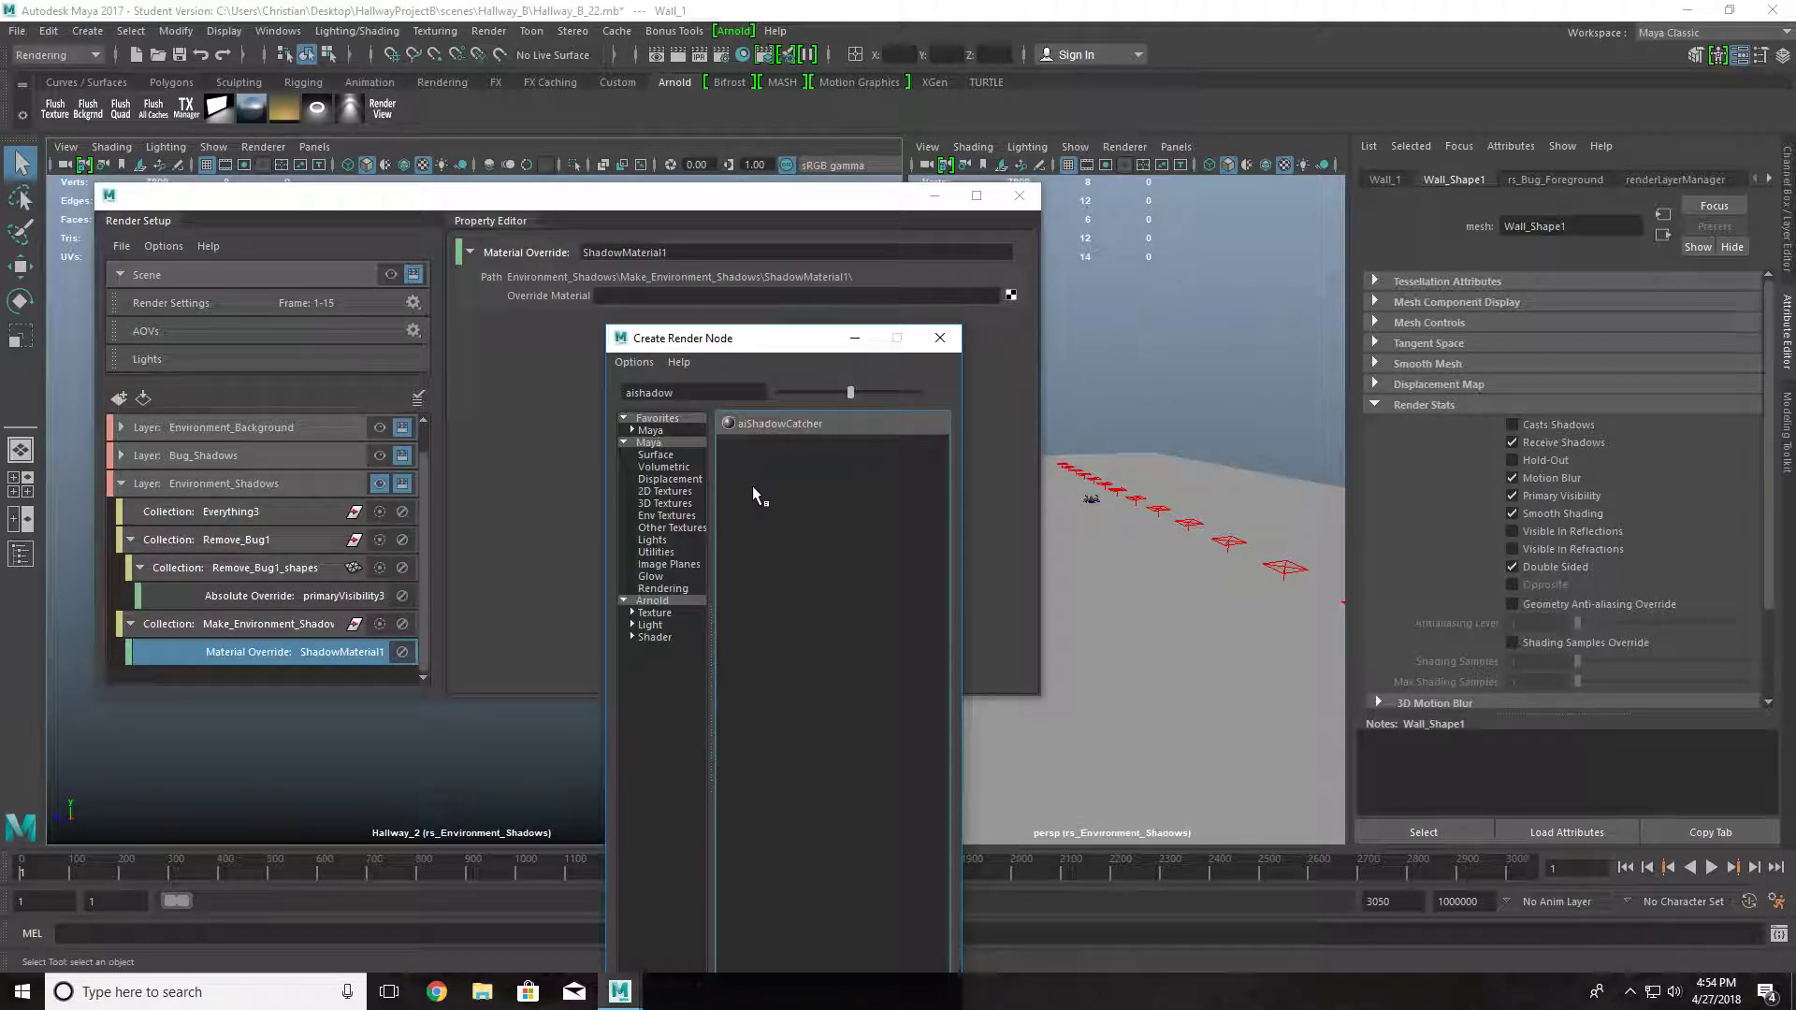
click(743, 424)
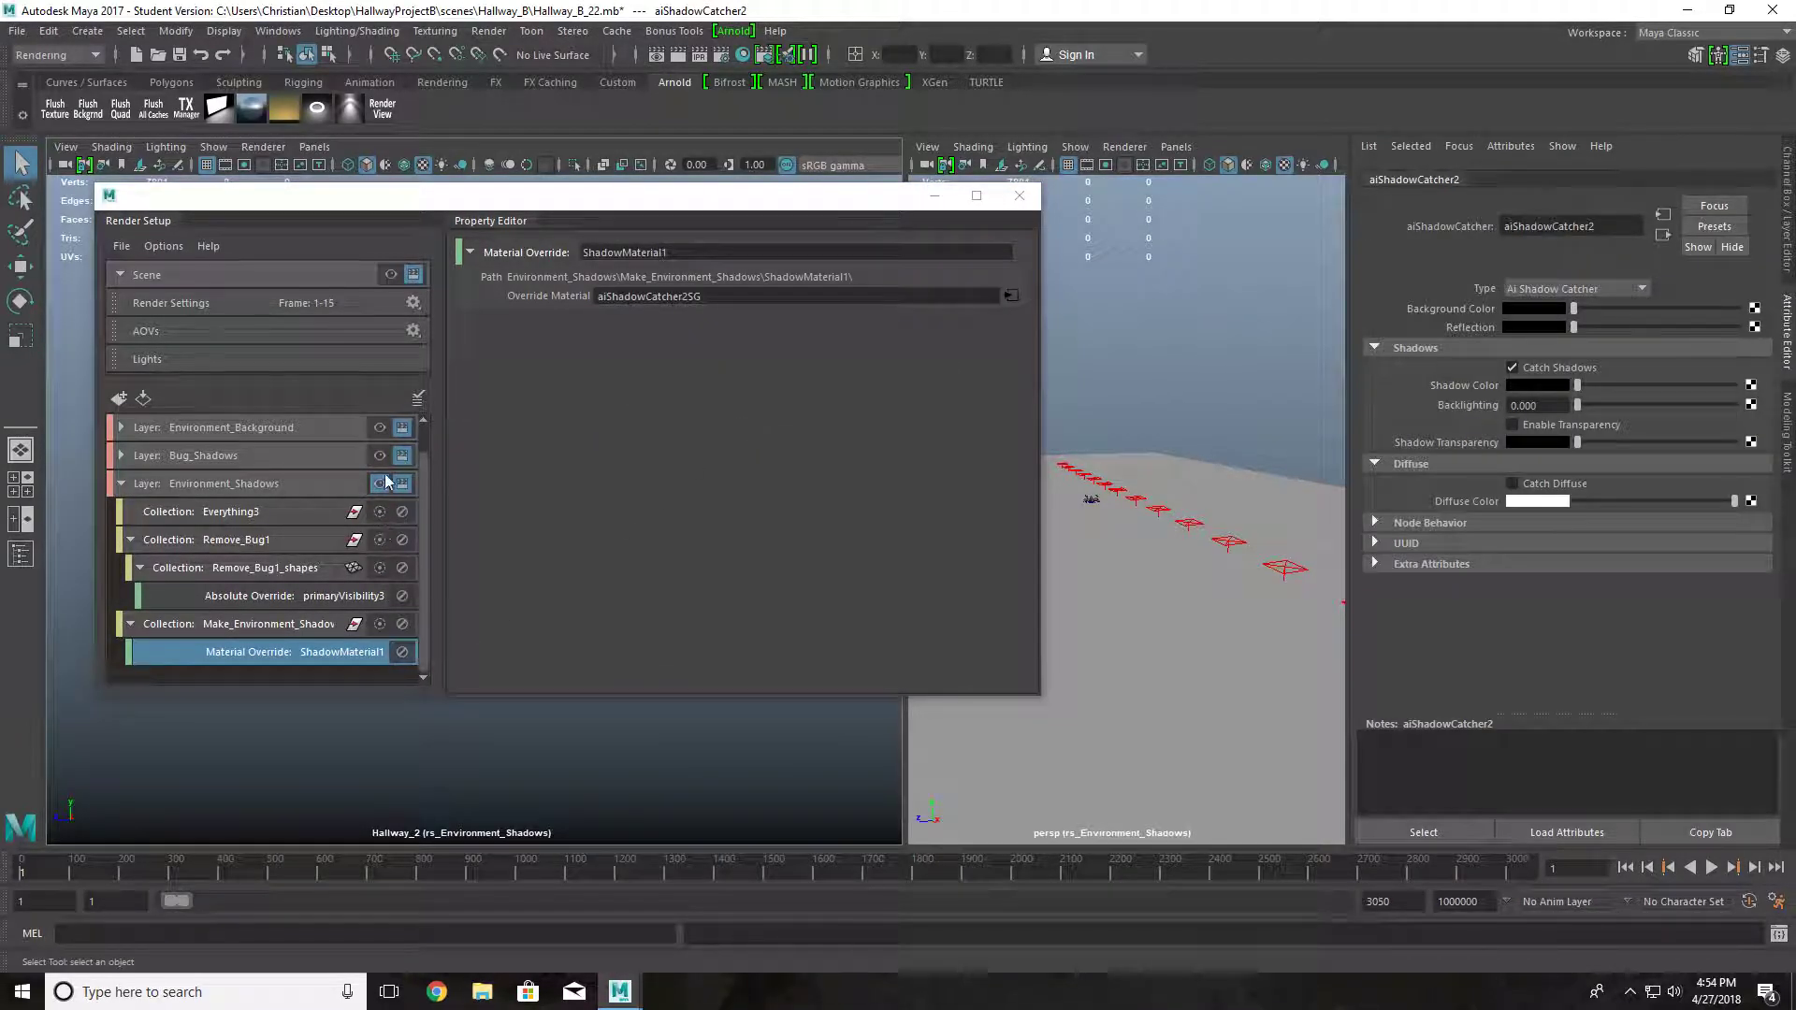
drag(525, 204, 653, 449)
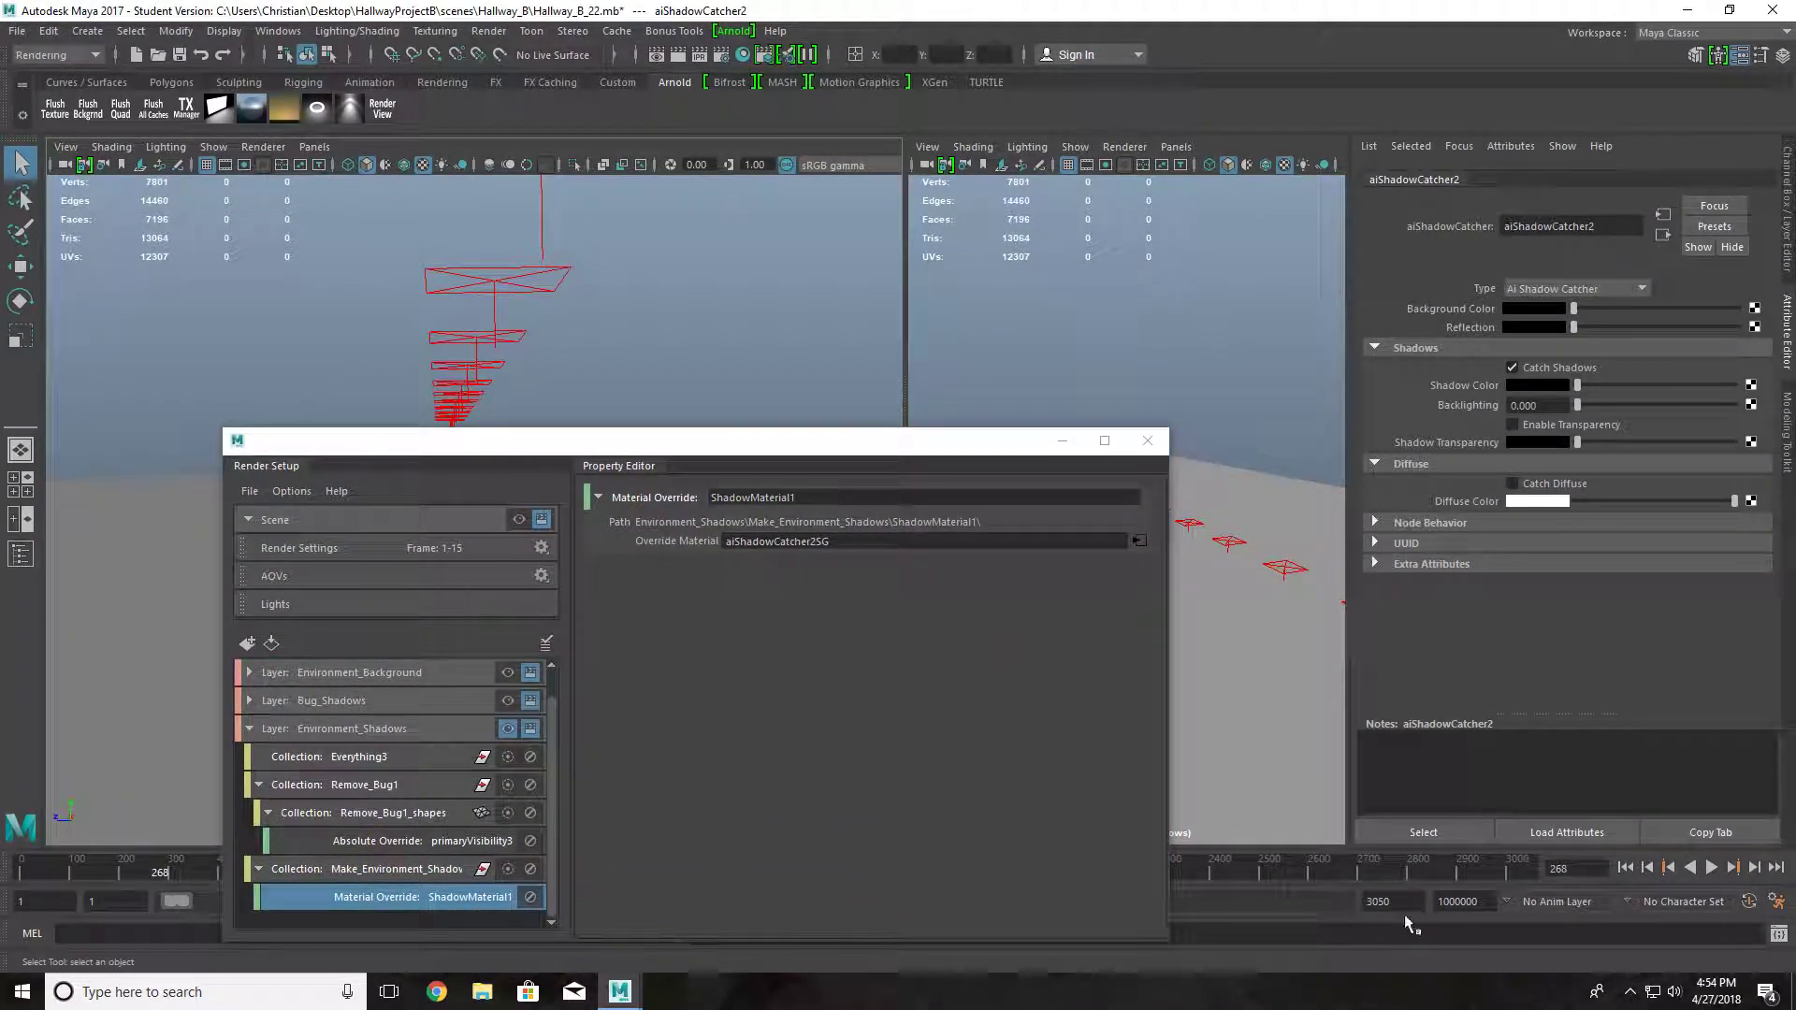
click(1627, 868)
drag(864, 443, 778, 244)
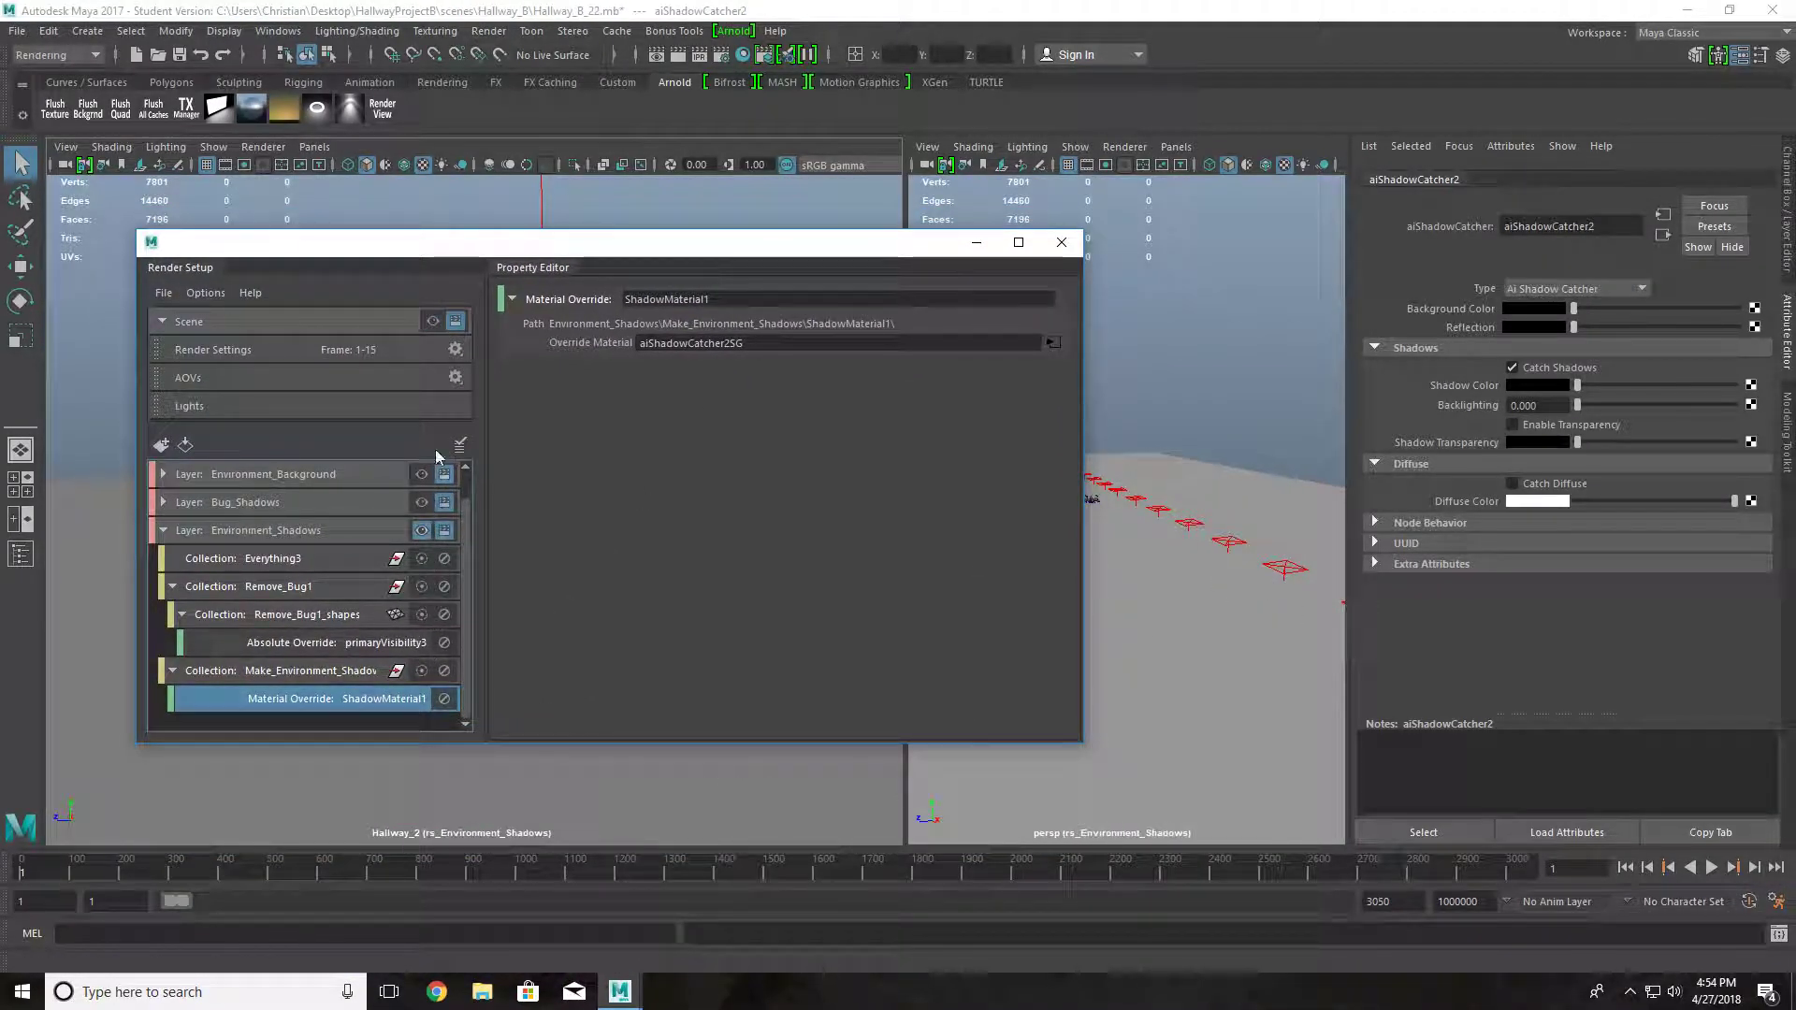
- Render the Environment_Shadows layer in the Arnold Render View and check the members of its Everything3 and Make_Environment_Shadows collections
click(382, 109)
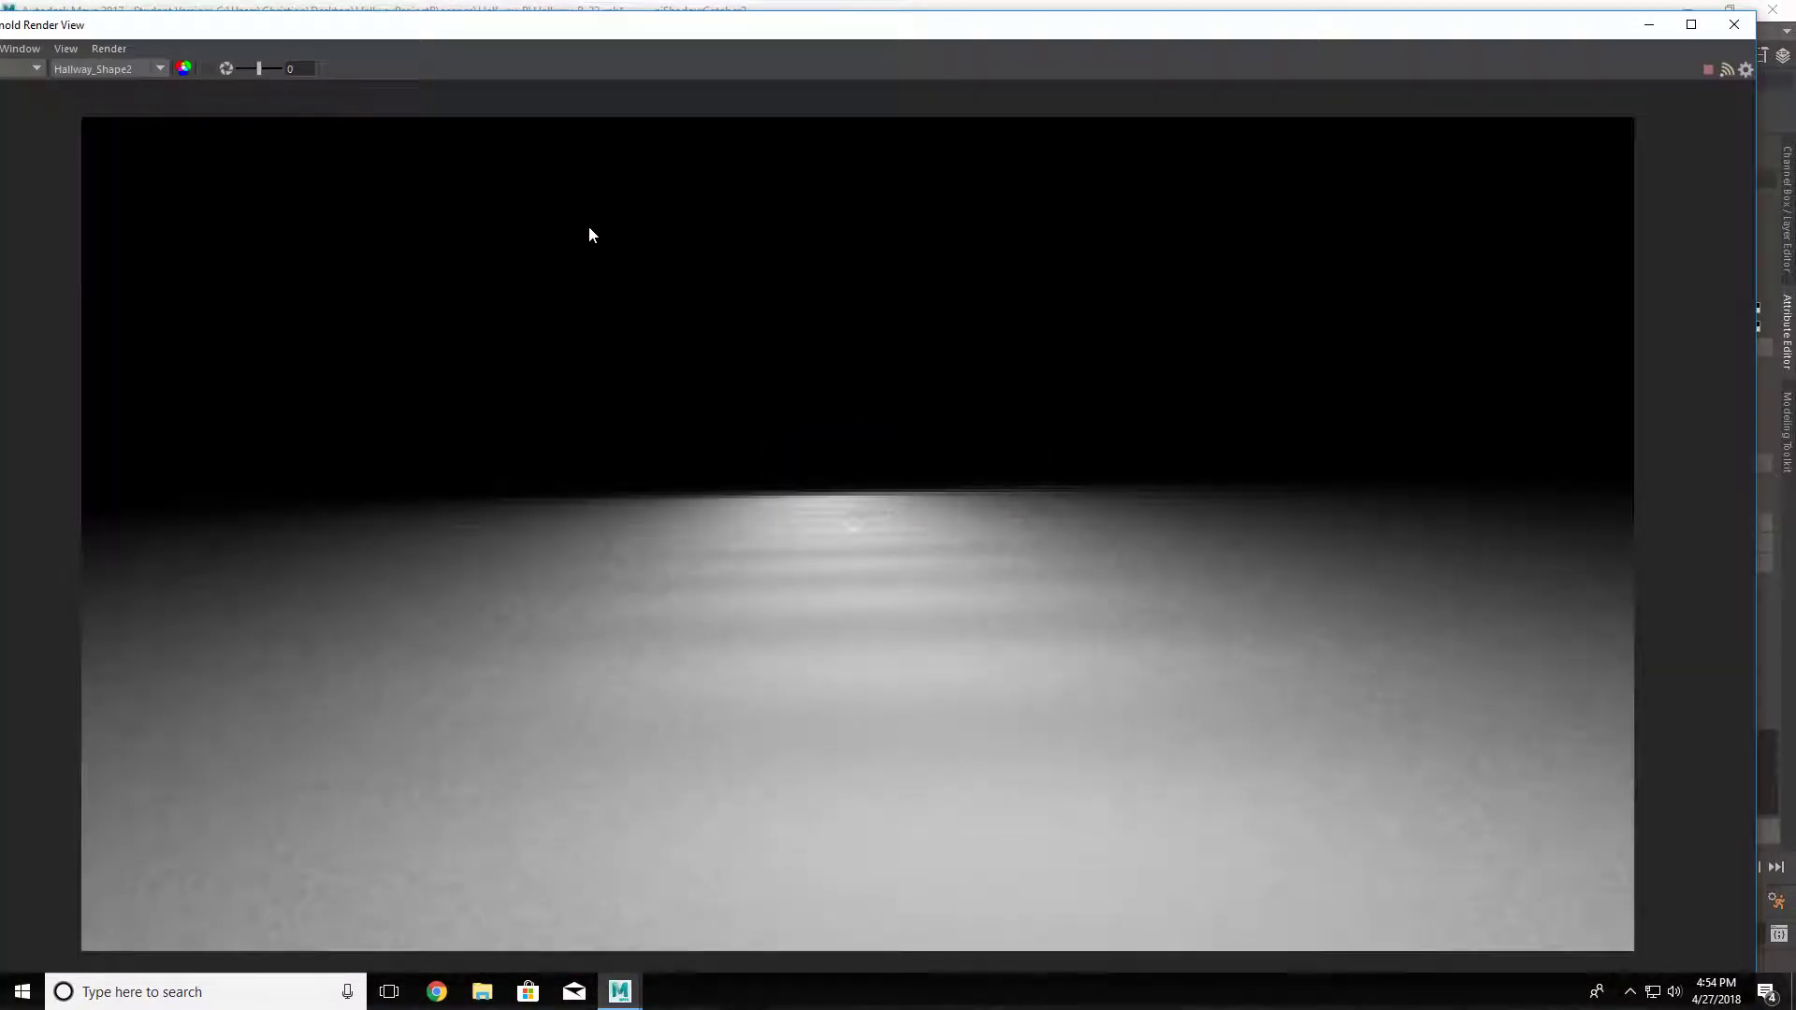
double_click(214, 32)
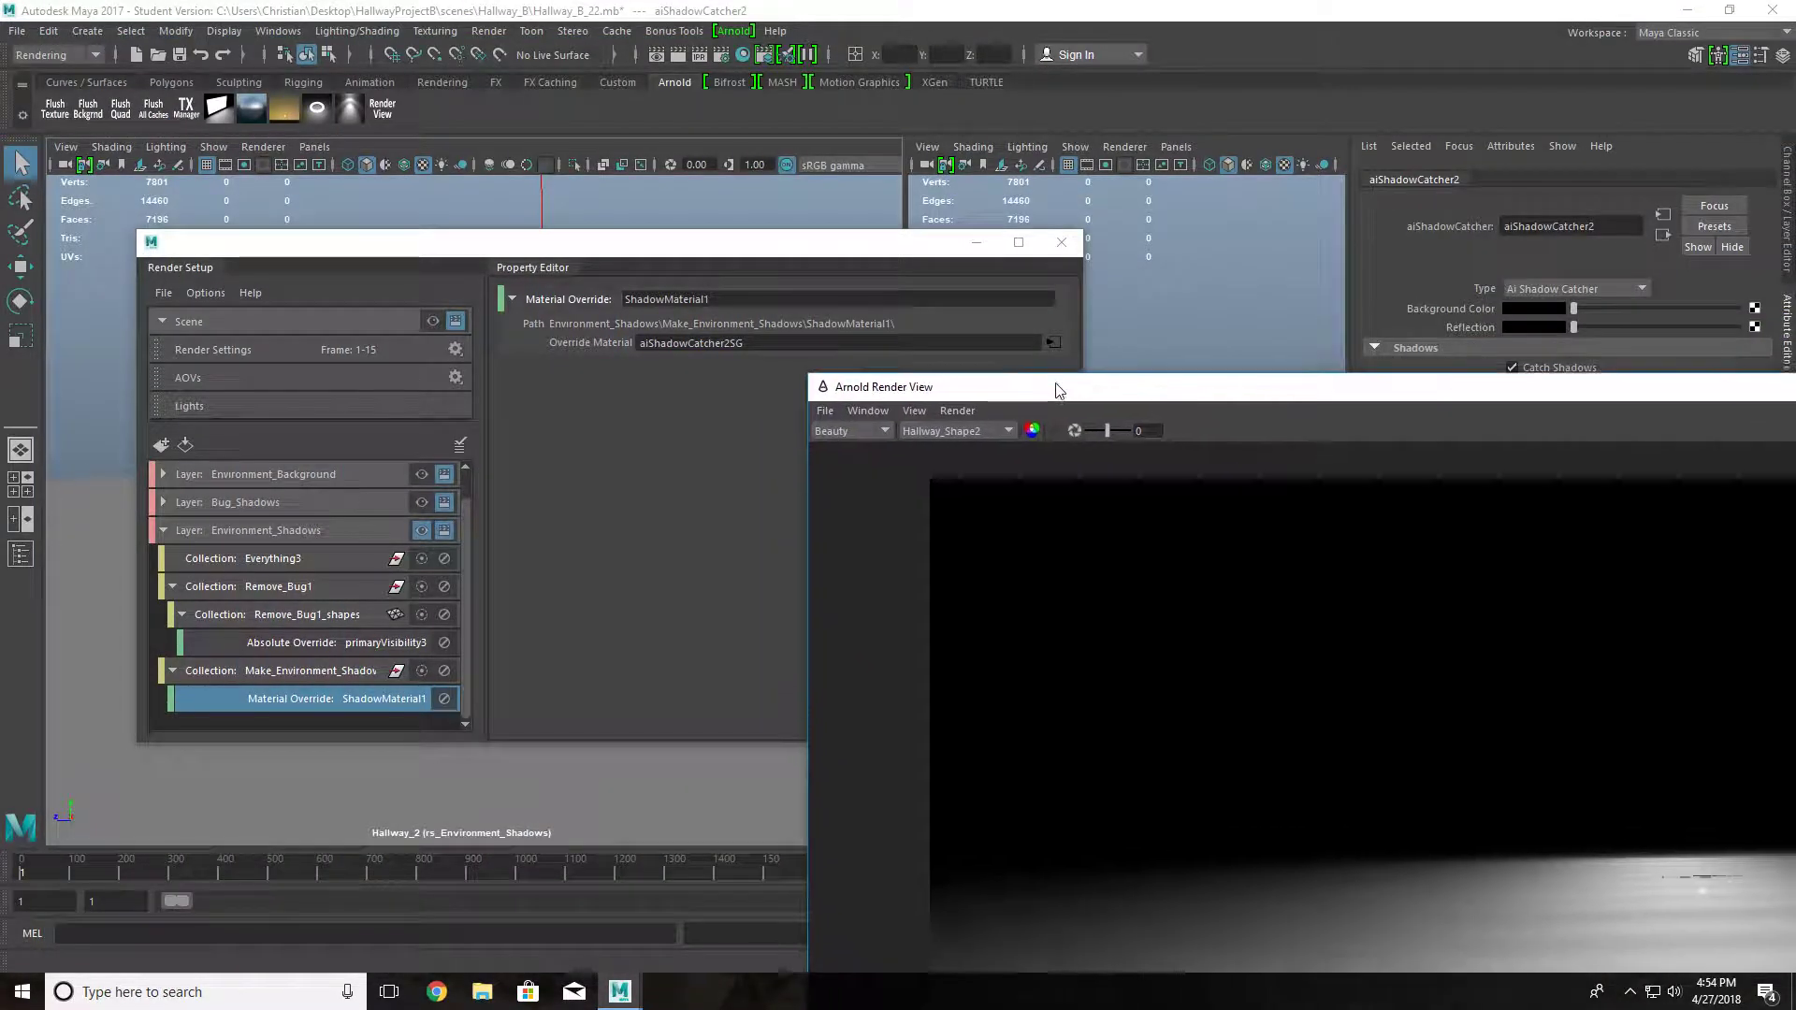
click(288, 586)
click(295, 561)
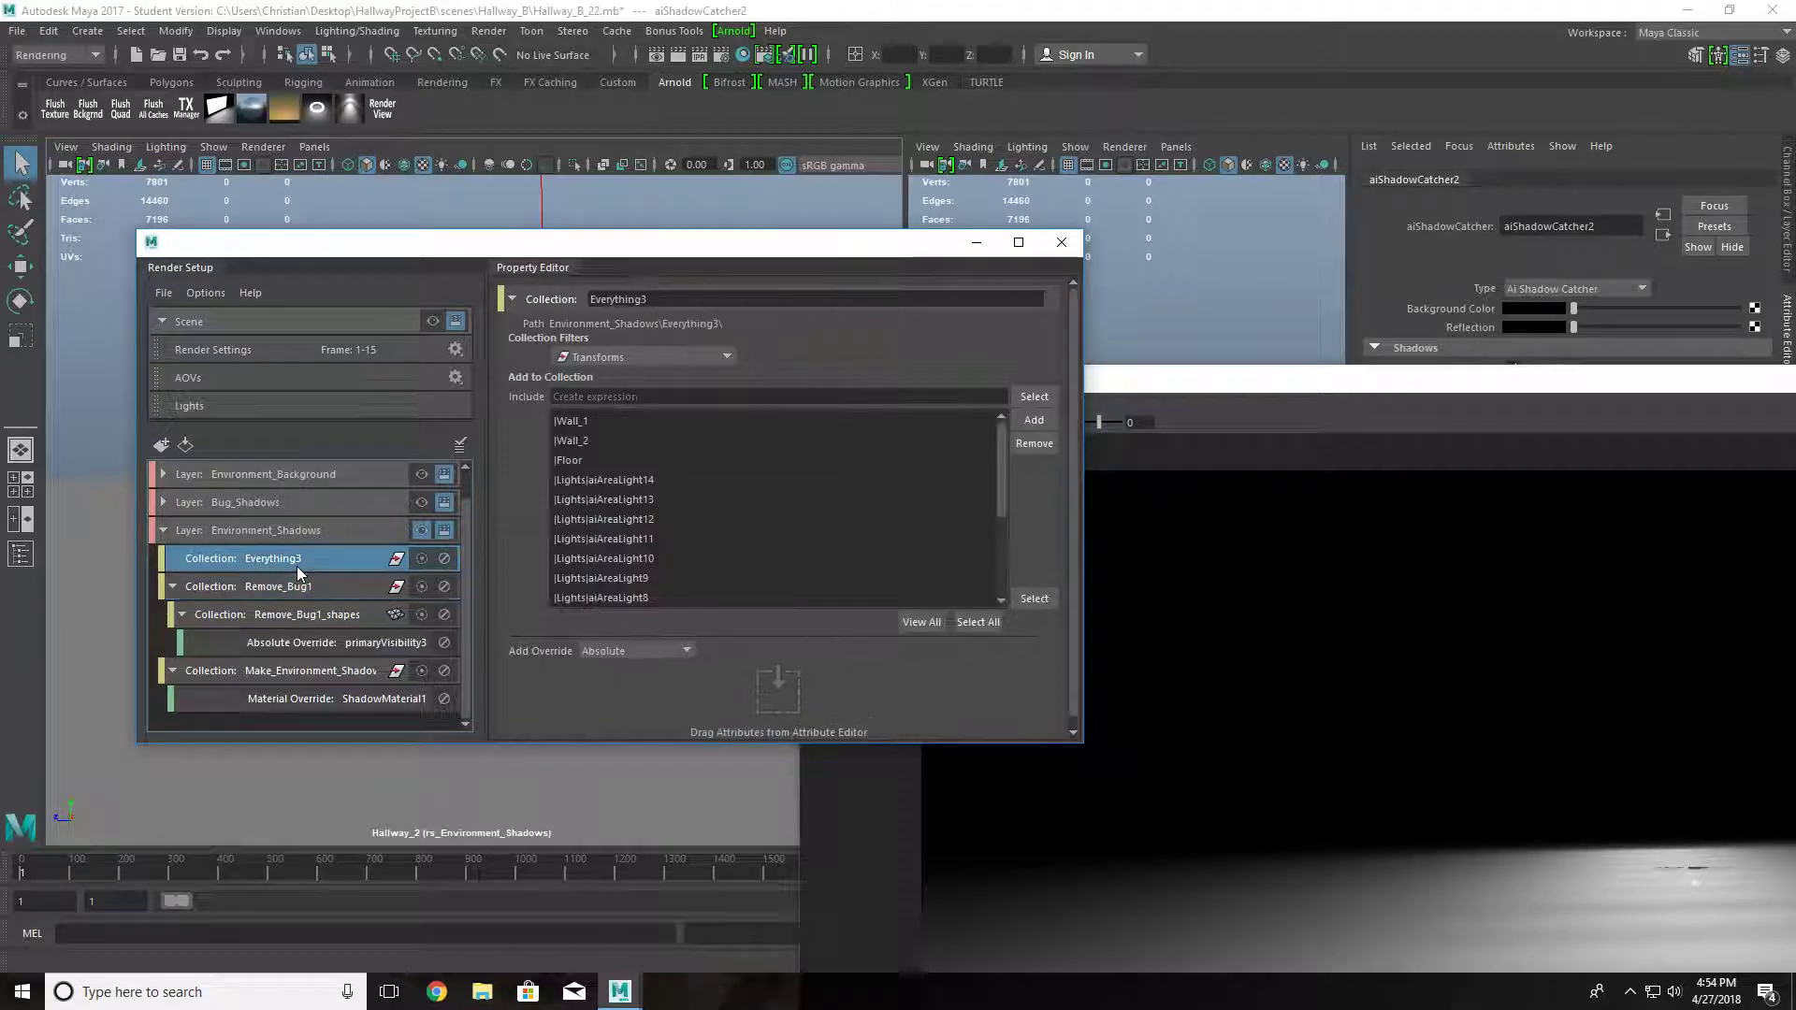
click(305, 666)
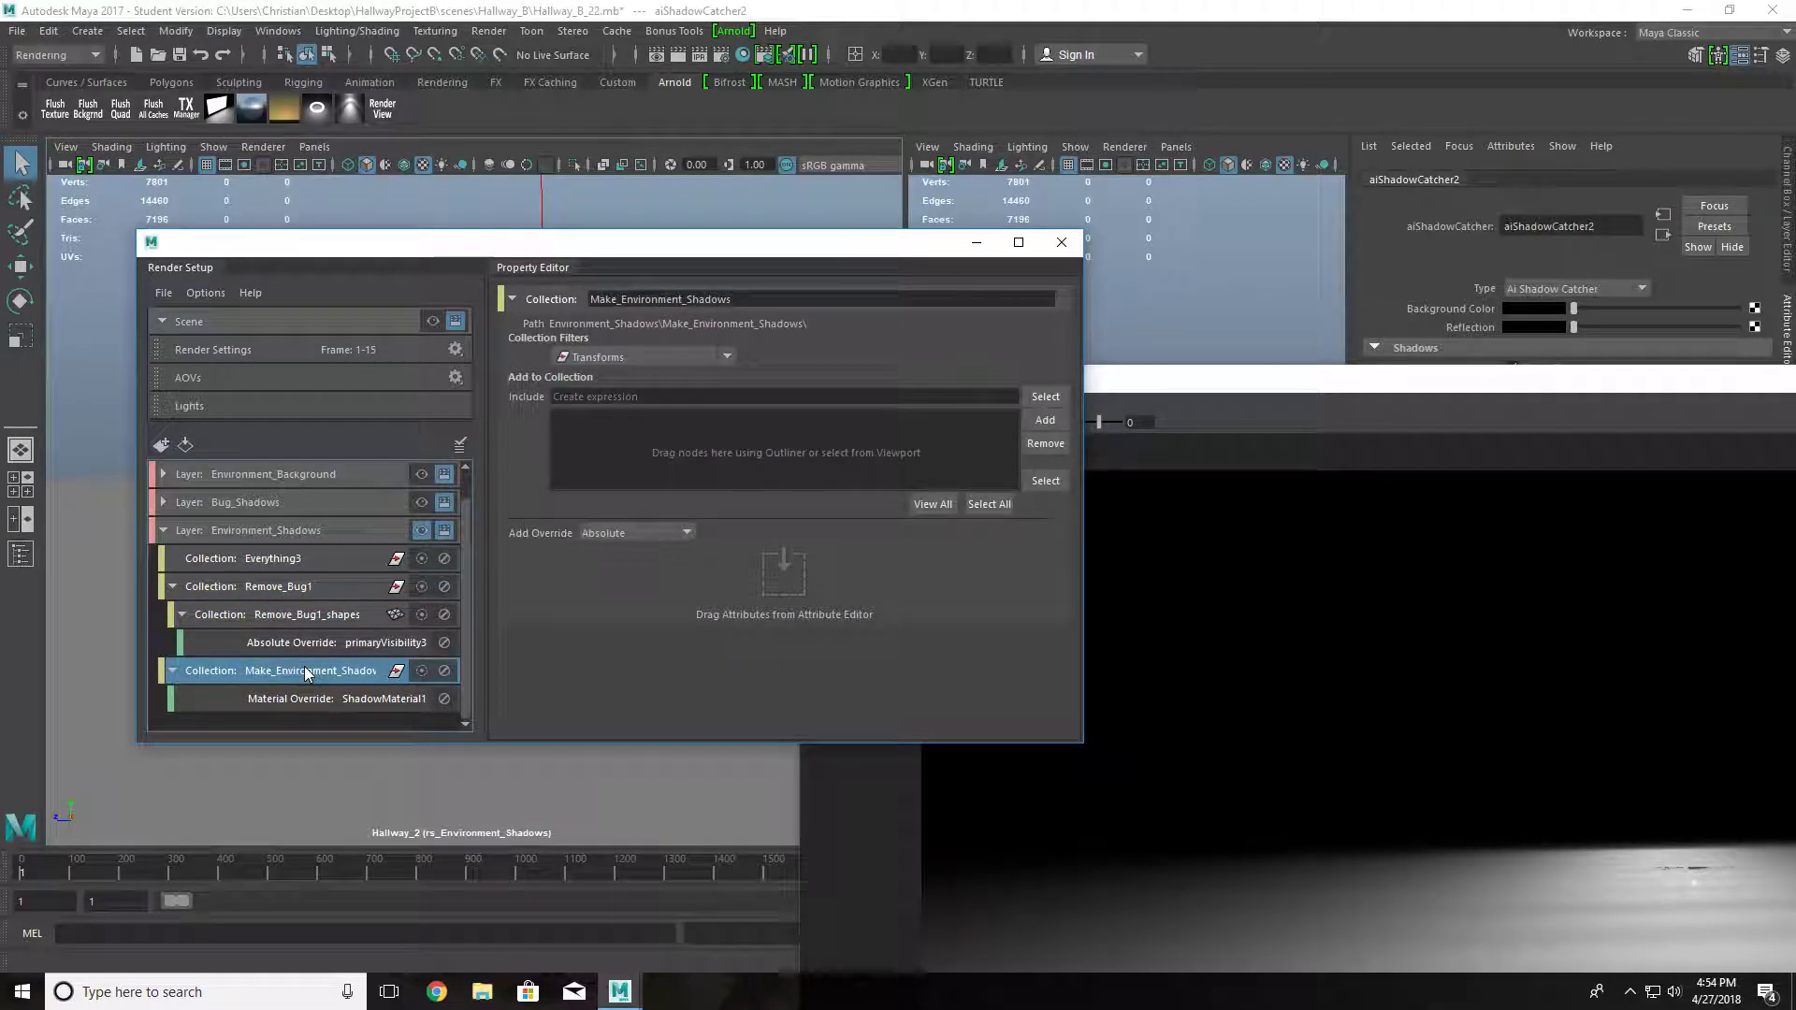
click(317, 615)
click(324, 667)
drag(1256, 378, 617, 244)
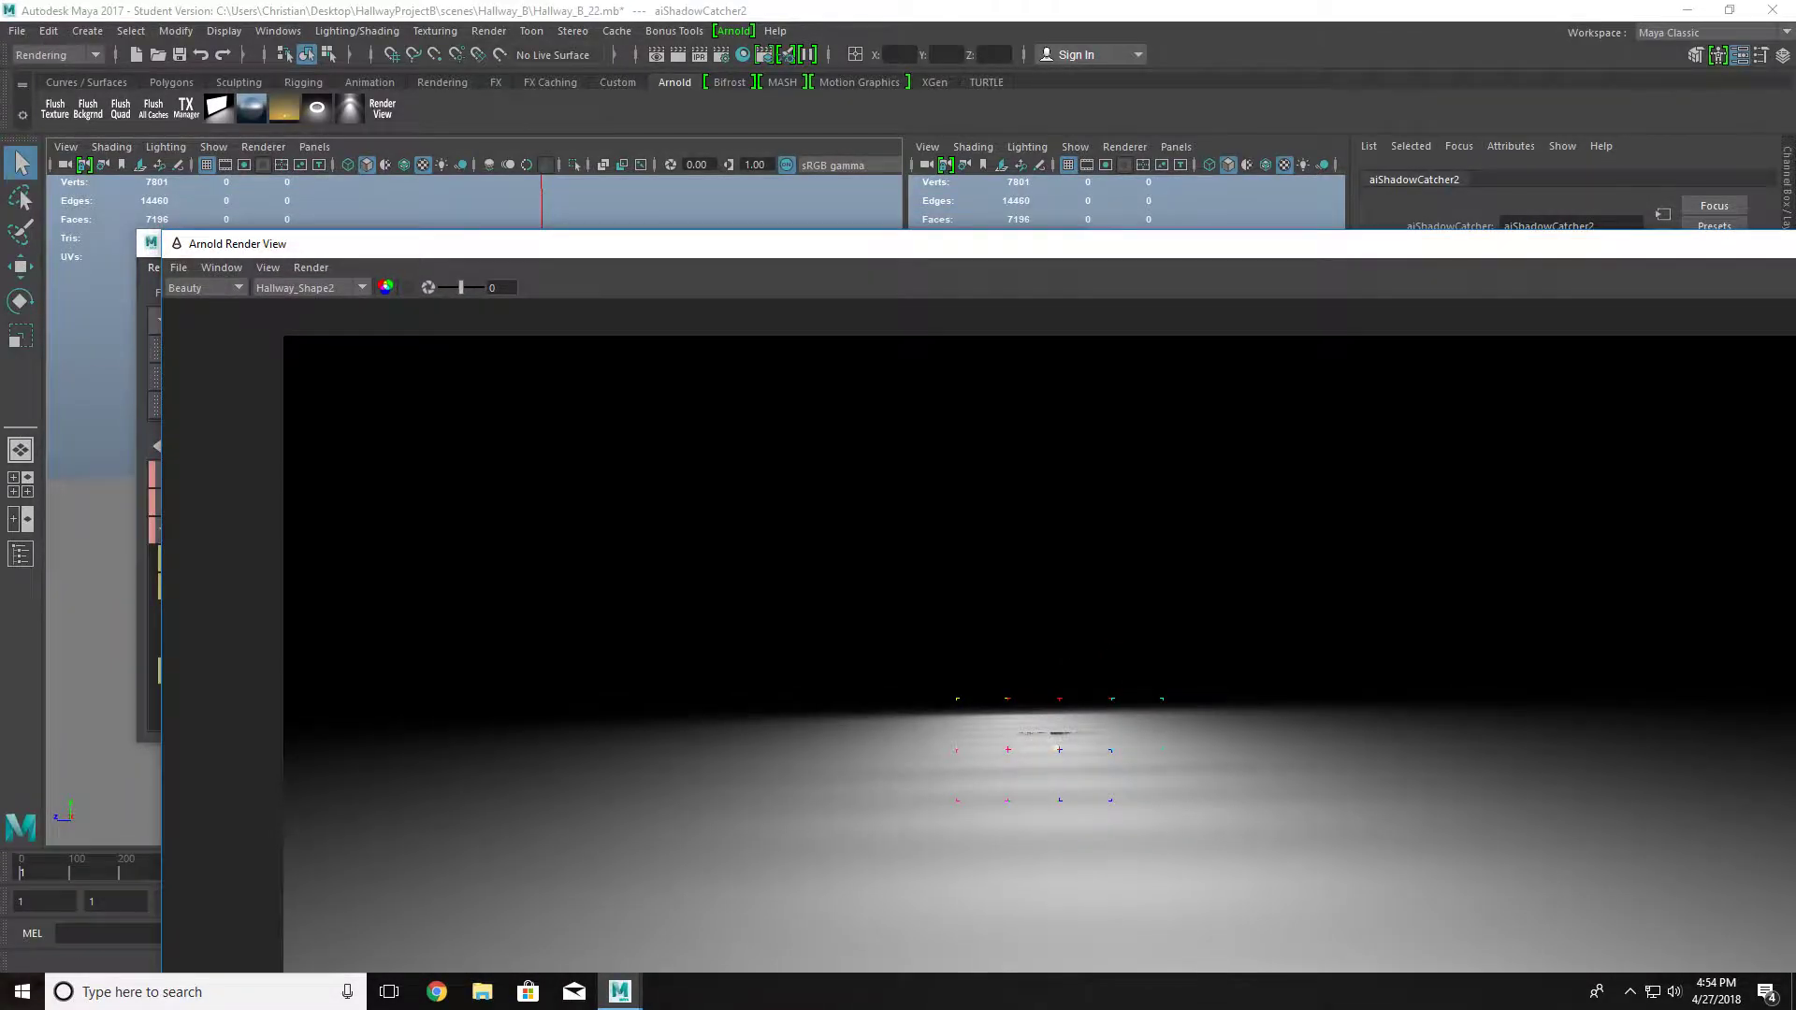
key(alt+F4)
- Check the walls in the Outliner, show all hidden objects in the scene, and close the Outliner
drag(522, 242, 465, 610)
alt+drag(1239, 505, 1225, 468)
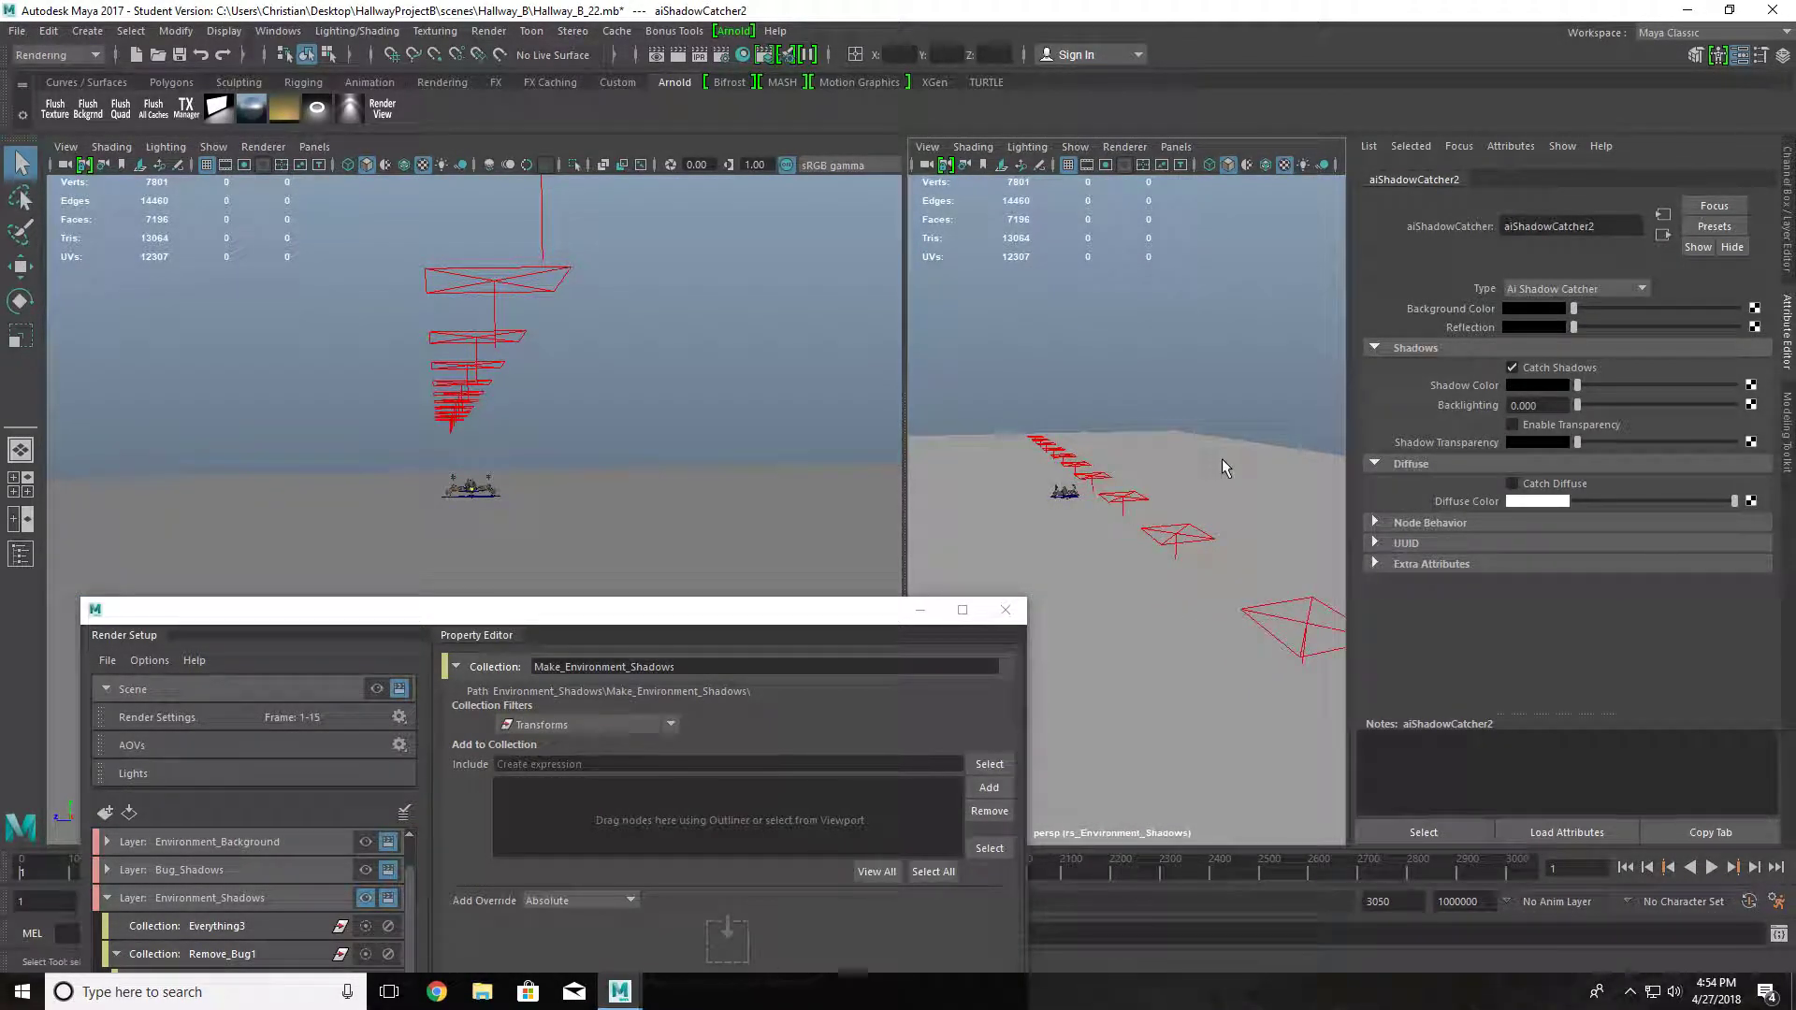
drag(468, 609, 458, 408)
click(295, 38)
click(402, 233)
click(315, 345)
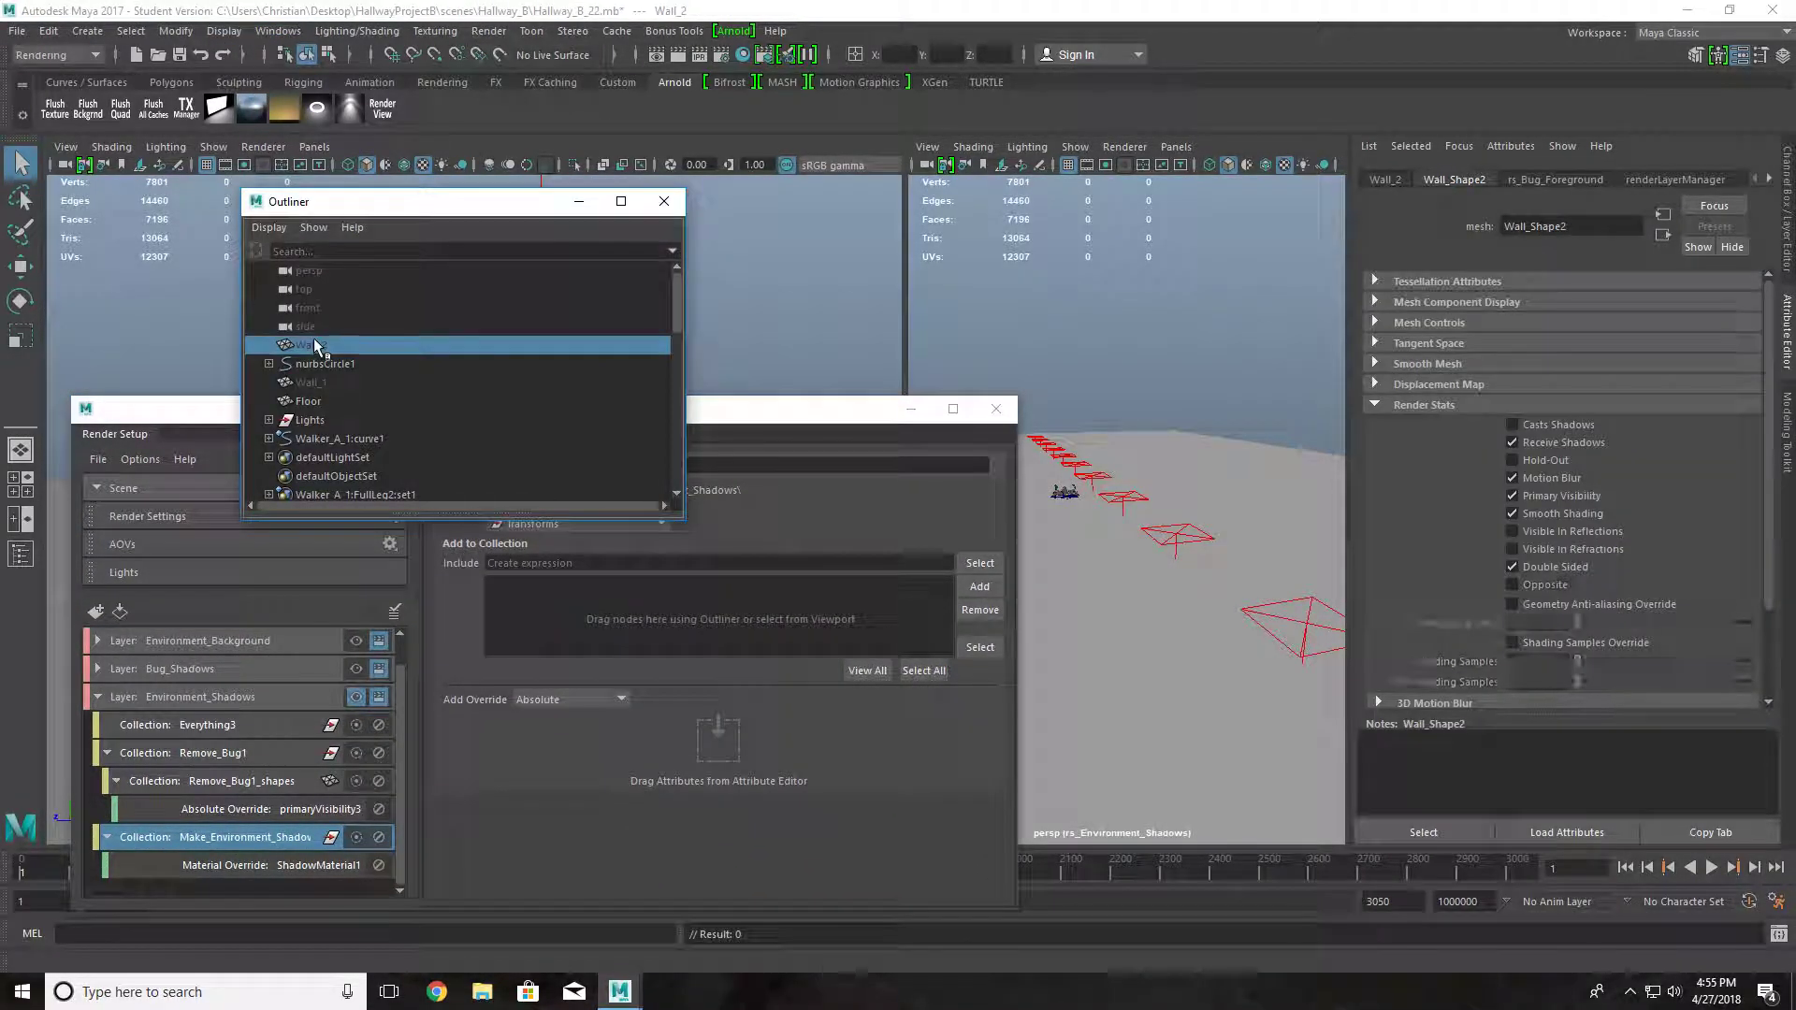
click(131, 31)
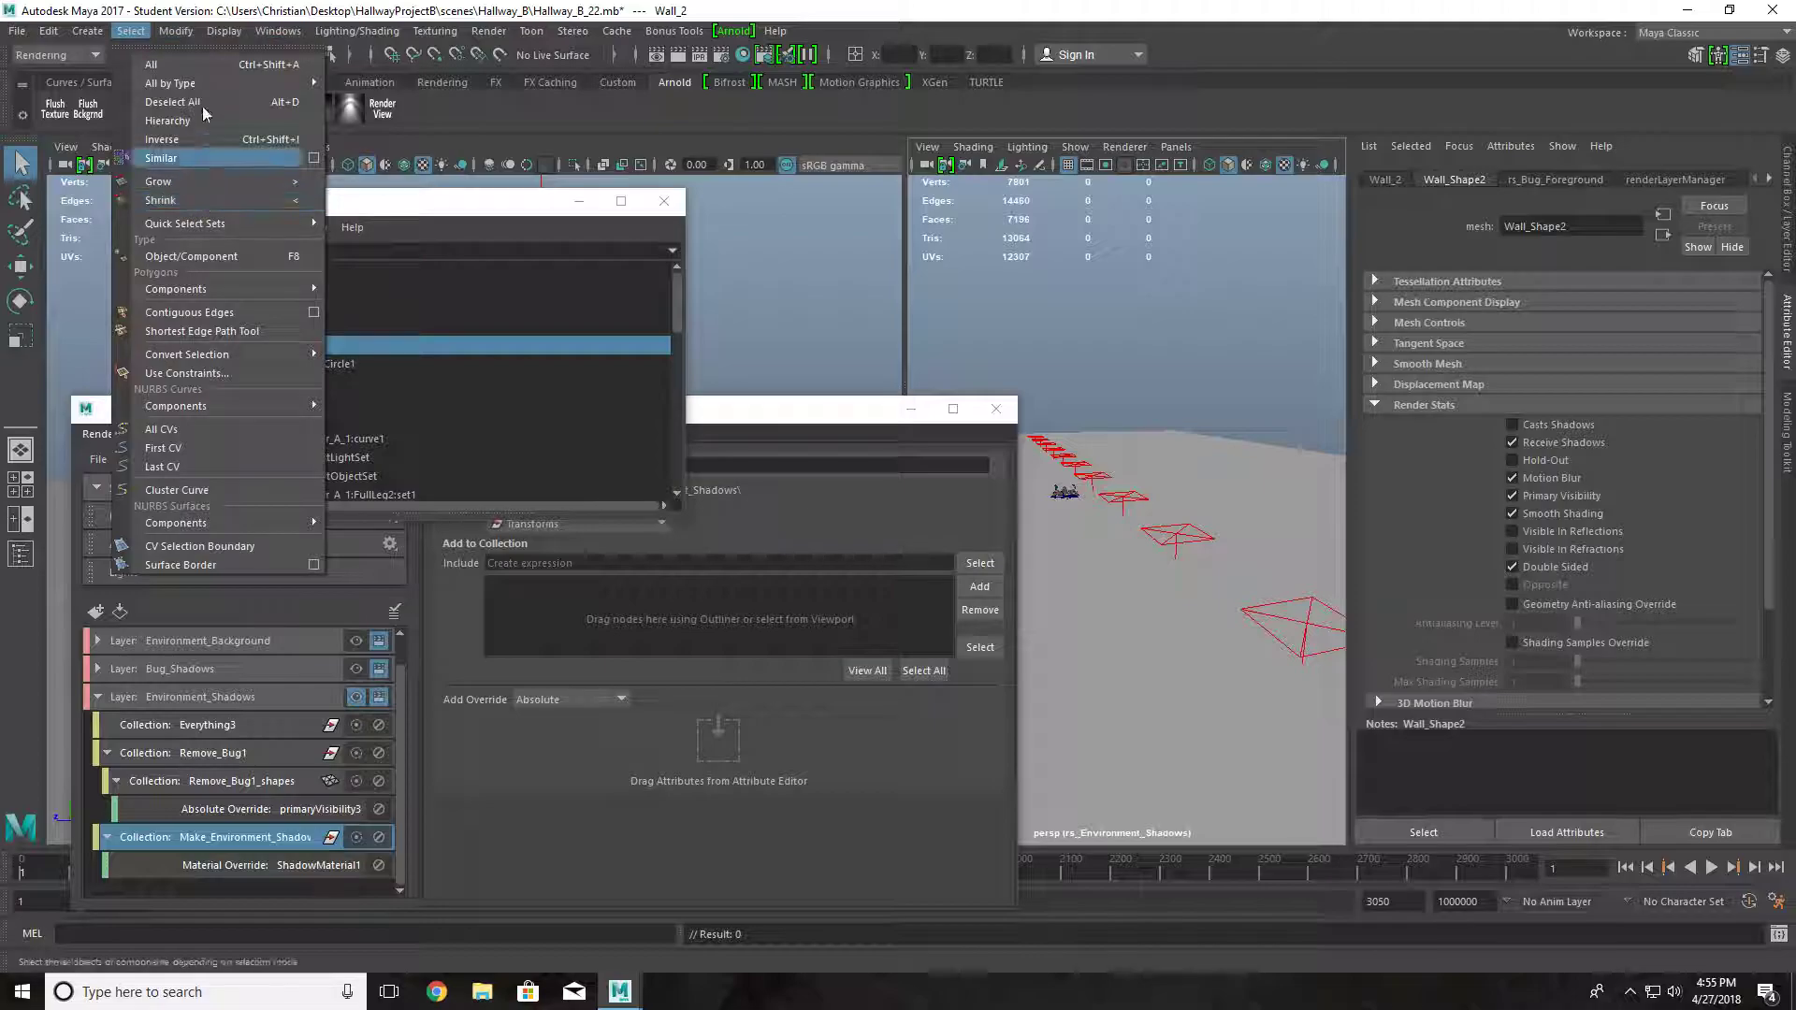
mouse_move(224, 31)
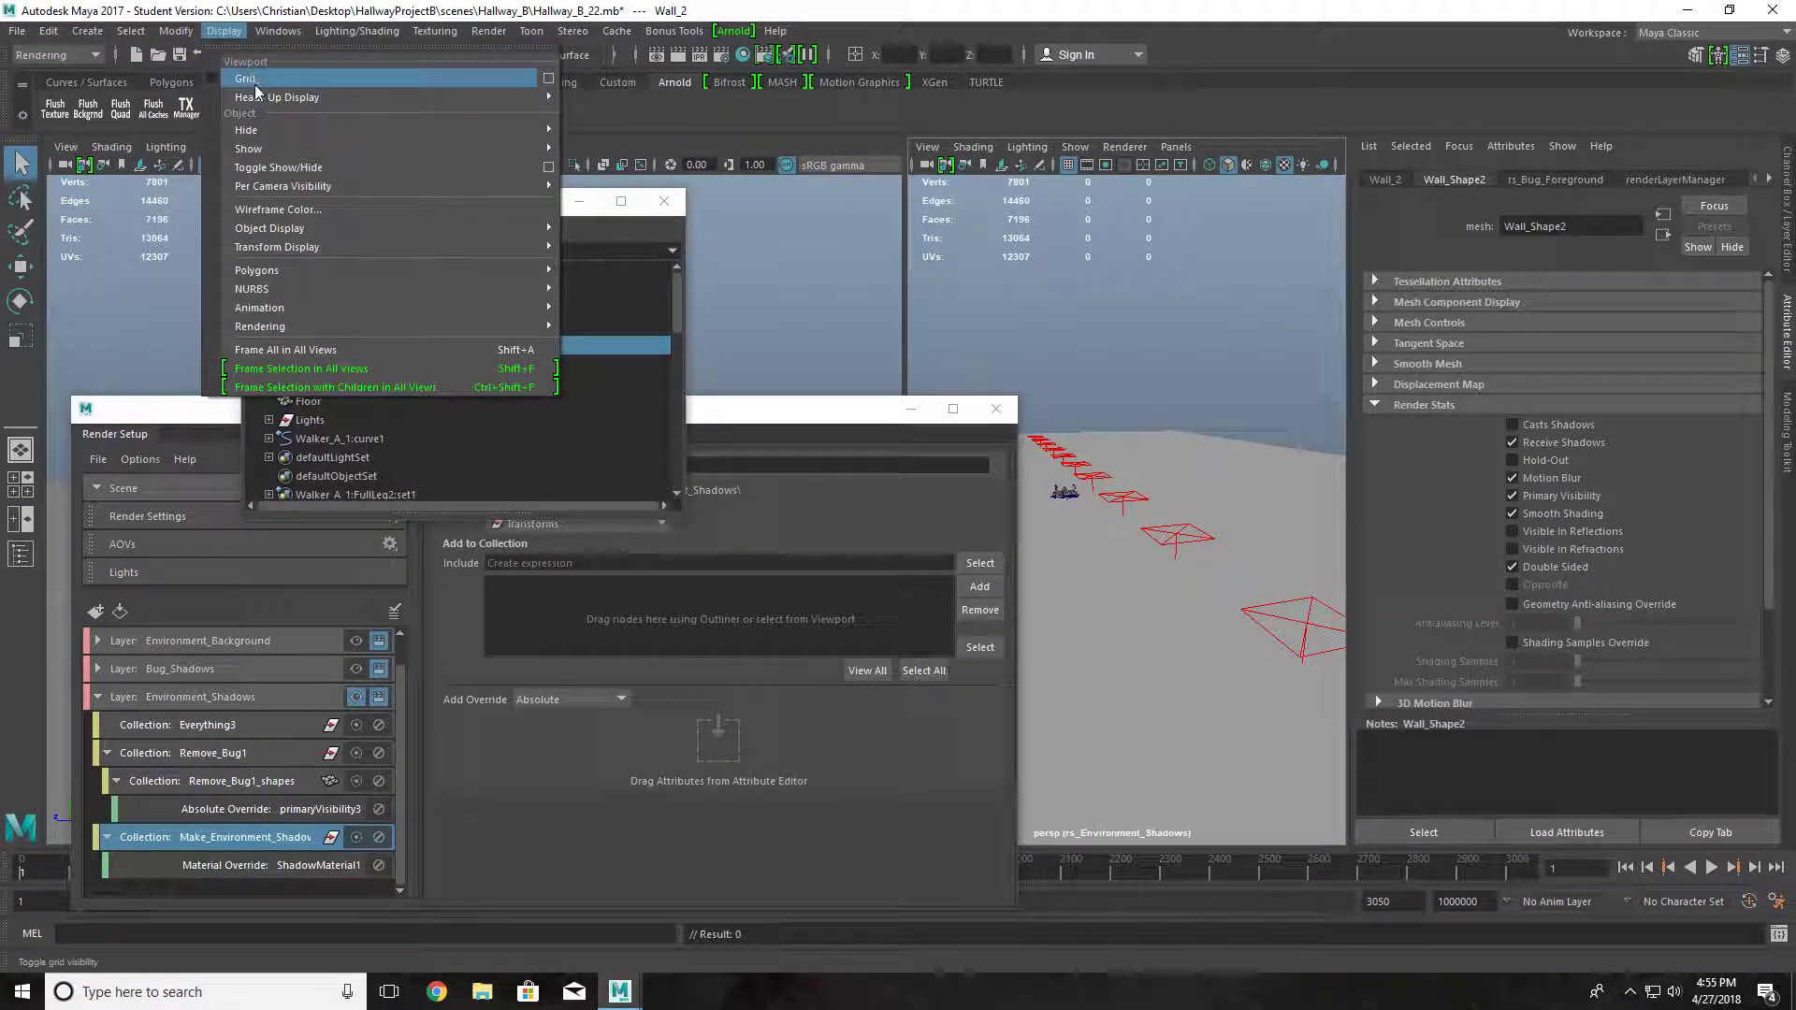
mouse_move(280, 149)
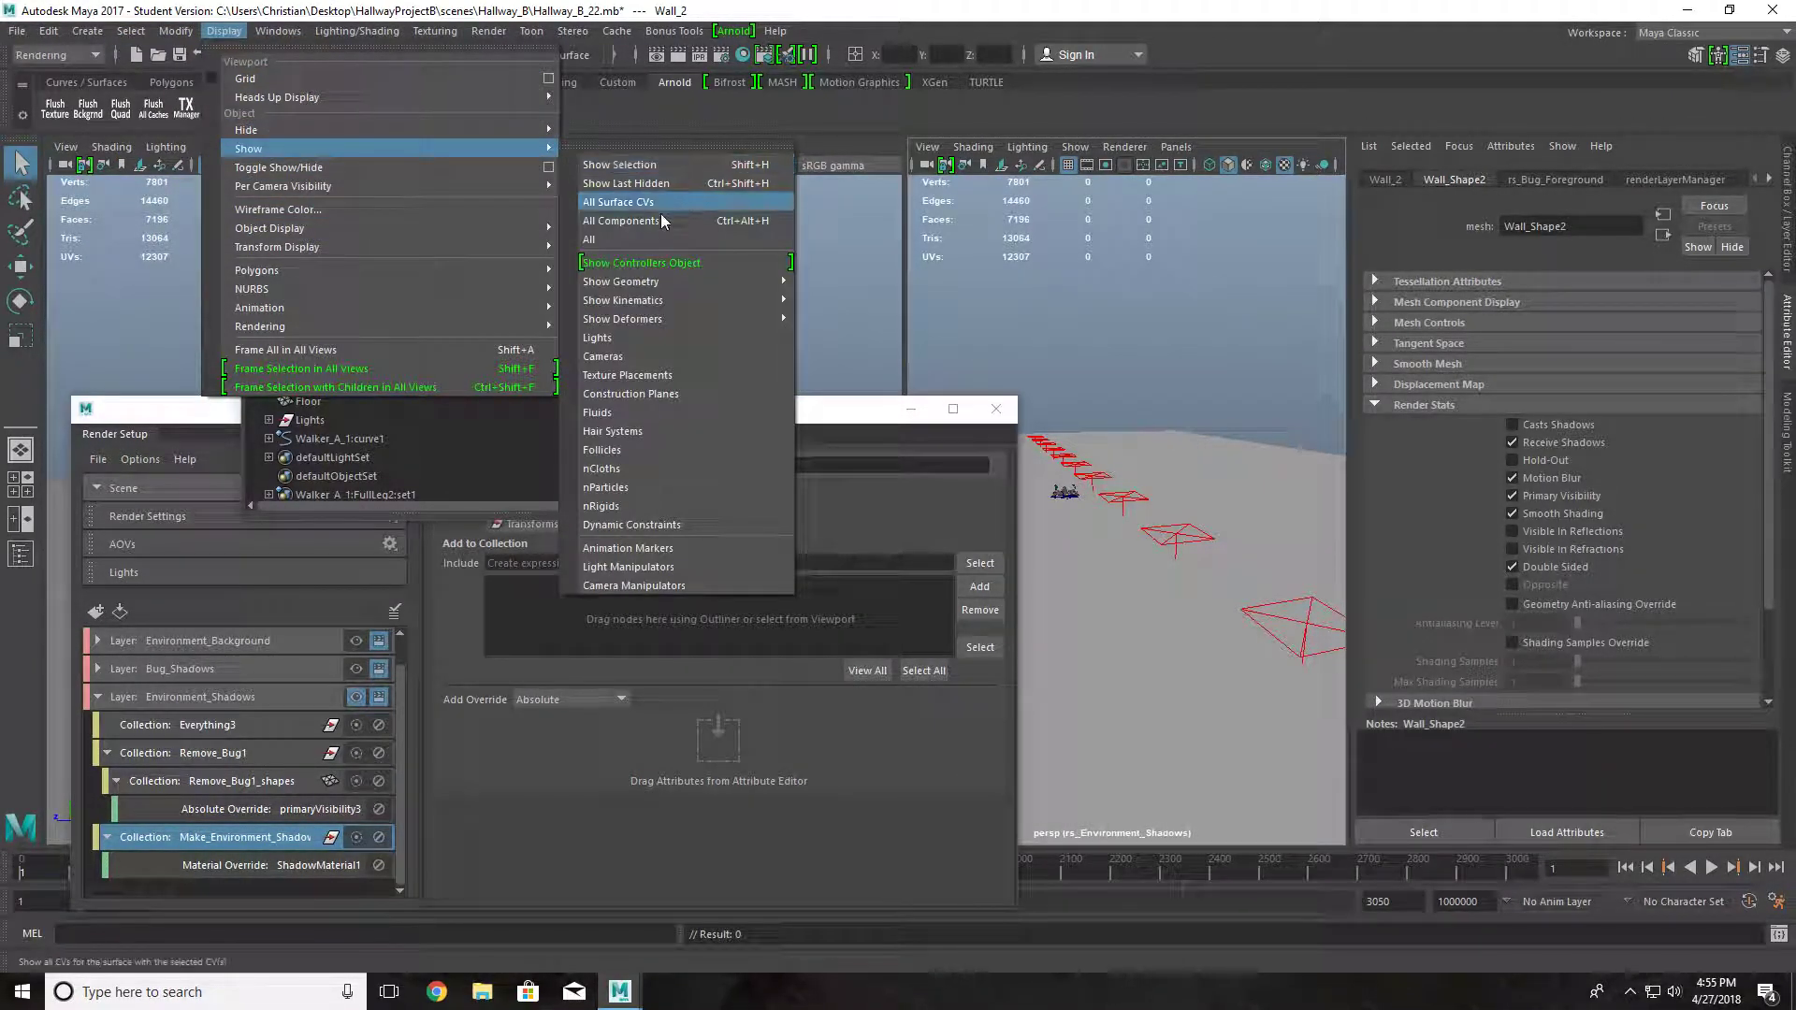
click(665, 239)
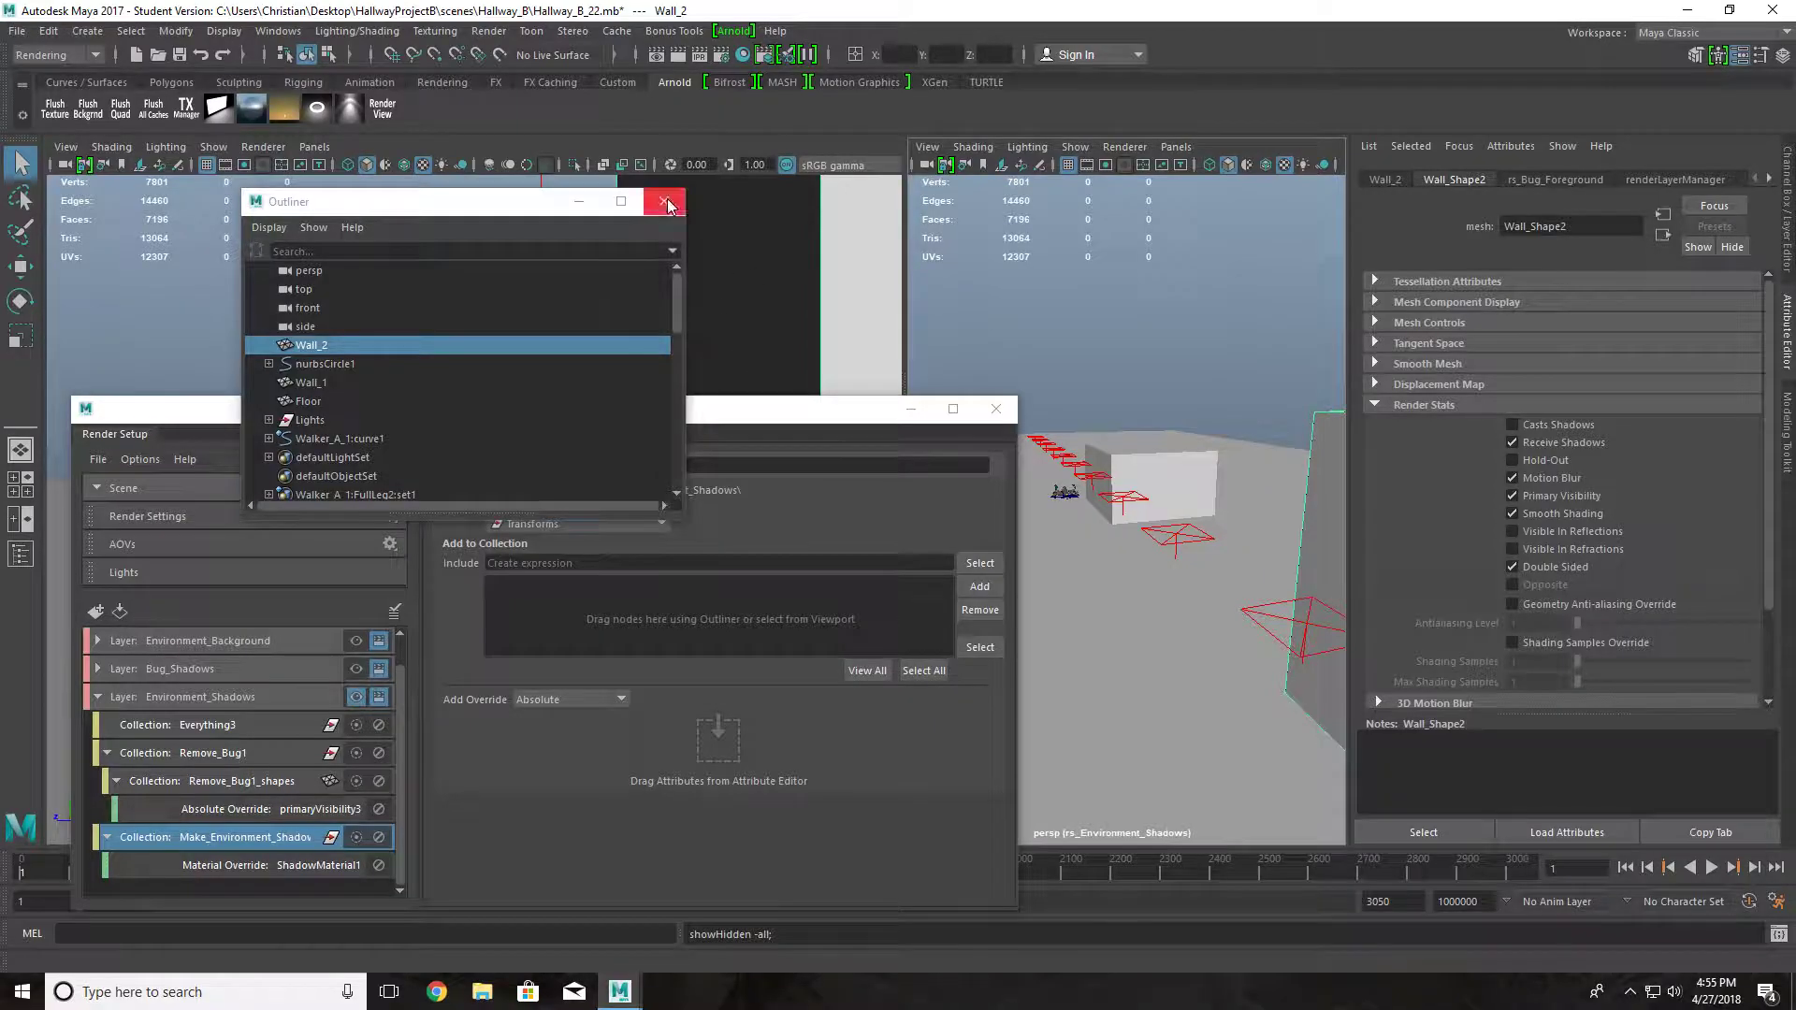
click(669, 206)
- Reopen the Outliner and arrange it alongside the Render Setup window
drag(572, 409, 683, 185)
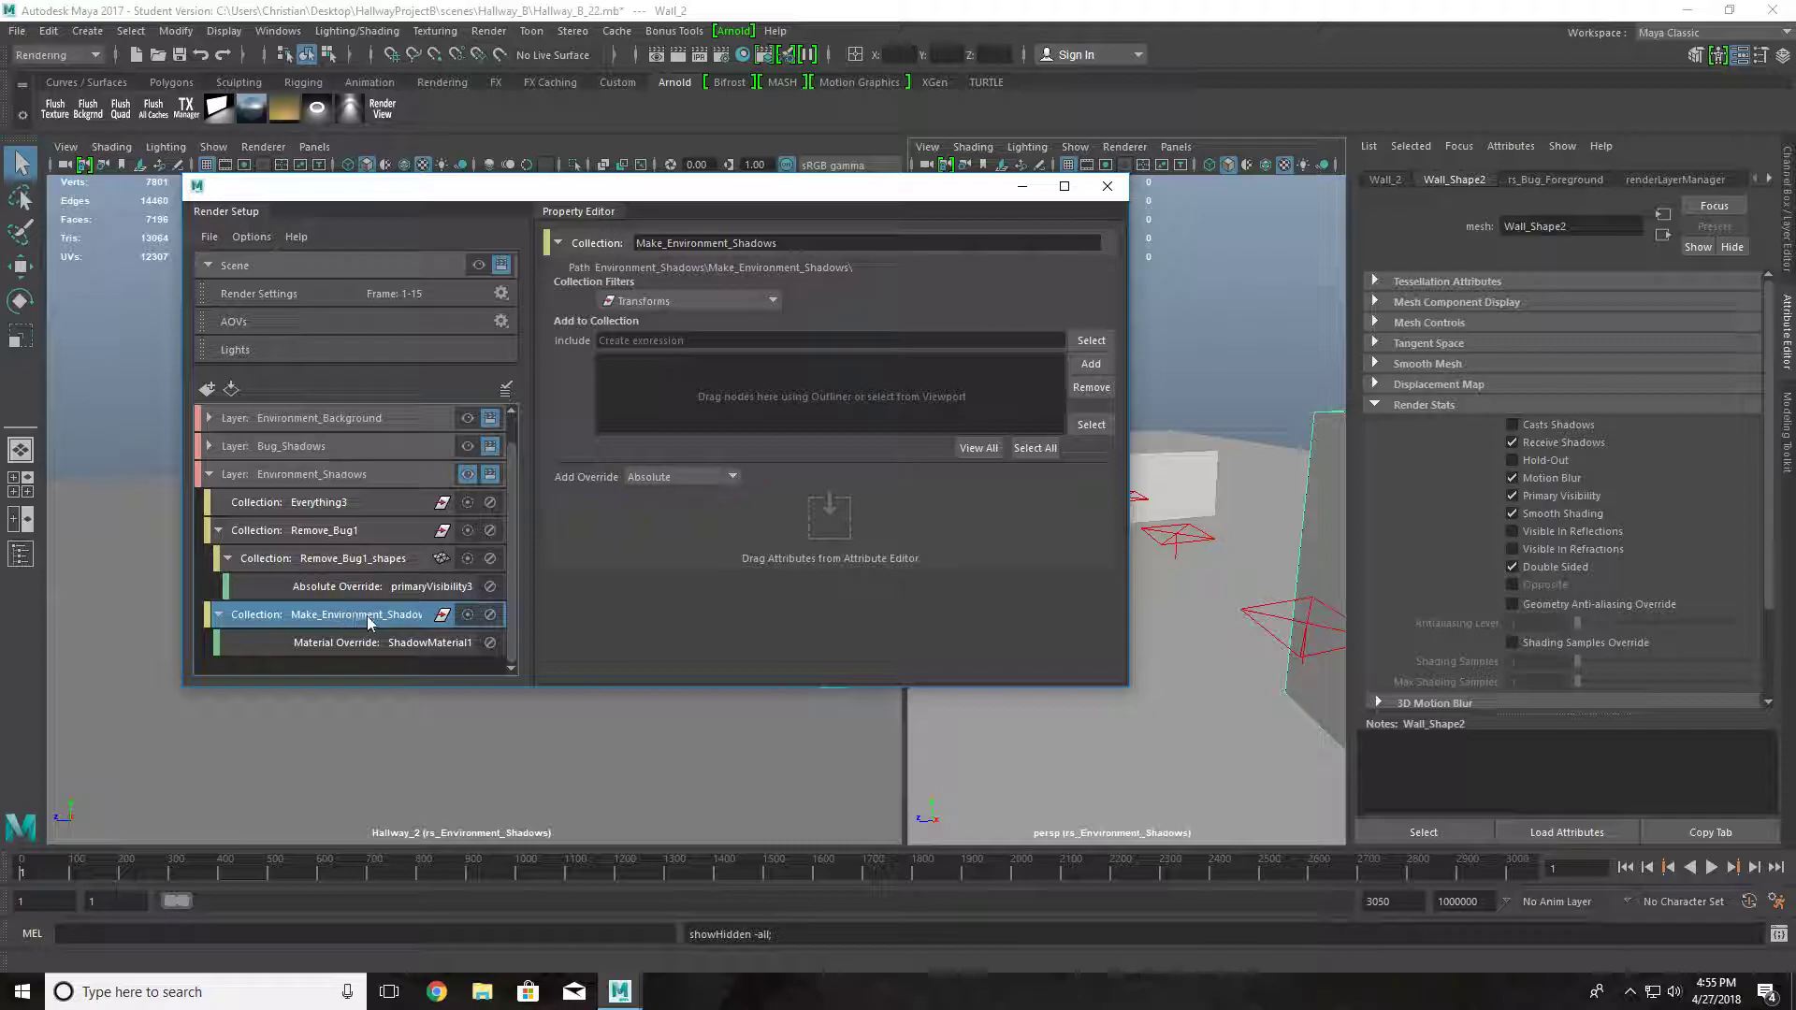
click(219, 616)
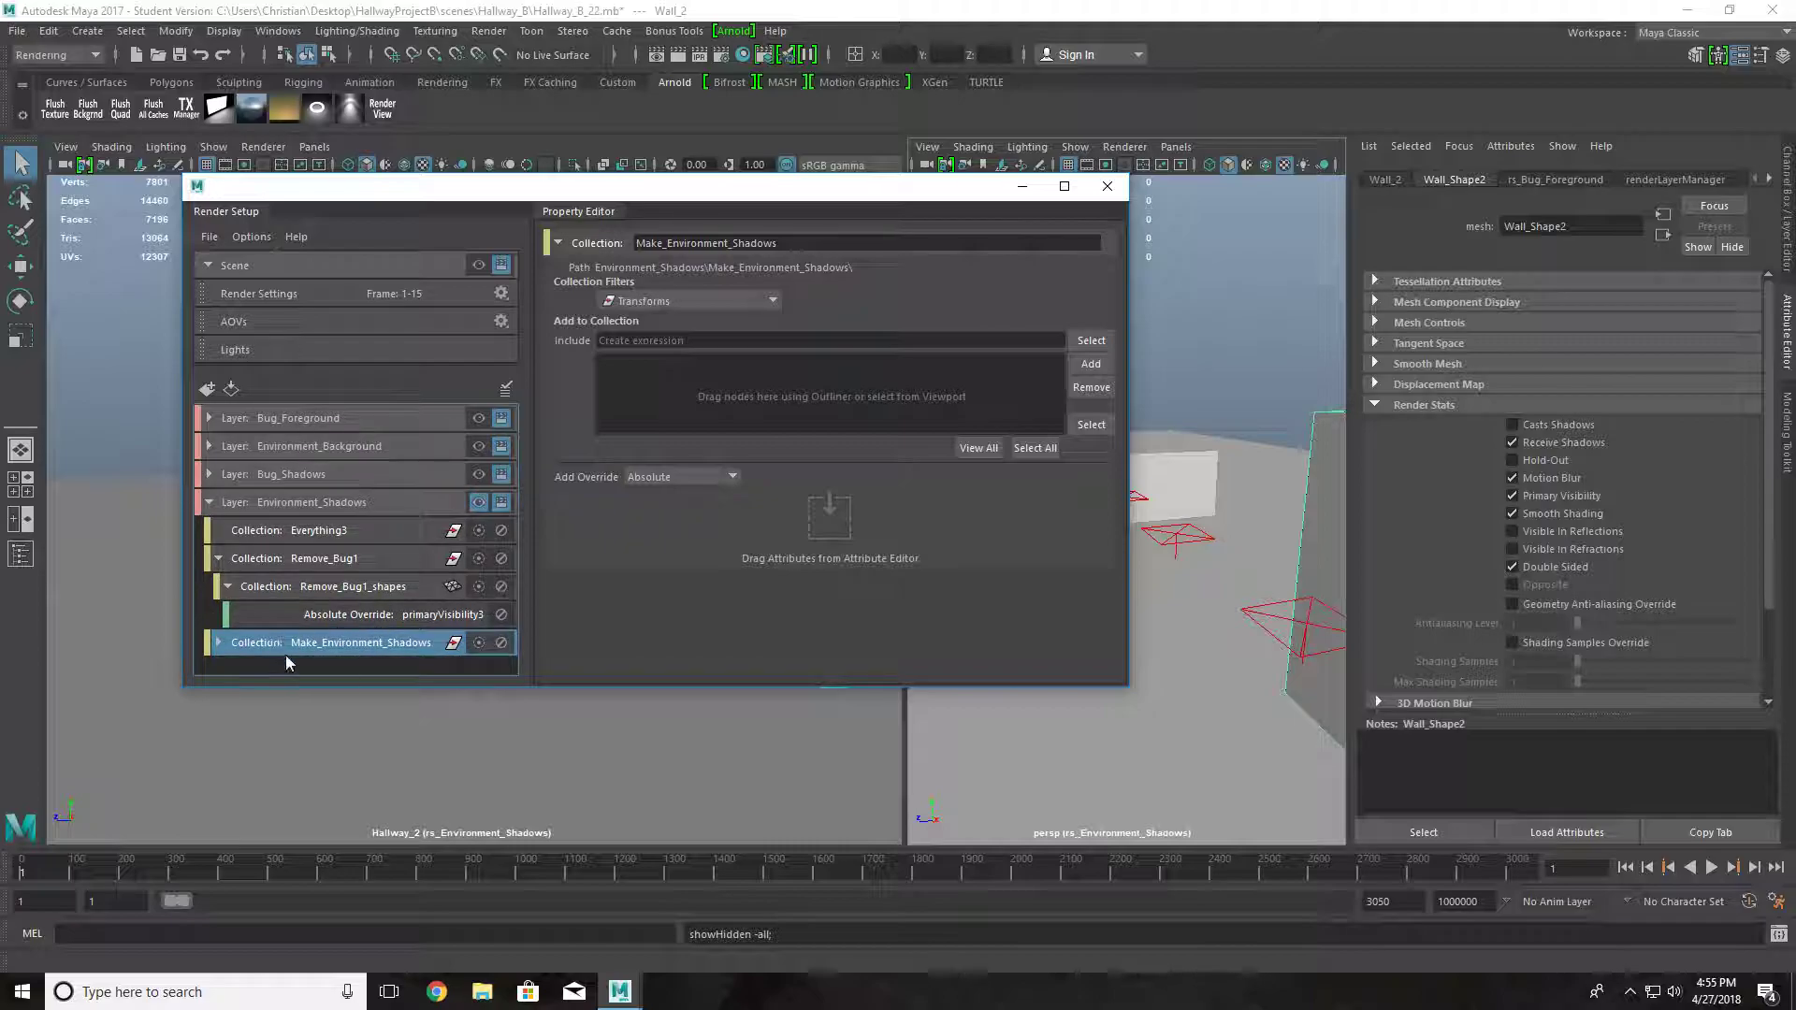
click(219, 642)
drag(374, 186, 281, 315)
drag(625, 323, 676, 264)
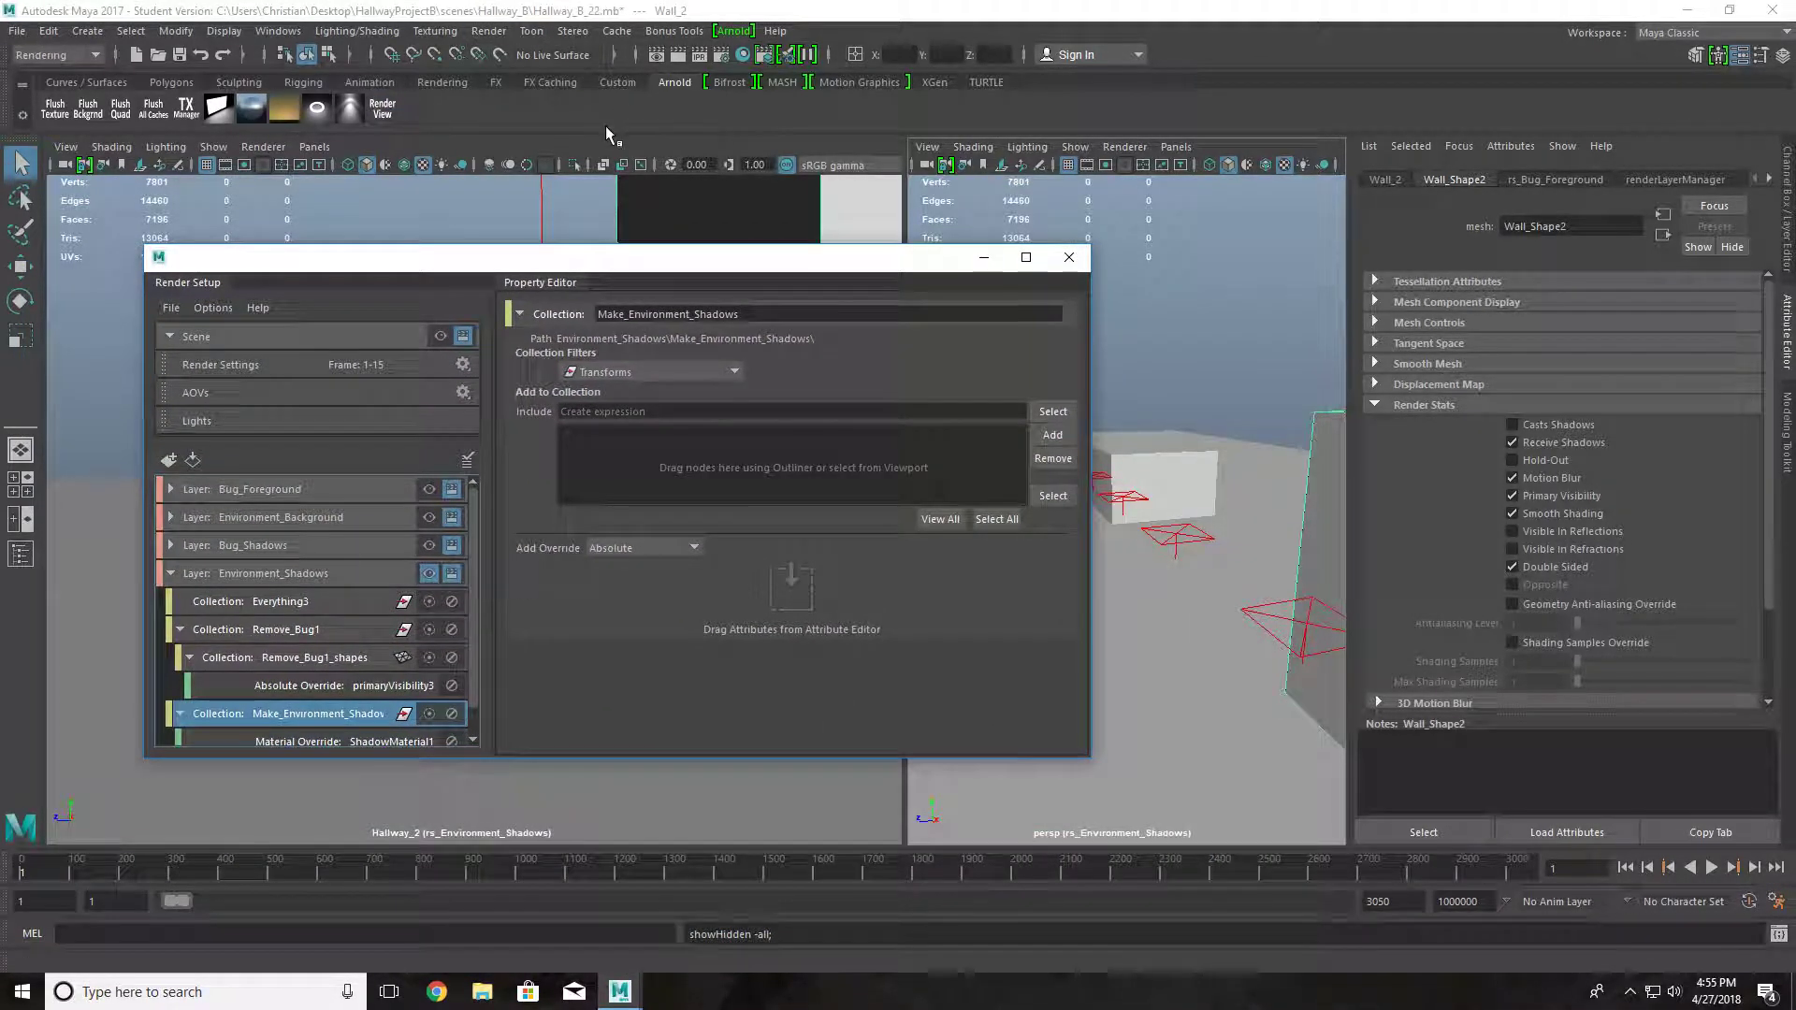
click(277, 31)
click(337, 245)
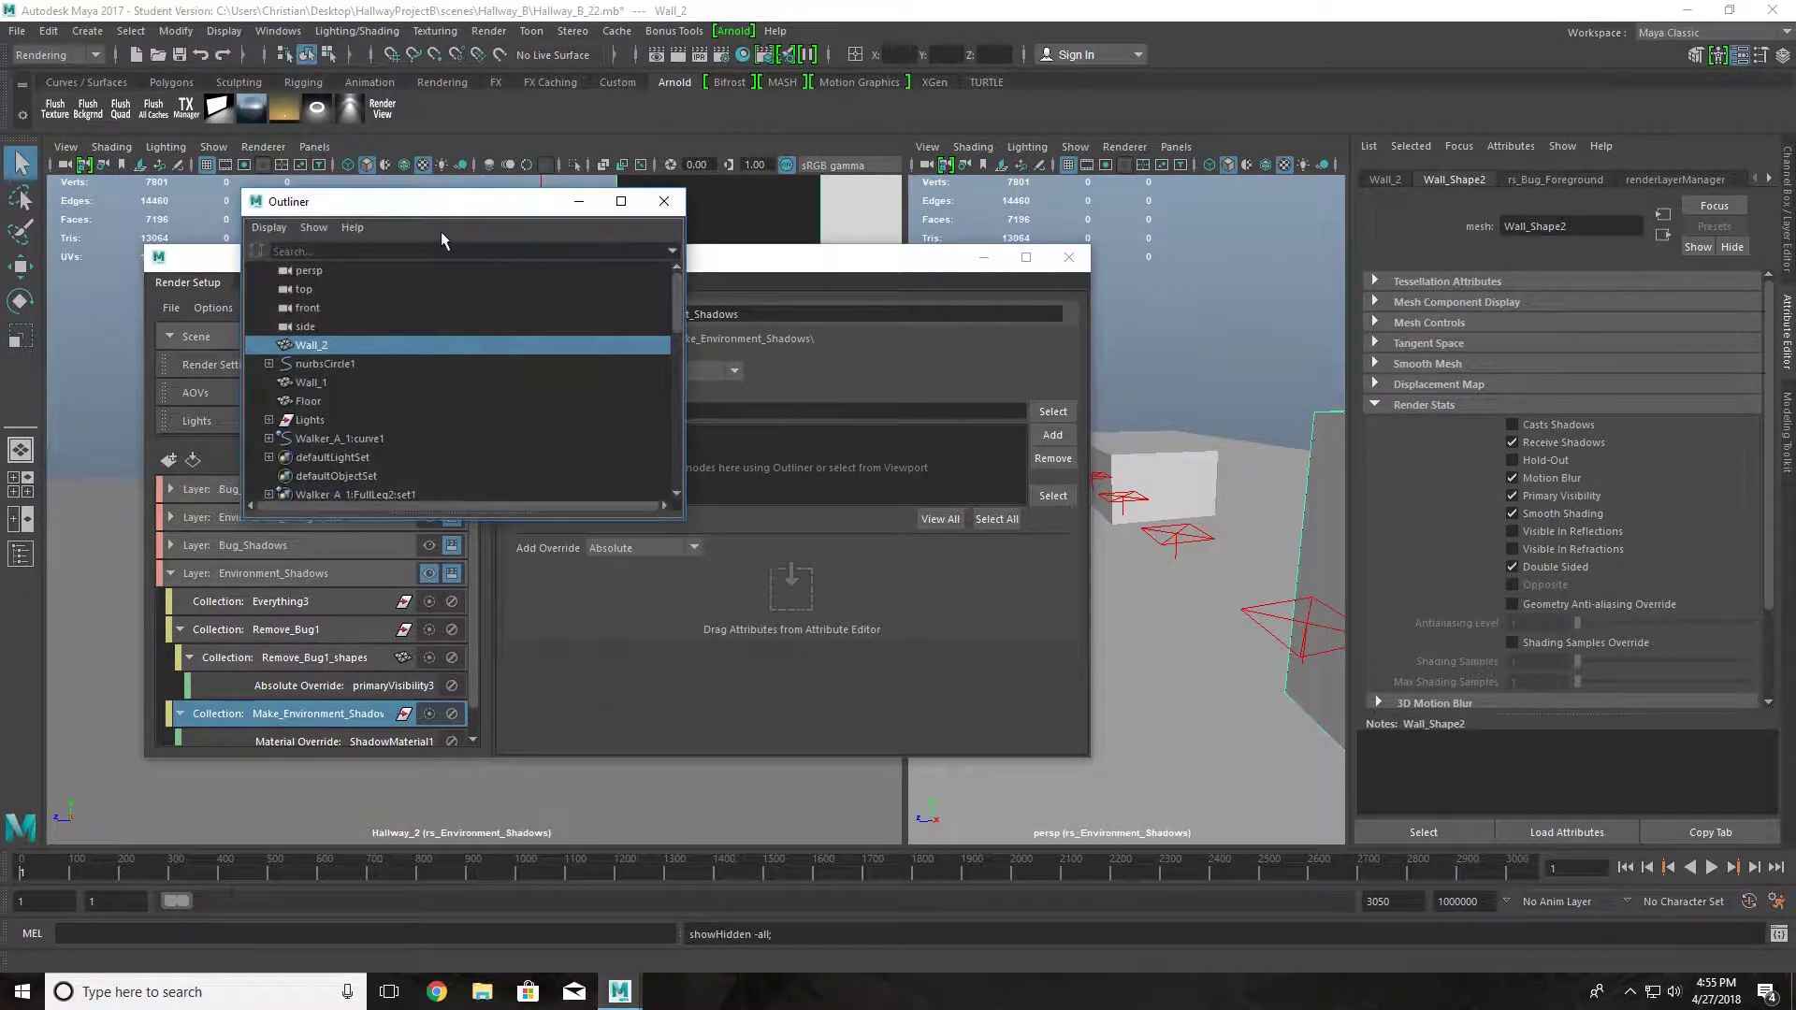
drag(432, 194, 984, 263)
- Check the Bug_Shadows layer's collections, including the member list of Make_Bug_Shadows
click(170, 545)
click(322, 634)
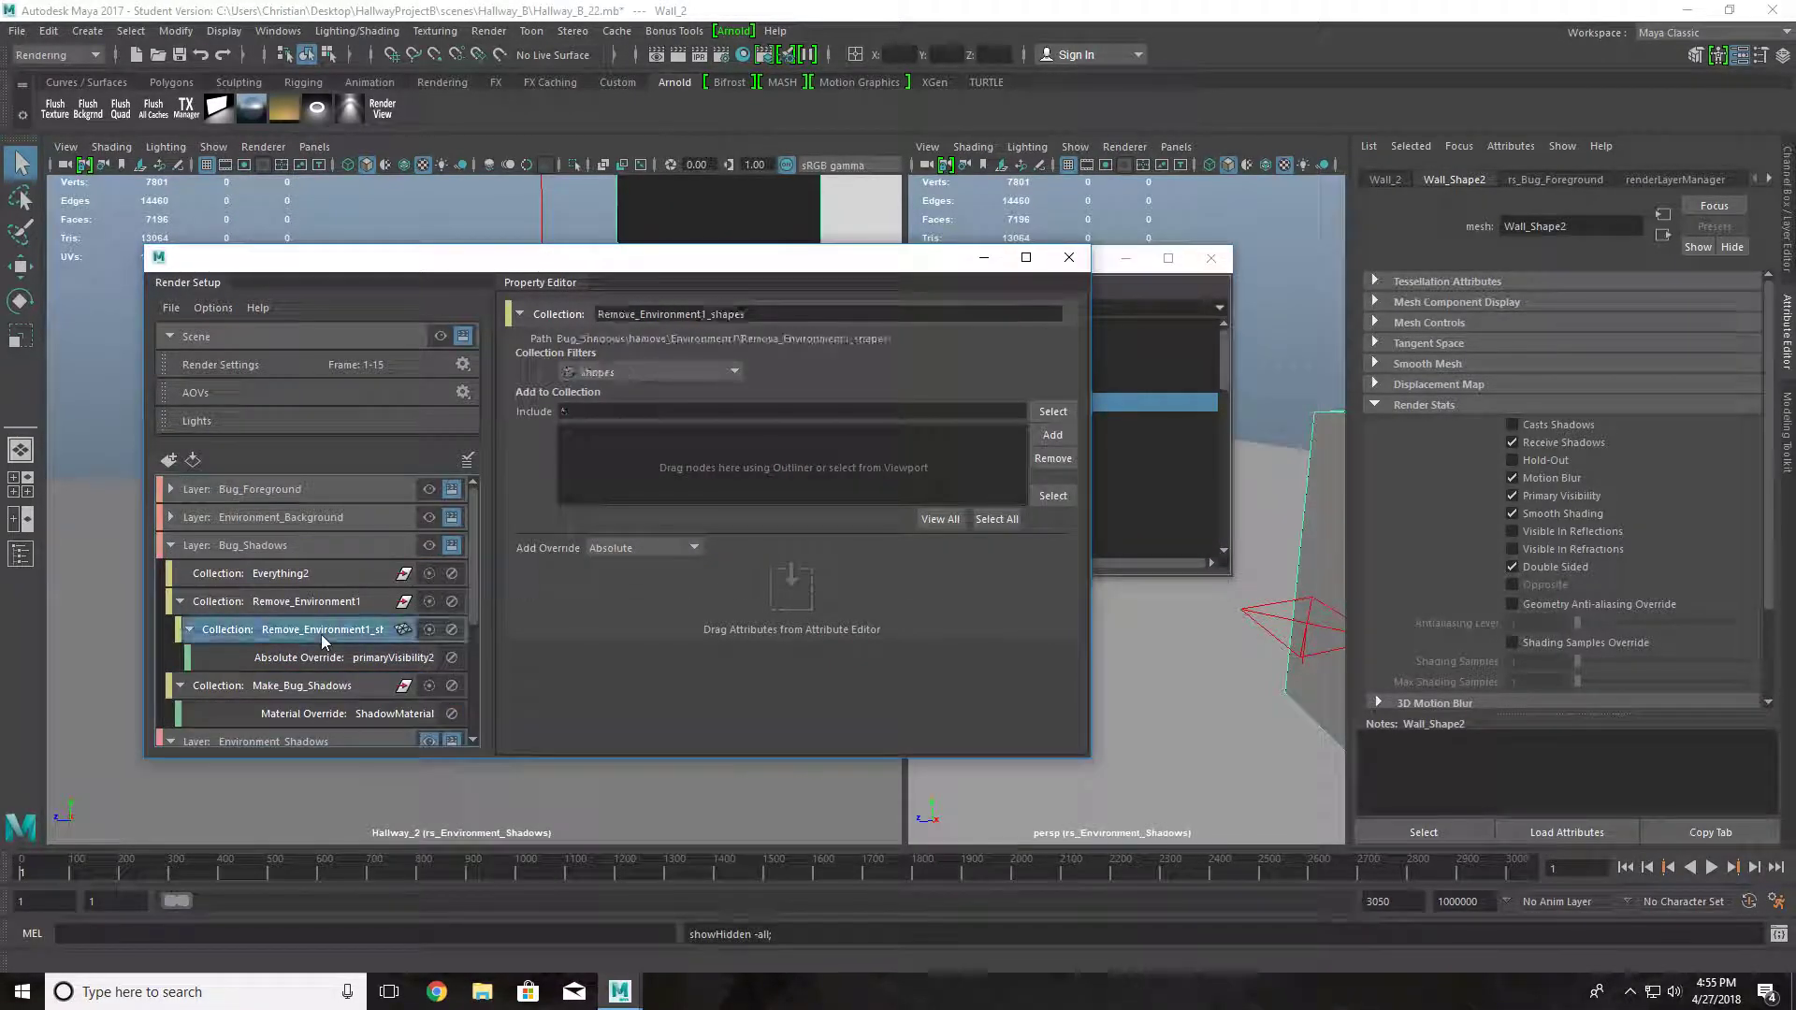
scroll(313, 655, down, 1)
scroll(314, 655, up, 1)
click(298, 685)
scroll(658, 547, down, 2)
click(170, 546)
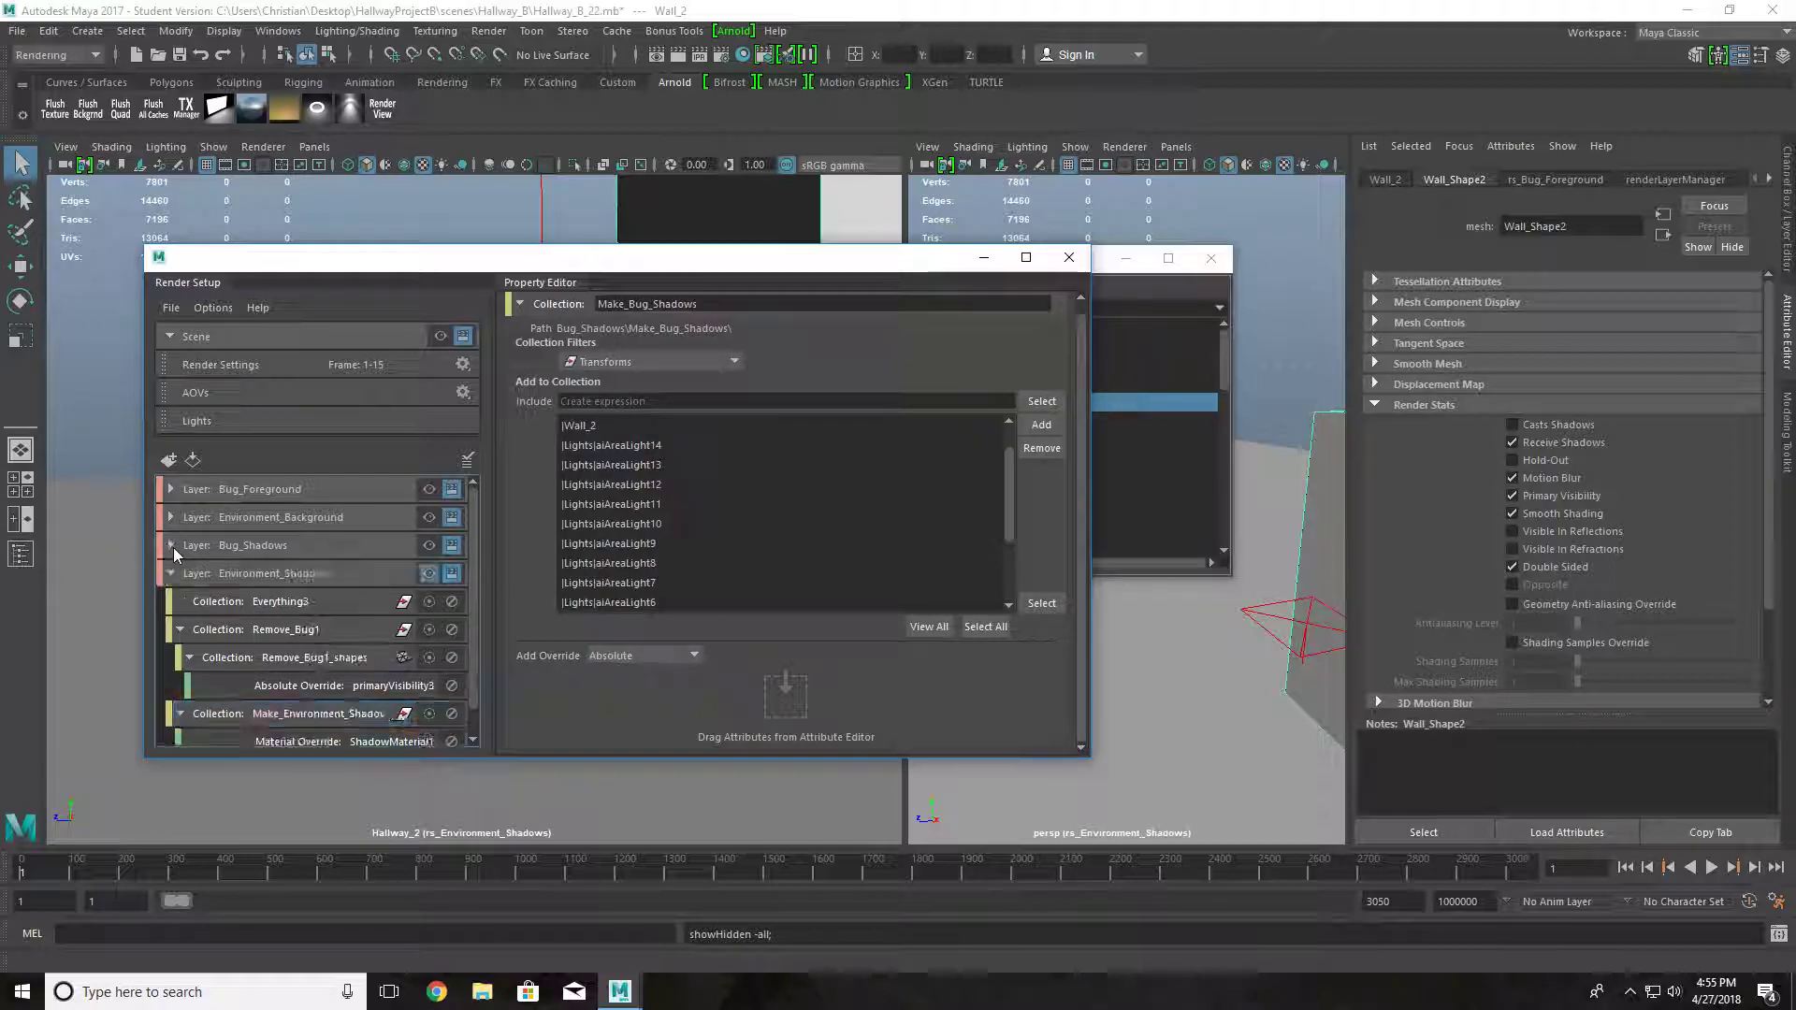
scroll(273, 587, down, 1)
- Add Wall_2, Wall_1 and Floor from the Outliner to the Make_Environment_Shadows collection
drag(380, 255, 314, 169)
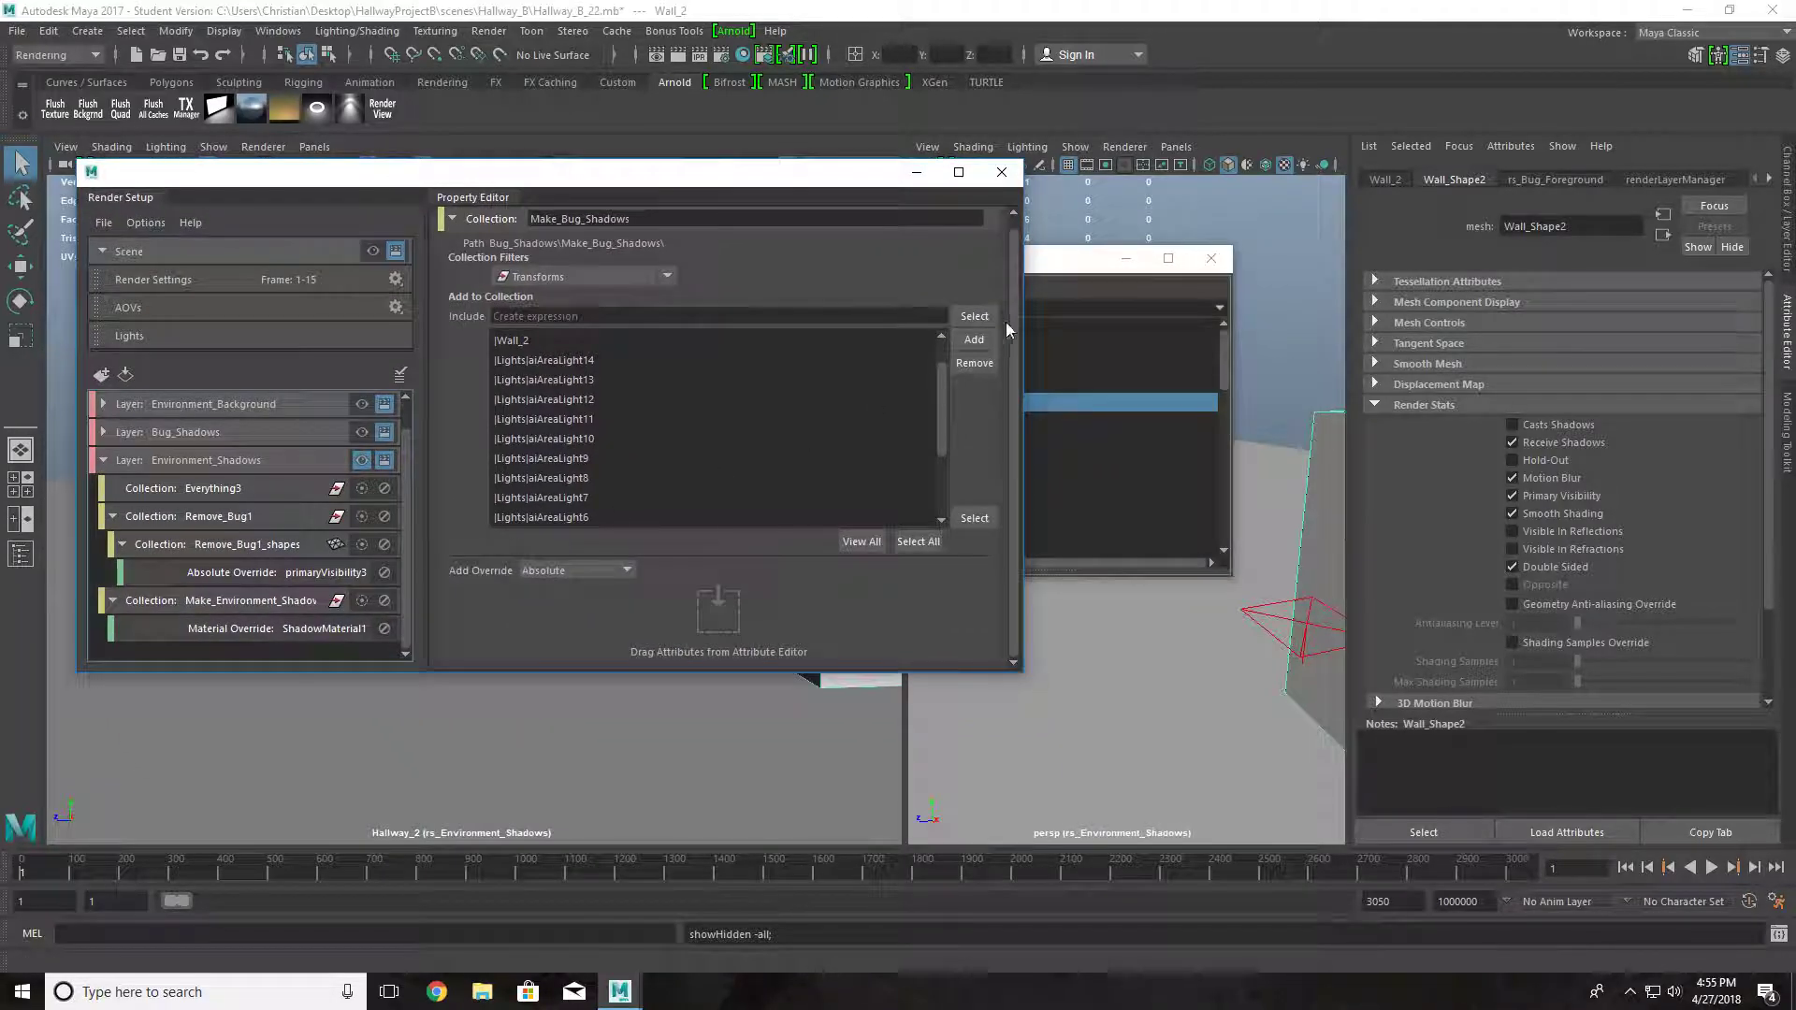
click(1054, 265)
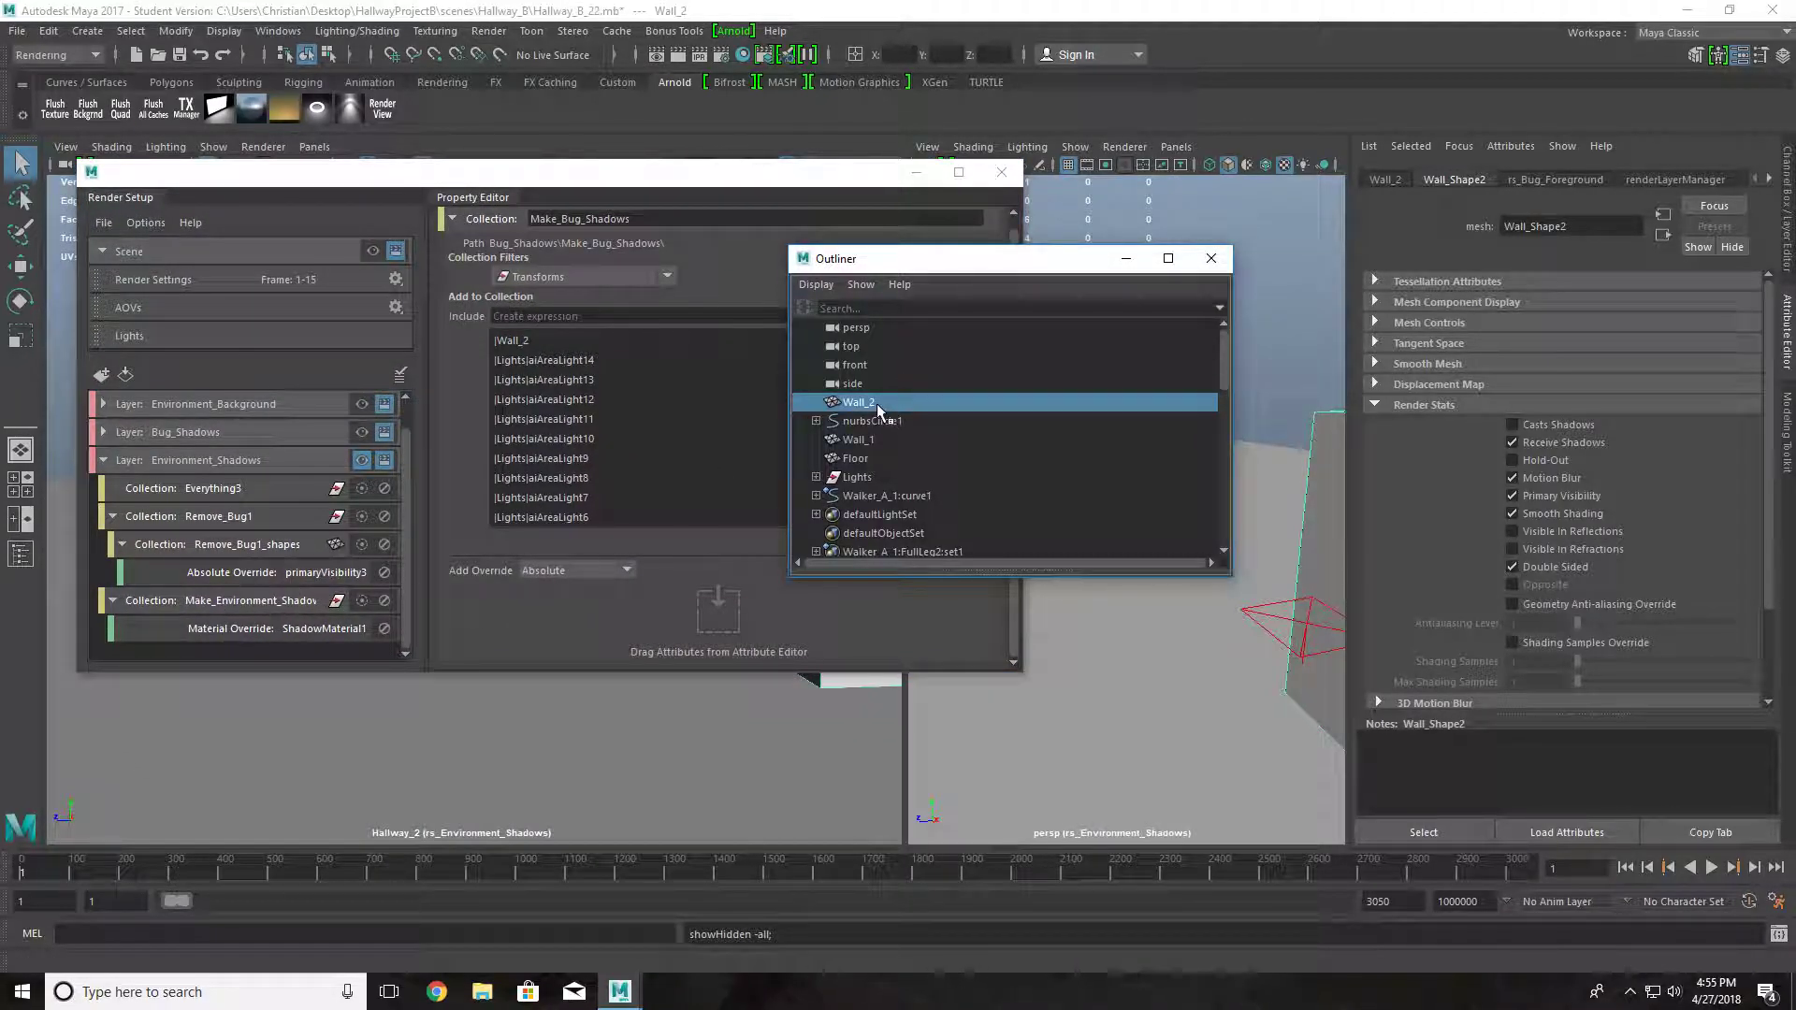
click(227, 603)
drag(1029, 260, 1324, 272)
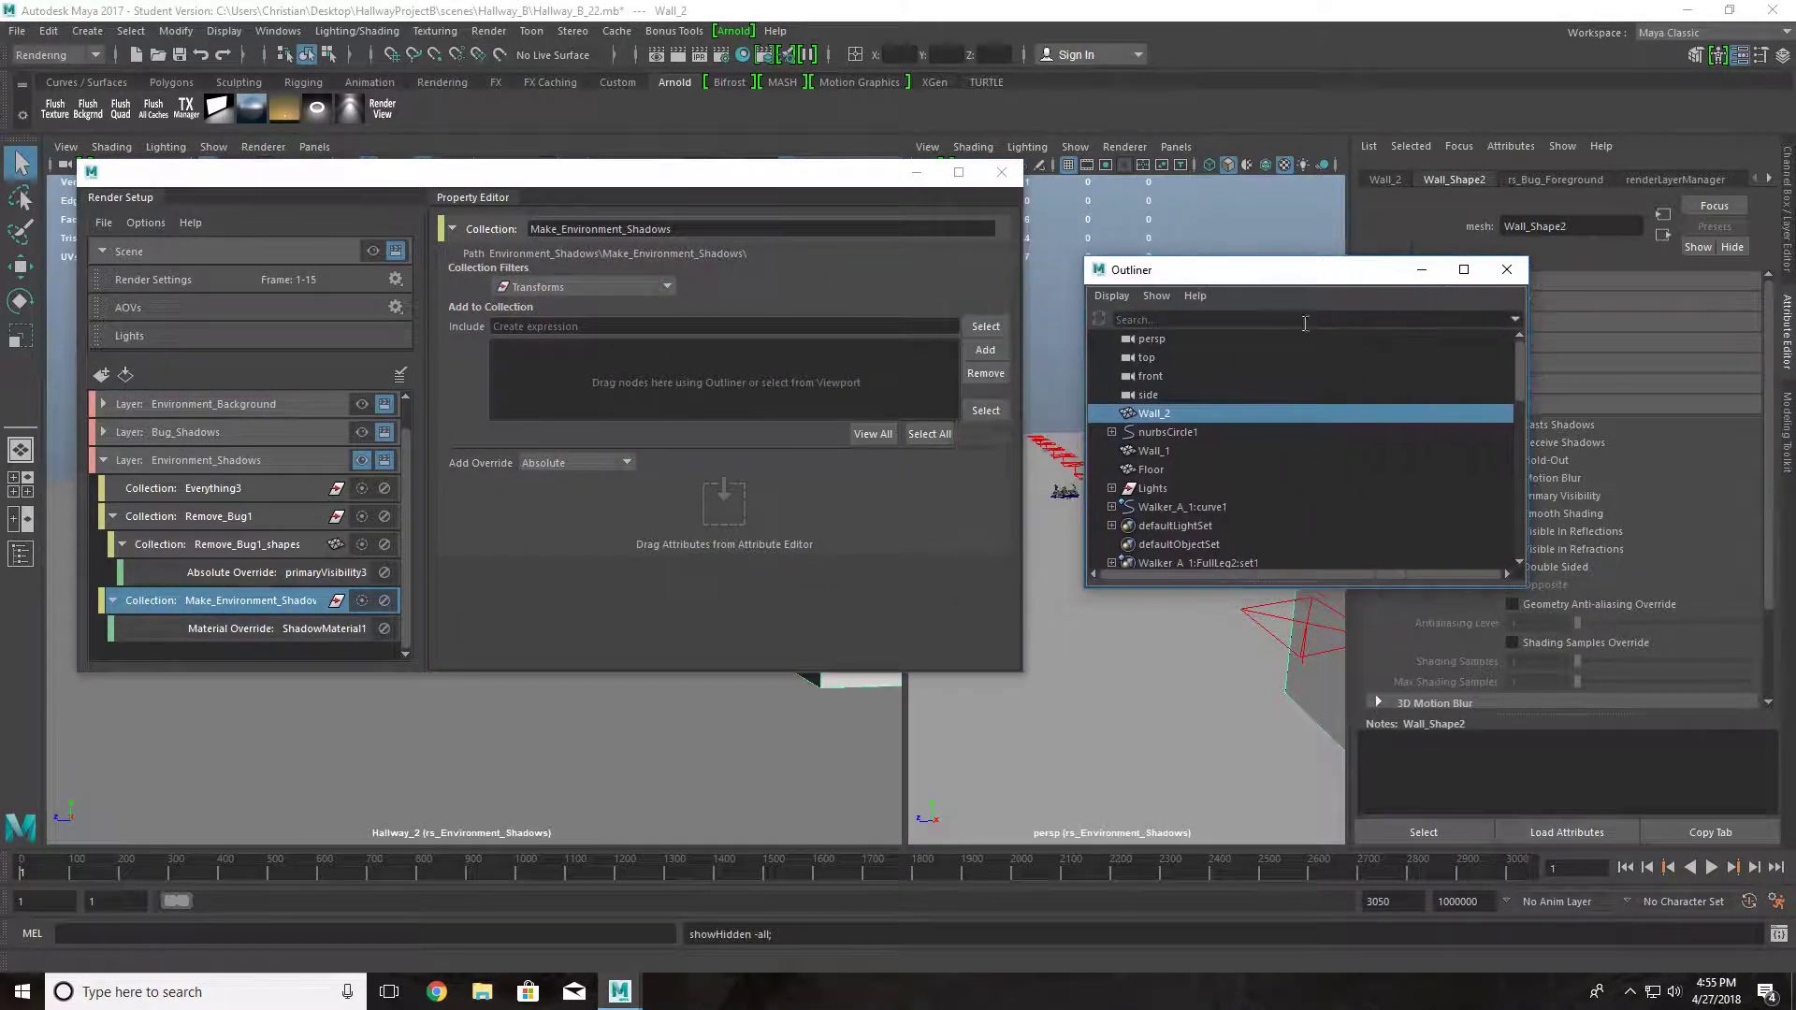
middle_drag(1176, 423, 721, 381)
middle_drag(1154, 450, 782, 409)
middle_drag(1150, 469, 929, 453)
- Add all the area lights in the Lights group, aiAreaLight14 through aiAreaLight1, to the Make_Environment_Shadows collection
click(1111, 488)
click(1181, 507)
scroll(1169, 507, down, 5)
shift+click(1179, 451)
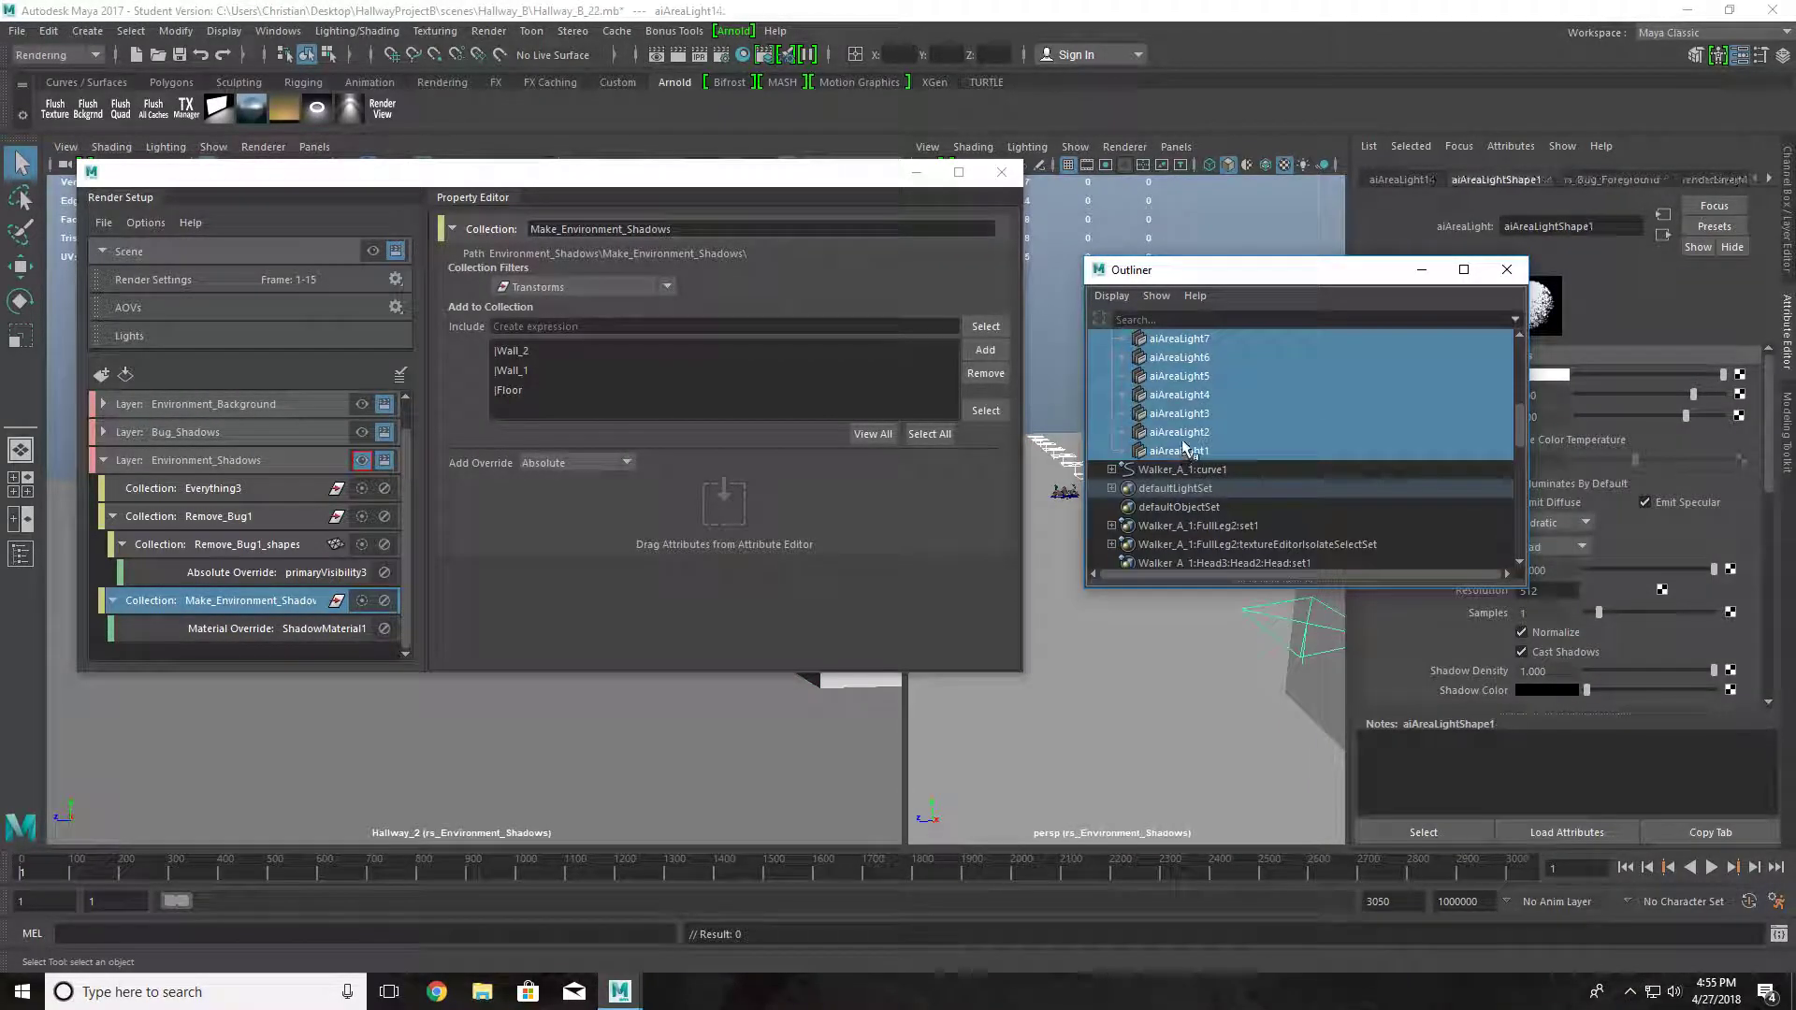
middle_drag(678, 382, 681, 384)
click(1159, 469)
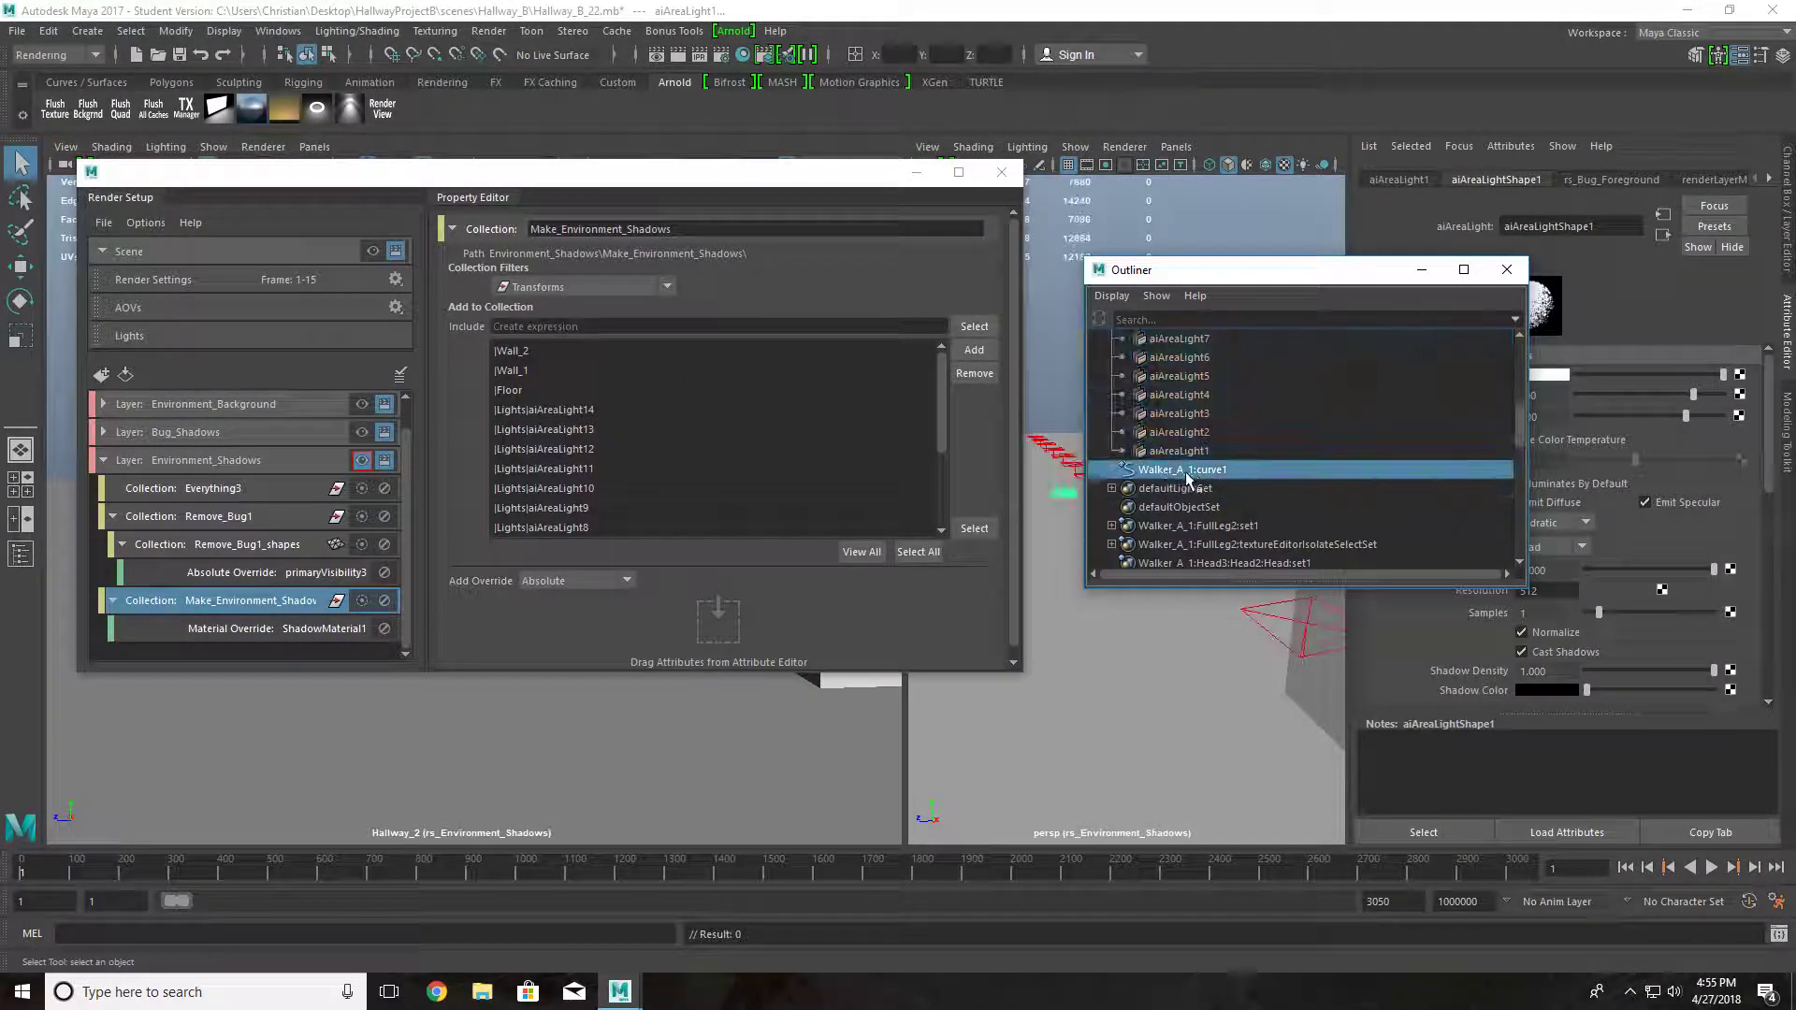
- Refresh the Environment_Shadows layer, render it in the Arnold Render View, and put the render window away
click(361, 459)
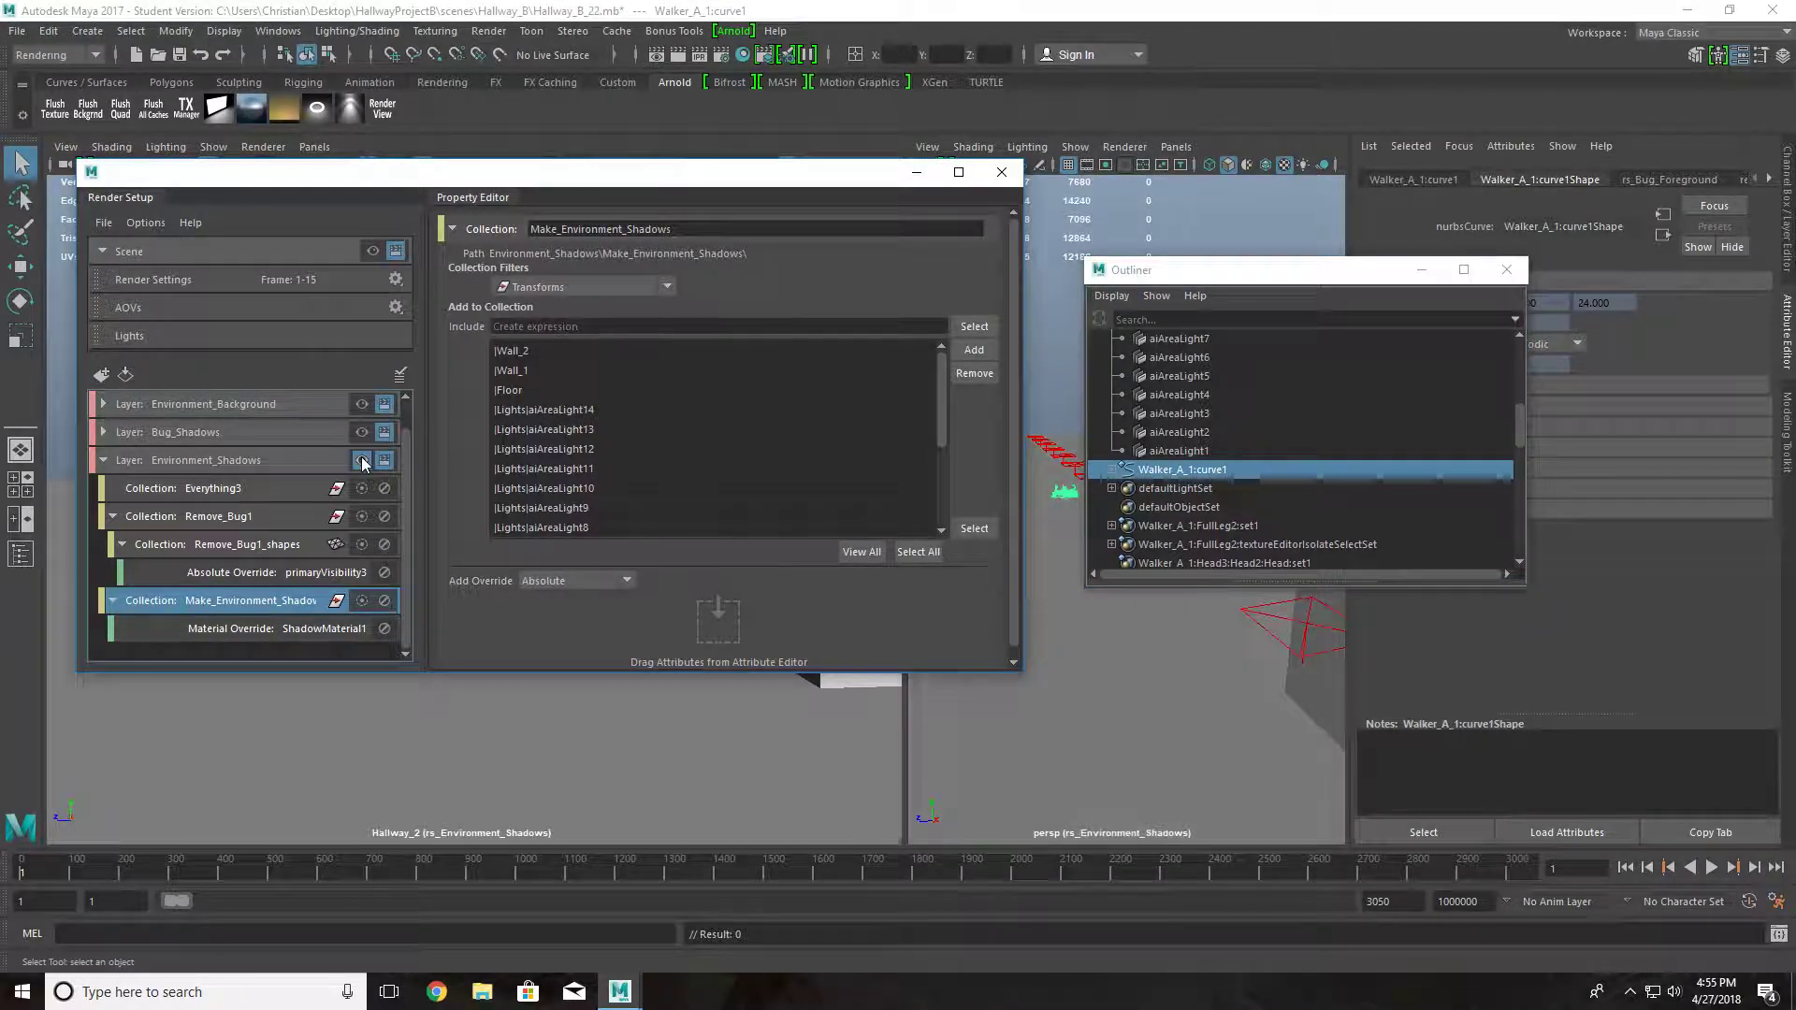
click(382, 112)
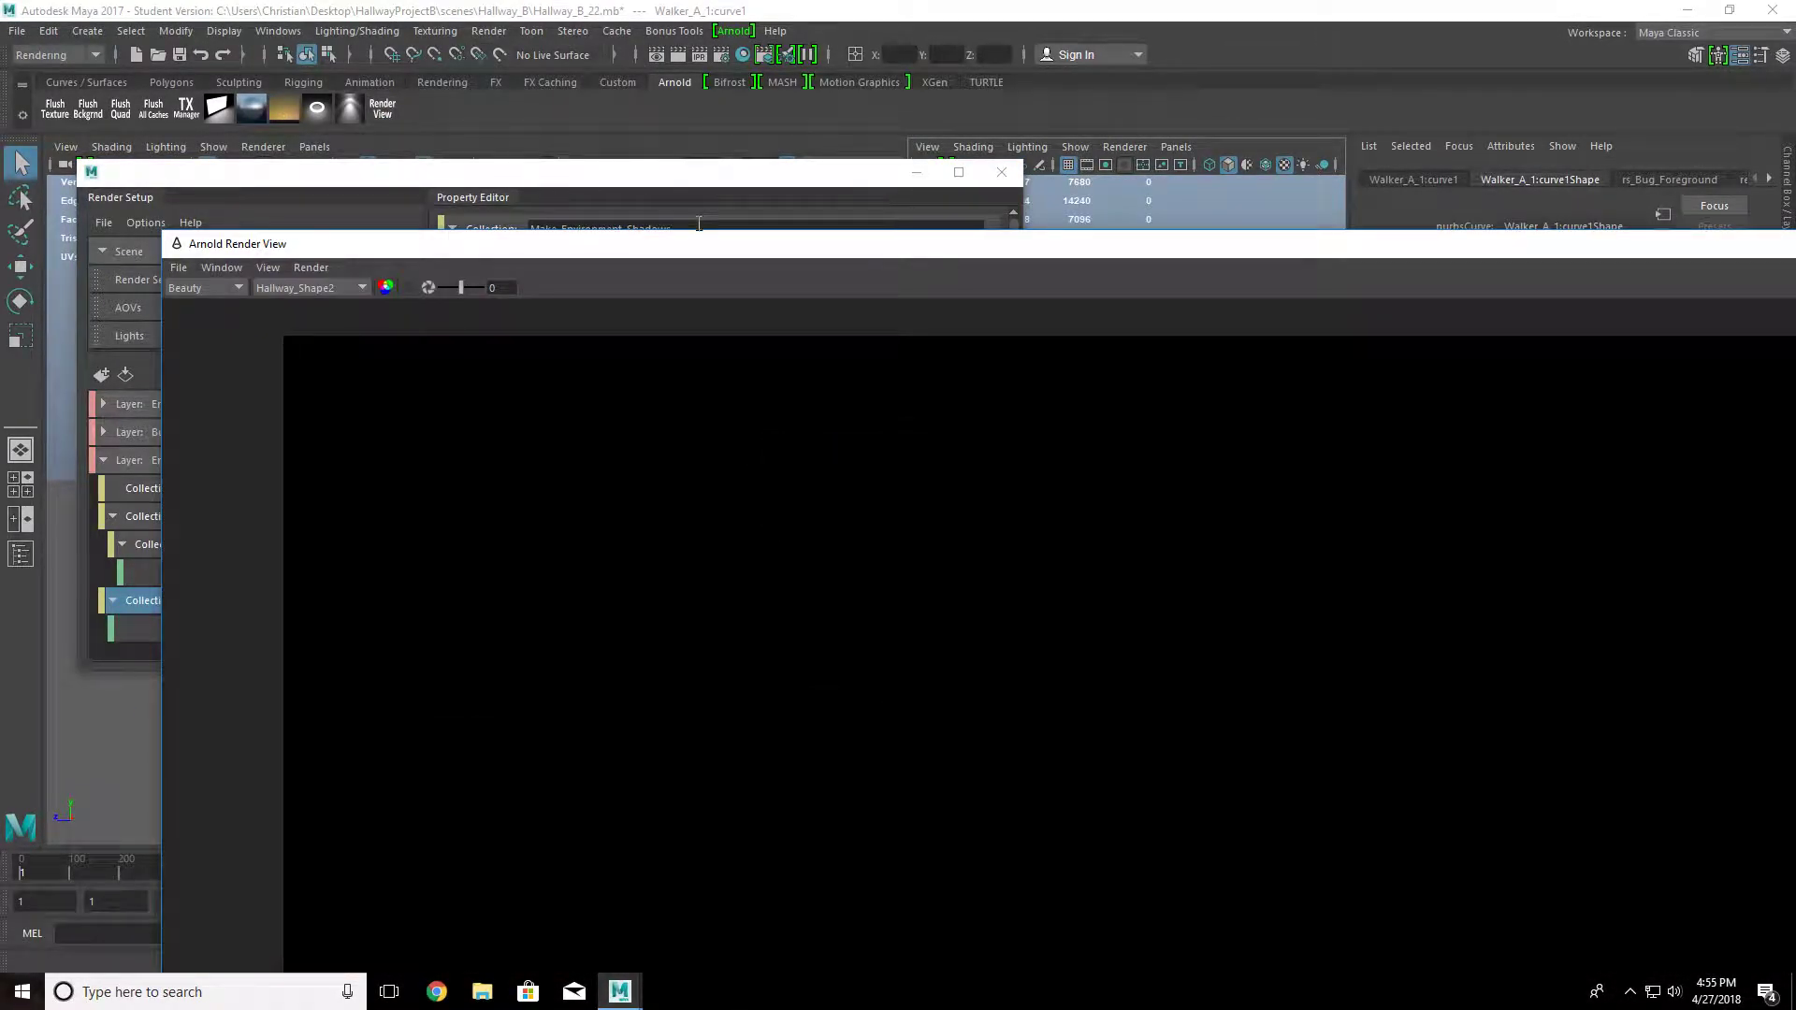
drag(571, 293, 570, 17)
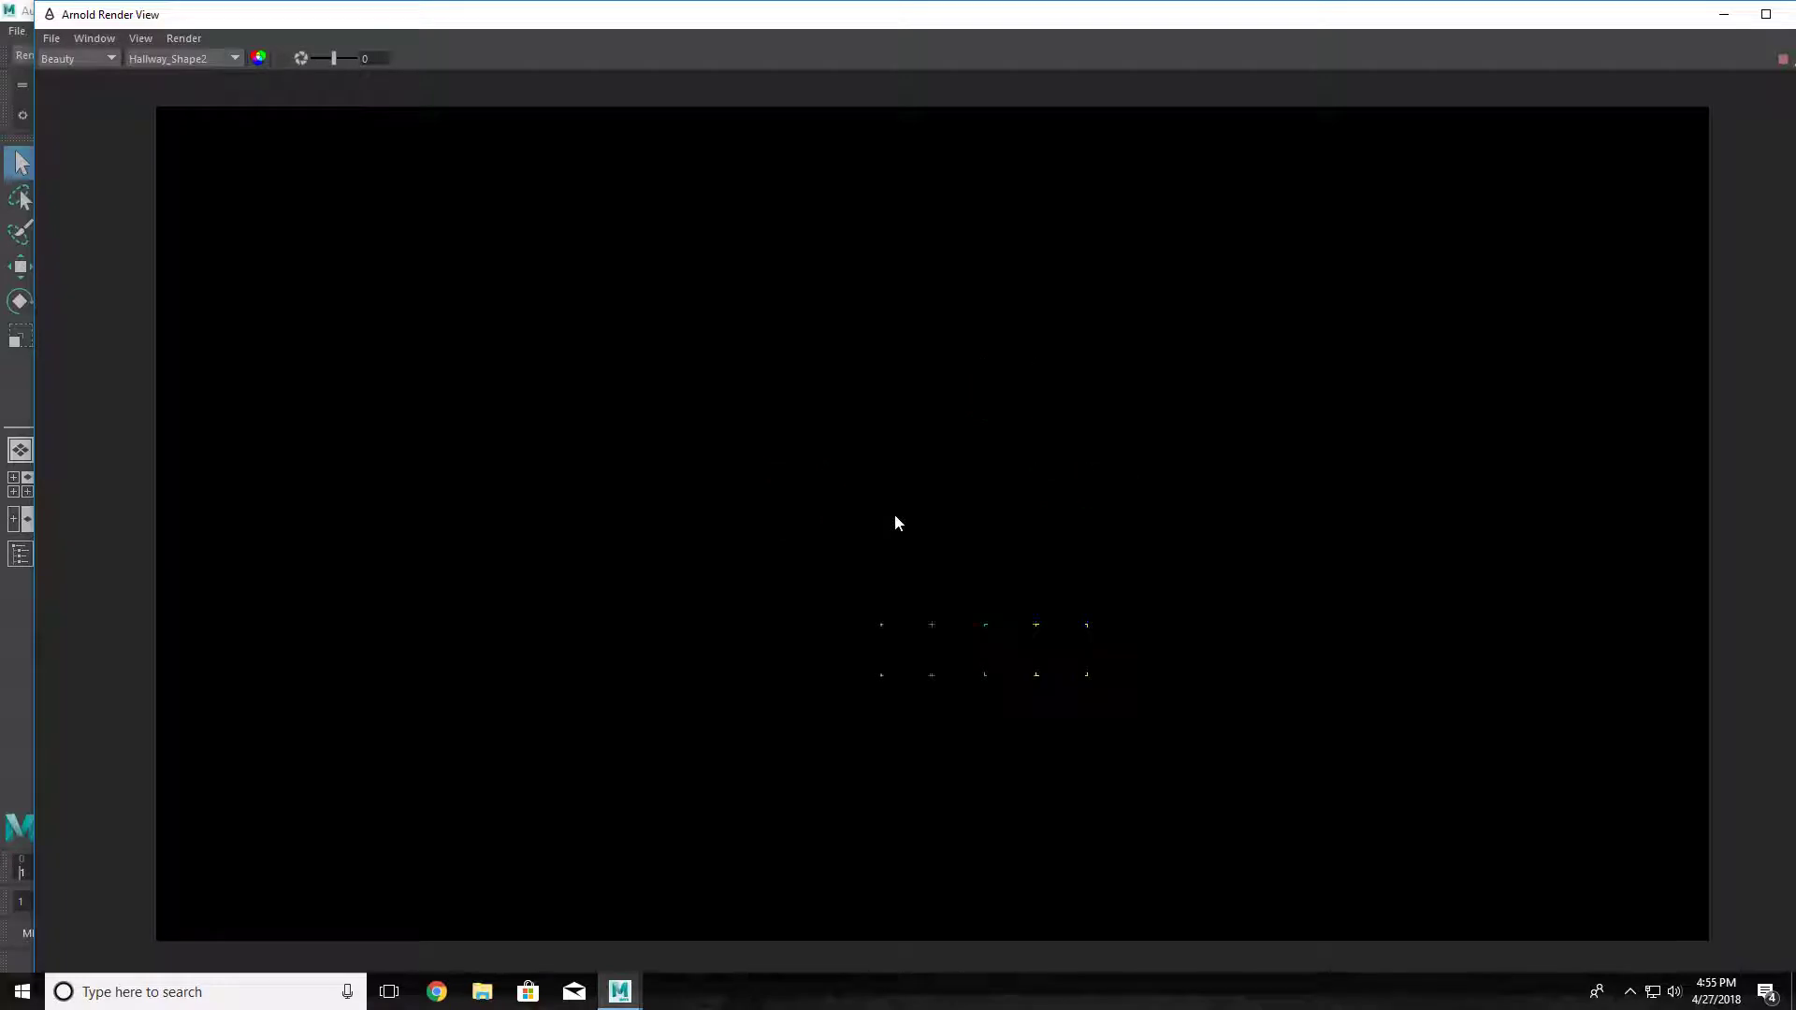
drag(1712, 19, 1597, 26)
click(1694, 21)
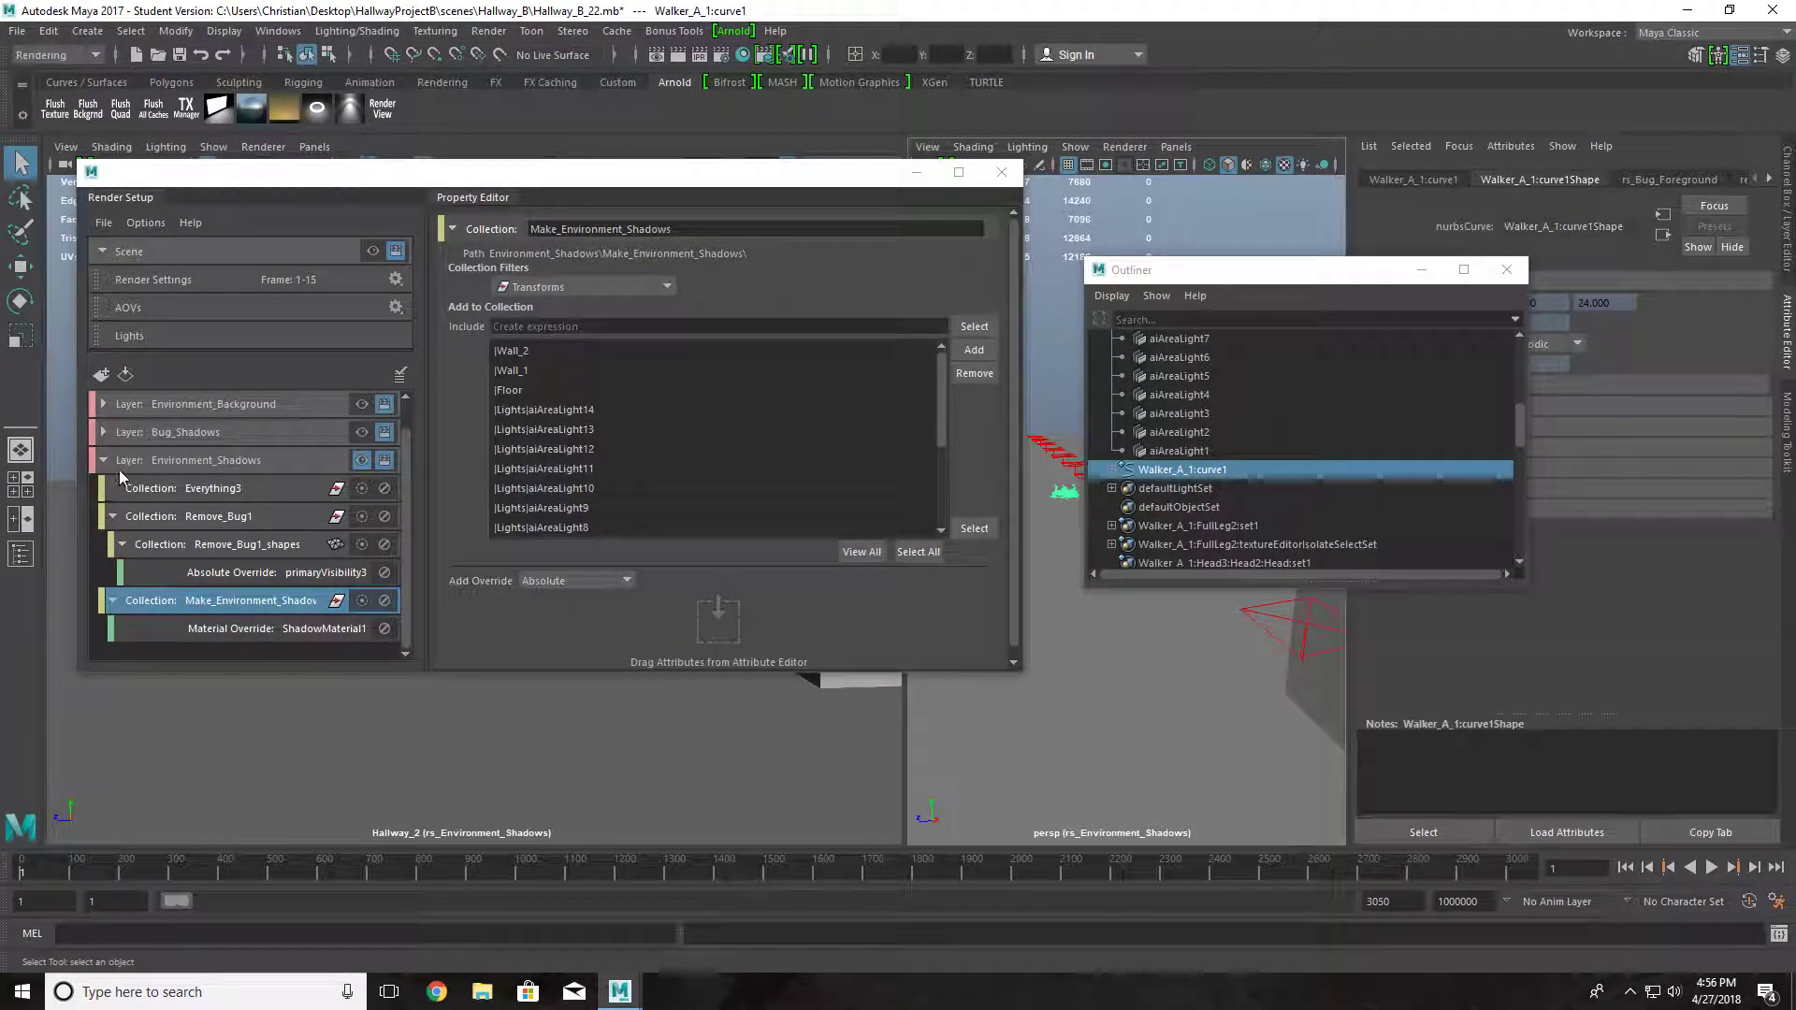
- Compare the members of the Make_Bug_Shadows and Make_Environment_Shadows collections, and collapse the layers
click(103, 464)
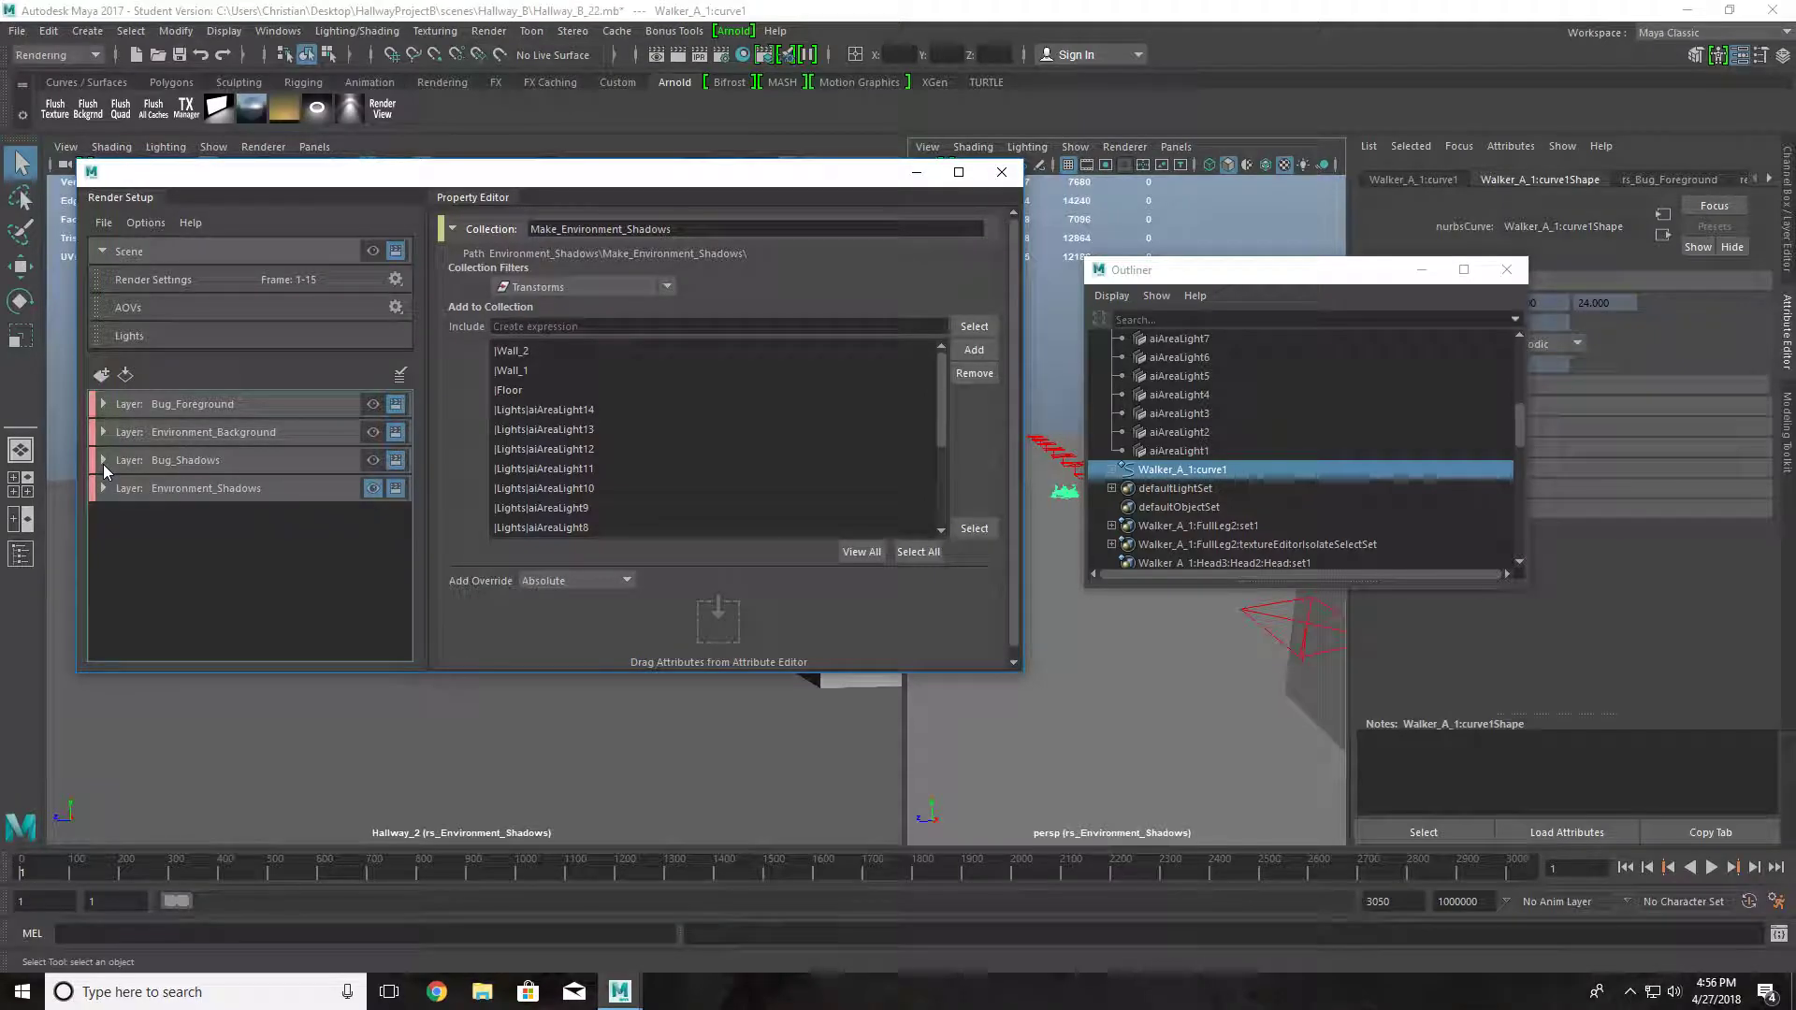
click(103, 464)
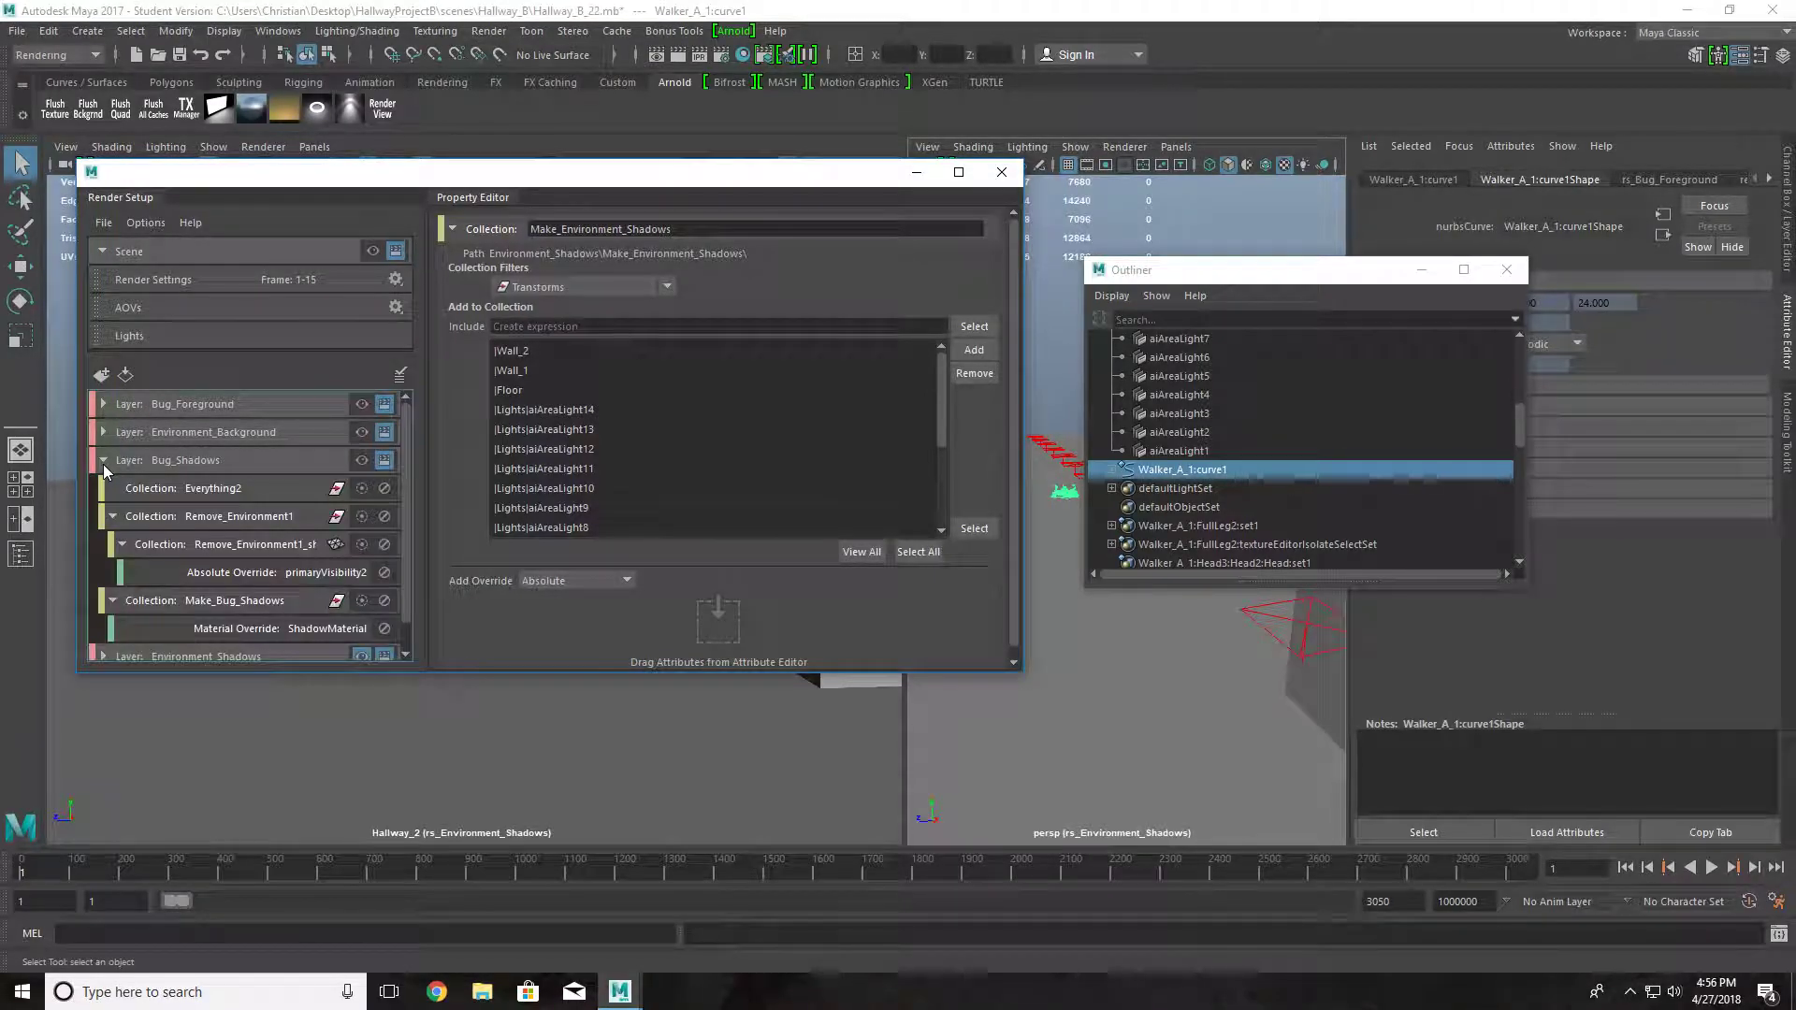
click(192, 600)
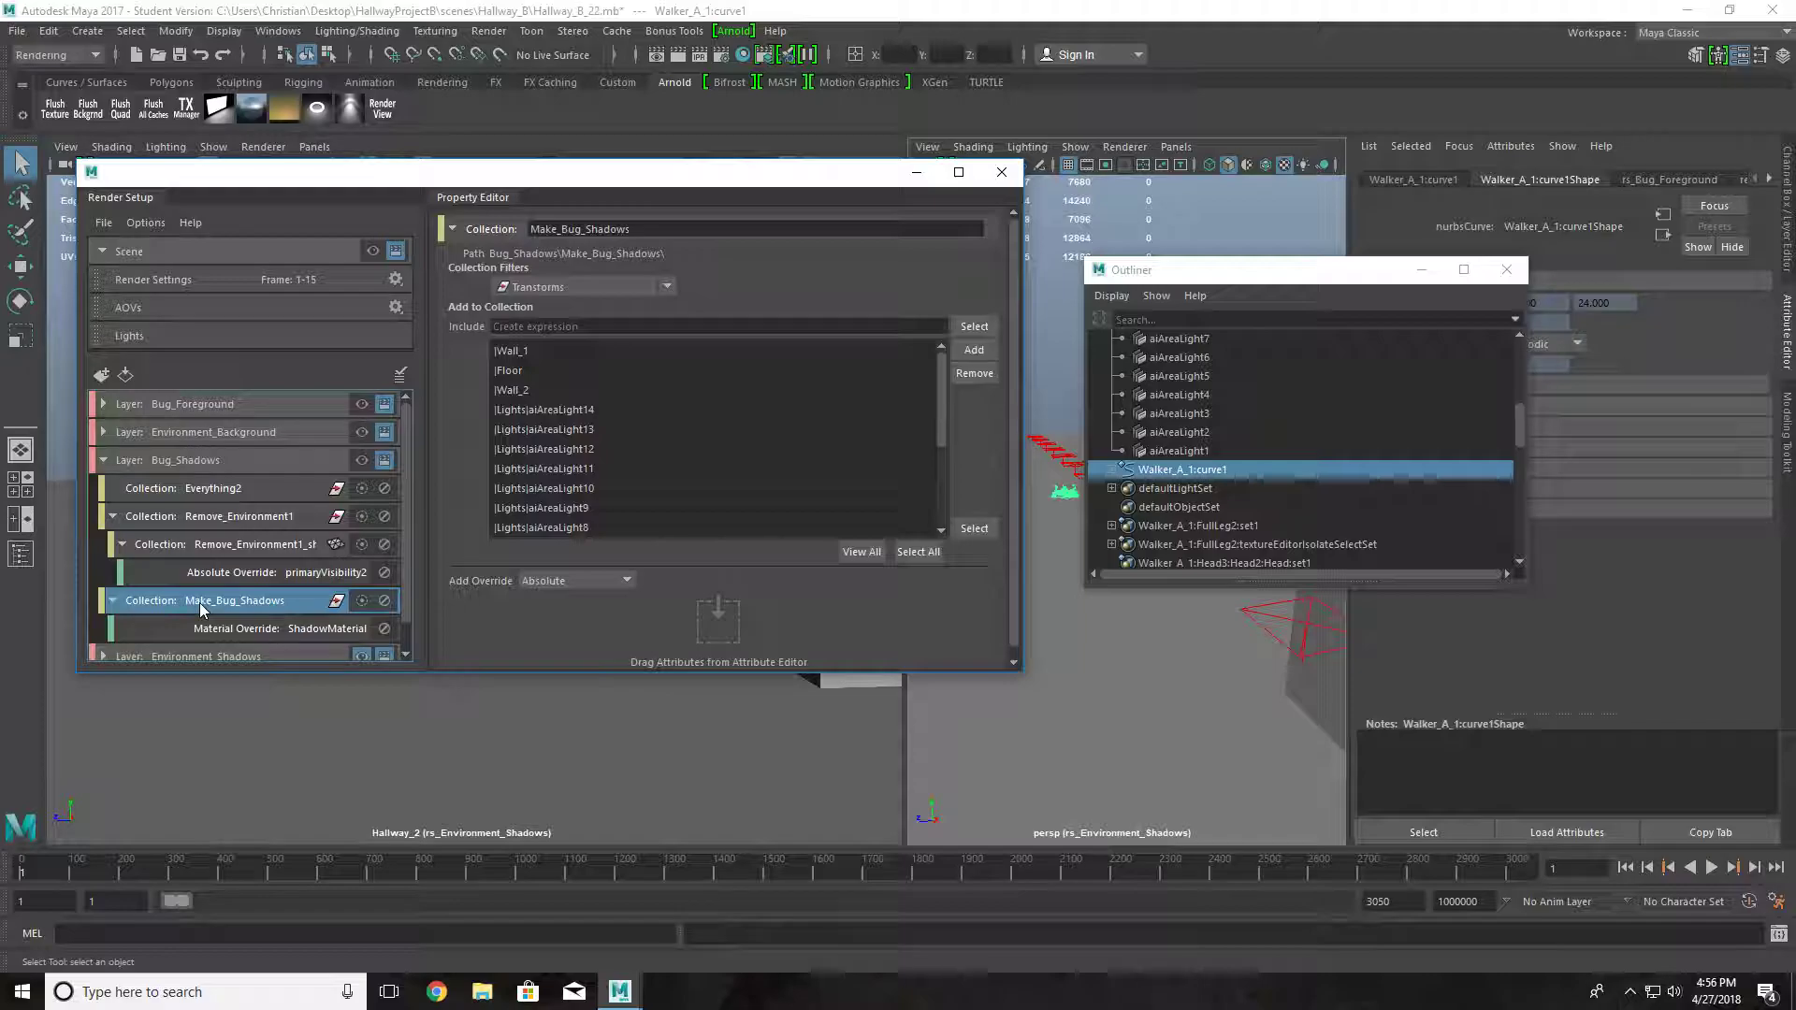
scroll(221, 610, down, 3)
click(235, 608)
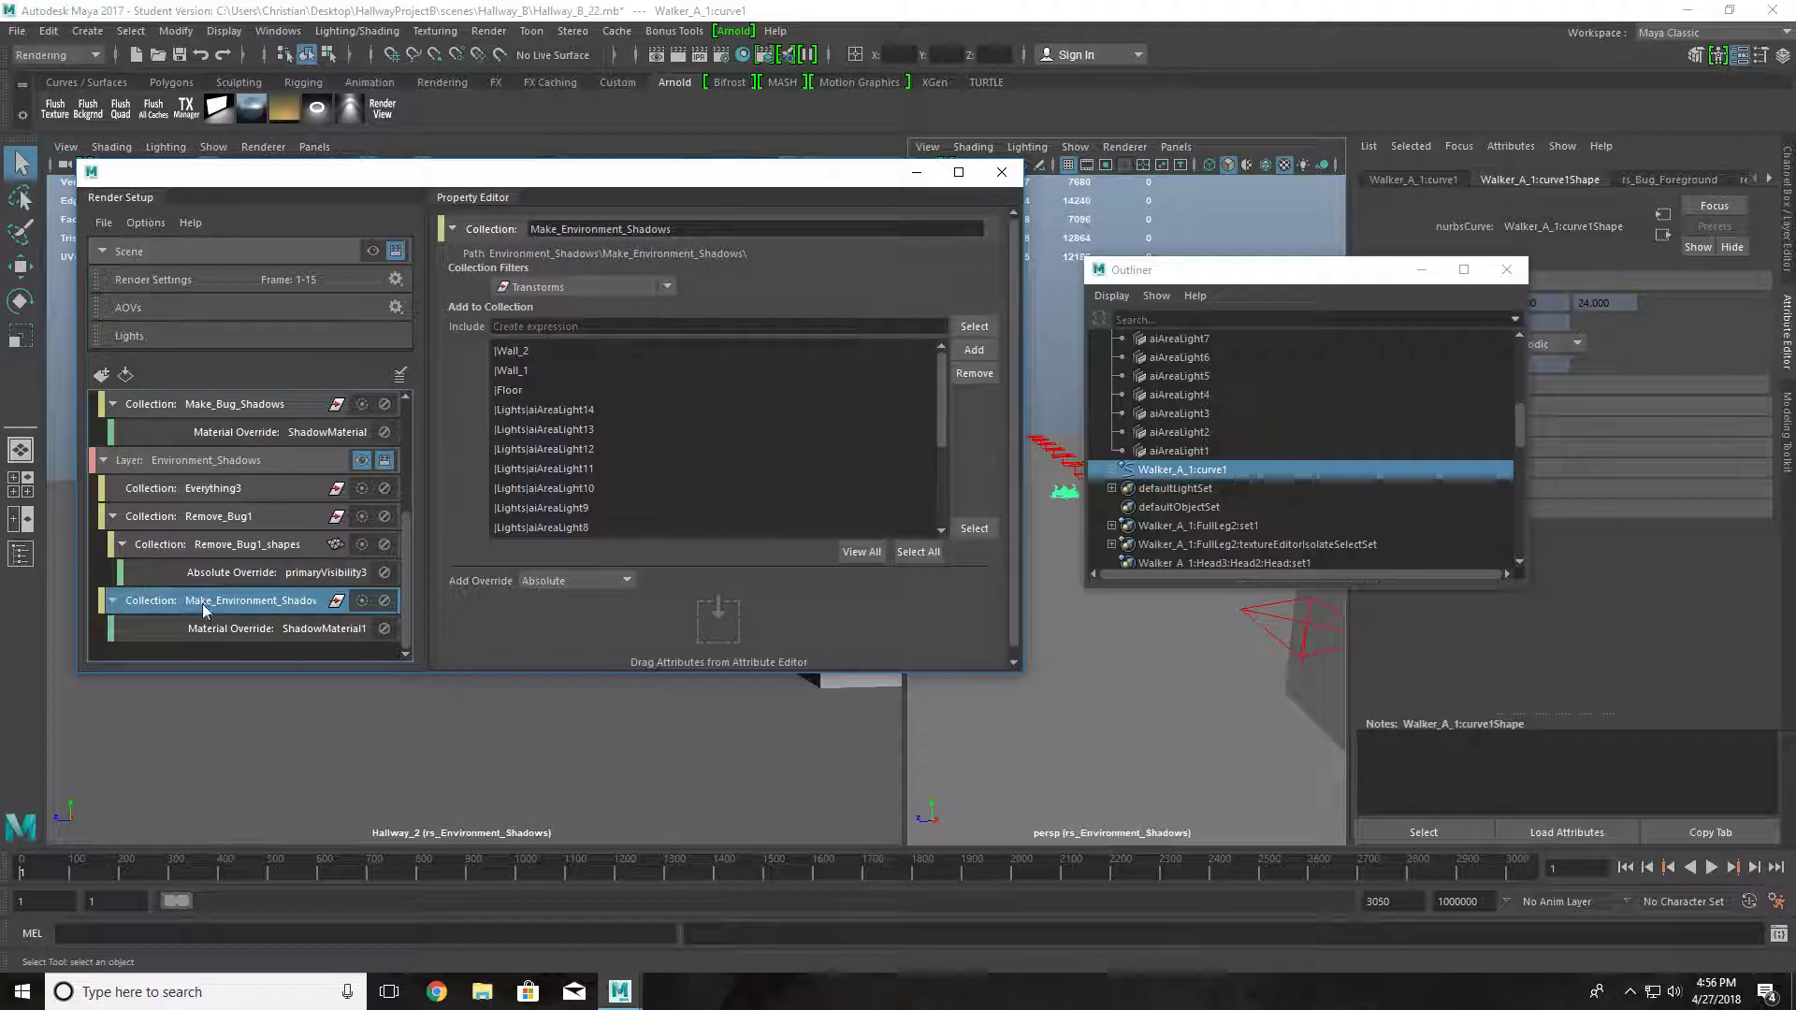
scroll(243, 430, up, 4)
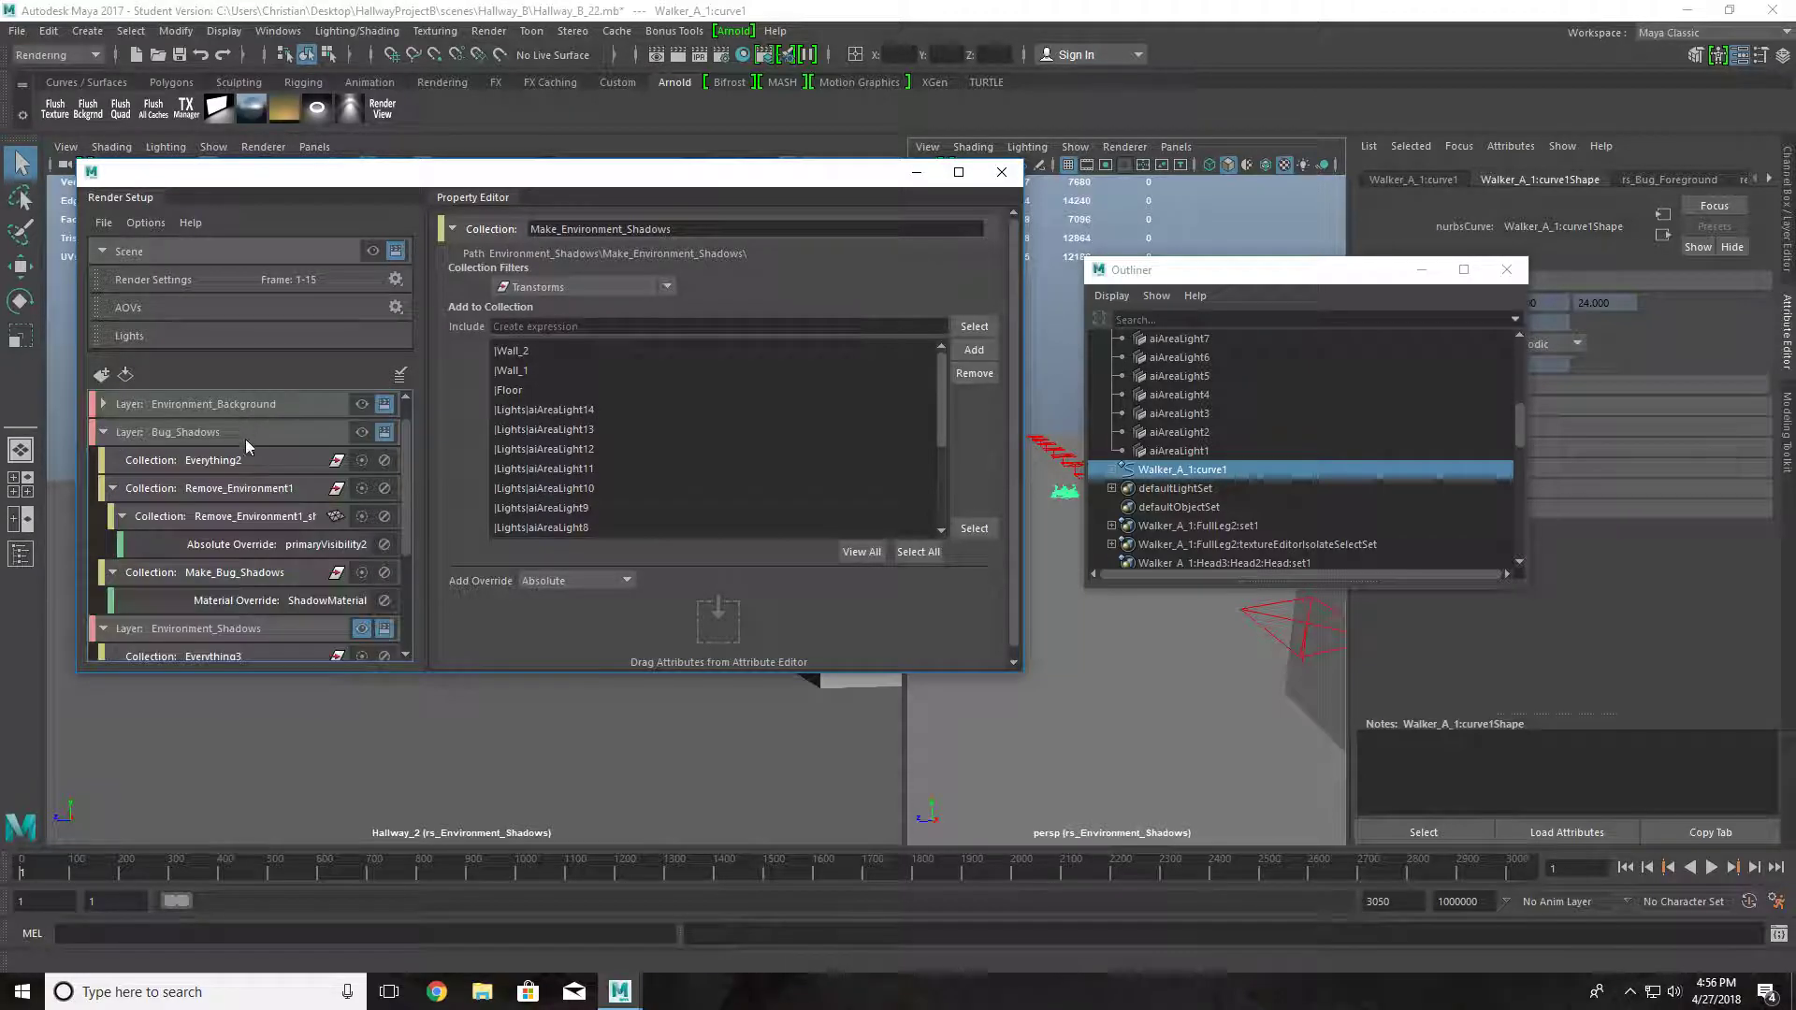
click(104, 458)
click(104, 487)
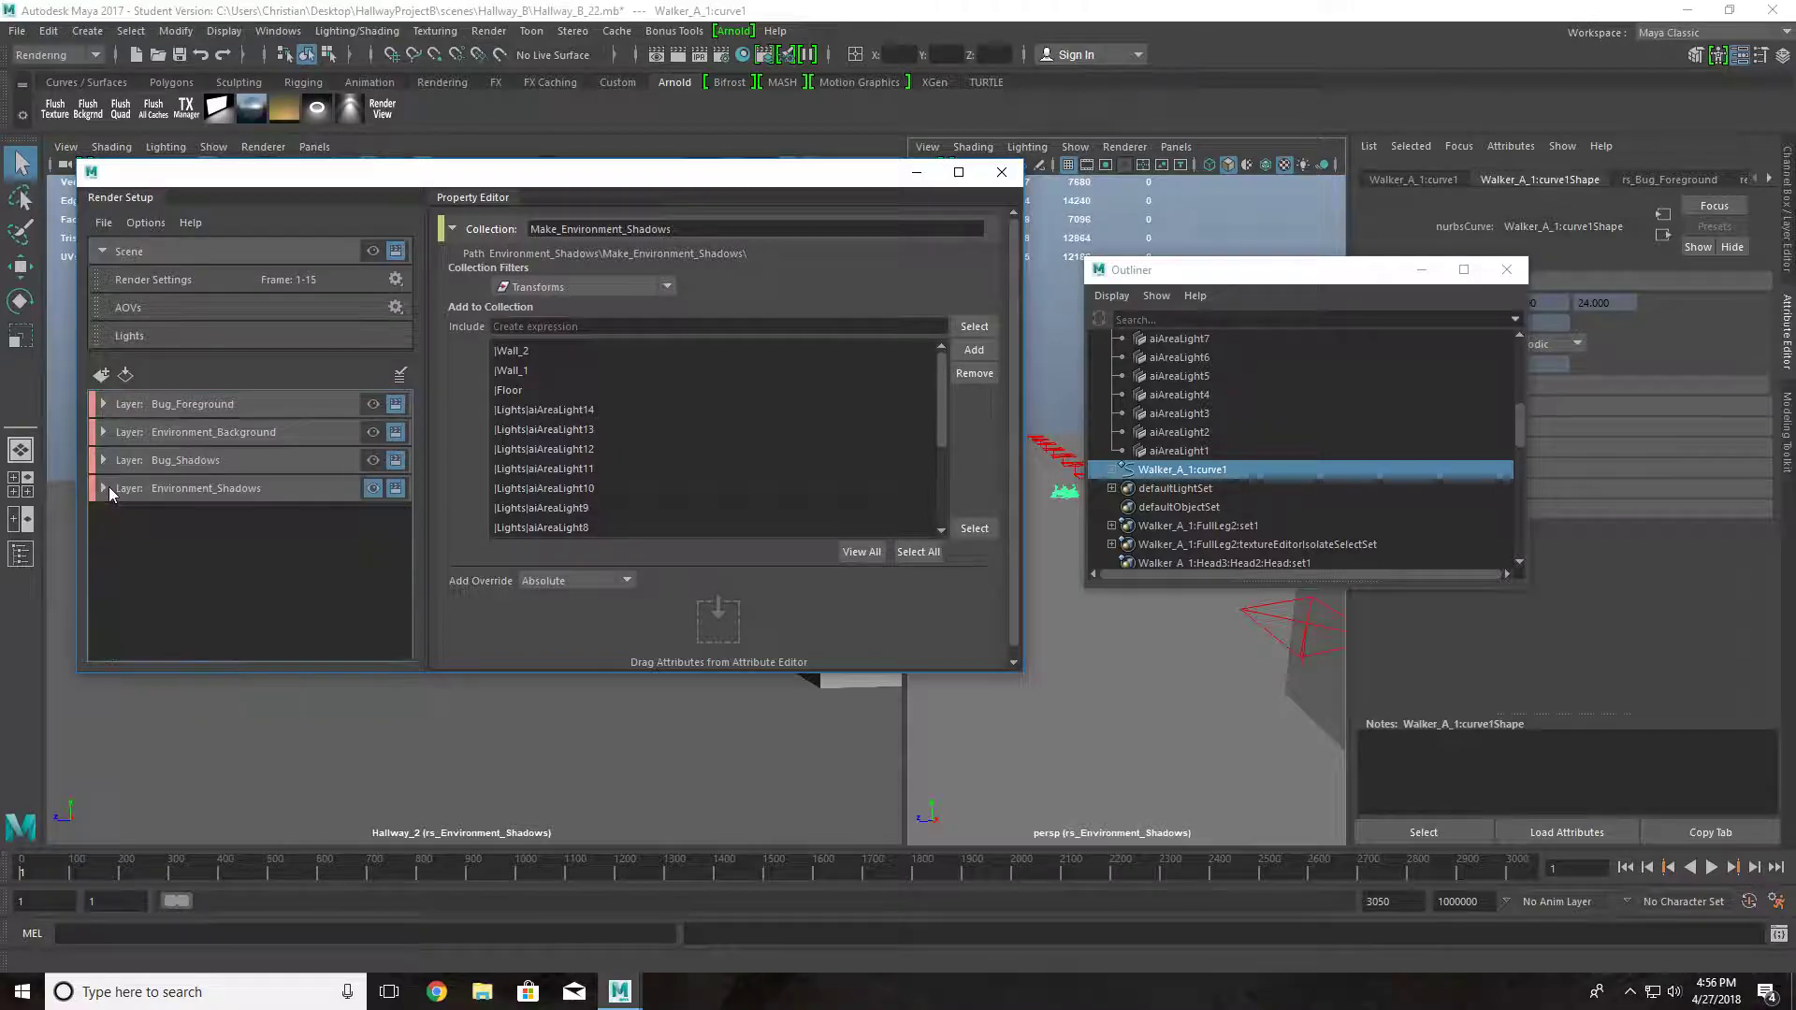
click(101, 375)
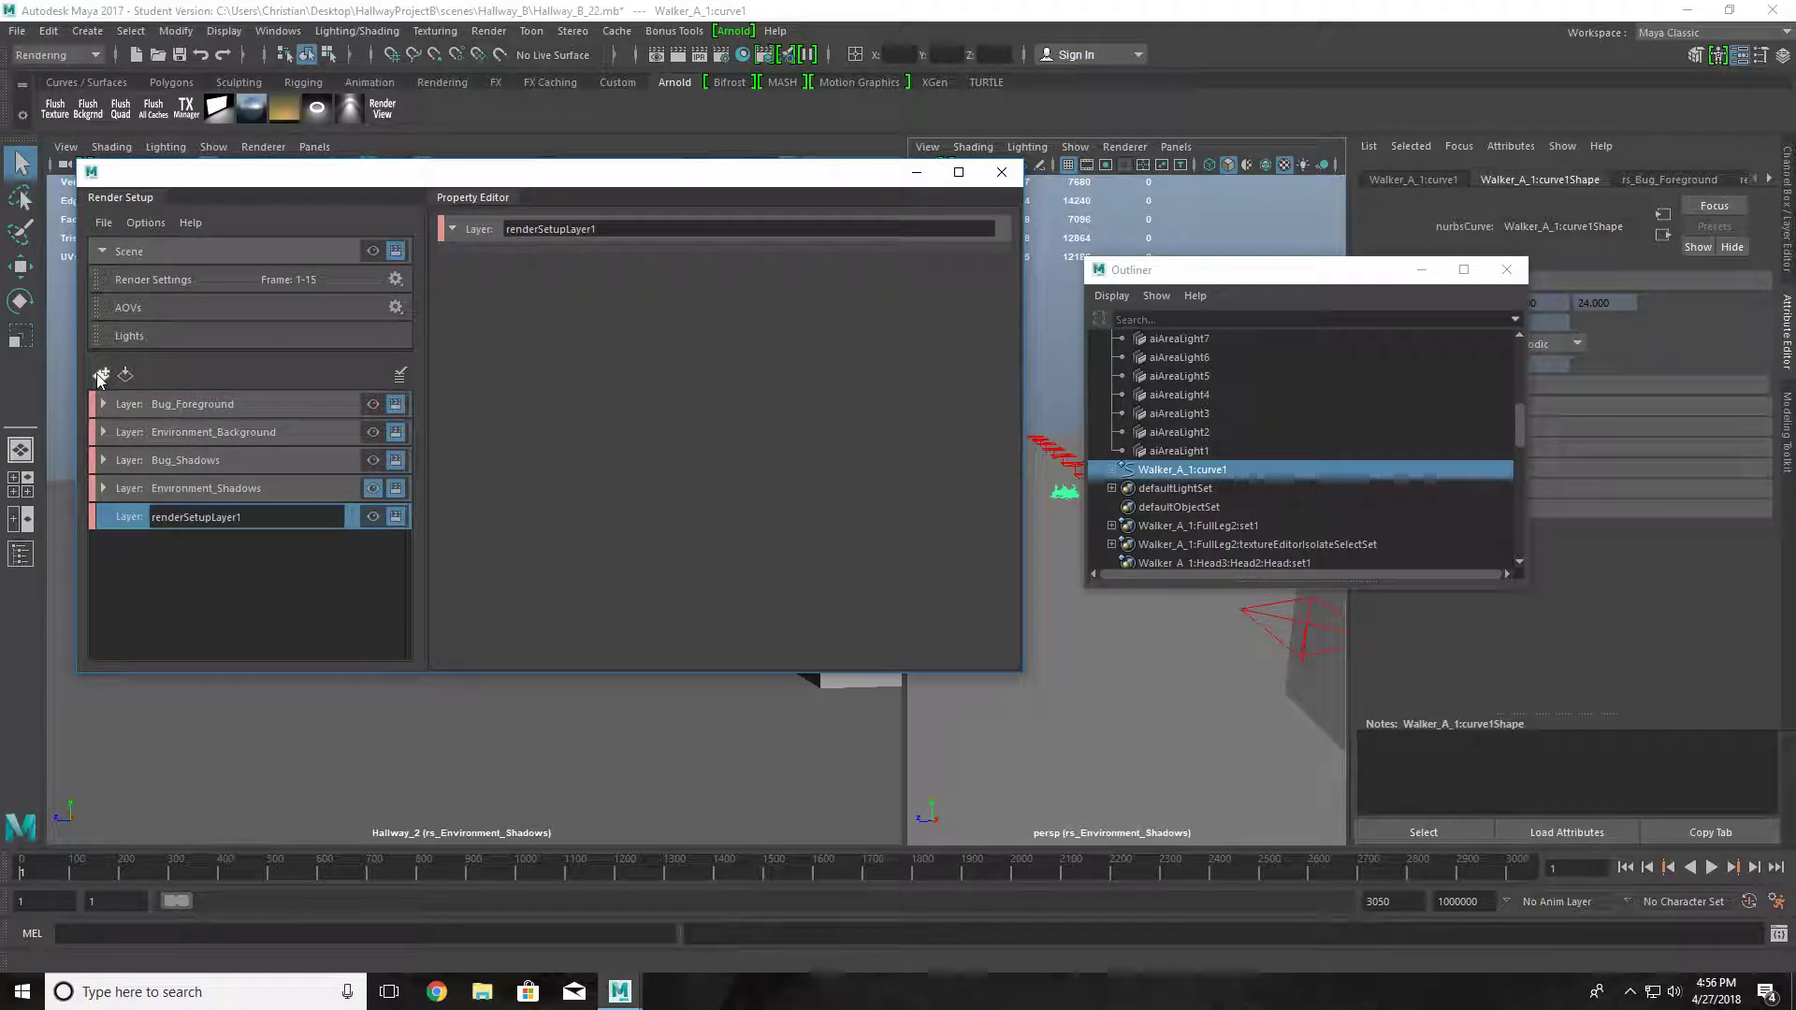
key(BackSpace)
key(Return)
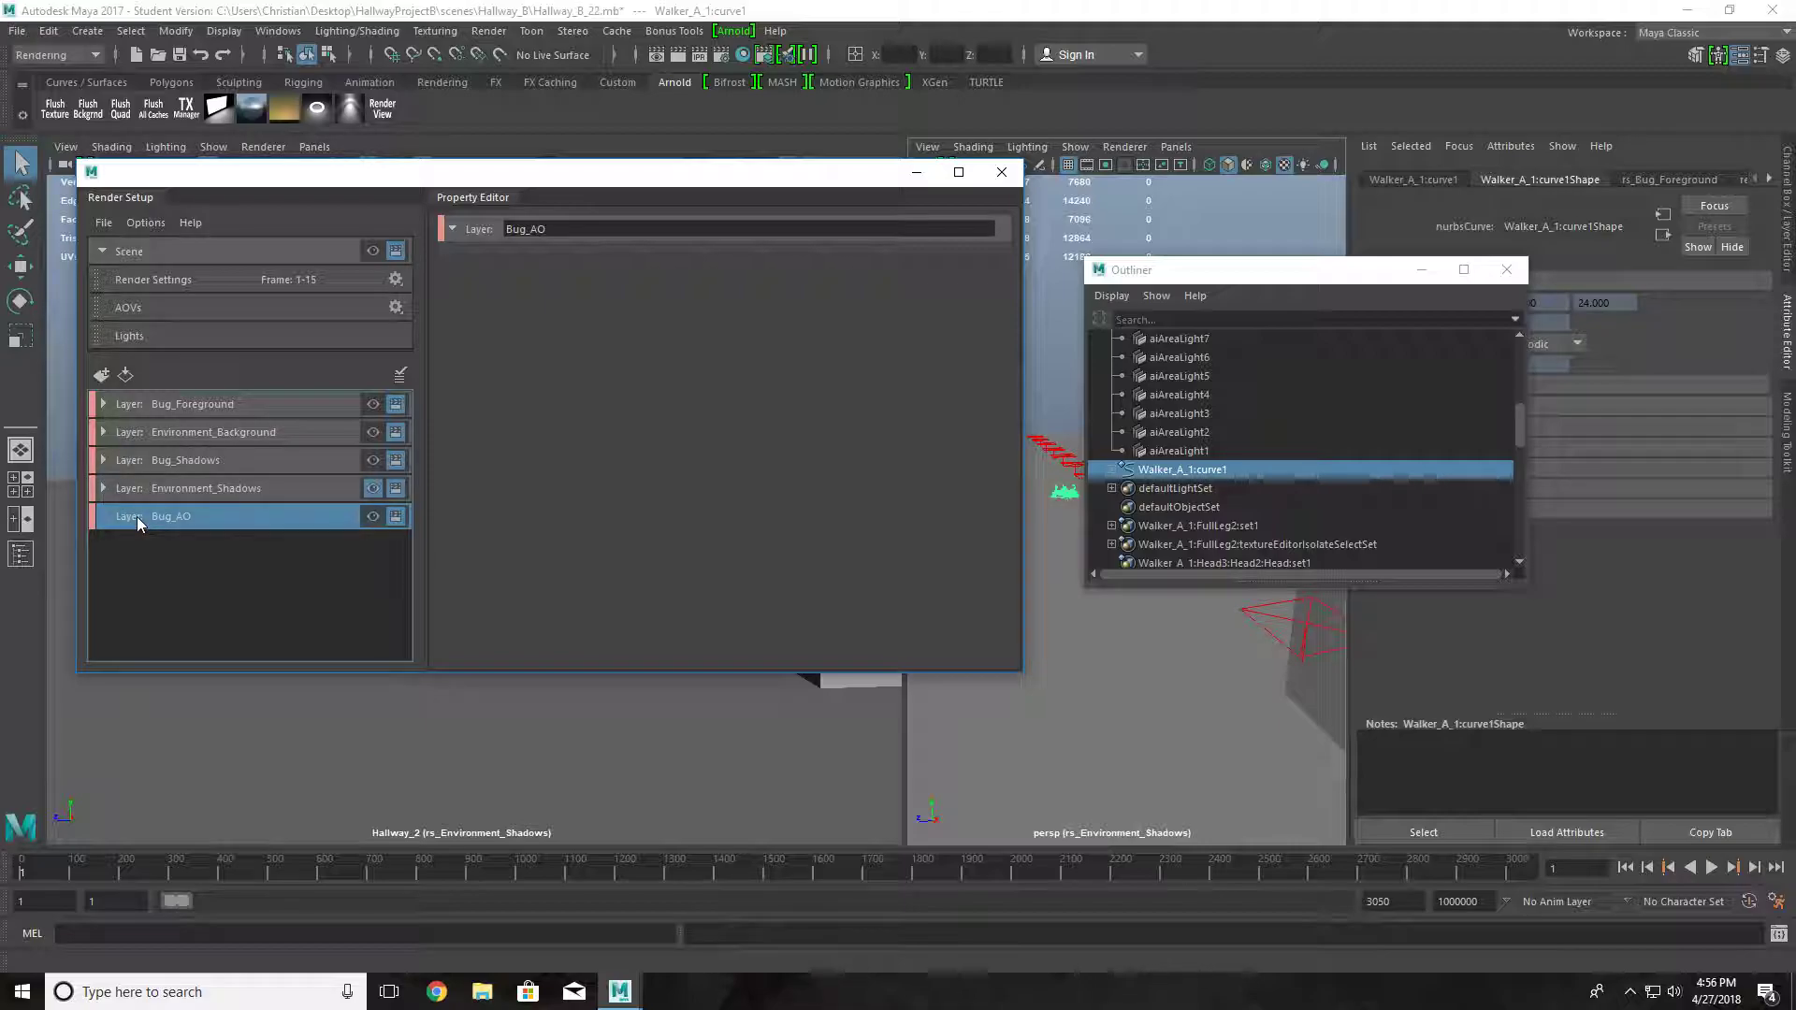
key(Delete)
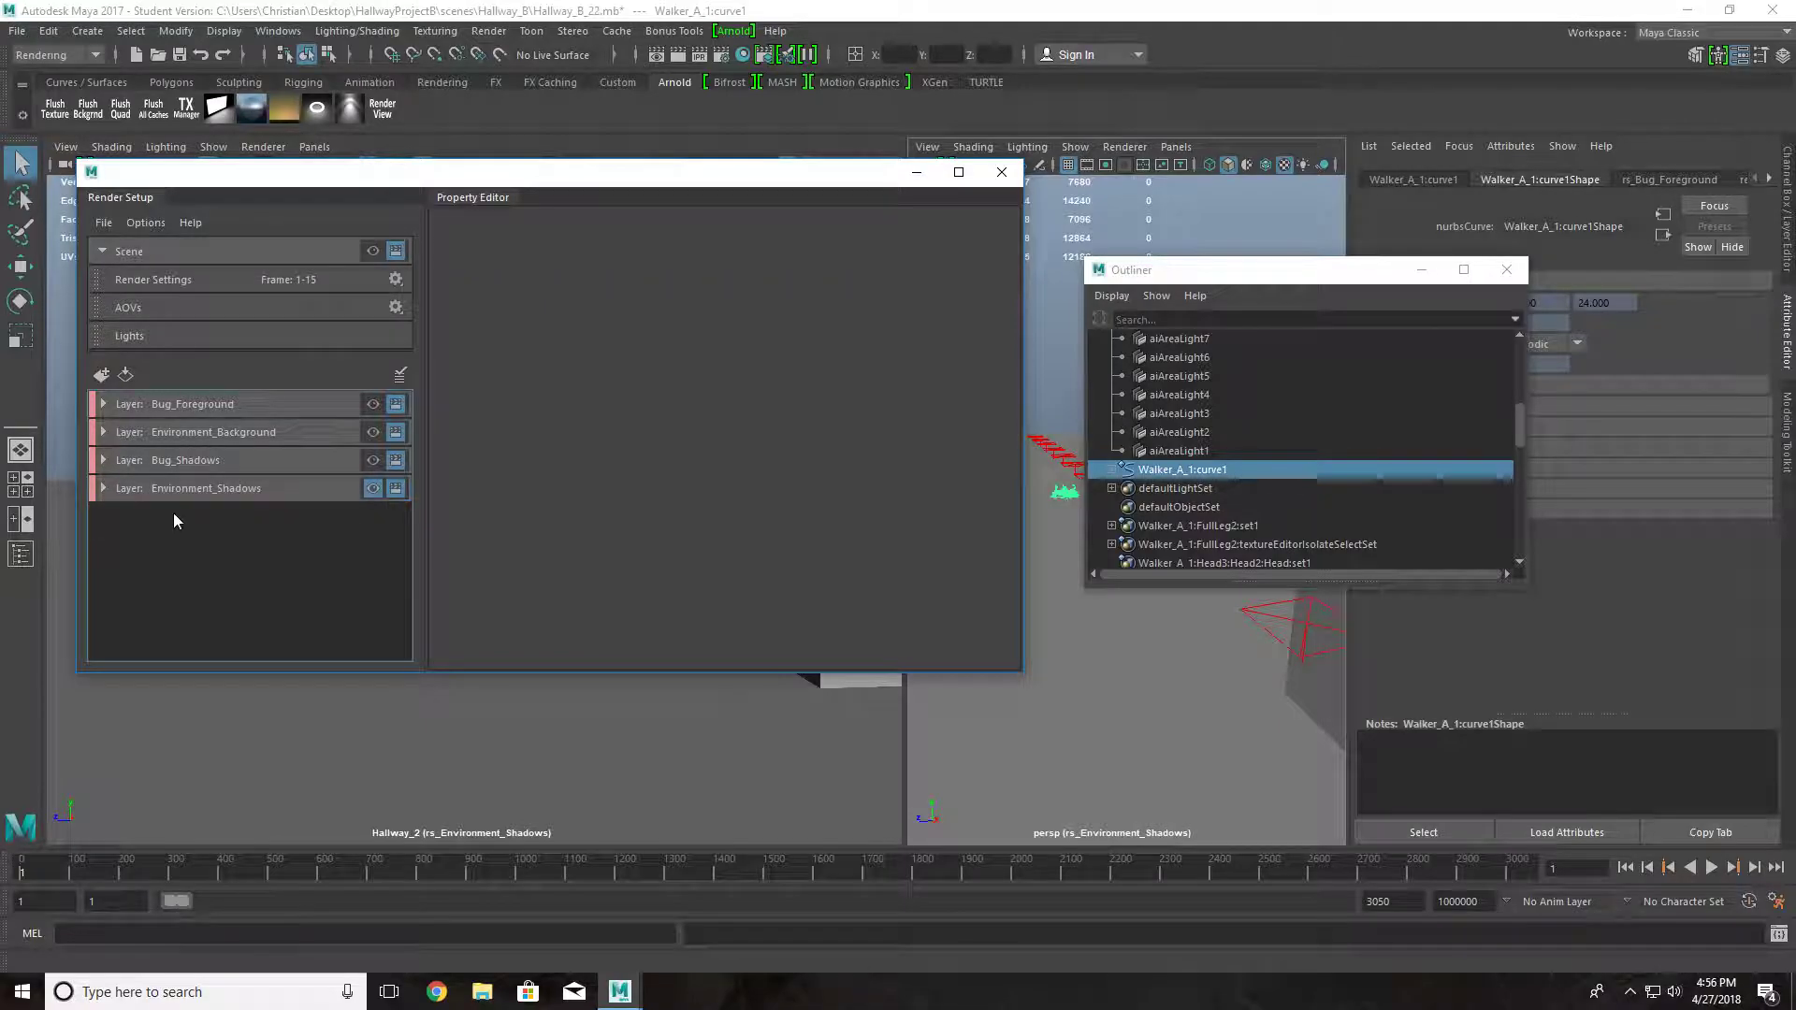
- Check the material assigned to the ShadowMaterial1 override and delete the Make_Environment_Shadows collection from the Environment_Shadows layer
click(103, 488)
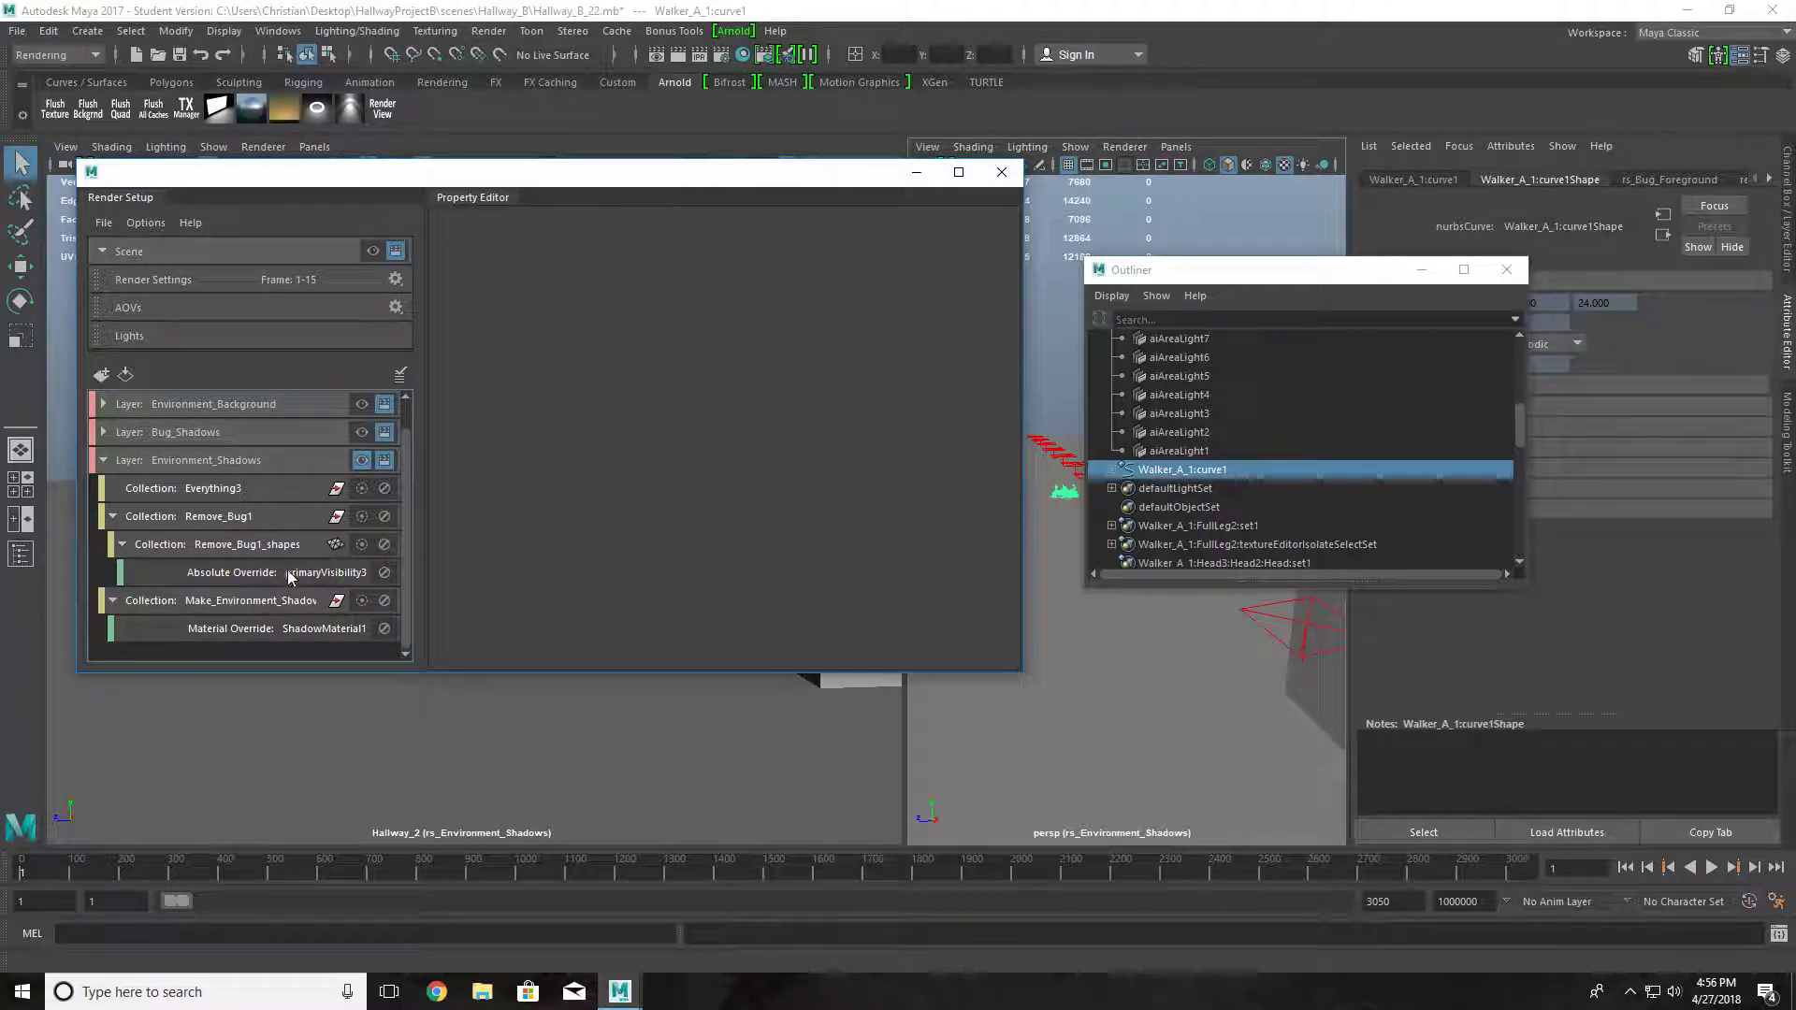
click(294, 633)
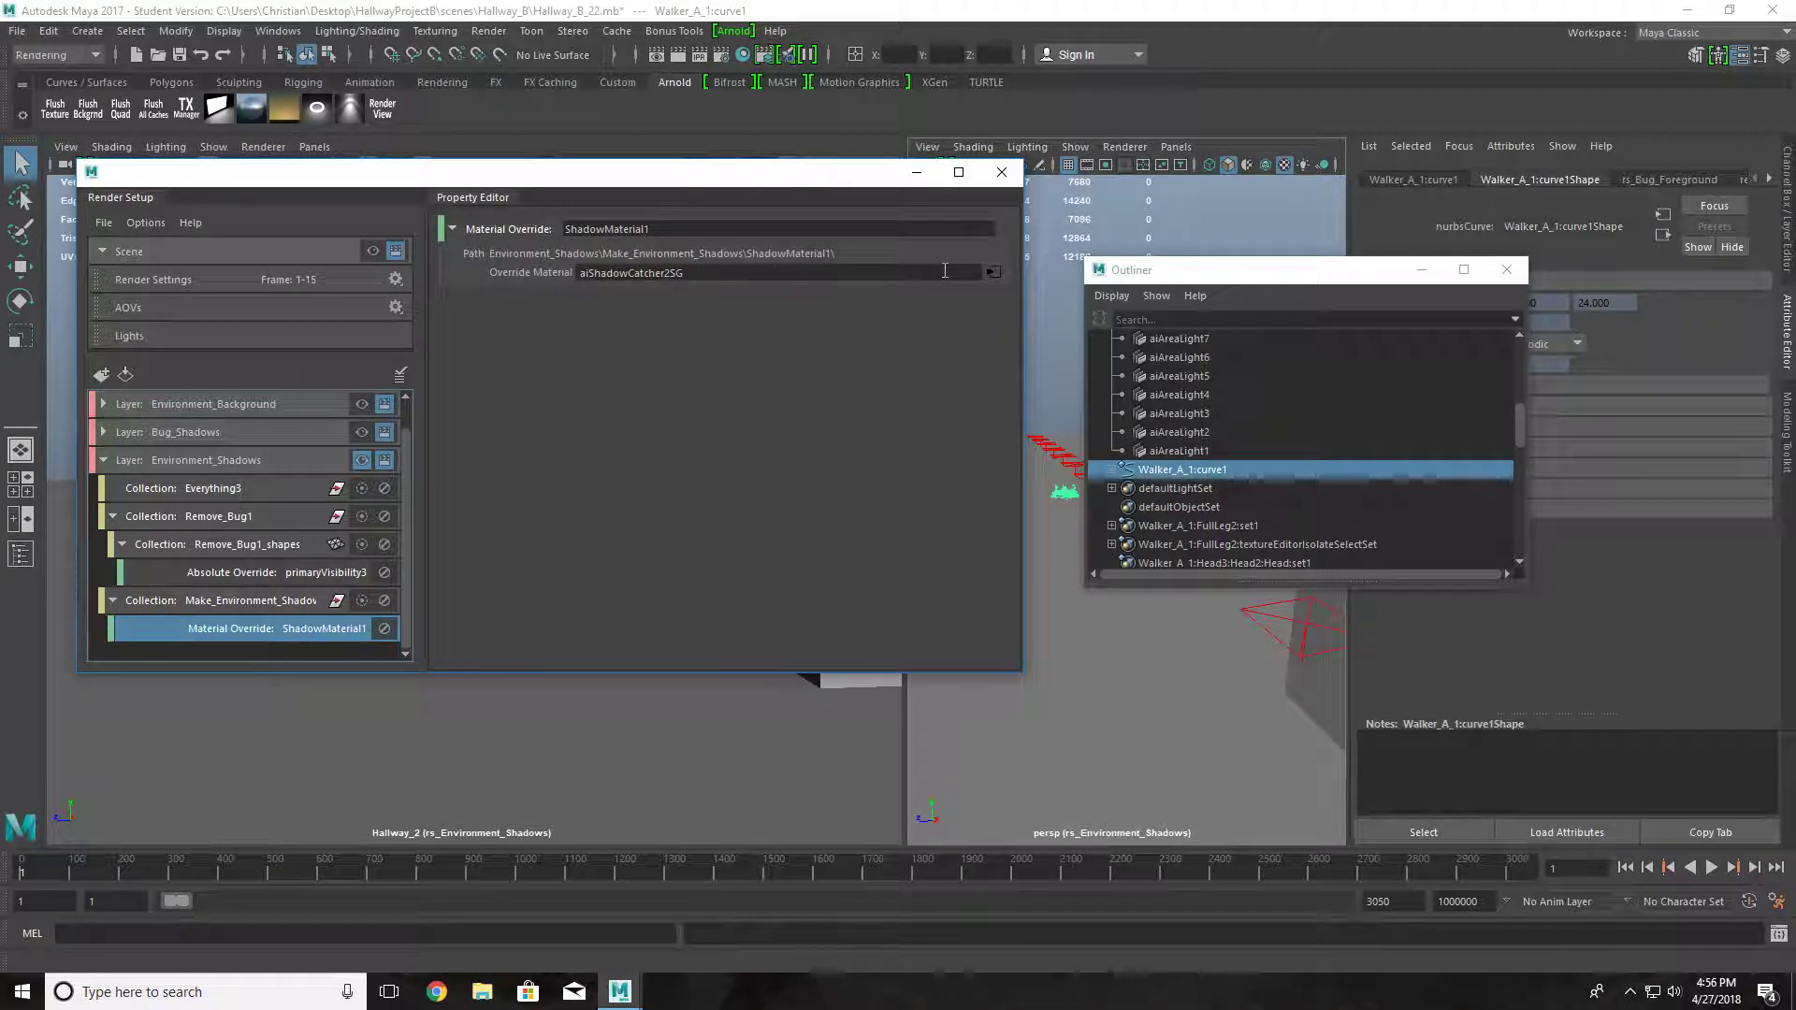
click(993, 272)
drag(711, 274, 433, 280)
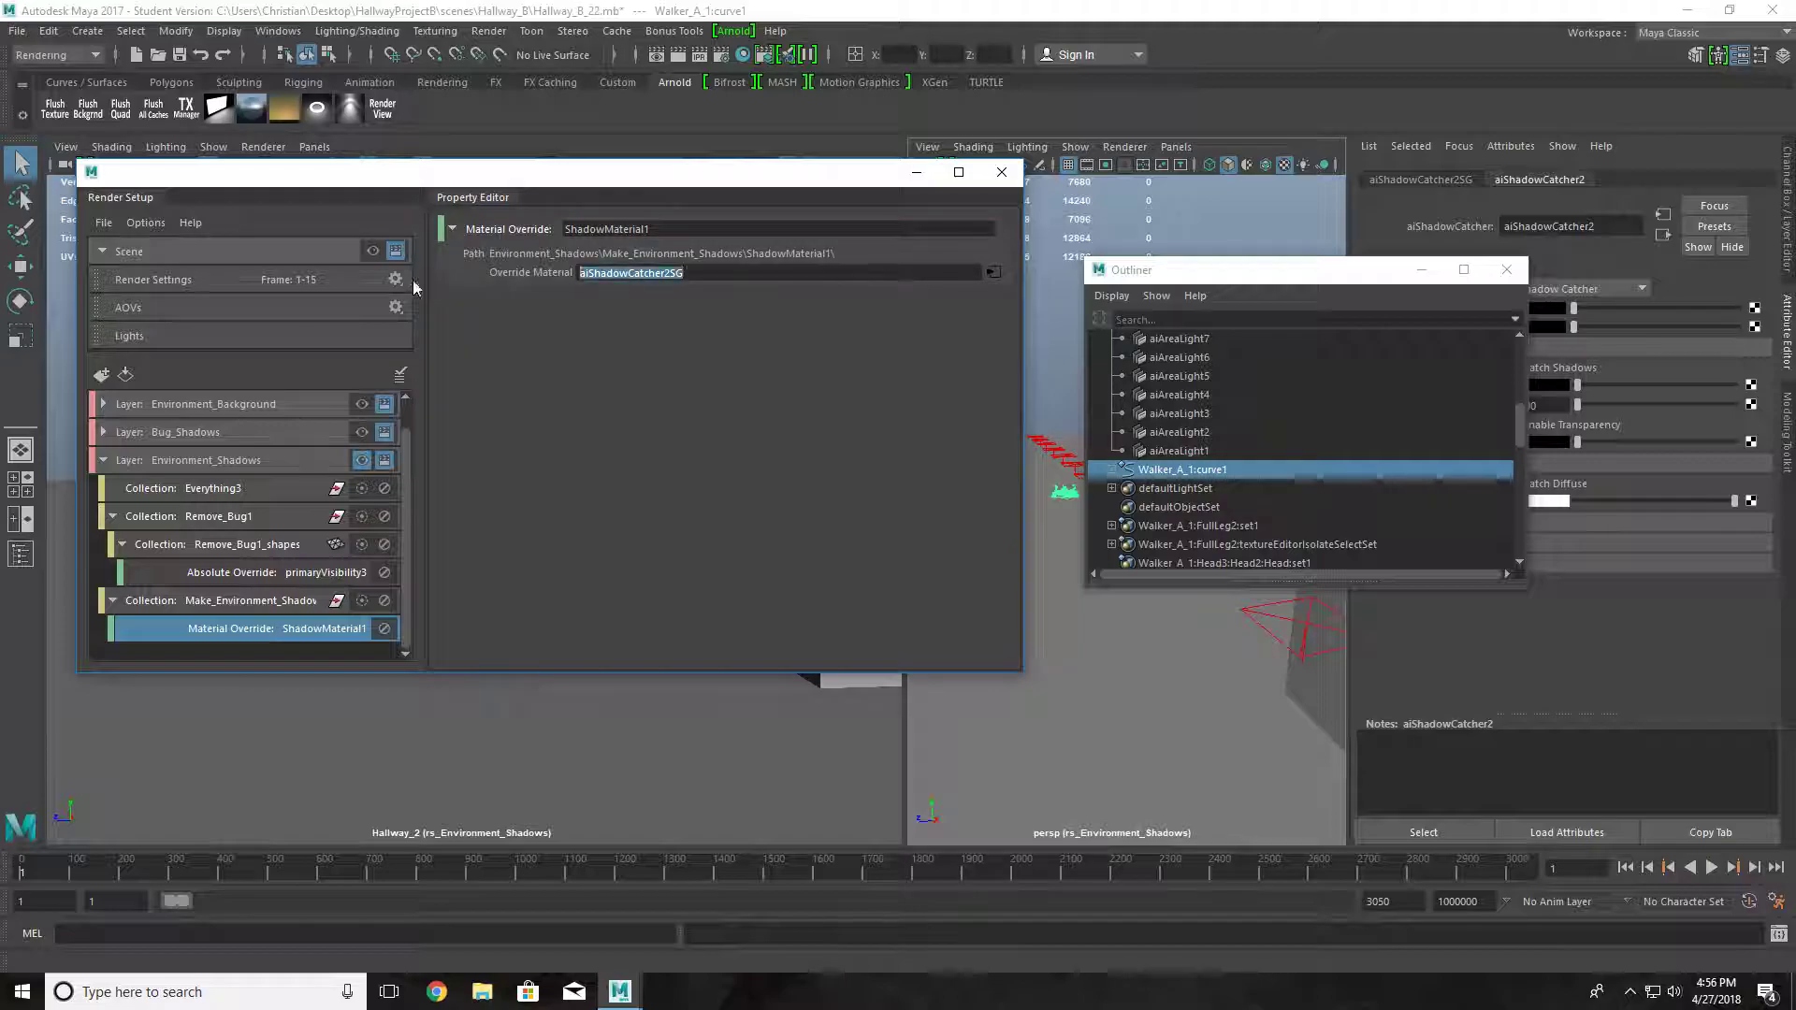
click(221, 609)
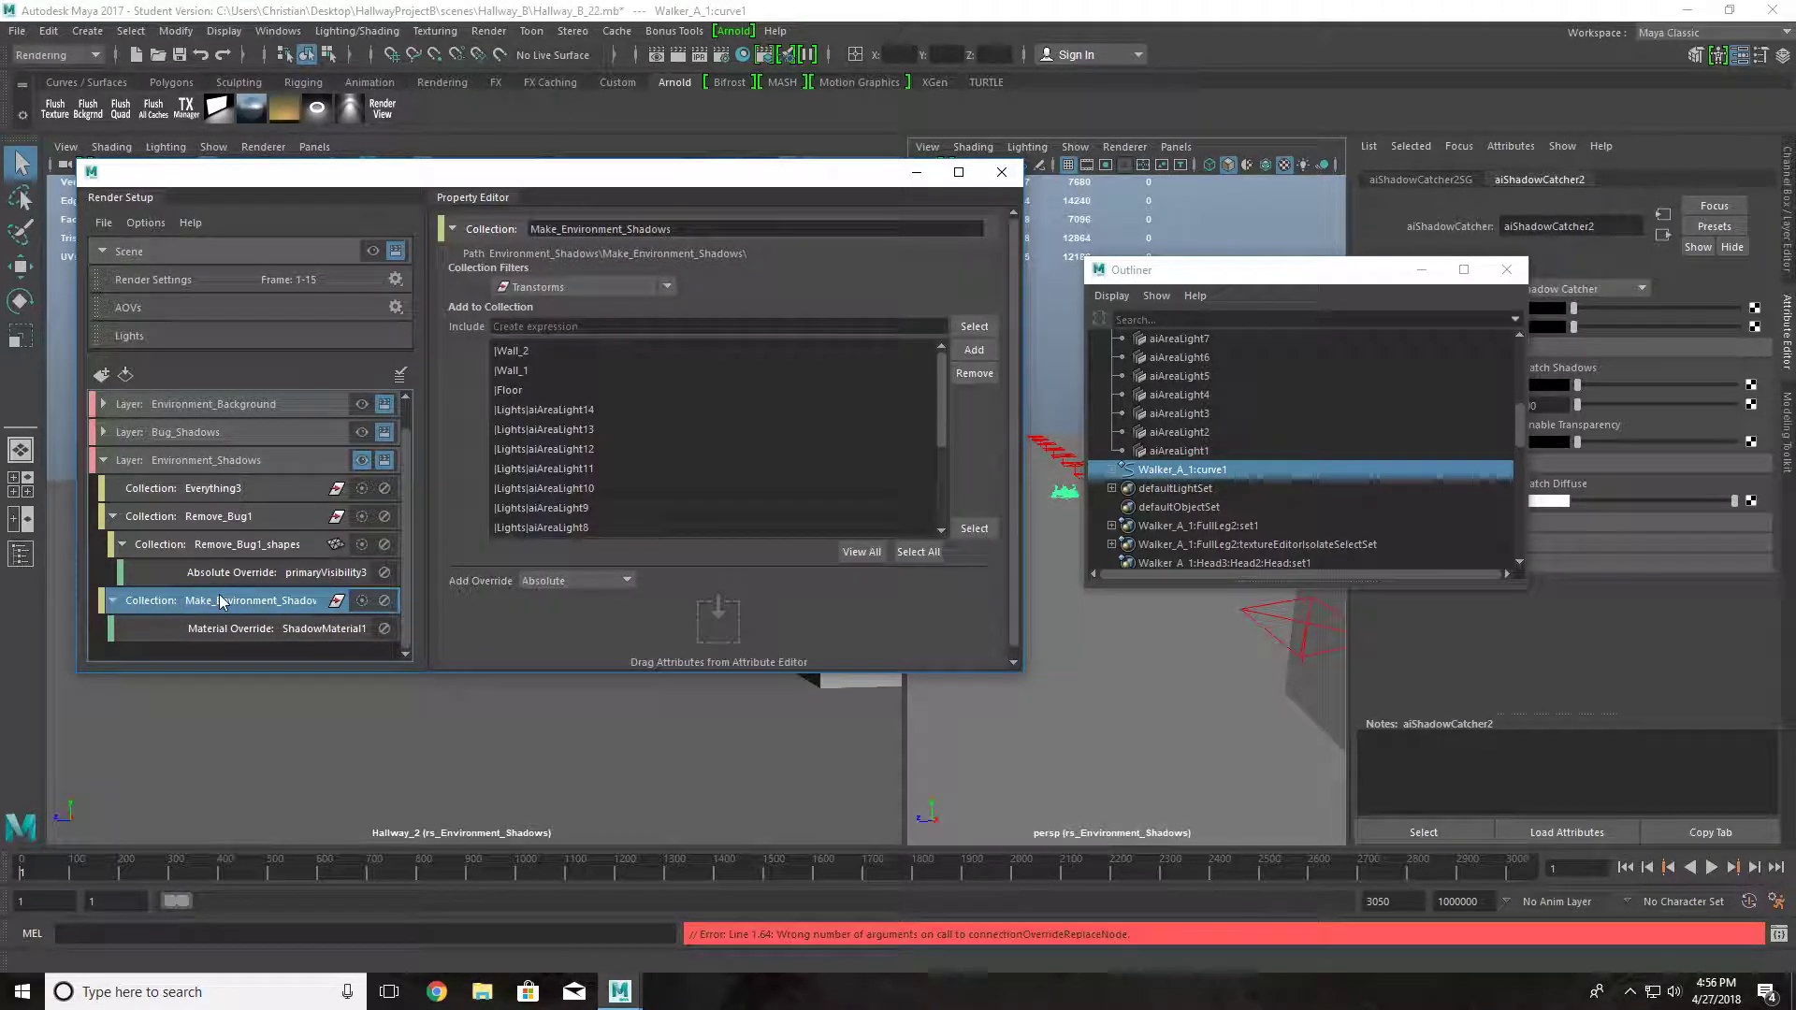
key(Delete)
- Create a collection named Make_Environment_AO in the Environment_Shadows layer
right_click(195, 492)
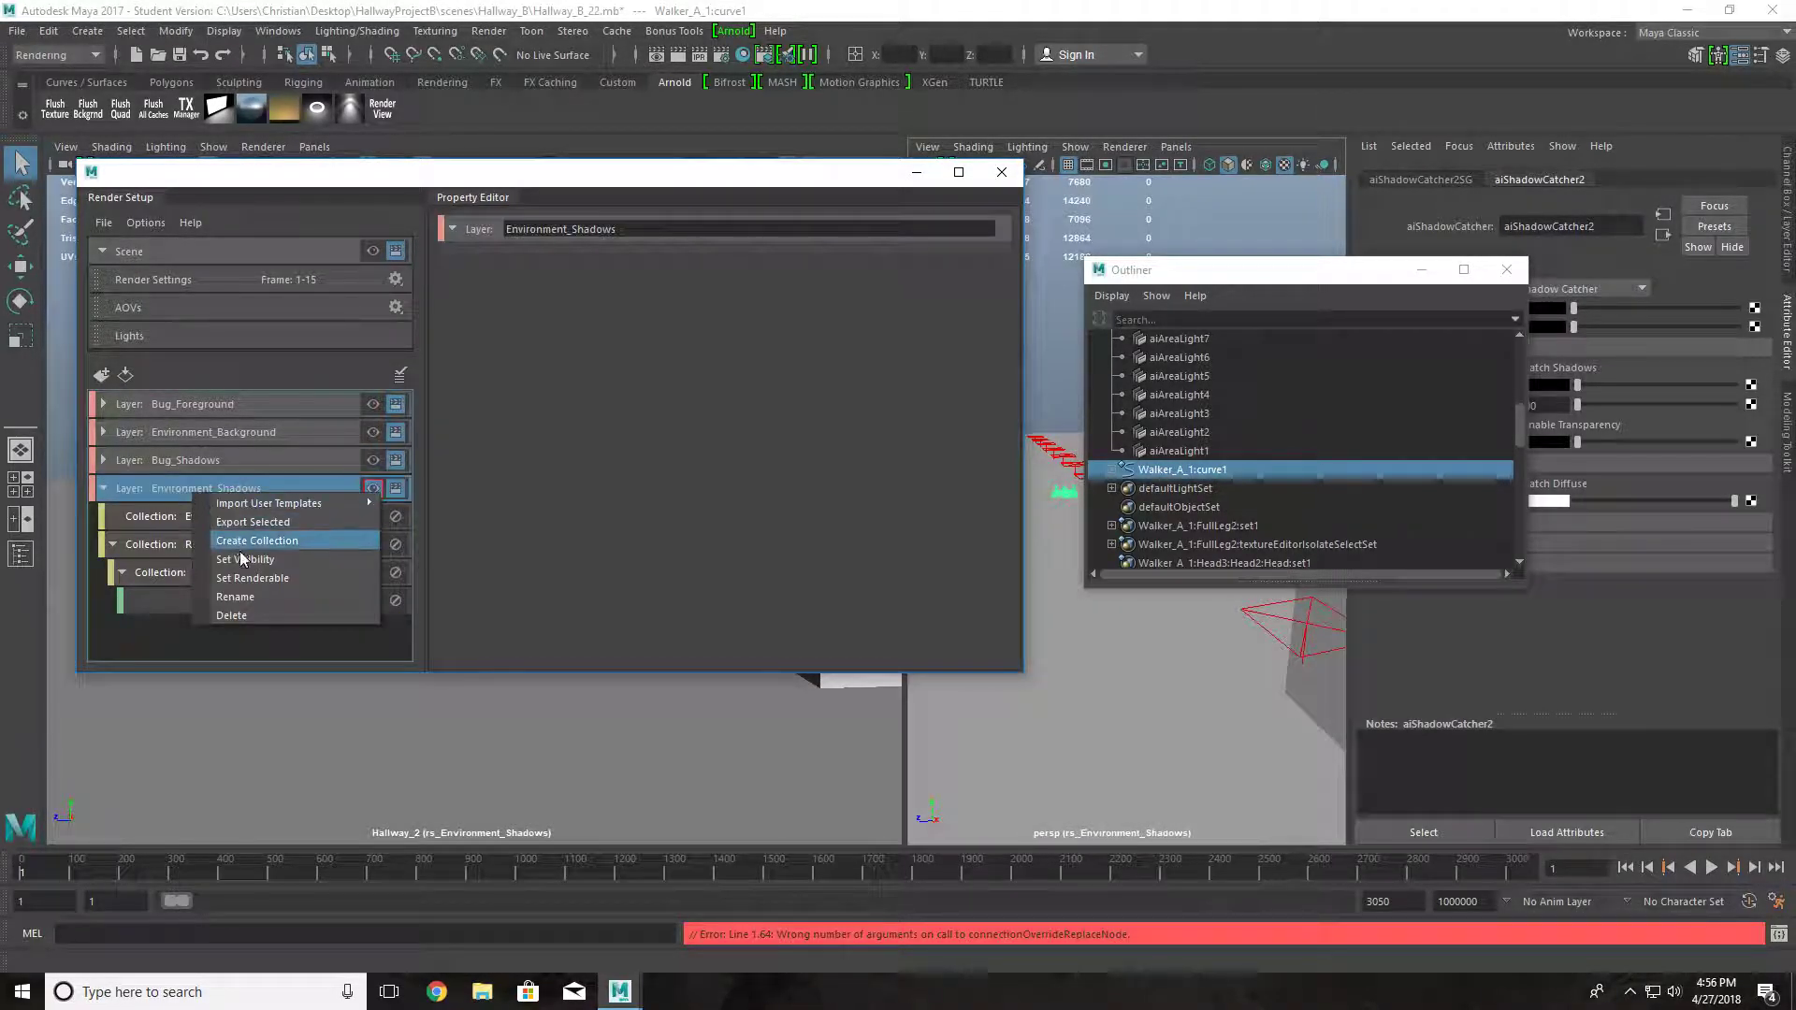
click(249, 544)
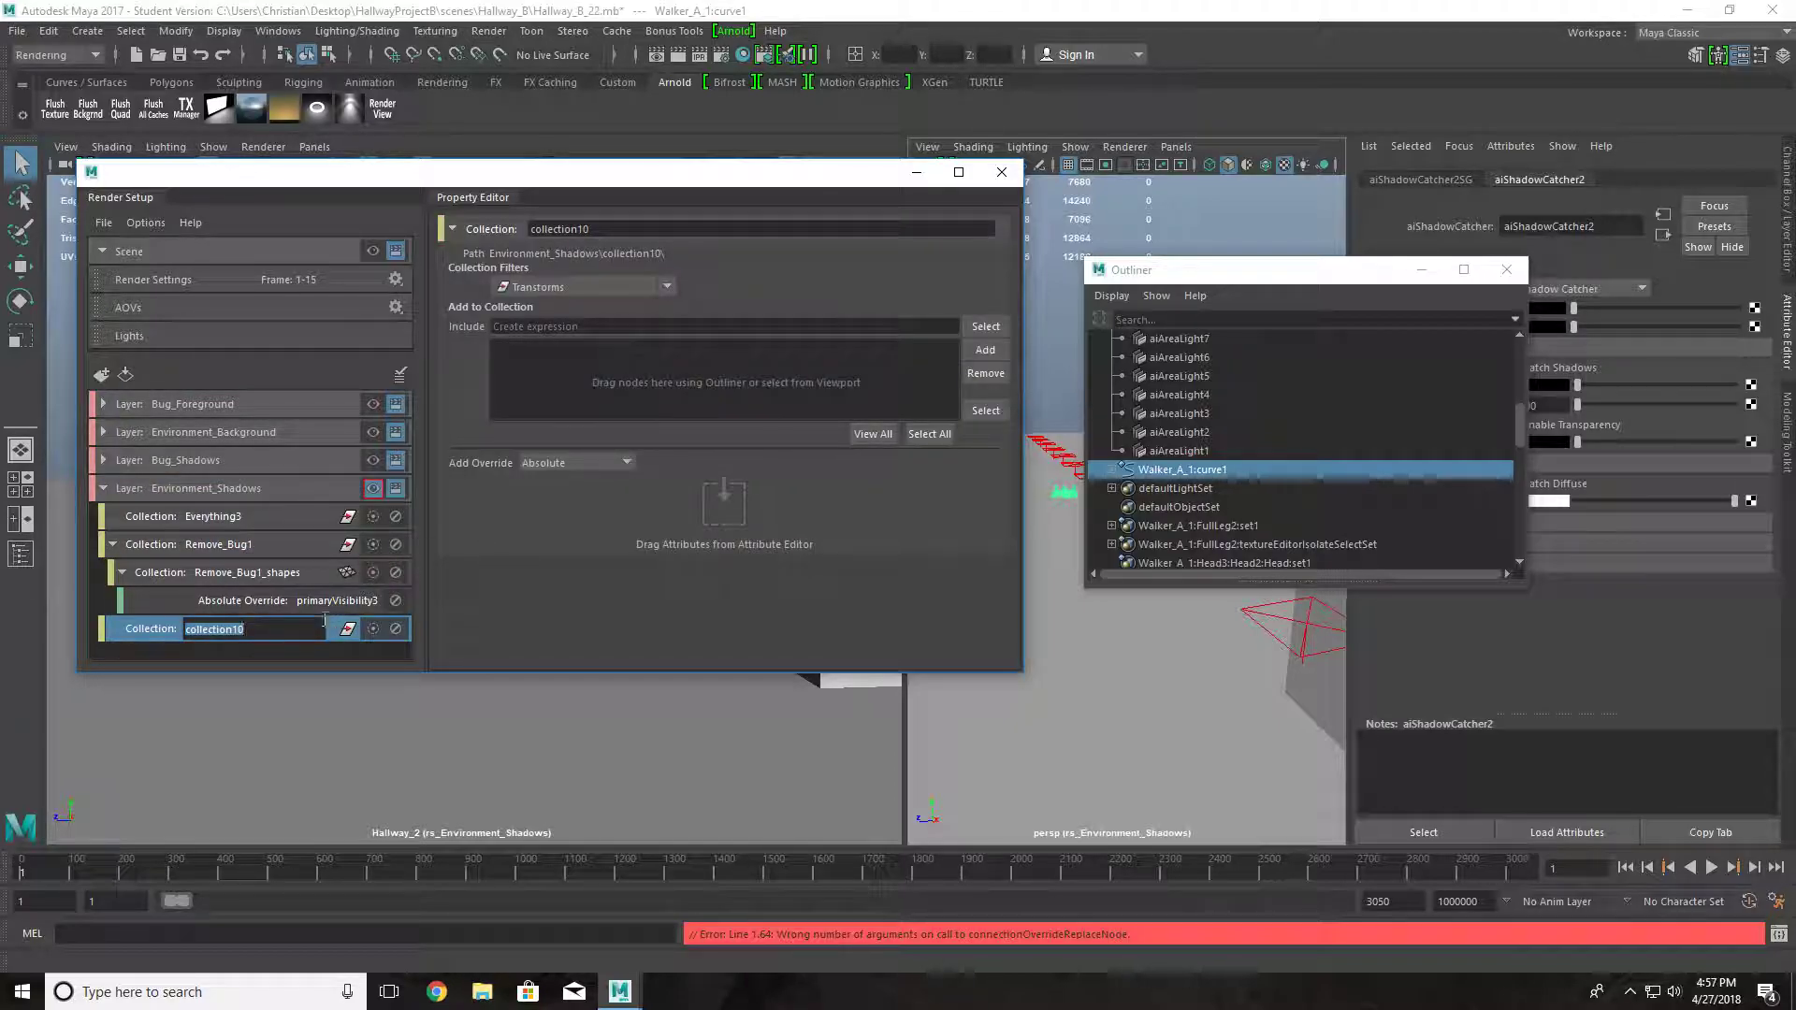
text(A)
text(MA)
text(ke_Envir)
key(BackSpace)
key(BackSpace)
key(BackSpace)
text(nt_AO)
key(Return)
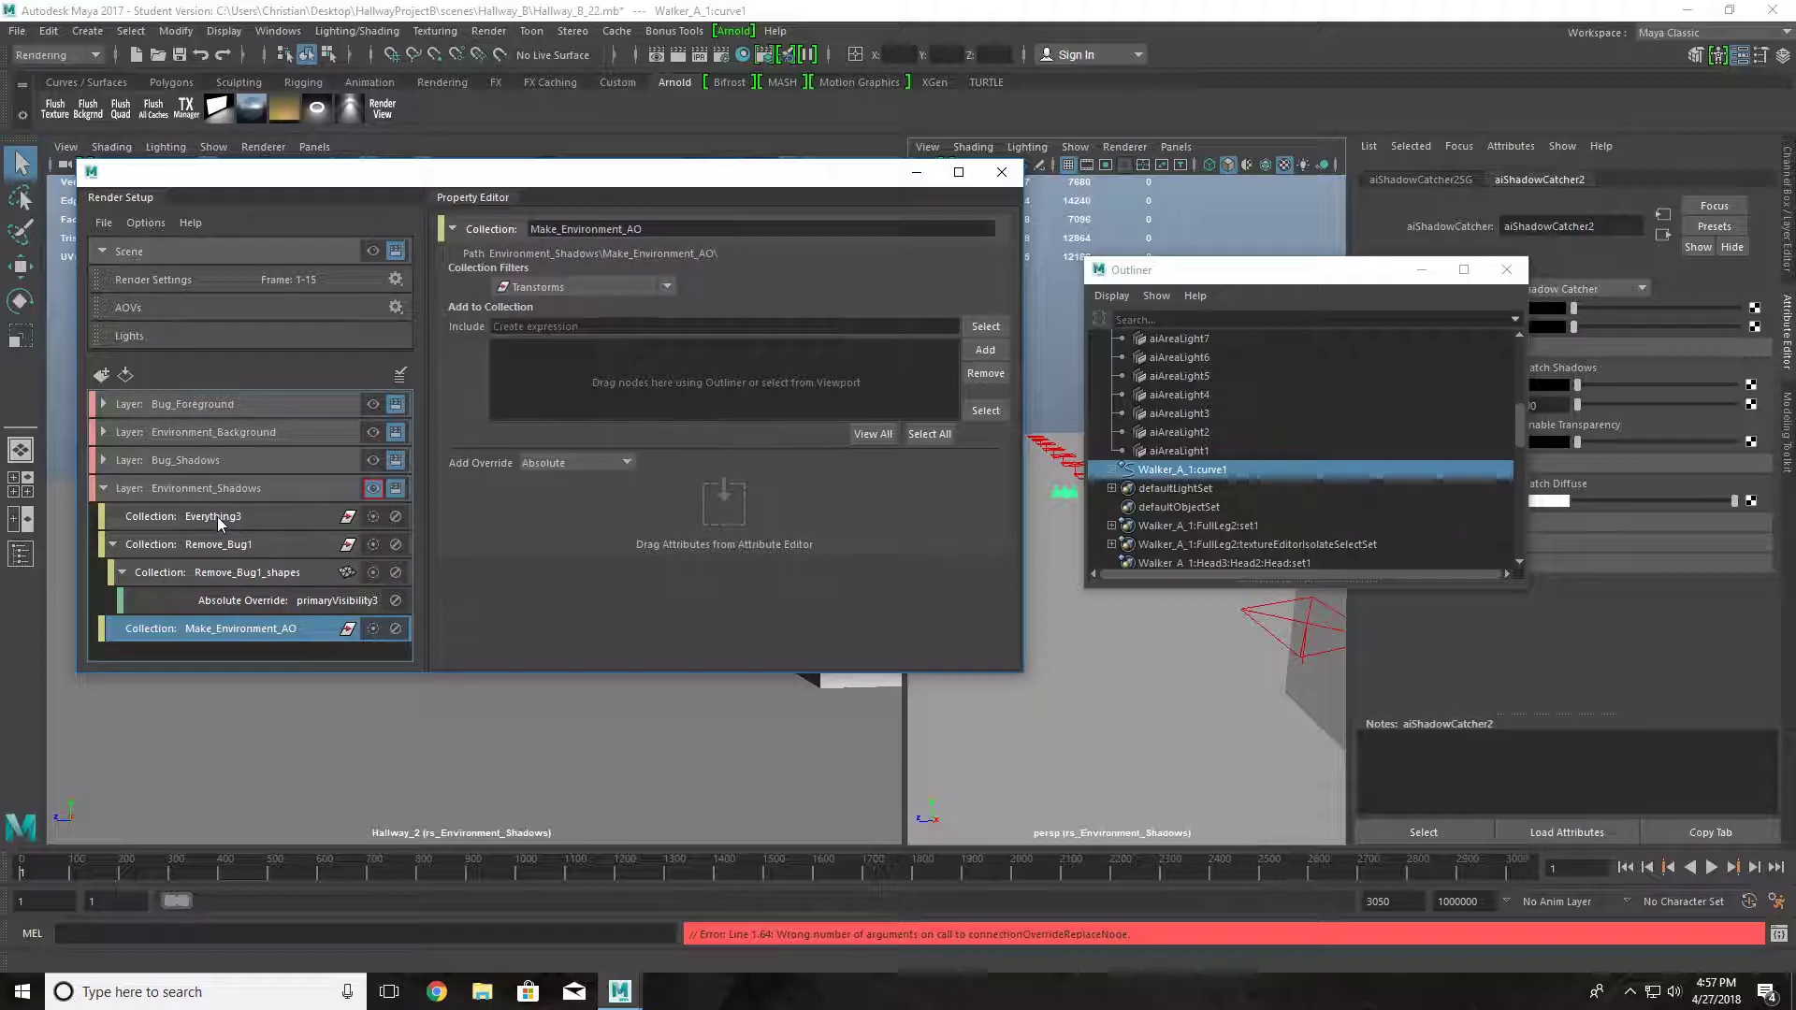
- Add a material override to Make_Environment_AO and assign it a new aiAmbientOcclusion material
right_click(190, 632)
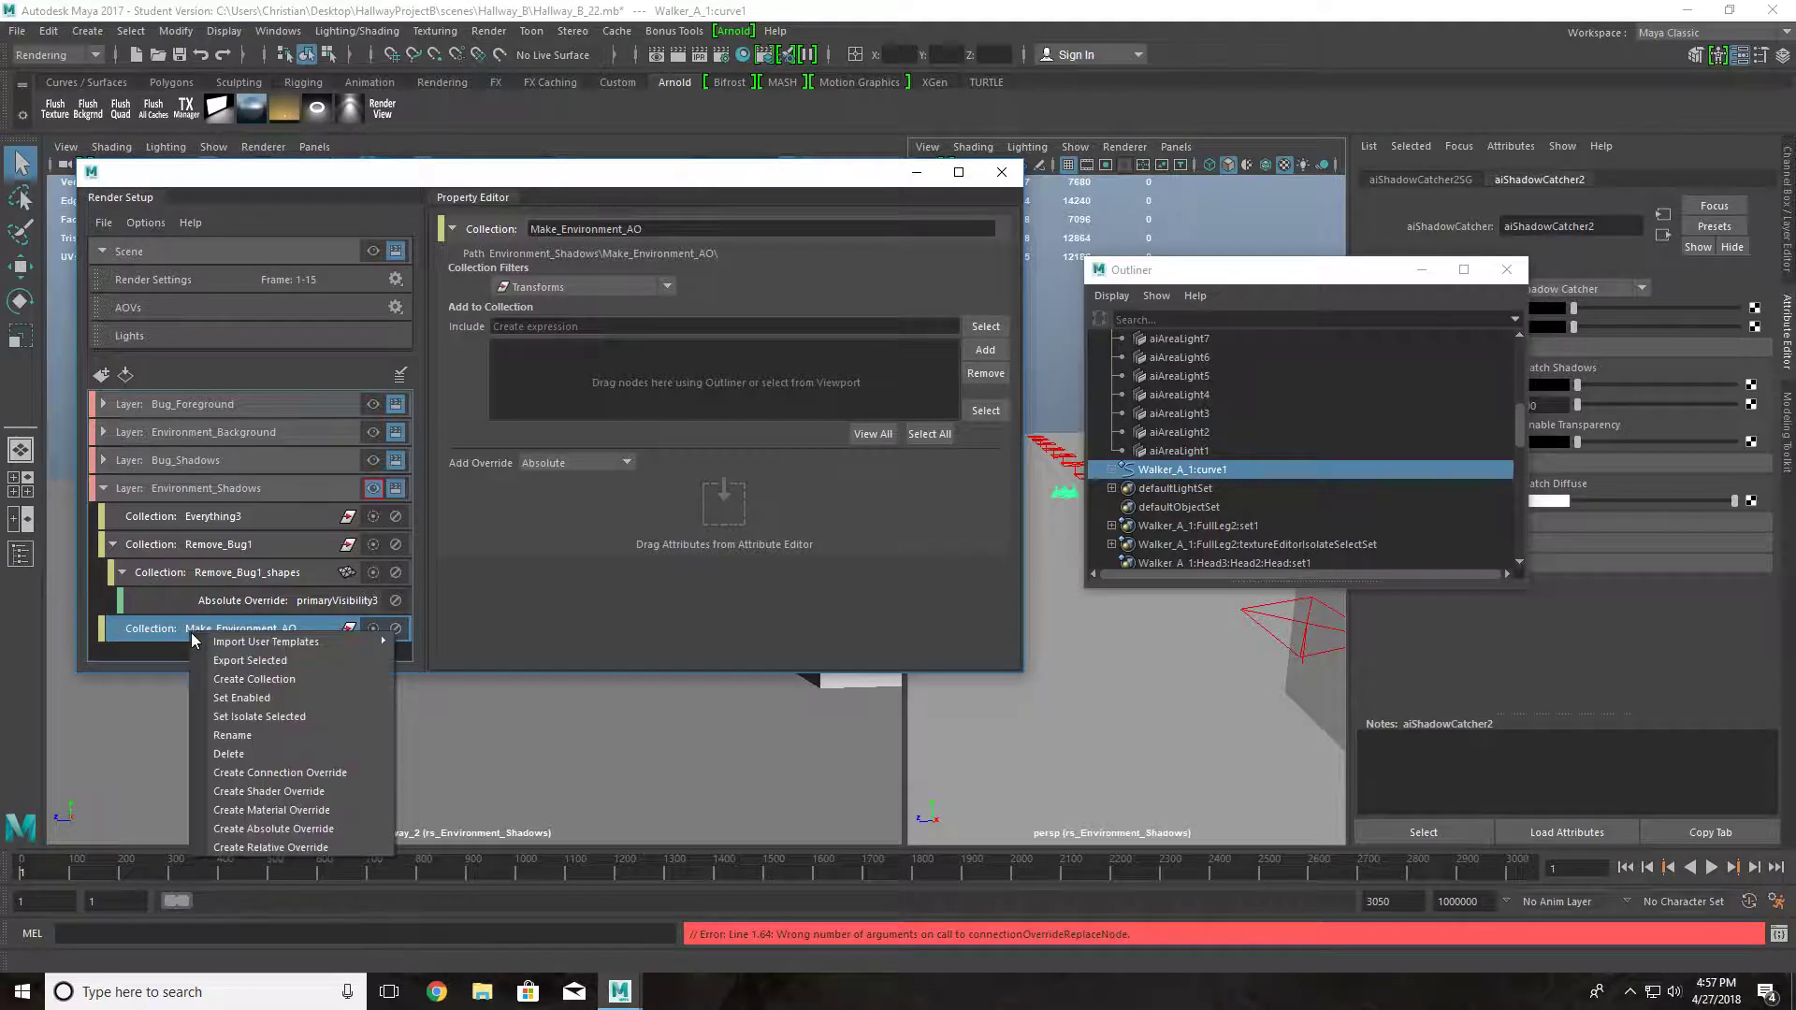
click(339, 810)
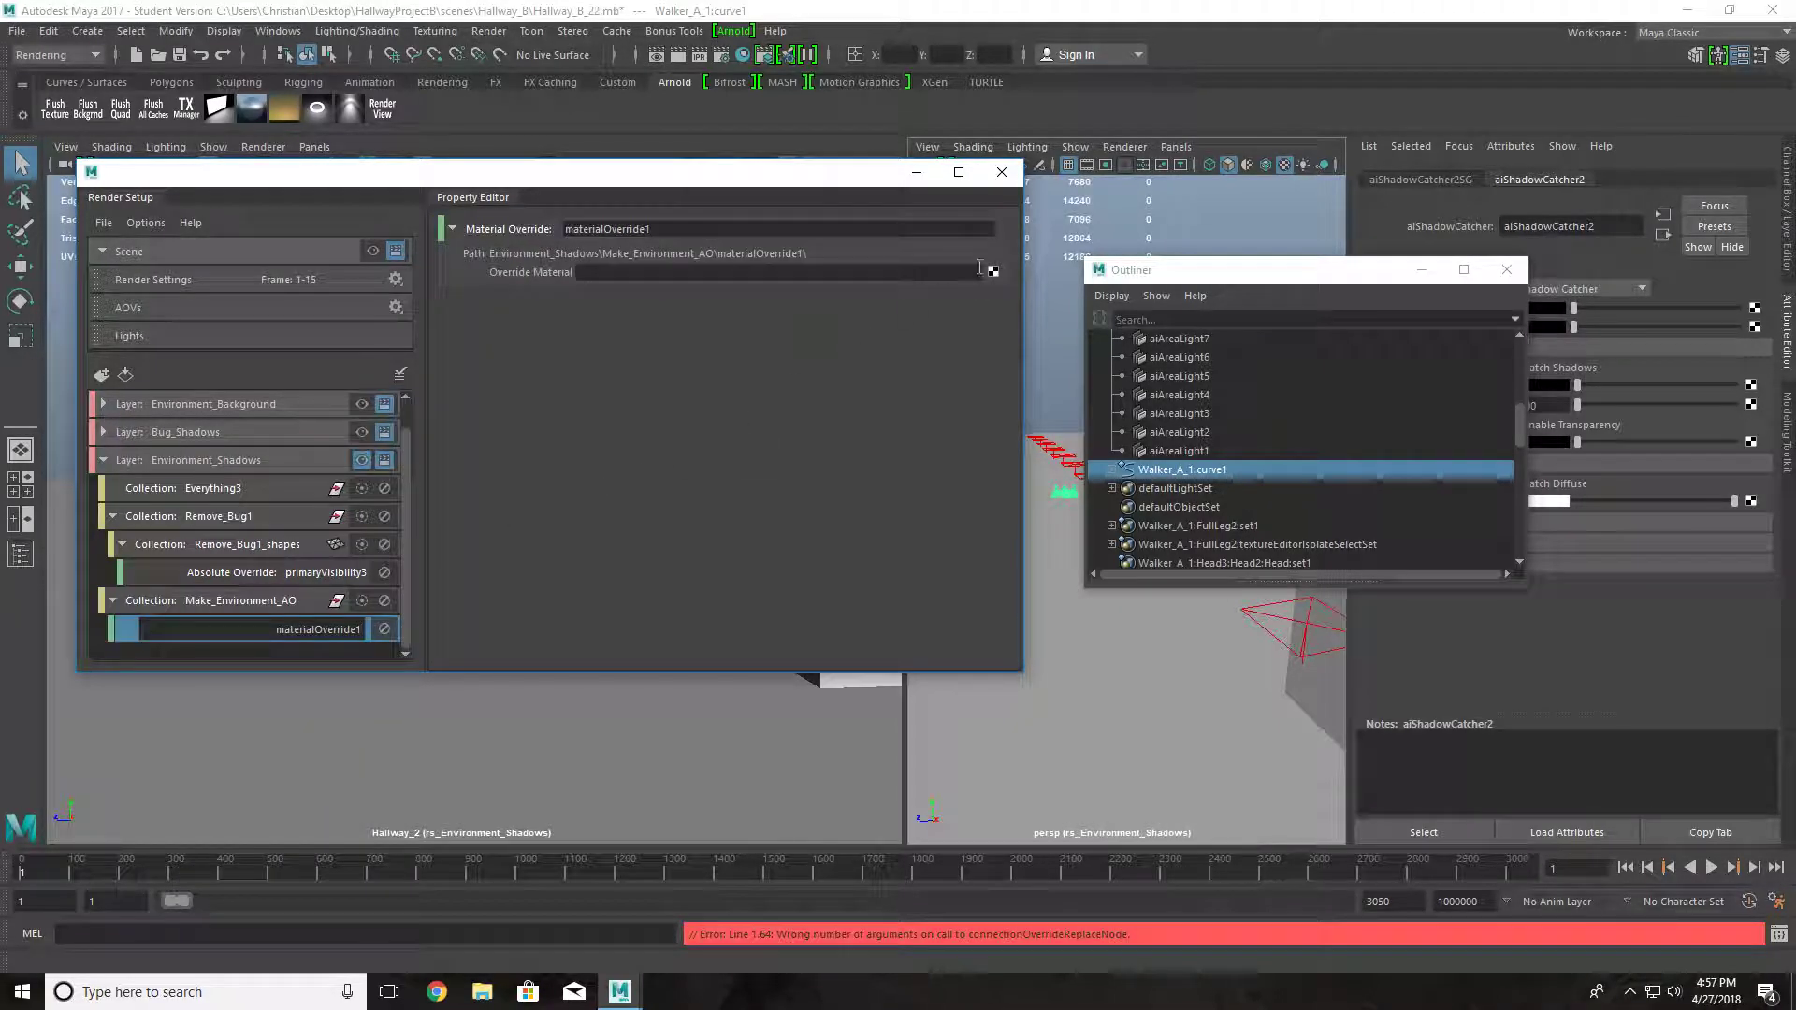
click(994, 275)
drag(691, 393, 638, 398)
text(am)
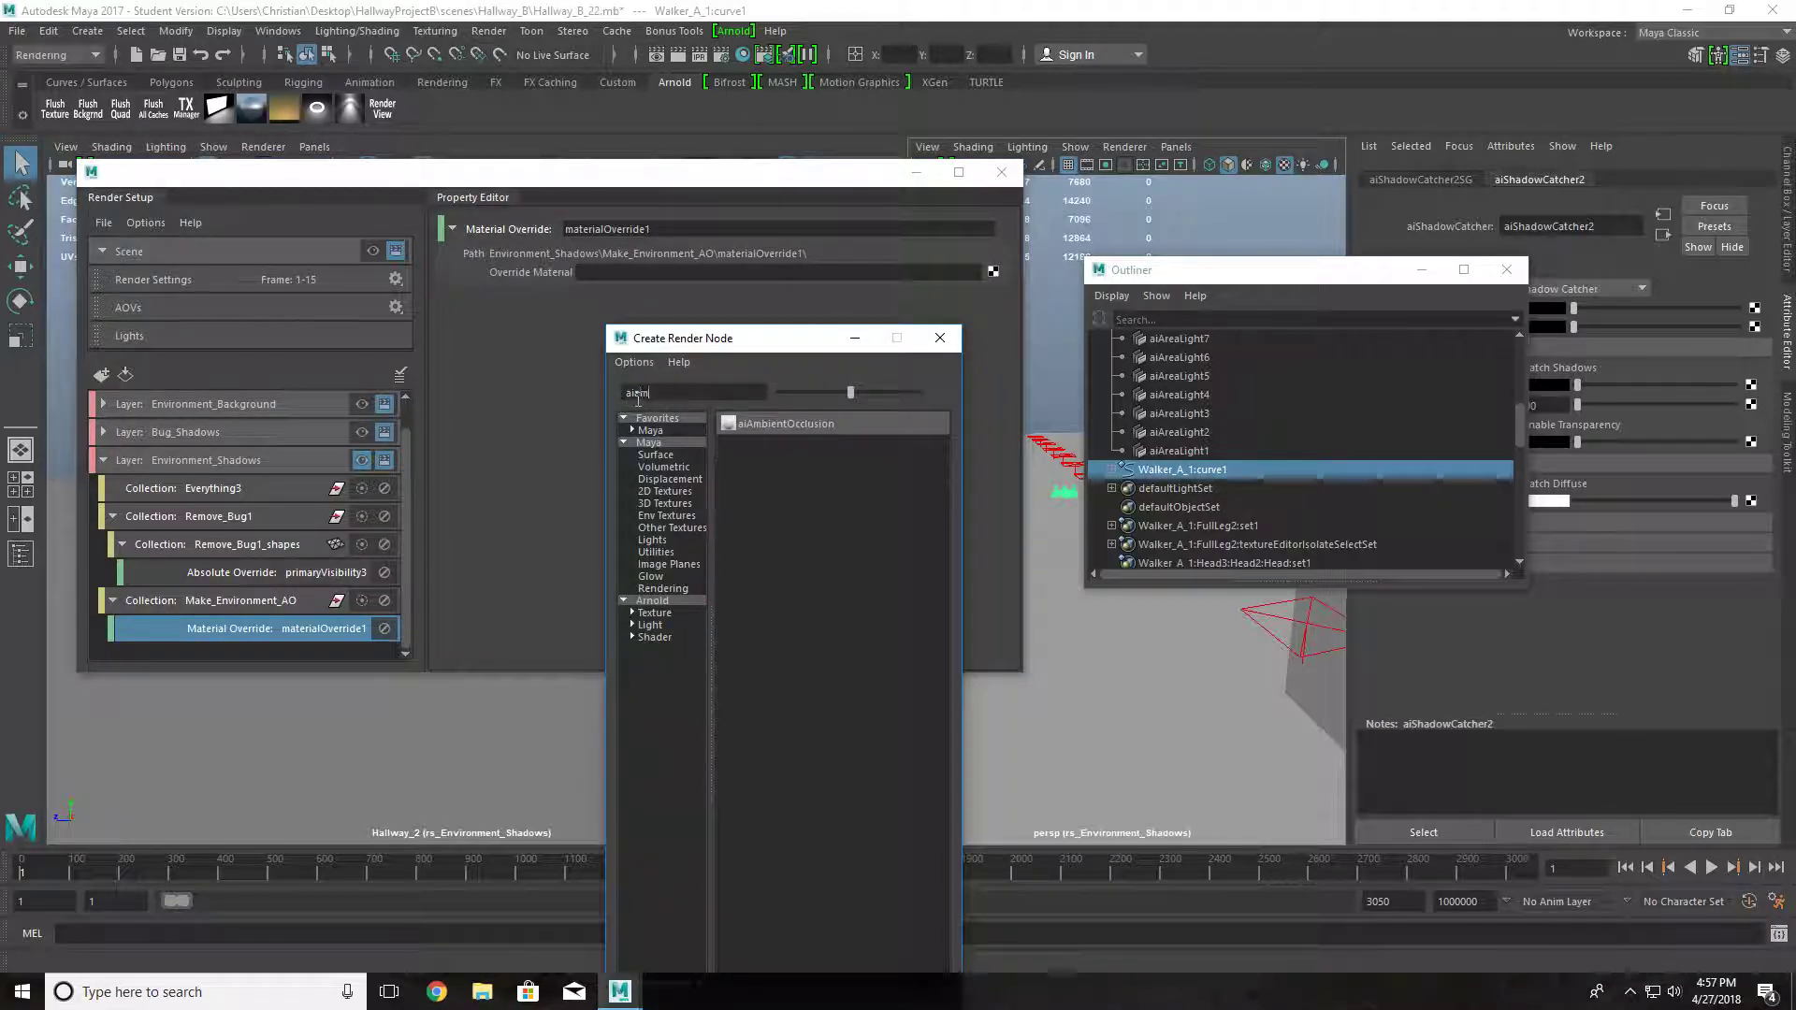
click(784, 425)
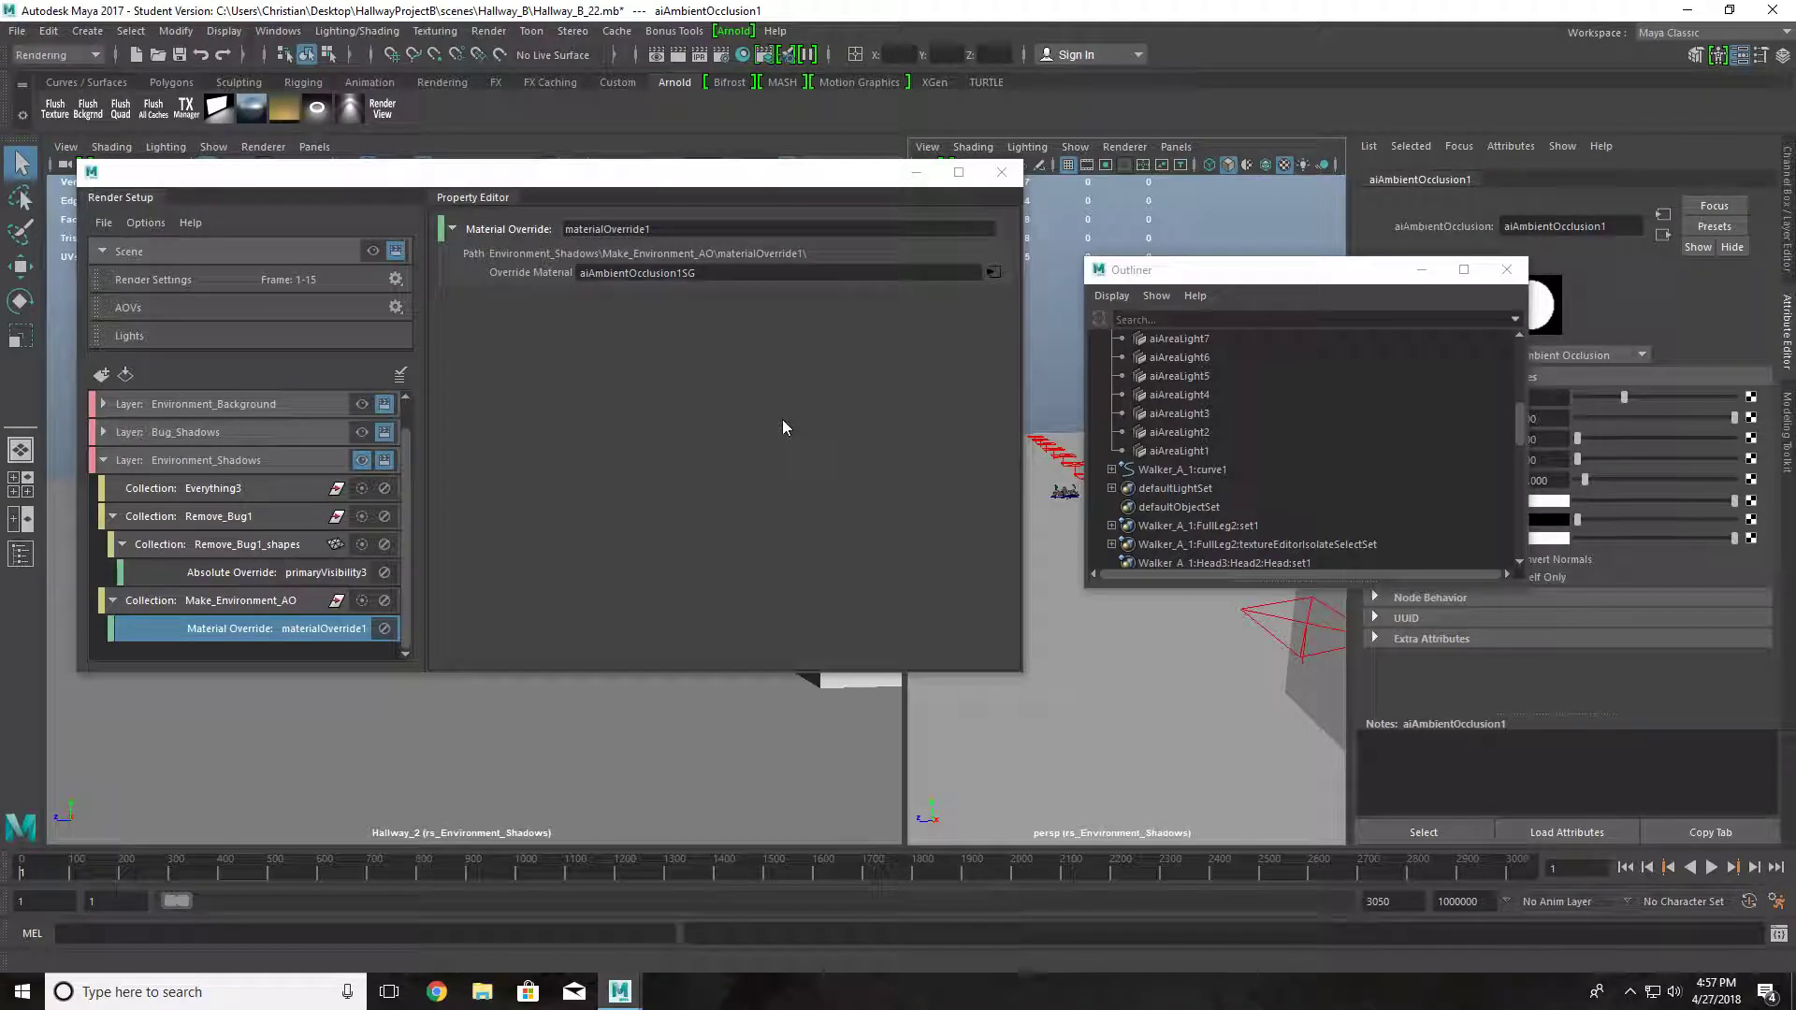
- Collapse the Environment_Shadows layer and close the Render Setup window
scroll(270, 518, up, 1)
scroll(268, 523, down, 1)
scroll(243, 436, up, 1)
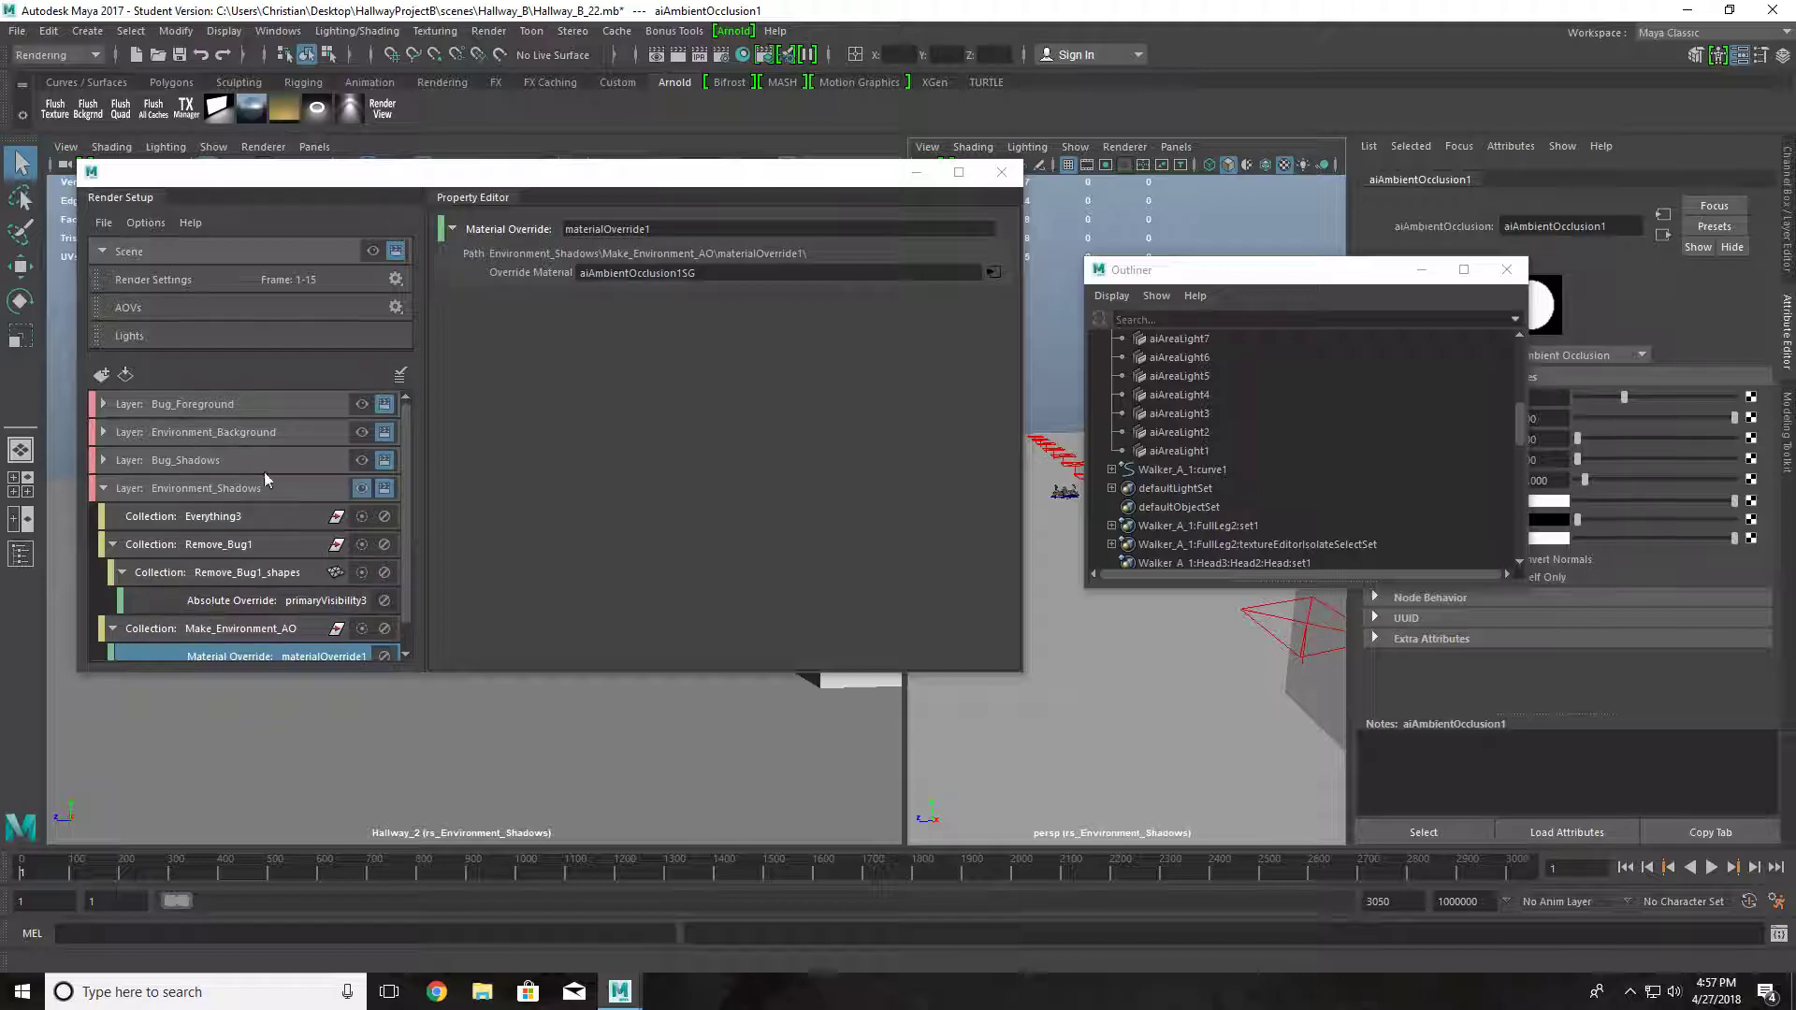
click(104, 488)
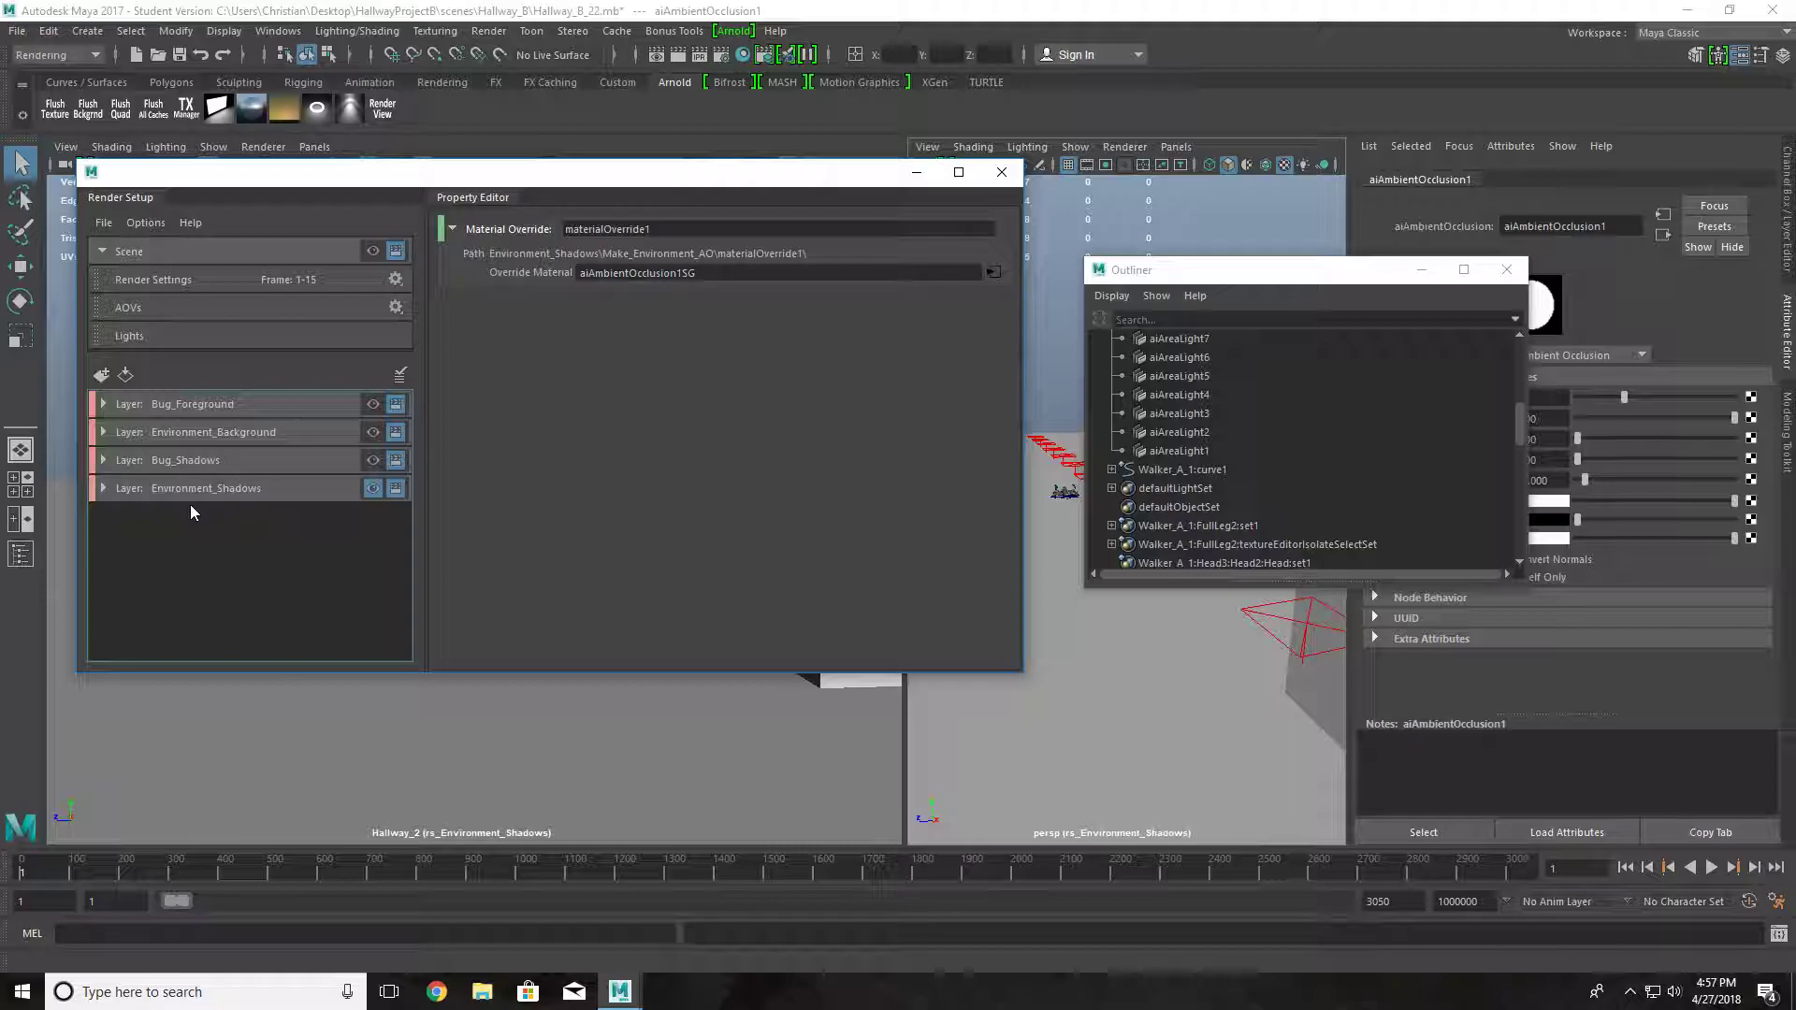
click(1001, 172)
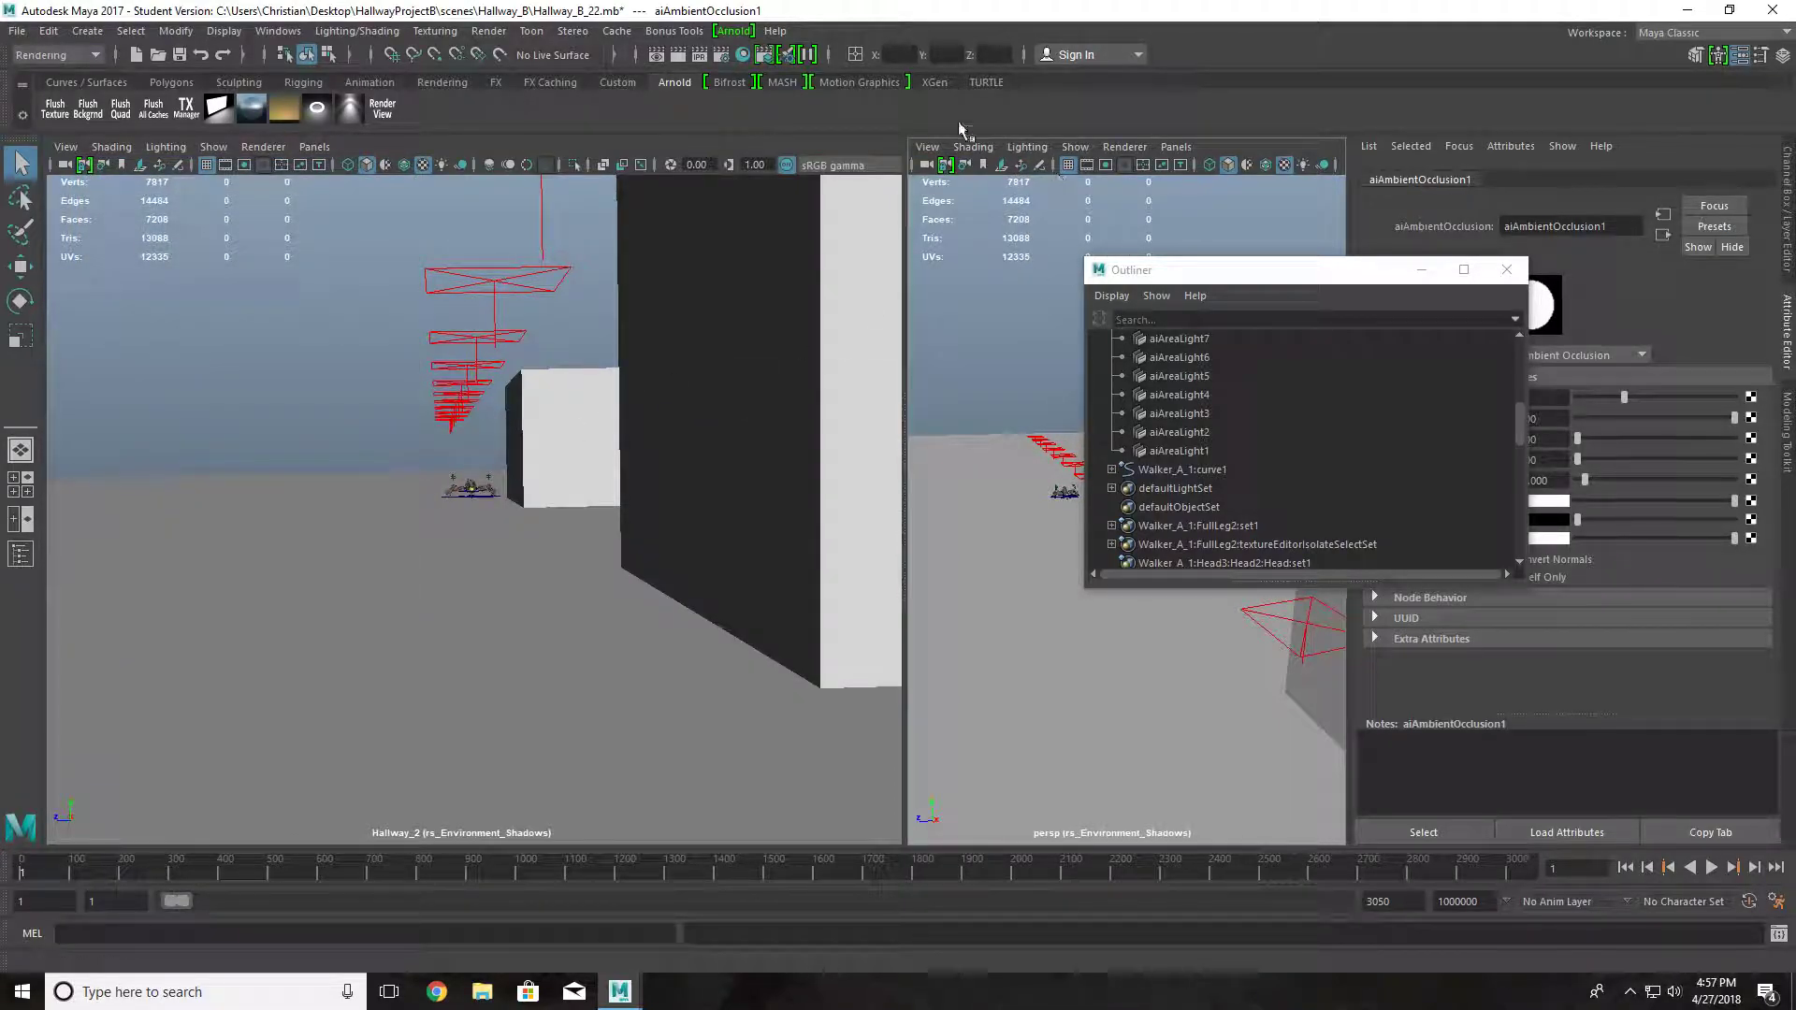
- Open the Render Settings and switch the render layer to rs_Bug_Foreground
click(488, 30)
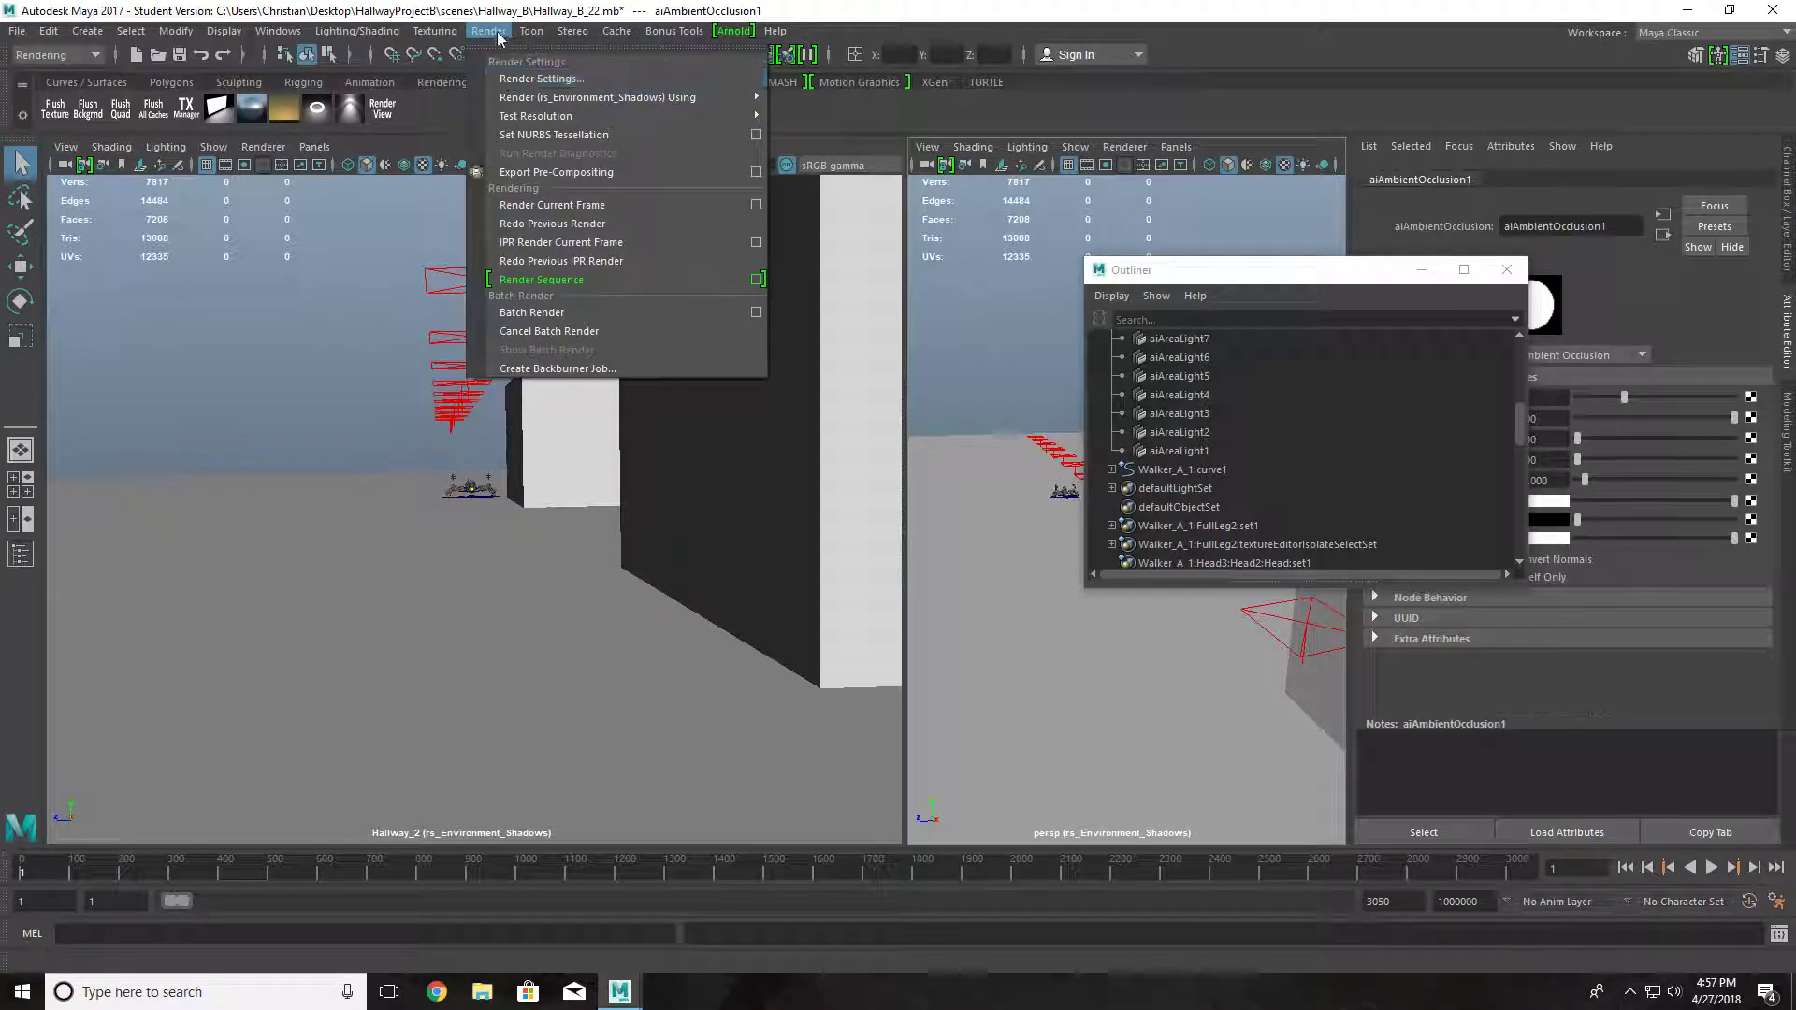
click(510, 79)
drag(428, 374, 398, 126)
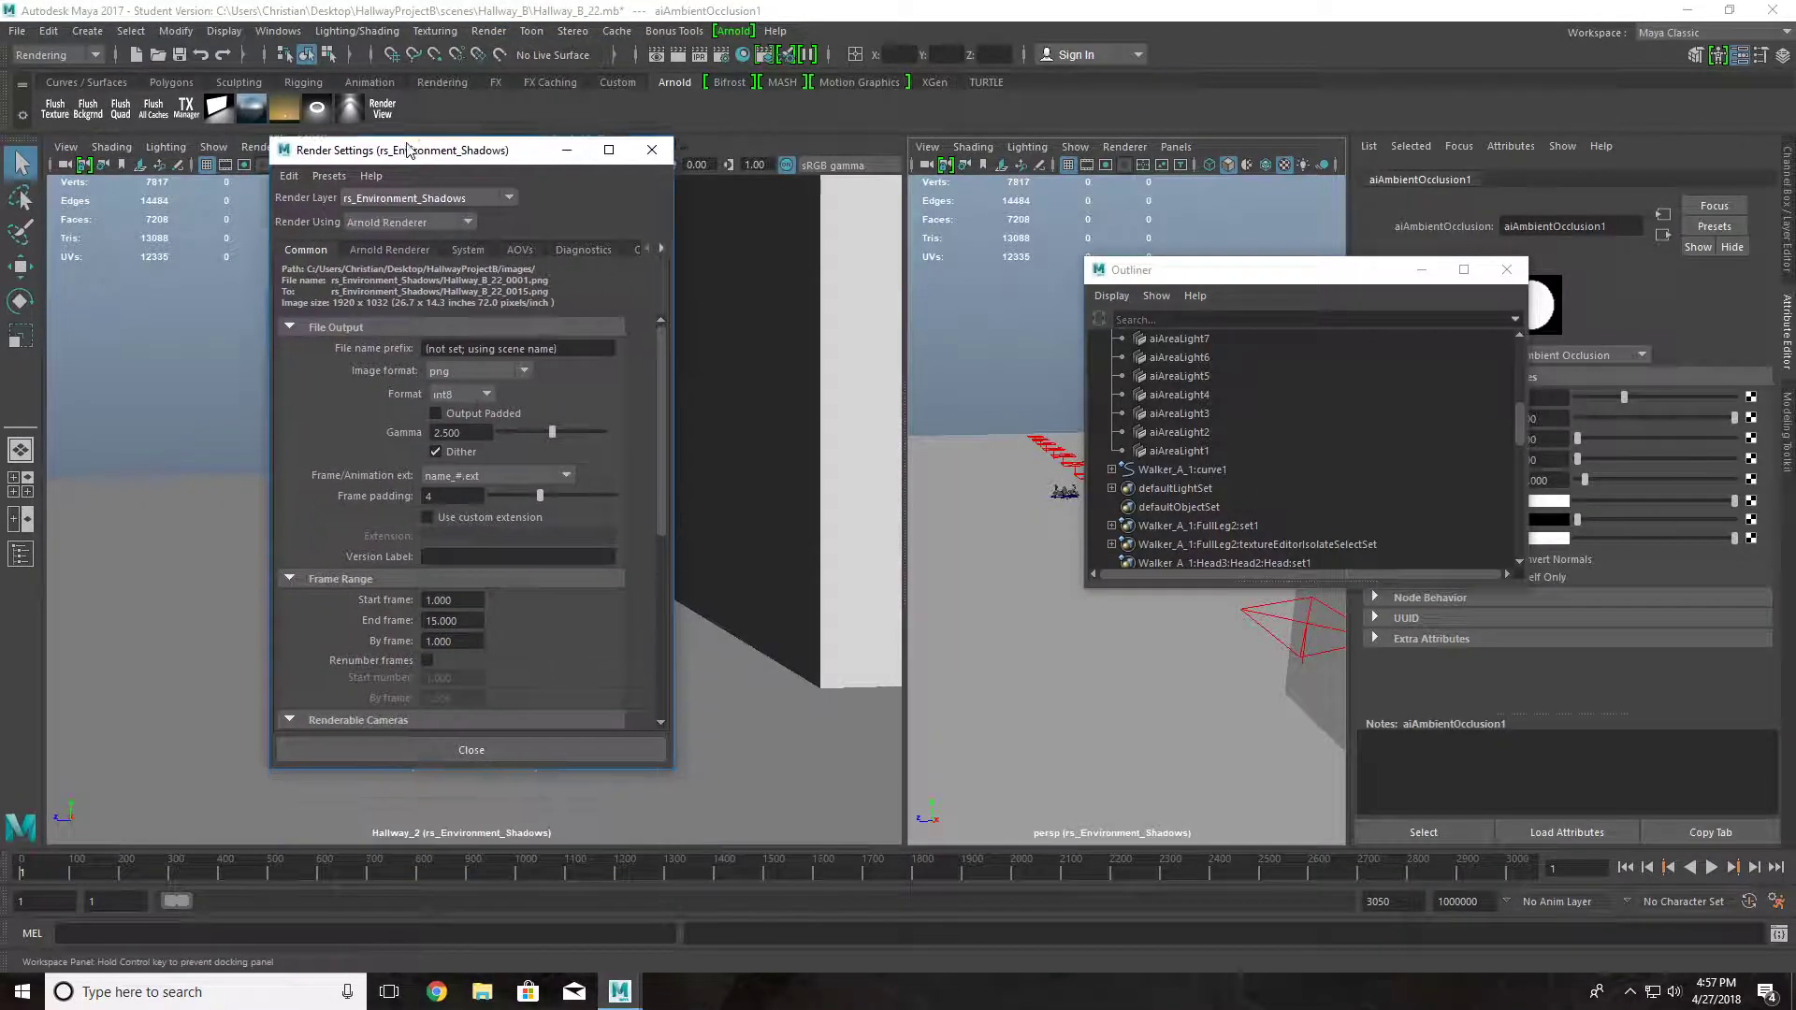
click(423, 186)
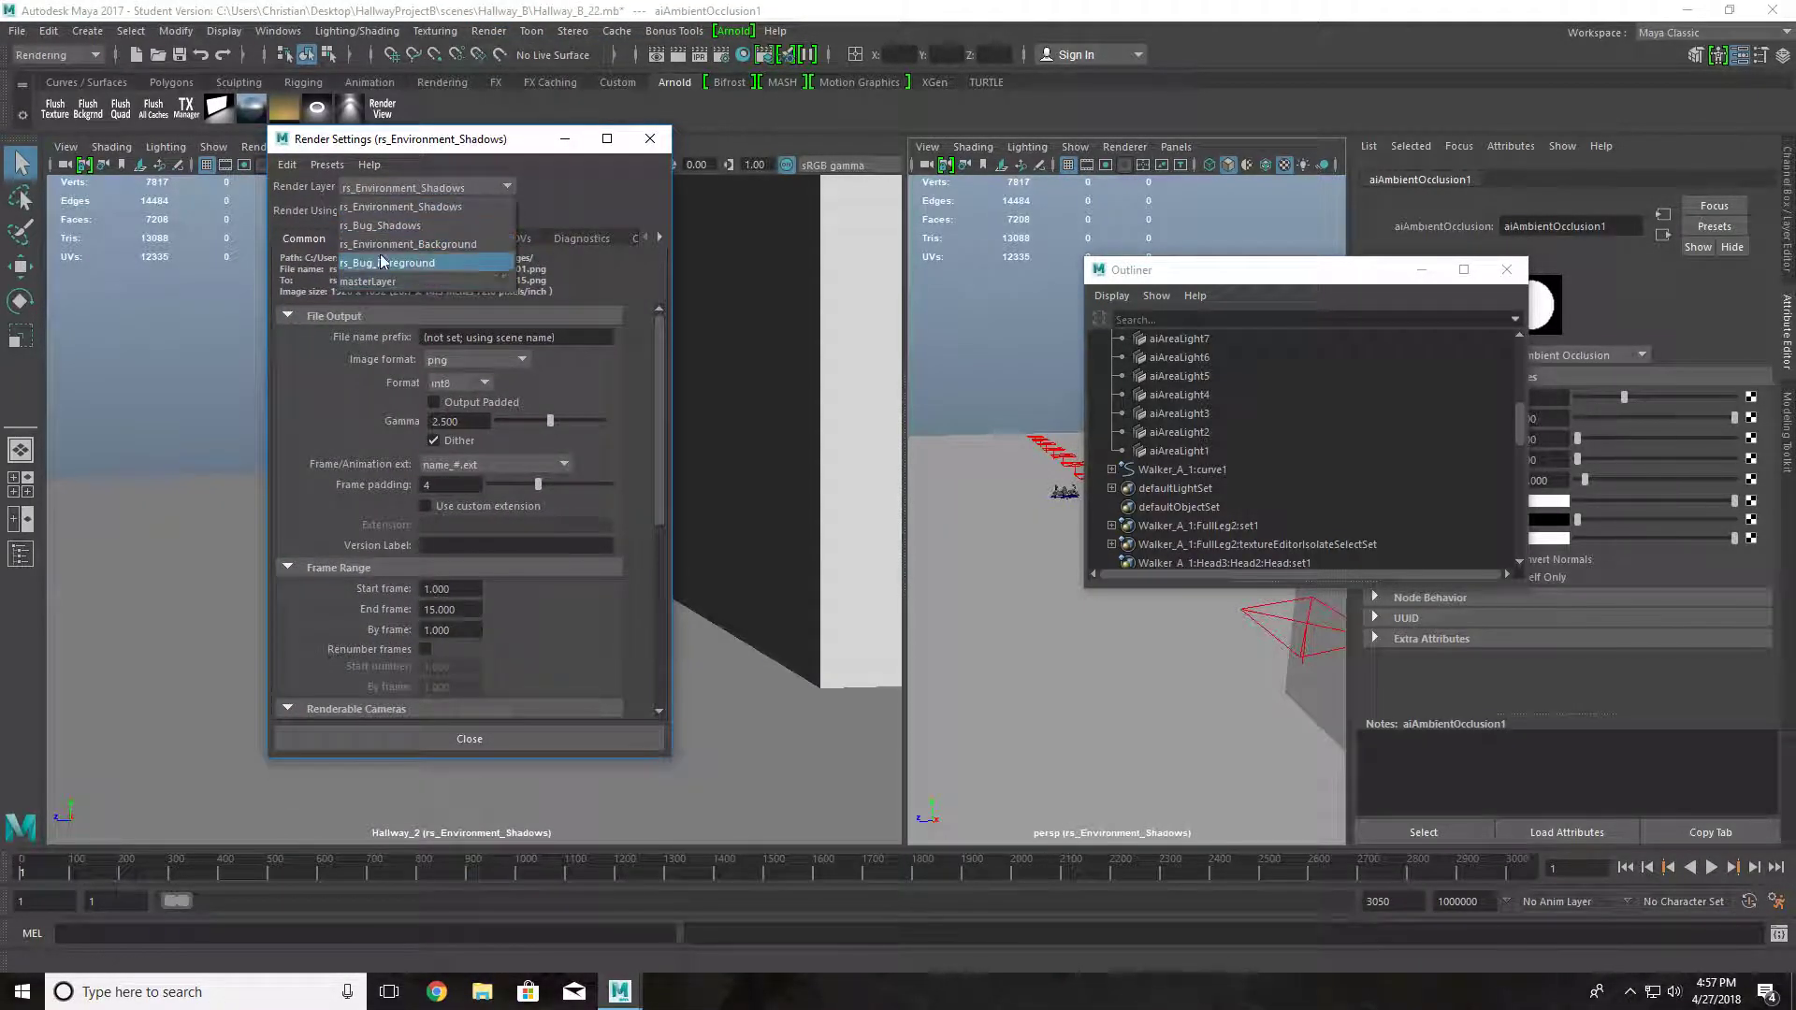
click(421, 263)
drag(493, 142, 675, 187)
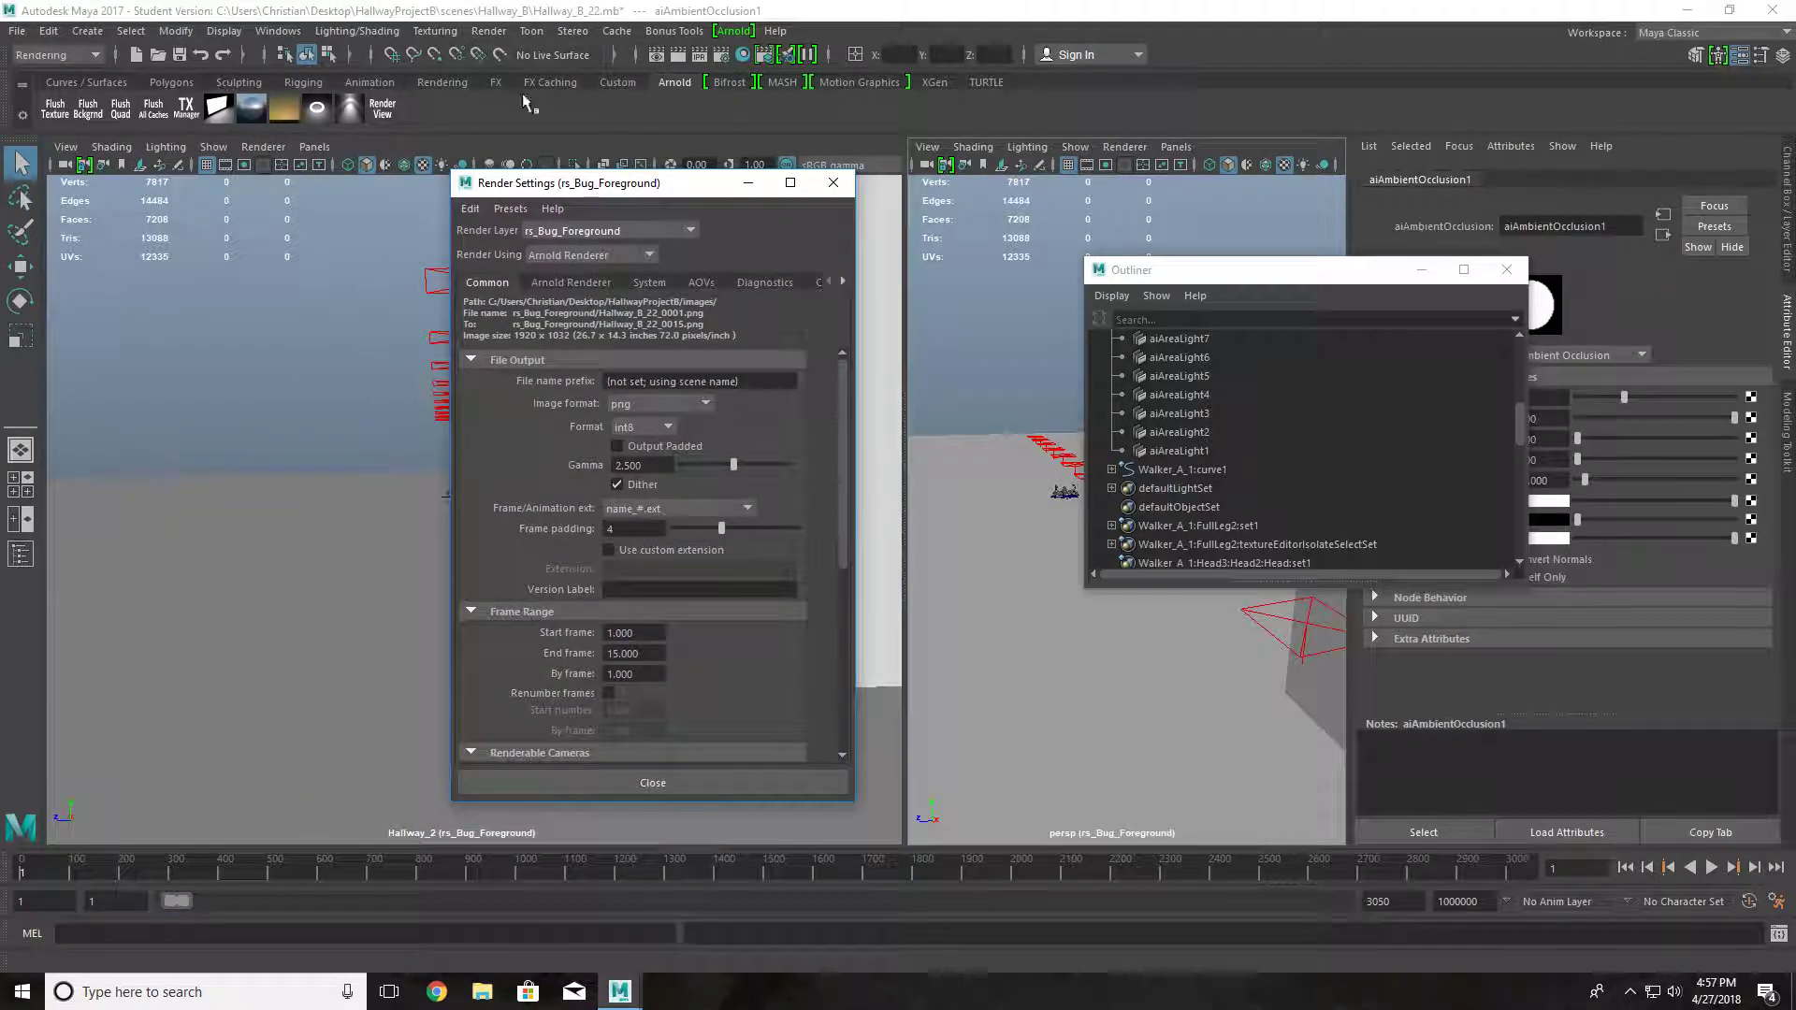
- Open the Render Setup window and switch the renderable flag of all four layers off and back on
click(278, 31)
mouse_move(415, 162)
click(531, 226)
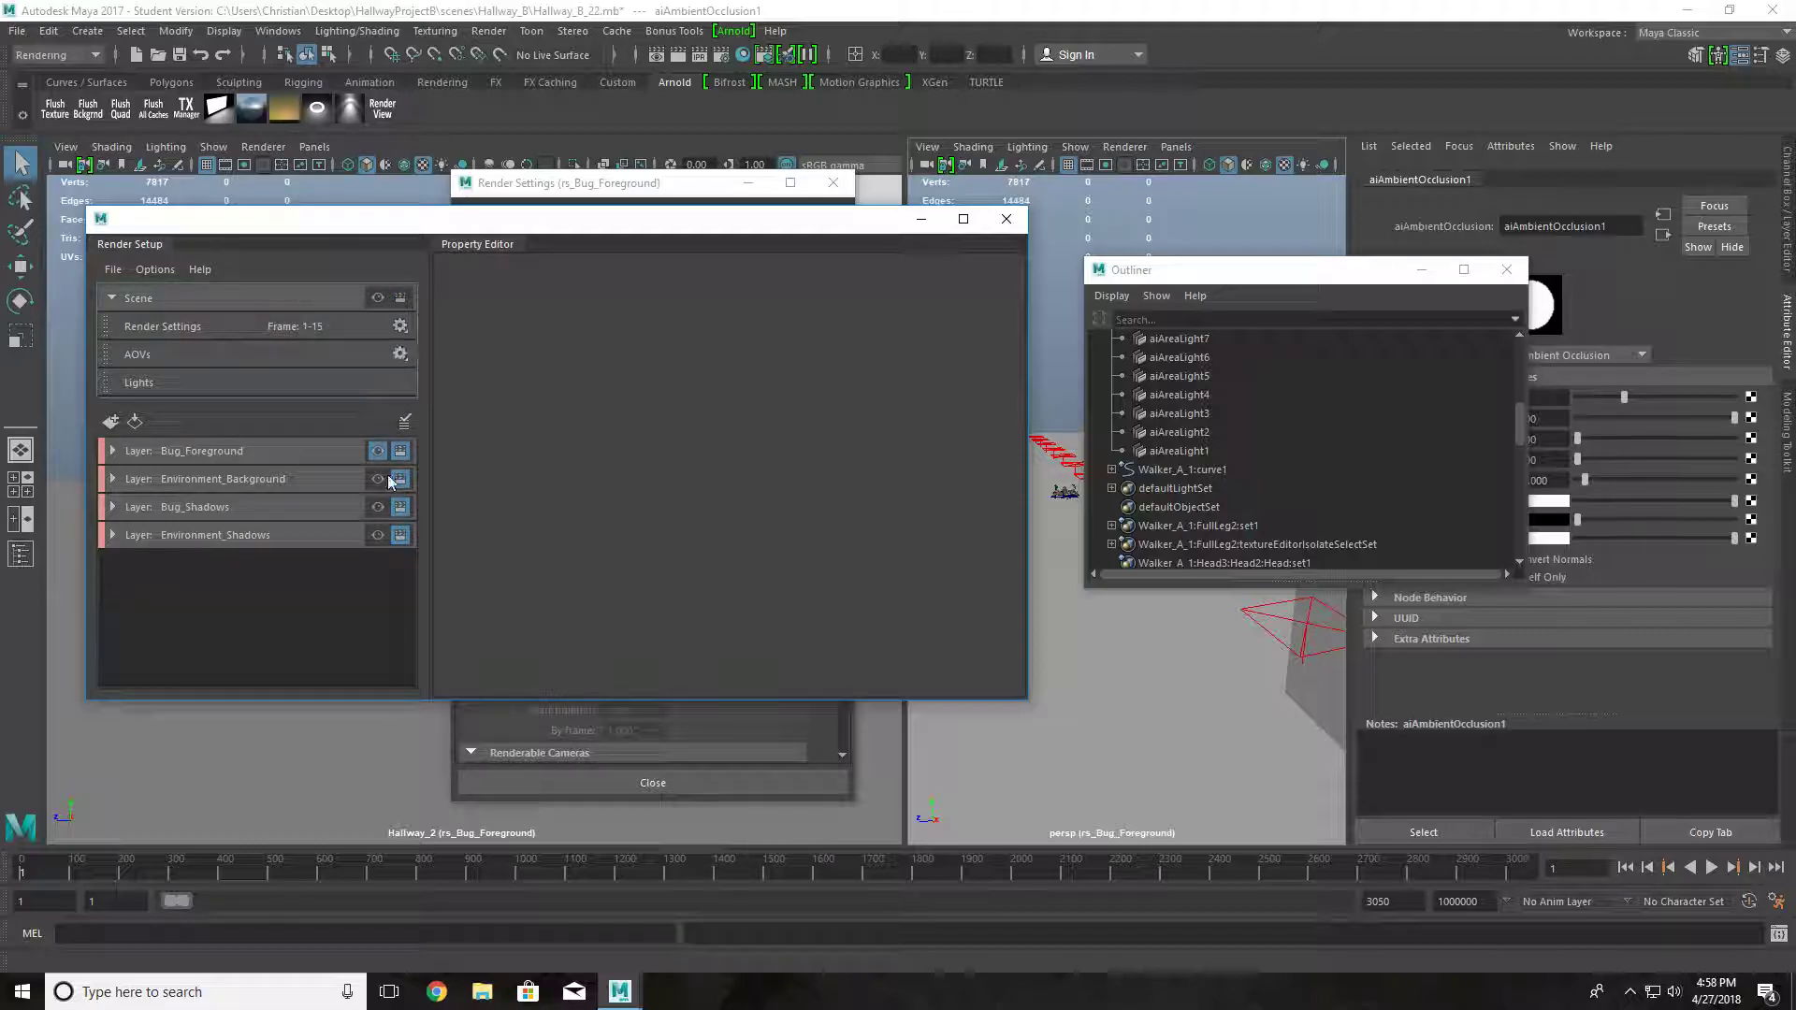
click(398, 453)
click(400, 480)
click(399, 508)
click(399, 534)
click(400, 451)
click(400, 479)
click(401, 507)
click(401, 535)
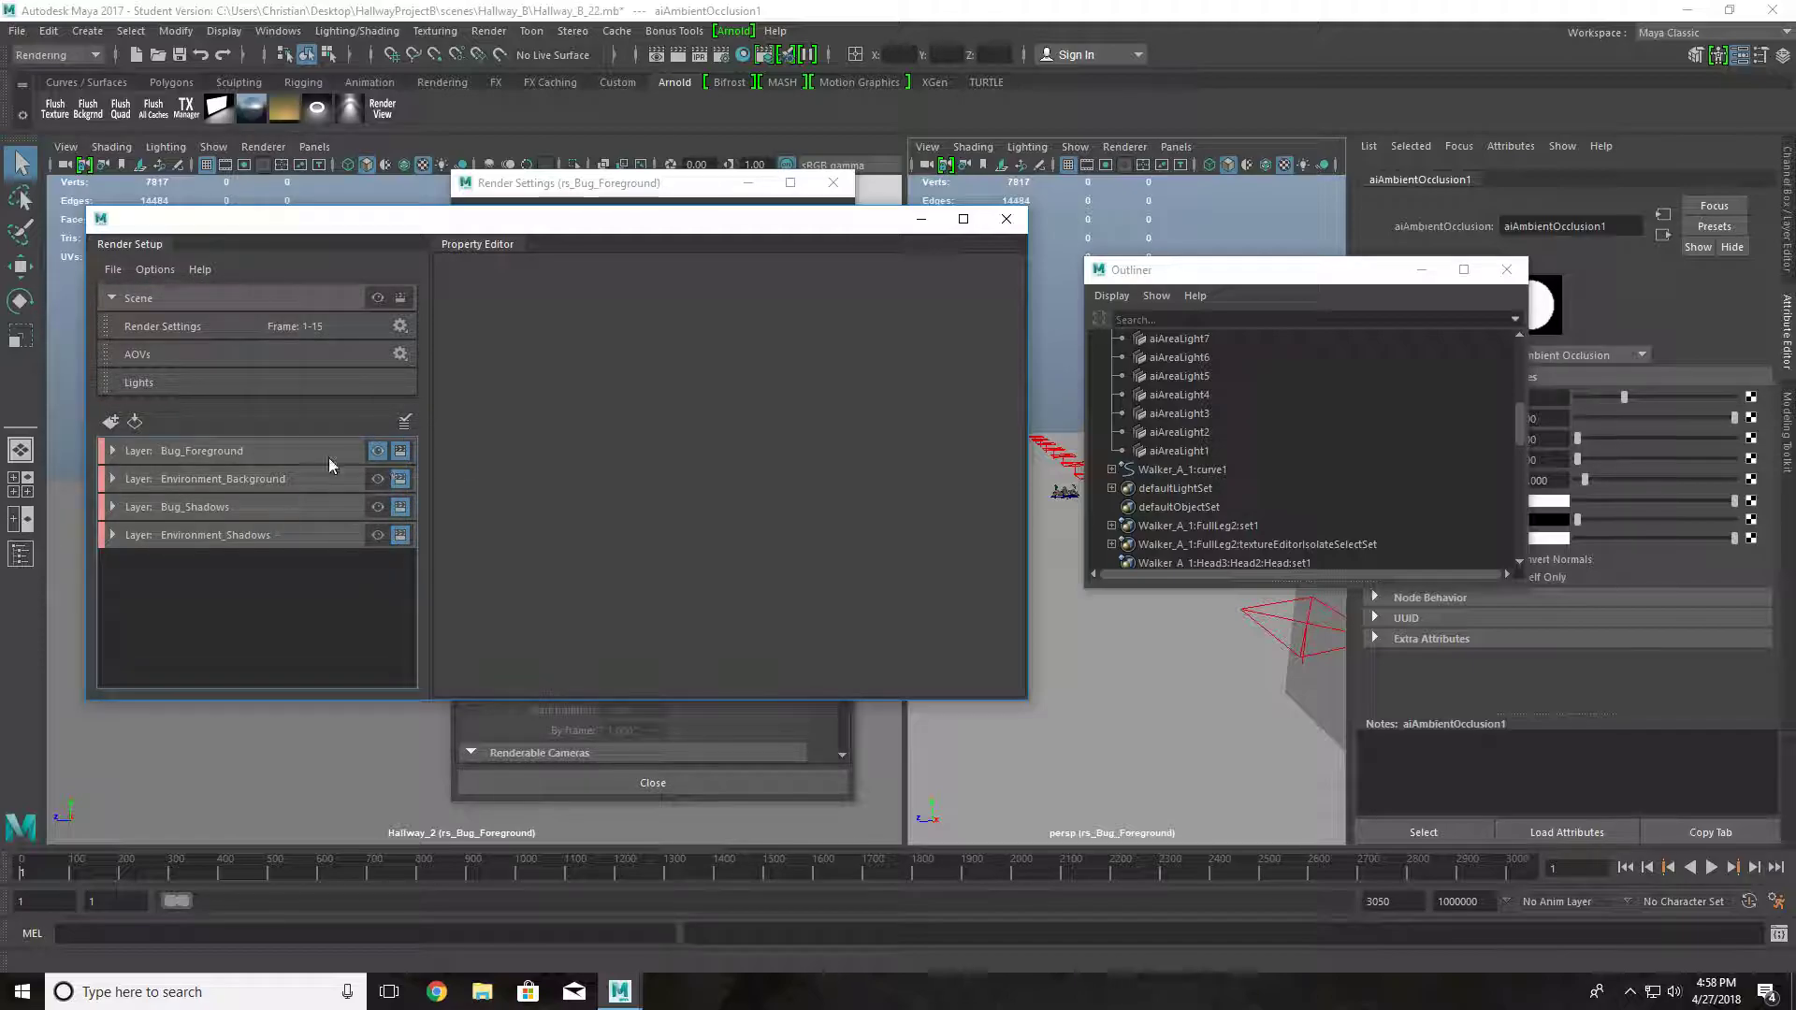
- Check that all four layers are flagged as renderable and close the Render Setup window
click(388, 535)
click(401, 535)
click(401, 479)
click(401, 507)
click(401, 536)
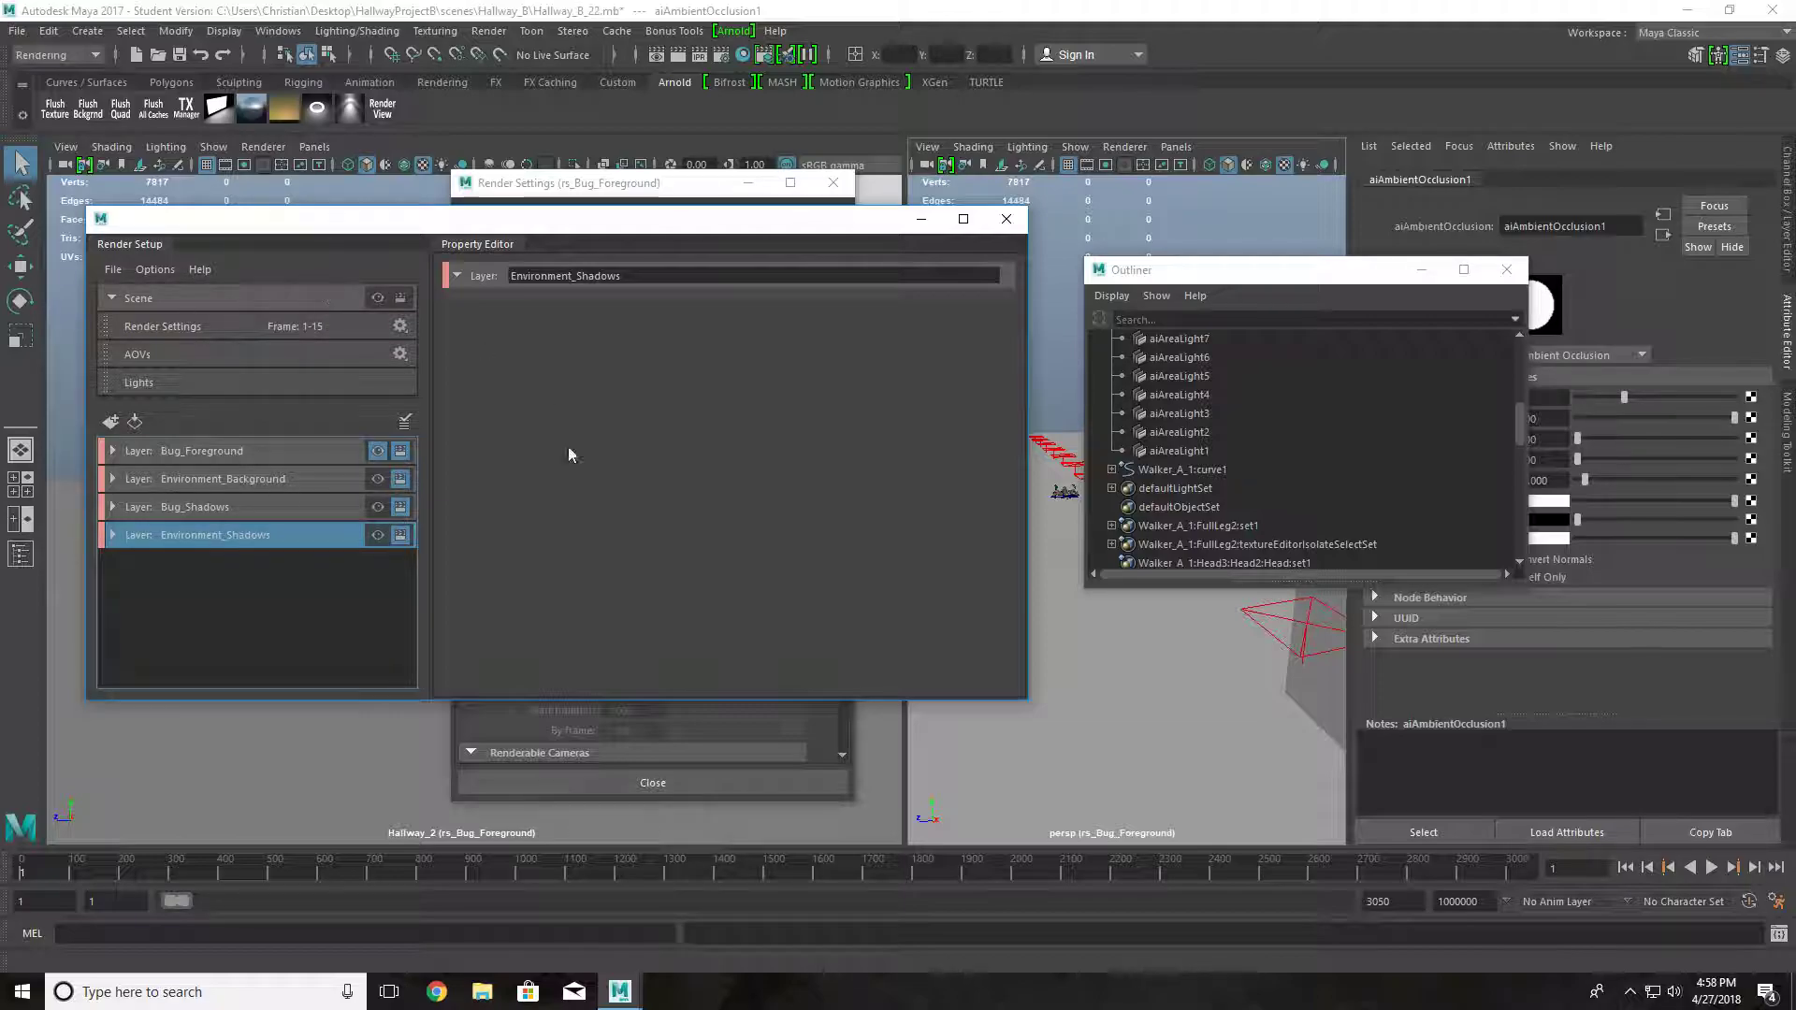
click(1007, 218)
- Keep rs_Bug_Foreground as the render layer and set its image format to exr
click(598, 230)
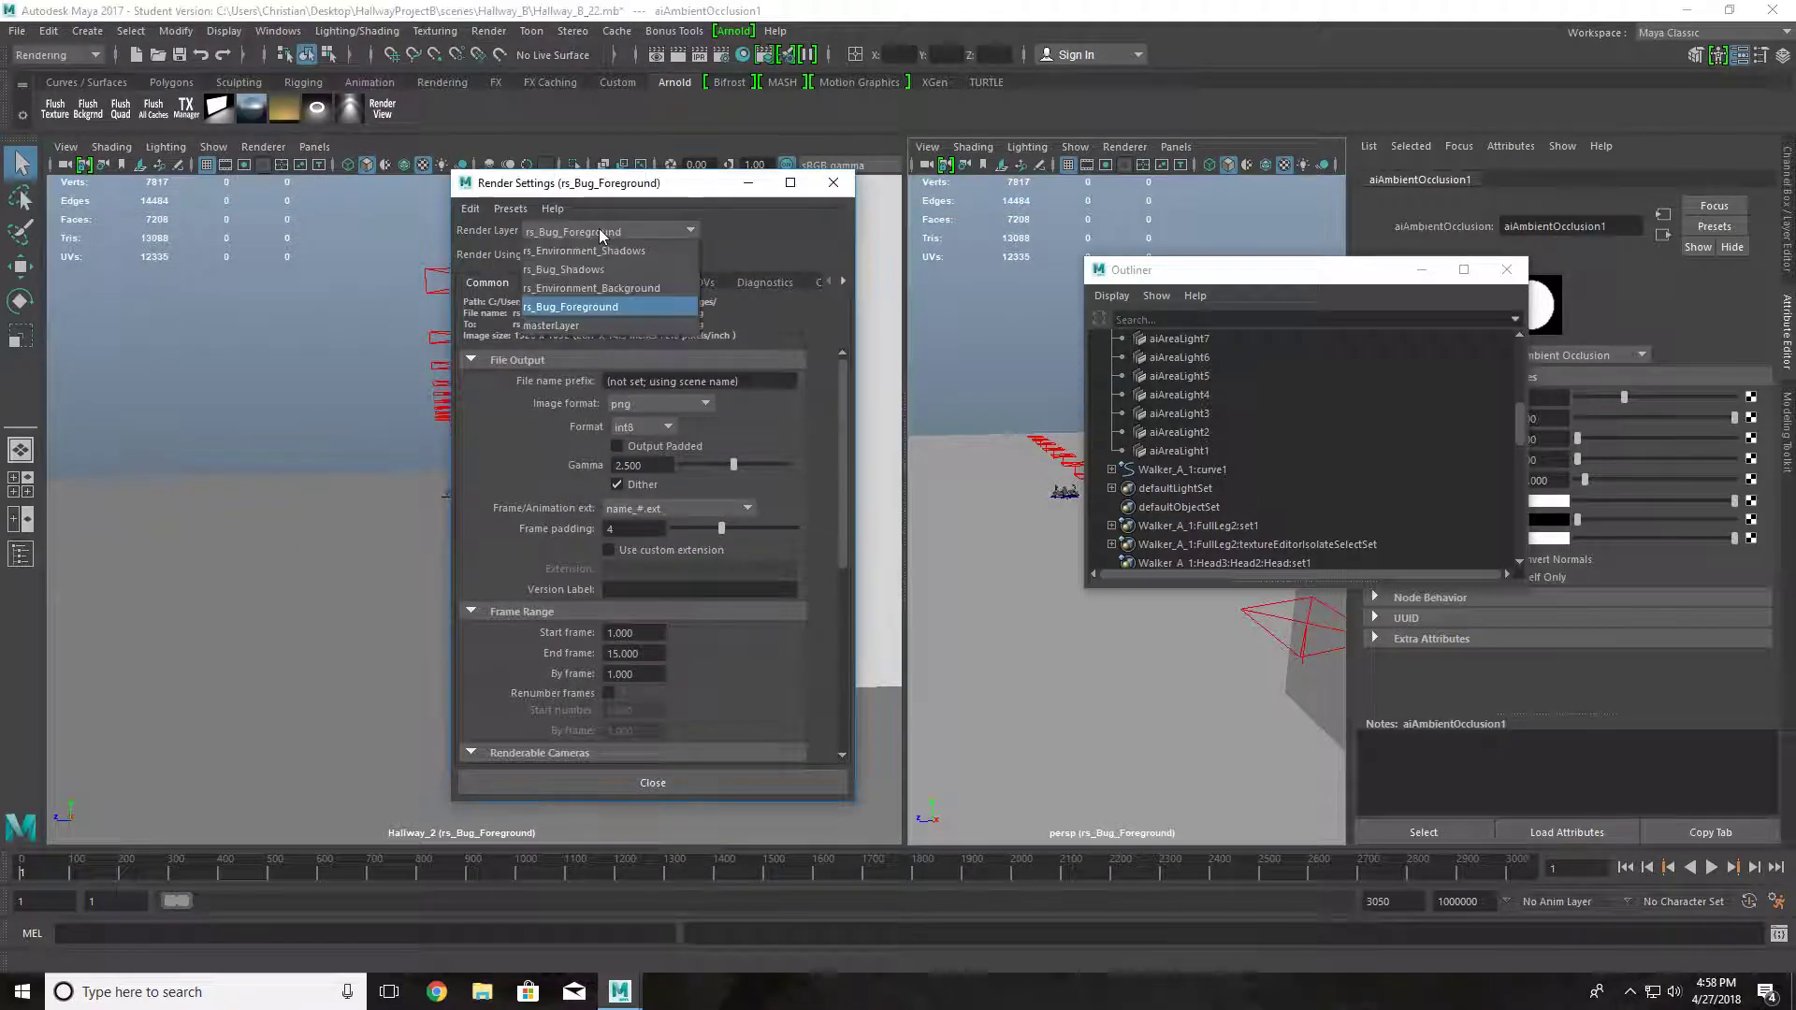
click(583, 305)
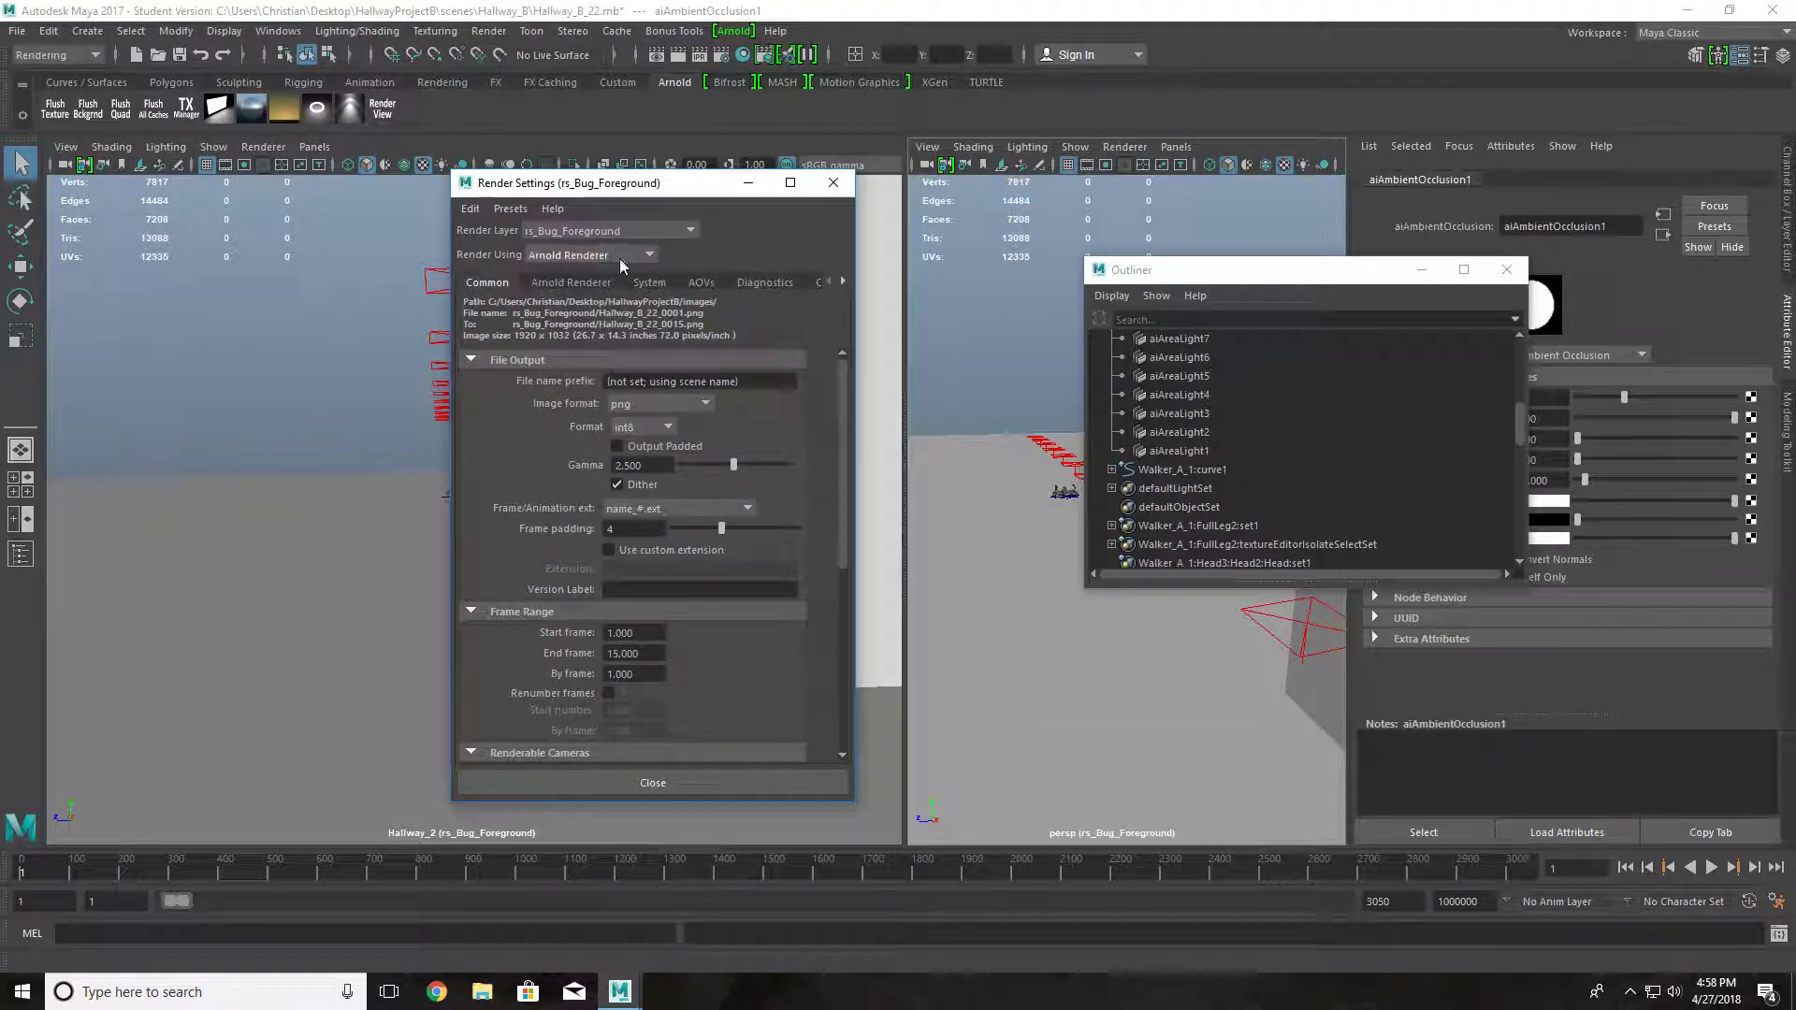
click(696, 408)
click(644, 440)
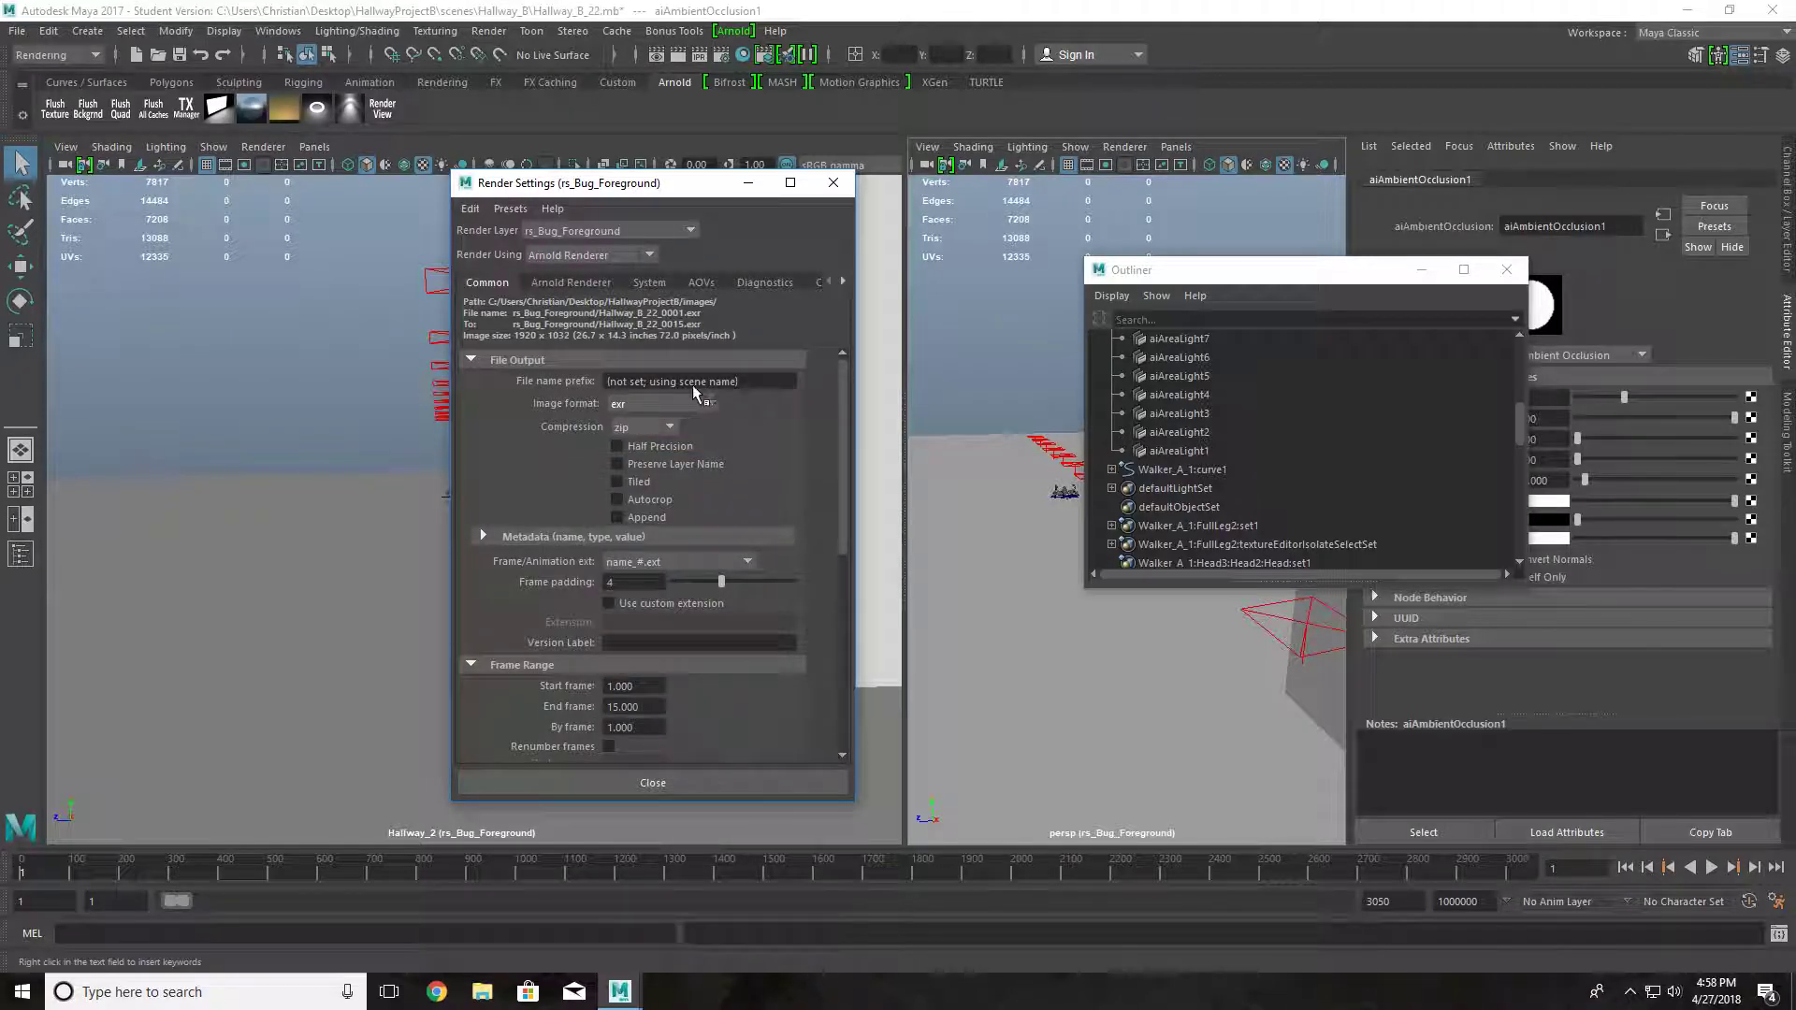
- Set the end frame of the frame range to 2500 and check the renderable camera choices
scroll(738, 380, down, 2)
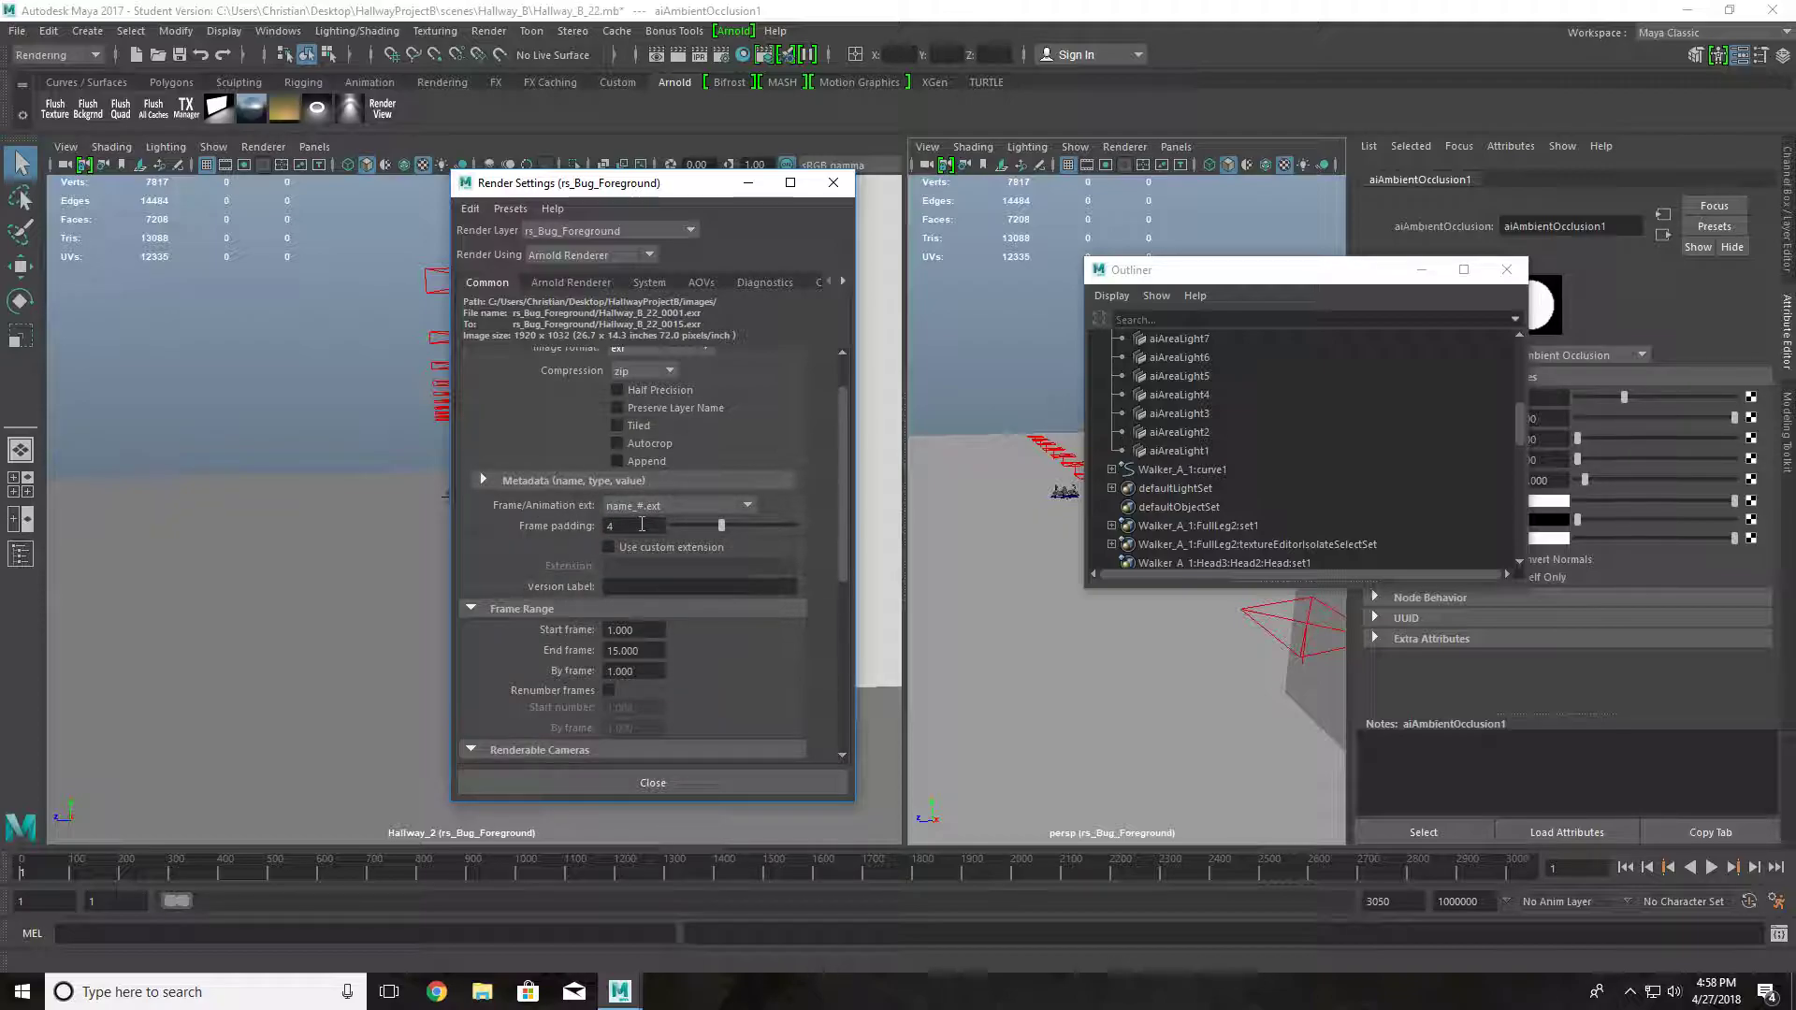
scroll(627, 584, down, 2)
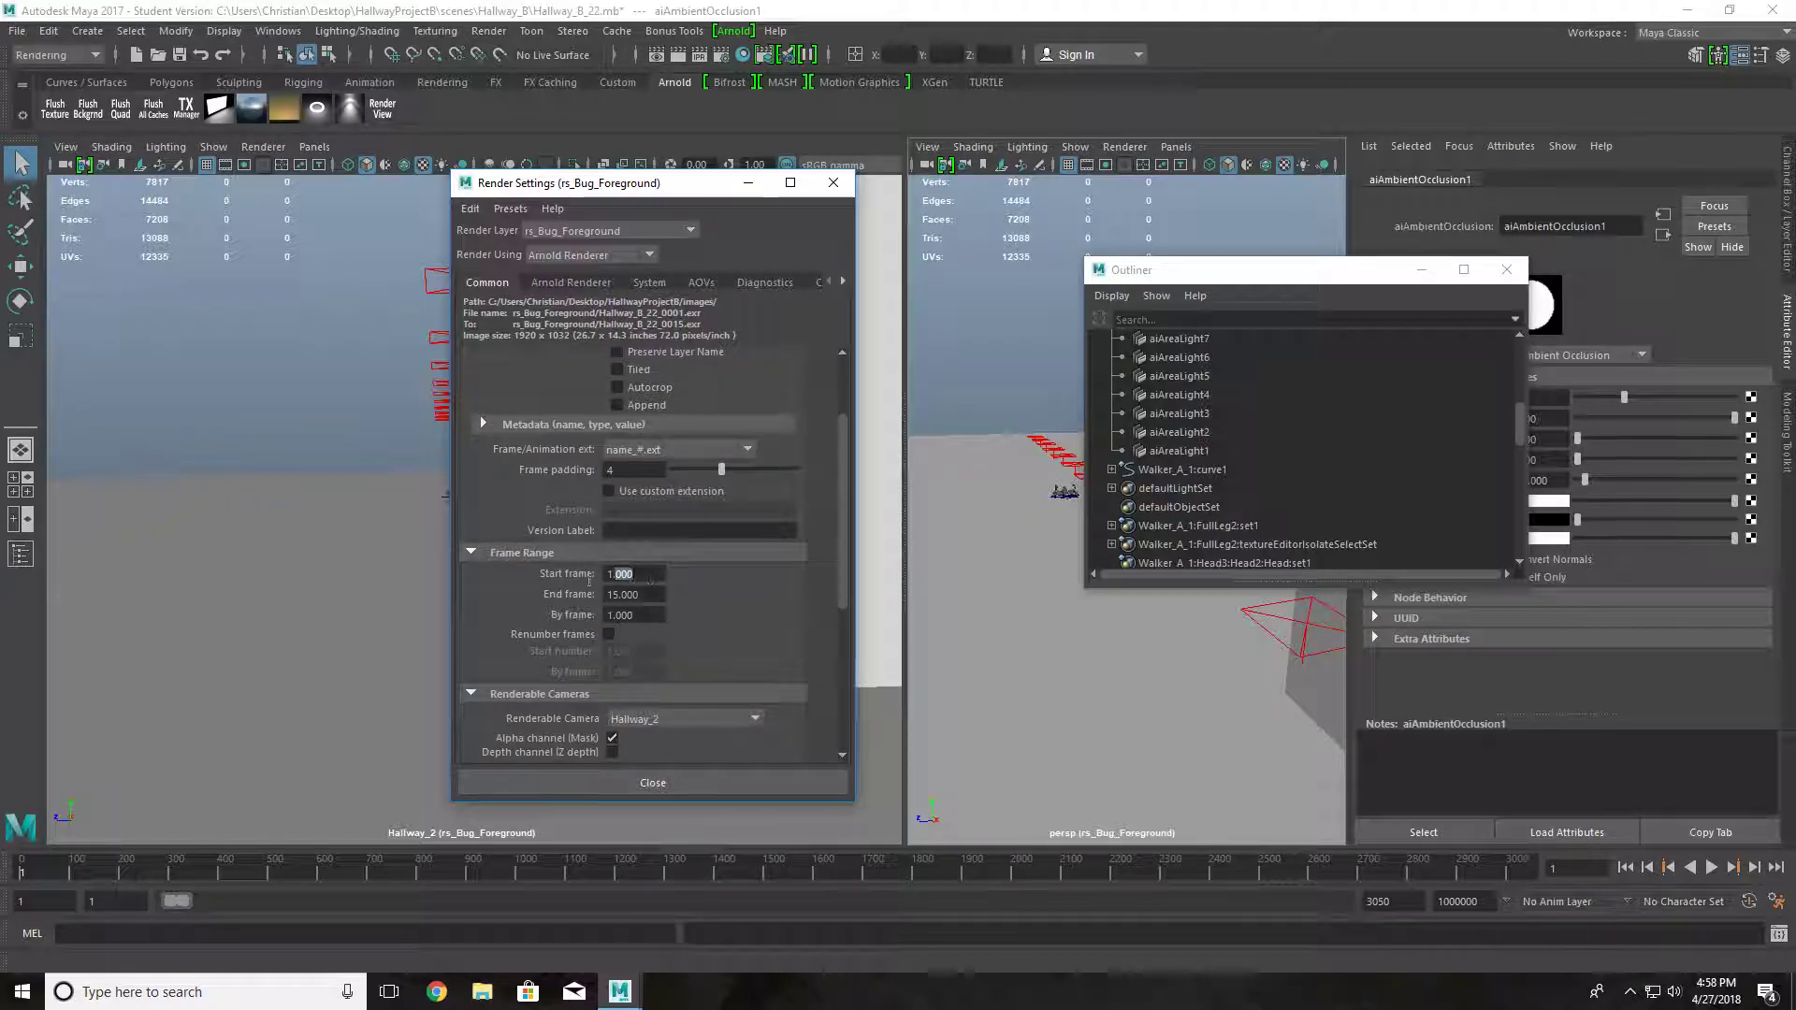
key(Tab)
text(2500)
scroll(645, 599, down, 3)
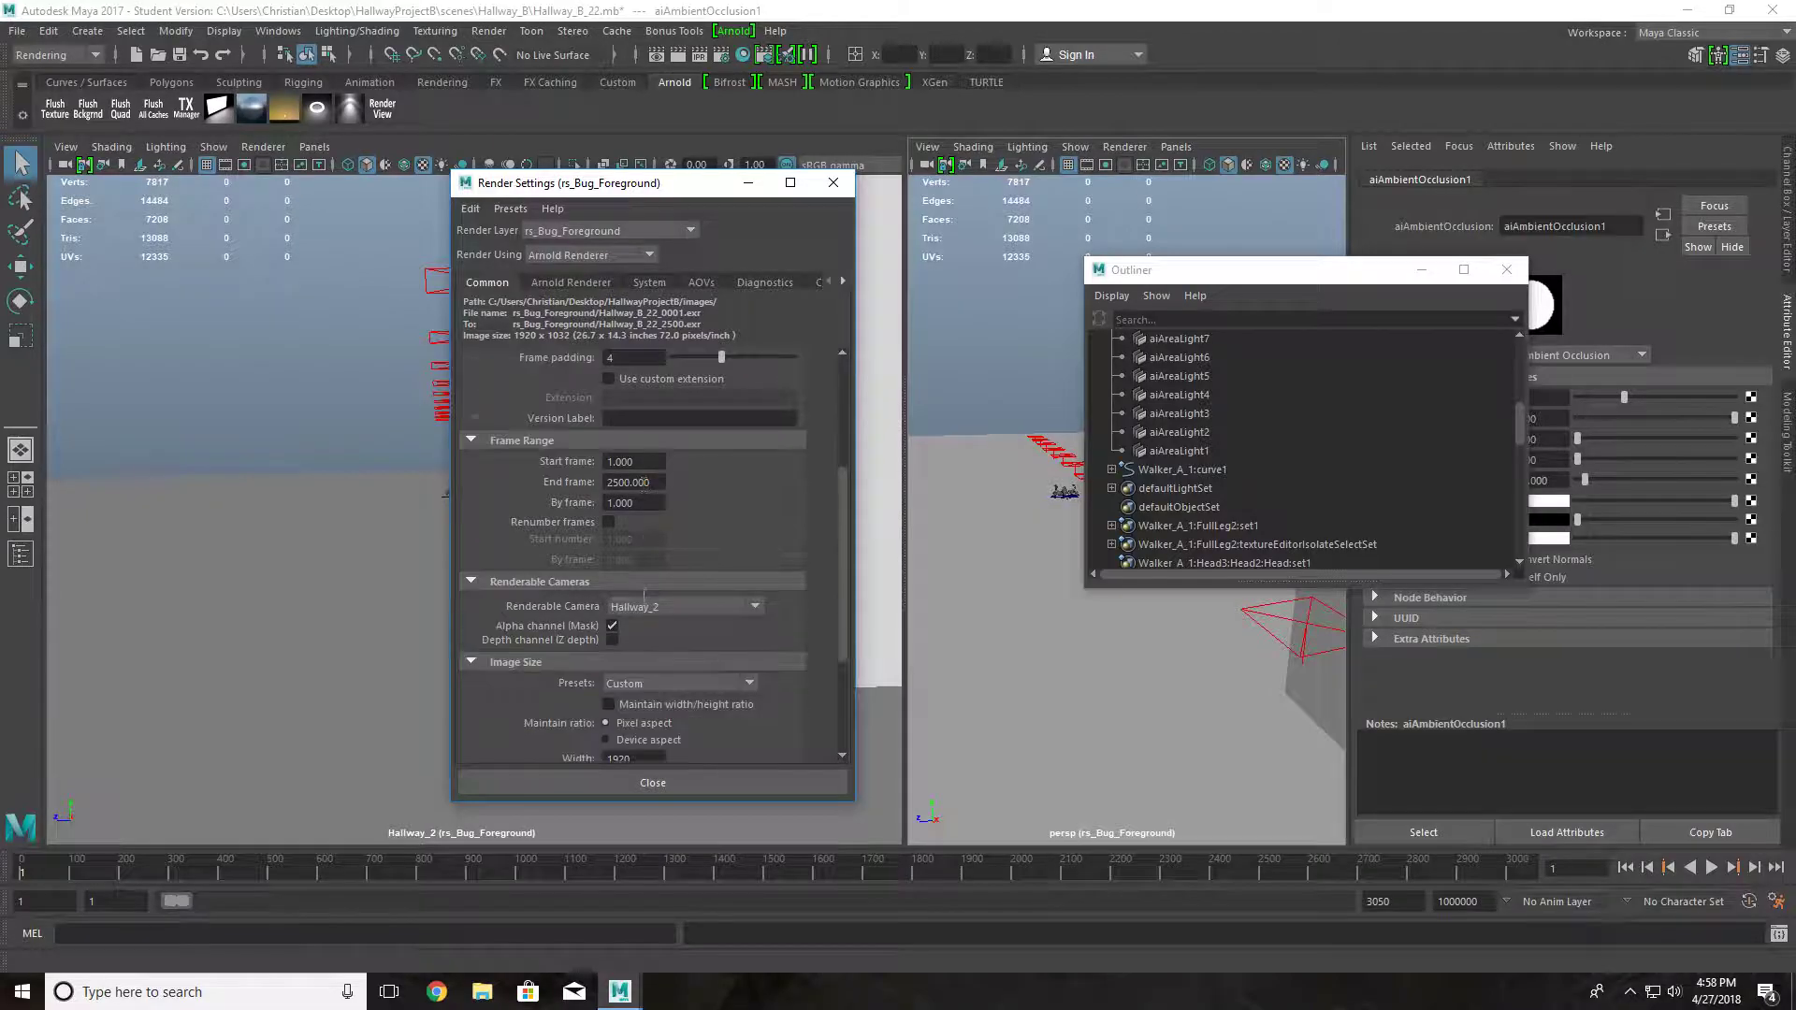
click(655, 605)
click(814, 533)
- Set the image width to 720 pixels with the width/height ratio maintained
scroll(562, 640, down, 3)
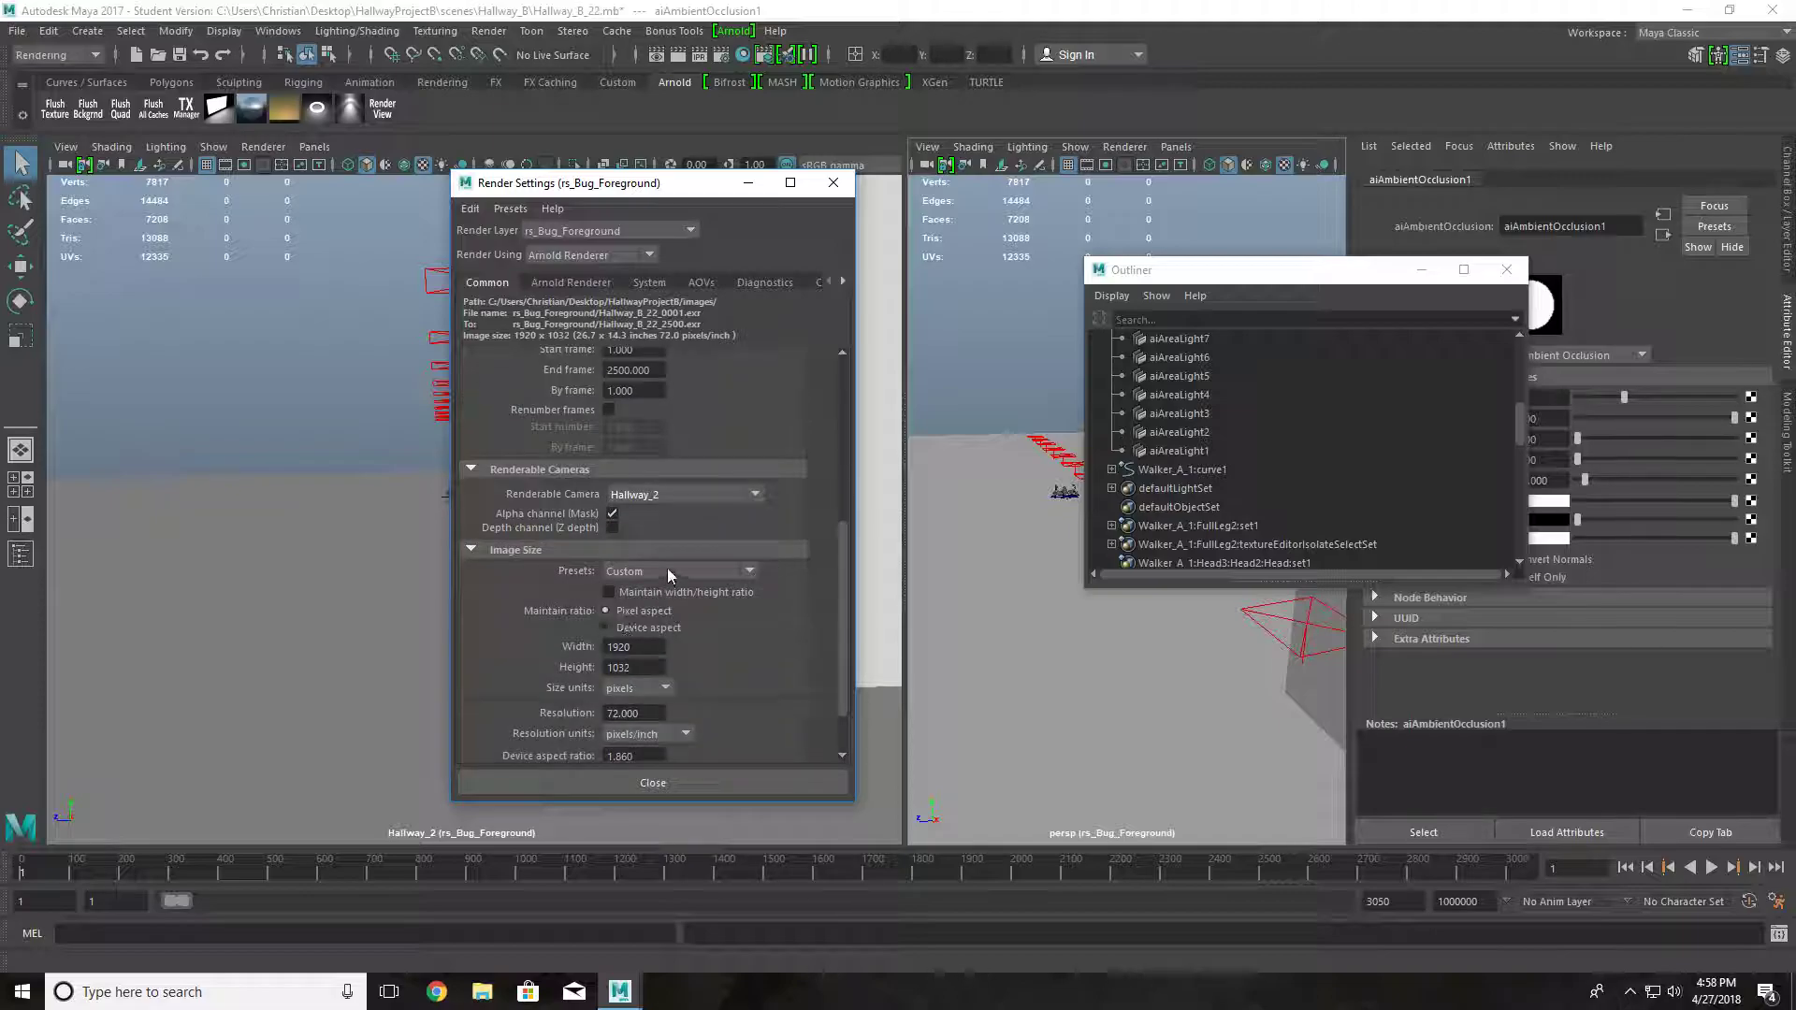
scroll(593, 659, down, 2)
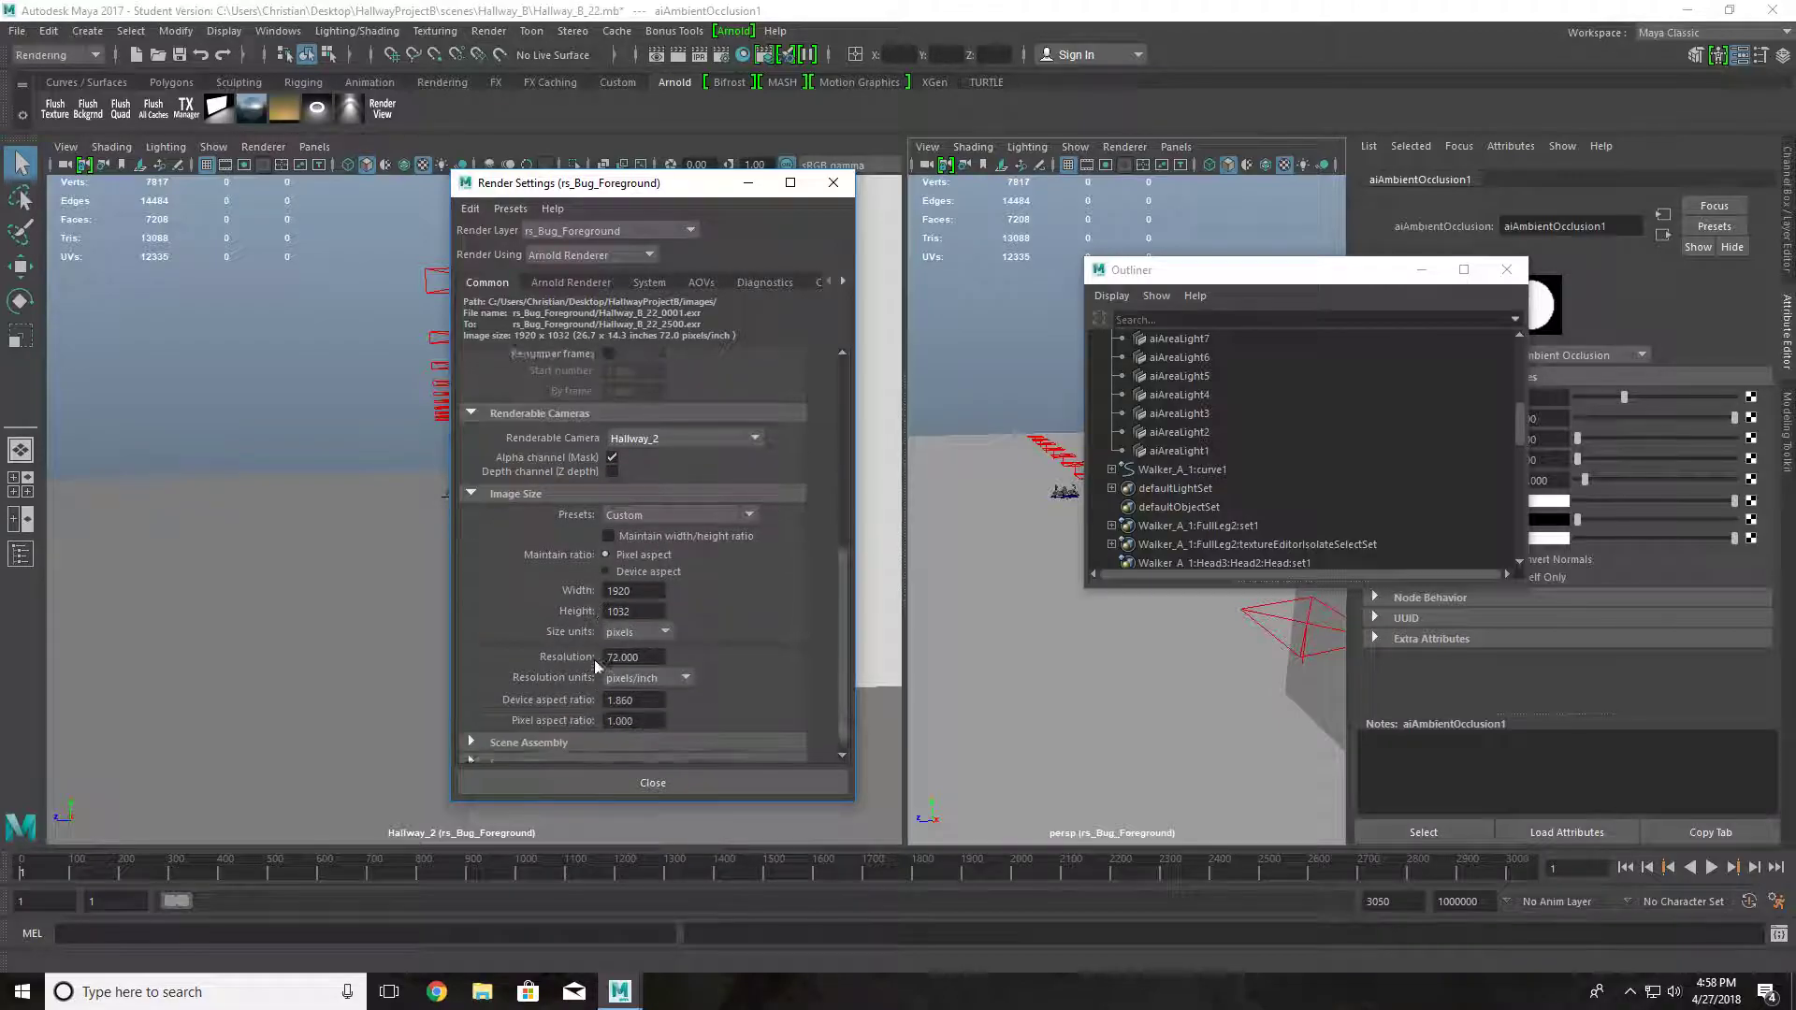
click(629, 578)
click(662, 598)
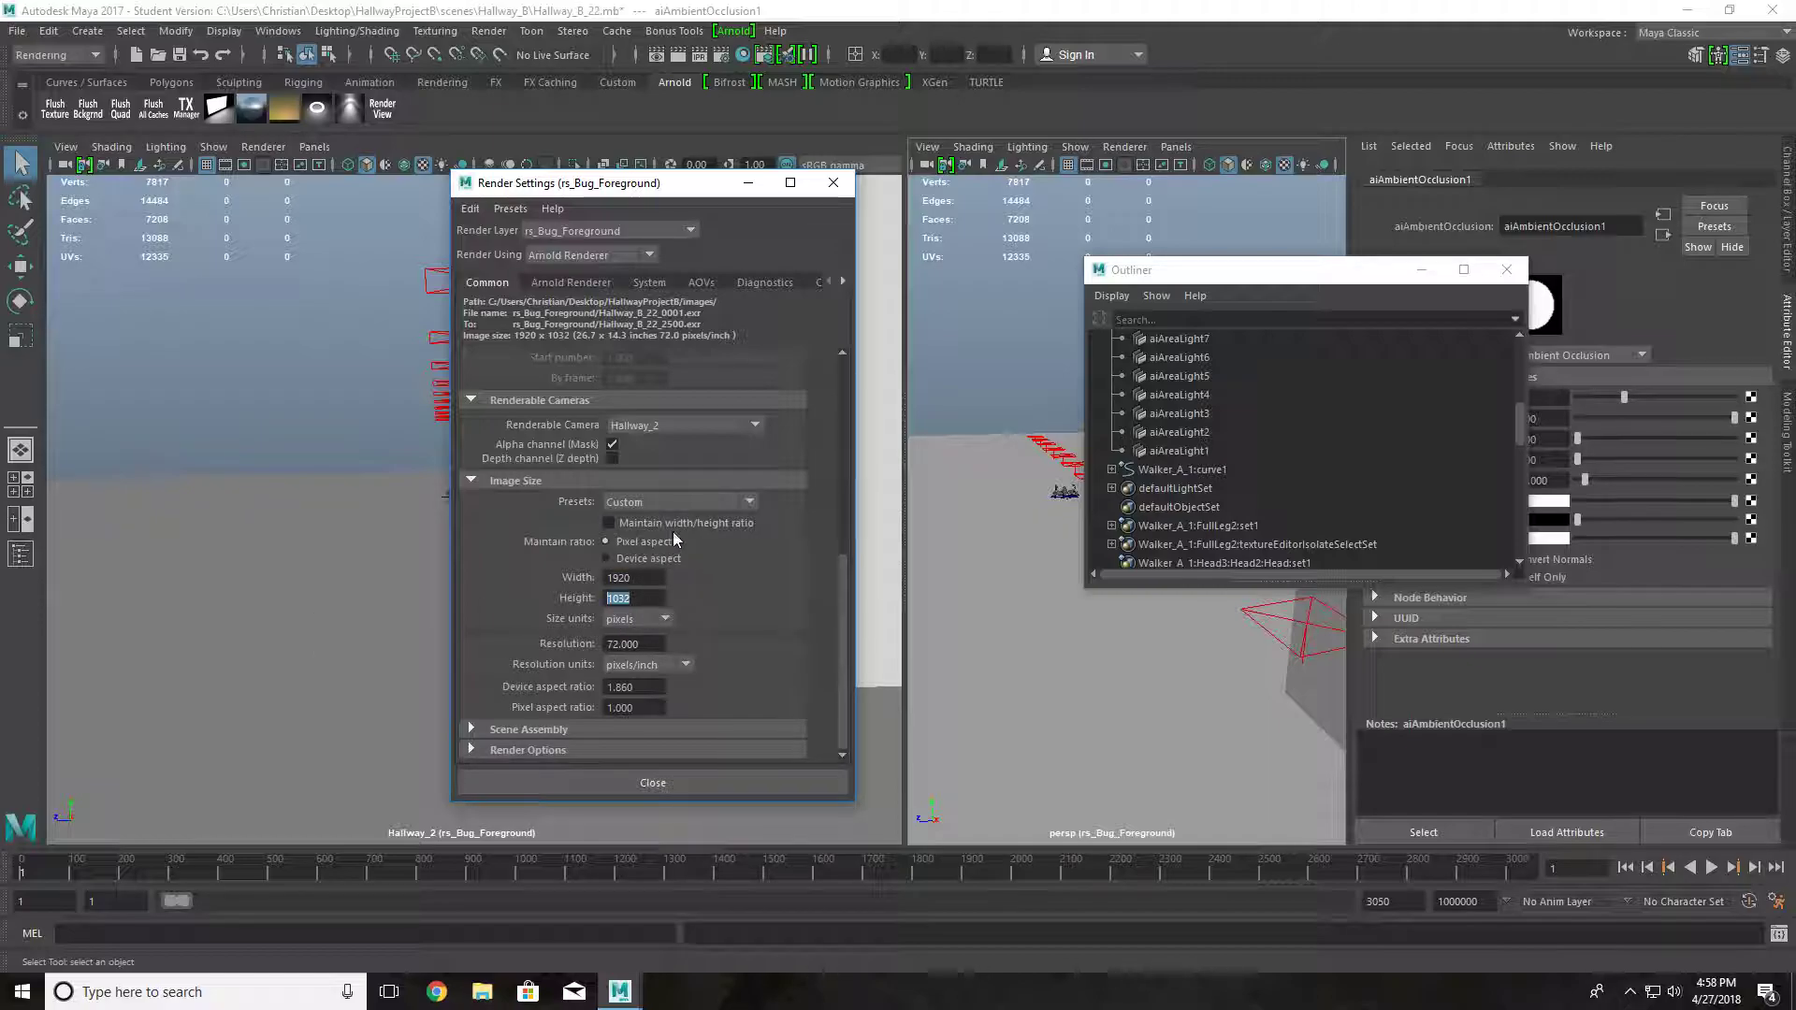
click(660, 577)
text(720)
key(Return)
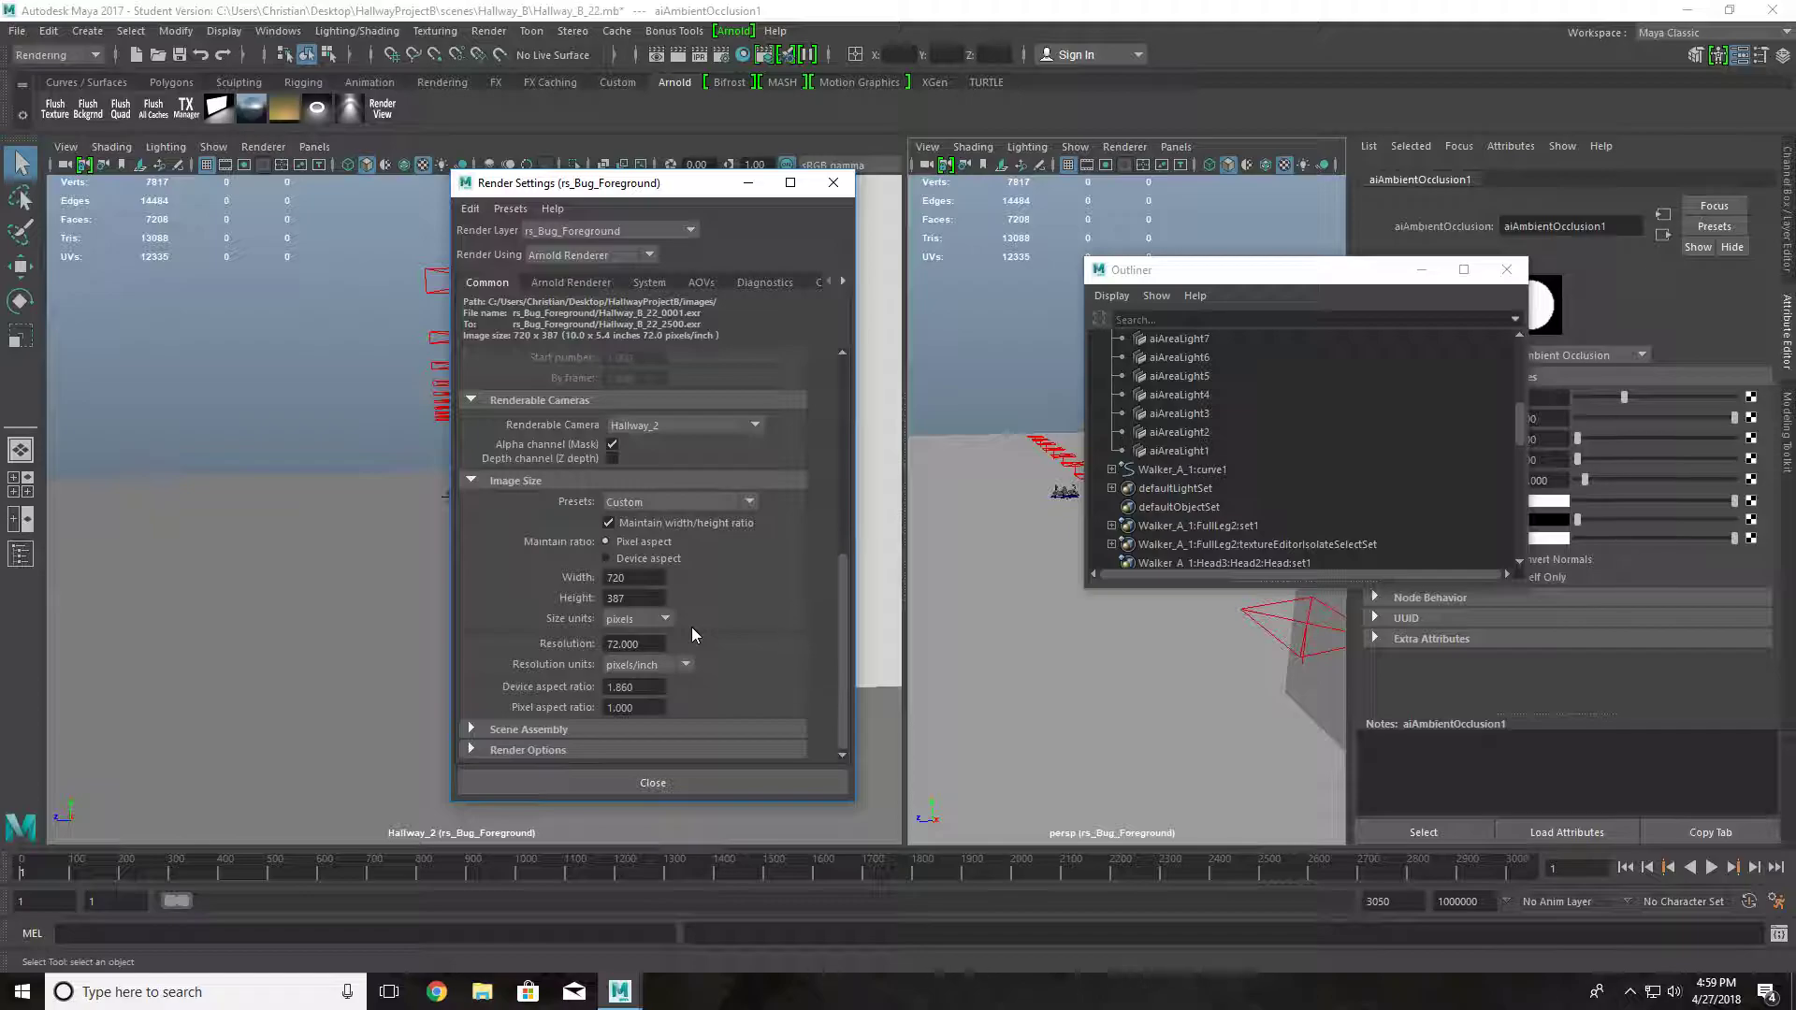
- Review the Arnold Renderer sampling values, including Camera (AA) and Diffuse, and the System settings
scroll(692, 627, up, 3)
scroll(709, 568, up, 3)
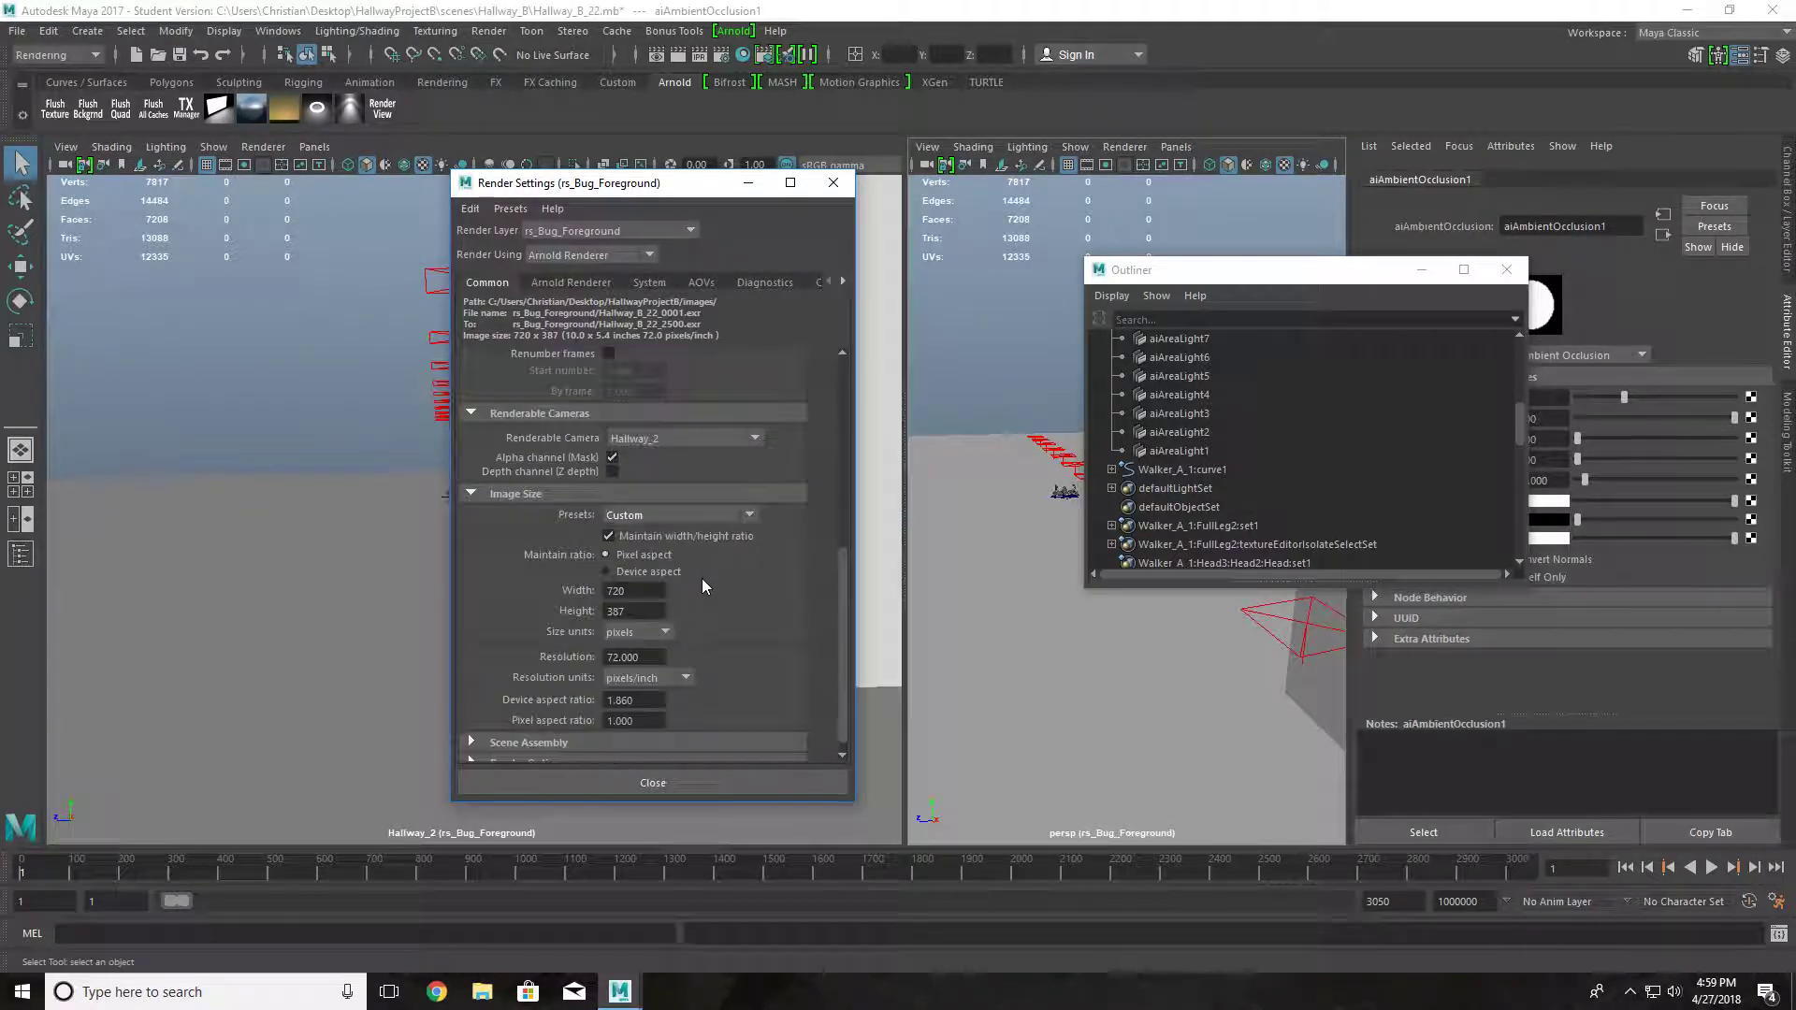
click(568, 282)
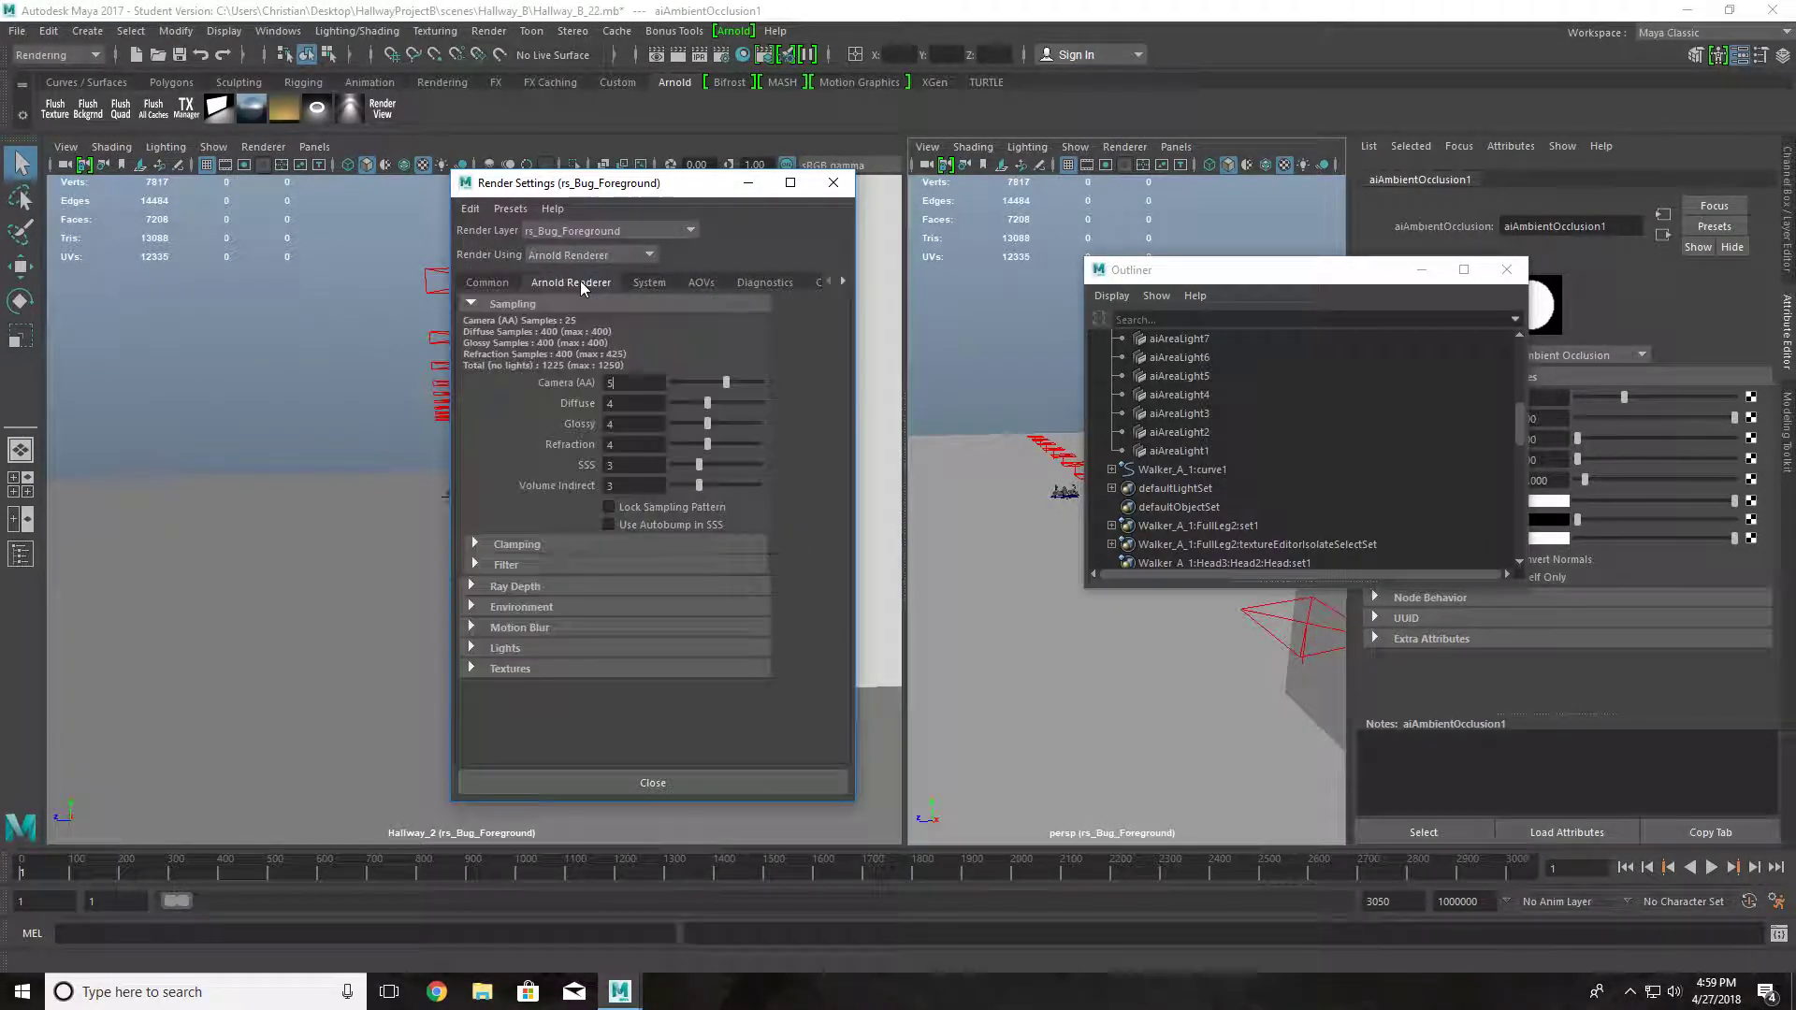
click(630, 382)
drag(655, 405, 516, 405)
click(650, 281)
- Show the AOV settings for rs_Bug_Foreground in a wider Render Settings window and list the builtin AOVs
click(701, 282)
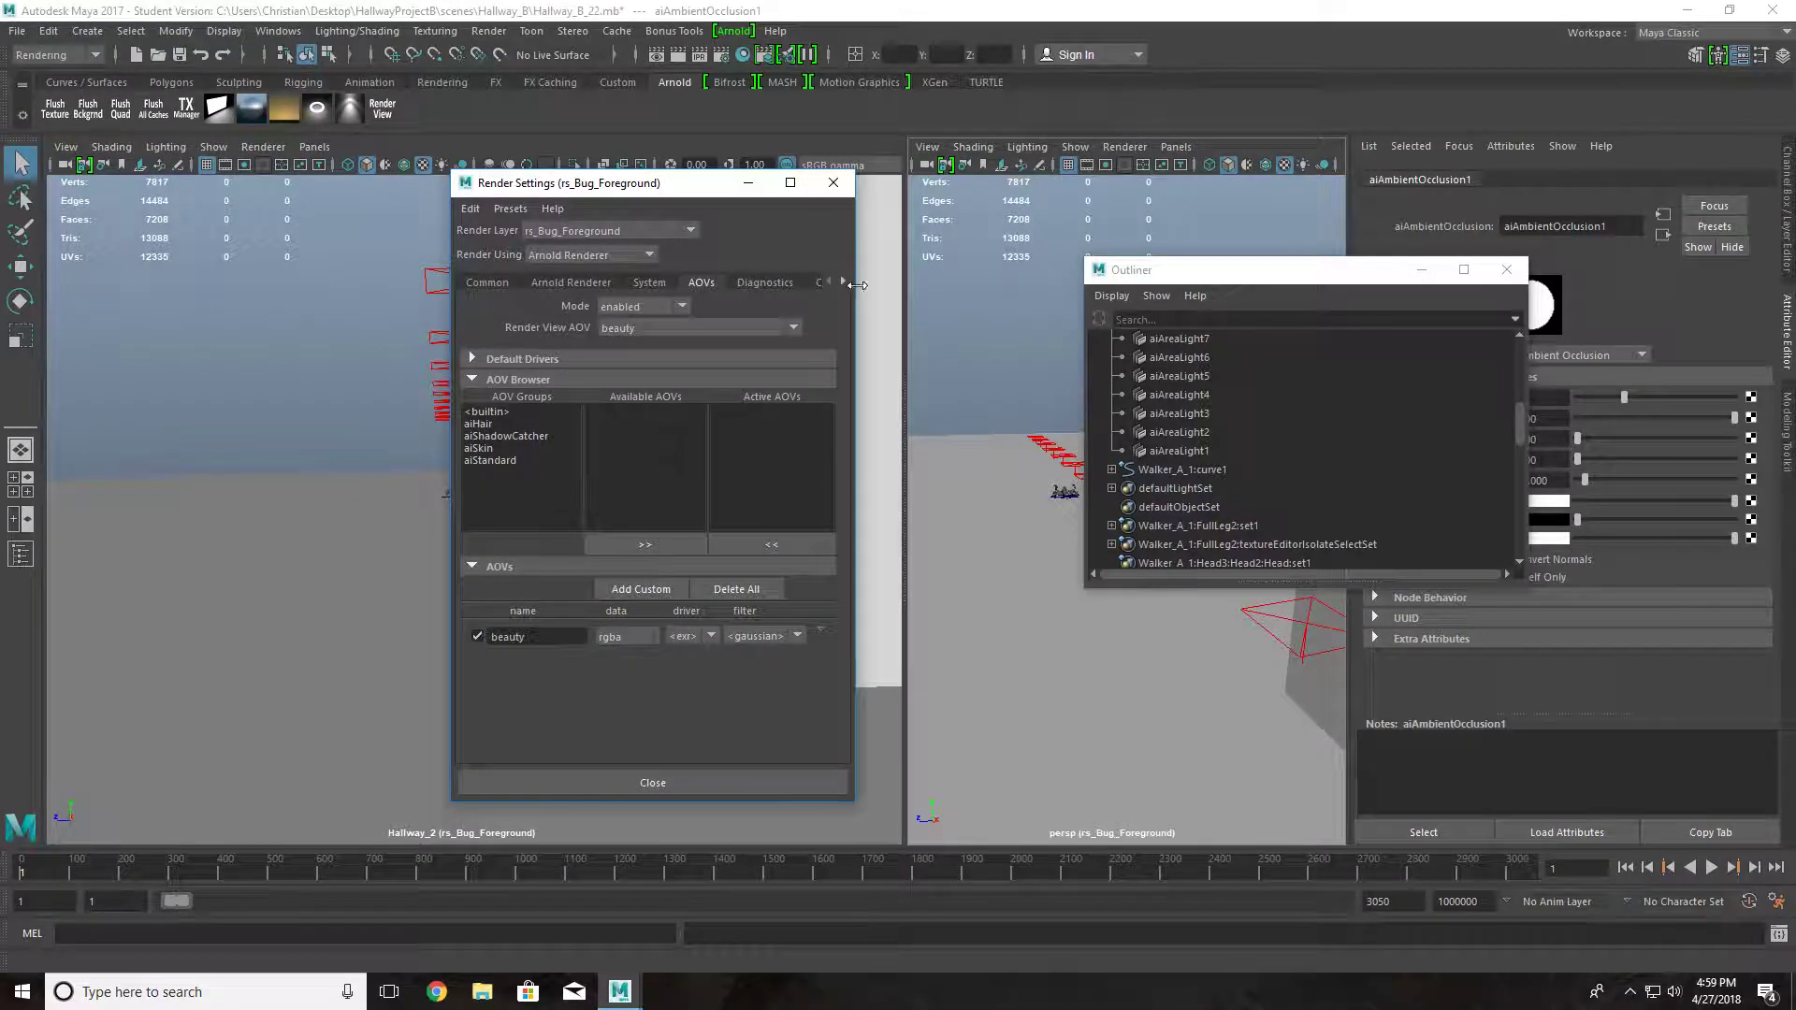
drag(857, 284, 1012, 286)
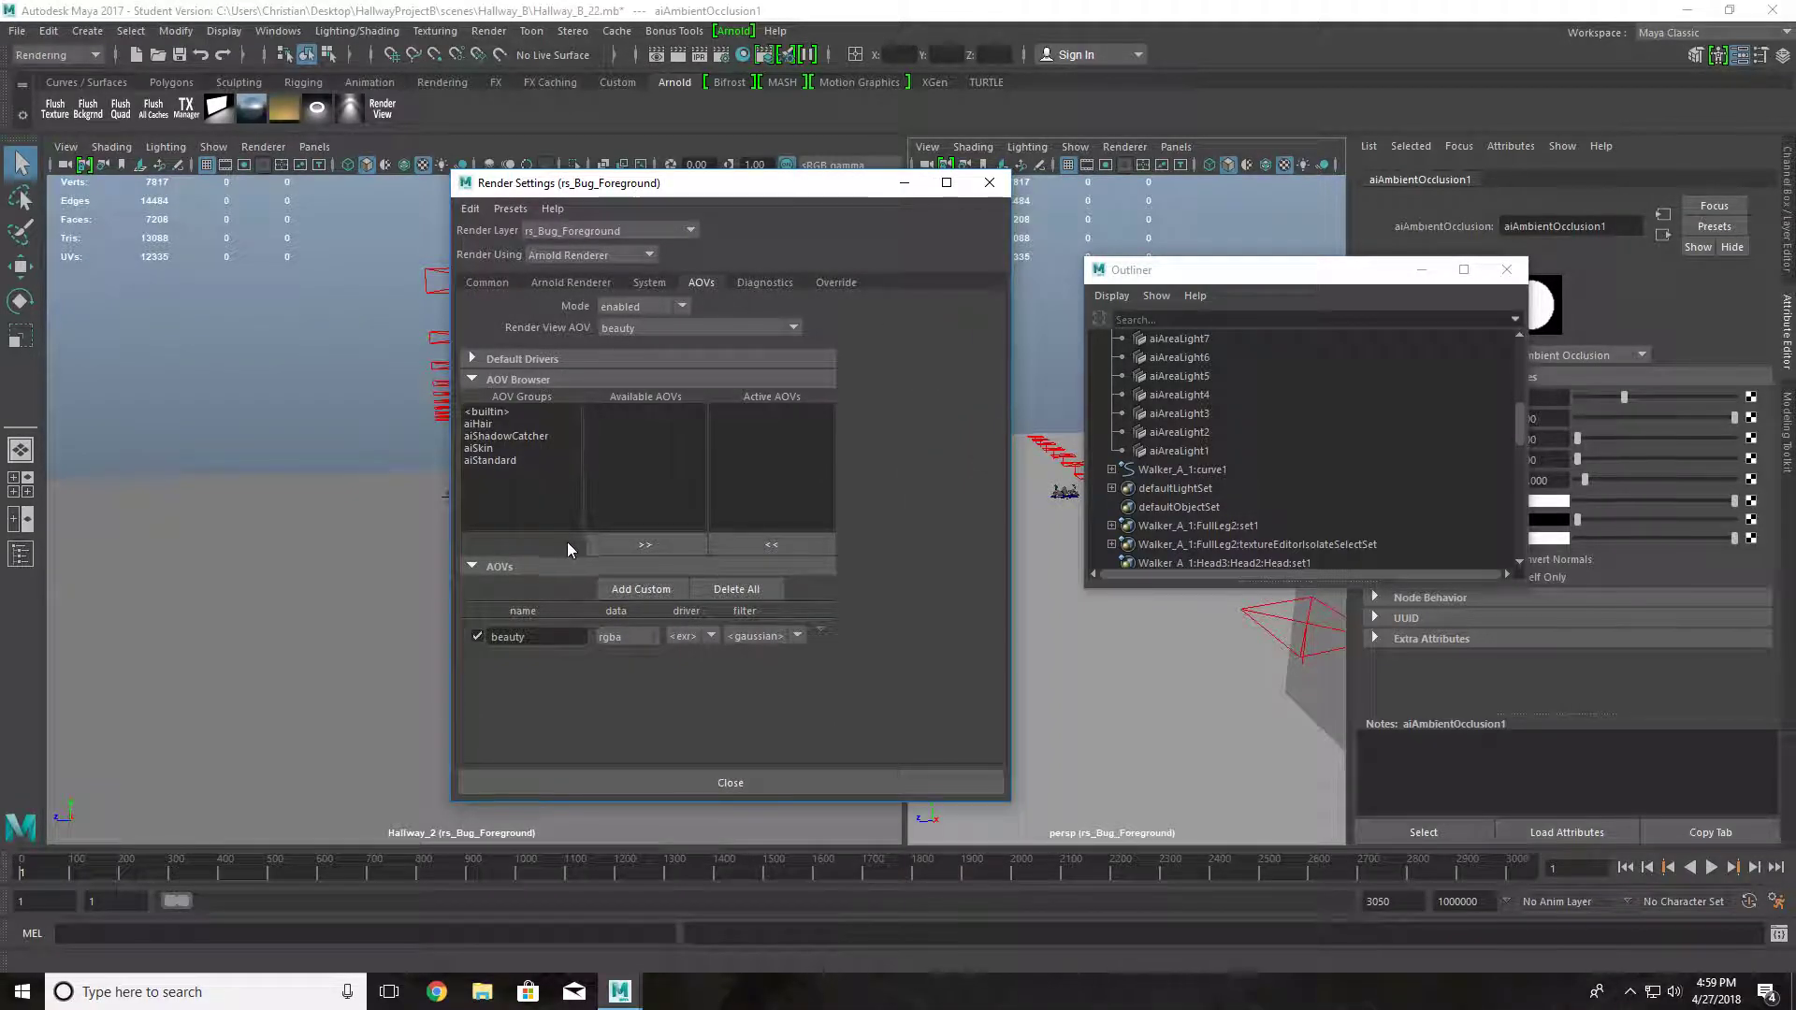
click(598, 230)
click(593, 296)
click(488, 412)
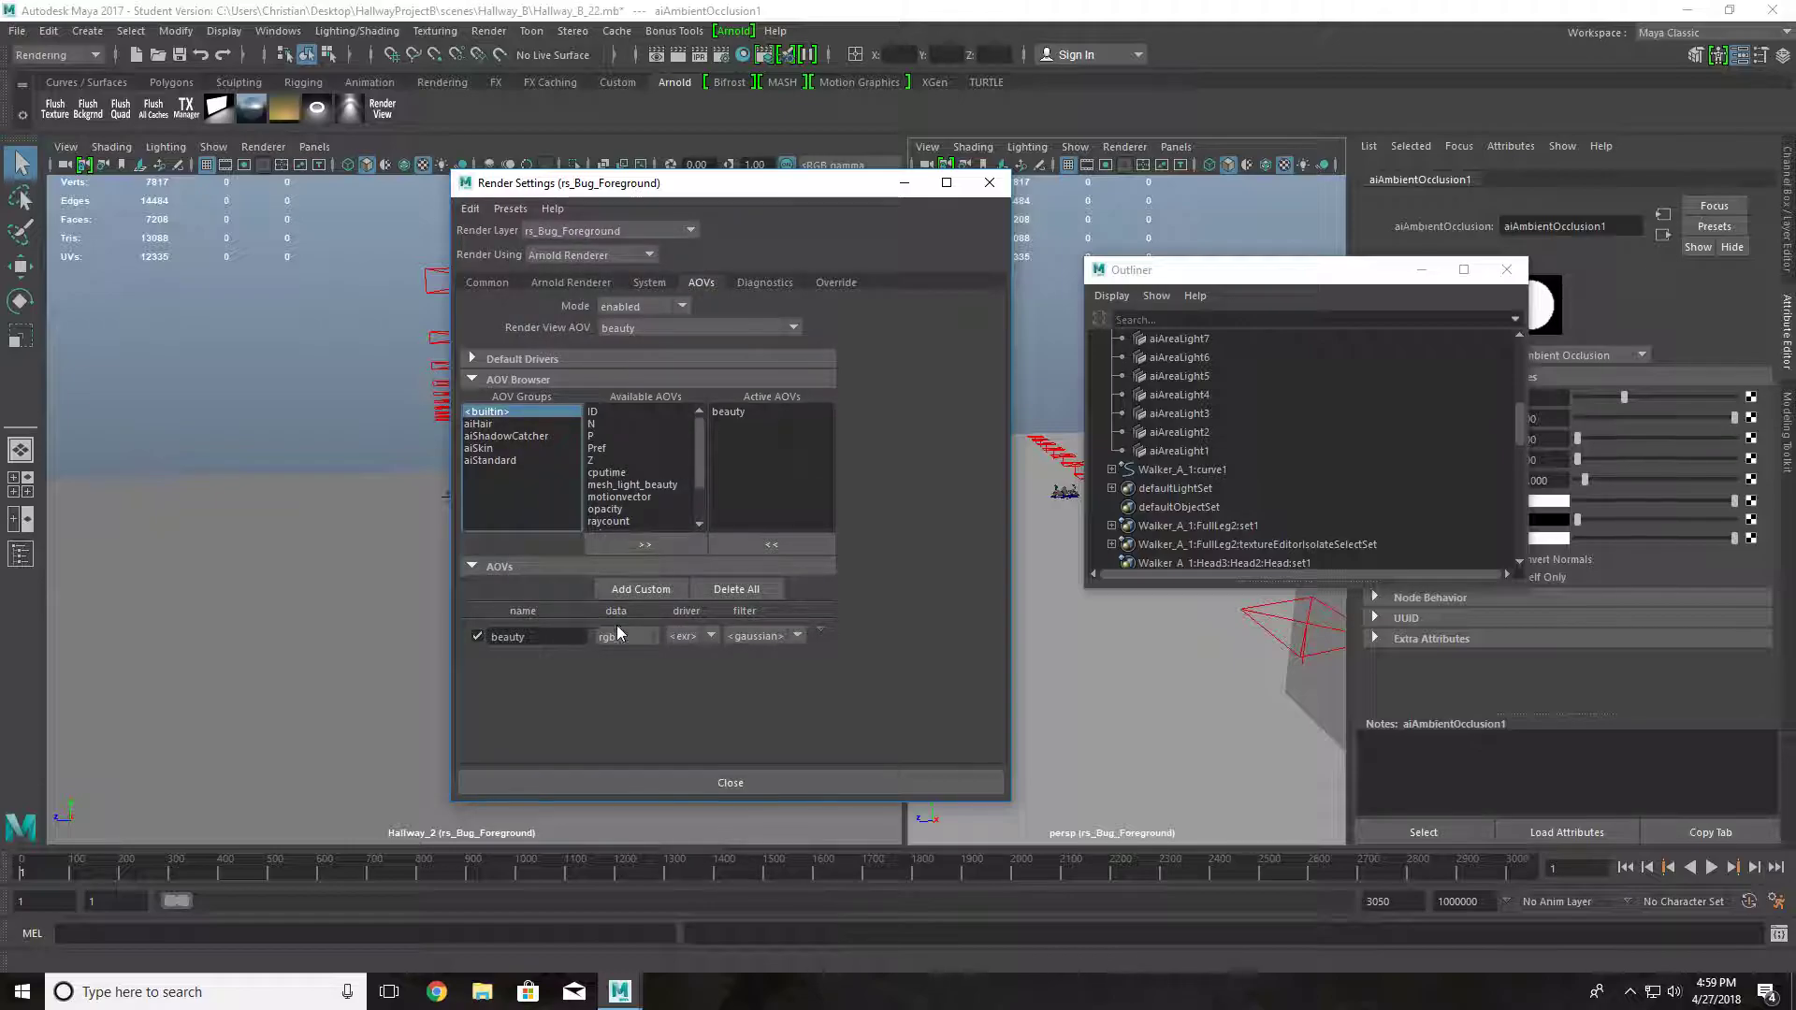
click(526, 643)
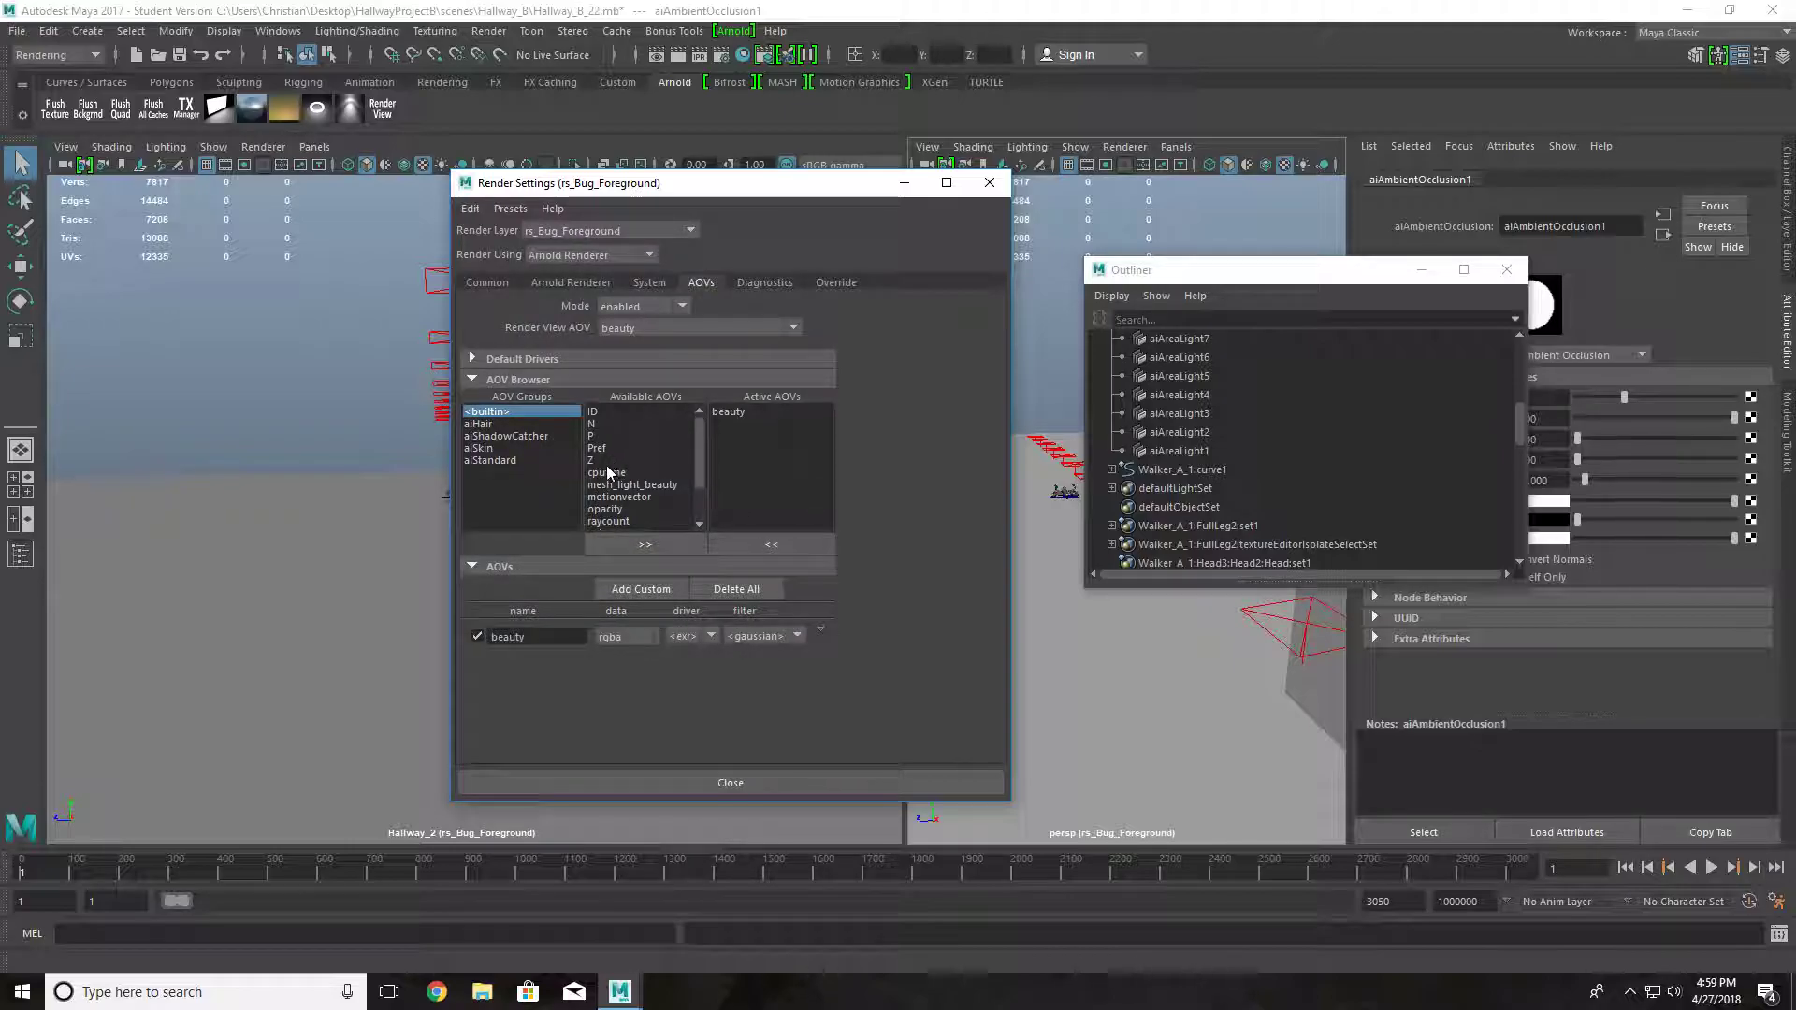
- Look at the beauty AOV's options and try to activate another builtin AOV
click(822, 628)
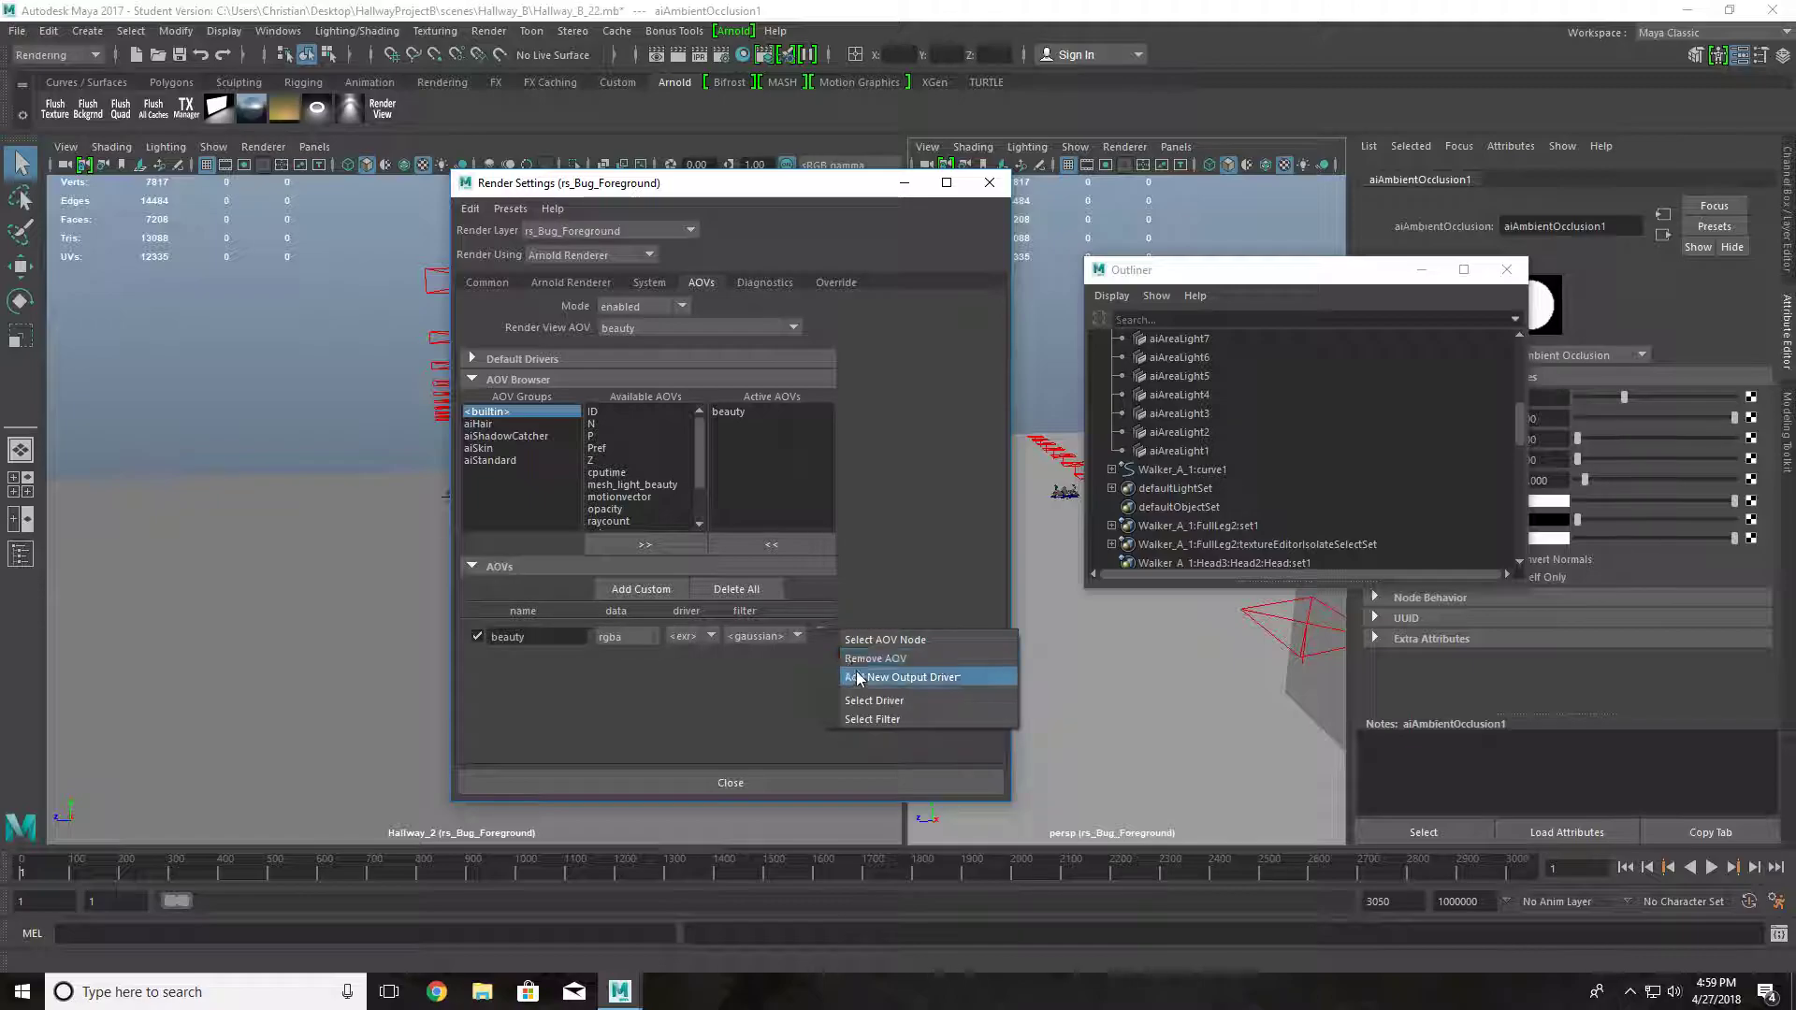
click(838, 677)
click(508, 410)
click(619, 473)
click(644, 544)
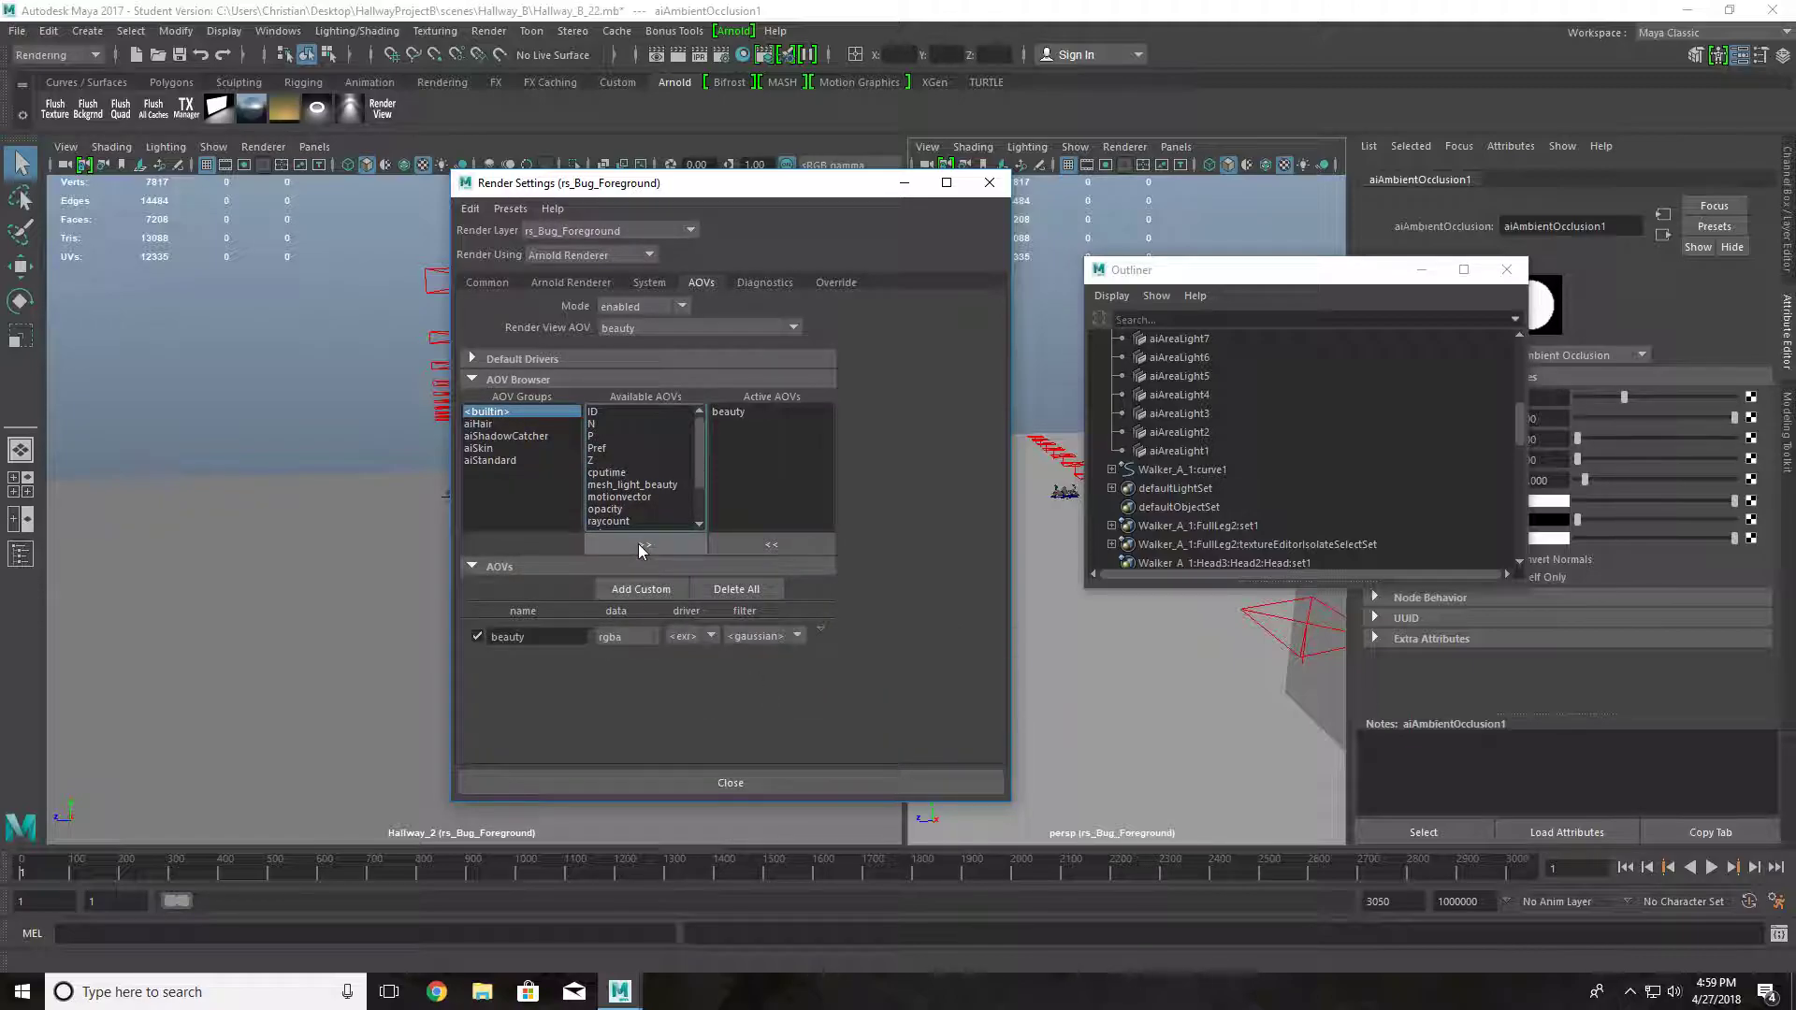
- Activate the direct_diffuse and direct_specular AOVs from the aiStandard group
click(496, 461)
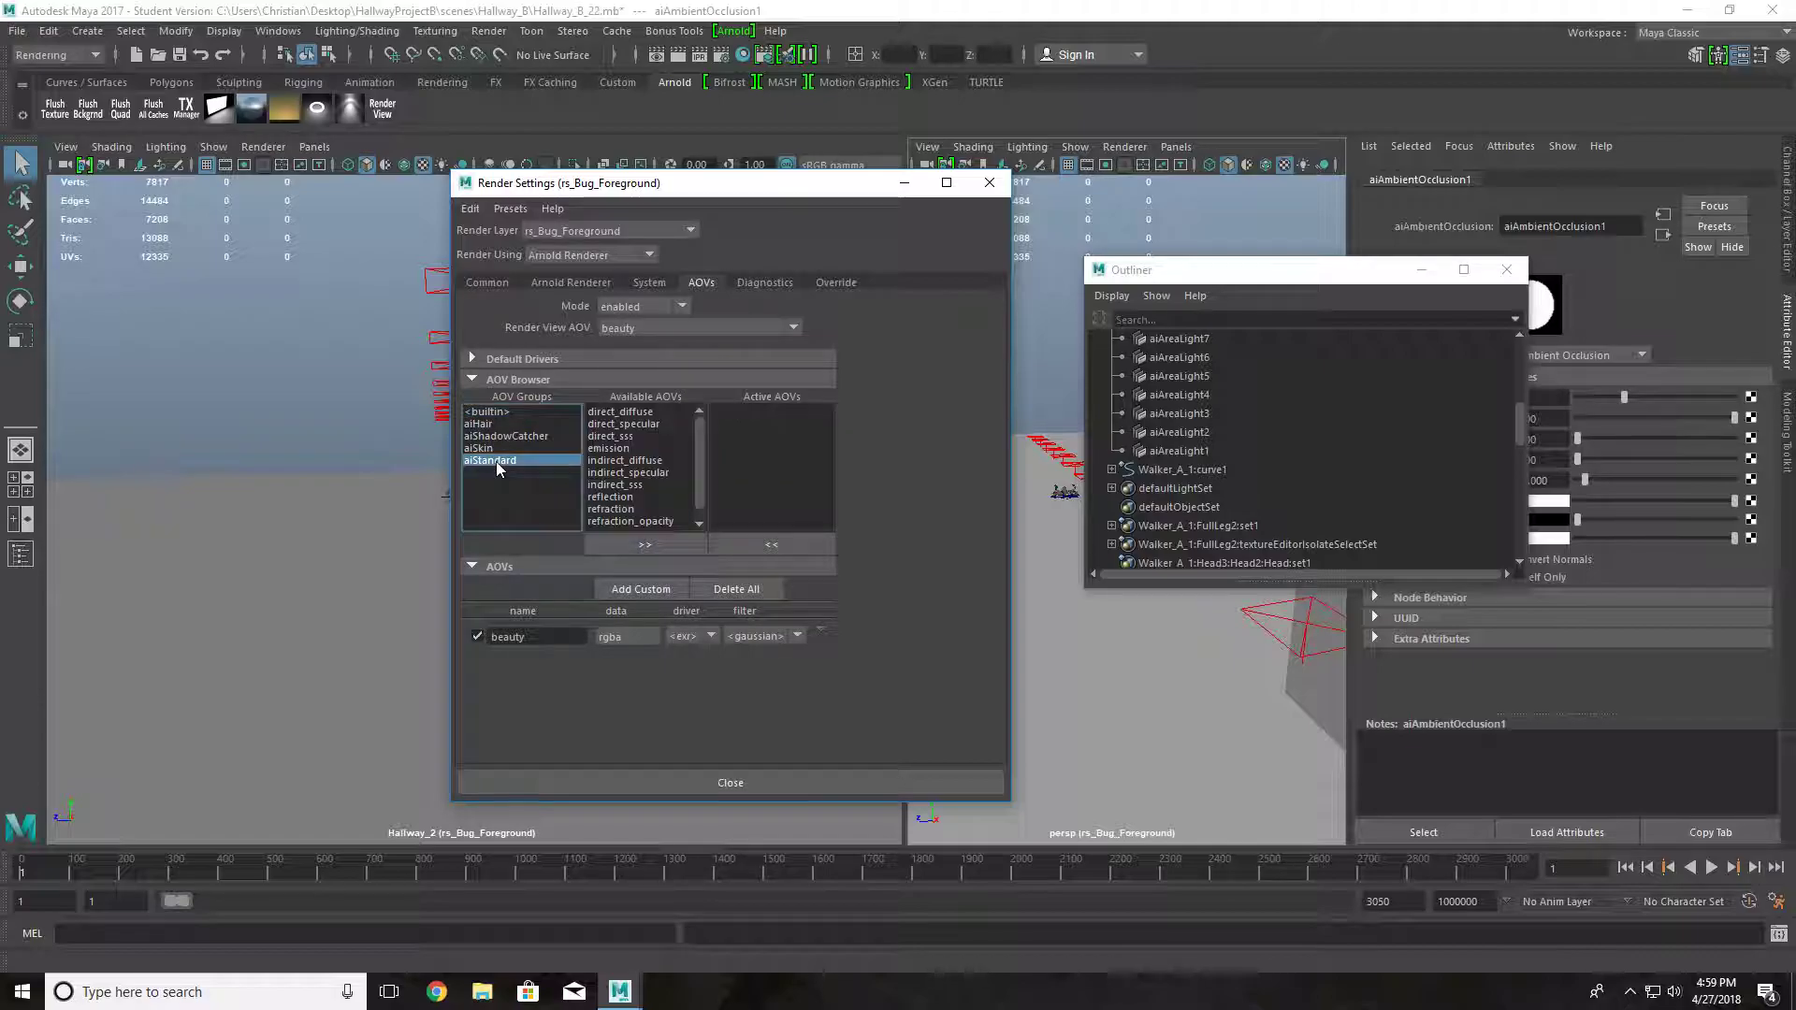
click(641, 412)
click(645, 543)
click(632, 413)
click(626, 545)
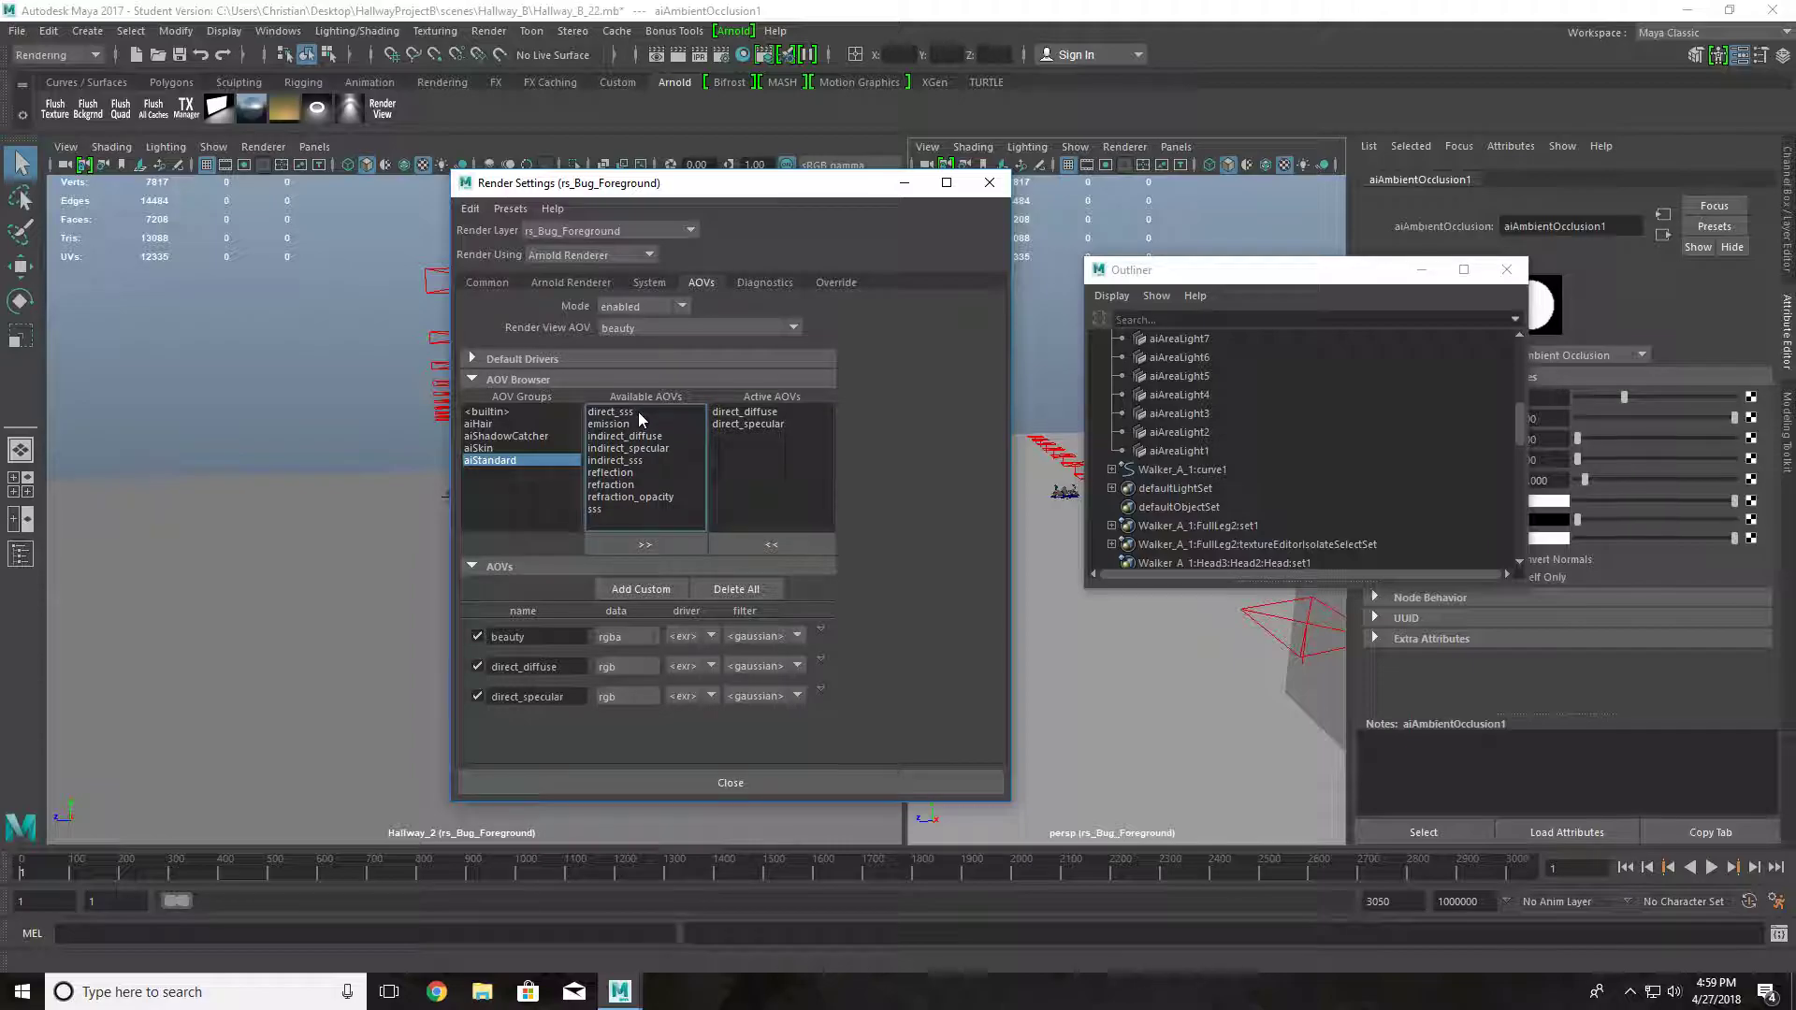
- Activate the indirect_diffuse, indirect_specular and reflection AOVs from the aiStandard group
click(641, 438)
click(638, 545)
click(638, 437)
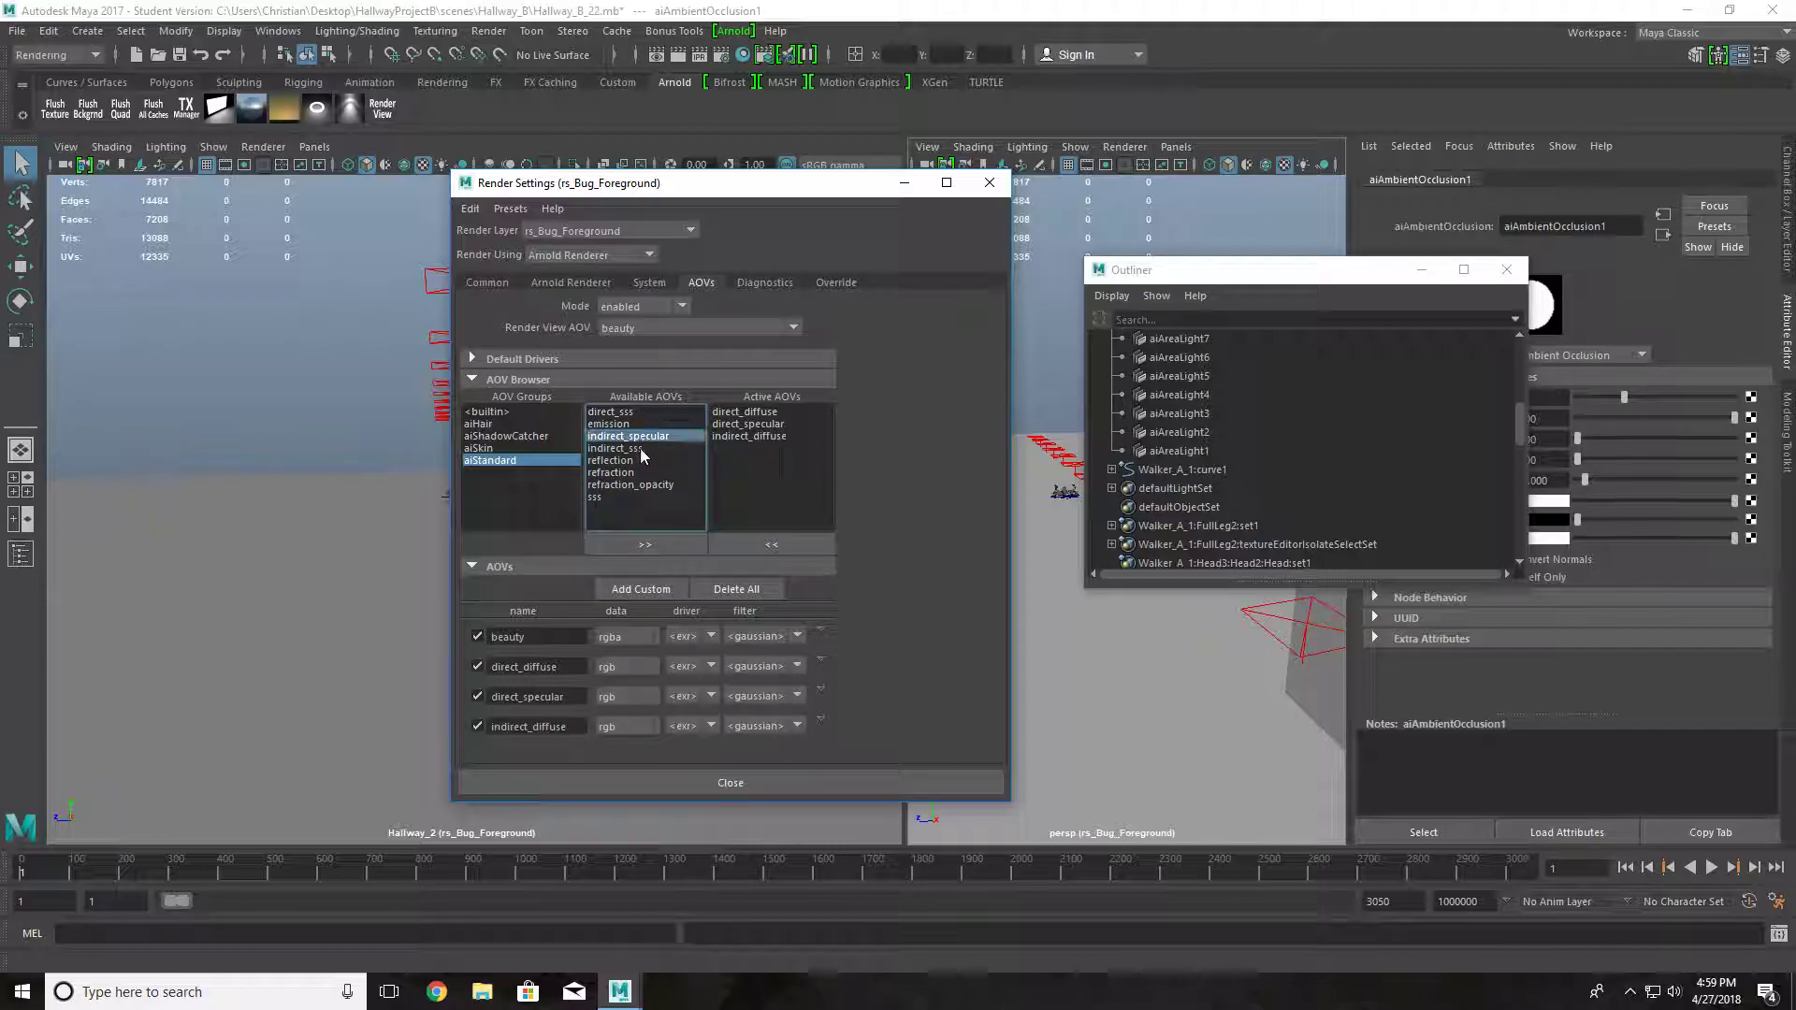
click(634, 537)
click(633, 449)
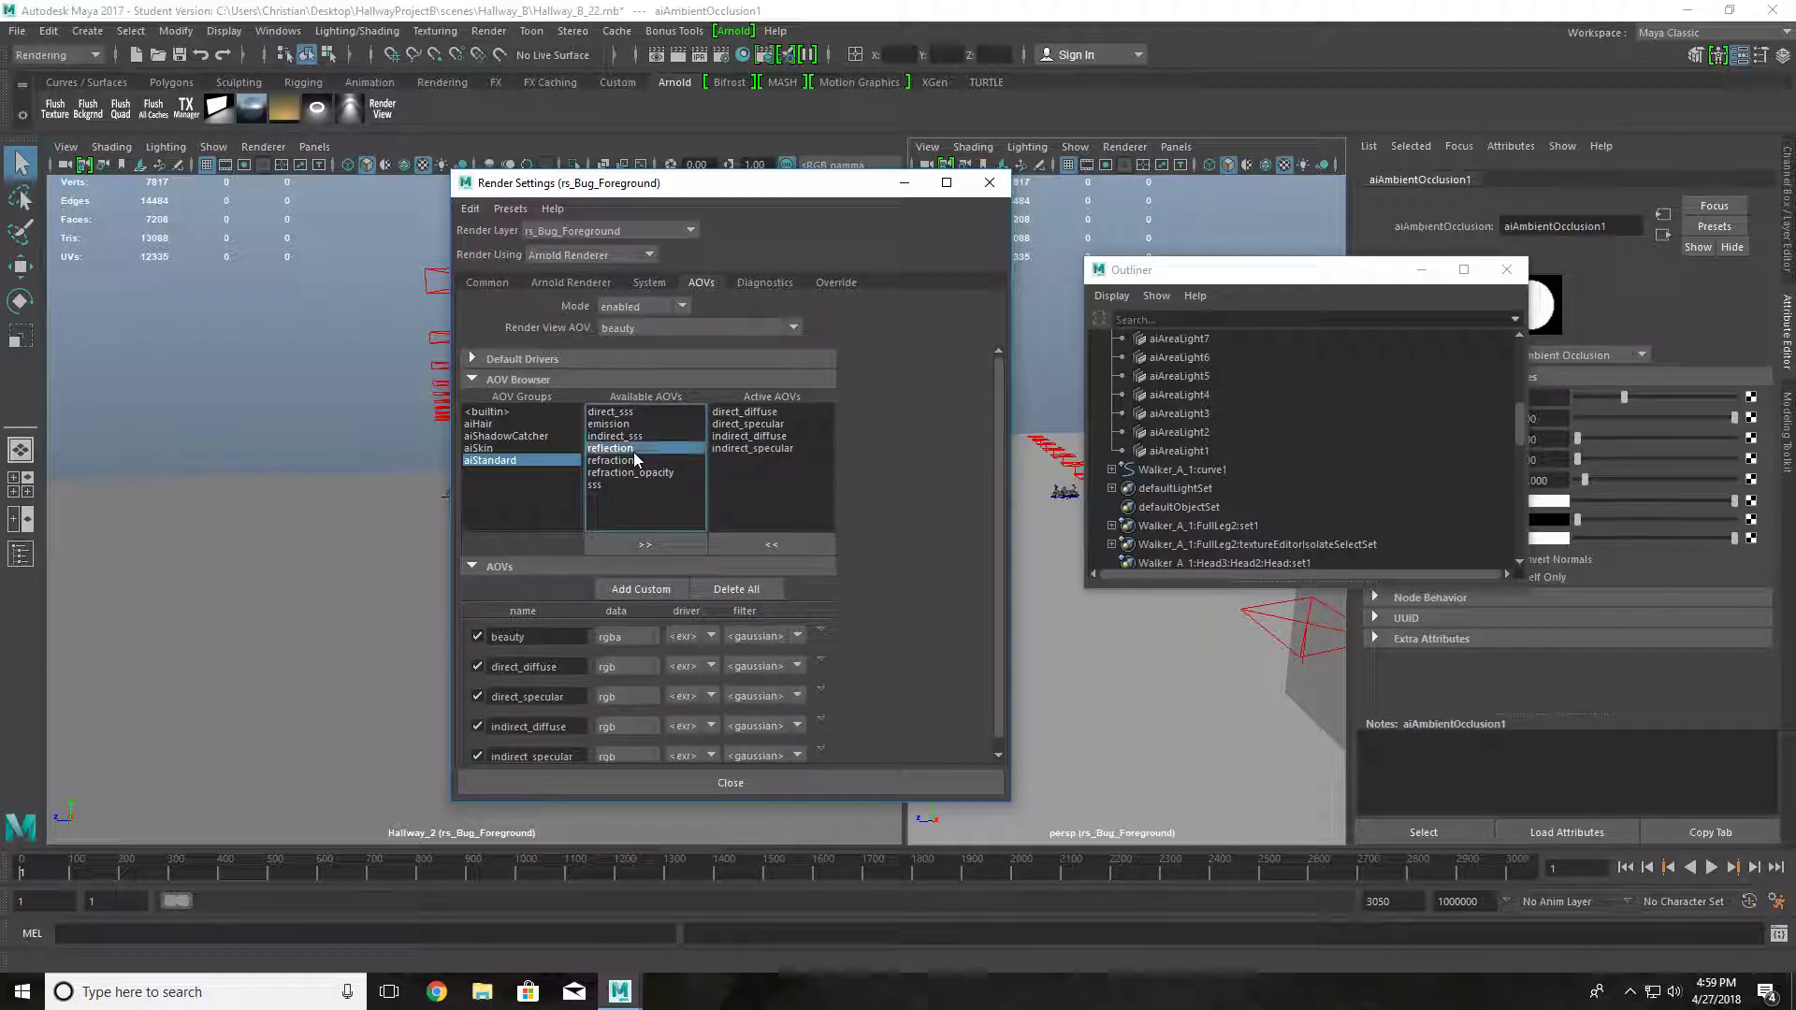
click(636, 537)
- Activate the Z and motionvector AOVs from the builtin group
scroll(597, 642, down, 1)
click(492, 370)
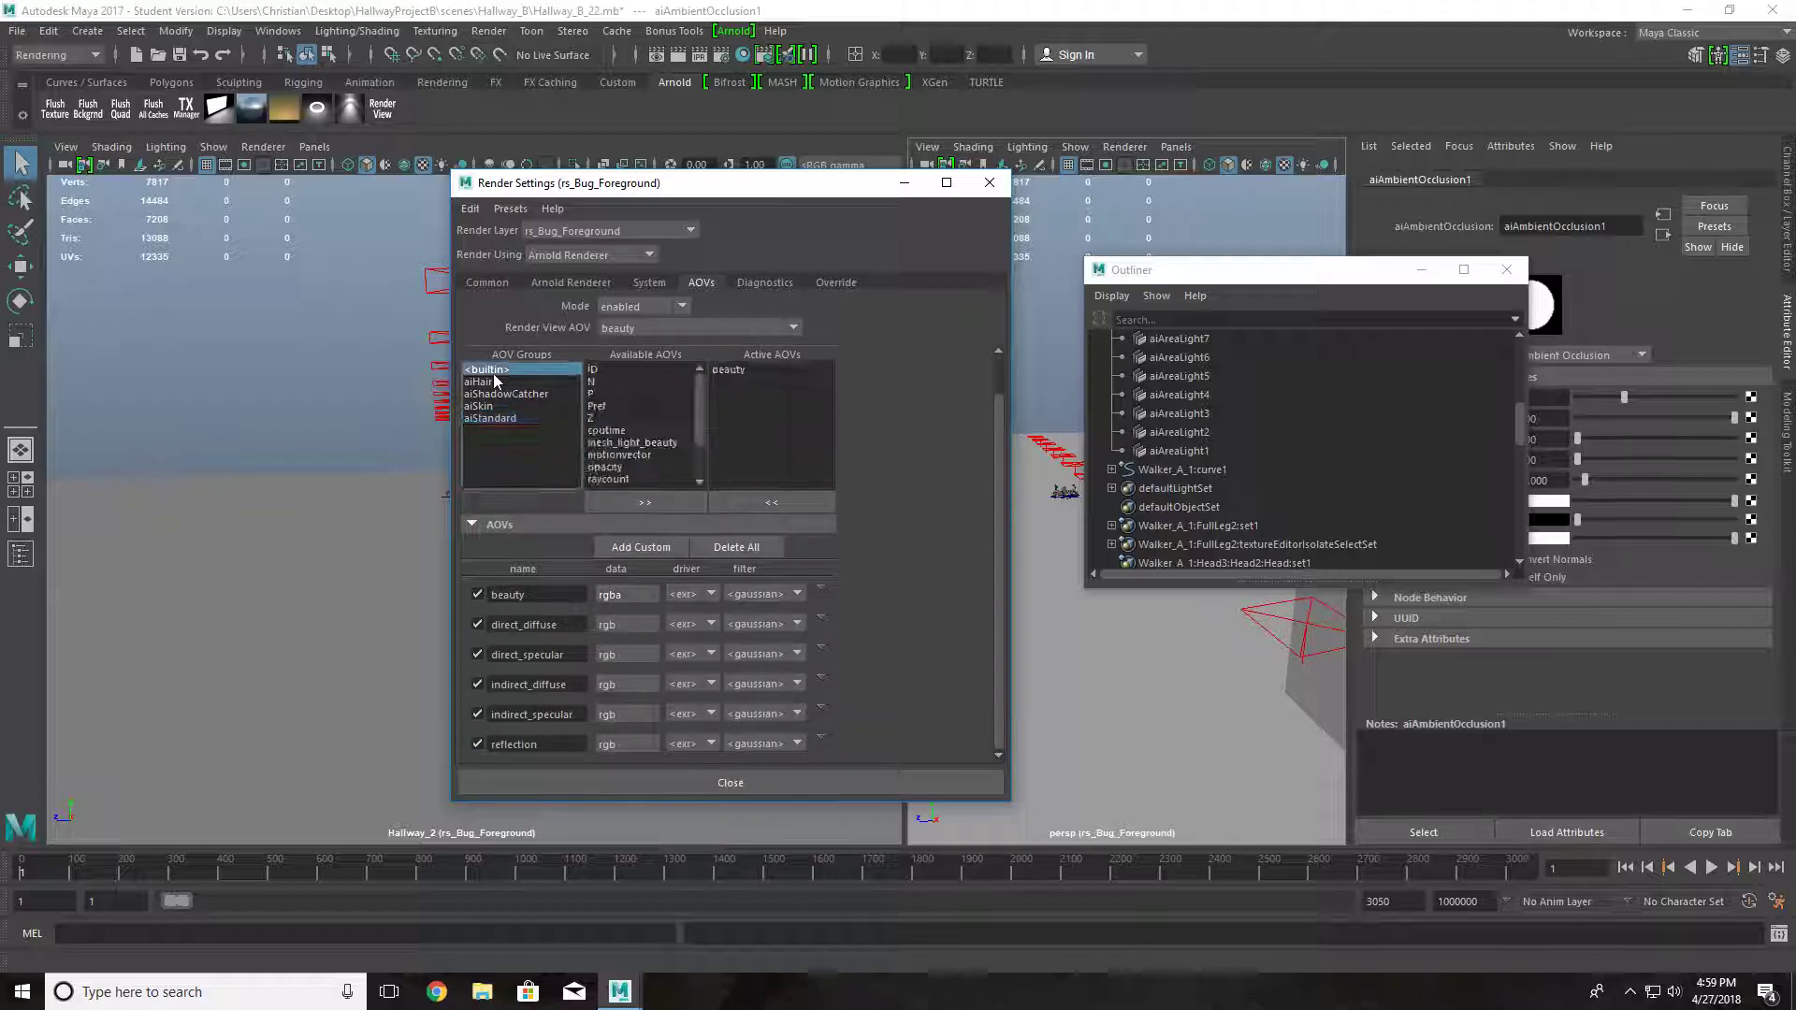
click(625, 420)
click(625, 501)
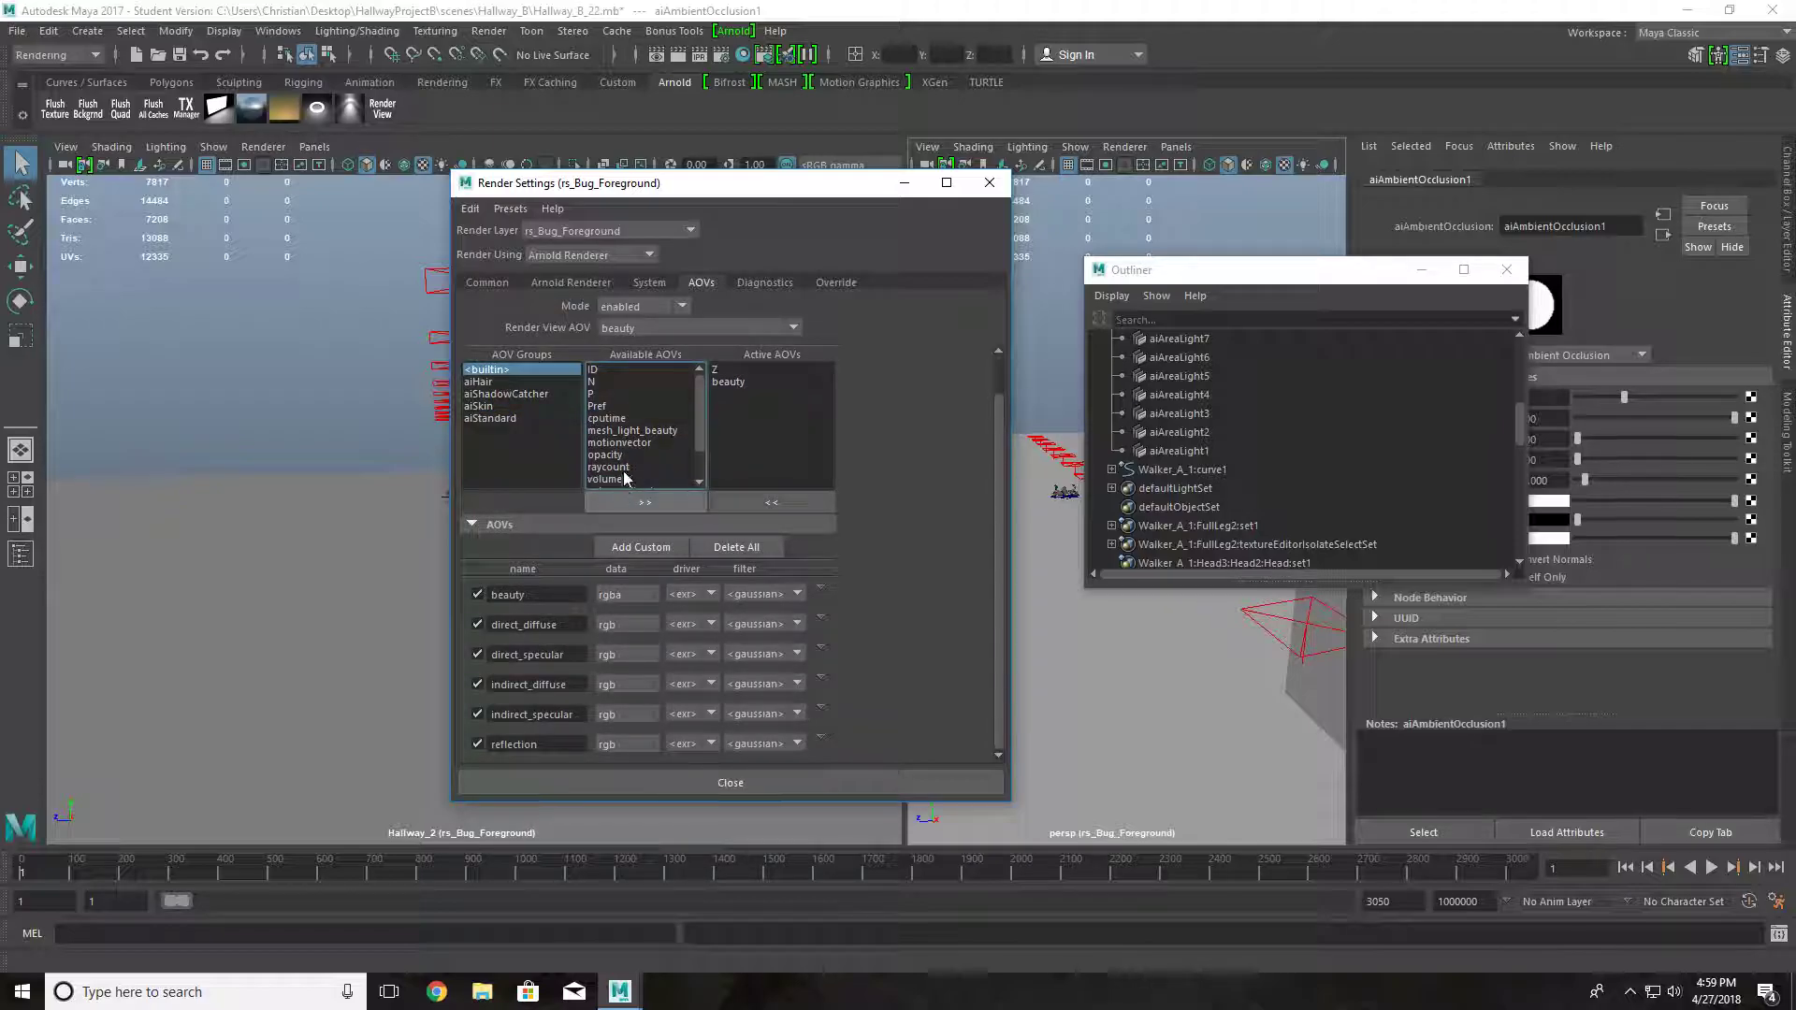
click(627, 444)
click(631, 501)
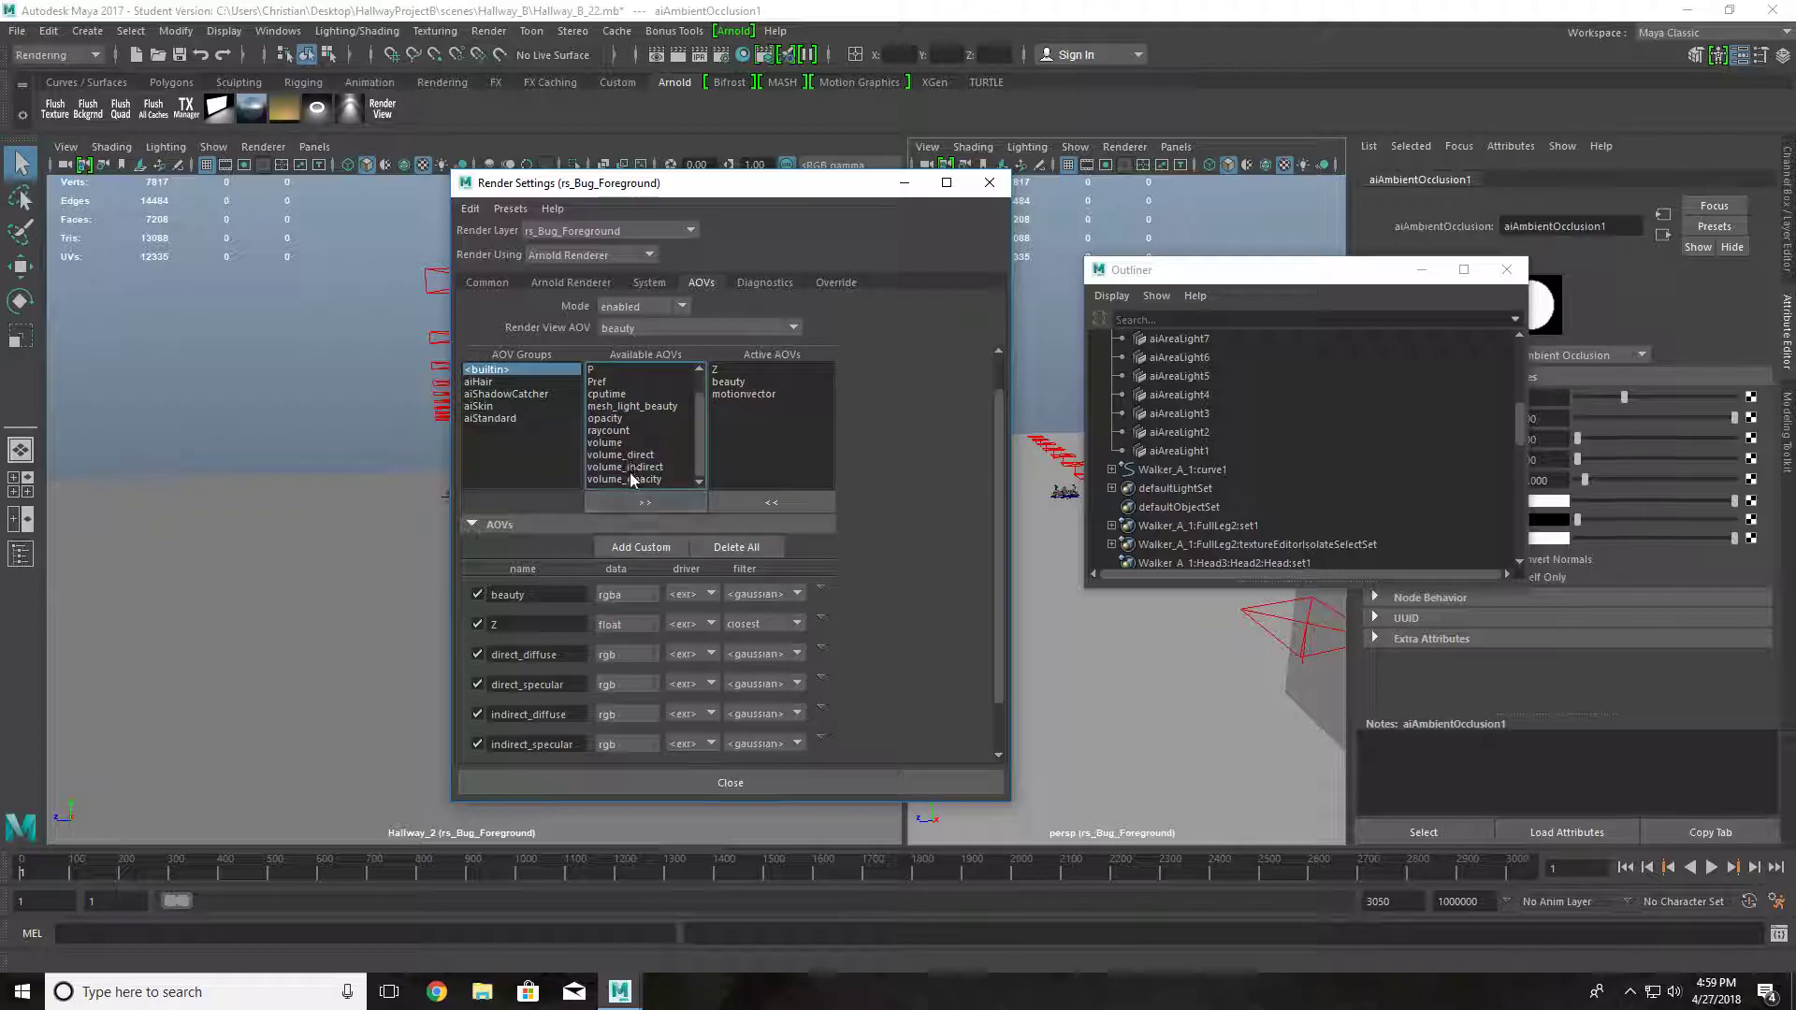
- Examine the remaining AOV groups and the list of active AOVs
scroll(631, 473, down, 1)
scroll(630, 473, up, 2)
scroll(631, 473, down, 3)
click(493, 392)
click(490, 404)
click(506, 380)
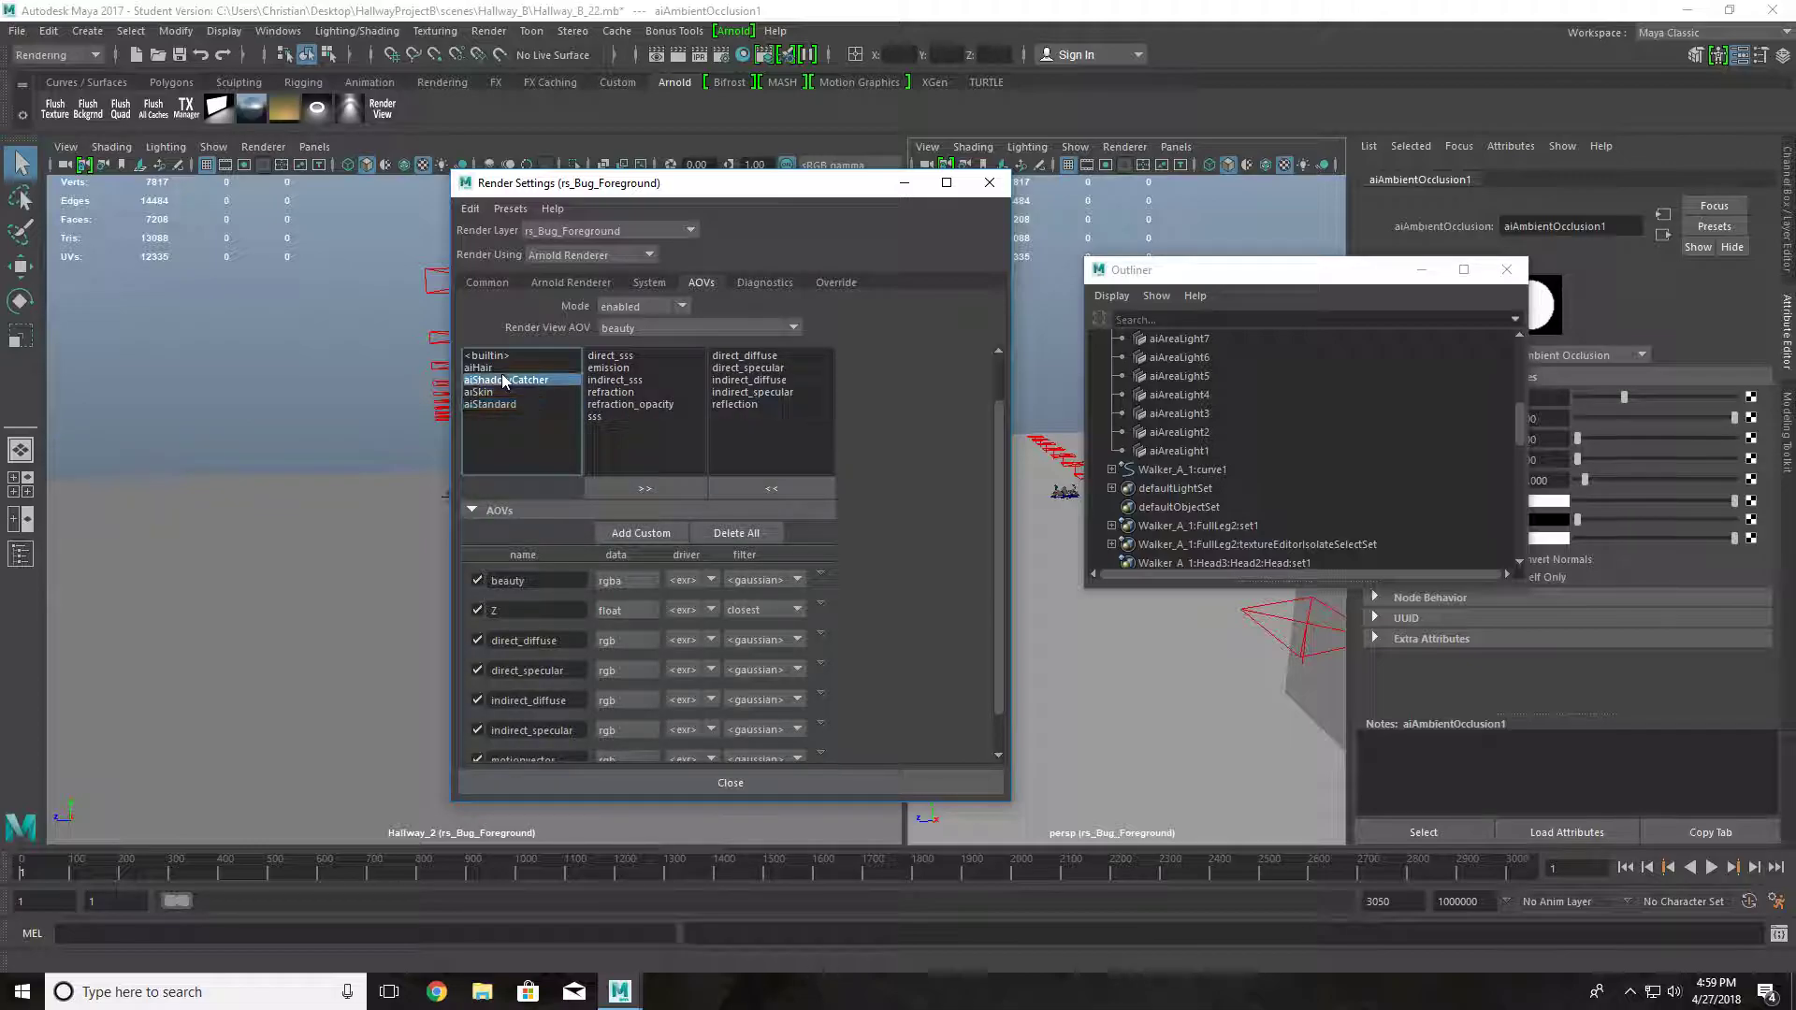
click(500, 392)
click(499, 358)
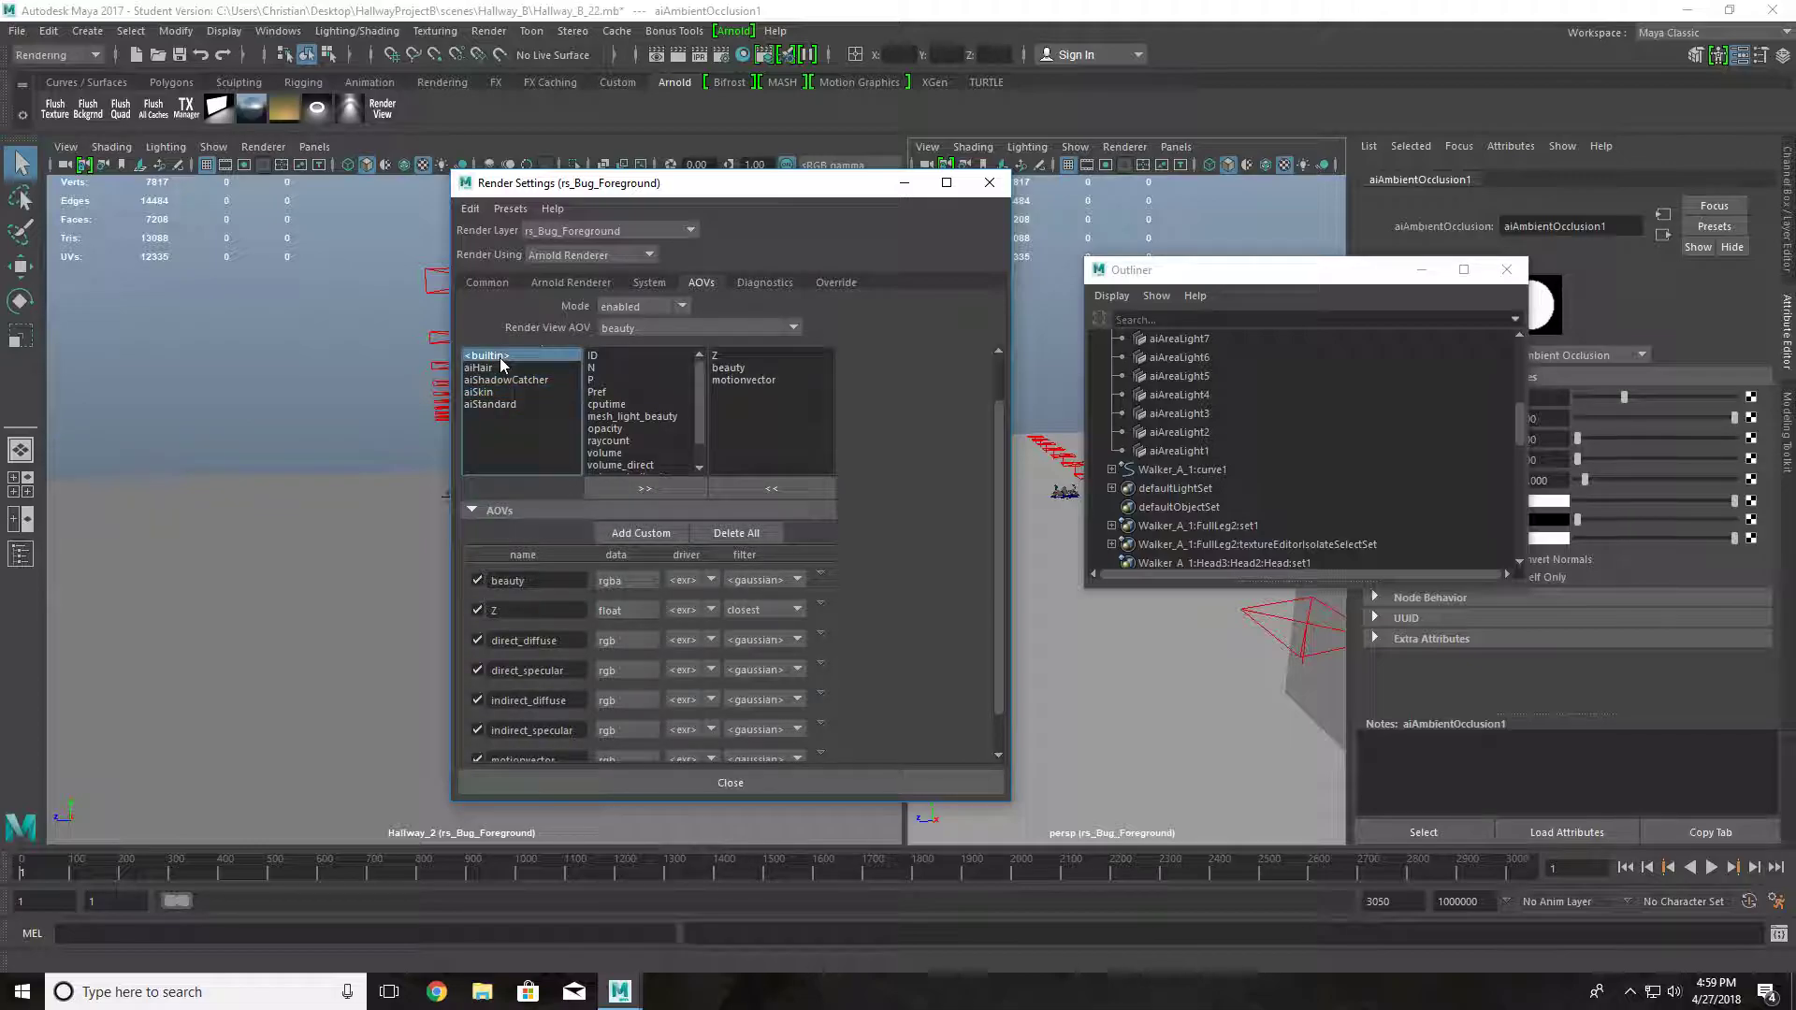
scroll(883, 474, down, 1)
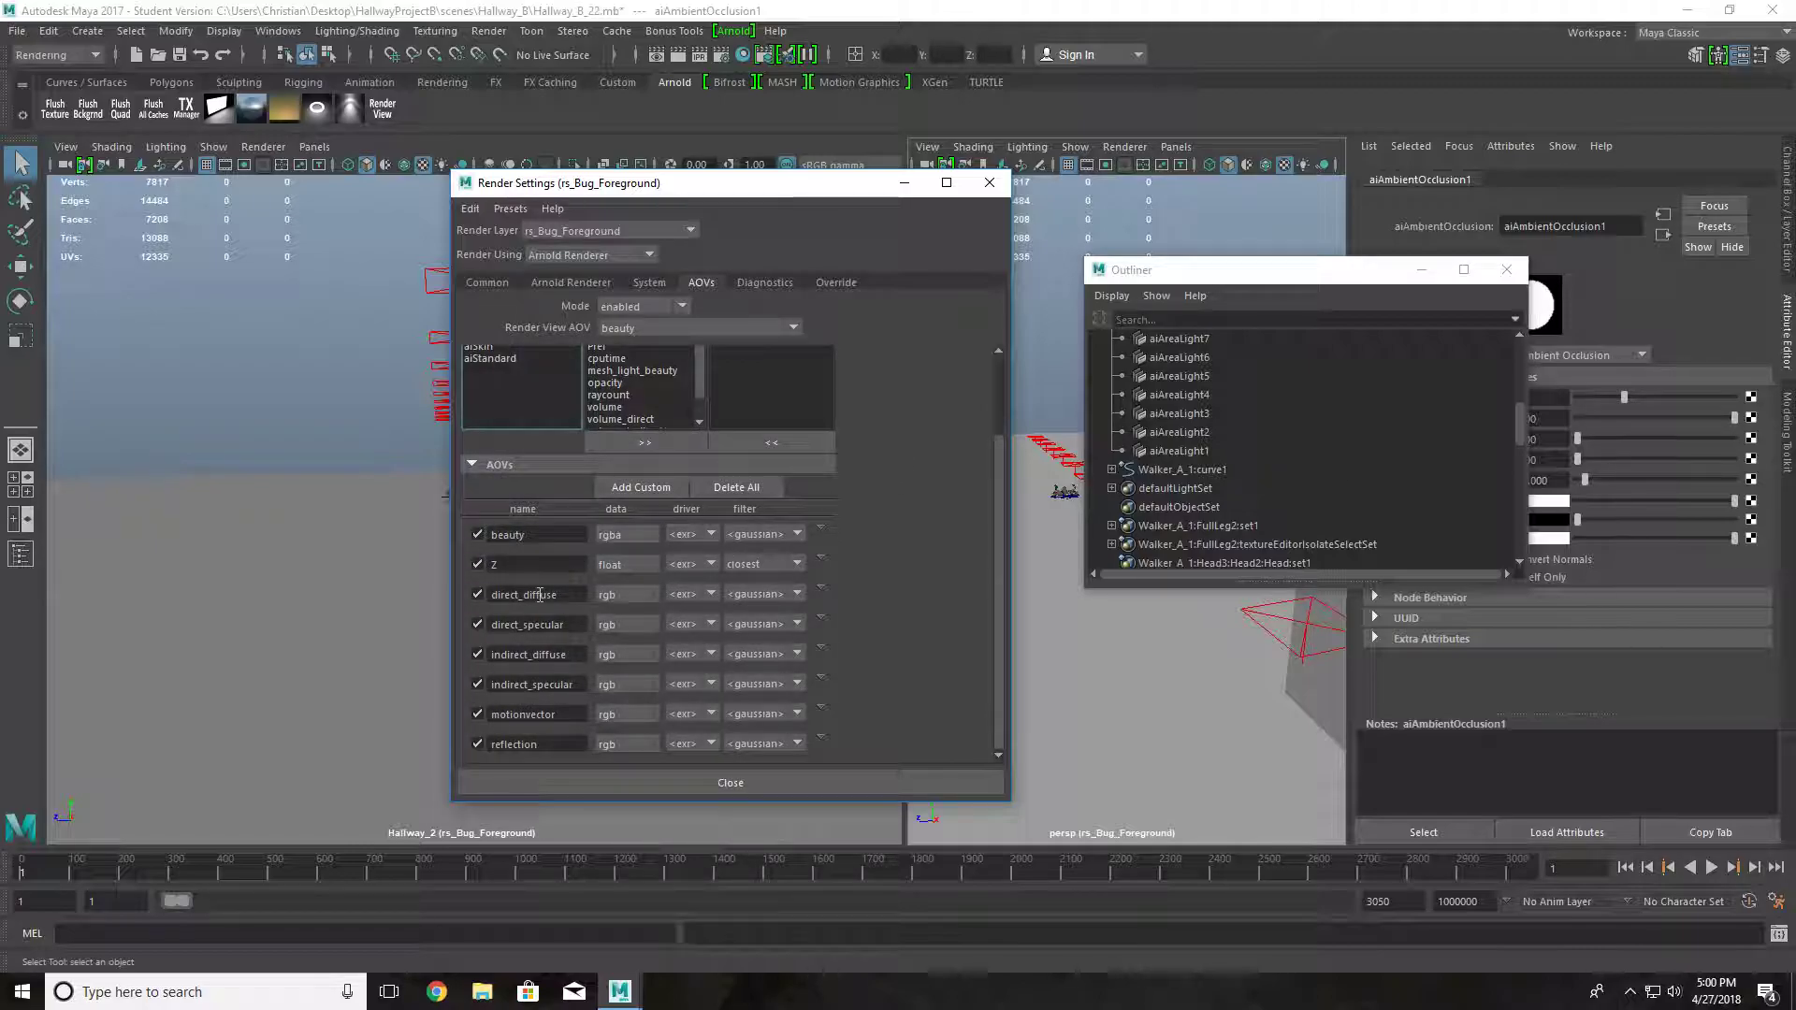
click(478, 565)
click(478, 595)
click(478, 625)
click(478, 656)
click(478, 685)
click(478, 714)
click(476, 564)
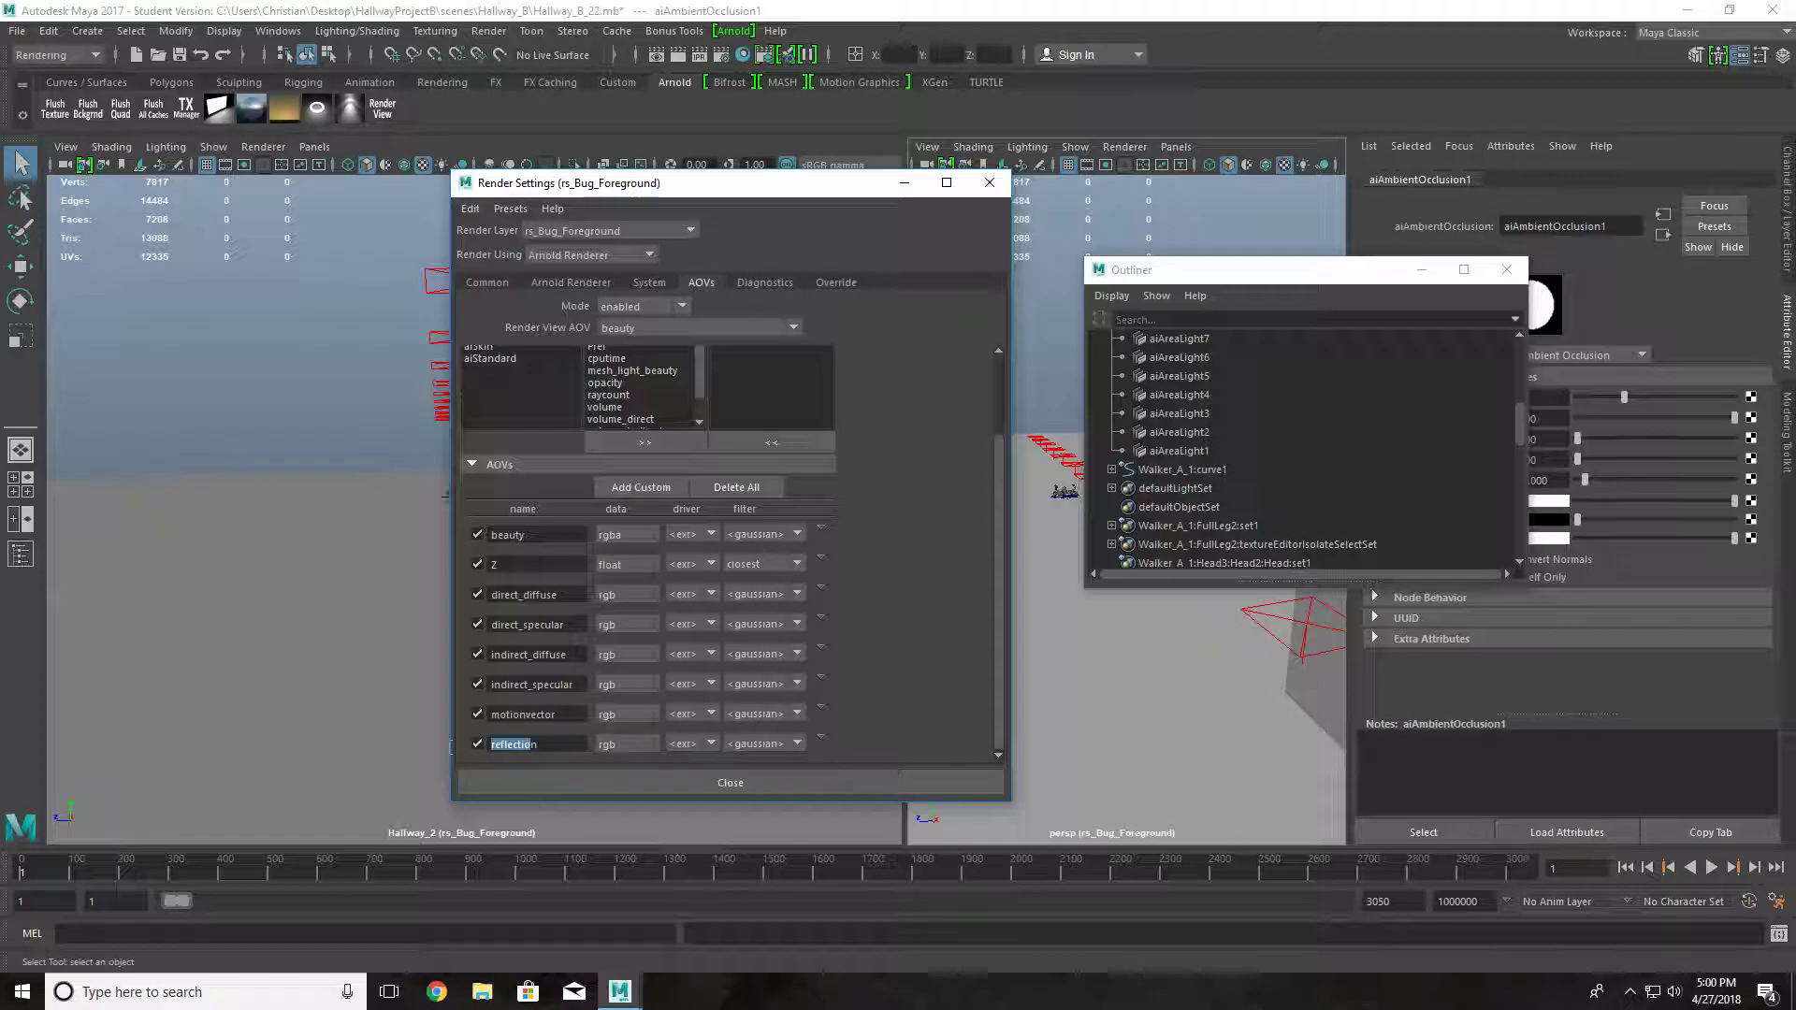
- Open the Render Setup editor and make Environment_Background the visible render layer
click(382, 108)
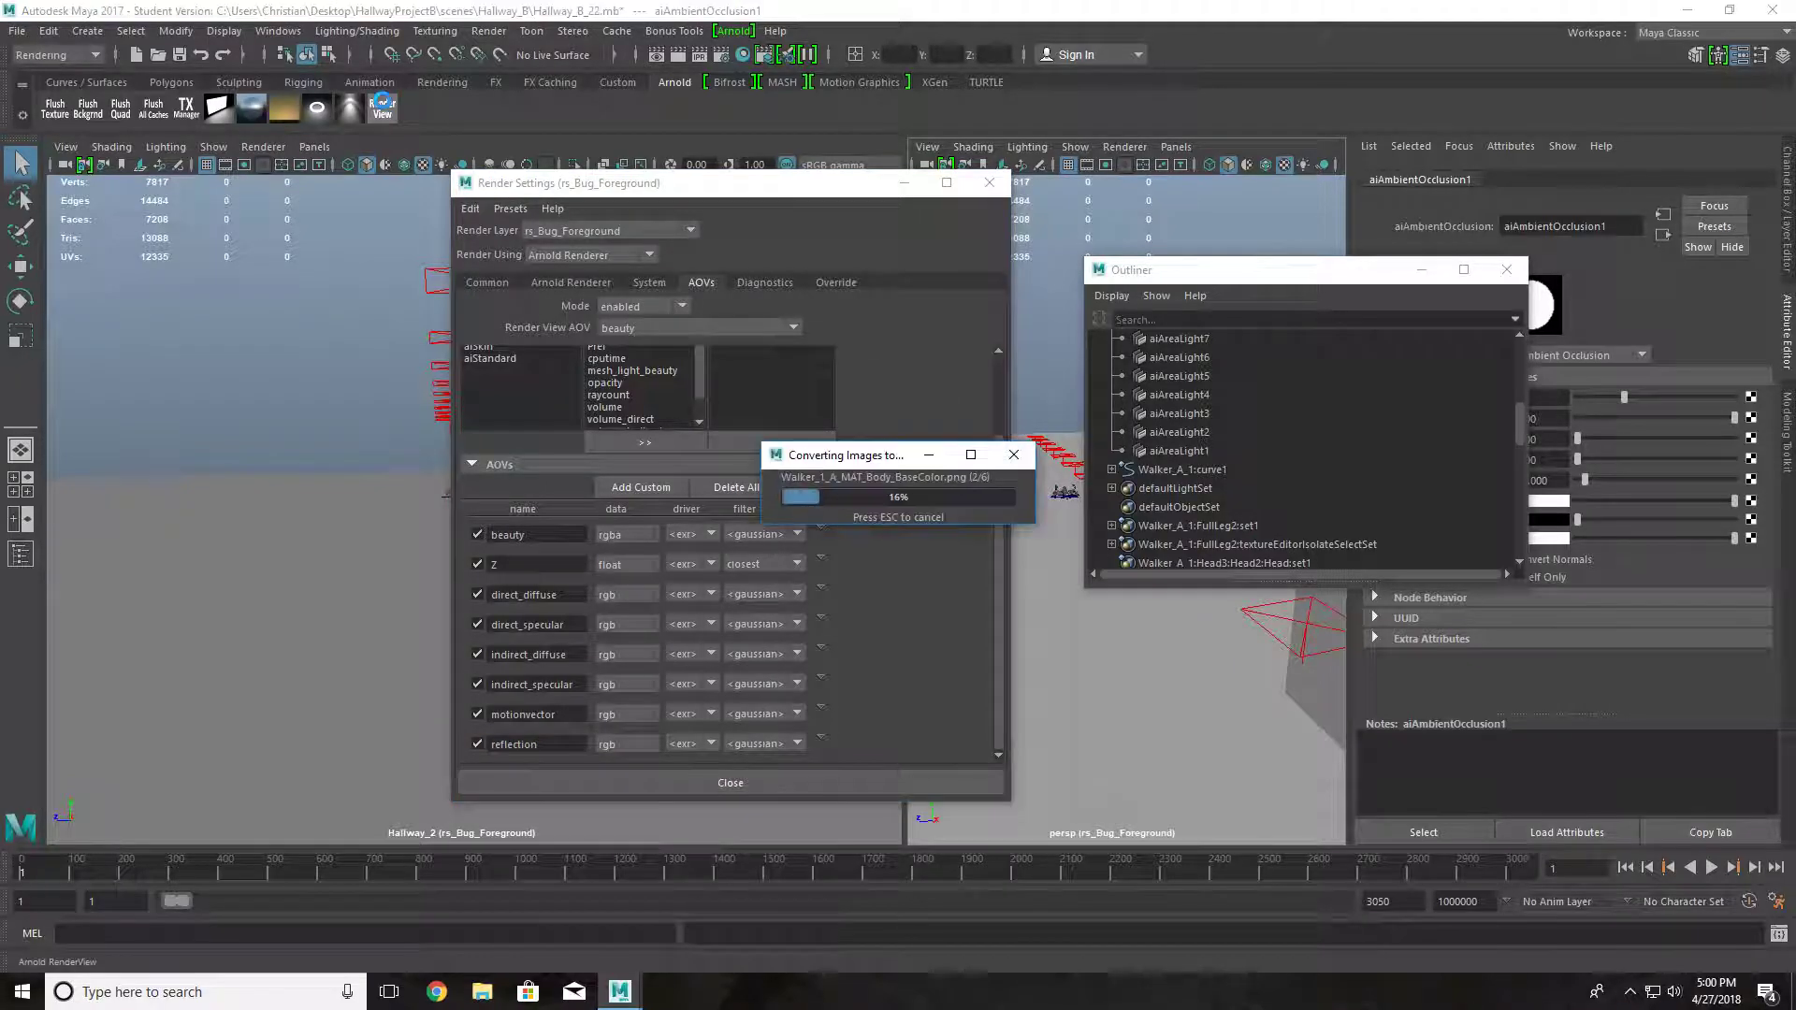
click(573, 21)
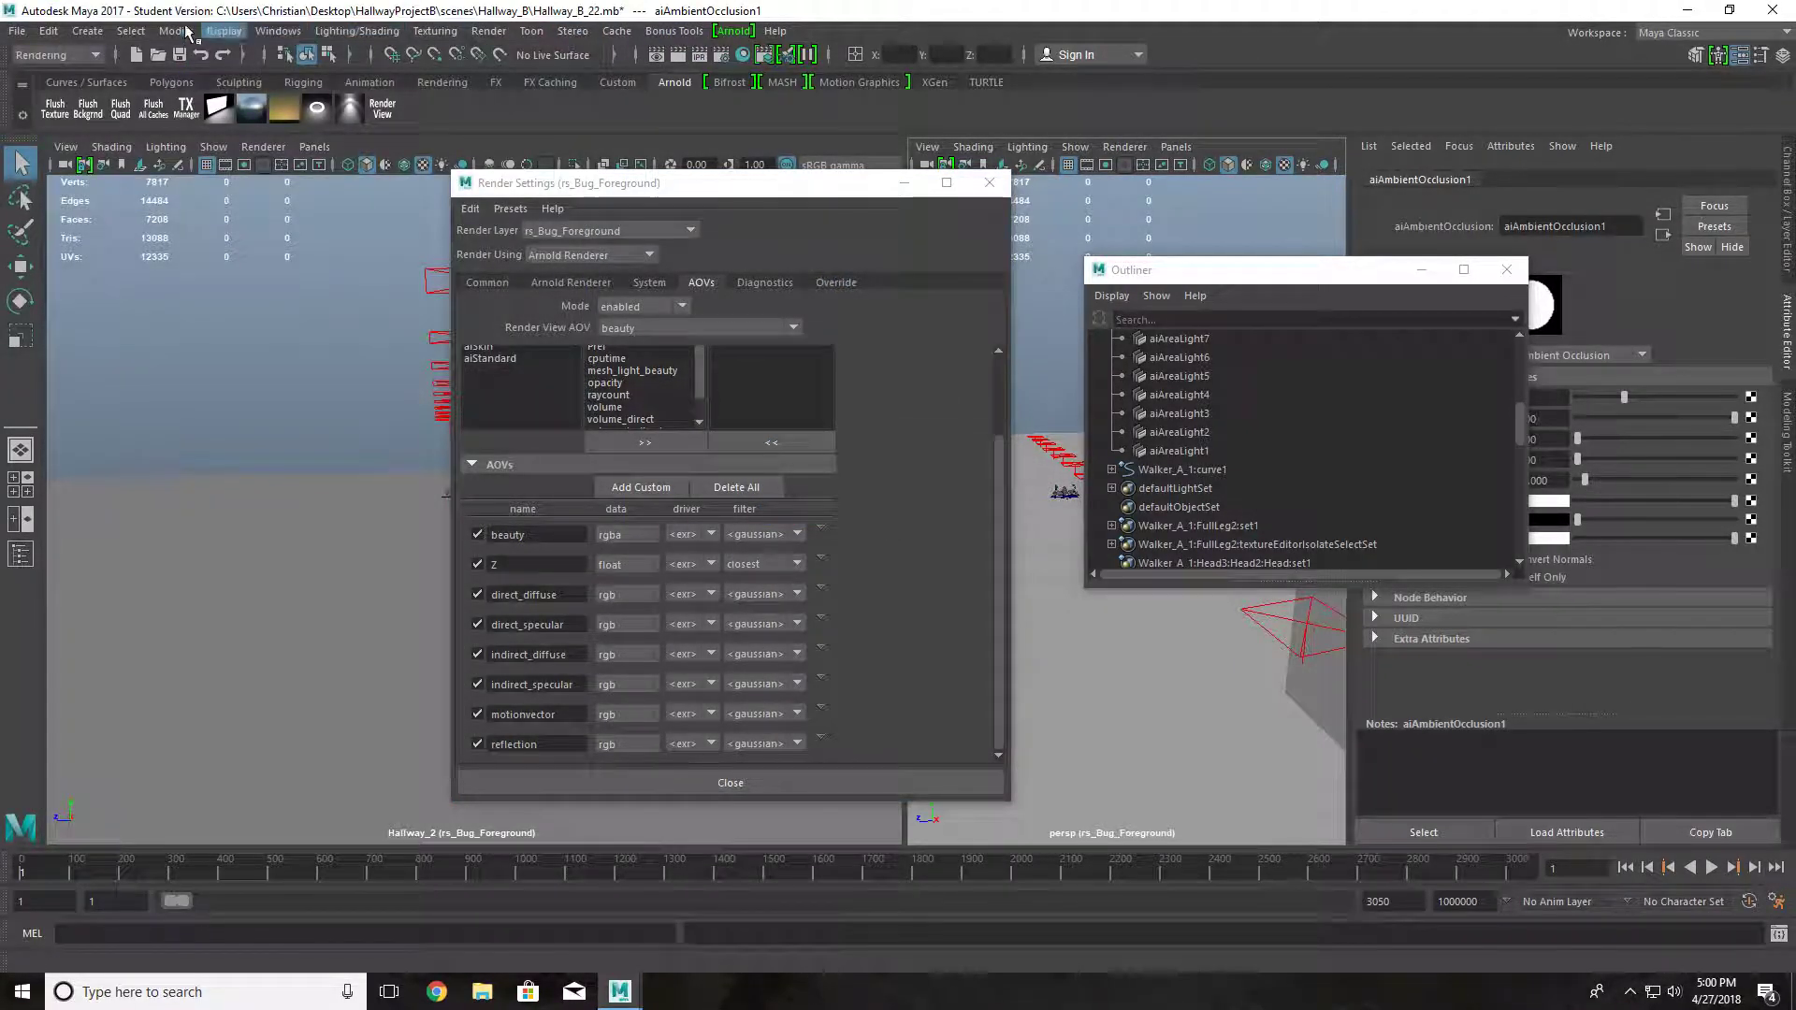
click(278, 31)
mouse_move(328, 155)
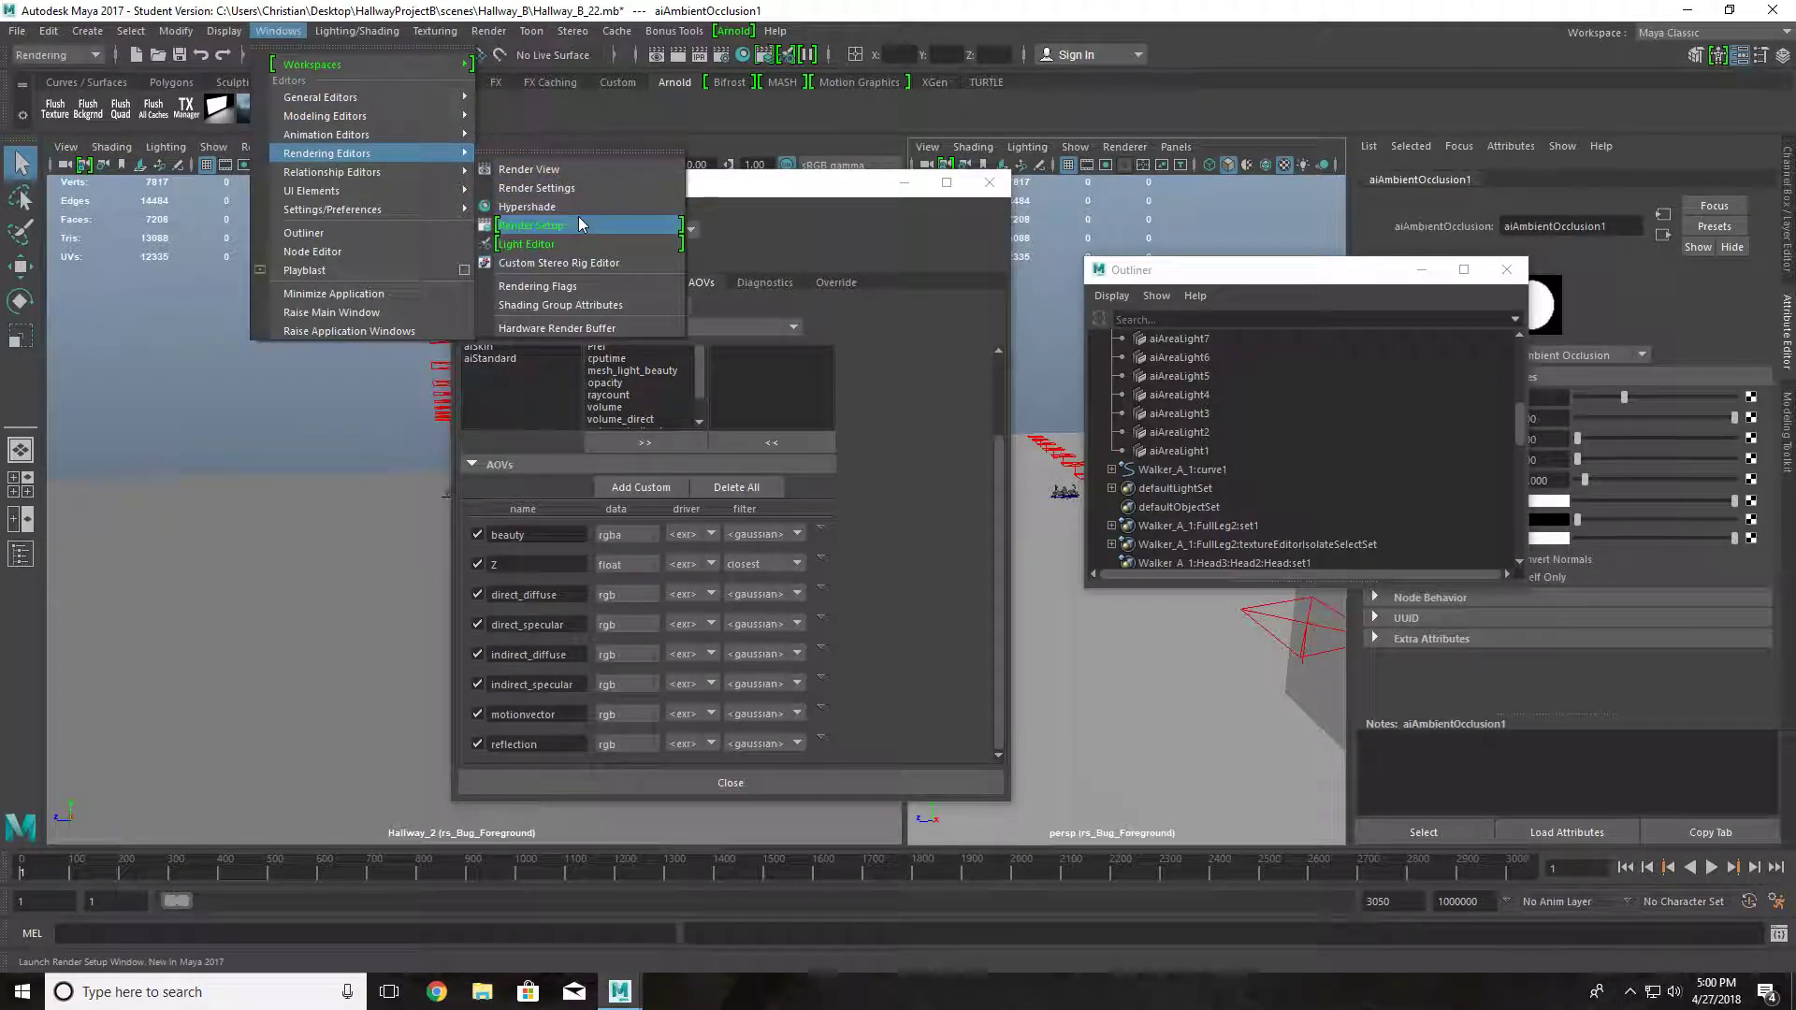
click(578, 216)
click(187, 524)
click(382, 525)
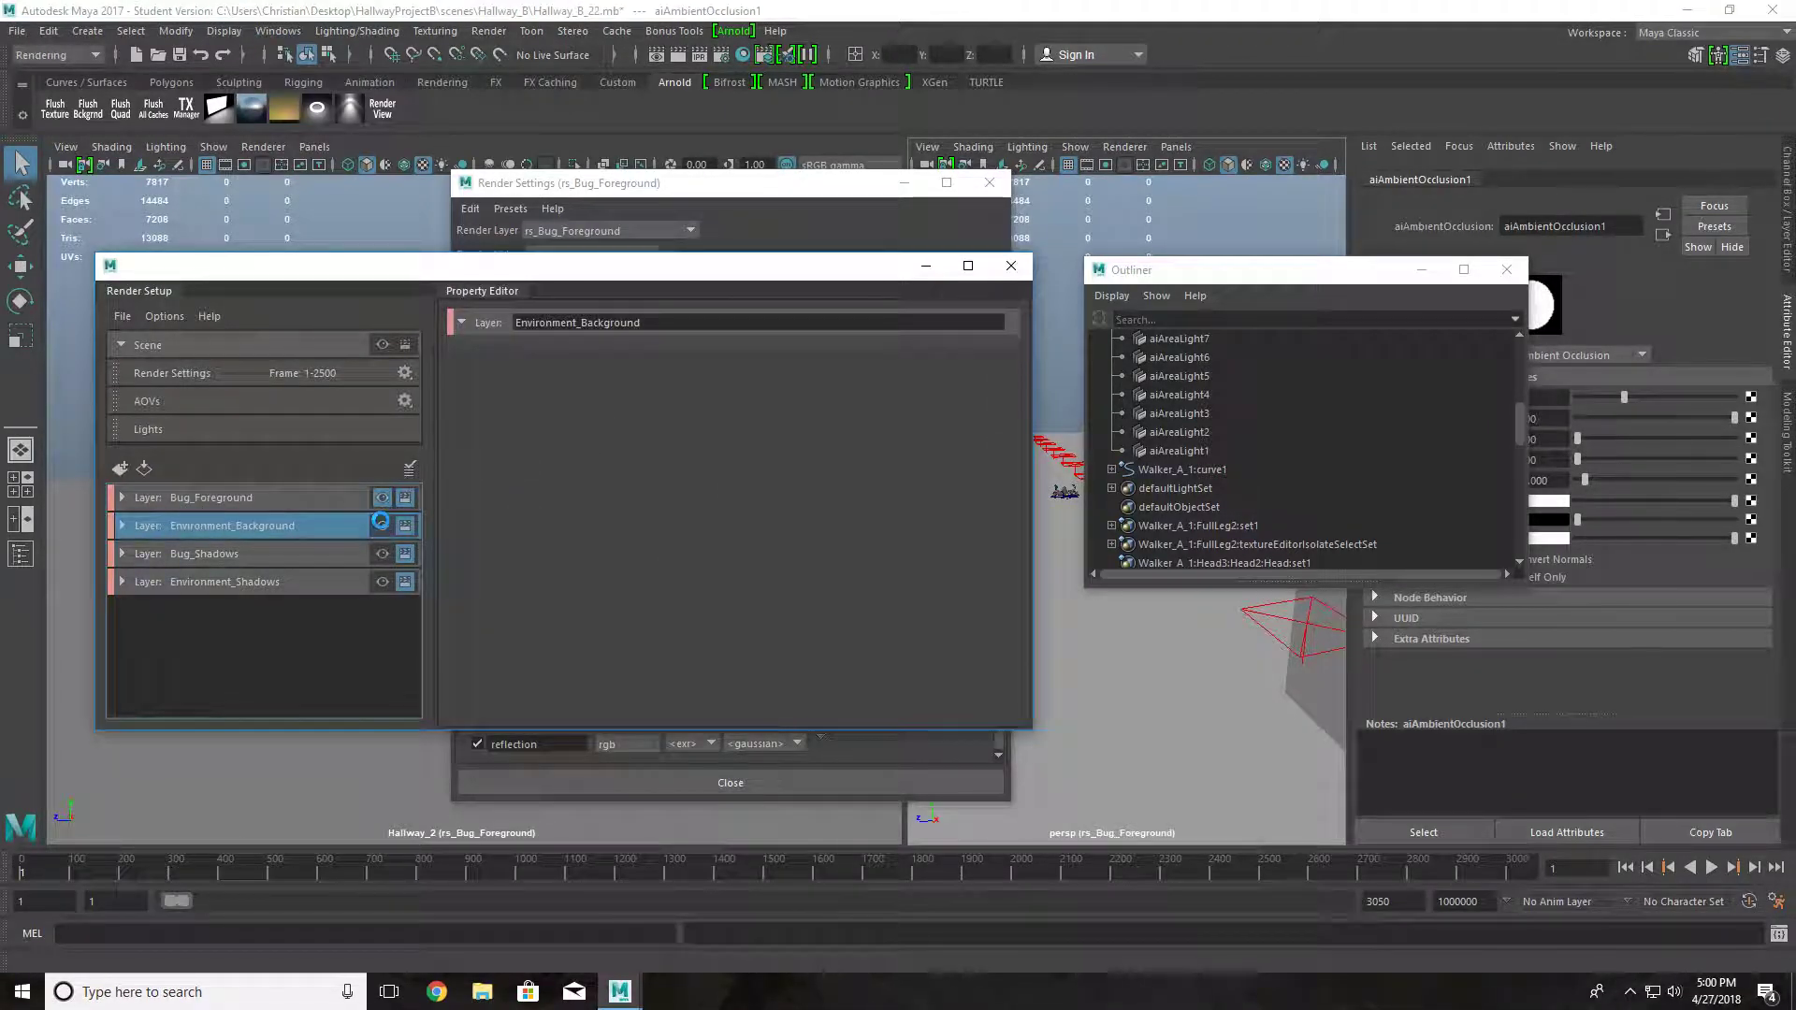
- Preview the Environment_Background layer in a maximized Arnold RenderView with the timeline scrubbed to frame 1926
click(381, 108)
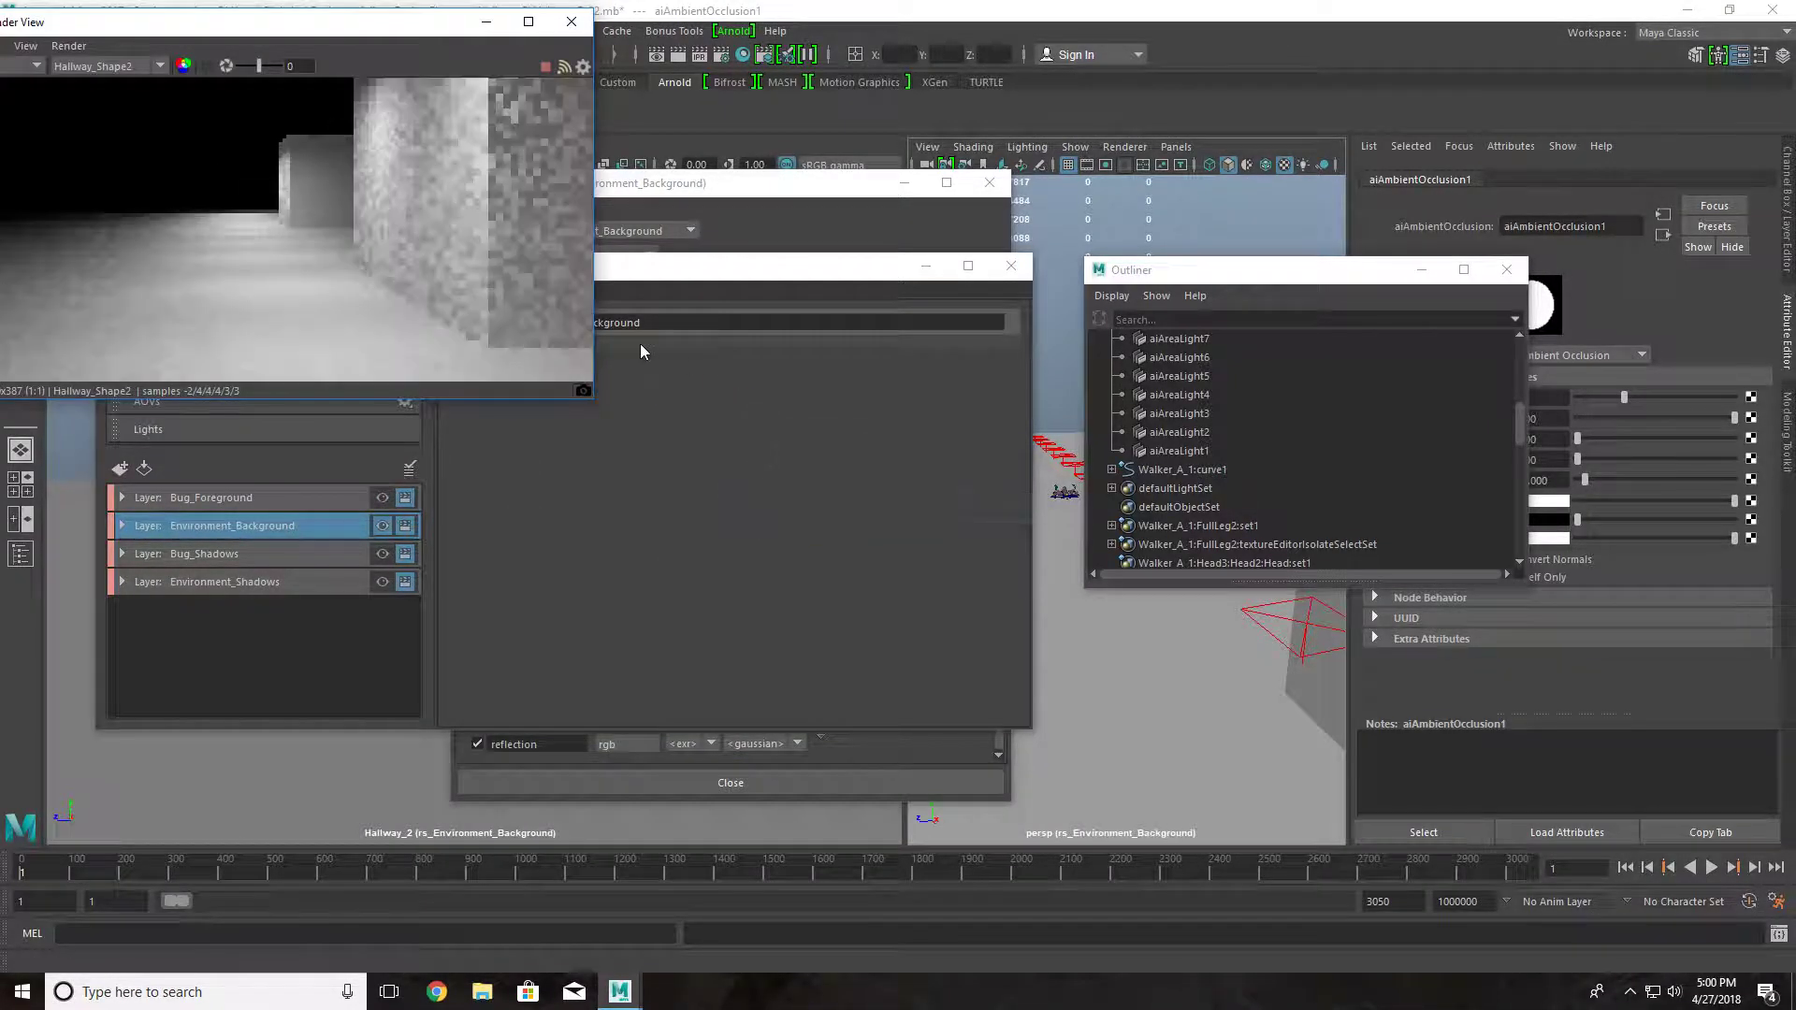
drag(586, 857, 985, 870)
drag(618, 122, 639, 0)
scroll(947, 577, down, 1)
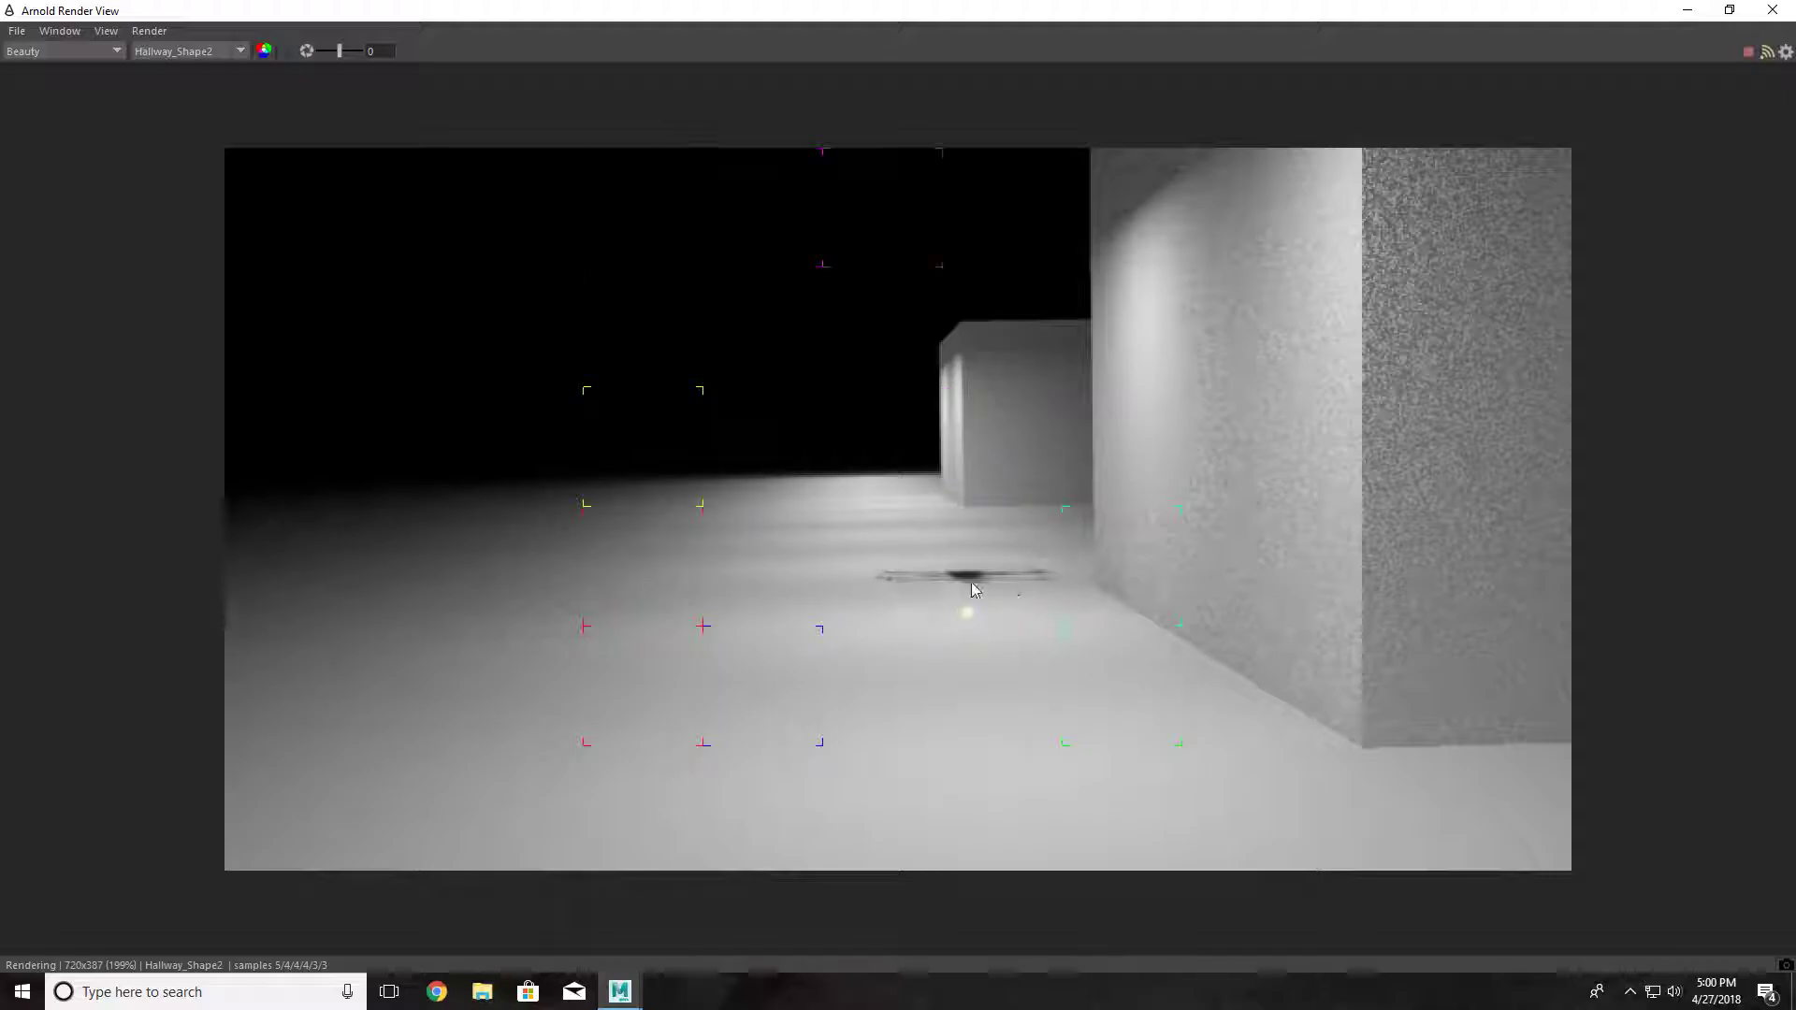
click(1772, 9)
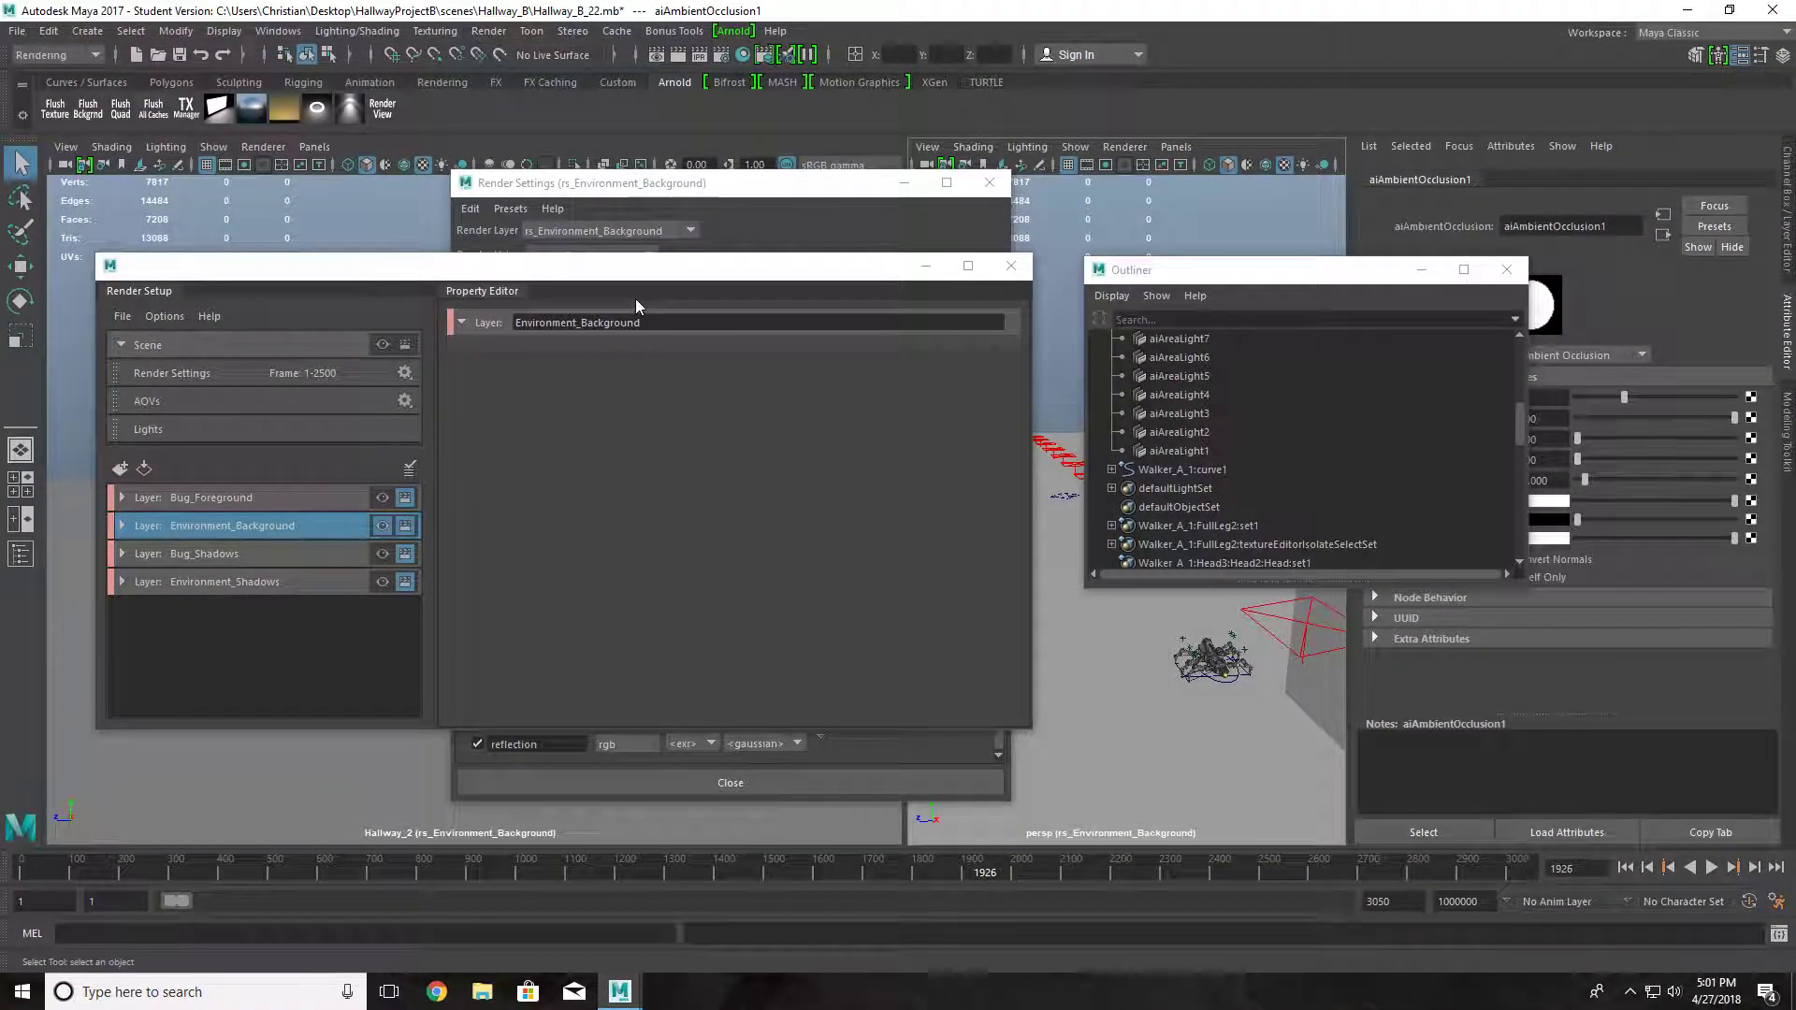
- Disable the Z, direct_diffuse, direct_specular, indirect_diffuse, indirect_specular, motionvector and reflection AOVs for the Environment_Background layer, leaving only beauty enabled
click(1011, 266)
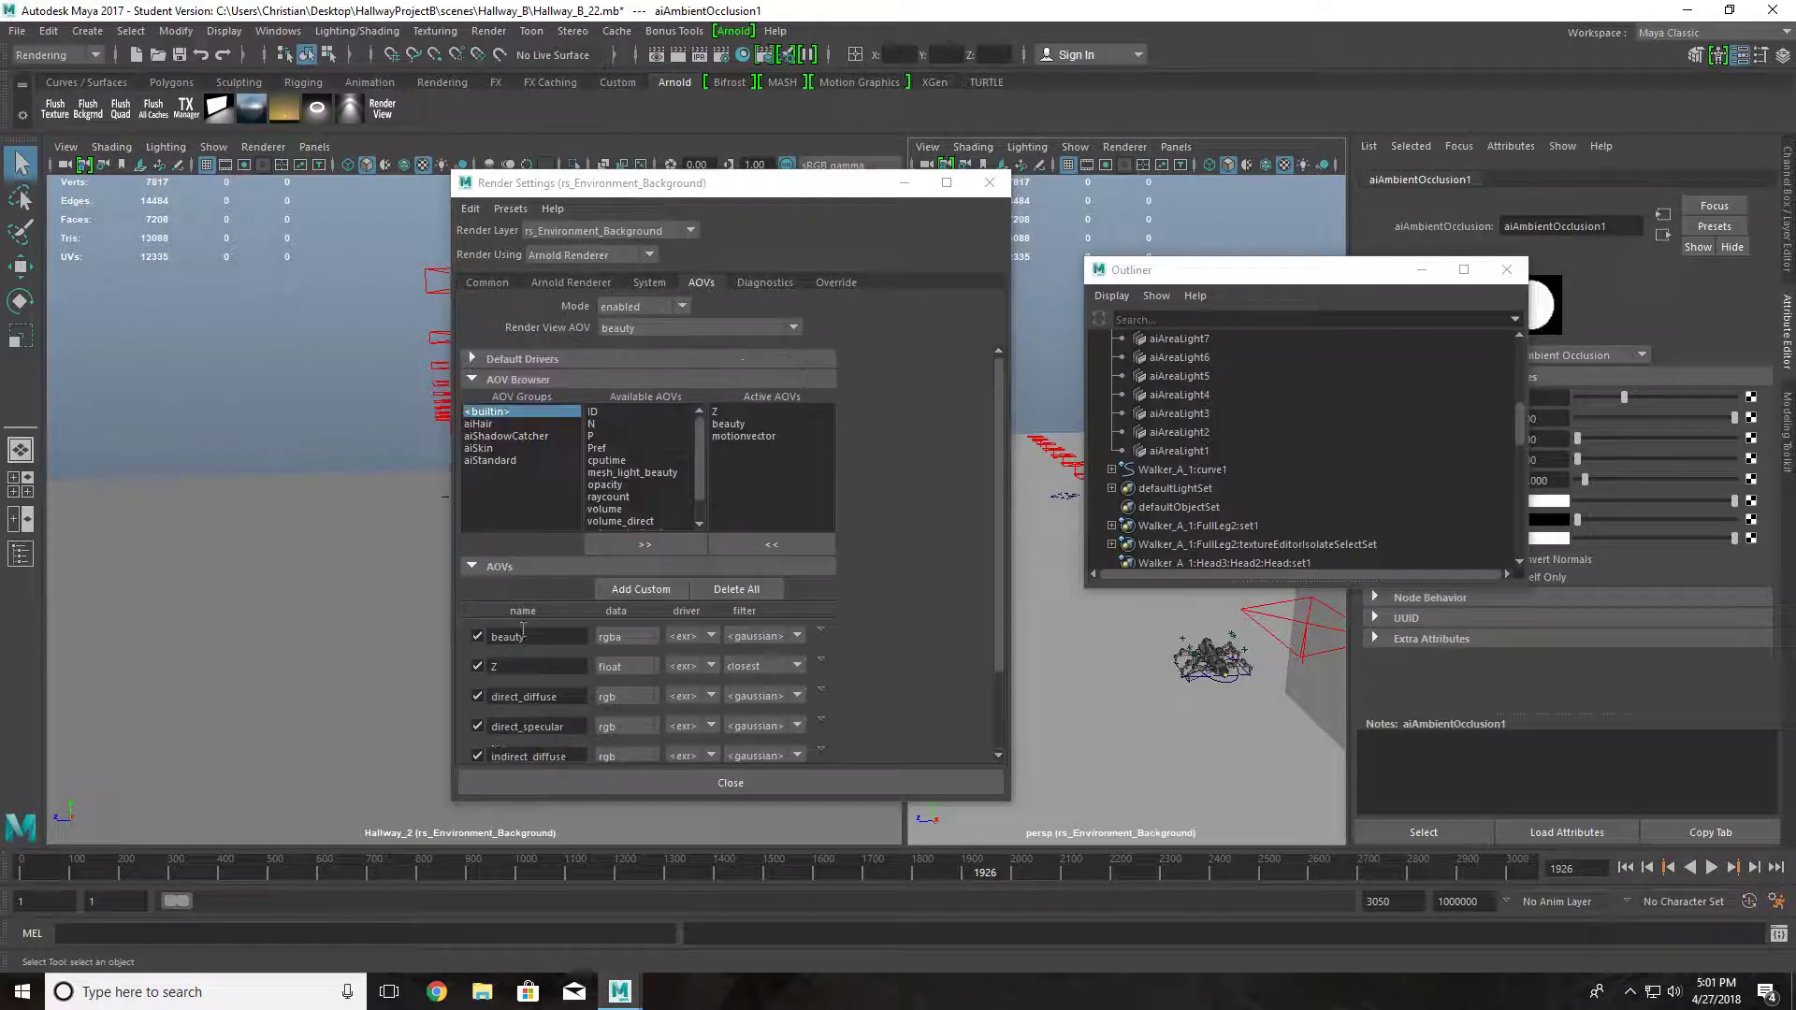
scroll(708, 426, down, 3)
scroll(655, 468, up, 3)
scroll(561, 505, down, 3)
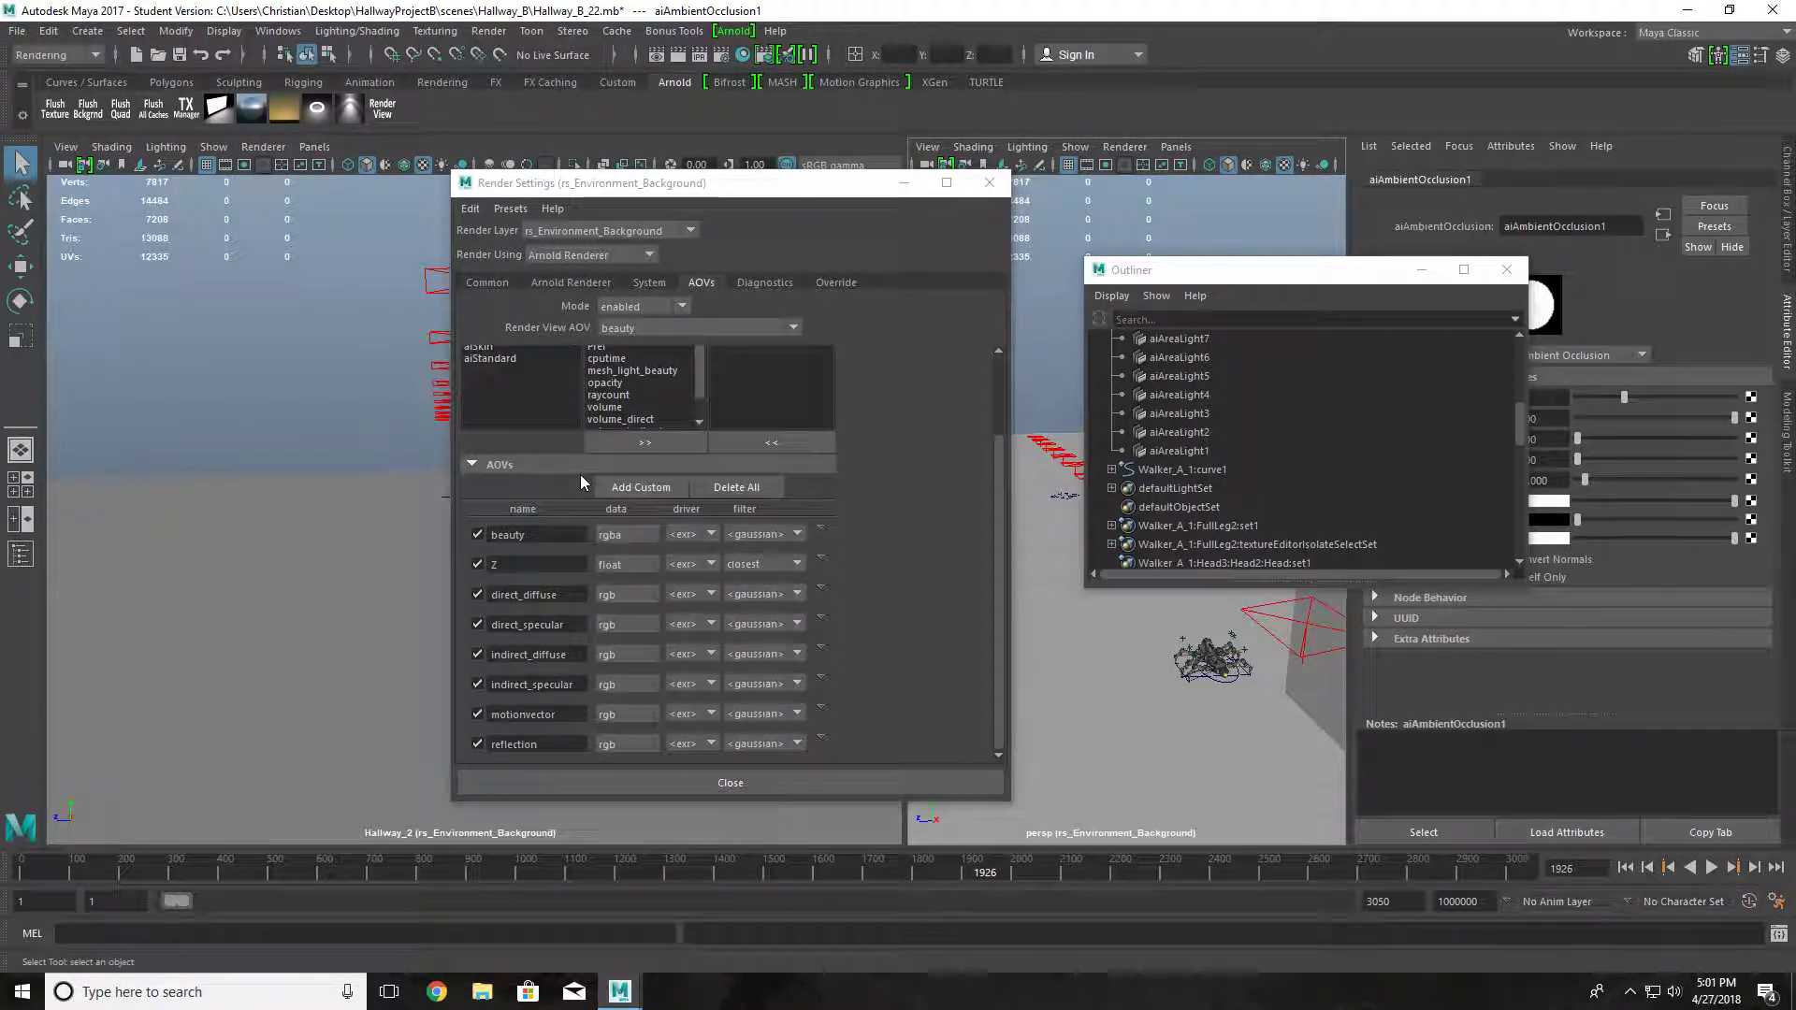
click(477, 564)
click(477, 595)
click(477, 625)
click(477, 655)
click(477, 685)
click(478, 715)
click(477, 744)
scroll(561, 487, up, 3)
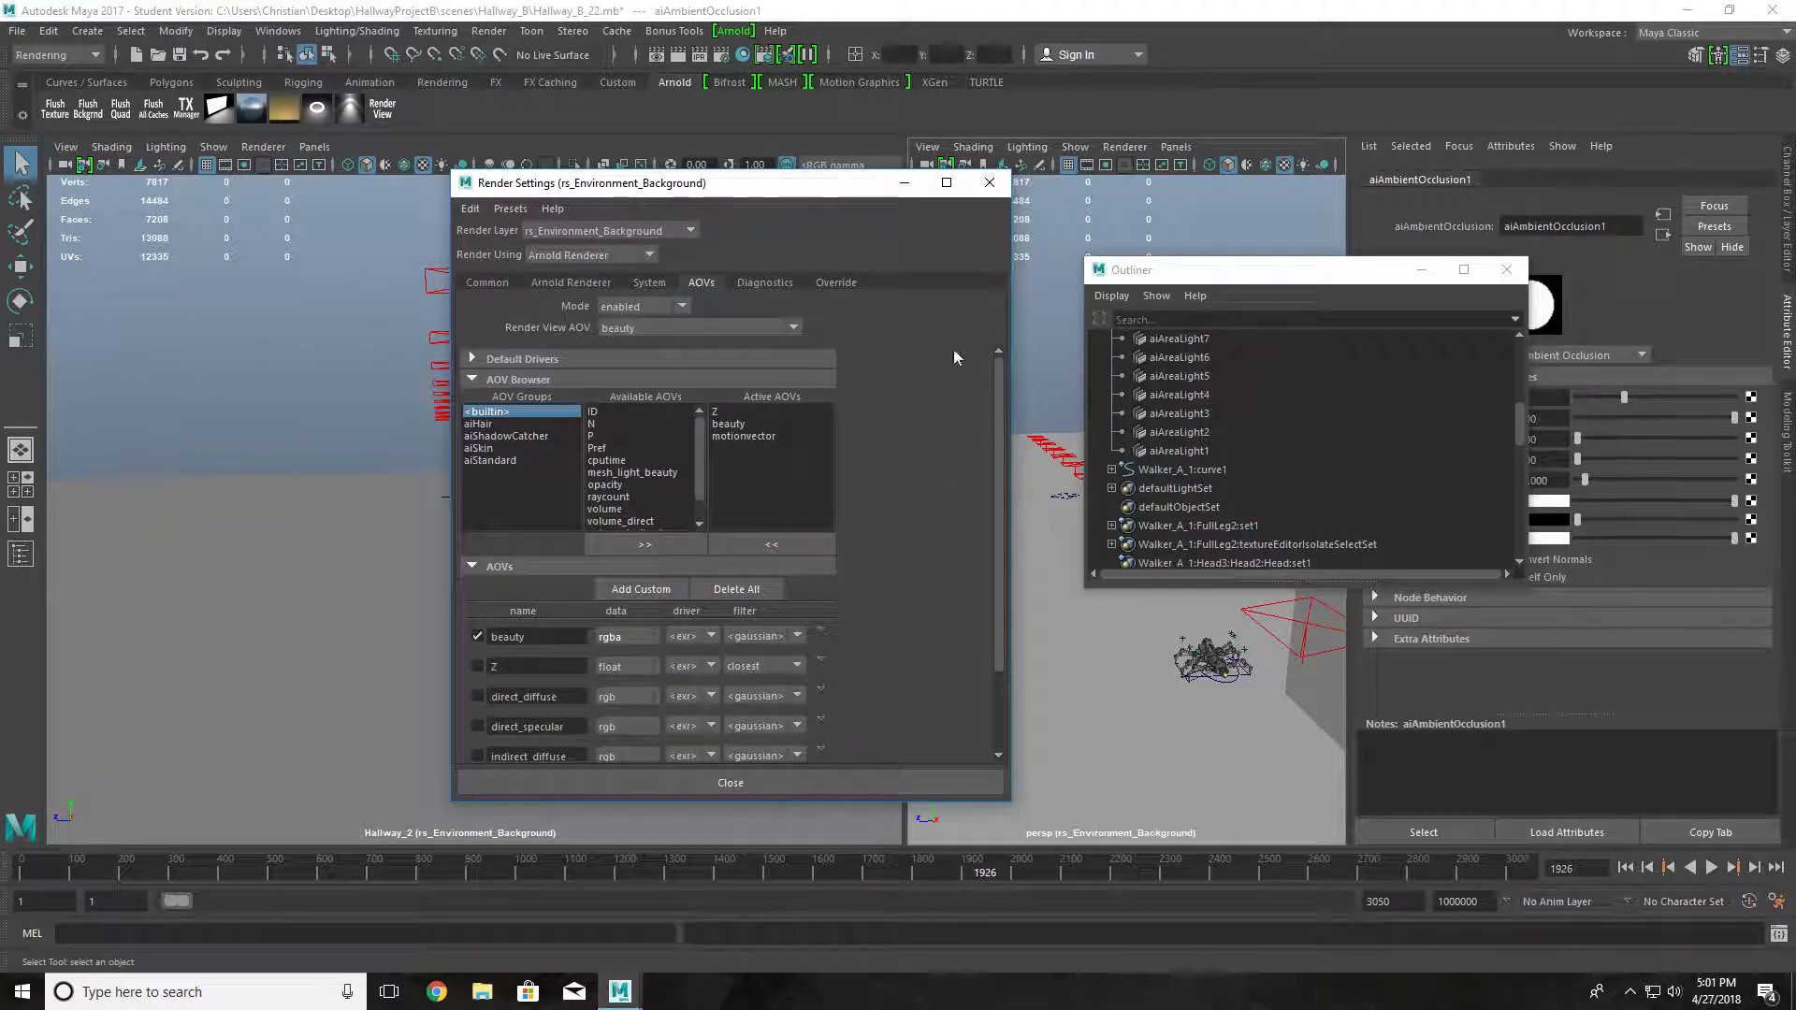
- Review the Common, Arnold Renderer and System render settings of the Environment_Background layer, closing the settings when done
click(504, 282)
click(570, 282)
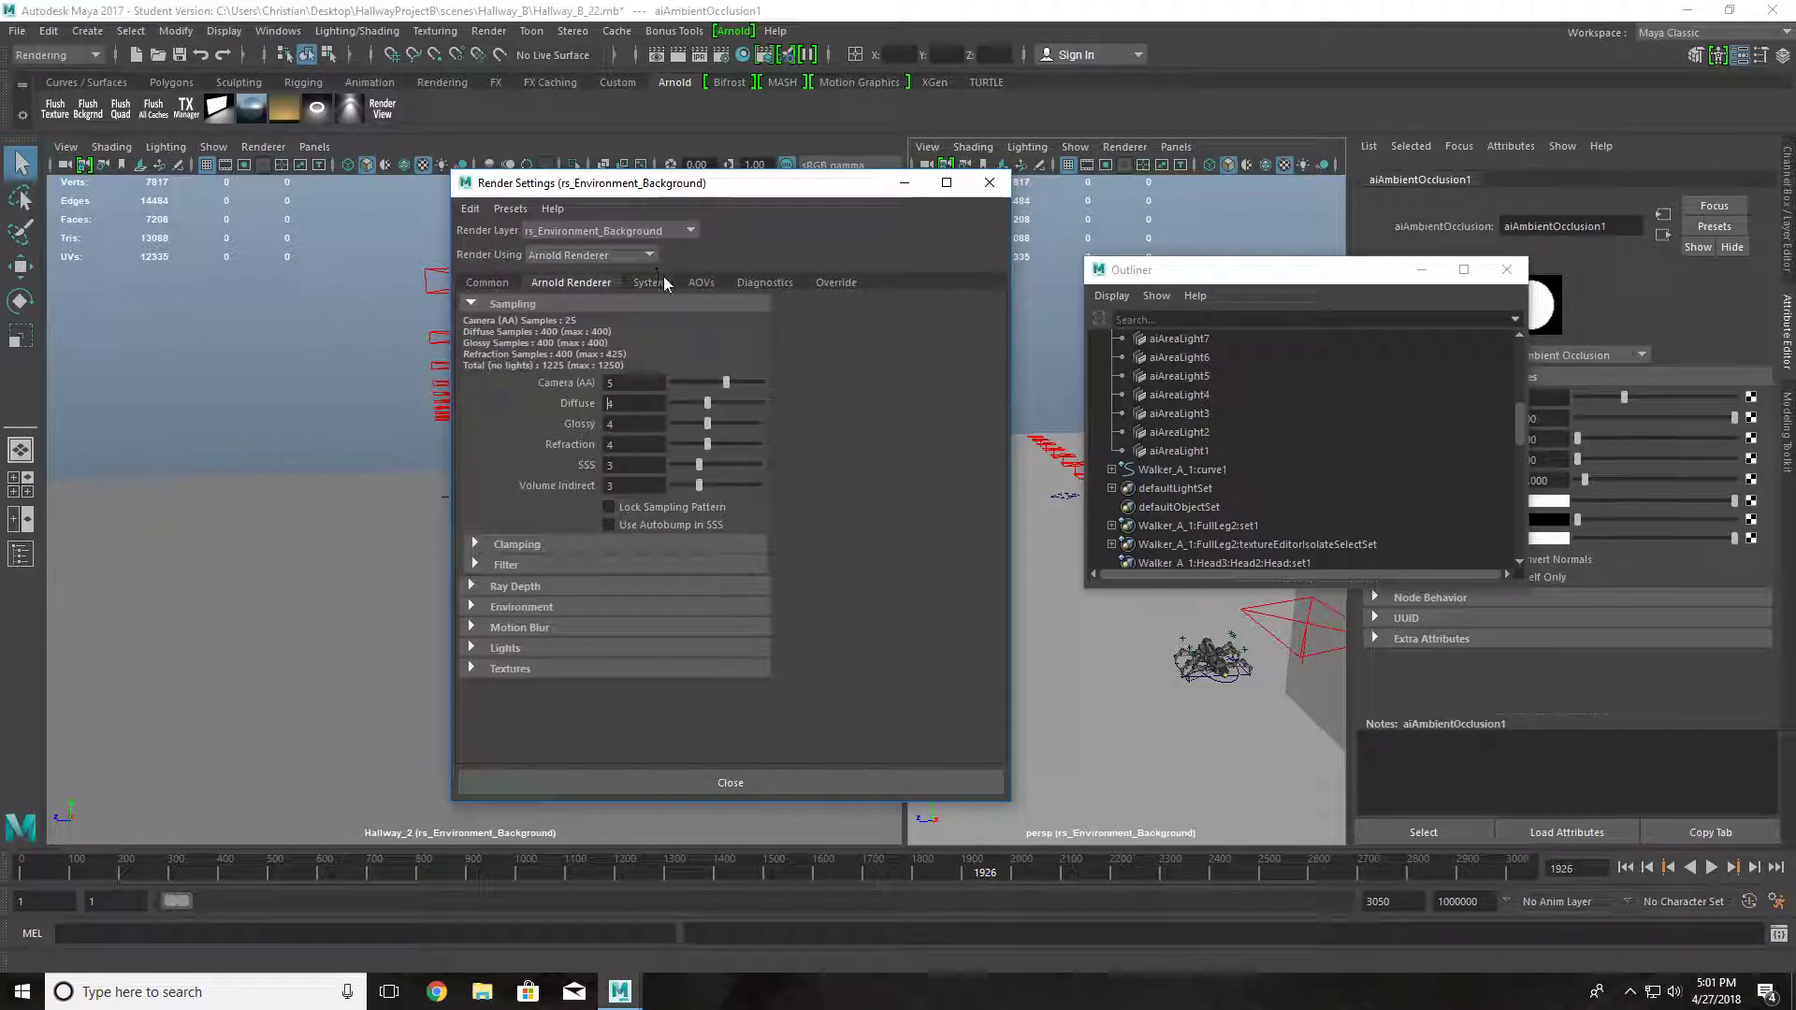
click(649, 282)
click(987, 185)
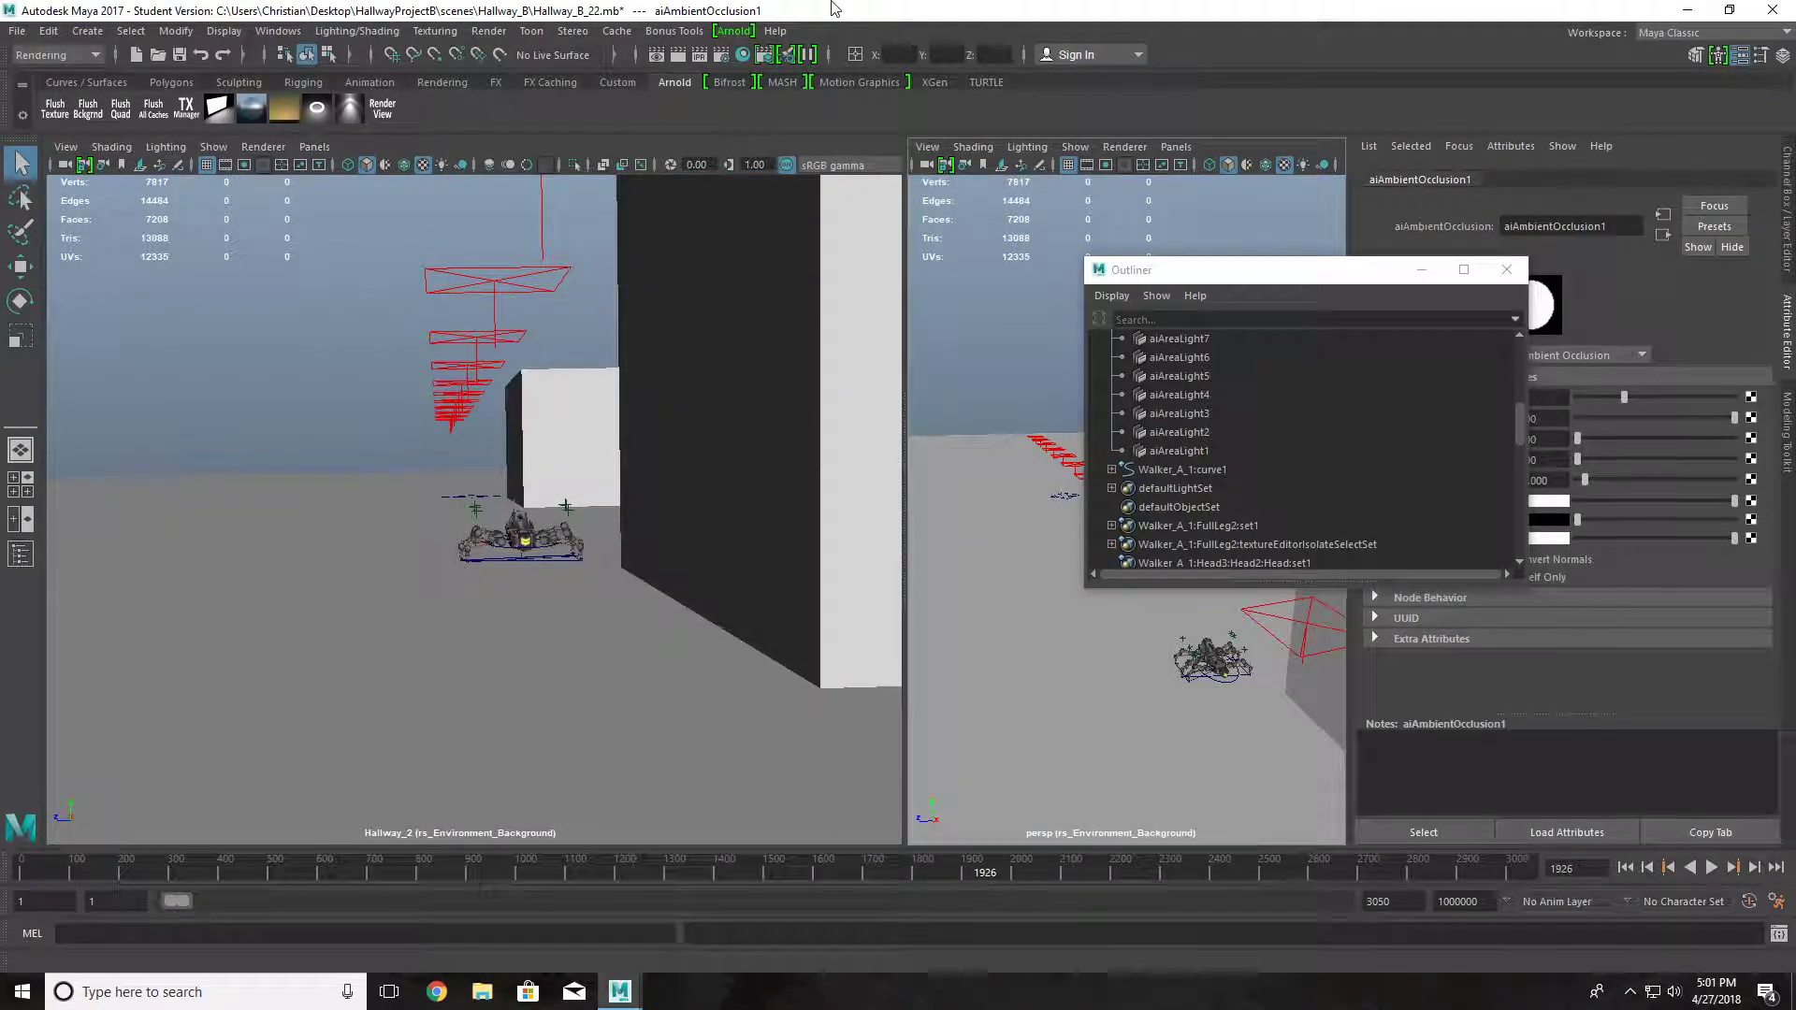
- Open the Render Sequence options and examine the layer, camera and render view choices
click(488, 31)
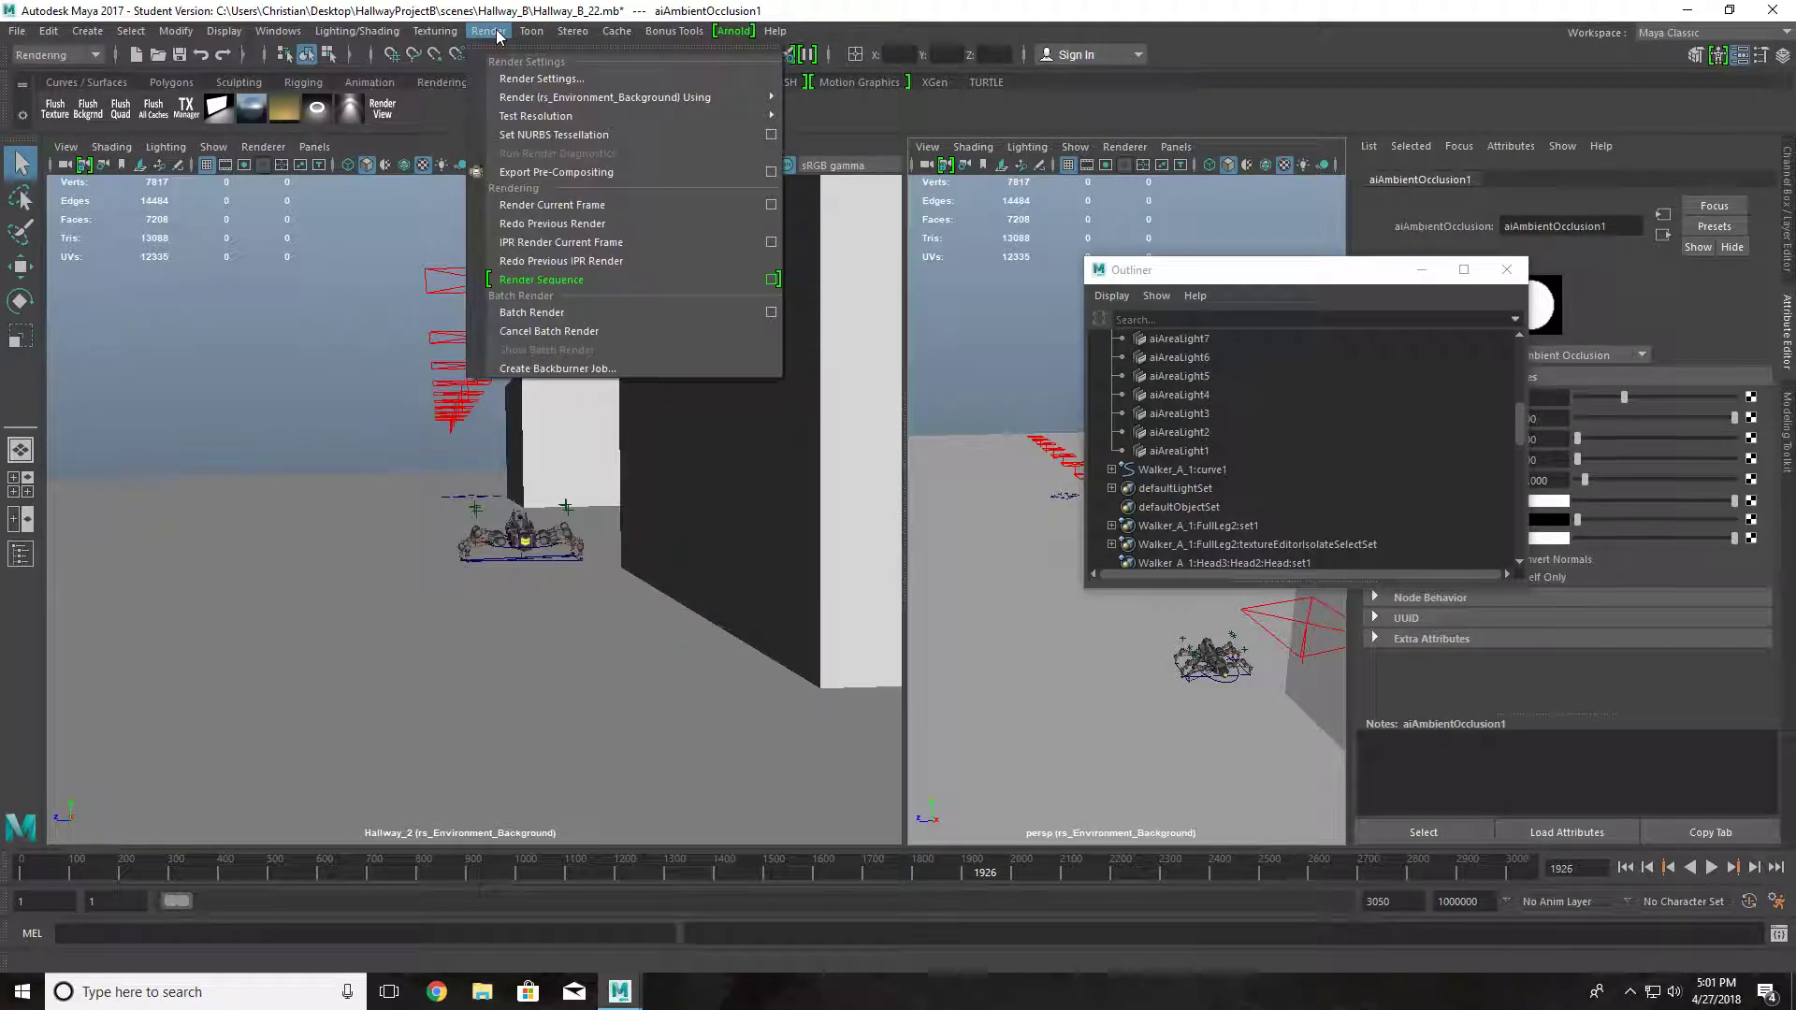
click(771, 280)
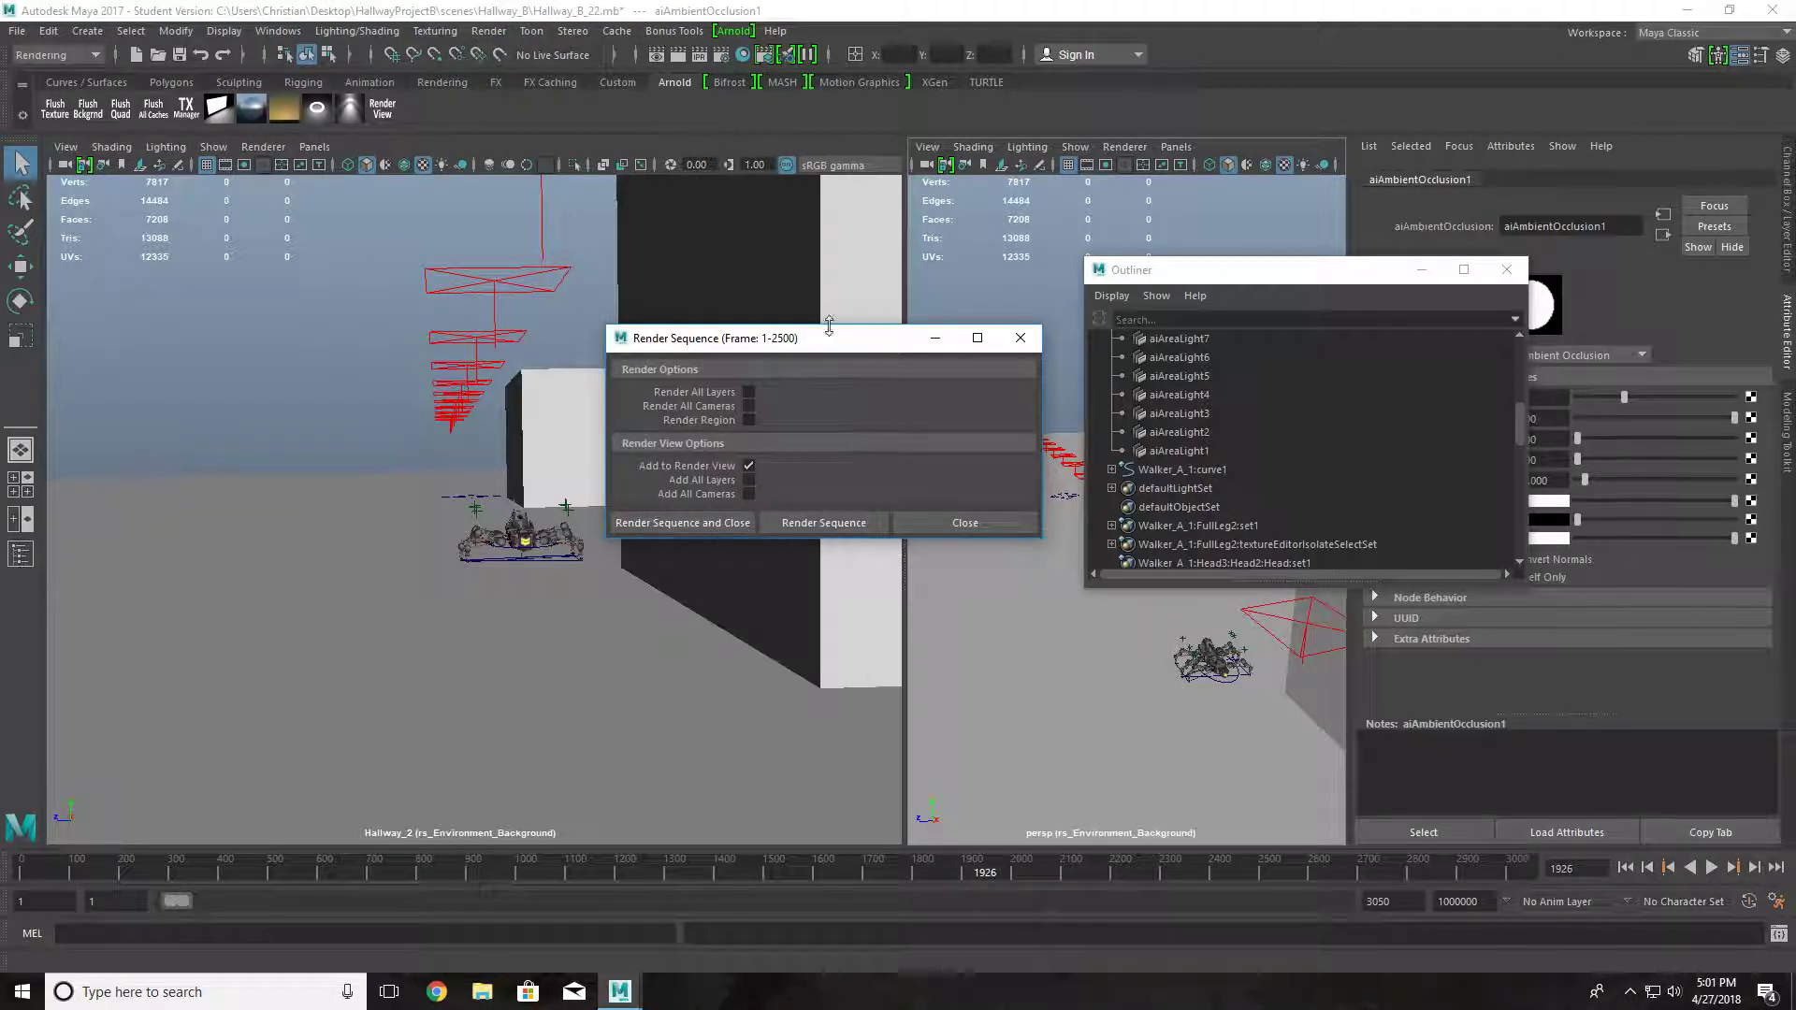
drag(638, 347, 631, 345)
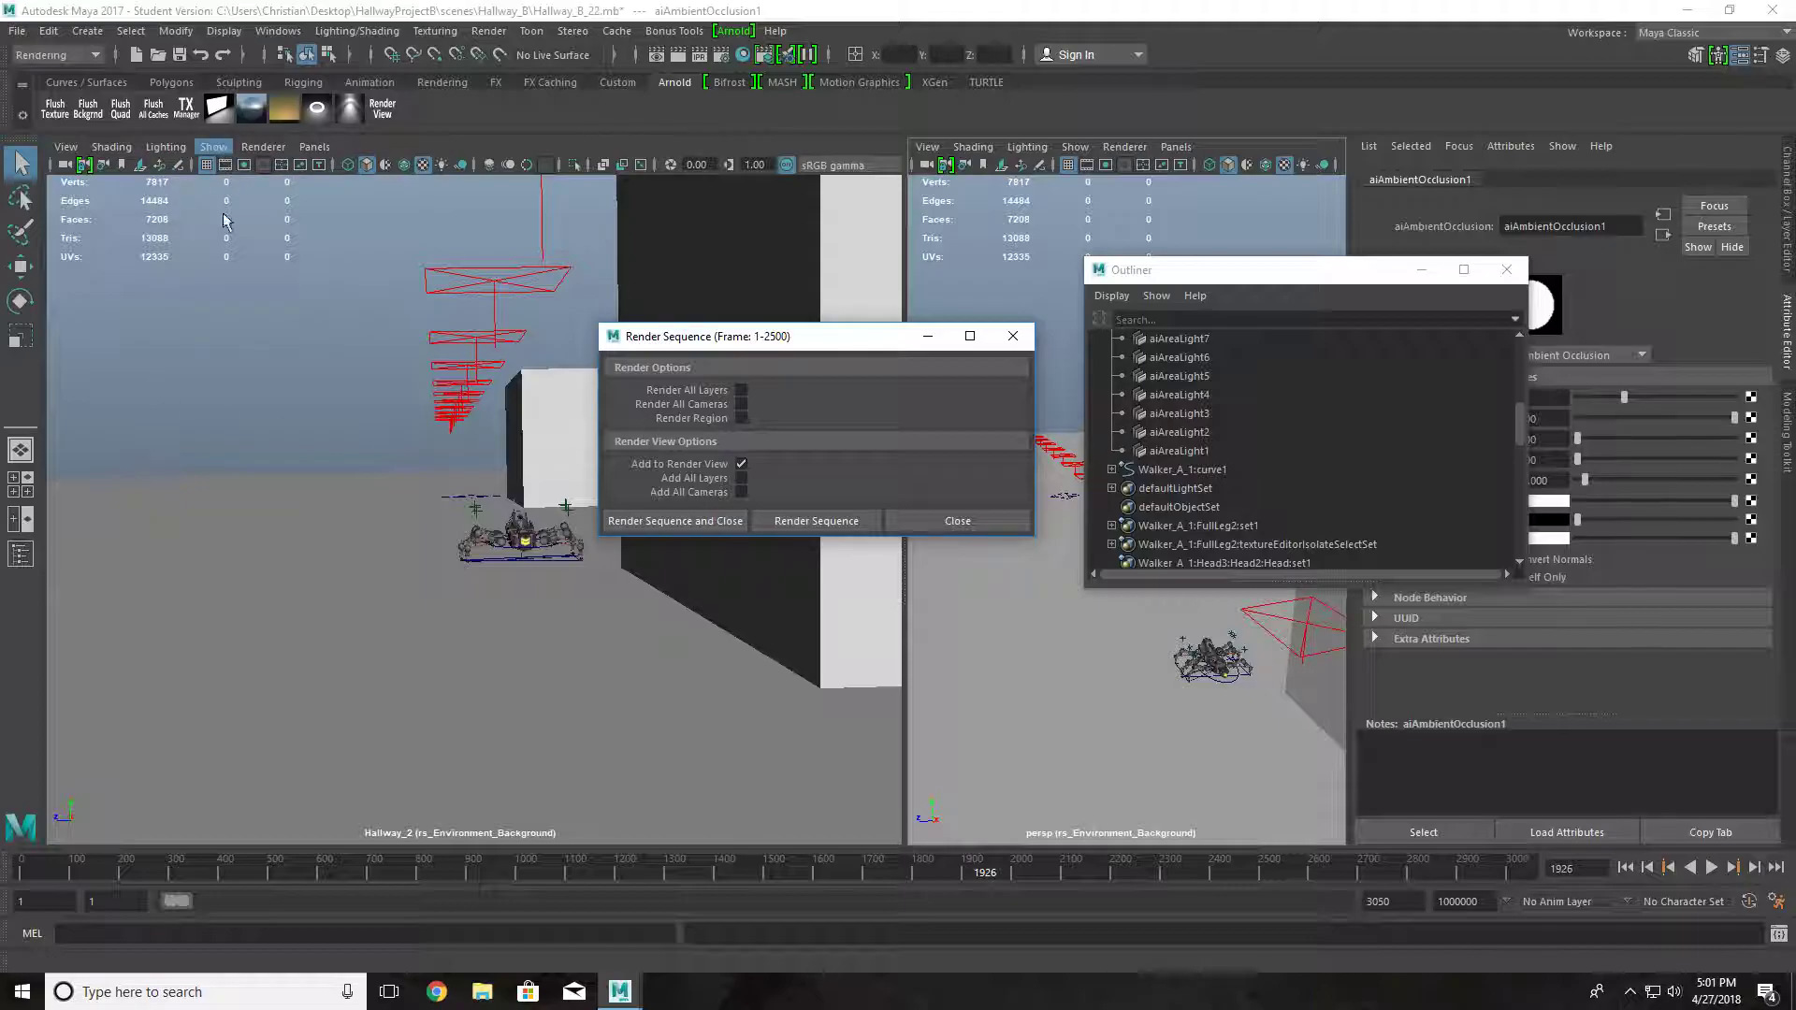
- Preview the scene in Arnold RenderView through Hallway_Shape2, checking the camera choices, with the Outliner moved clear of the perspective view
click(382, 105)
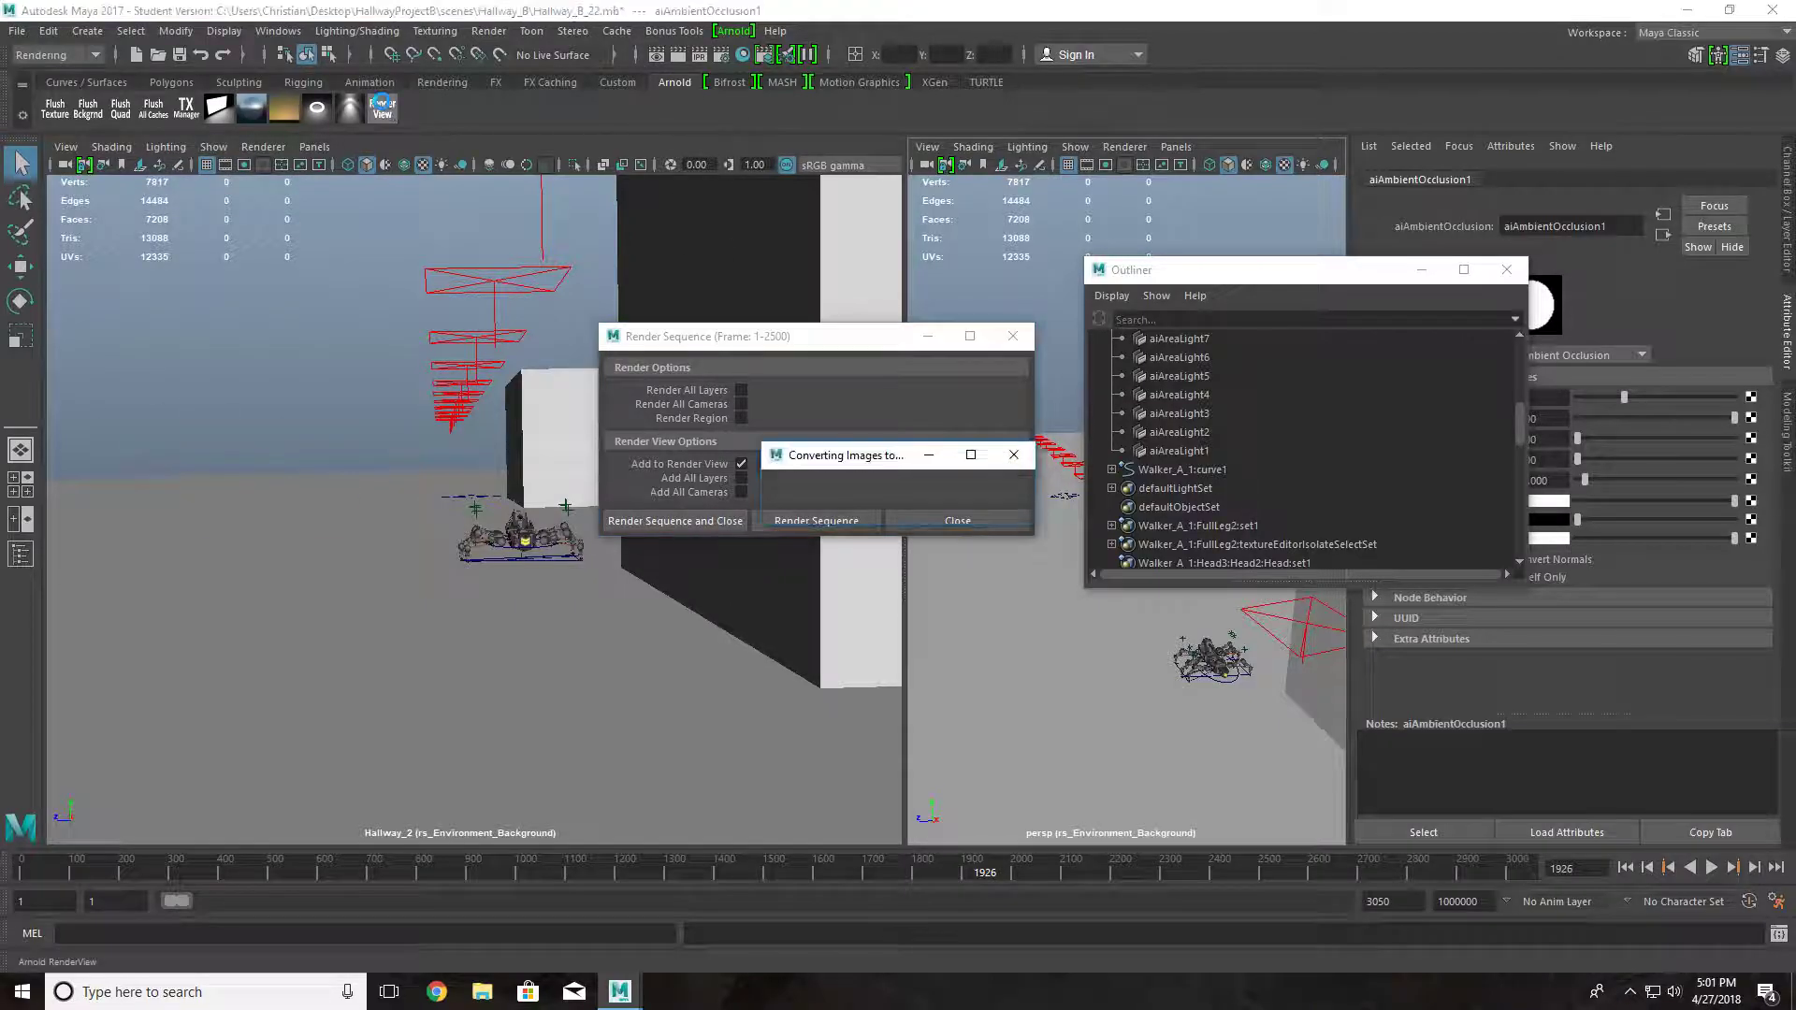
drag(657, 7, 503, 129)
drag(840, 505, 611, 476)
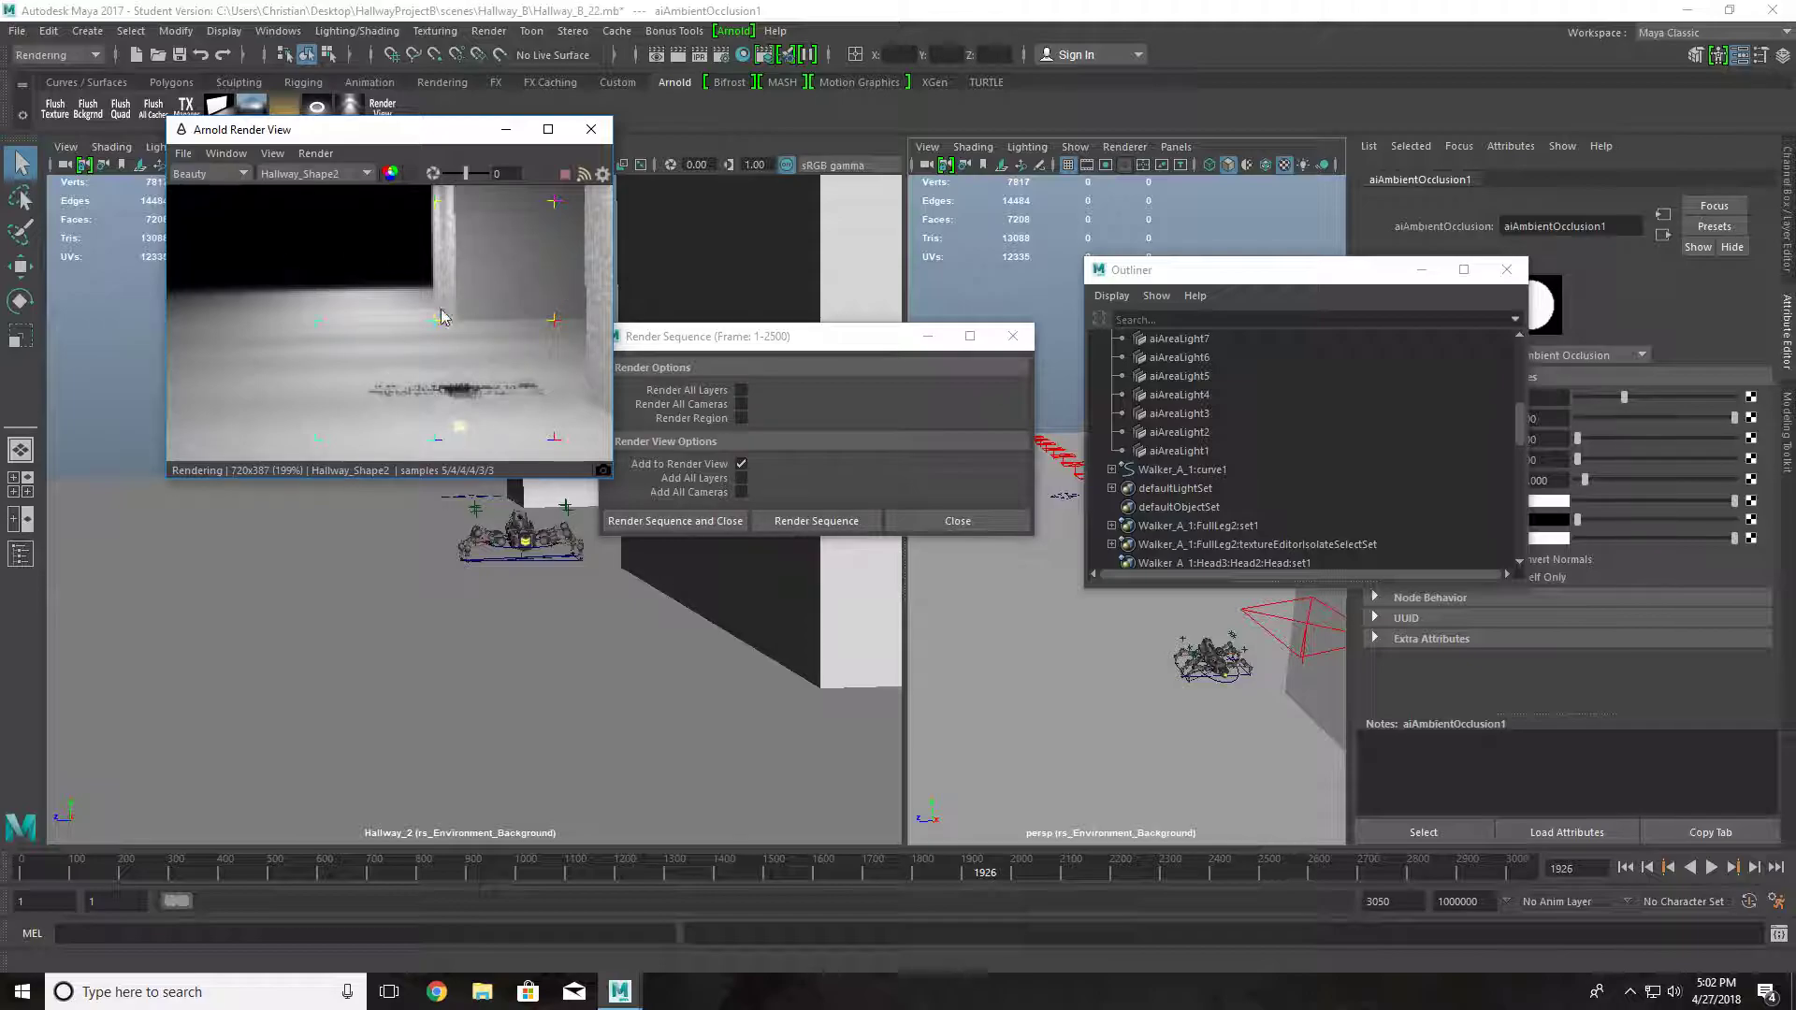
drag(1197, 271, 1584, 435)
alt+drag(1207, 414, 1313, 316)
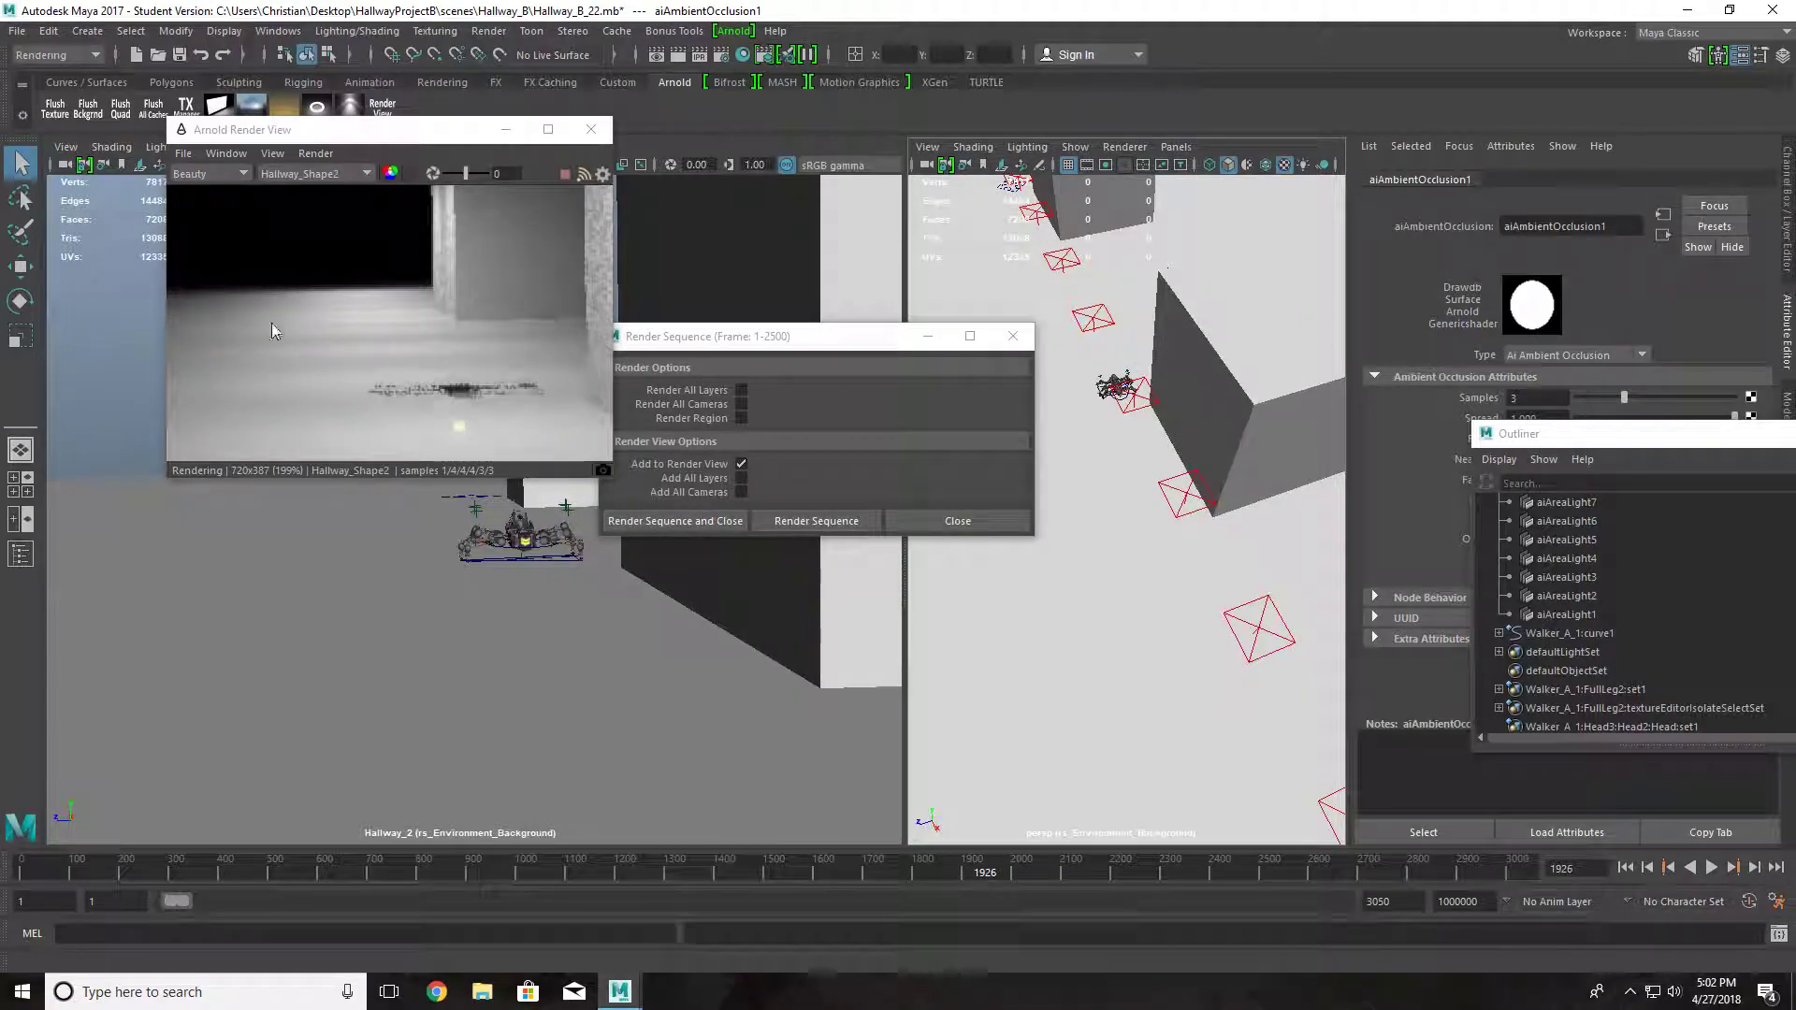
click(367, 174)
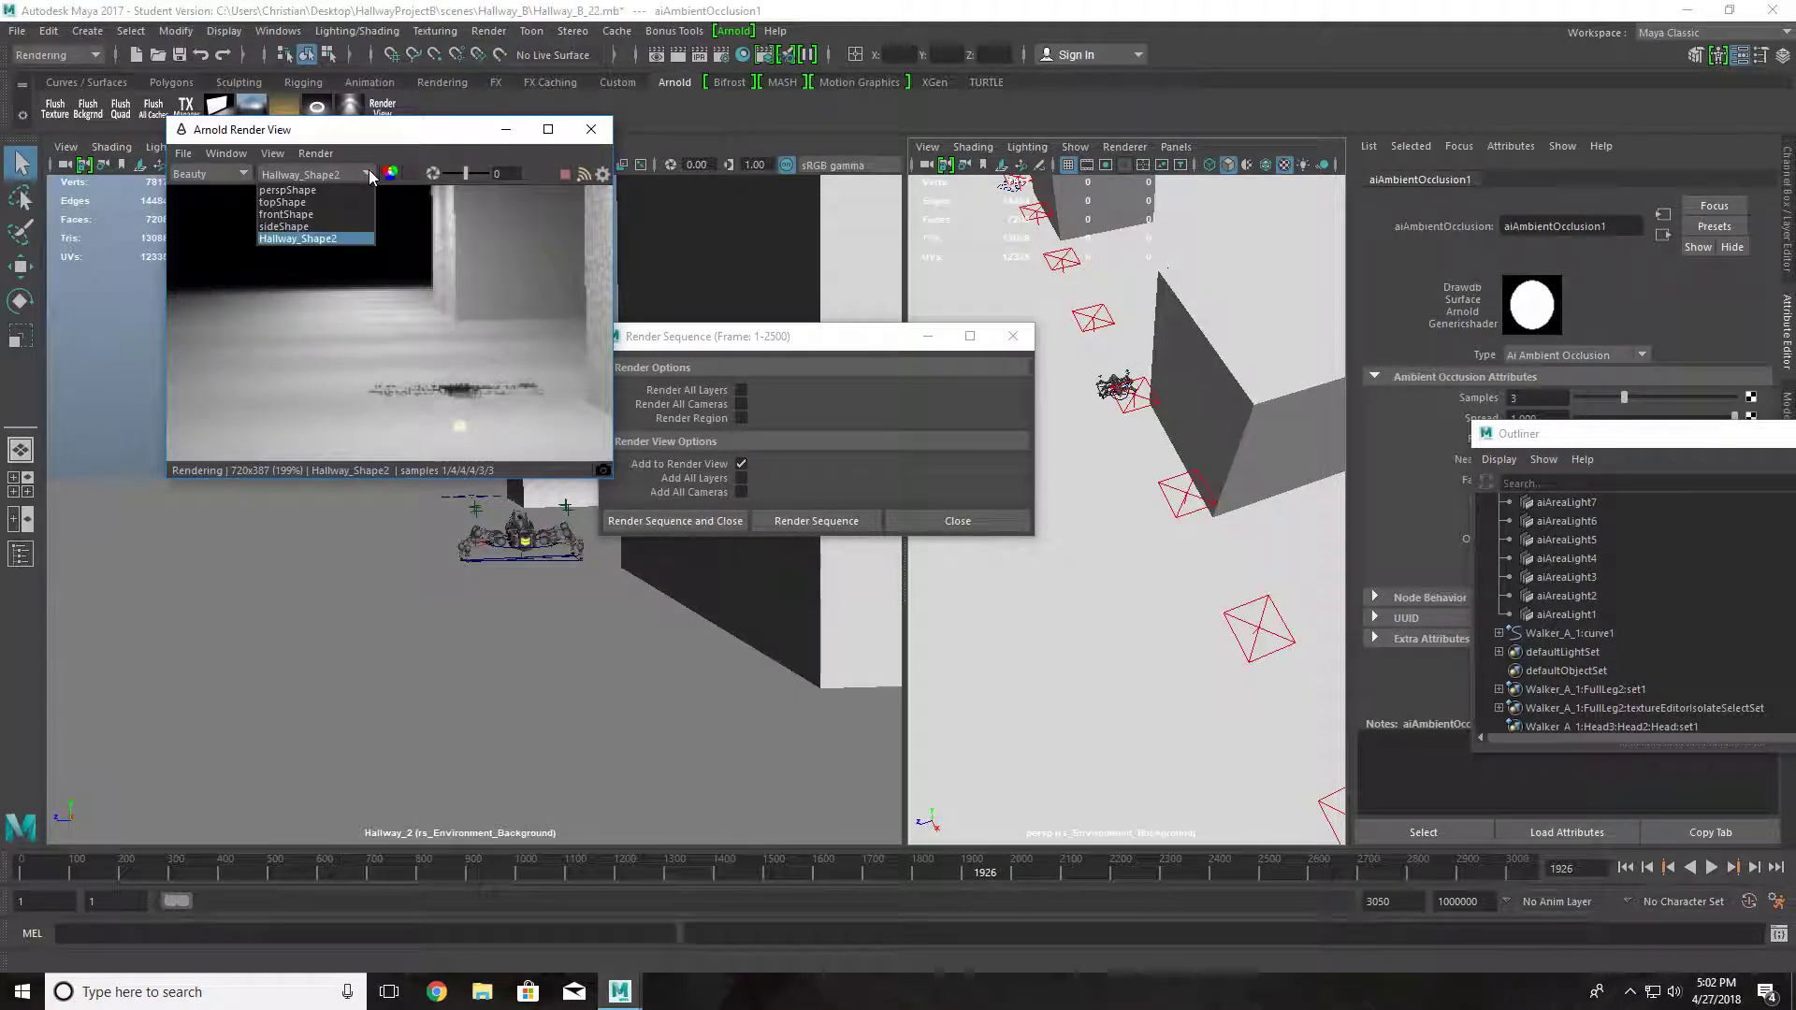
click(316, 239)
click(592, 129)
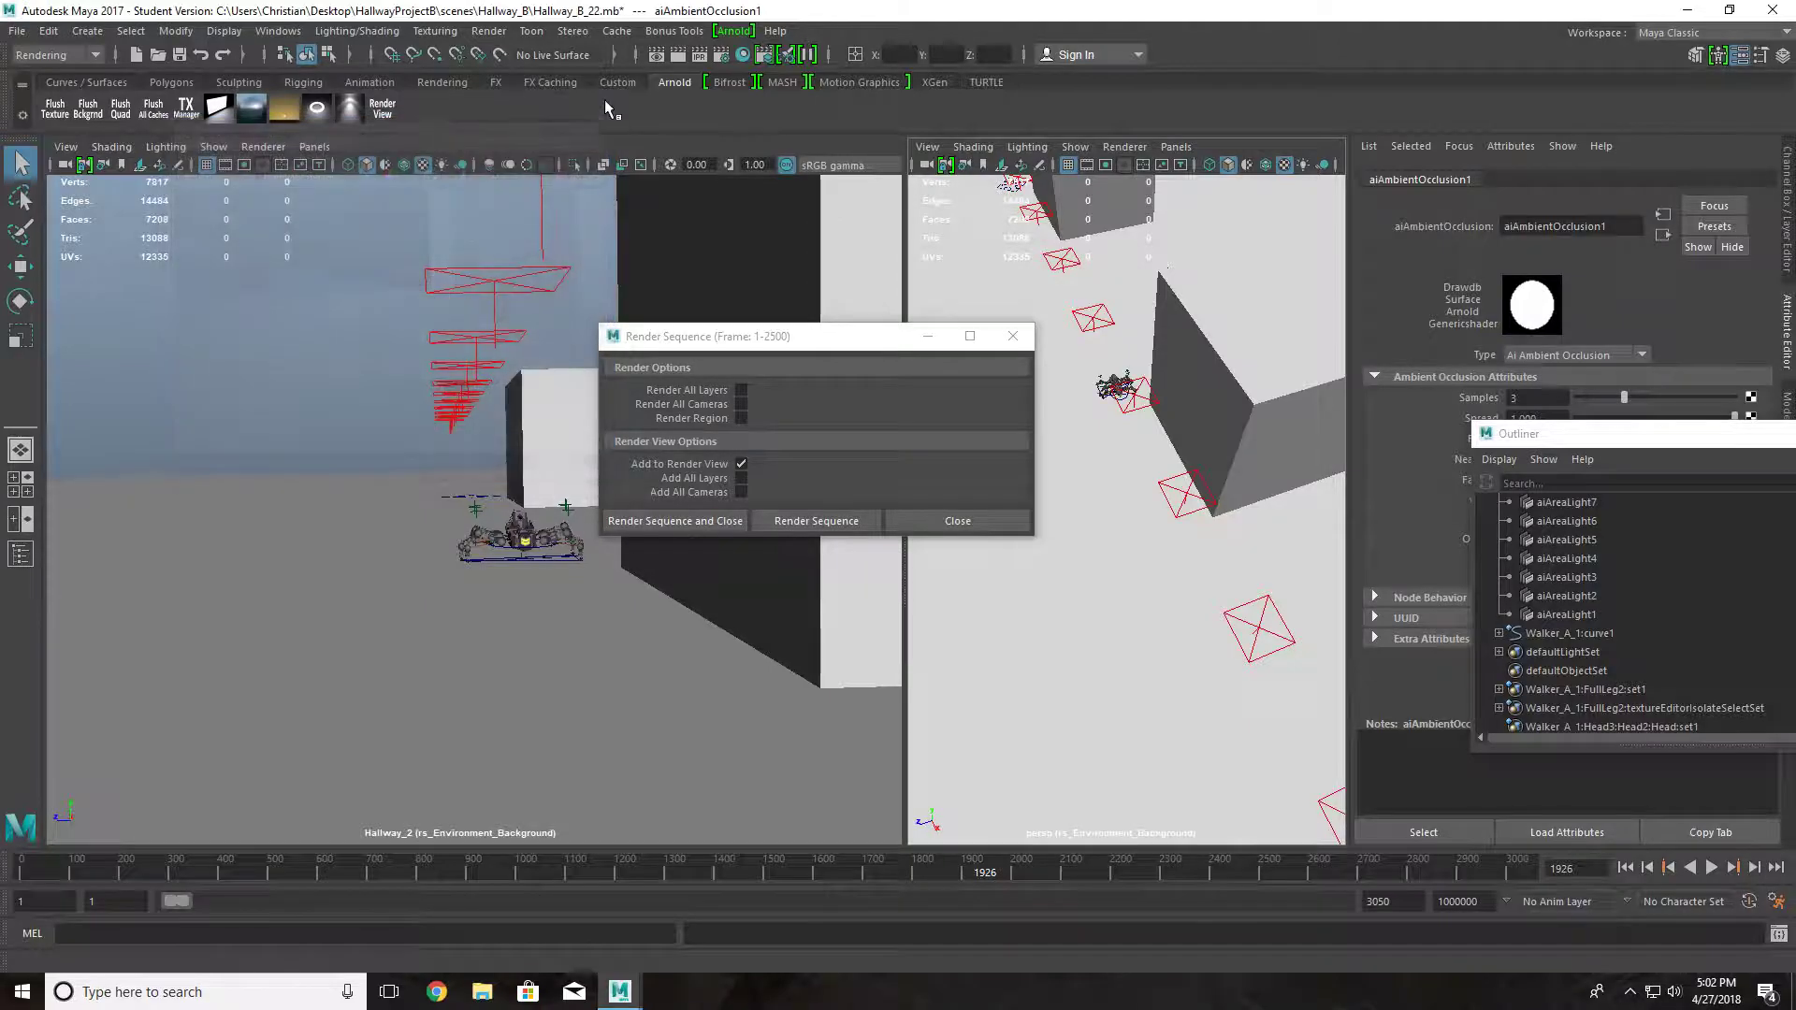
- Render the current frame in Render View from the perspective camera and again from the Hallway_2 camera
click(677, 55)
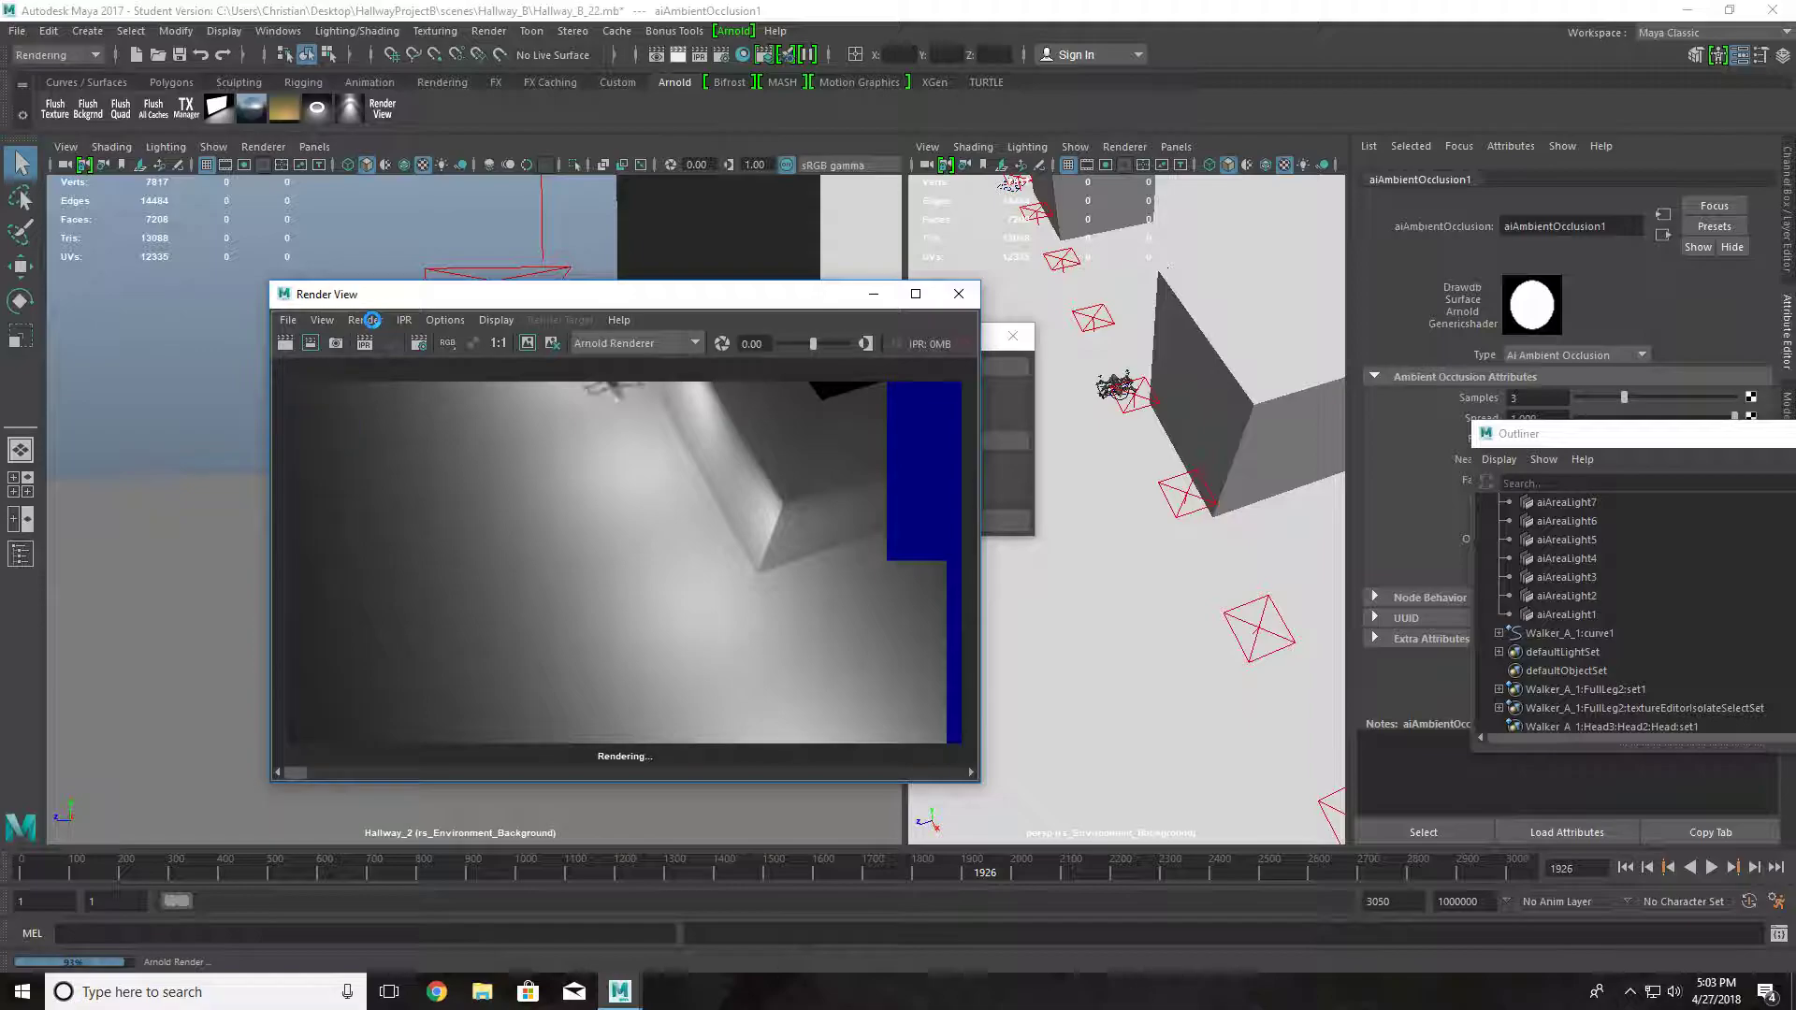
click(371, 320)
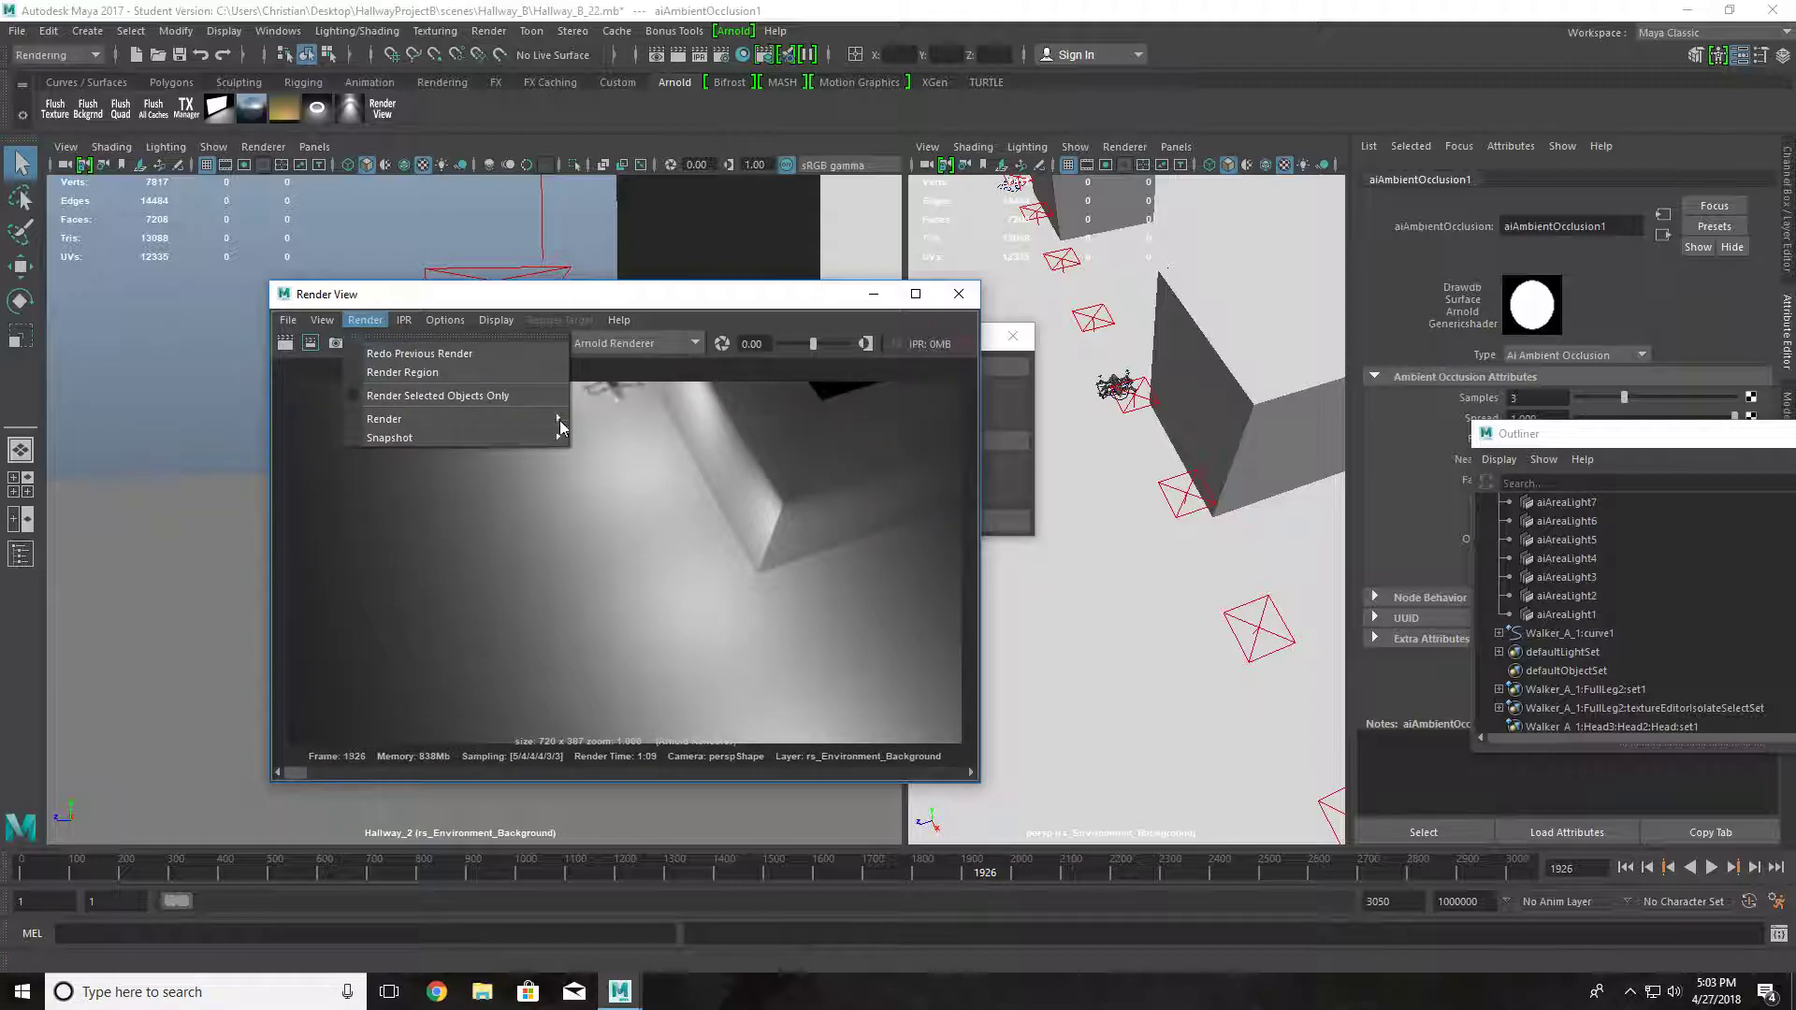
click(348, 175)
click(322, 320)
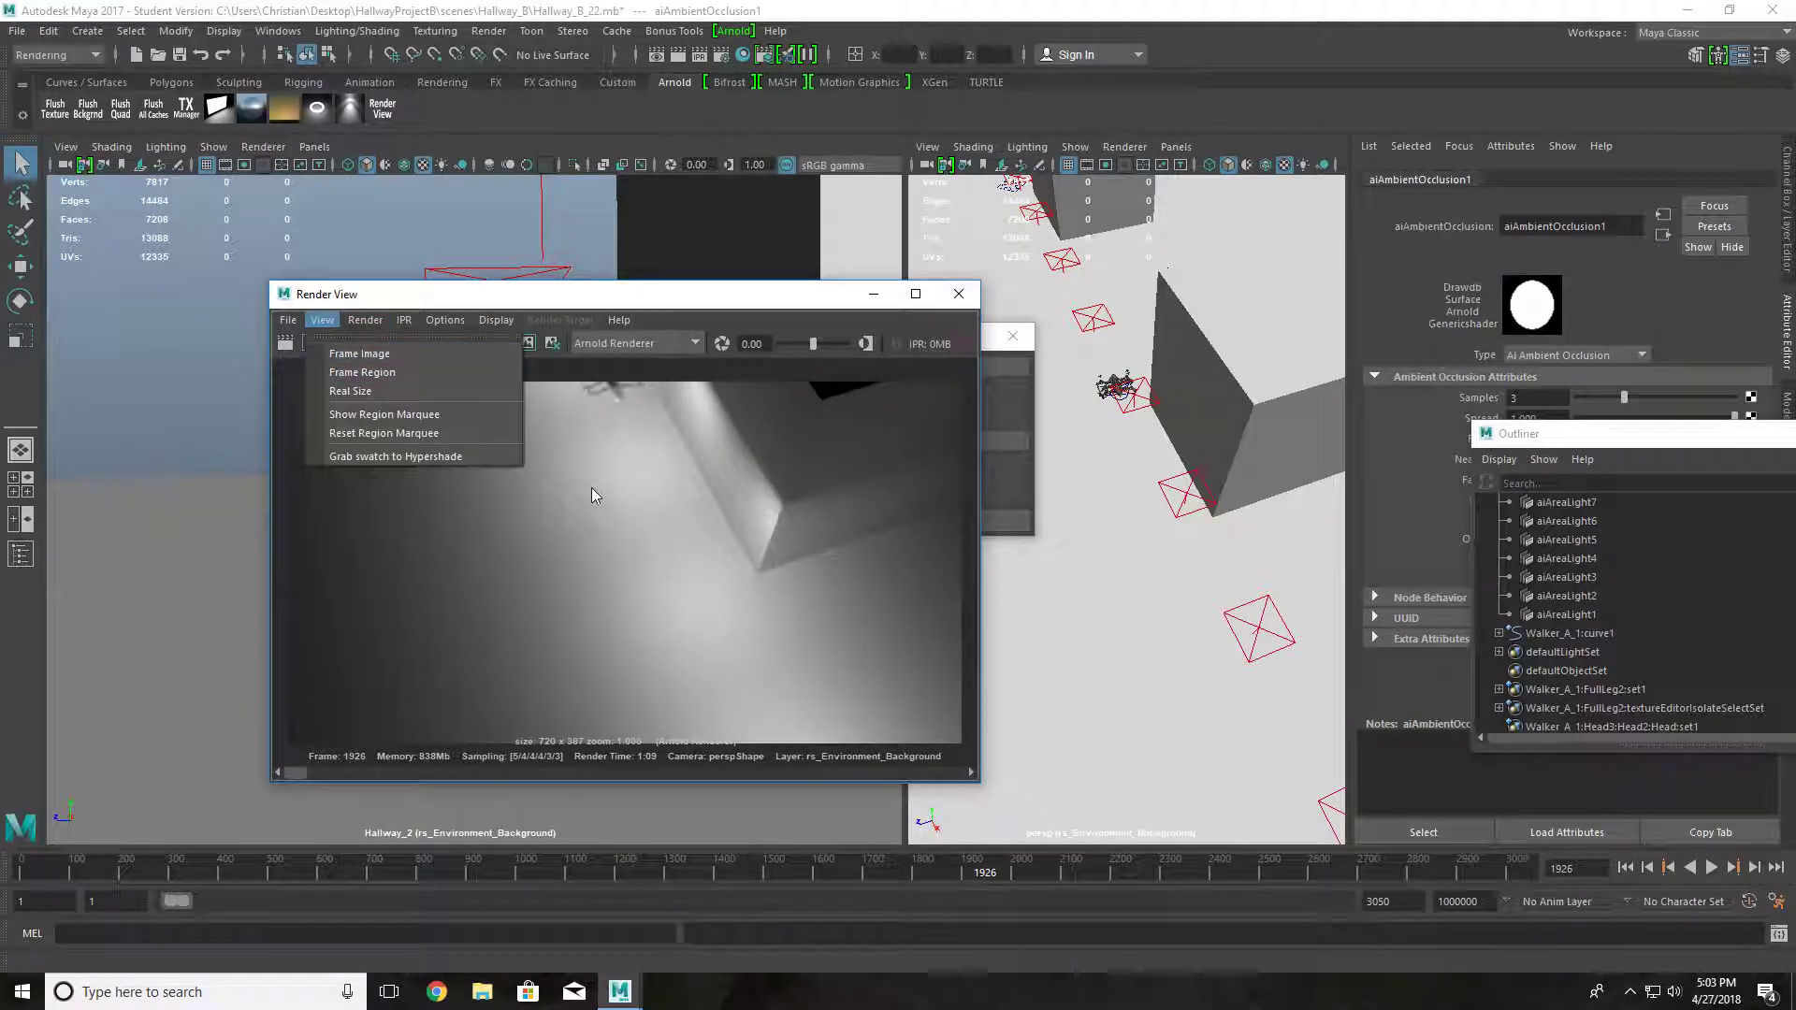
mouse_move(365, 320)
mouse_move(379, 419)
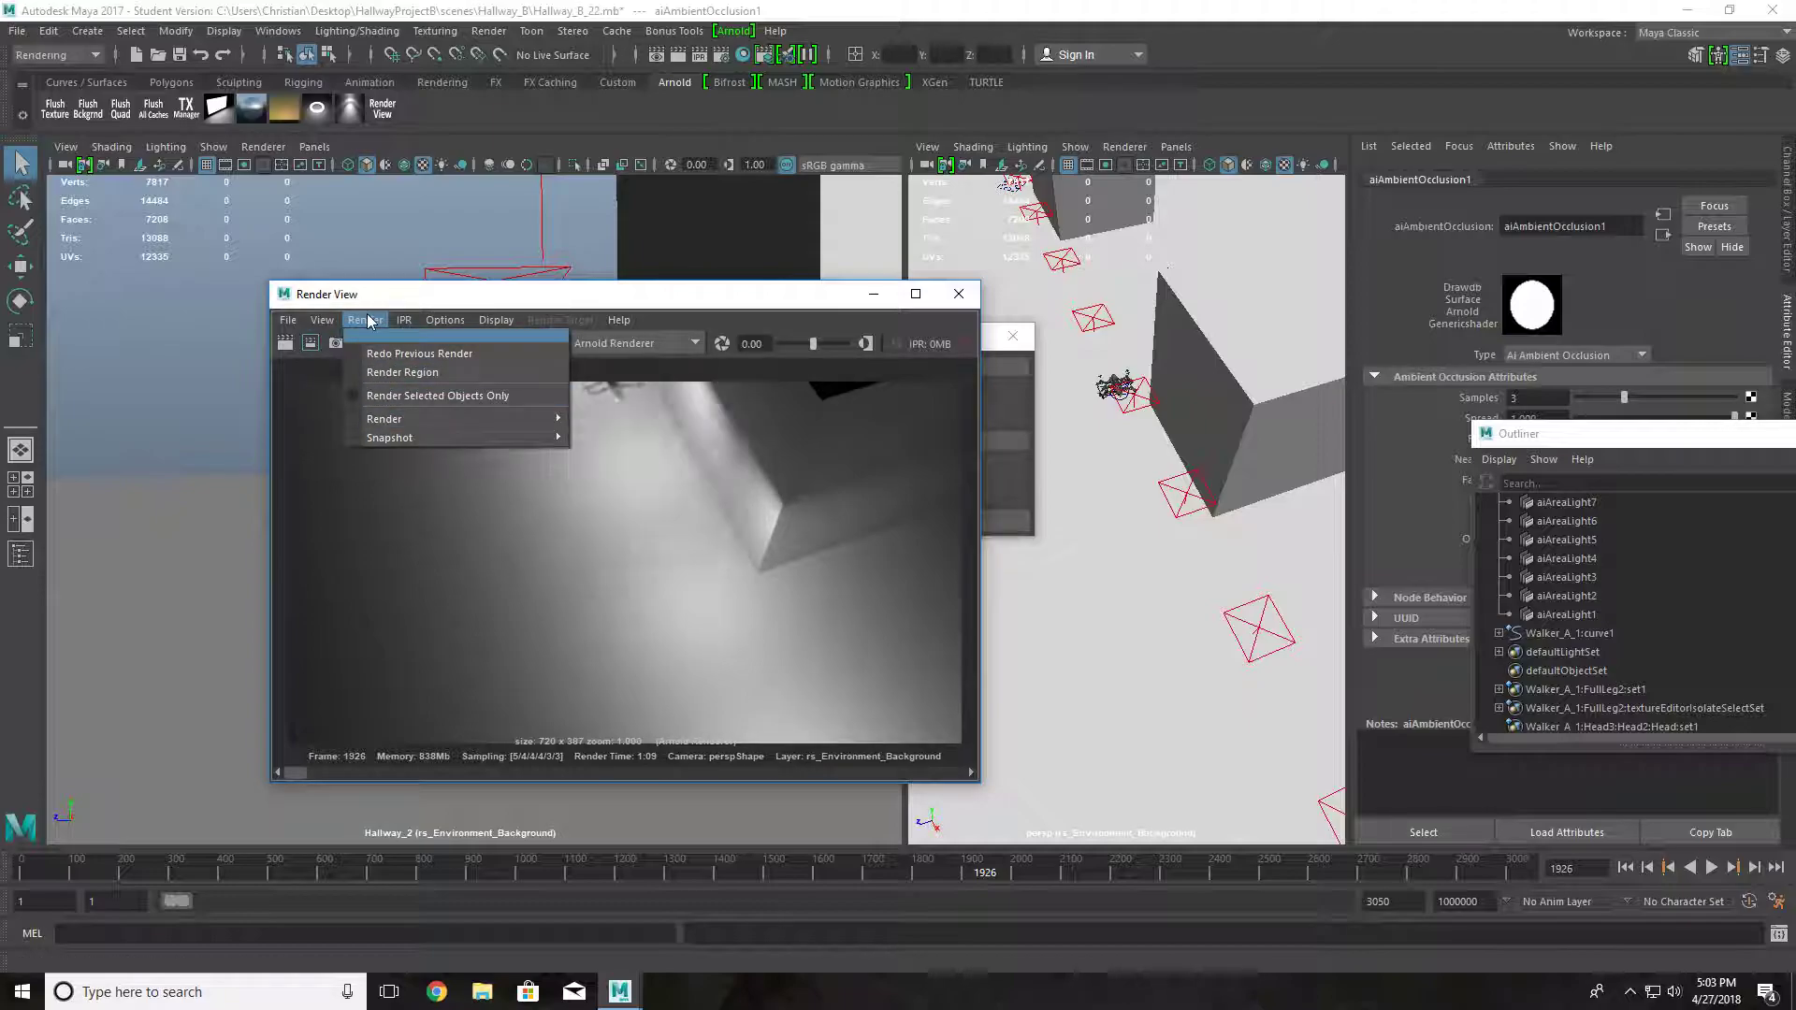
click(655, 459)
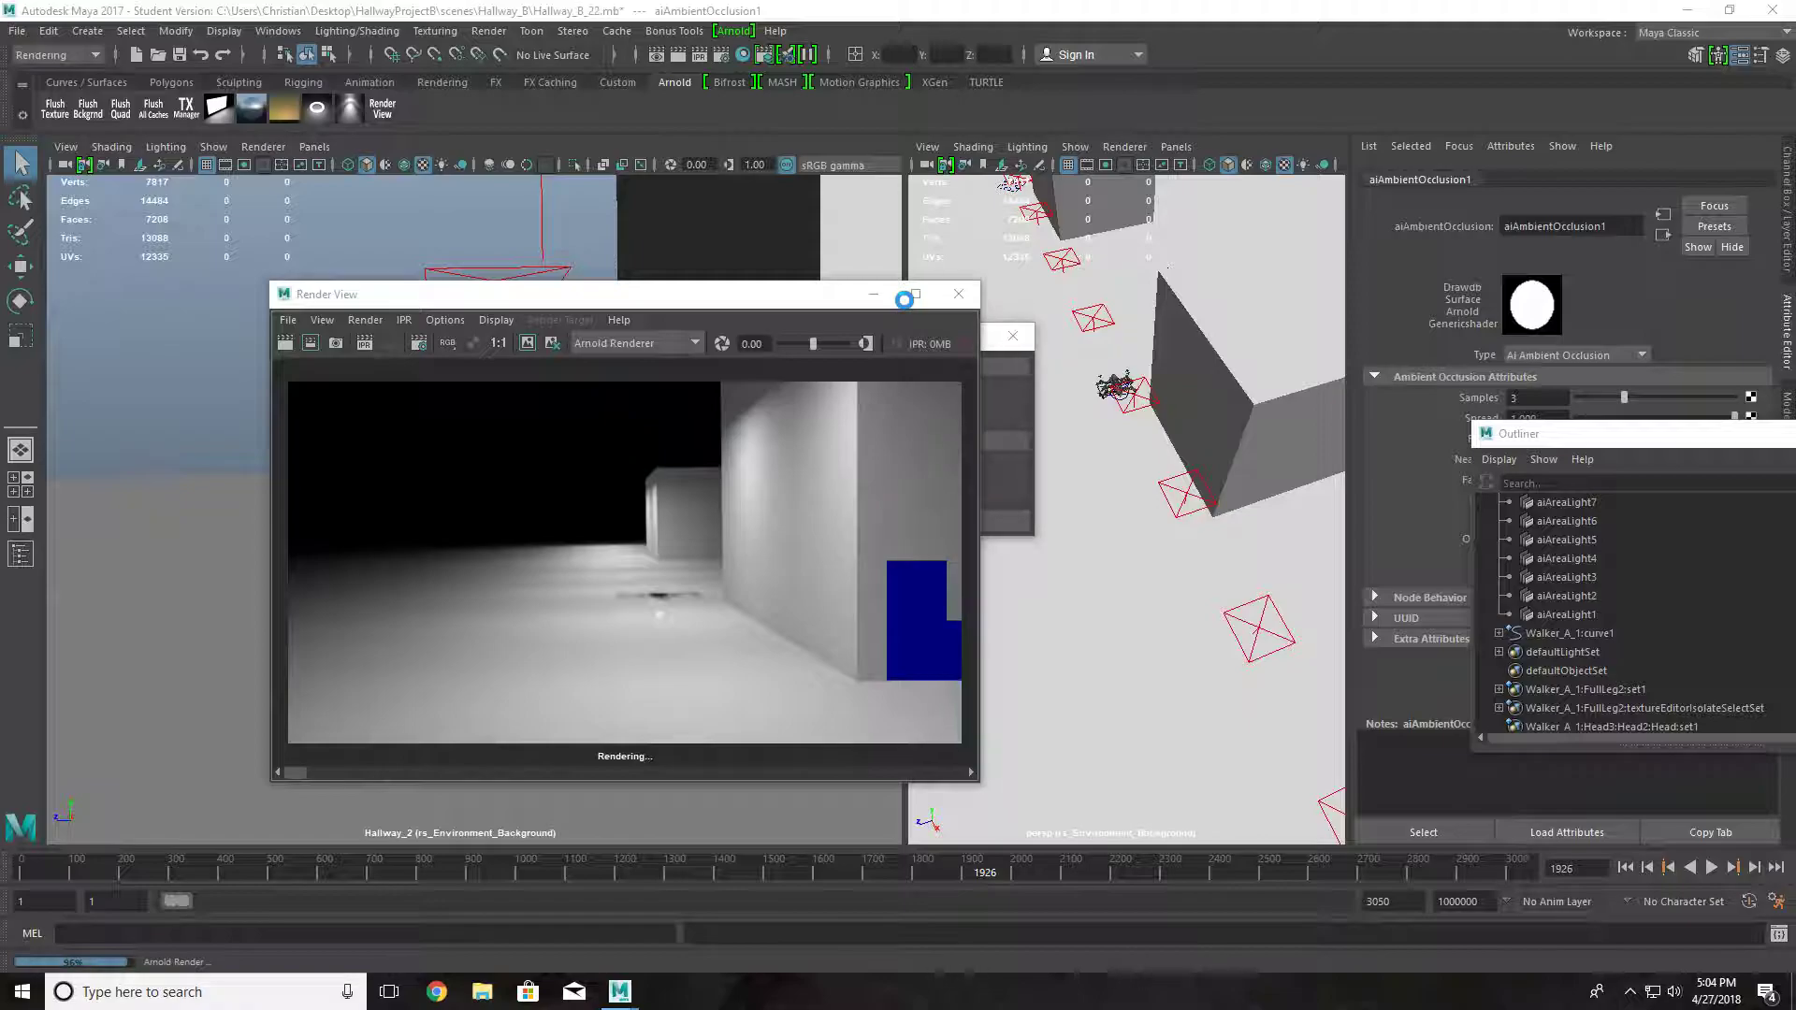
key(alt+z)
click(953, 304)
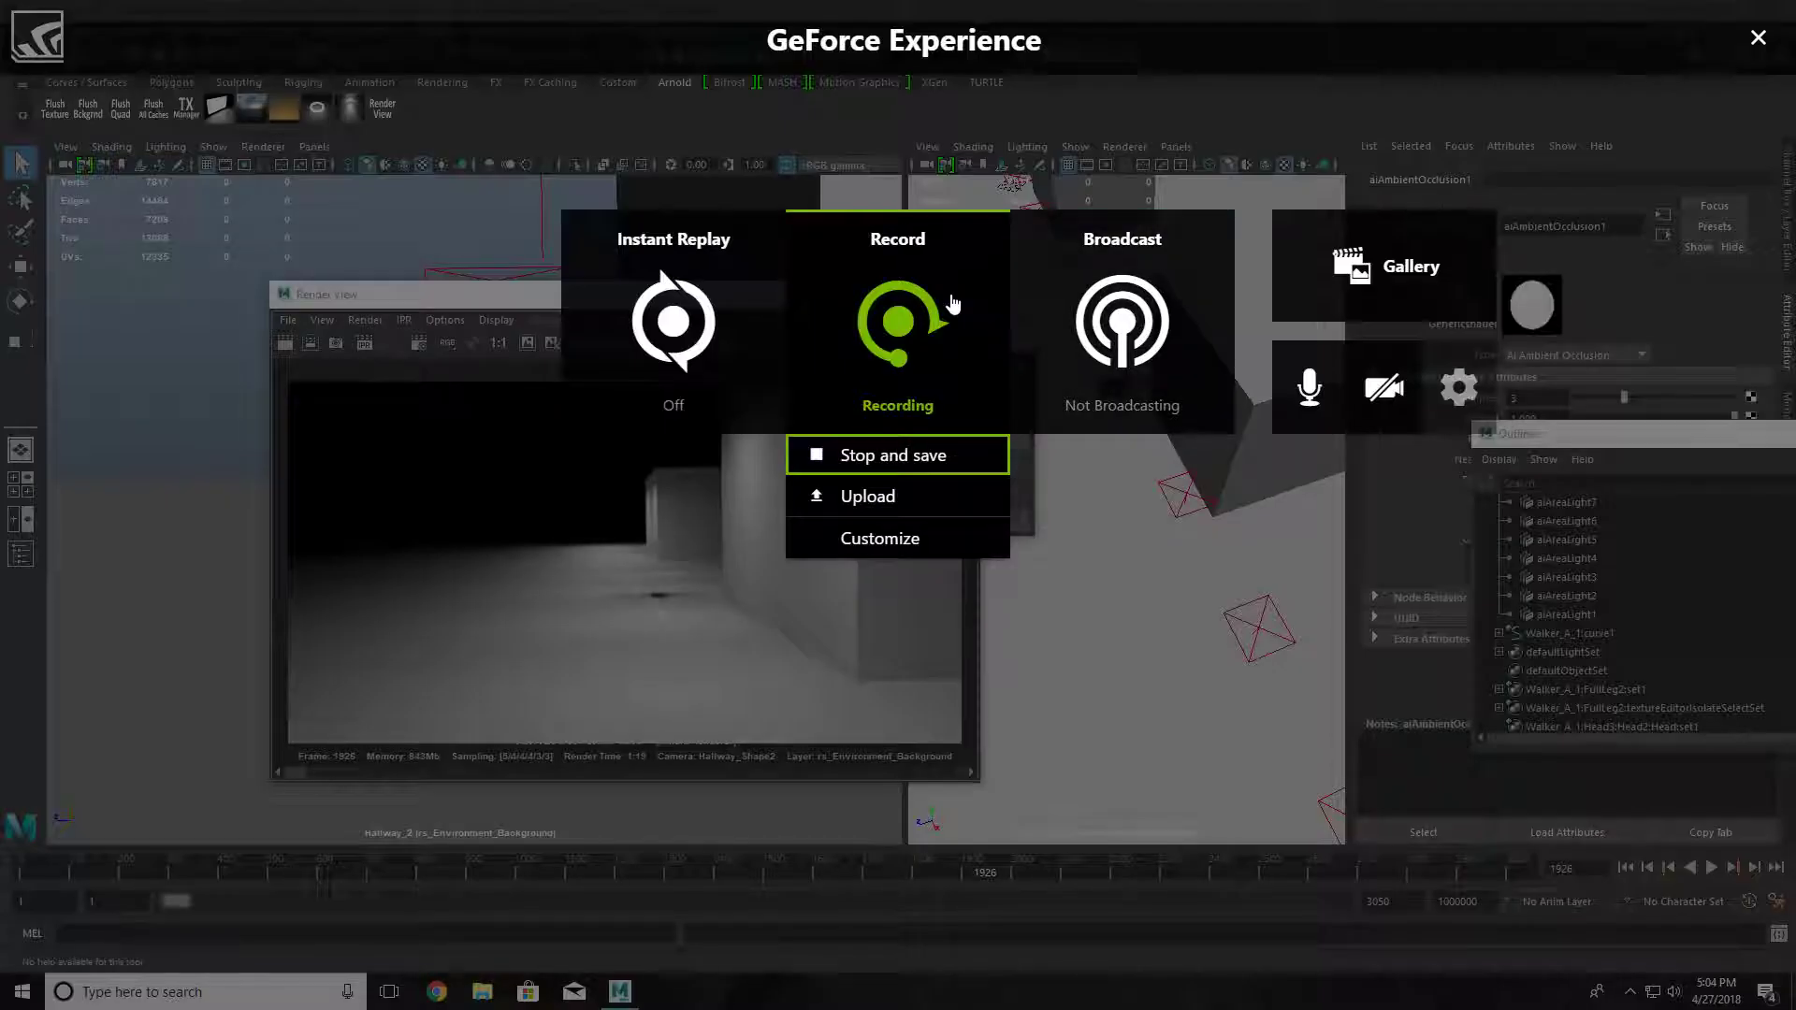